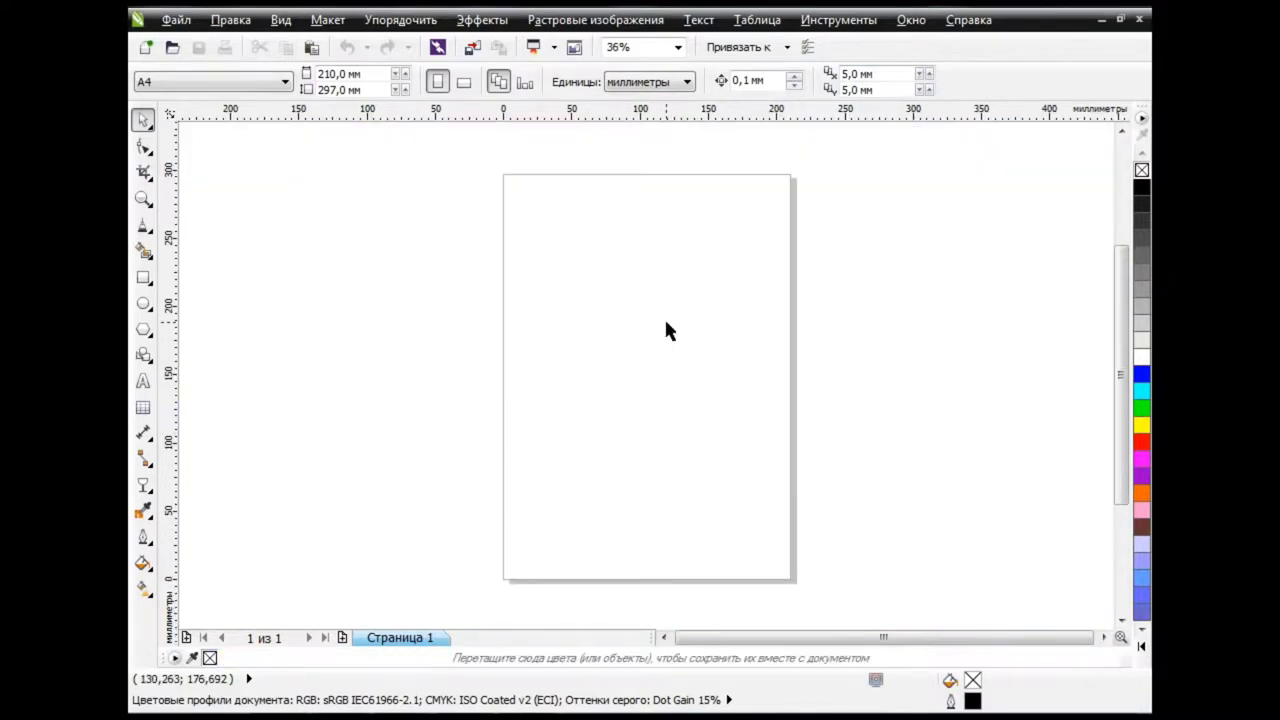
Draw a circle beside the page's left edge and narrow it into a tall ellipse
left_click(143, 303)
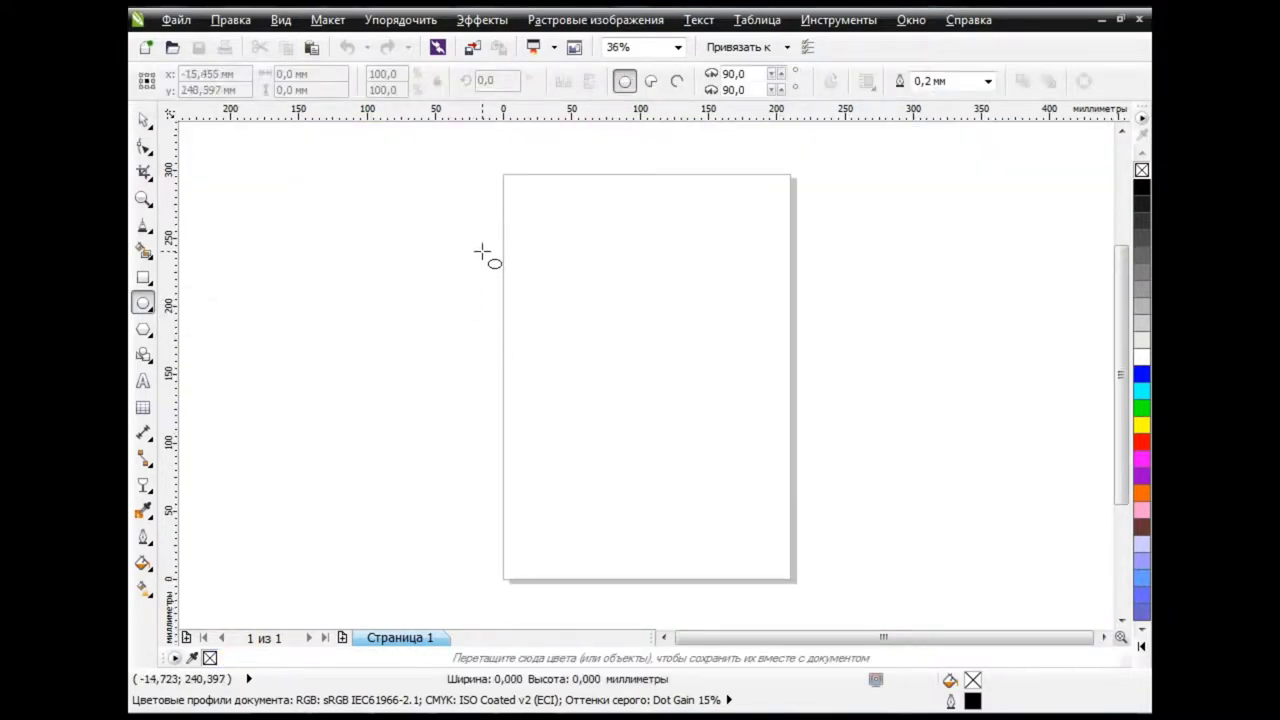
left_click_drag(482, 252, 624, 394)
left_click_drag(551, 323, 467, 324)
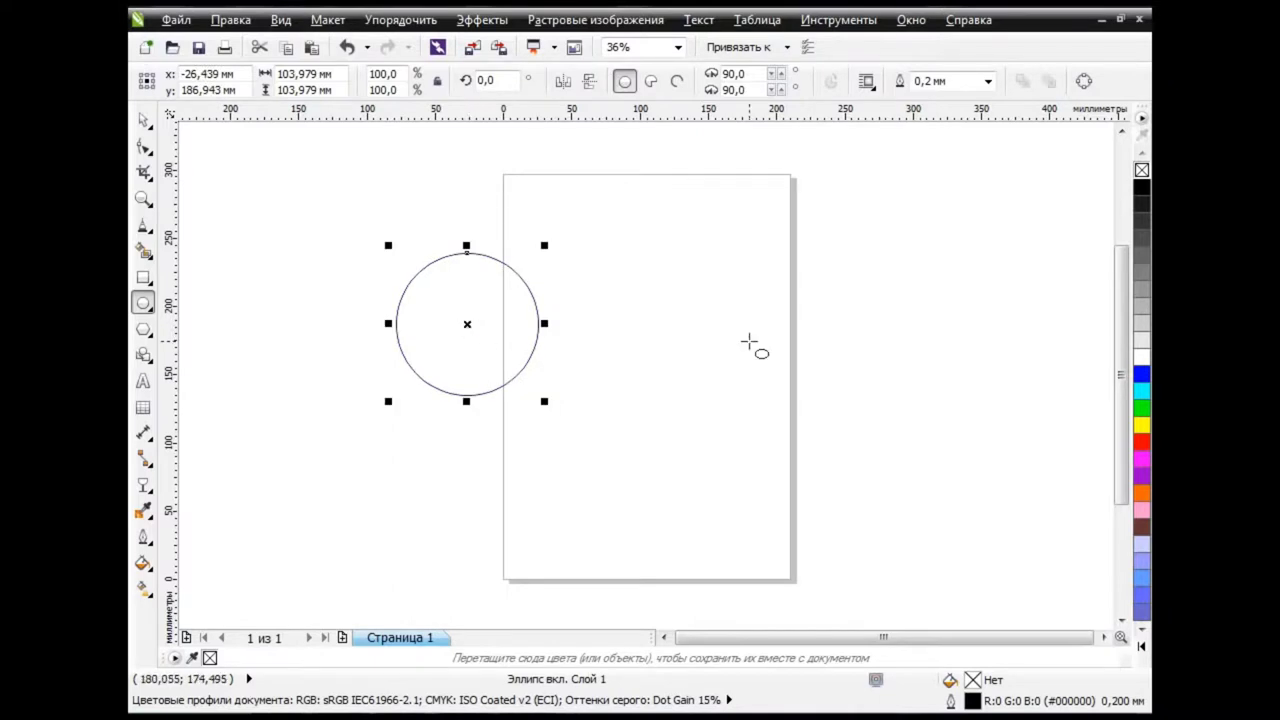
left_click_drag(544, 324, 516, 324)
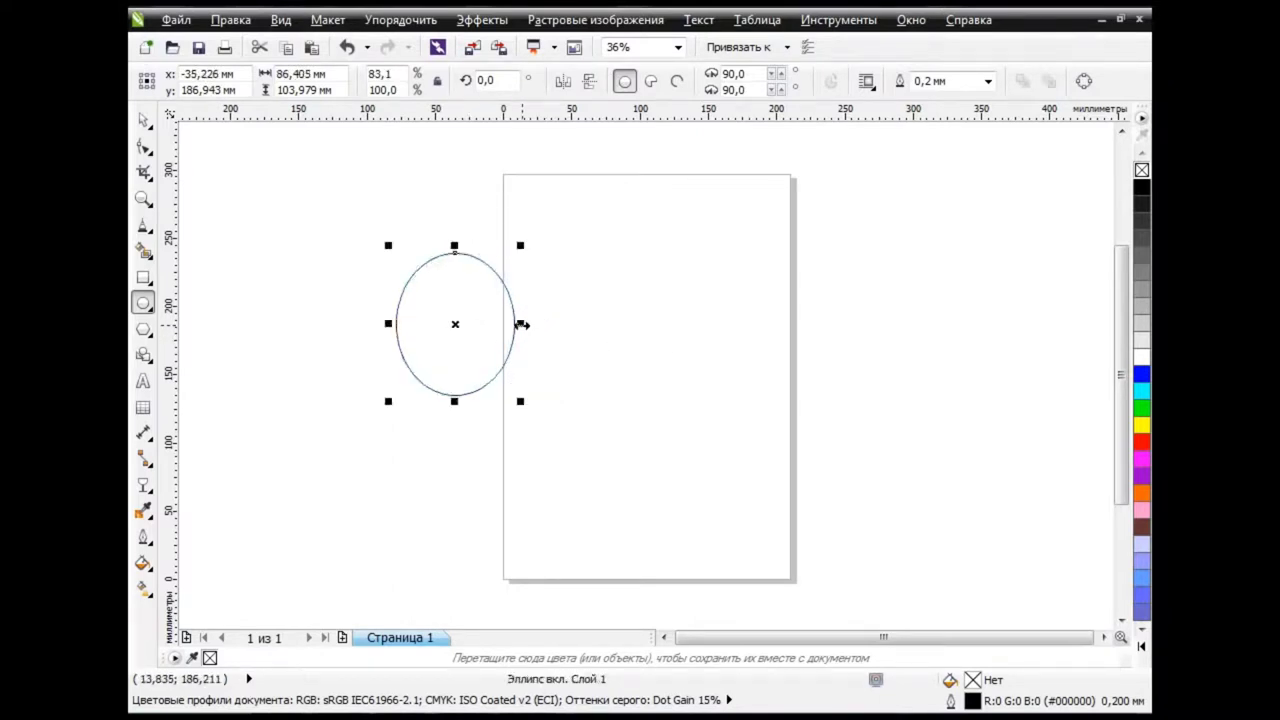
Duplicate the ellipse slightly to the right and convert the copy to curves
key("space")
left_click(685, 372)
left_click(514, 335)
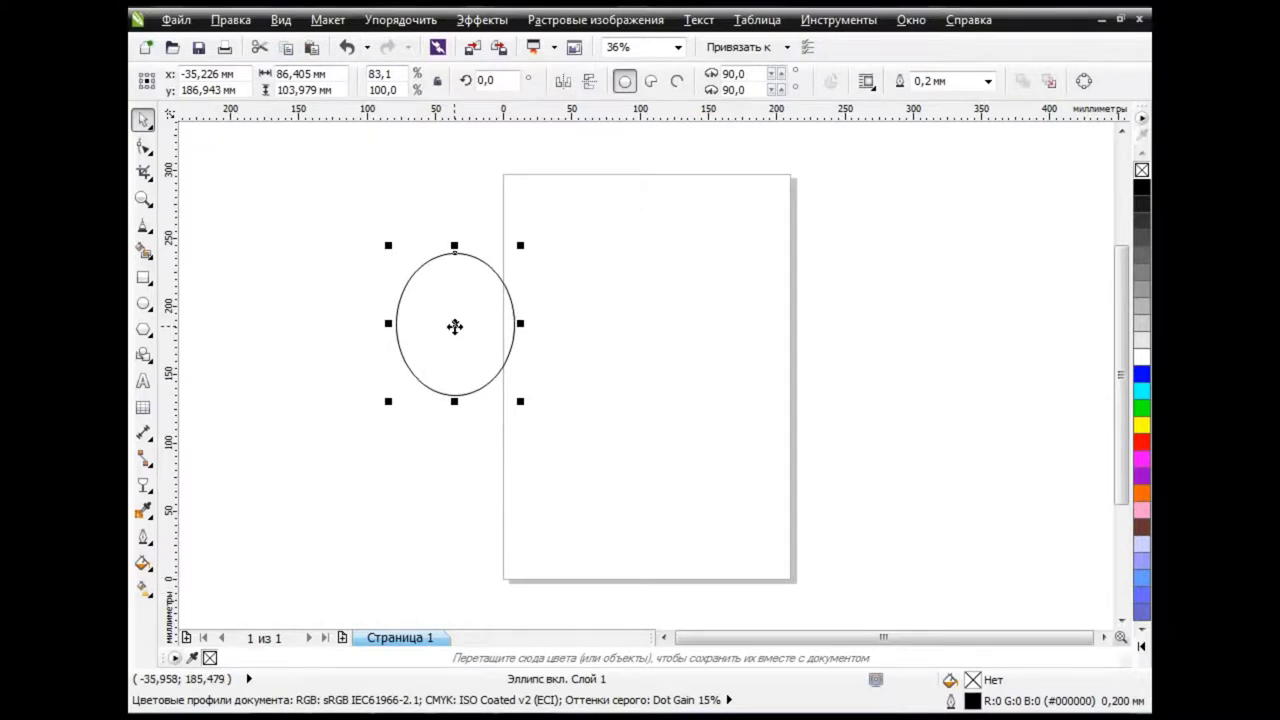
left_click_drag(455, 326, 461, 327)
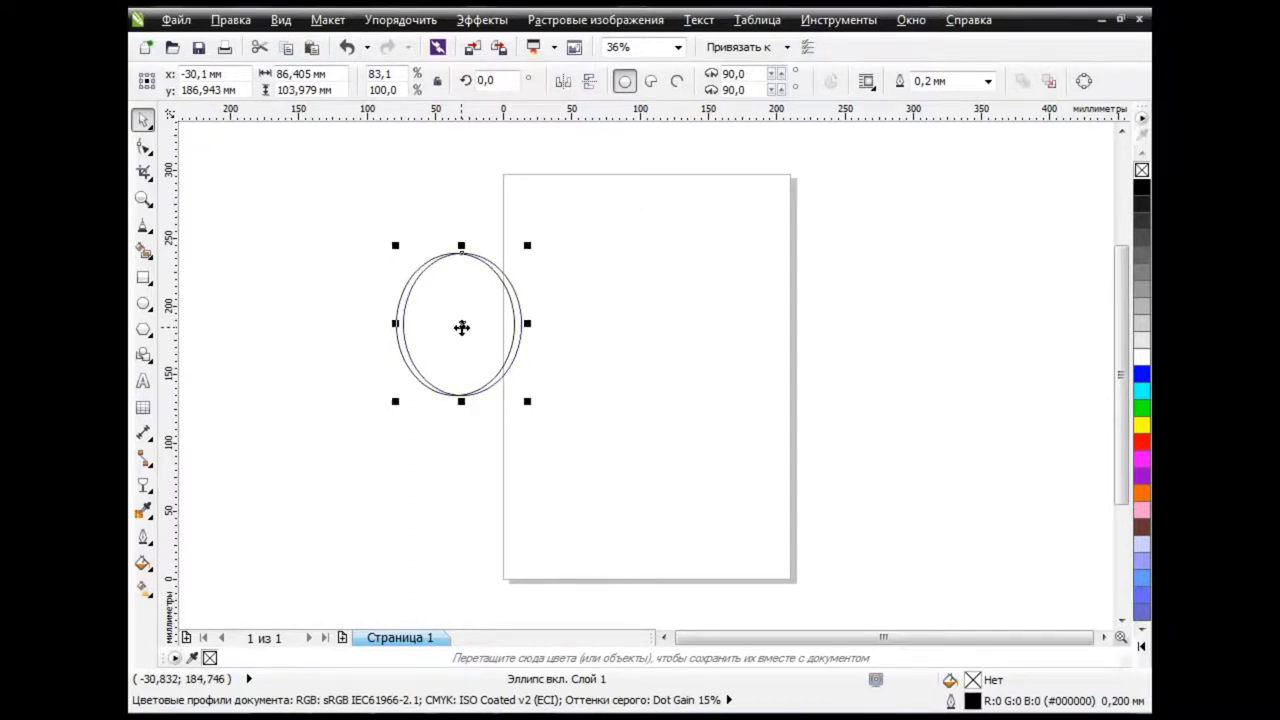
left_click(1084, 81)
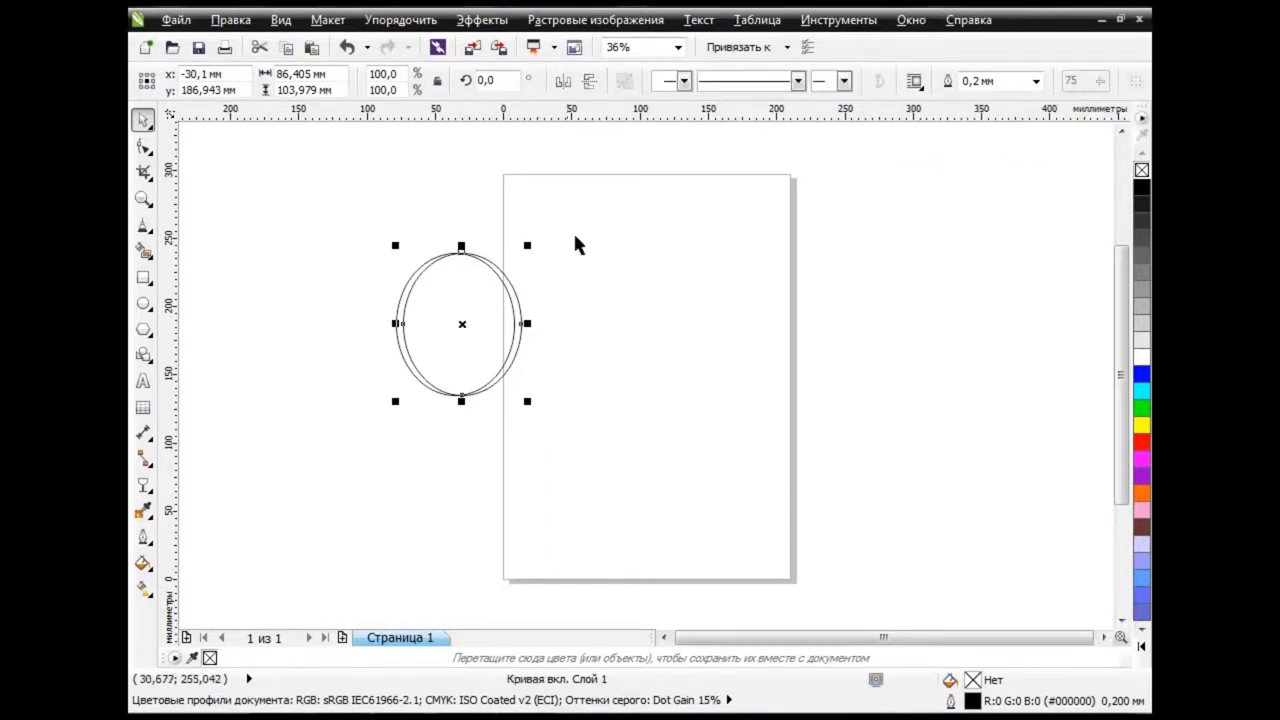
Stretch the copy's right node far right into a pointed fuselage and bend its top and bottom edges
left_click(143, 146)
mouse_move(521, 323)
left_mouse_down()
mouse_move(932, 328)
mouse_move(934, 413)
left_mouse_up()
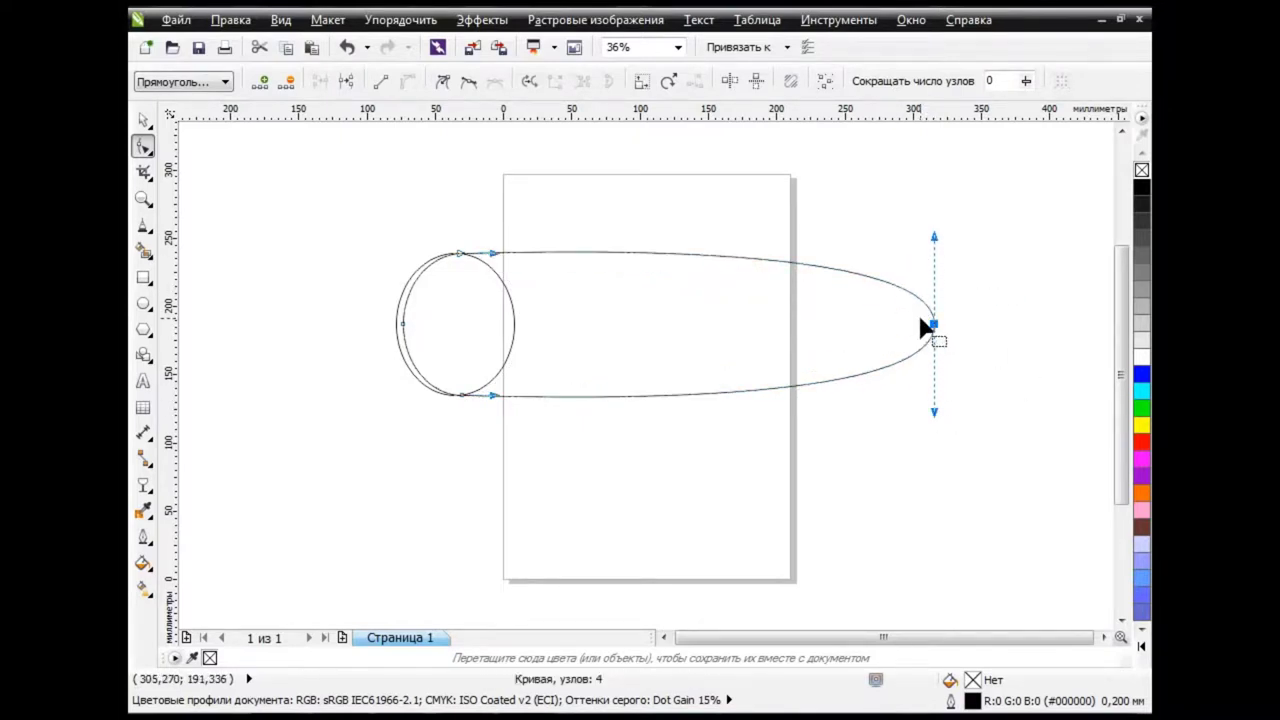
left_click_drag(444, 241, 473, 406)
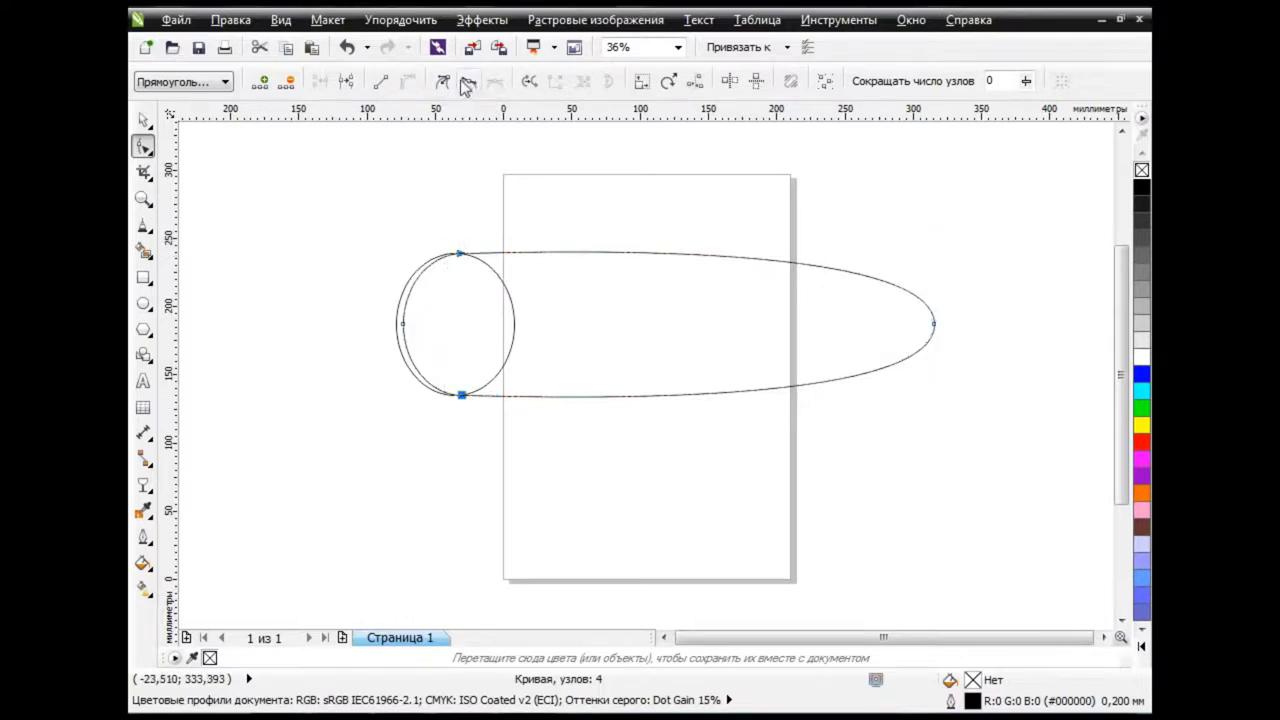
left_click_drag(491, 257, 462, 250)
left_click_drag(493, 402, 463, 400)
left_click(648, 465)
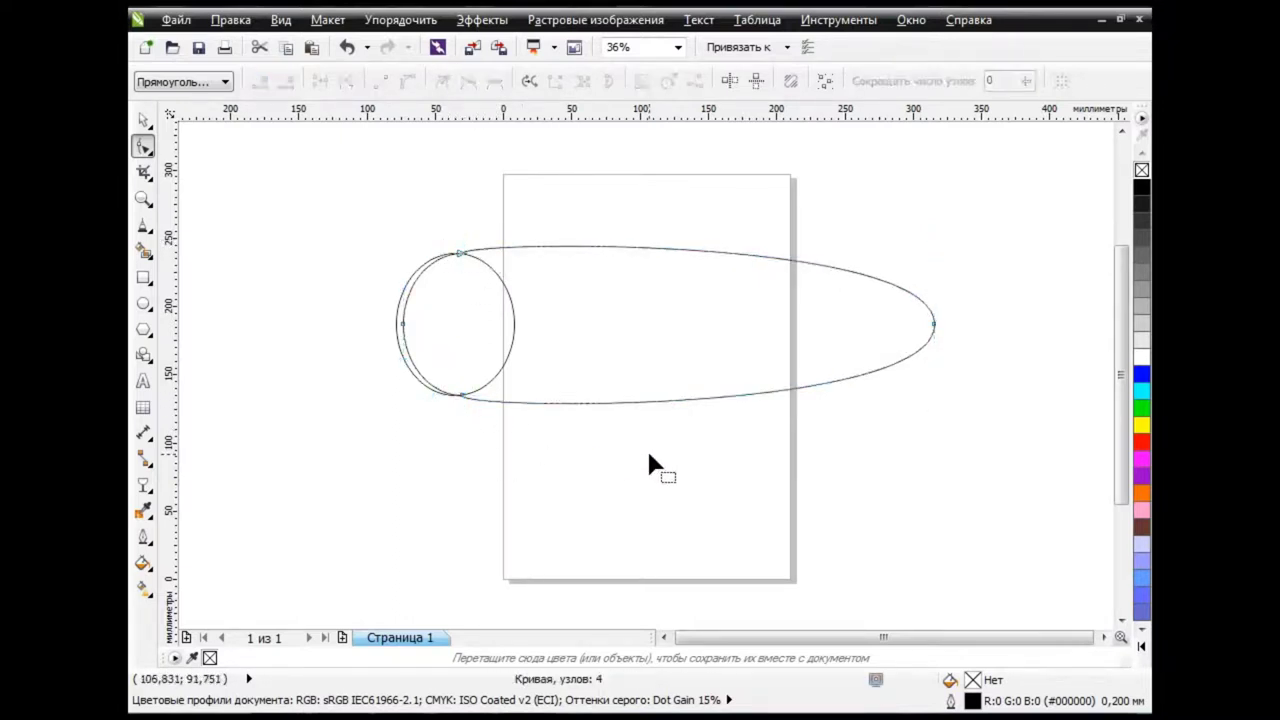
Reselect the fuselage's nodes and add a node on its top edge
left_click(143, 121)
left_click(707, 510)
left_click(143, 148)
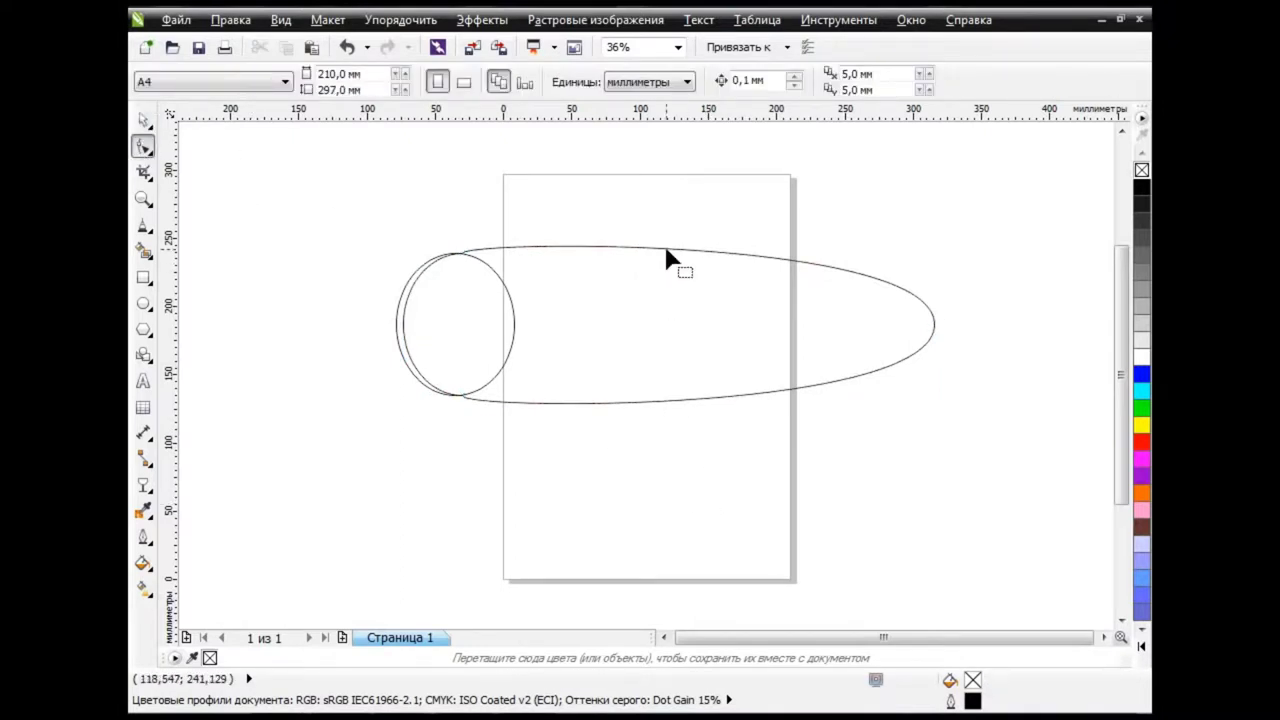
left_click(663, 246)
Add a second top-edge node and pull that segment down into a shallow curved notch
left_click(764, 256)
left_click_drag(642, 198, 814, 289)
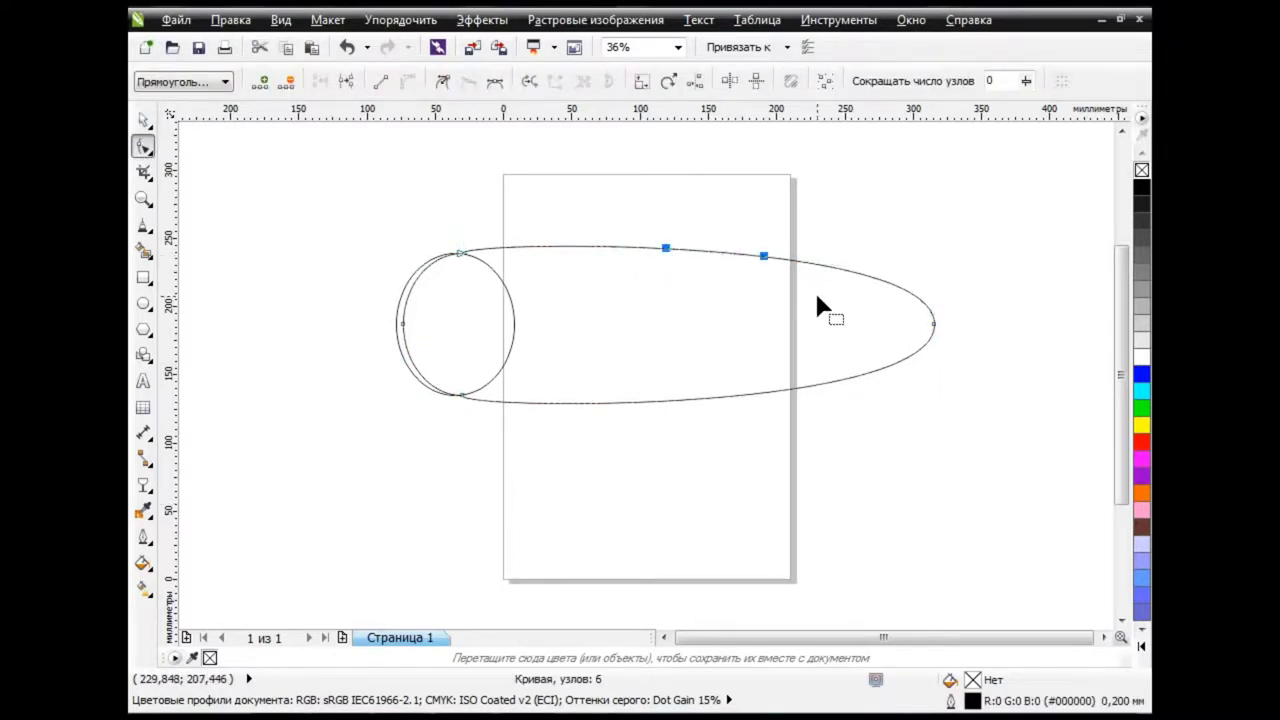
left_click(682, 242)
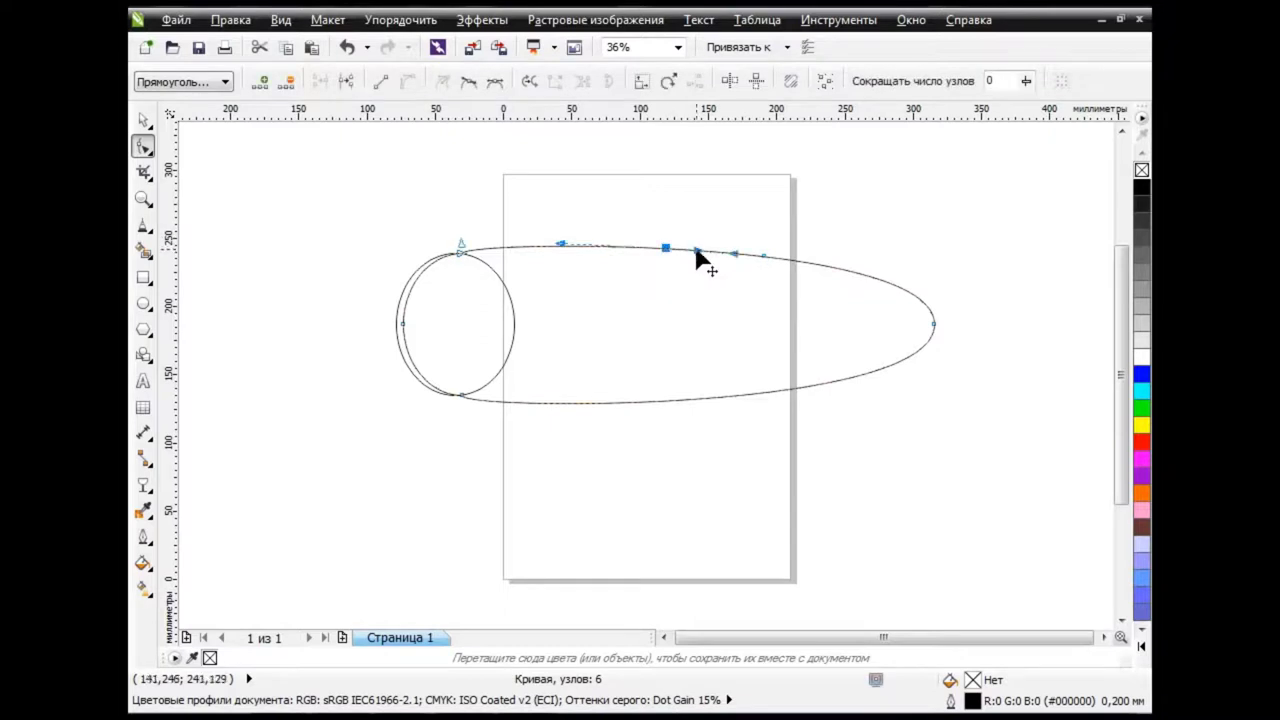
mouse_move(700, 256)
left_mouse_down()
mouse_move(698, 279)
mouse_move(778, 312)
left_mouse_up()
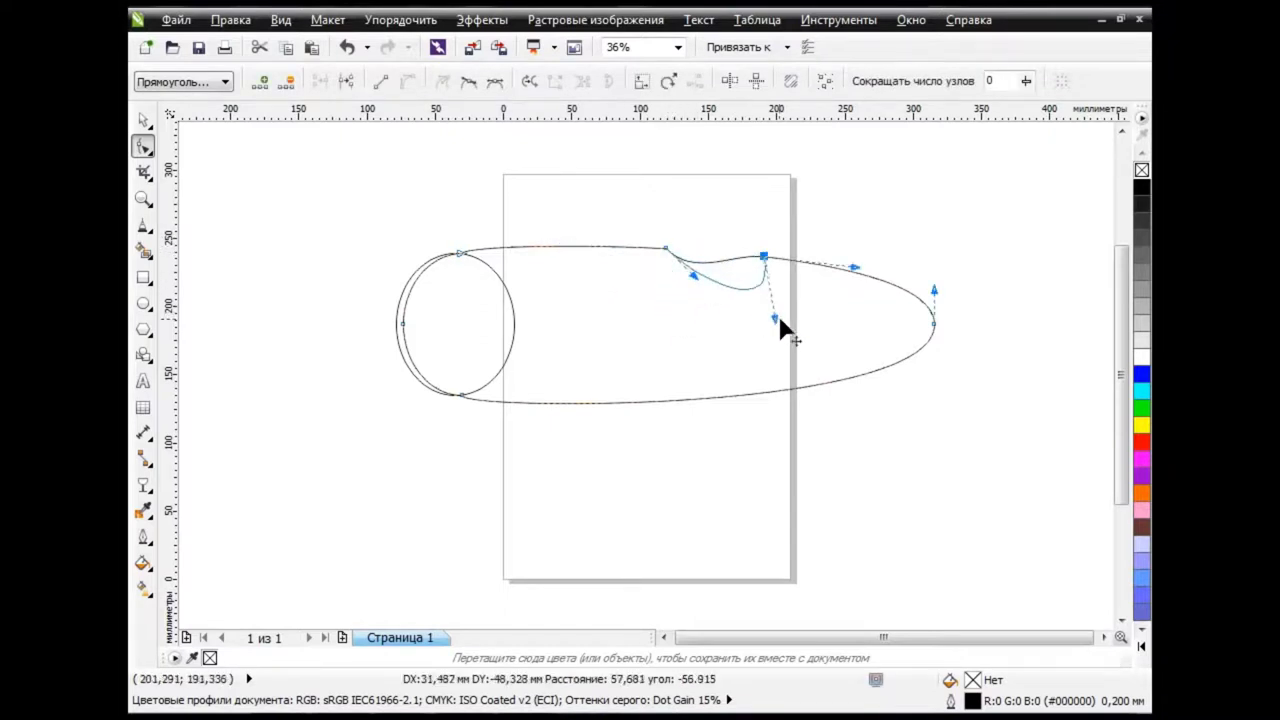
double_click(706, 273)
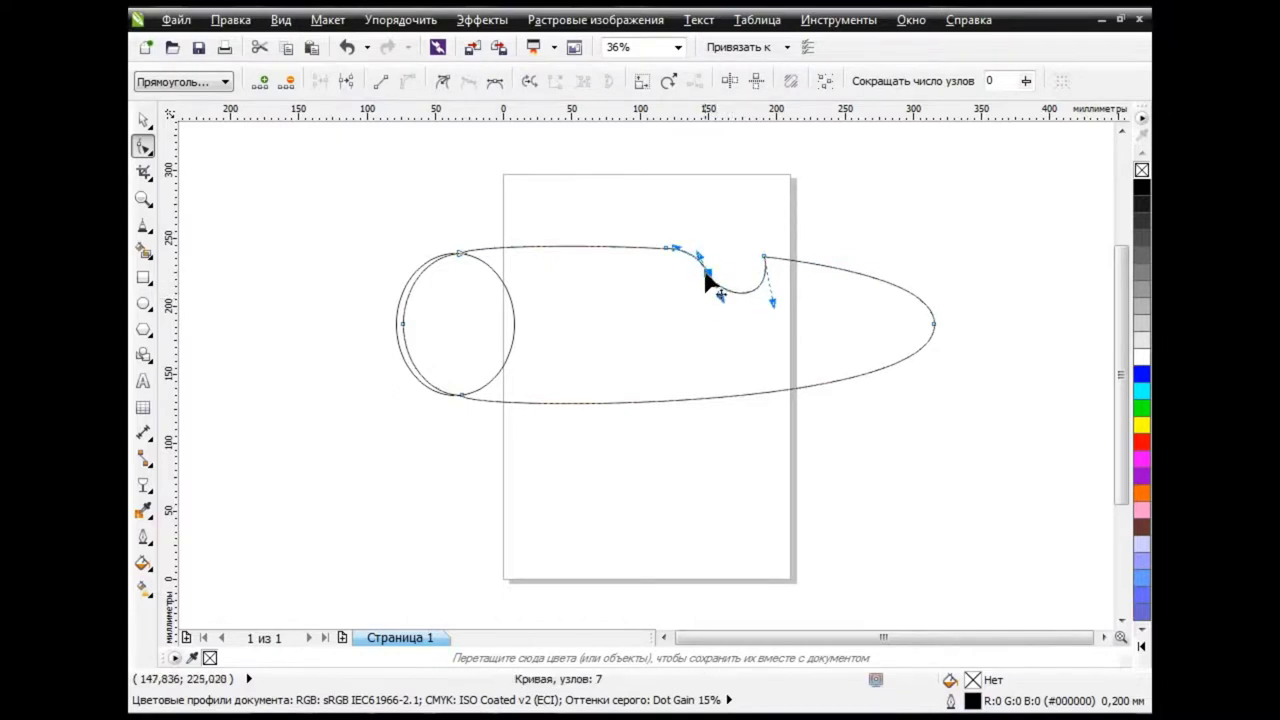
mouse_move(705, 279)
left_mouse_down()
mouse_move(699, 257)
mouse_move(673, 256)
left_mouse_up()
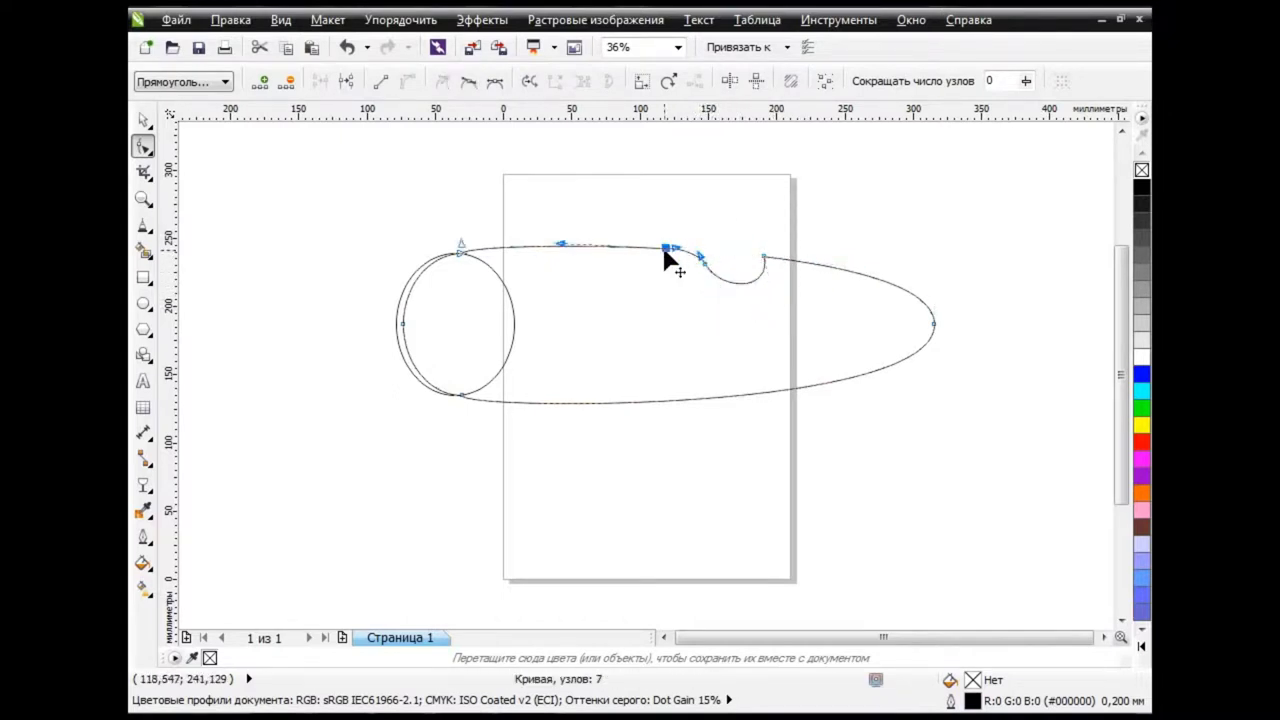
left_click_drag(704, 275, 702, 273)
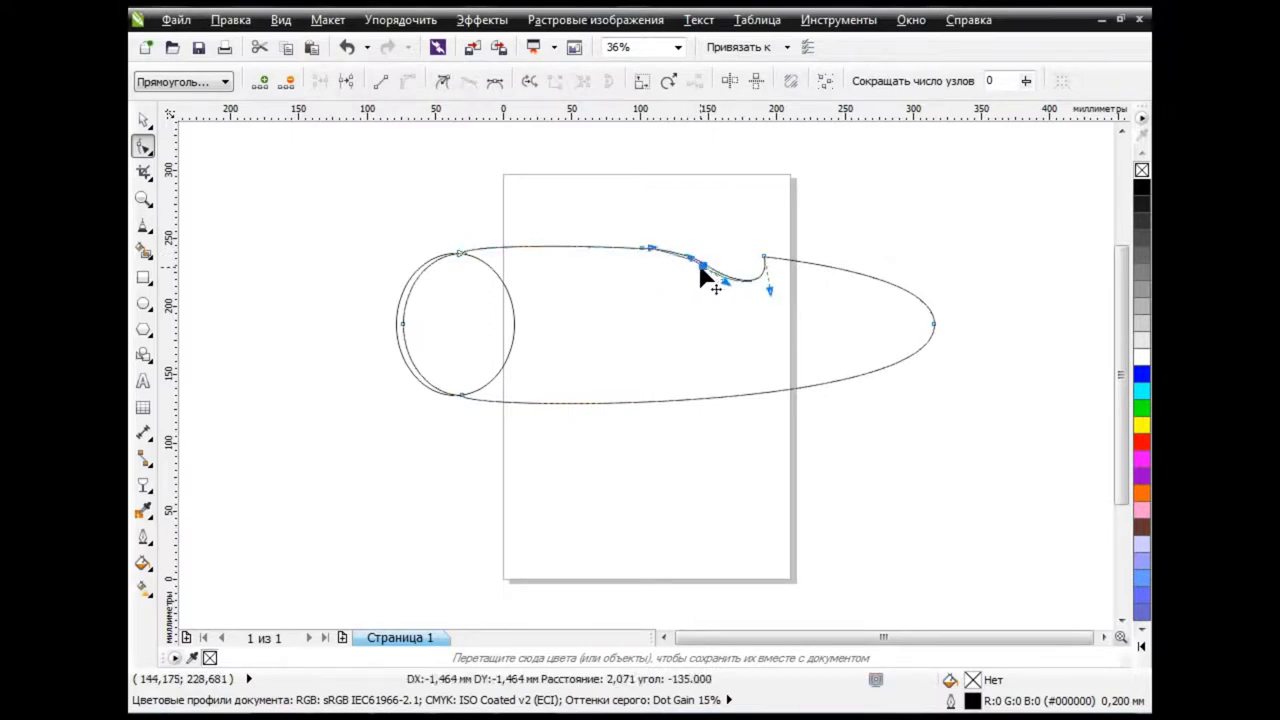
key("space")
left_click(668, 190)
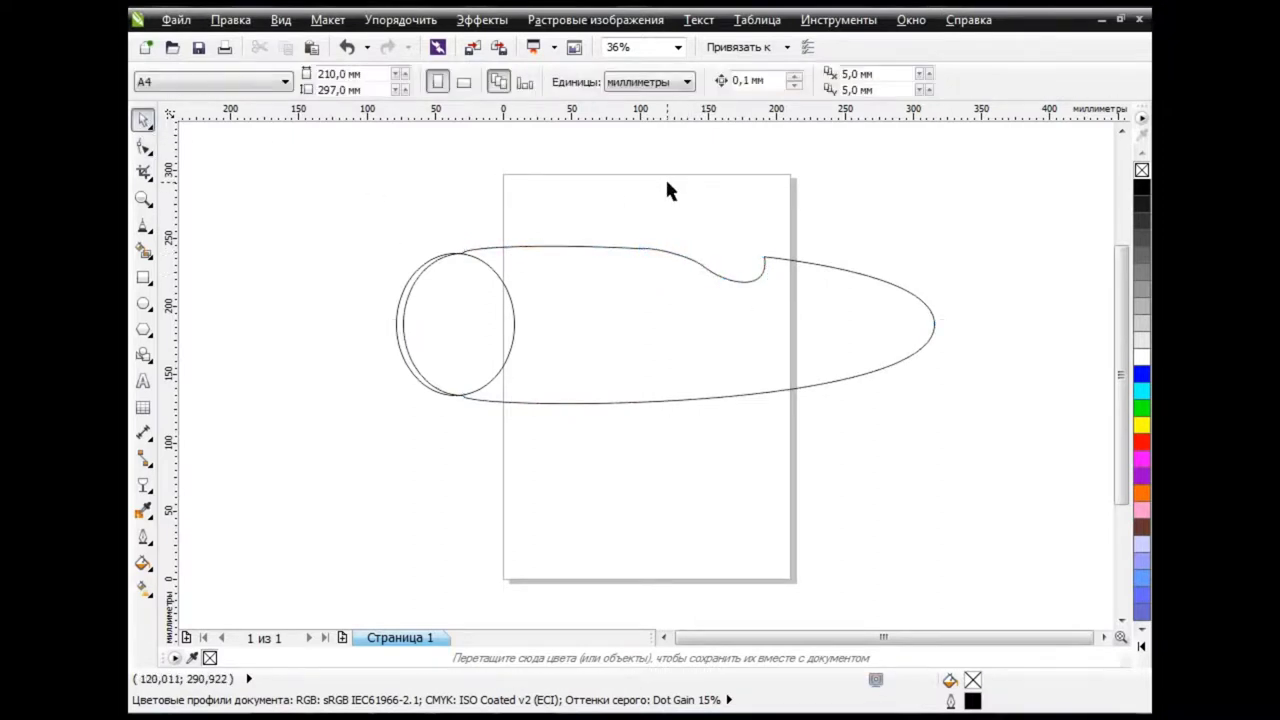
Draw a Bezier arch over the fuselage top ending at the notch, and reshape its nodes
left_click(148, 228)
left_click(263, 268)
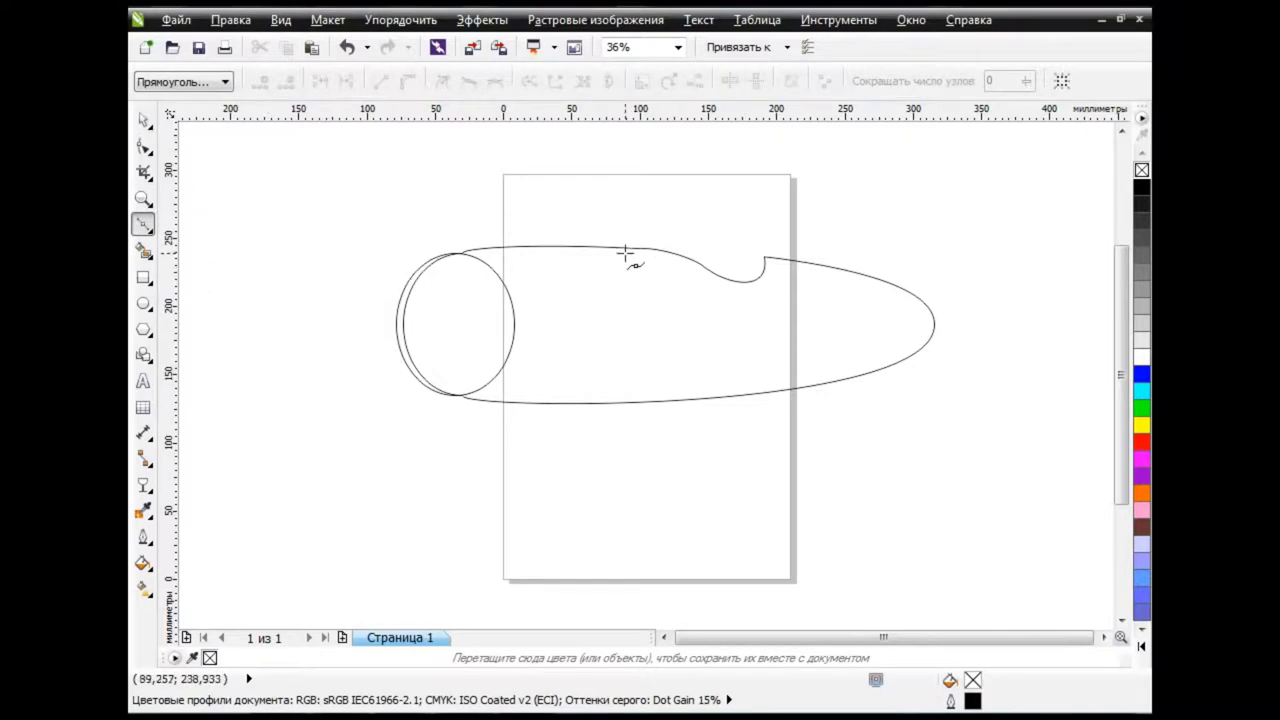
left_click_drag(624, 250, 672, 228)
left_click_drag(728, 284, 745, 292)
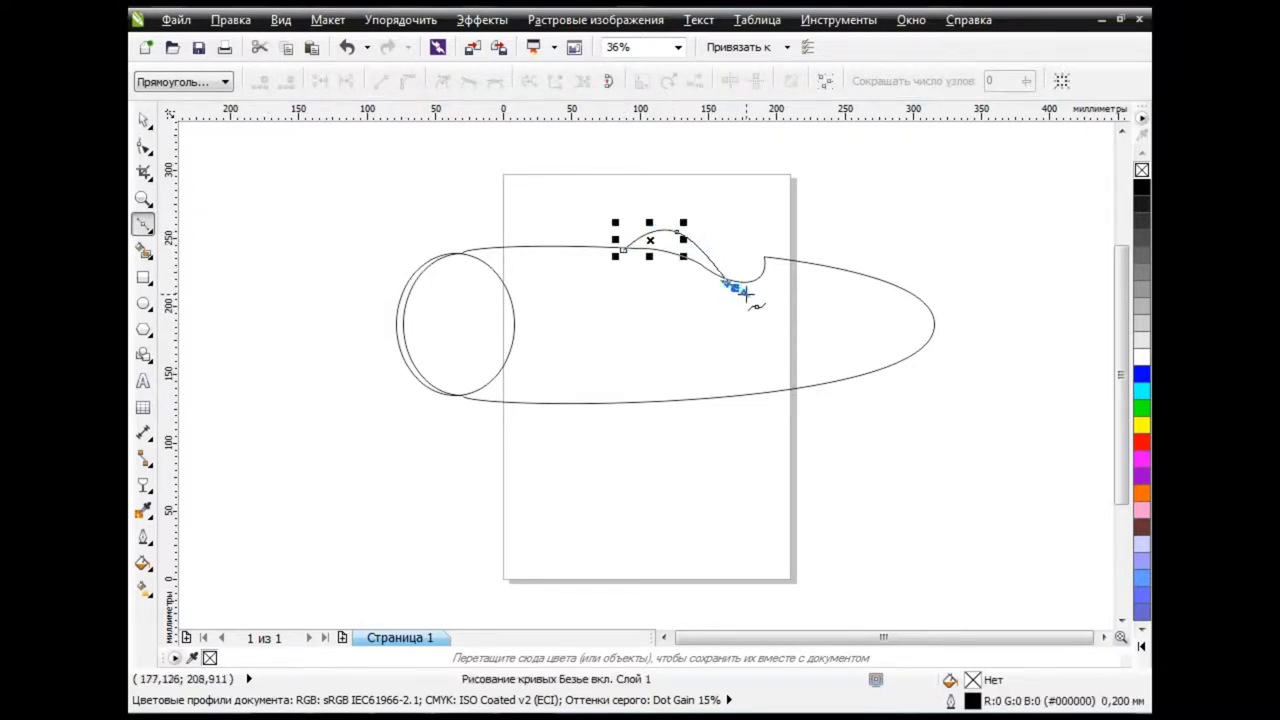
key("F10")
left_click(735, 280)
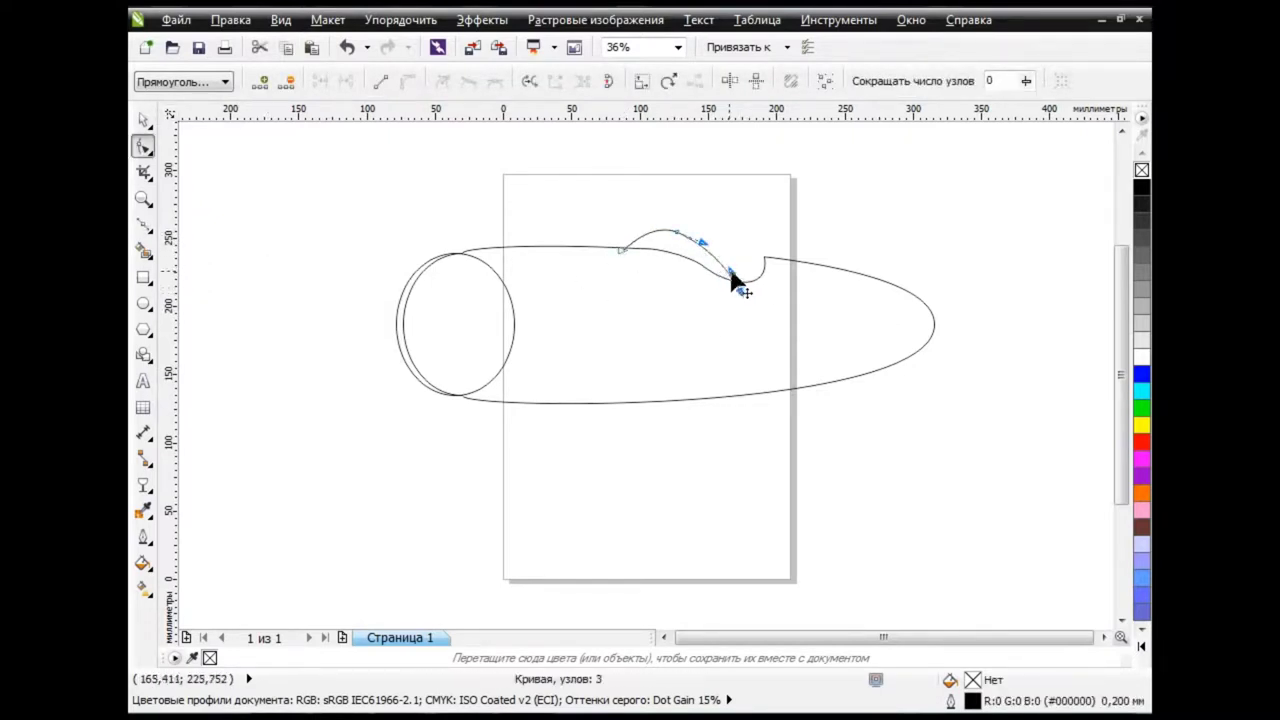
left_click_drag(735, 282, 703, 250)
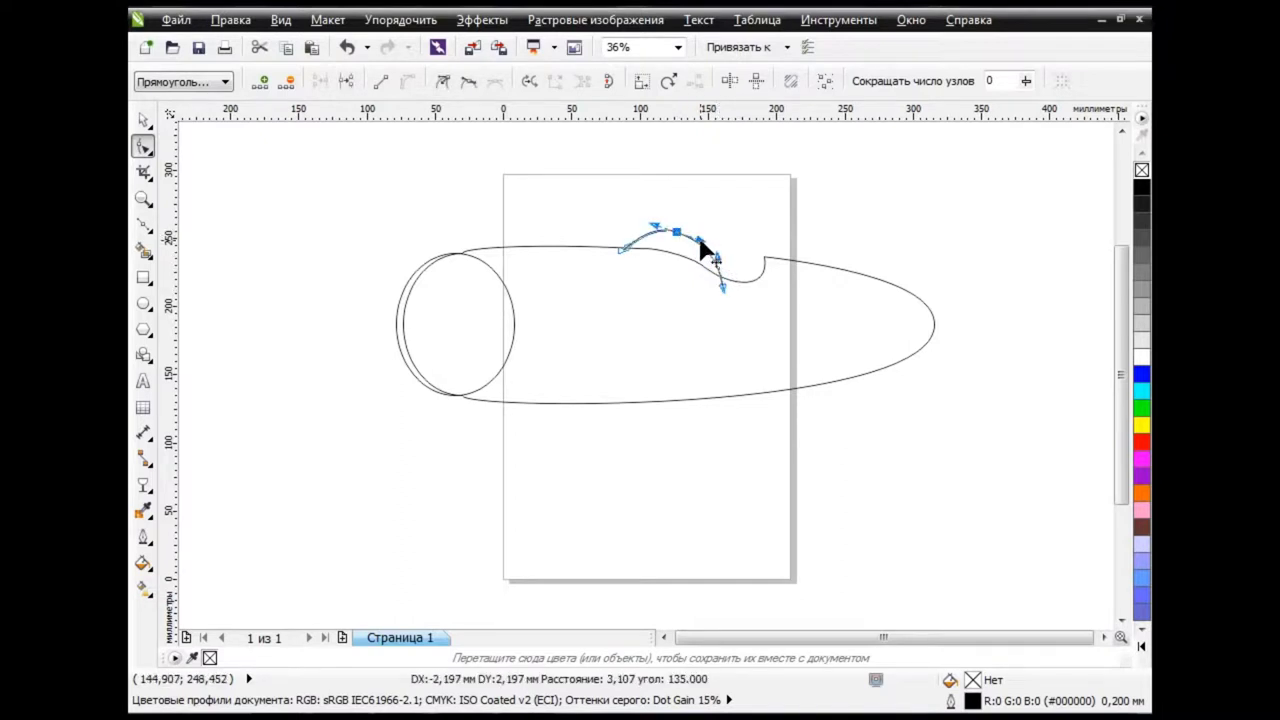
left_click(622, 250)
left_click_drag(620, 251, 619, 248)
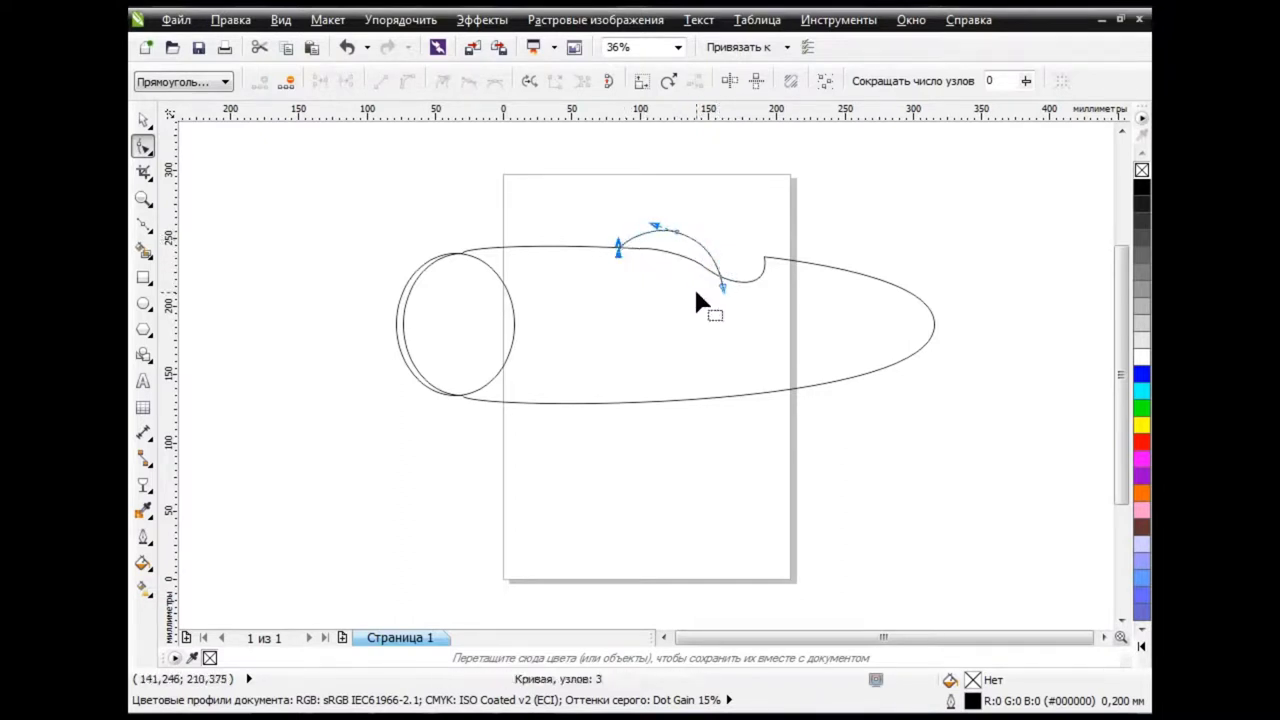
mouse_move(700, 245)
left_mouse_down()
mouse_move(666, 222)
mouse_move(706, 250)
mouse_move(620, 231)
left_mouse_up()
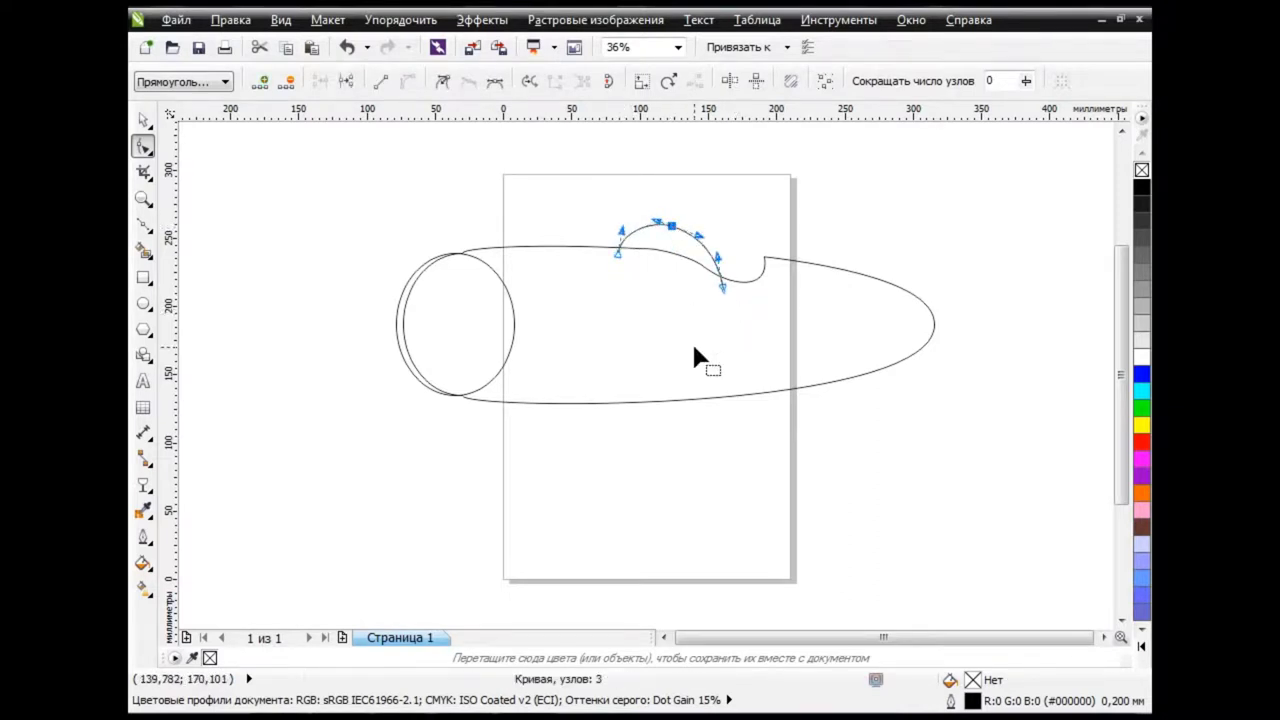
Smart Fill the area under the arch with yellow to form the canopy
left_click(143, 250)
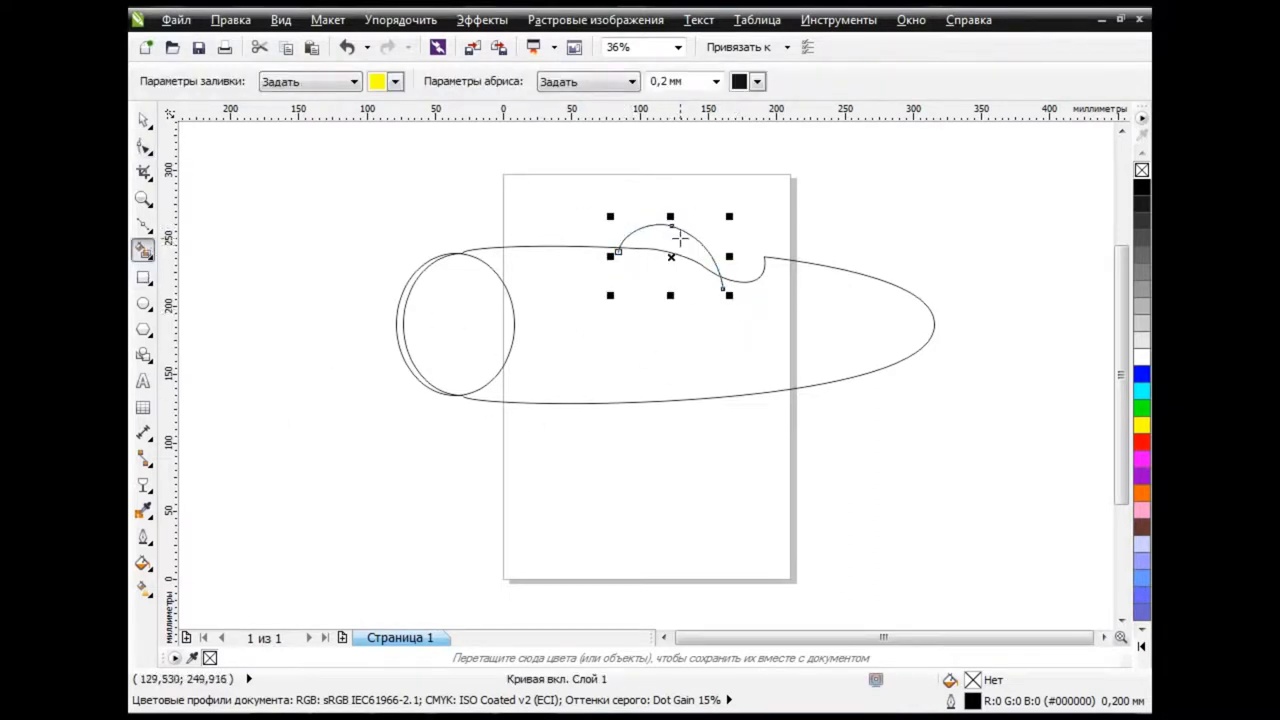
left_click(679, 238)
left_click(141, 121)
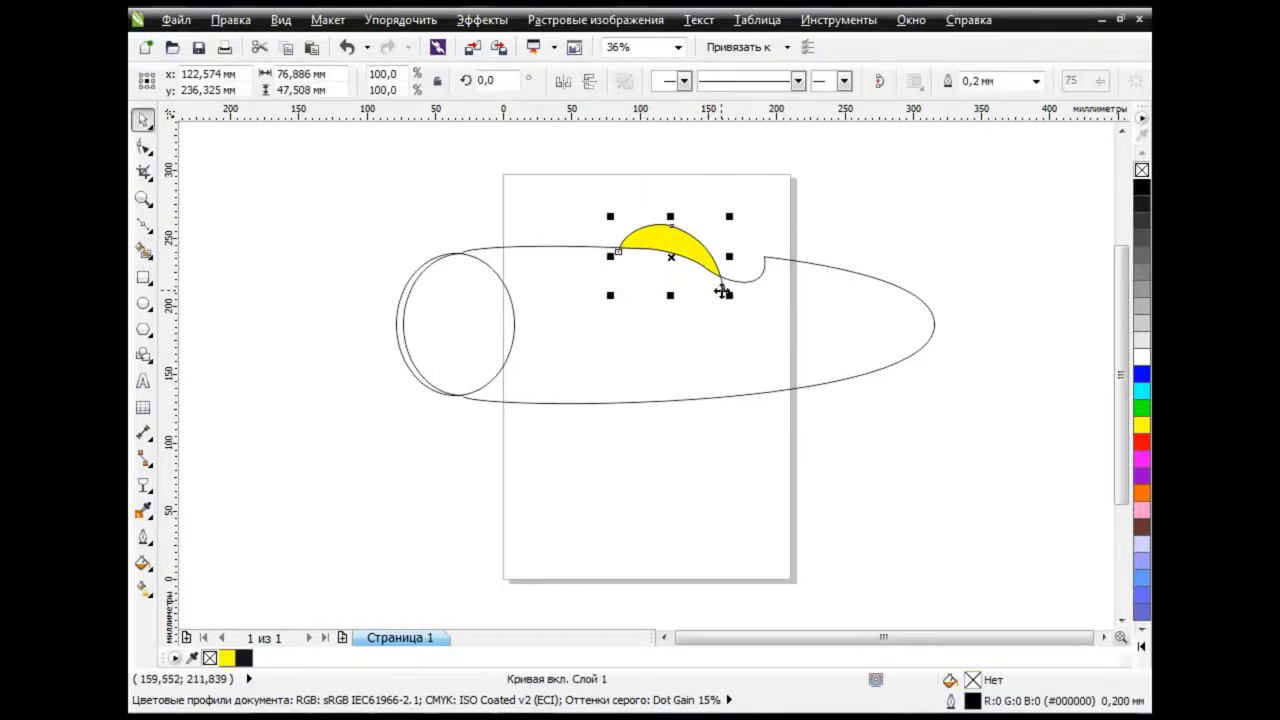
left_click(800, 343)
Reshape the nose ellipse's arc by moving and bending its node
left_click(143, 146)
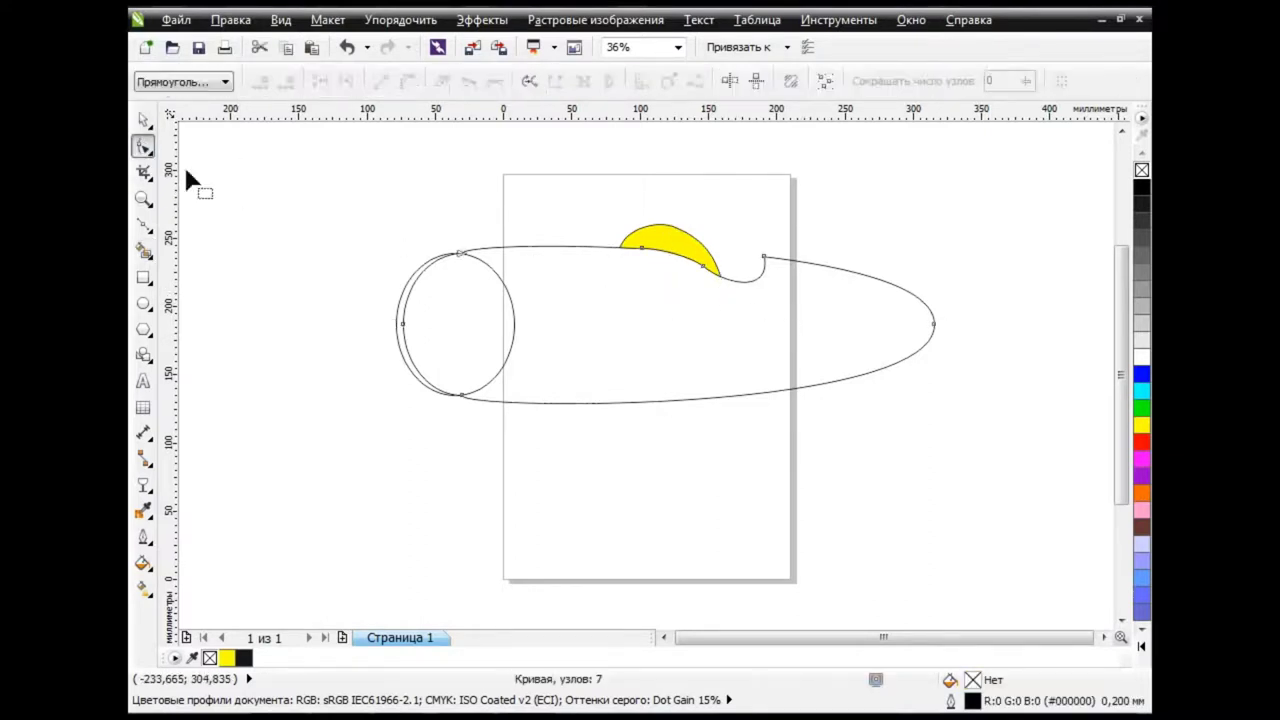
left_click(404, 329)
mouse_move(404, 329)
left_mouse_down()
mouse_move(512, 331)
mouse_move(509, 381)
left_mouse_up()
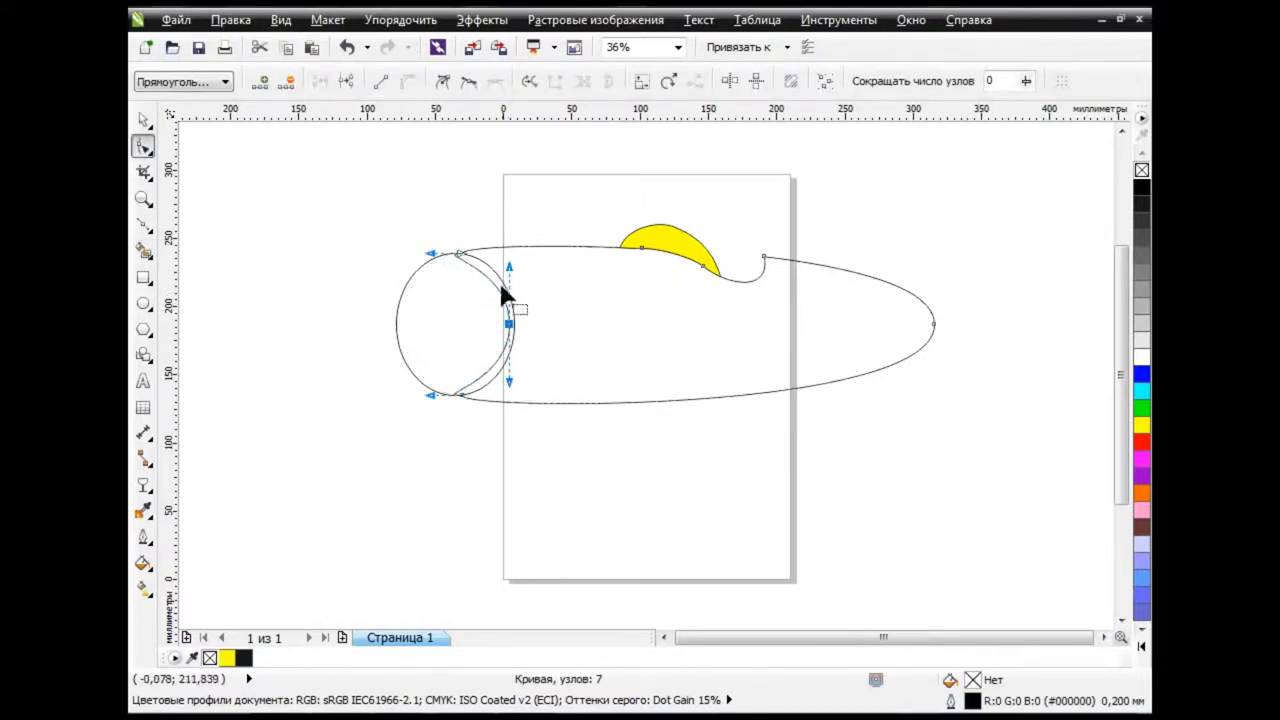
left_click_drag(509, 267, 507, 251)
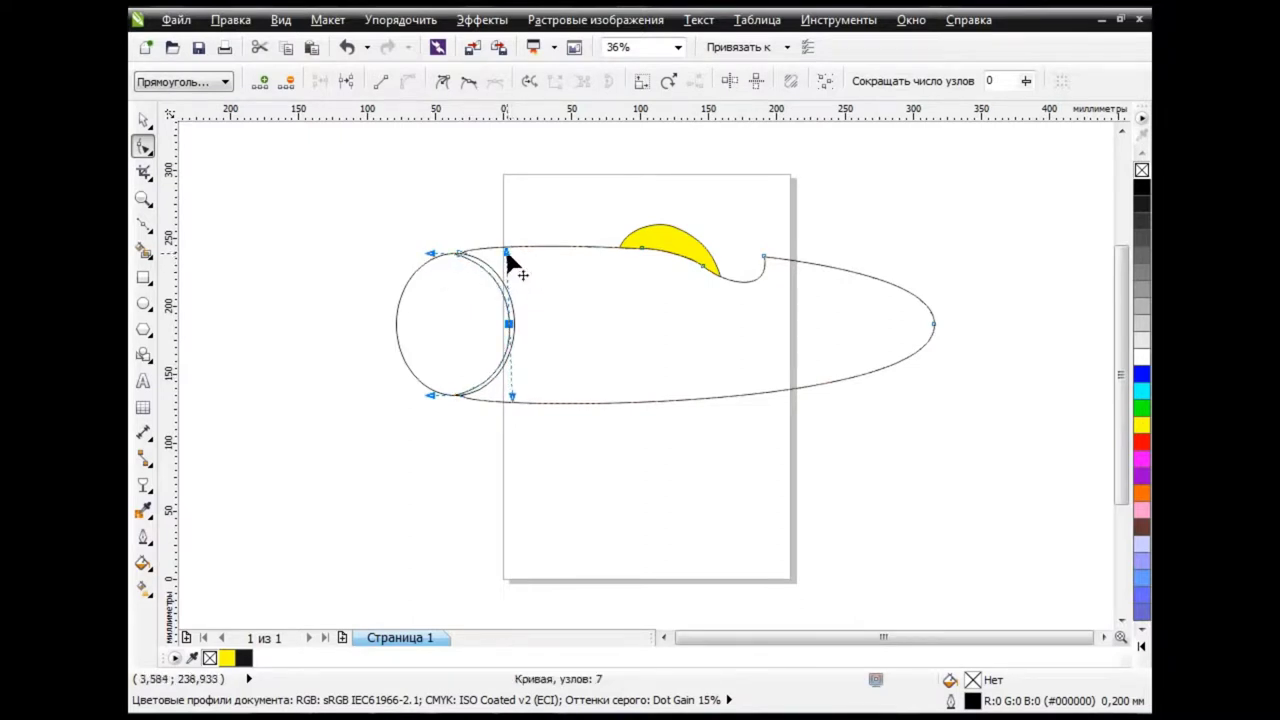
left_click(145, 120)
Draw a Bezier curve from the nose's upper edge to the fuselage tip, following the fuselage
left_click(146, 226)
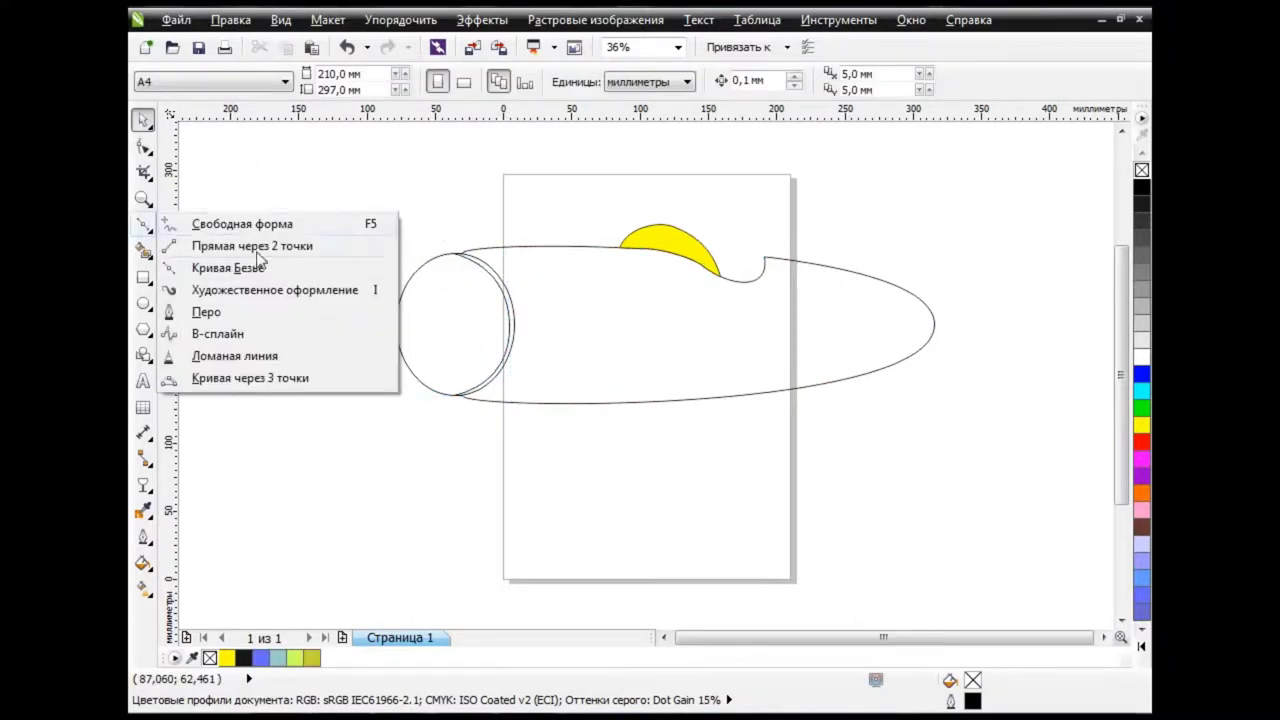
left_click(230, 265)
left_click_drag(934, 376, 996, 468)
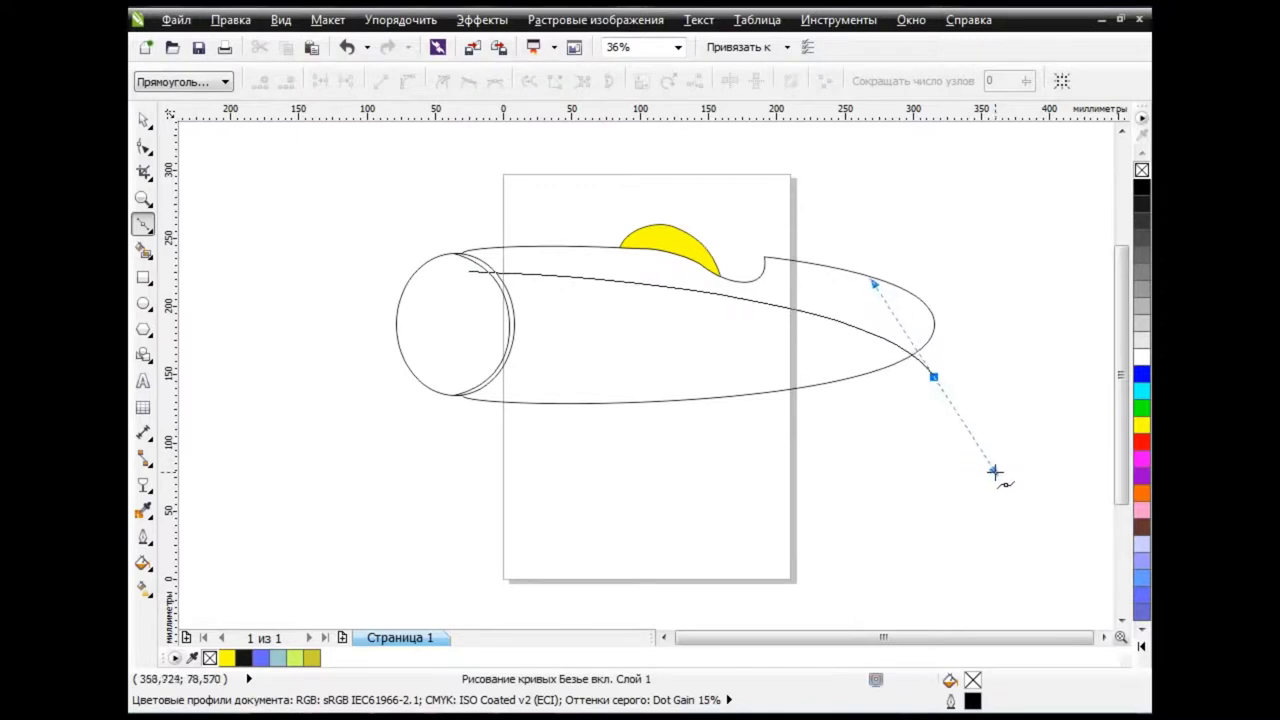
key("space")
key("F10")
left_click_drag(464, 273, 466, 285)
left_click_drag(873, 284, 898, 258)
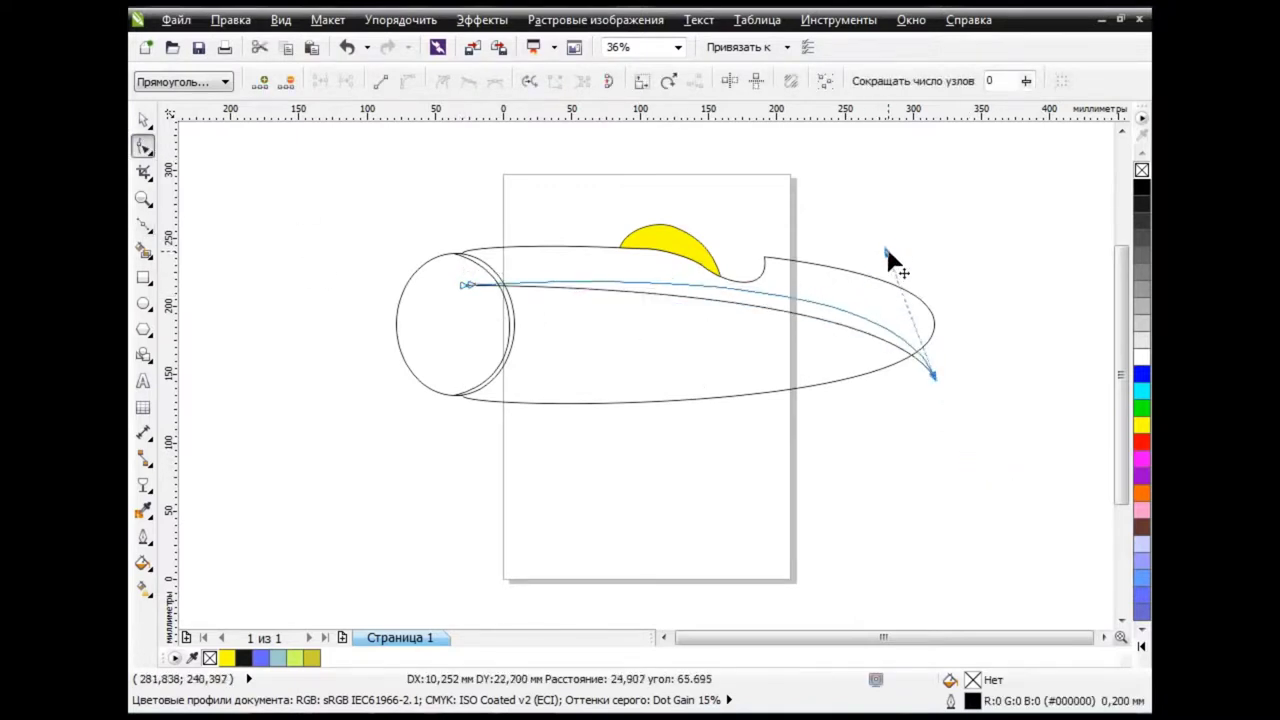
left_click_drag(934, 376, 946, 378)
left_click_drag(898, 258, 877, 271)
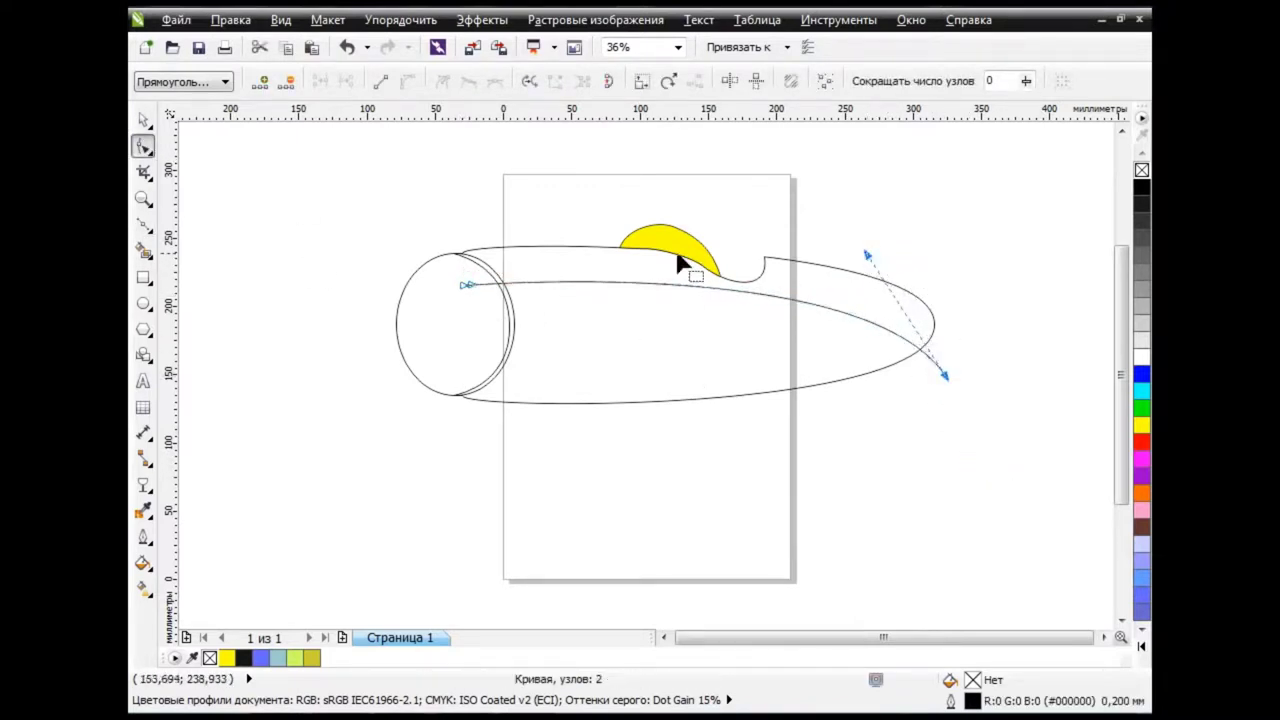
Smart Fill the upper fuselage area above the new curve with olive
left_click(143, 250)
left_click(523, 258)
key("space")
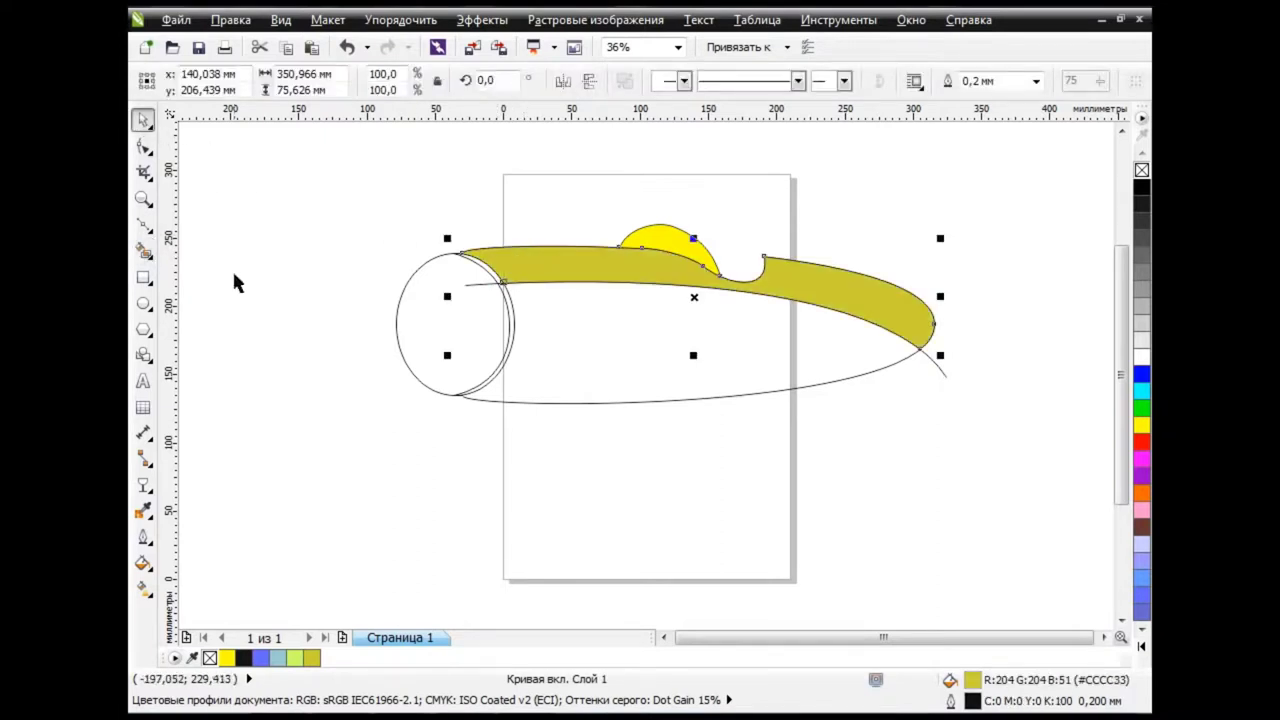
left_click(234, 280)
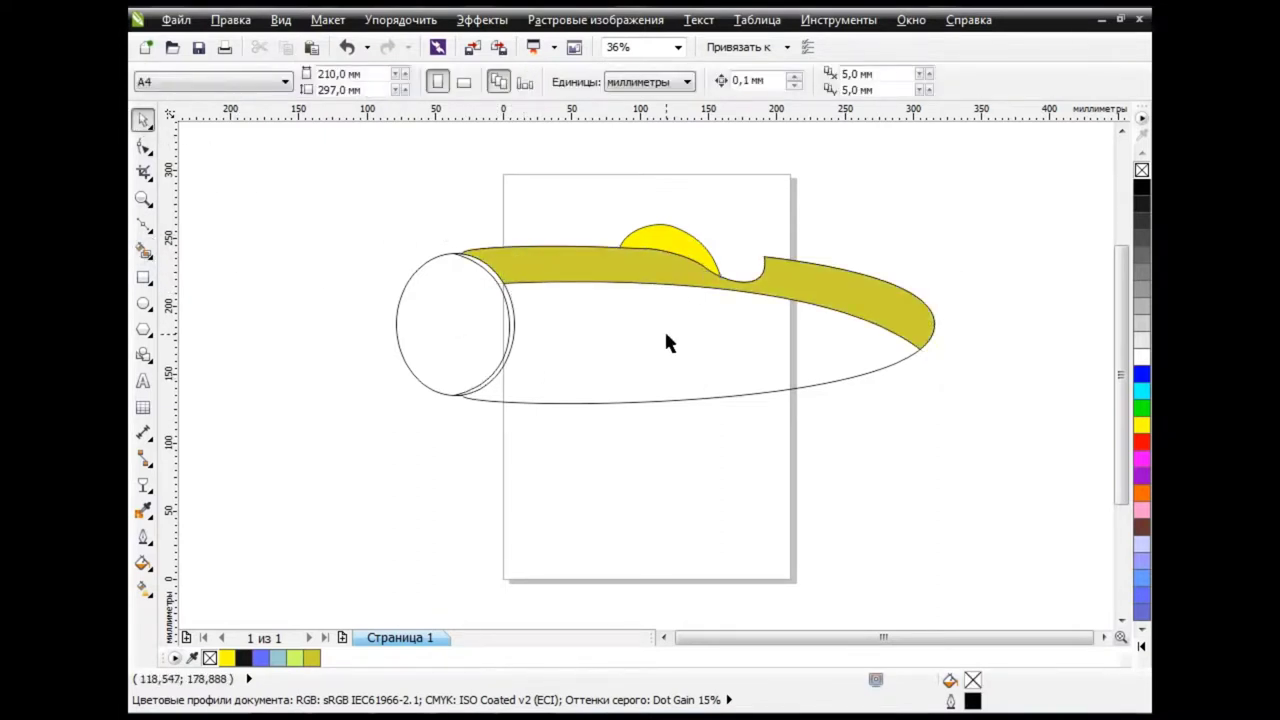
left_click(145, 228)
Draw a closed polyline tail fin from the rear notch up to a peak and down to the tail tip
left_click(257, 374)
left_click_drag(775, 258, 861, 252)
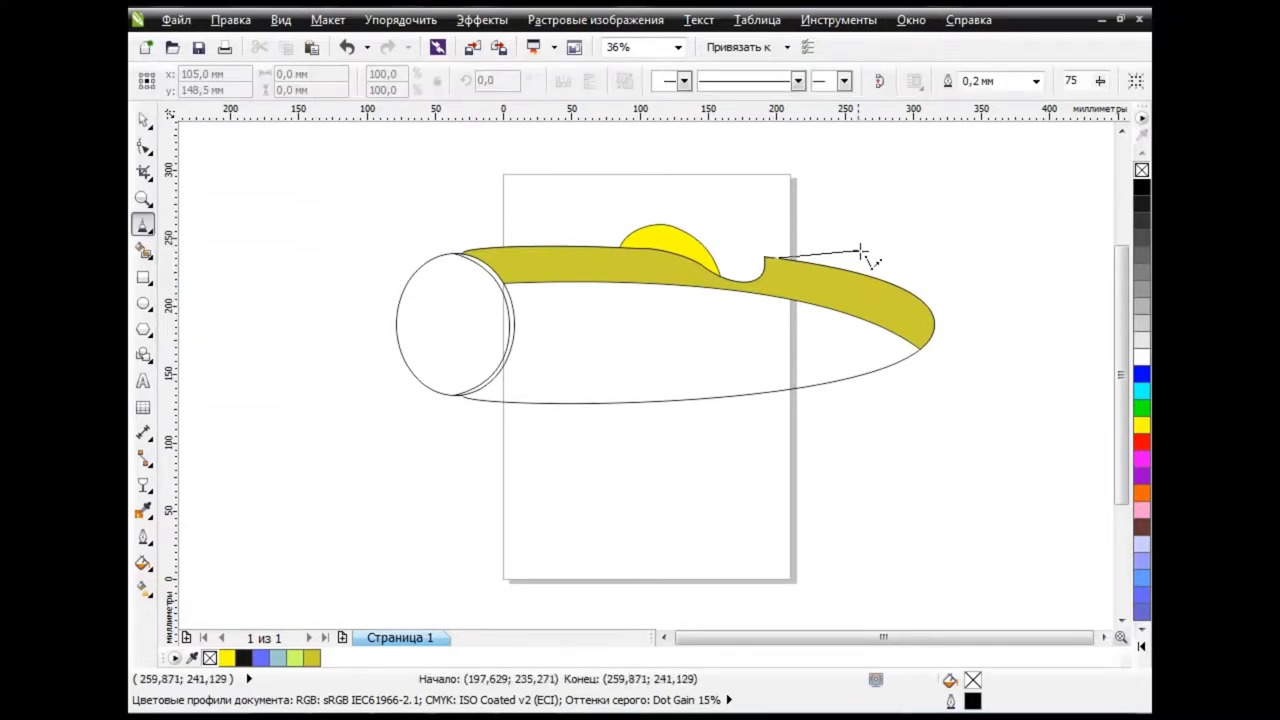
left_click(861, 252)
left_click(903, 171)
left_click(935, 320)
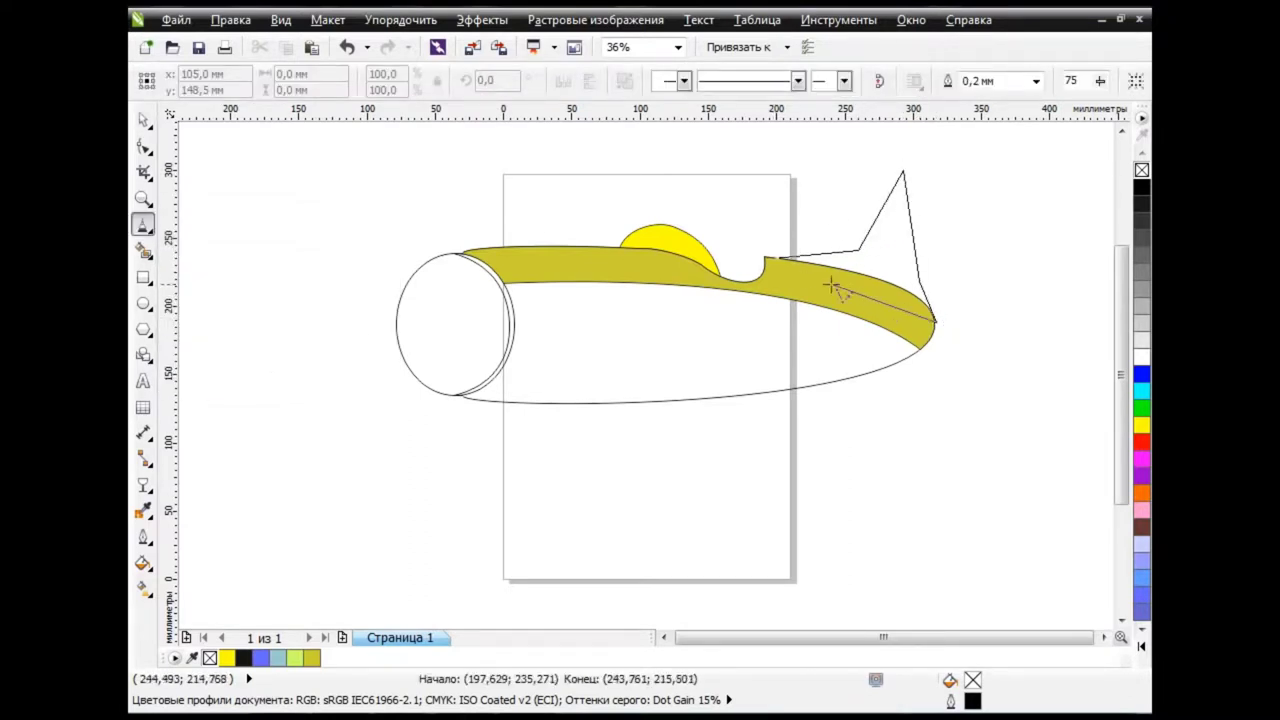
left_click(771, 258)
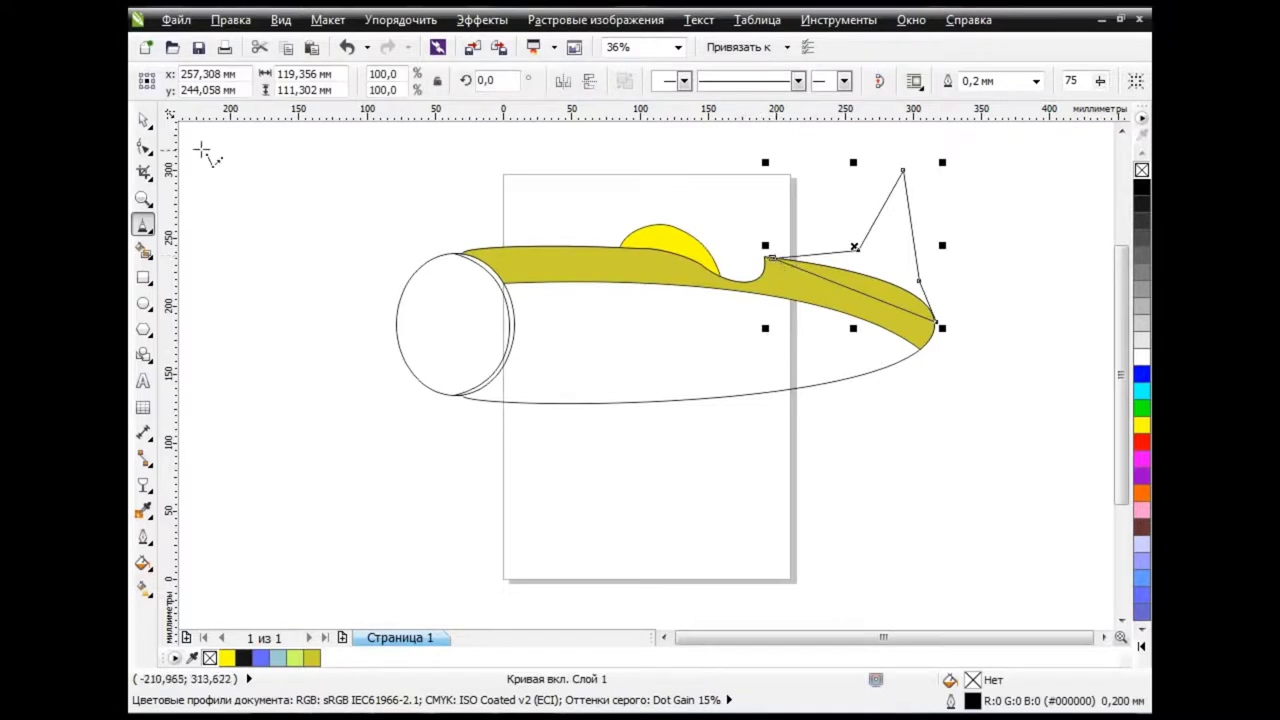
Curve the fin's front and rear edges and delete the extra rear-edge node
left_click(143, 146)
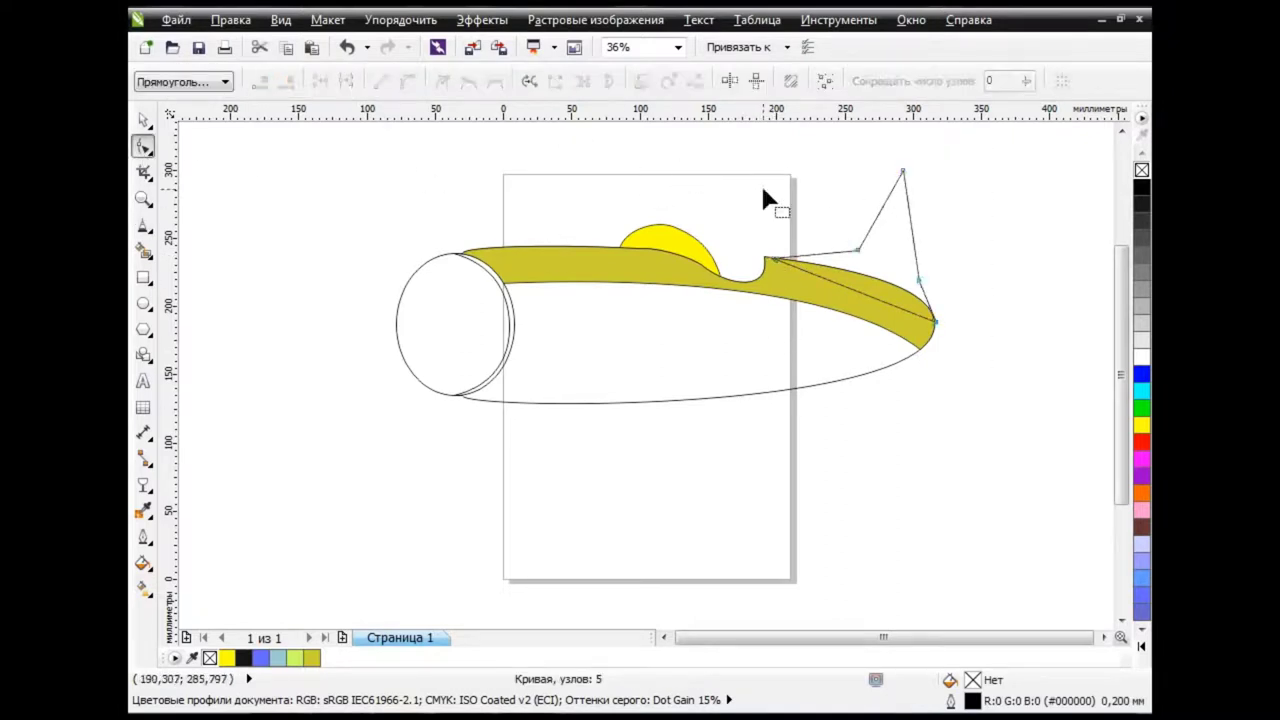
left_click_drag(861, 252, 847, 243)
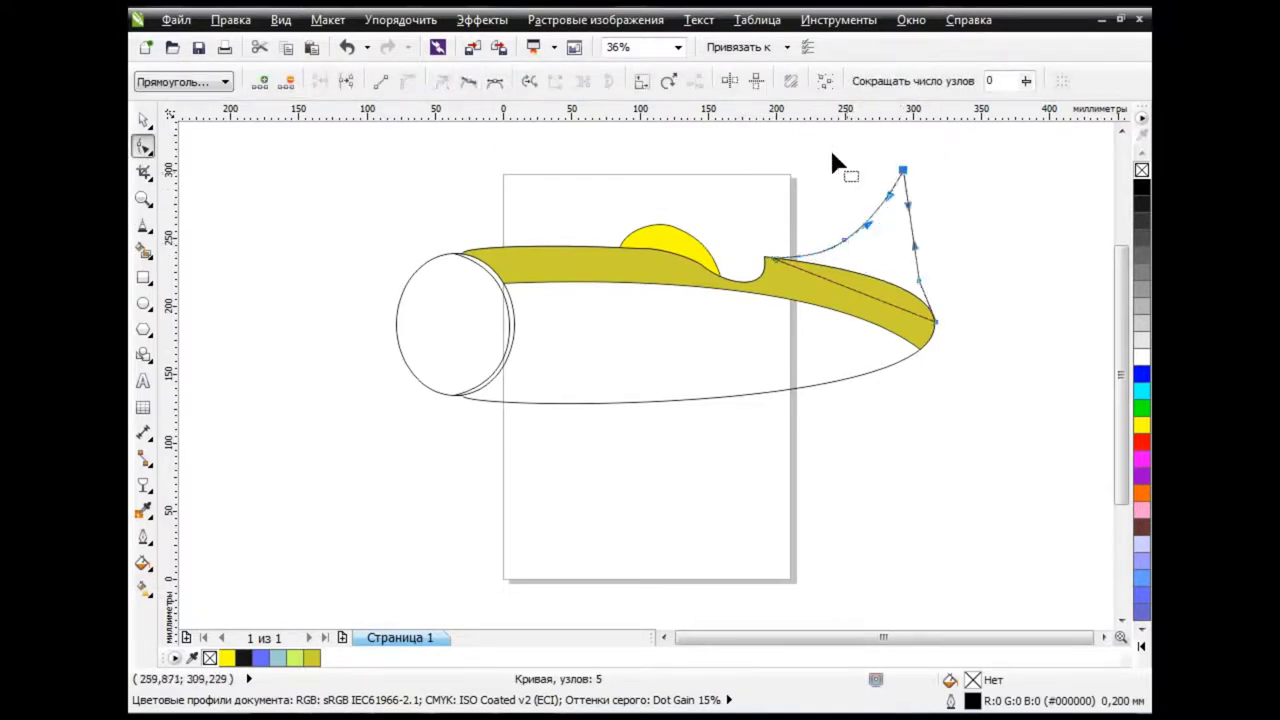
mouse_move(912, 205)
left_mouse_down()
mouse_move(945, 200)
mouse_move(928, 179)
left_mouse_up()
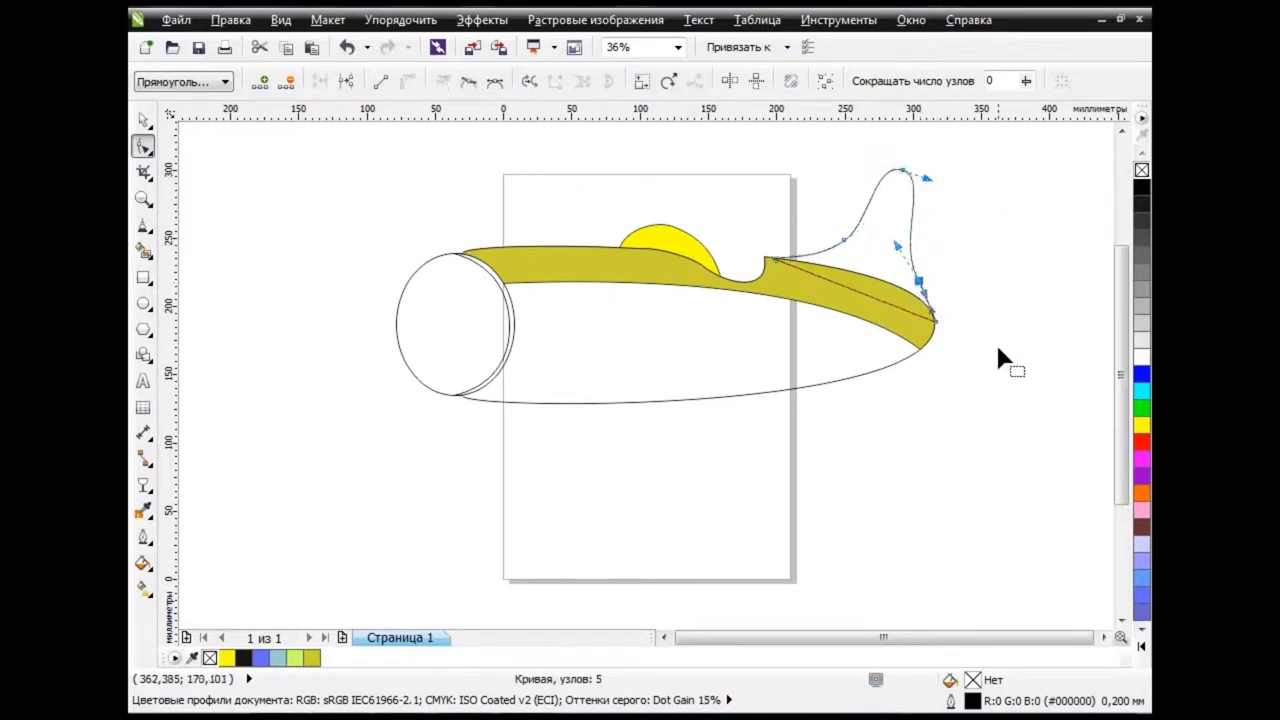
left_click(937, 320)
scroll(935, 320, "up", 3)
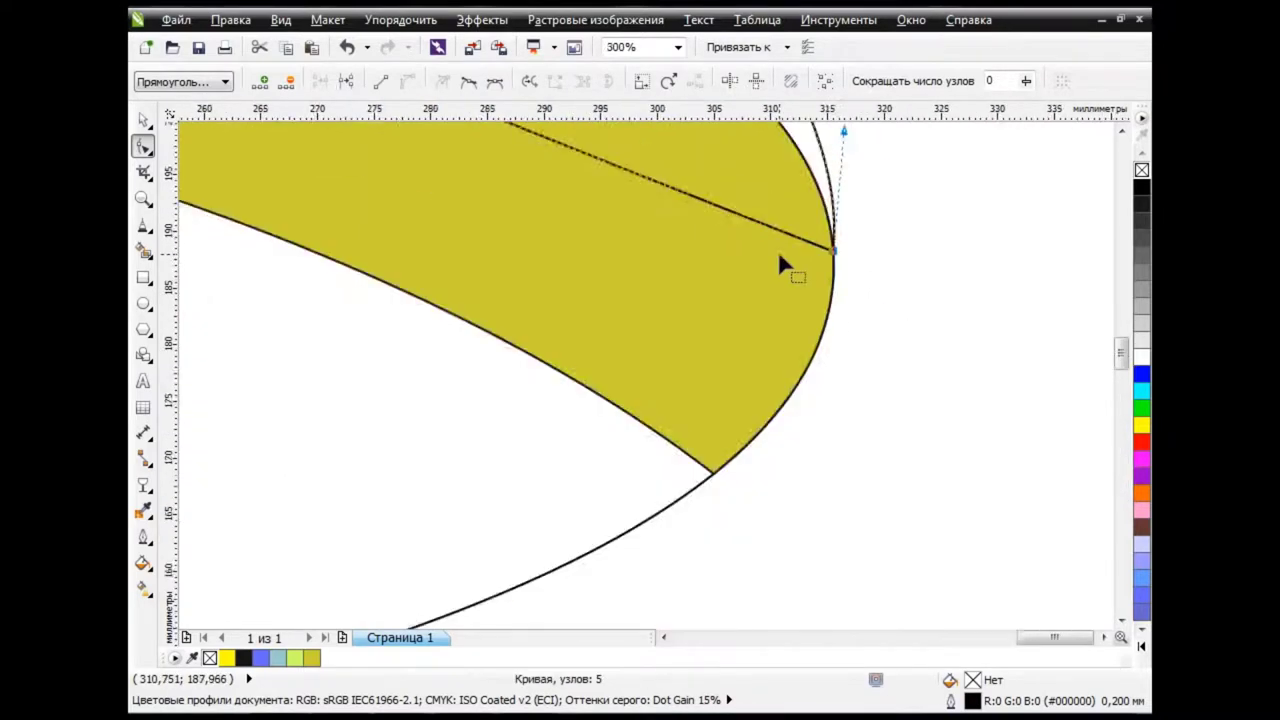
scroll(780, 262, "down", 1)
scroll(870, 313, "down", 1)
scroll(748, 367, "down", 1)
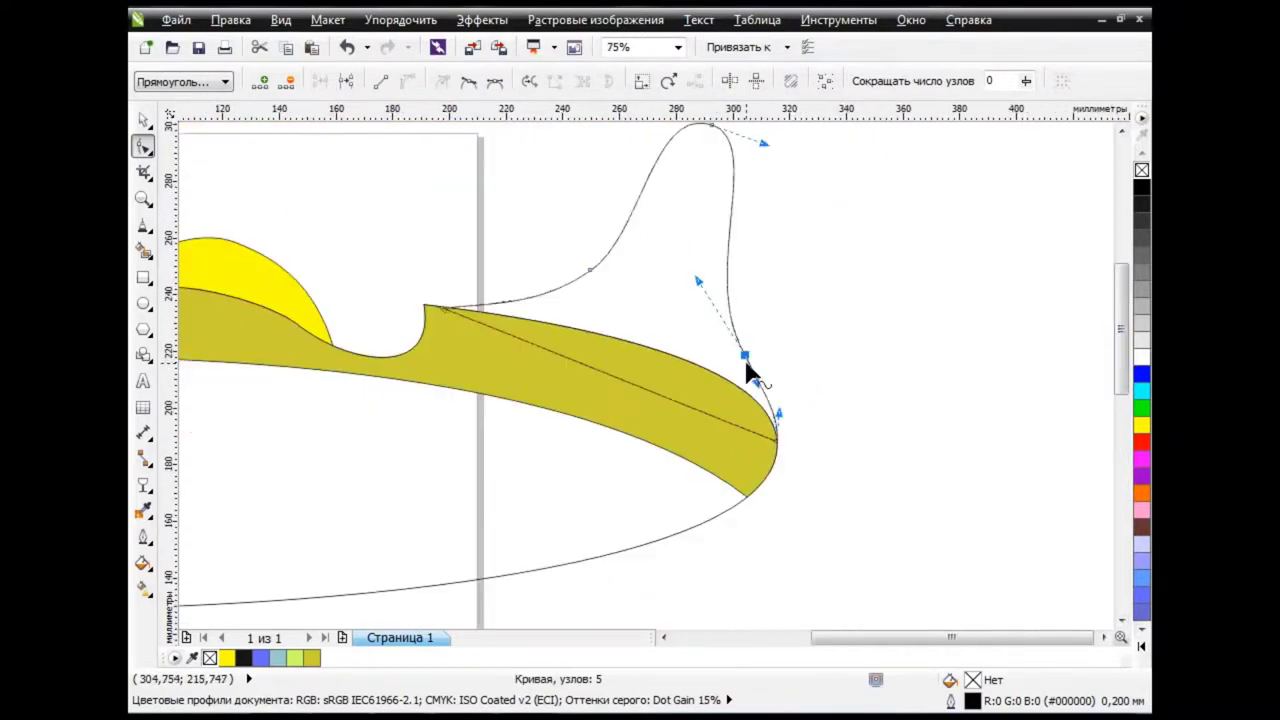
key("Delete")
Round the fin's rear edge and top into smooth arcs
left_click_drag(726, 204, 775, 145)
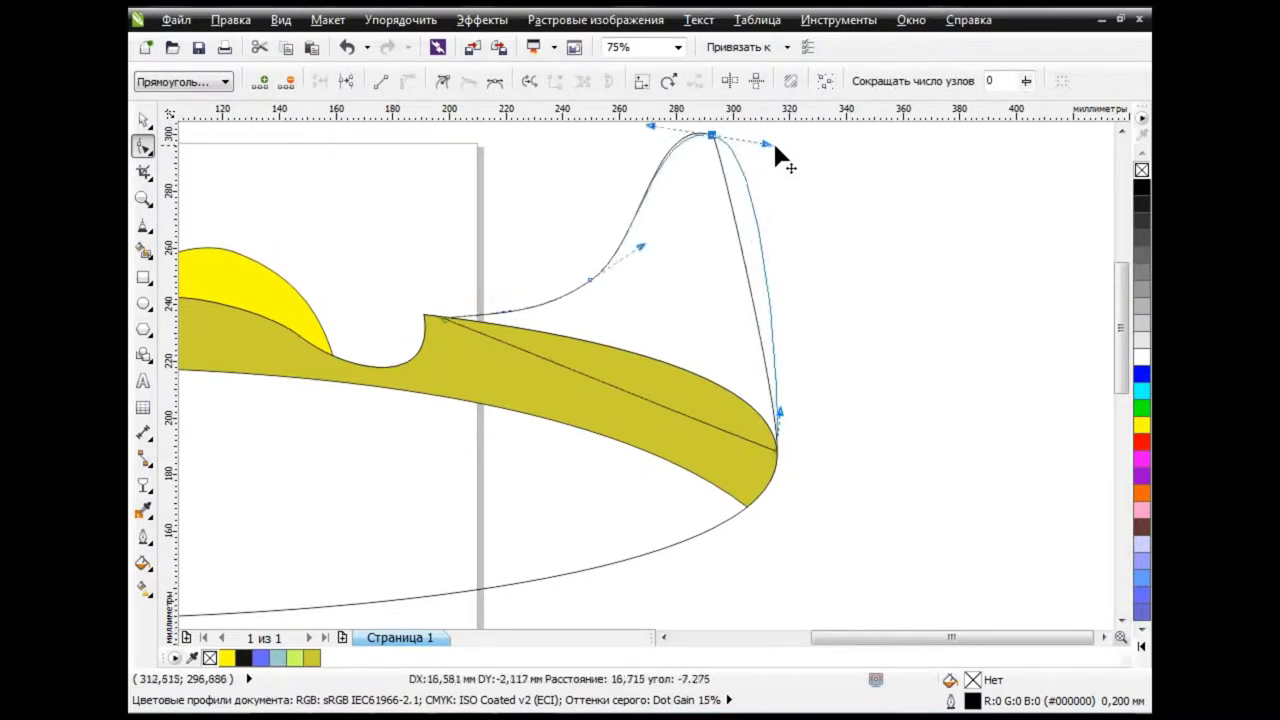
left_click_drag(782, 409, 727, 316)
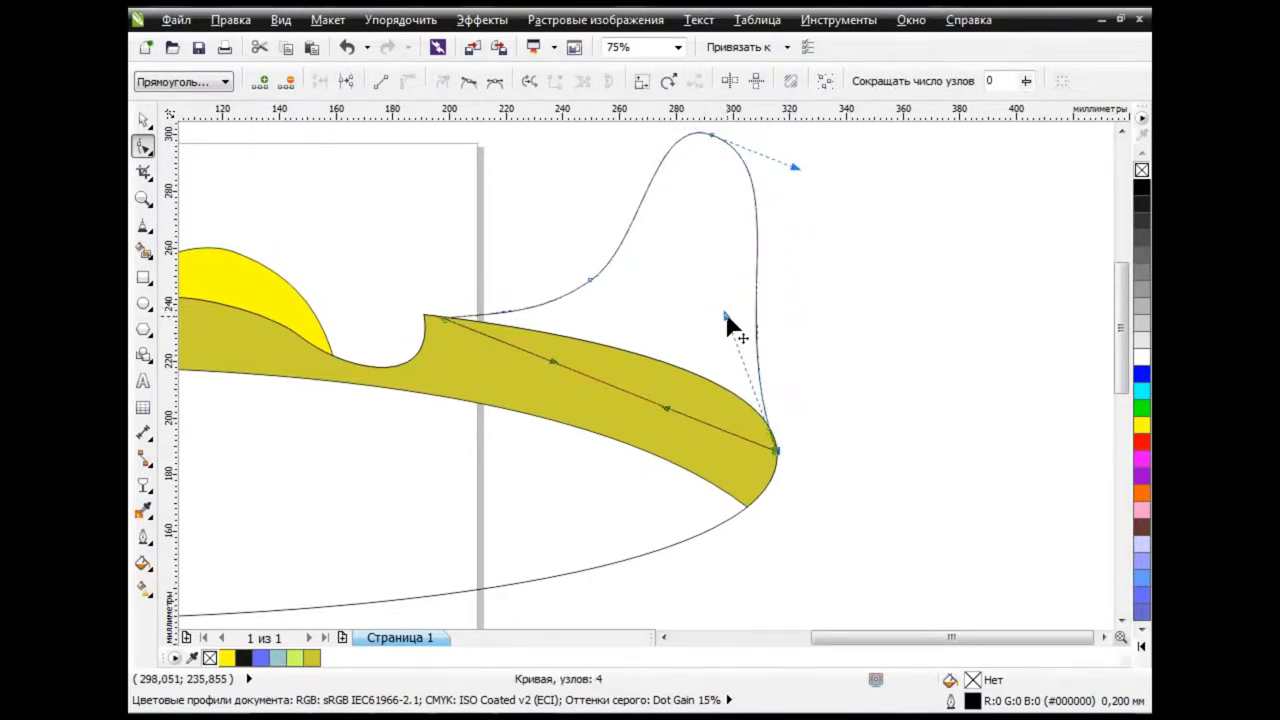
left_click_drag(795, 167, 846, 196)
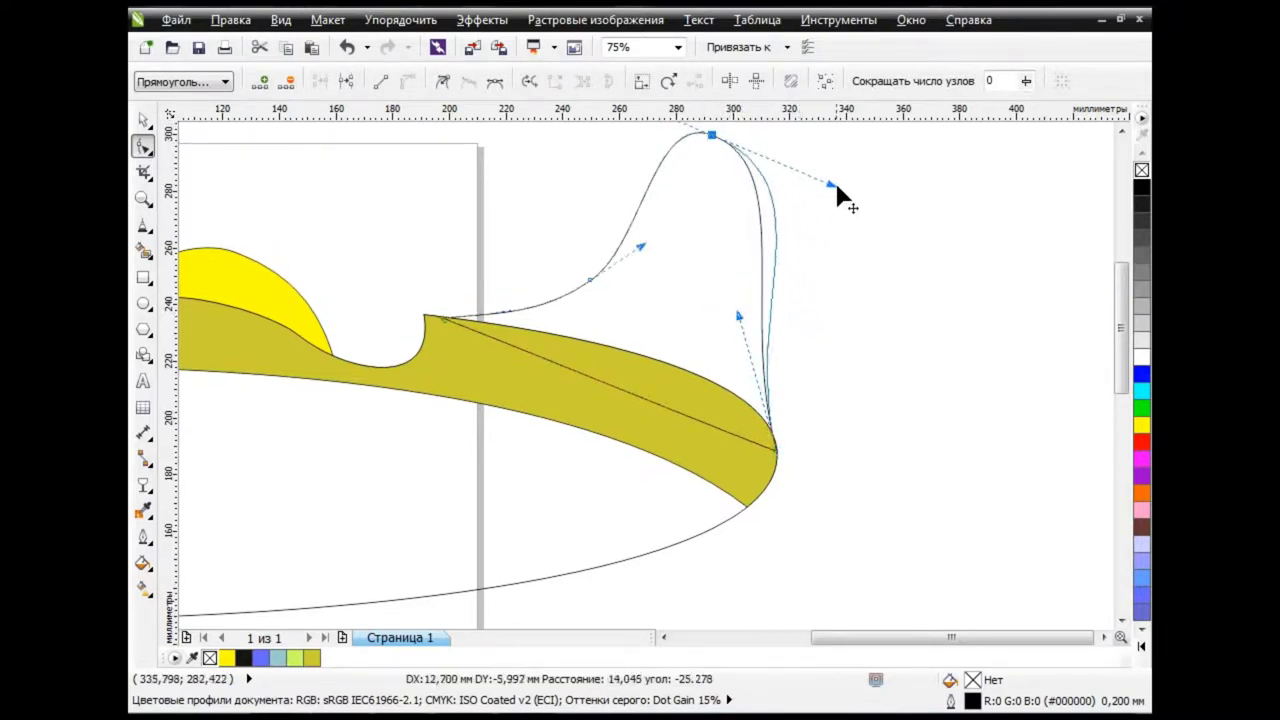
left_click_drag(727, 316, 715, 300)
left_click_drag(776, 451, 769, 432)
scroll(600, 374, "down", 2)
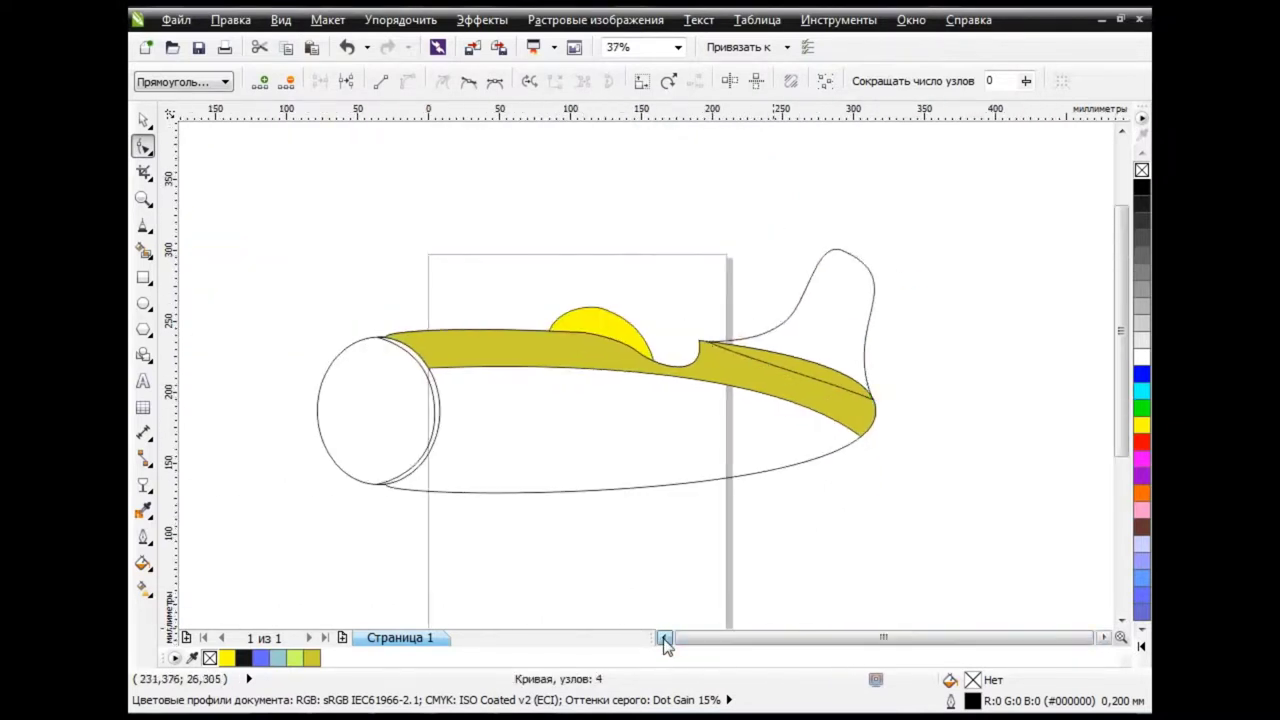
left_click_drag(771, 637, 663, 637)
left_click(143, 120)
left_click(741, 545)
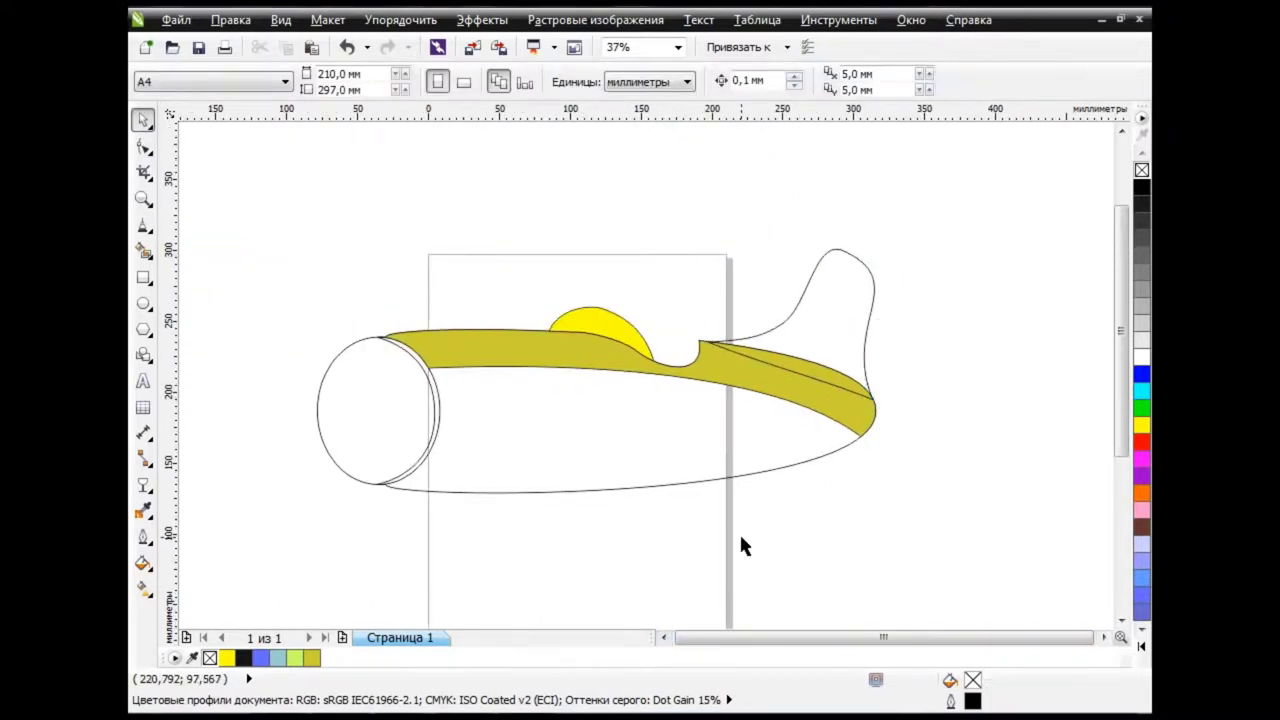
Give the cockpit dome a custom fountain fill from white to light blue
left_click(611, 321)
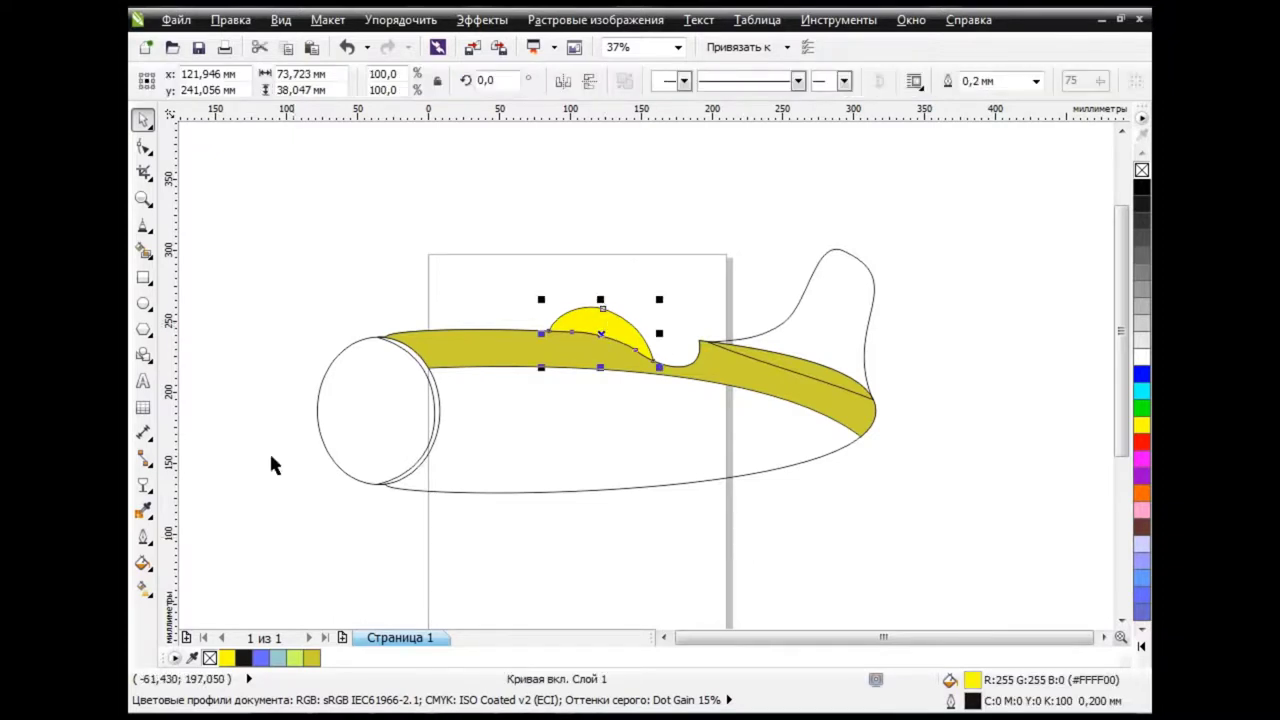
left_click(143, 563)
left_click(244, 441)
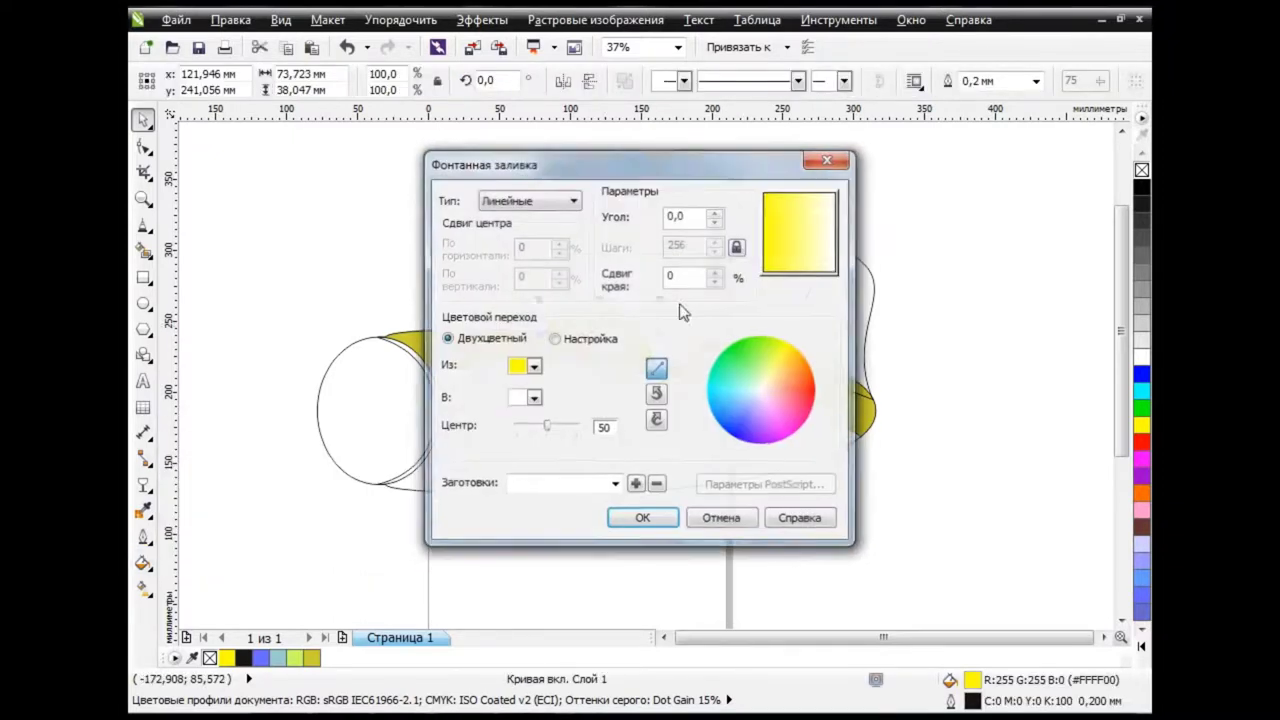
left_click(555, 339)
left_click(449, 397)
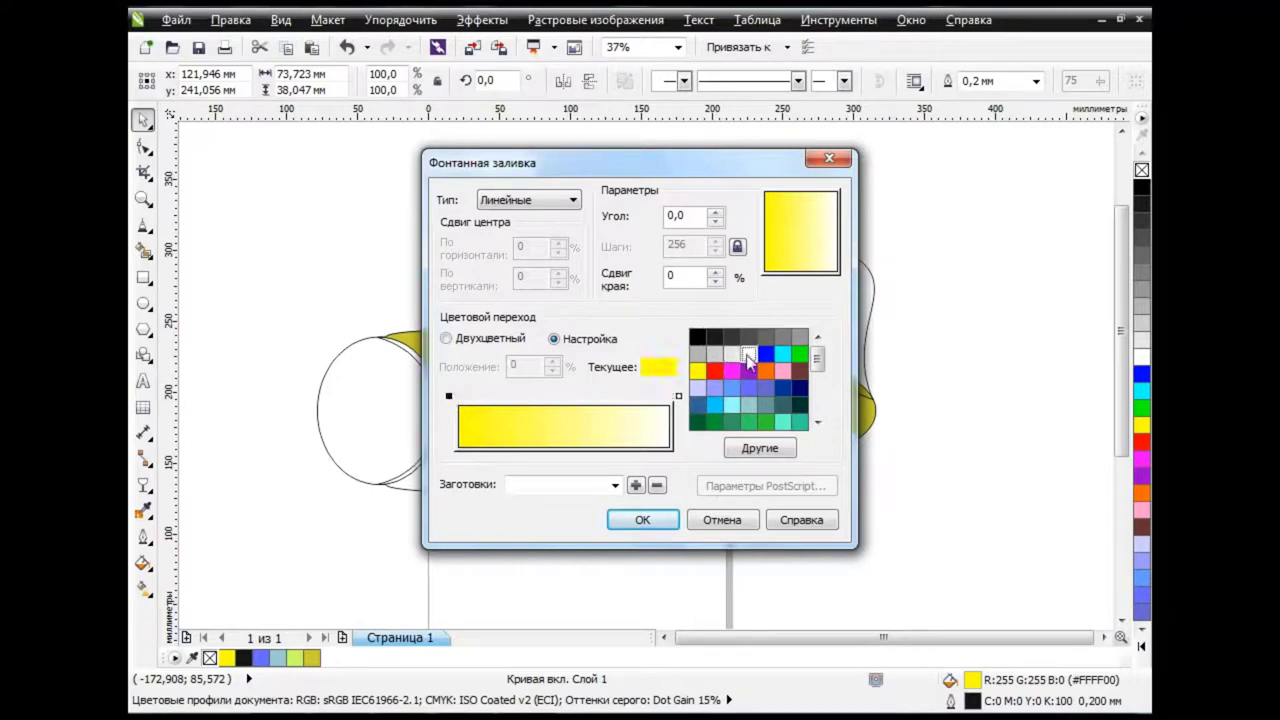
left_click(748, 353)
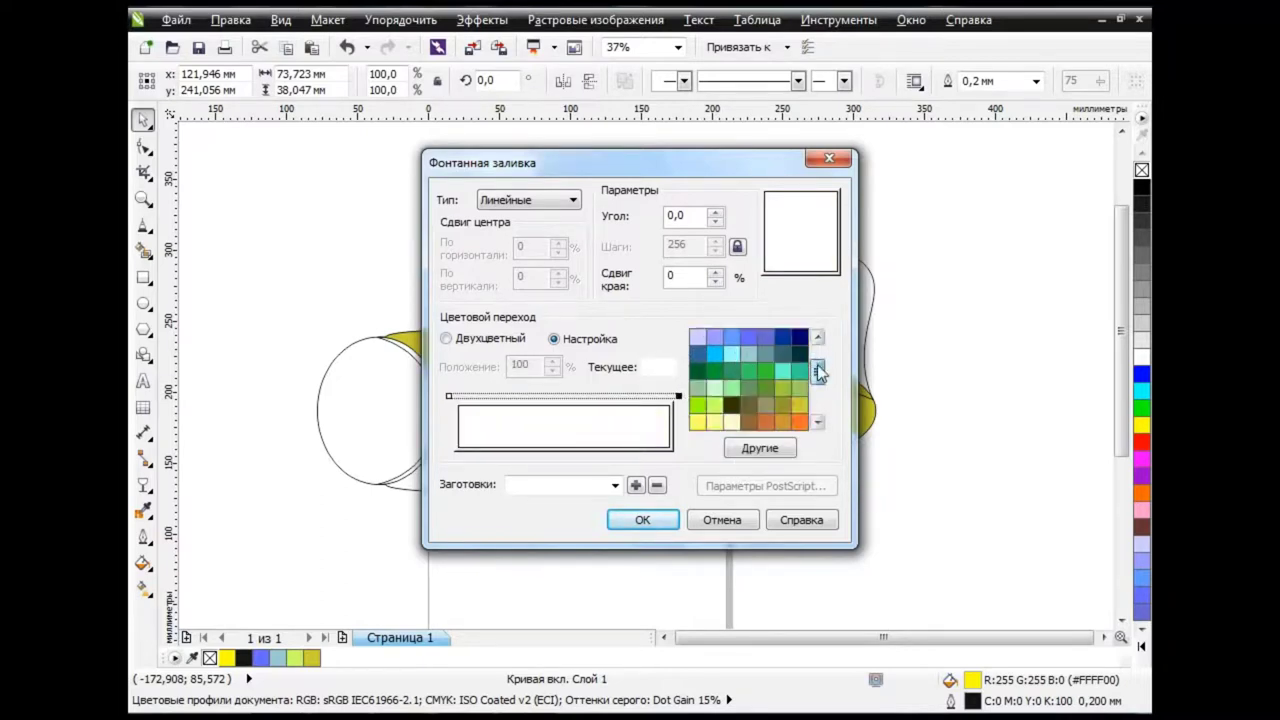
left_click(731, 390)
left_click(759, 448)
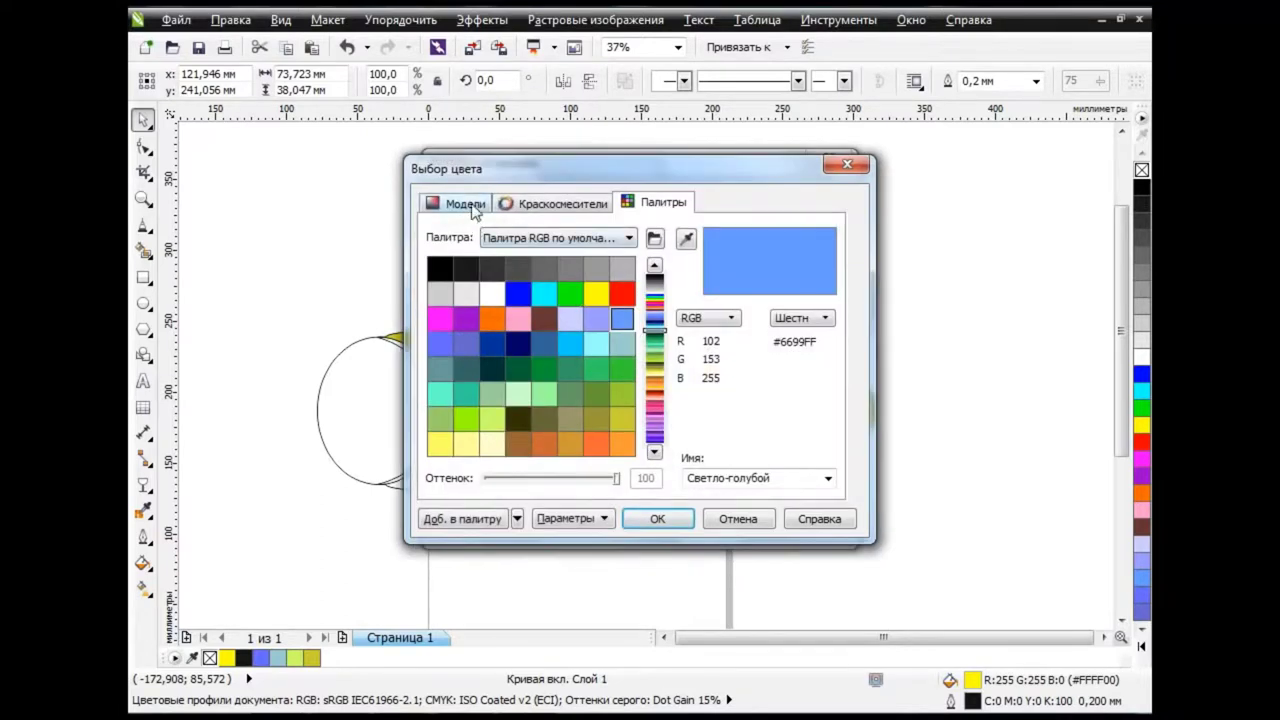
left_click(458, 202)
left_click(485, 262)
left_click(657, 518)
key("Return")
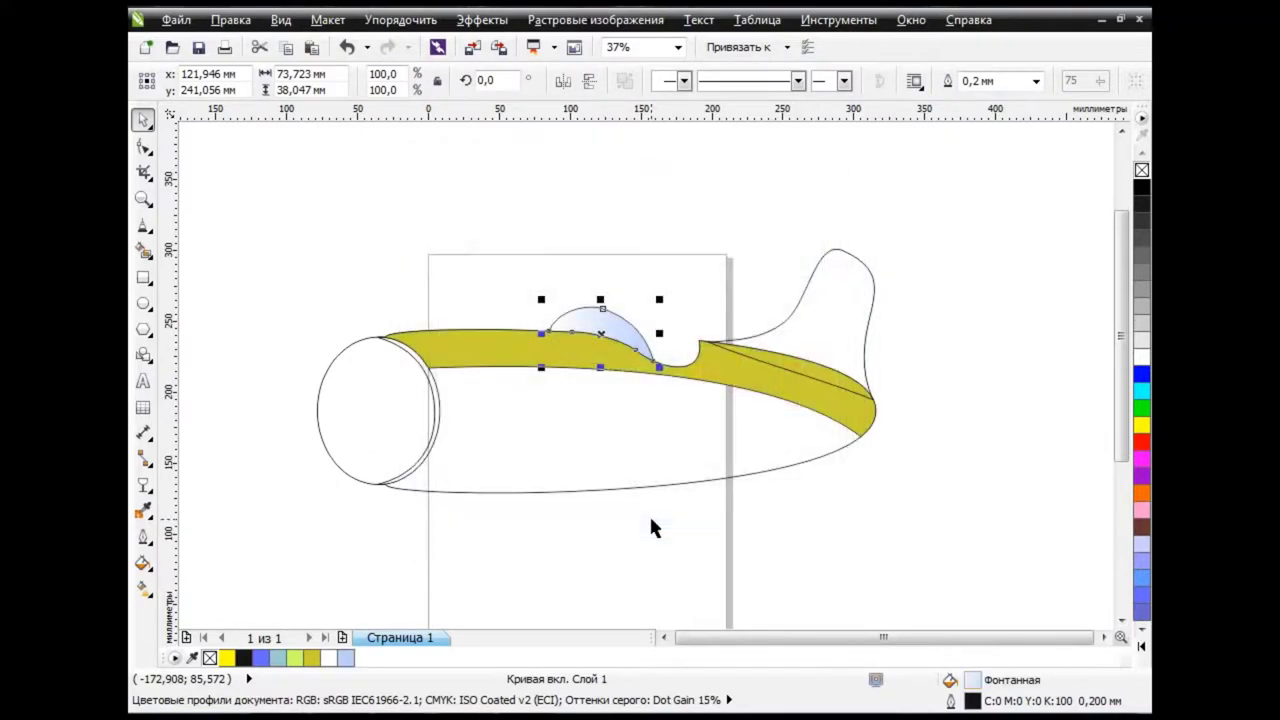
Angle the dome's gradient to run from top to bottom with Interactive Fill
left_click(155, 590)
left_click(255, 588)
left_click_drag(600, 288, 619, 366)
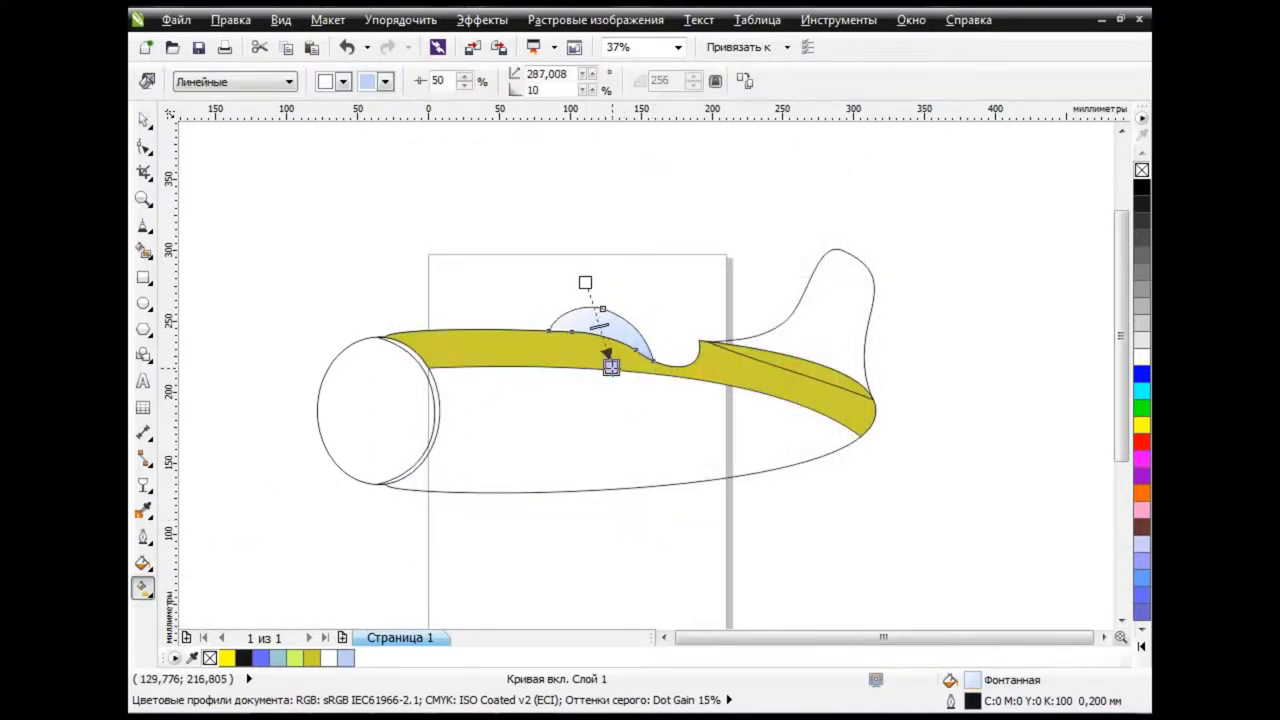
key("space")
left_click(681, 525)
Delete the olive band after a trial move and undo
left_click_drag(549, 349, 534, 200)
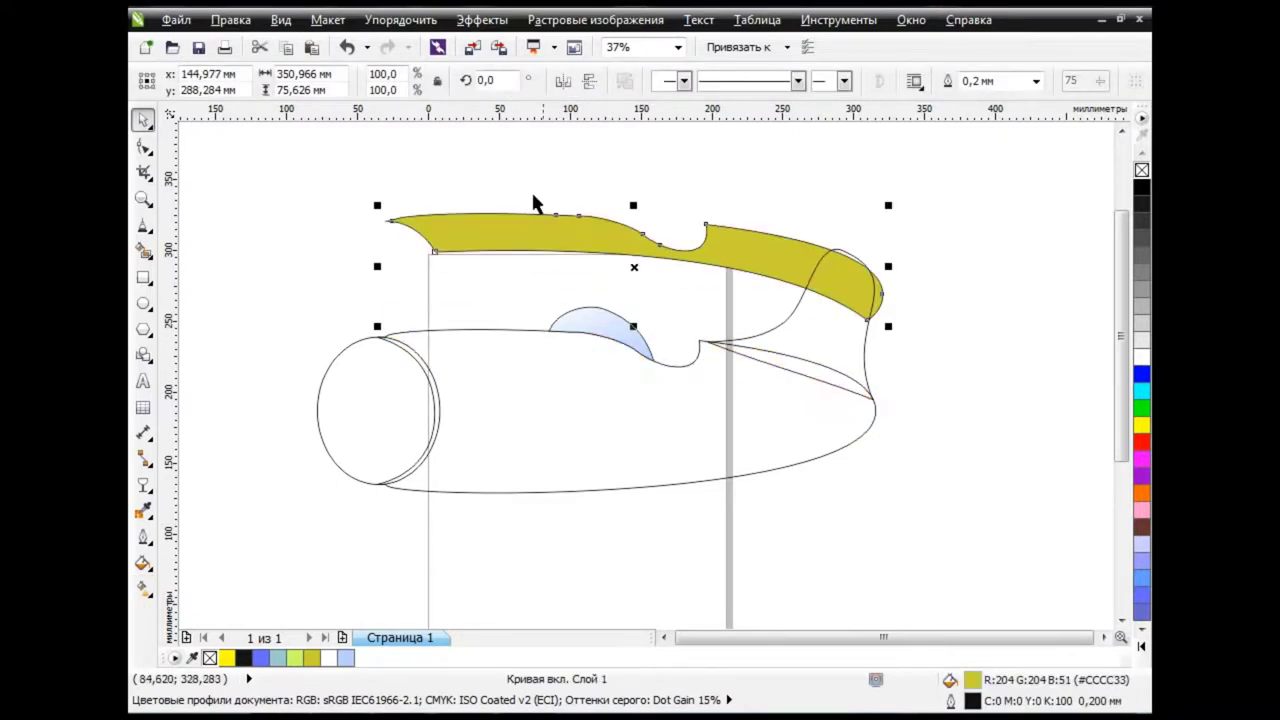
key("Tab")
left_click(345, 48)
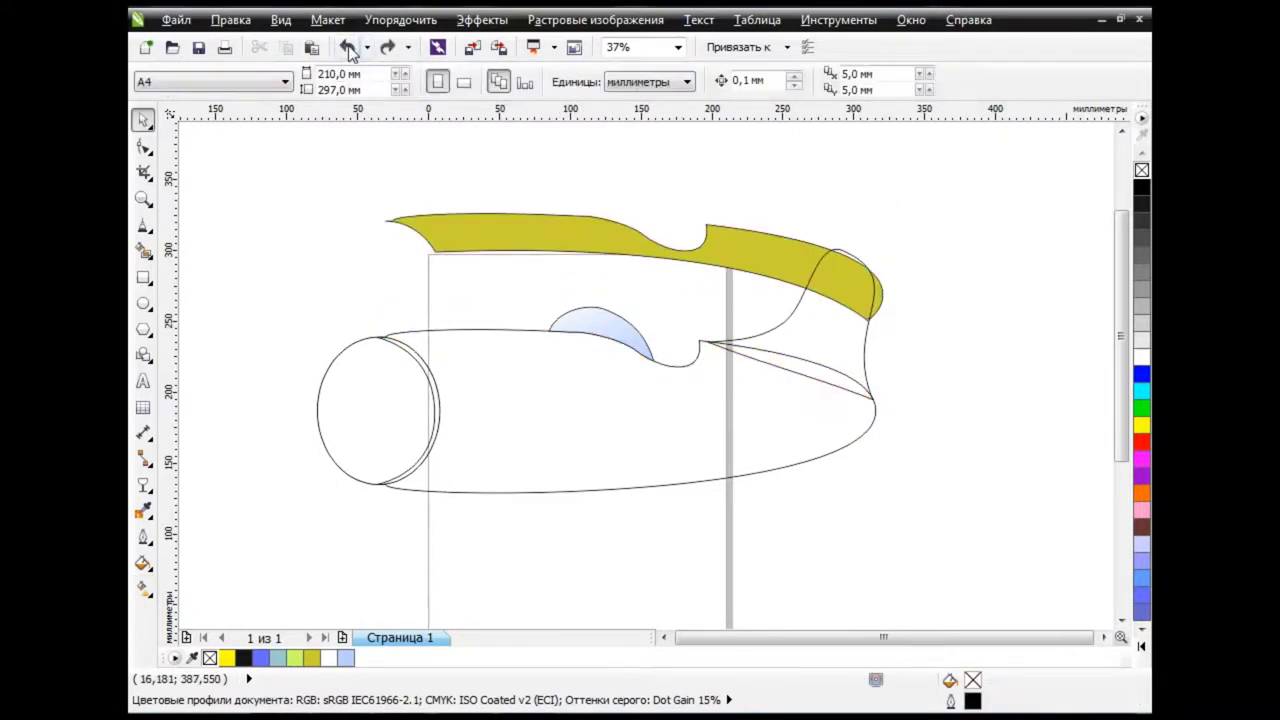
left_click(345, 48)
key("Escape")
left_click(610, 372)
key("Delete")
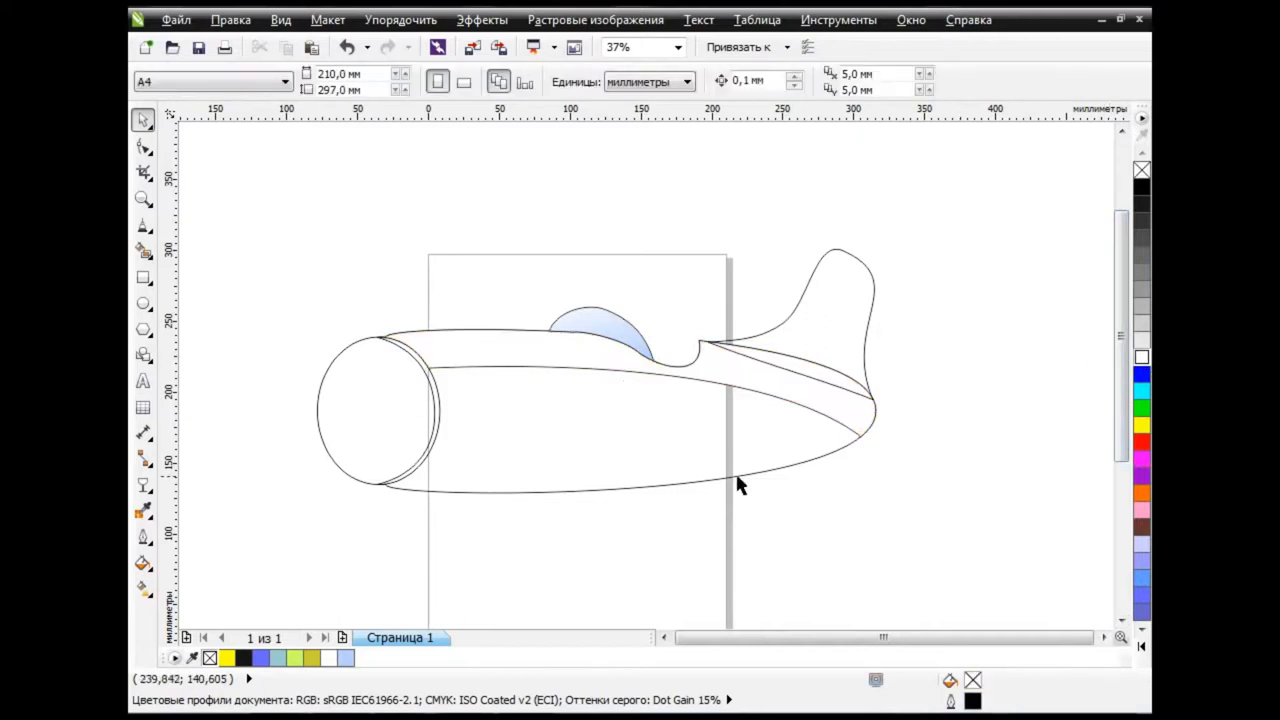
Start a custom 90° fountain fill on the fuselage body with a white left end
left_click(737, 478)
left_click(143, 566)
left_click(220, 440)
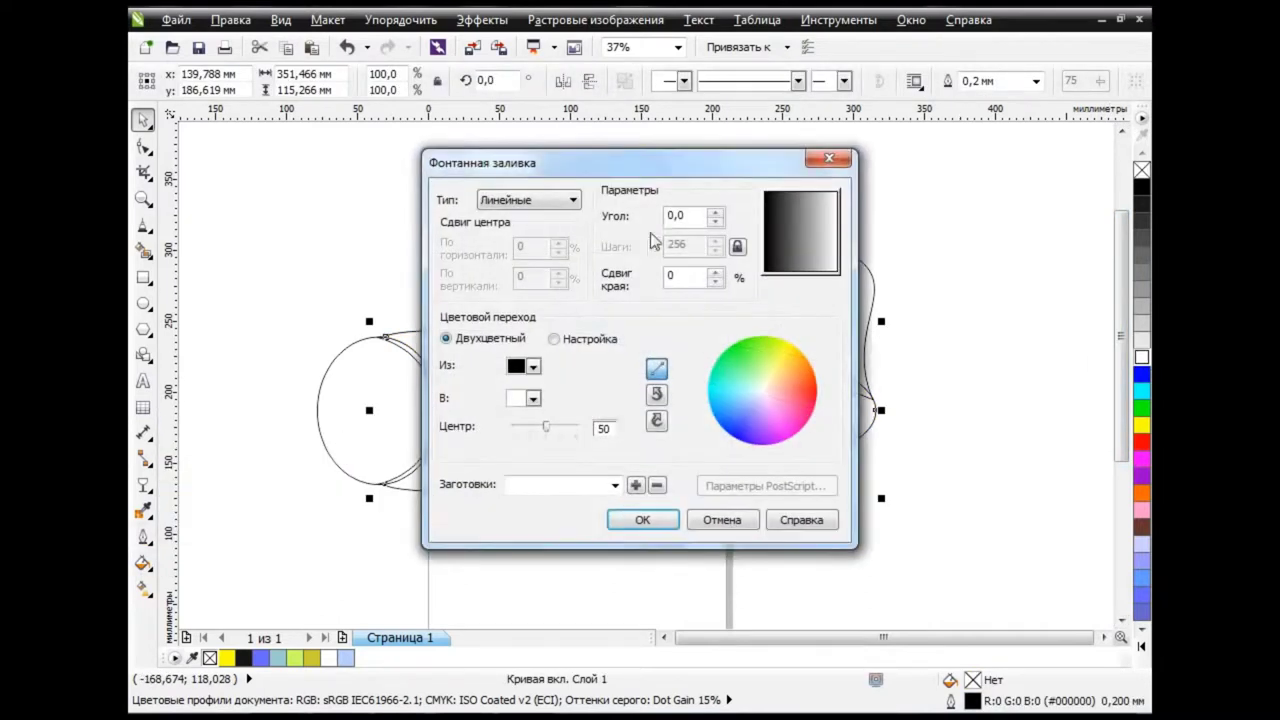
type("9")
left_click(555, 339)
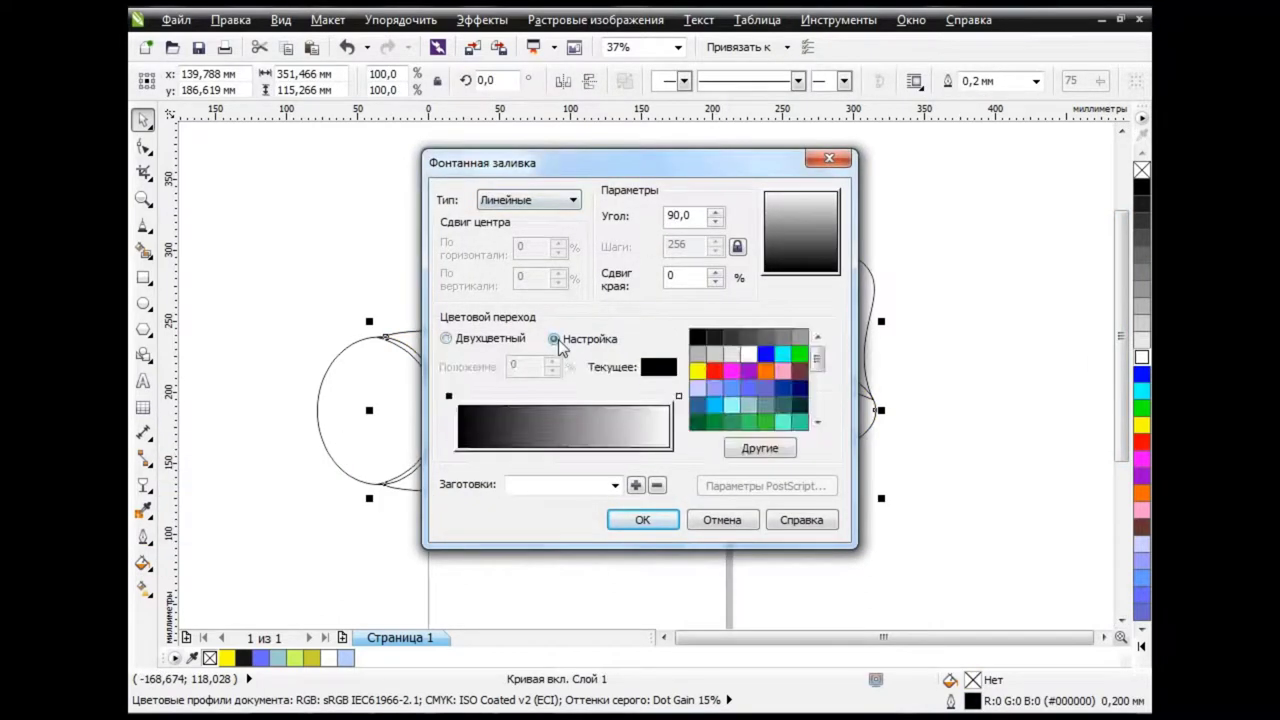
left_click(748, 354)
Add grey stops at 47% and 72%, darken the right end, and apply the gradient
double_click(557, 396)
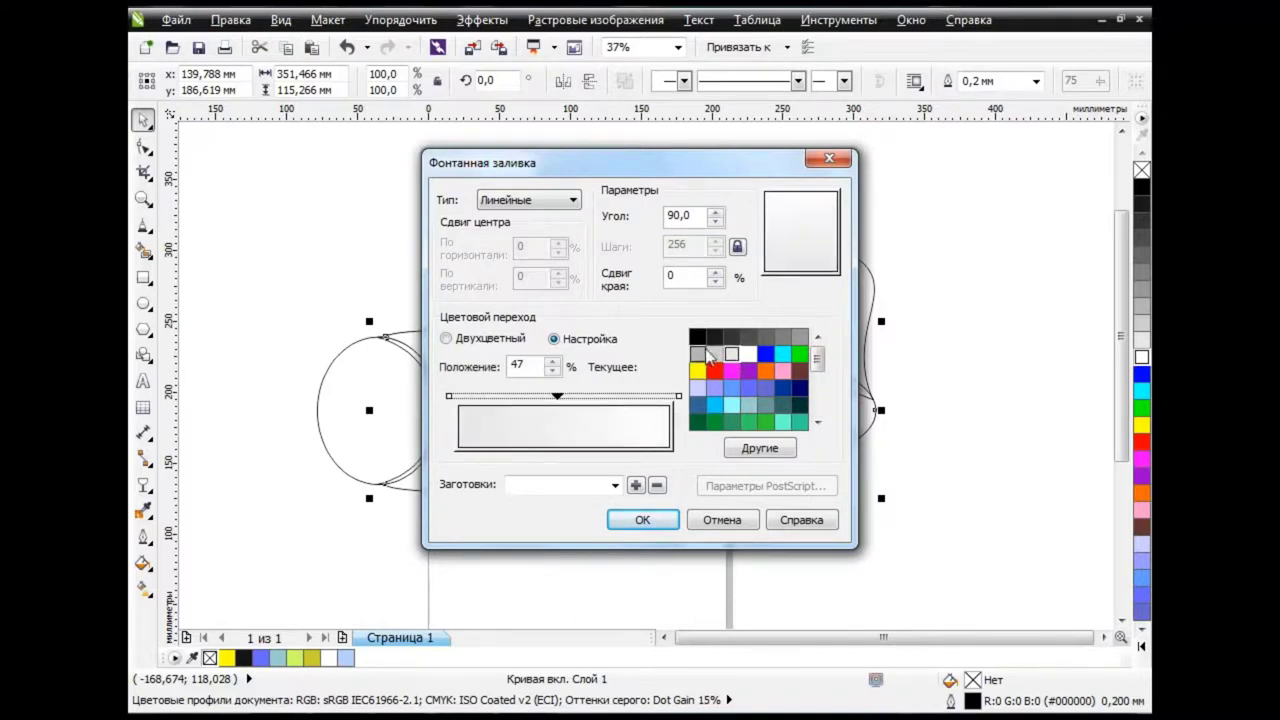
left_click(732, 337)
left_click(800, 337)
double_click(611, 396)
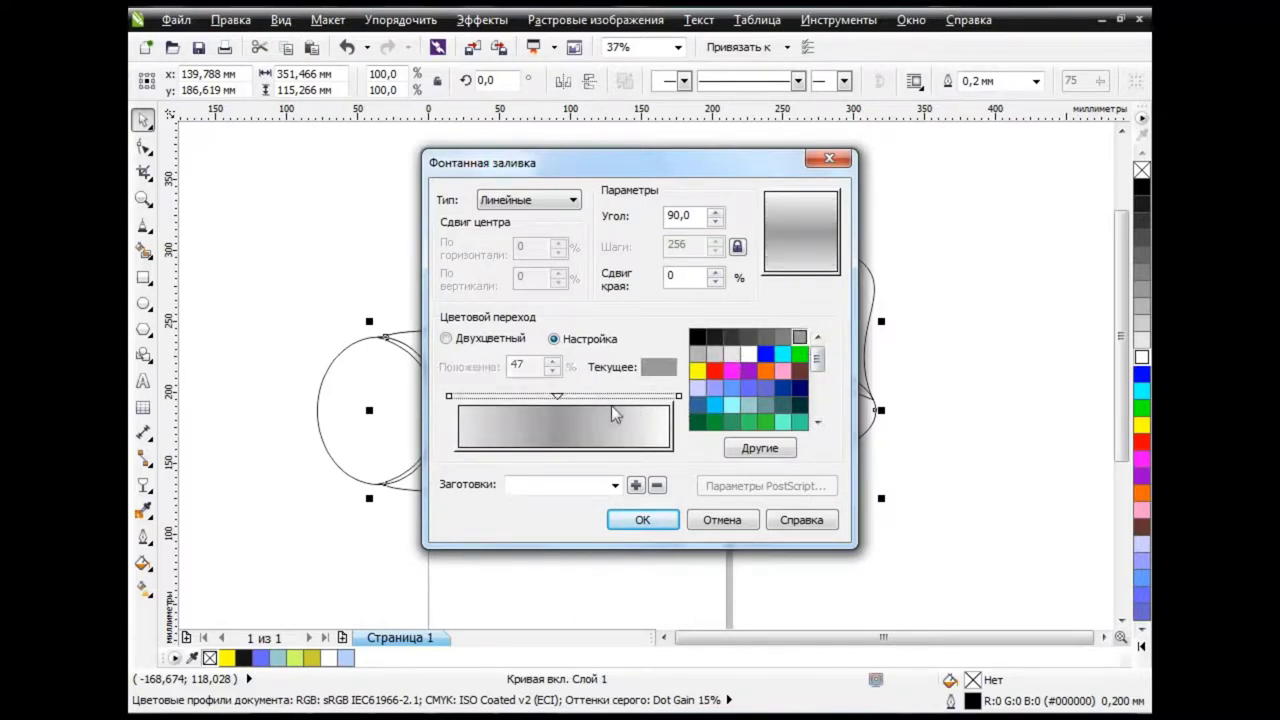
left_click(732, 354)
double_click(676, 397)
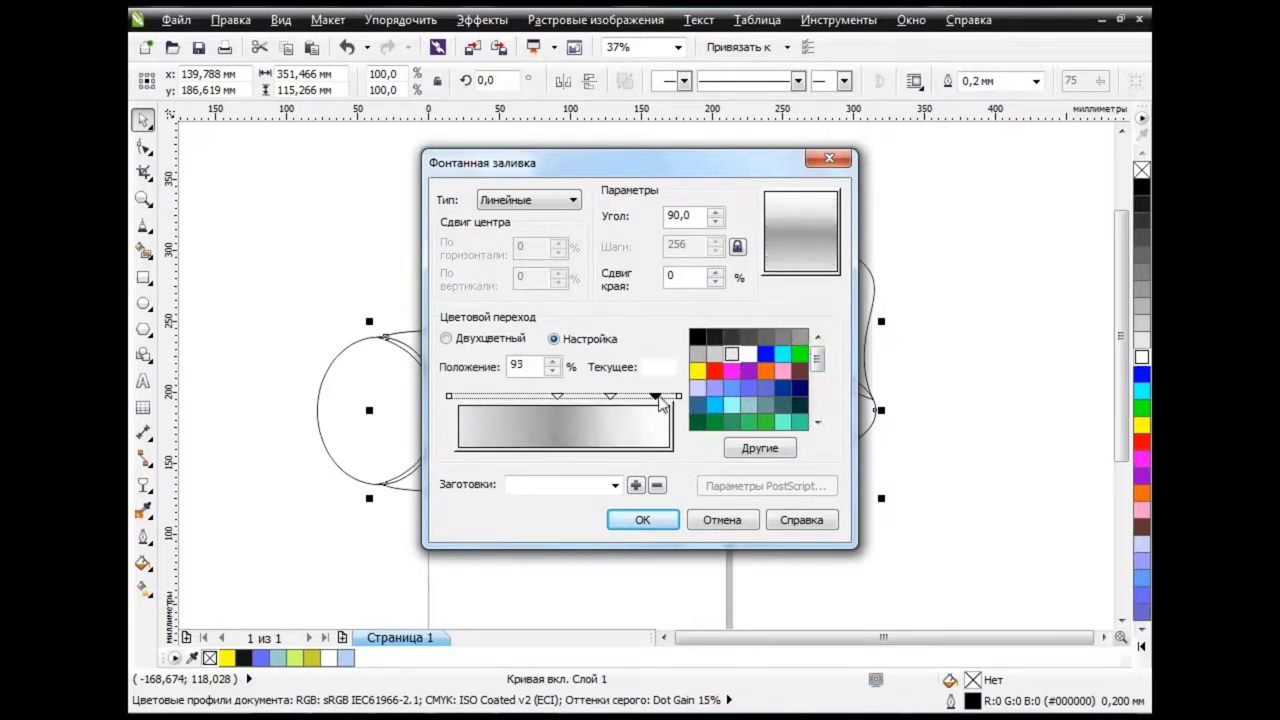
left_click_drag(657, 397, 678, 397)
left_click(698, 354)
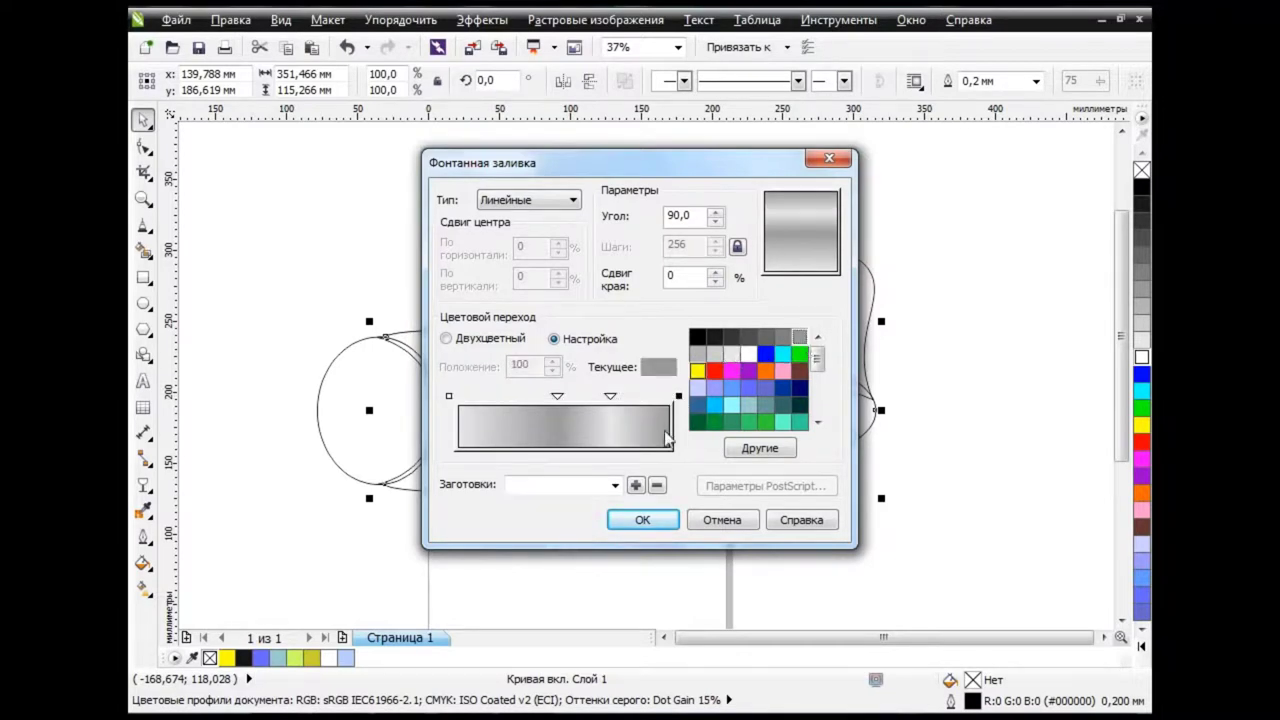
left_click(642, 519)
Shift the fuselage gradient's light band with Interactive Fill
key("g")
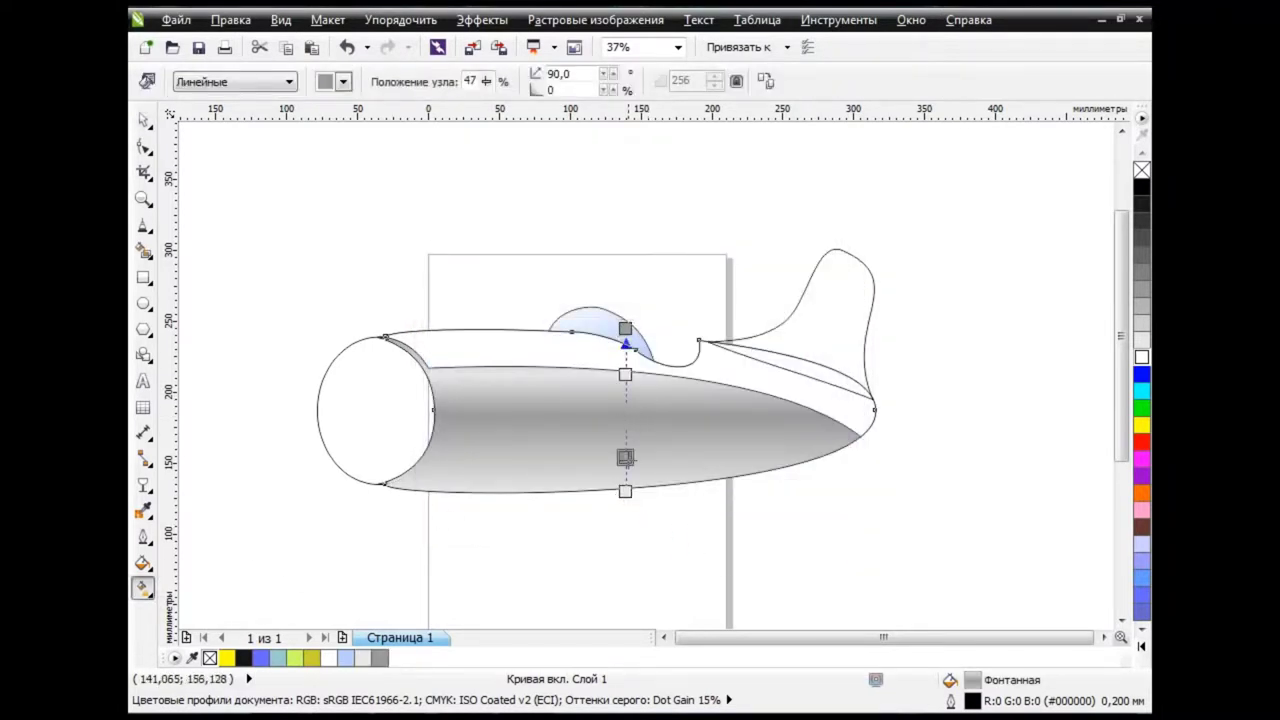
left_click_drag(623, 458, 629, 393)
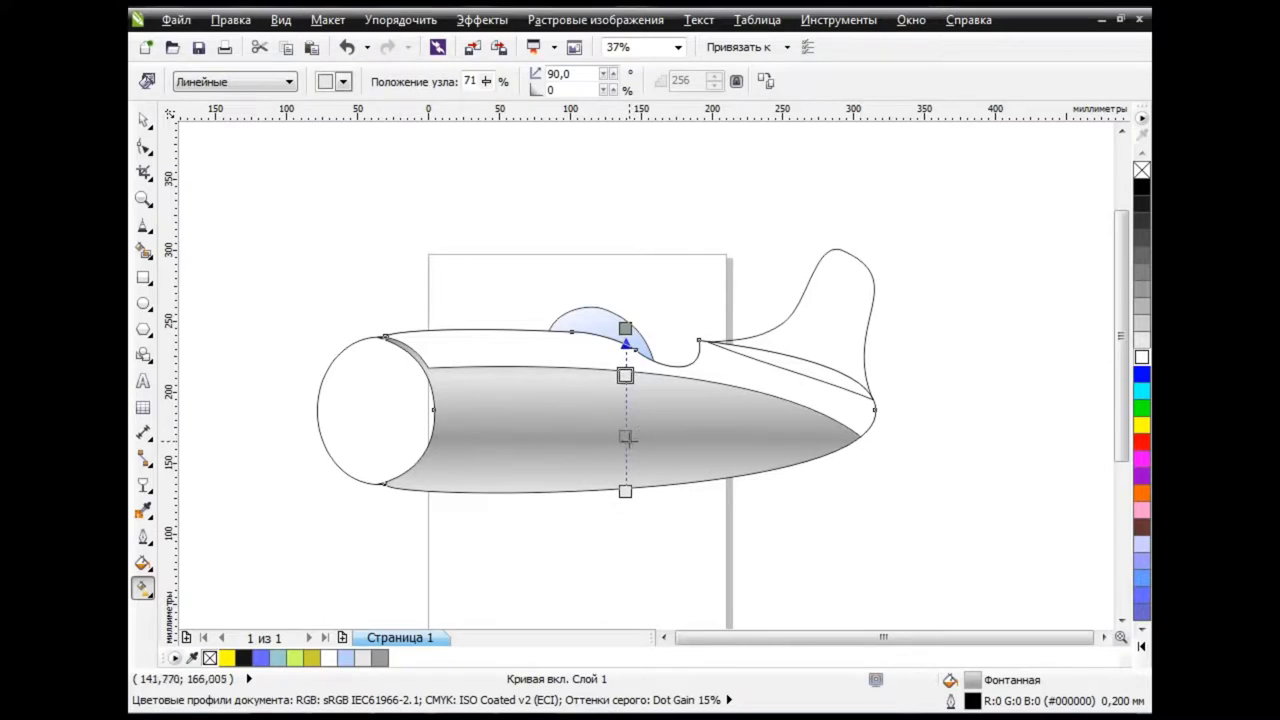
key("space")
key("Escape")
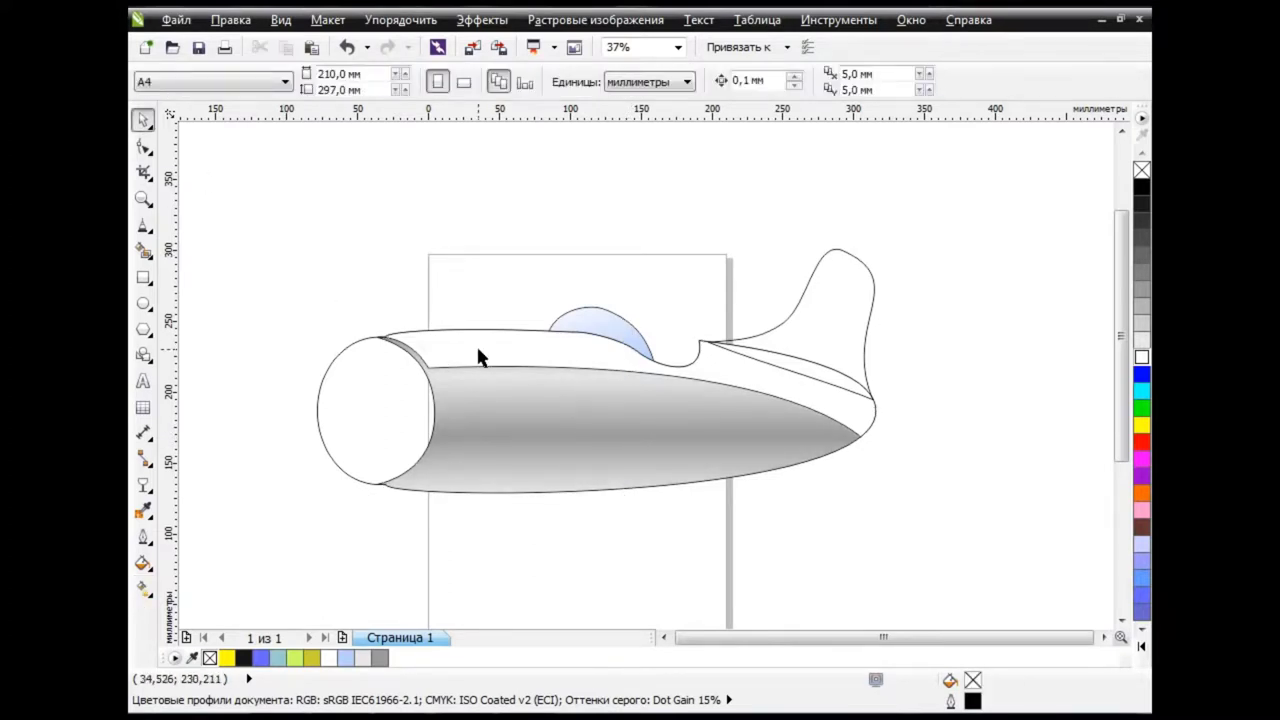
Apply a near-vertical linear transparency to the upper fuselage shell
left_click(478, 350)
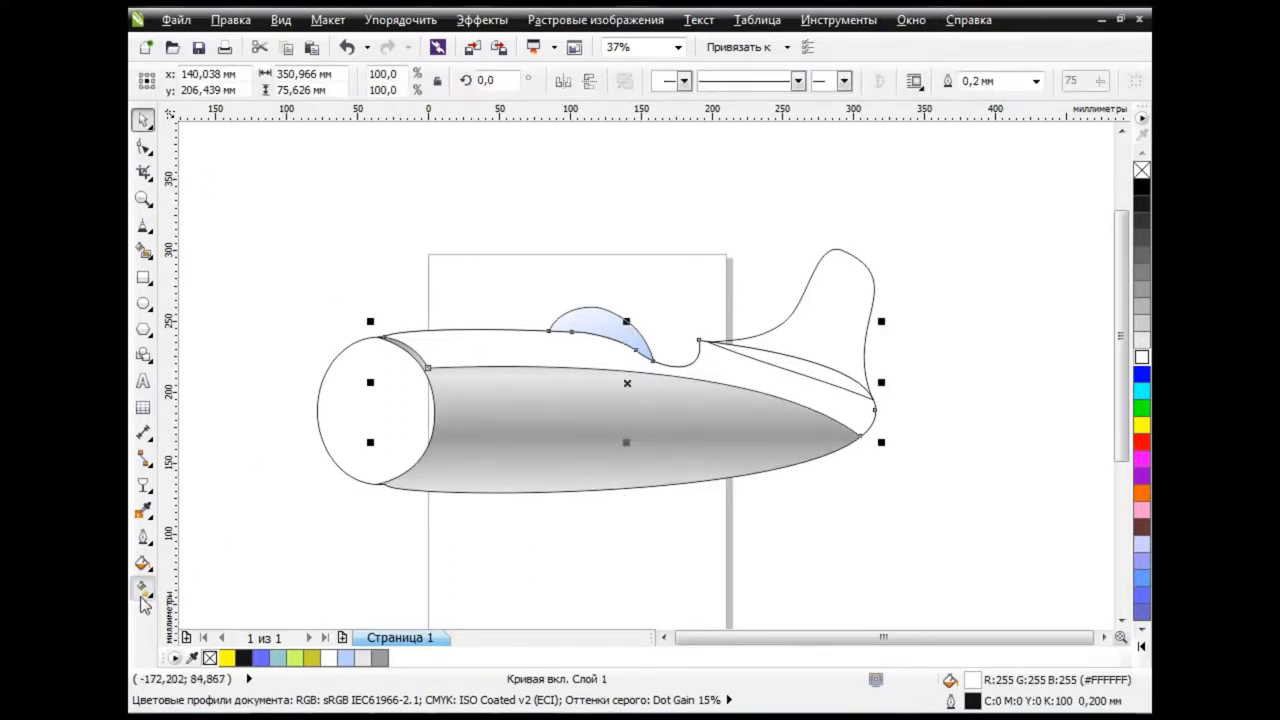
left_click(143, 485)
left_click(200, 614)
mouse_move(475, 243)
left_mouse_down()
mouse_move(788, 466)
mouse_move(414, 220)
mouse_move(391, 177)
left_mouse_up()
left_click_drag(786, 463, 574, 386)
left_click_drag(391, 177, 541, 166)
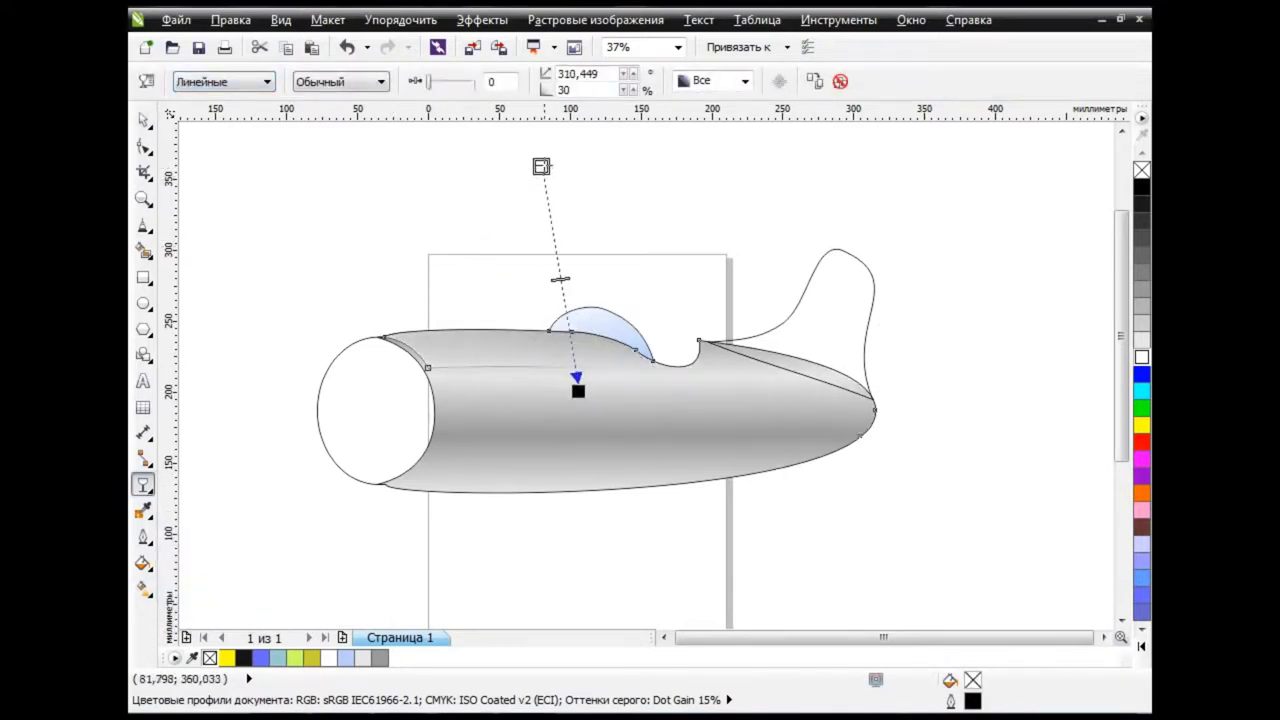
left_click_drag(578, 391, 620, 540)
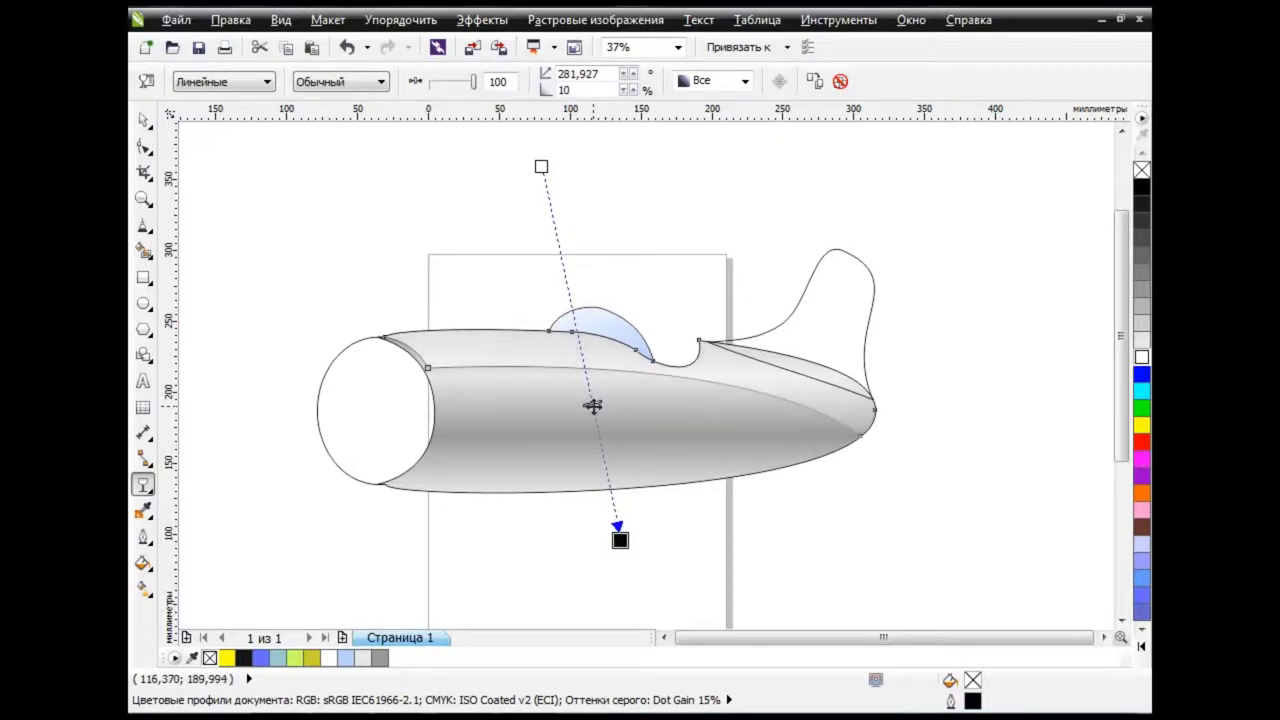
key("space")
Fill the front nose ellipse with white
left_click(352, 376)
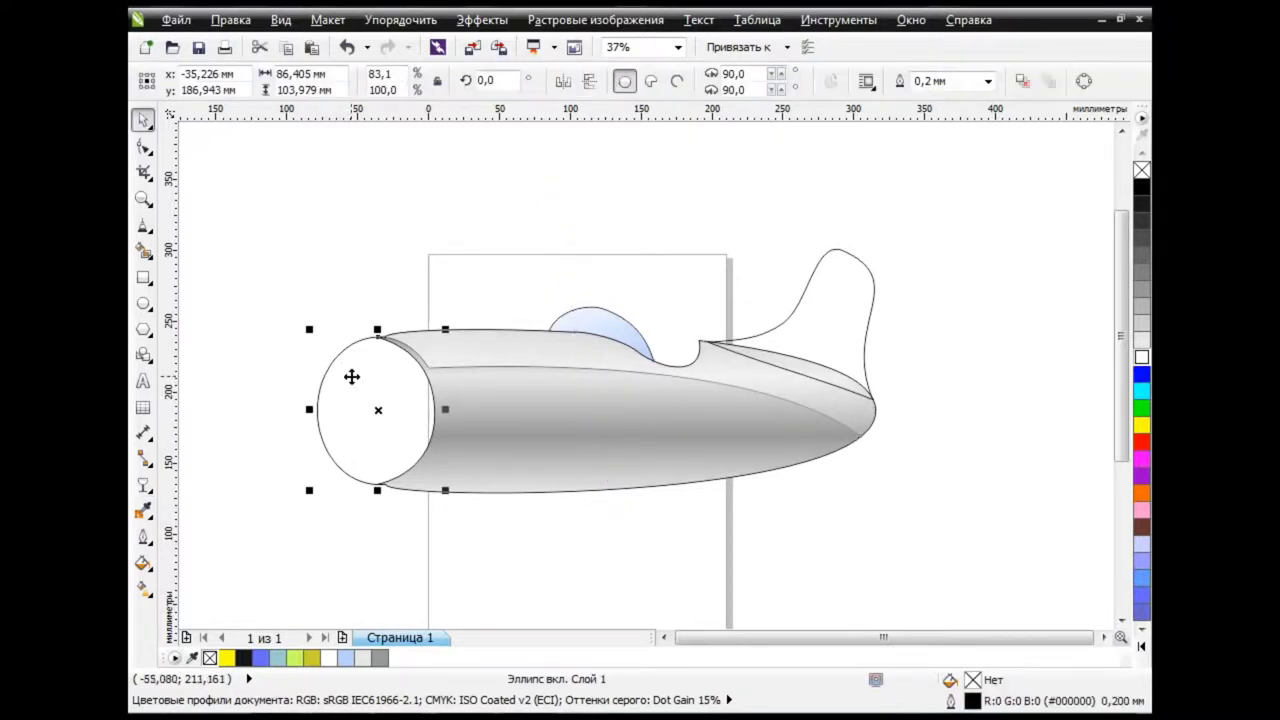
left_click(1141, 357)
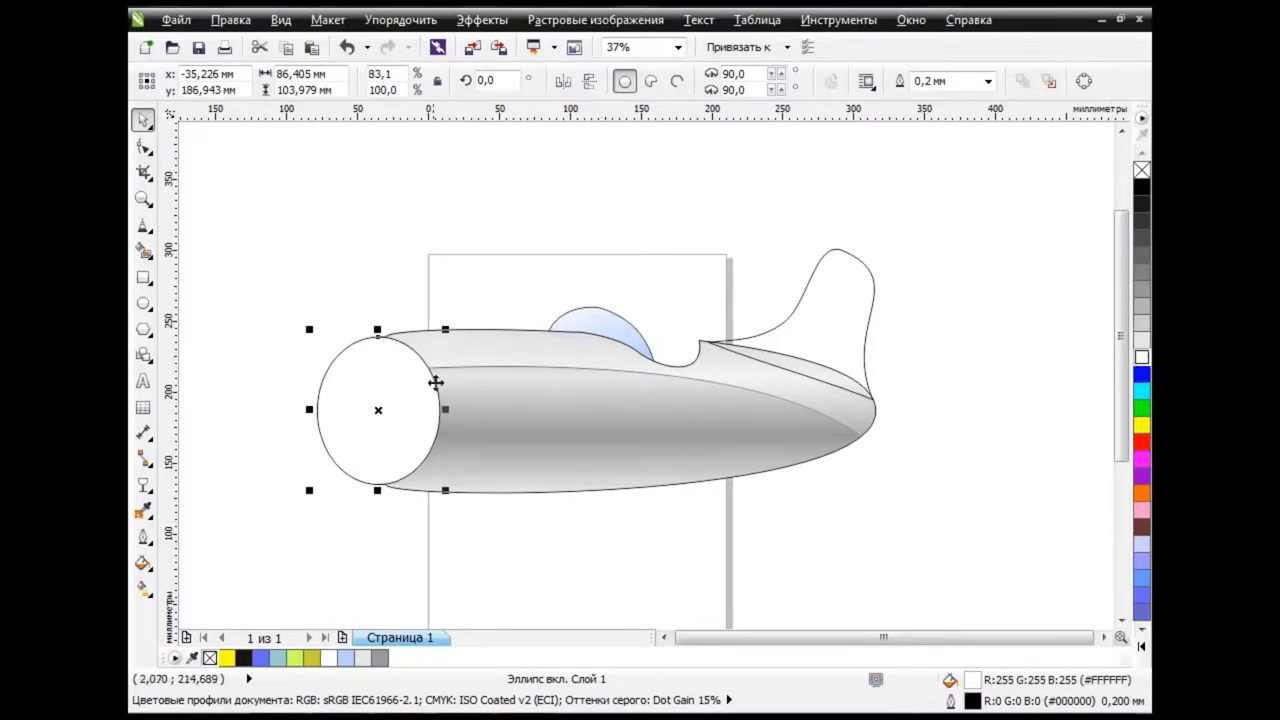
key("Escape")
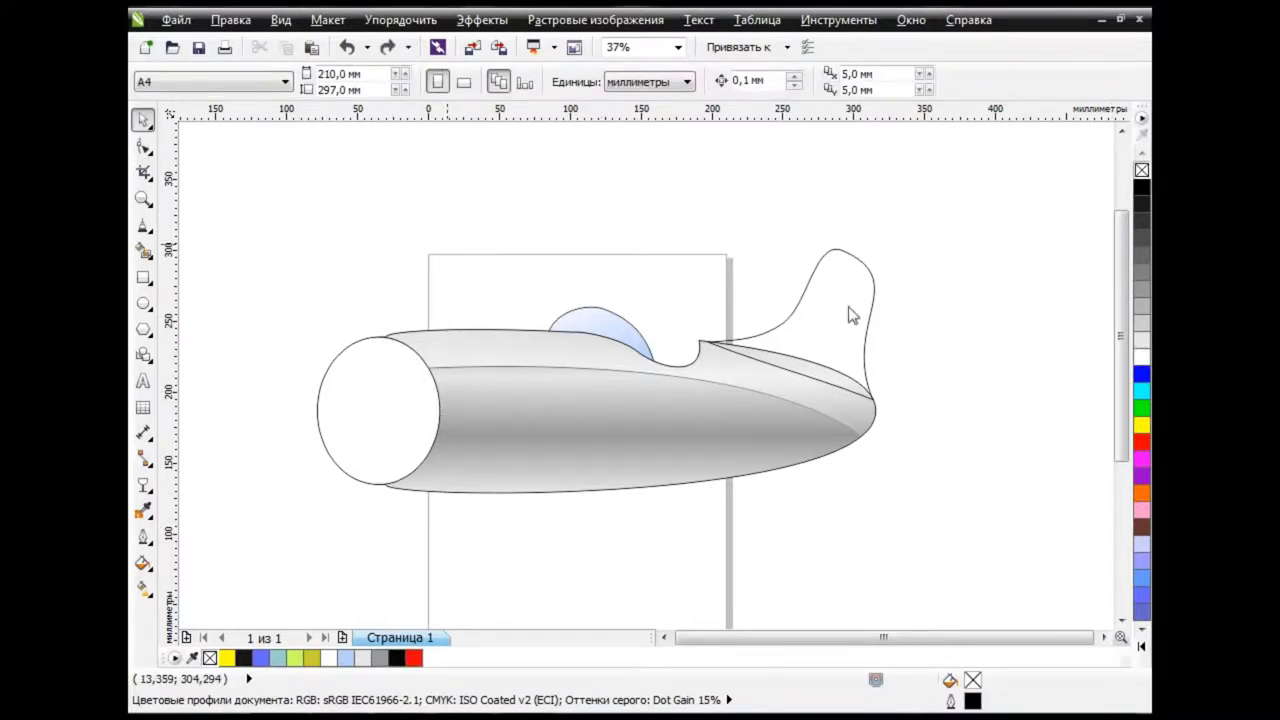
Give the tail fin a fountain fill whose end colour is red
left_click(848, 307)
left_click(146, 568)
left_click(200, 451)
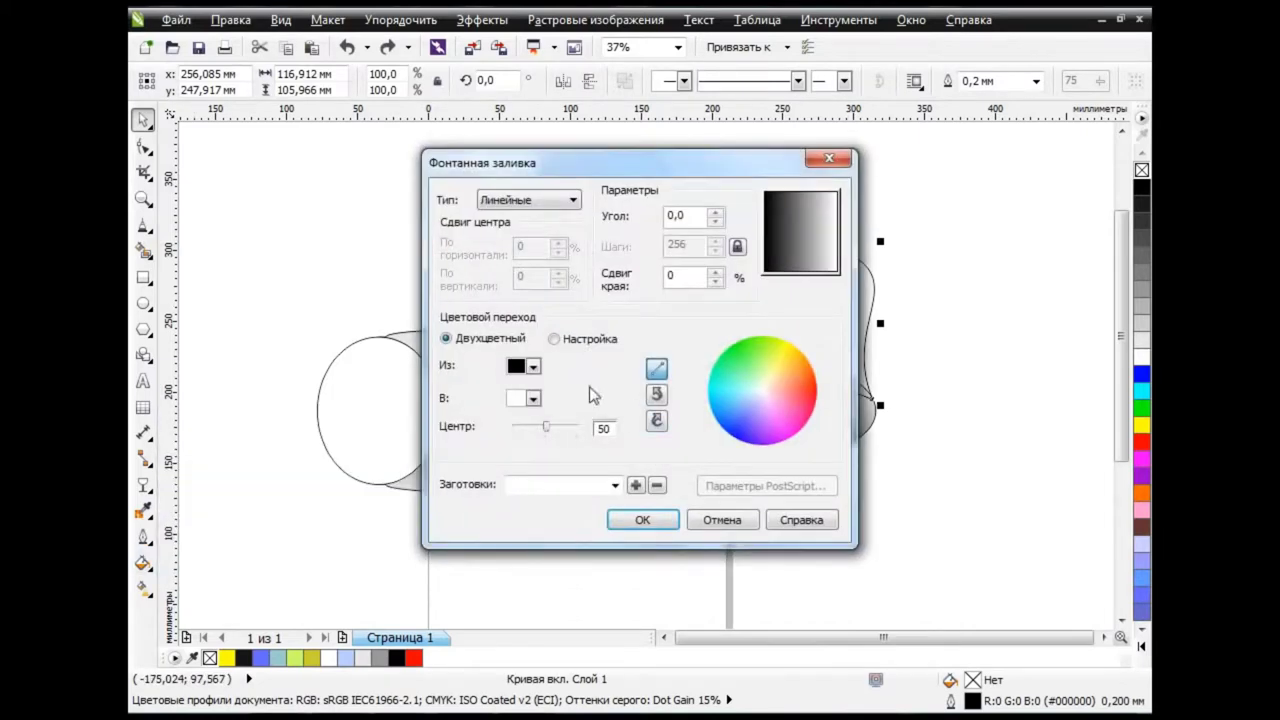
left_click(533, 398)
left_click(563, 453)
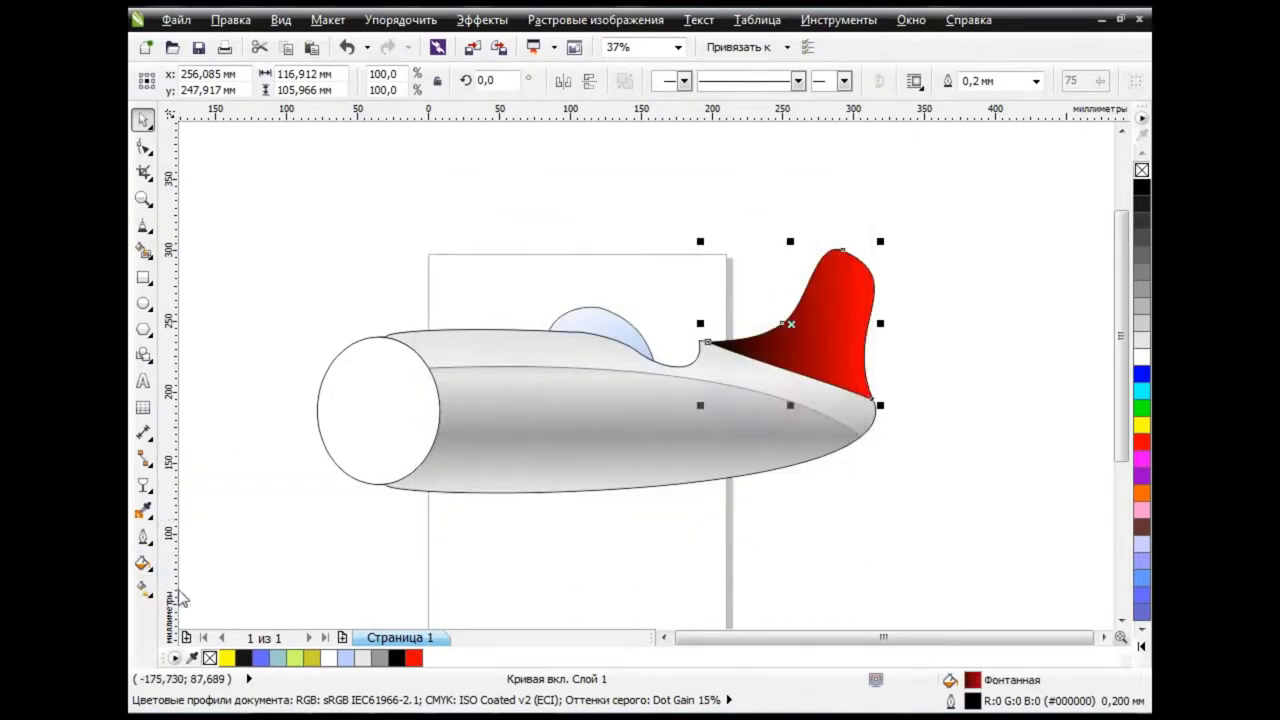
left_click(143, 588)
Re-orient the tail's gradient so it runs from bright red at the top to dark red at the base
left_click(200, 591)
left_click_drag(863, 322, 788, 249)
mouse_move(708, 323)
left_mouse_down()
mouse_move(874, 417)
mouse_move(893, 456)
left_mouse_up()
key("space")
left_click(690, 572)
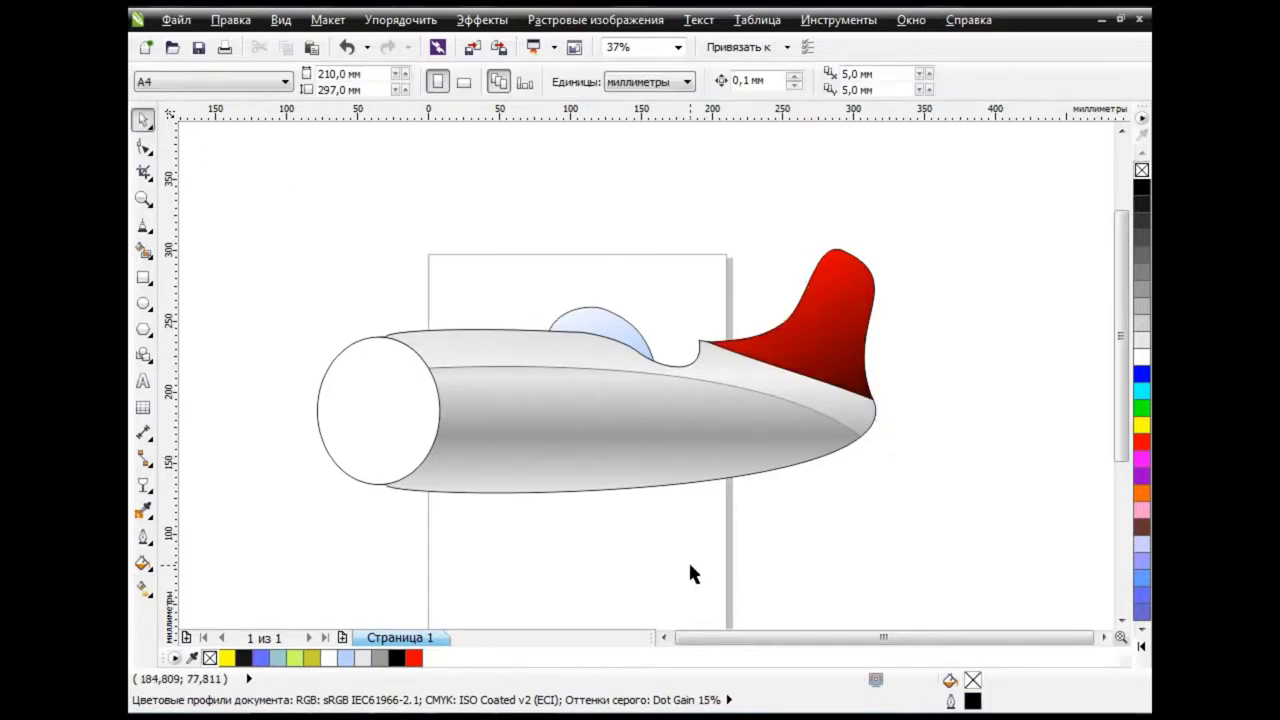
left_click(831, 403)
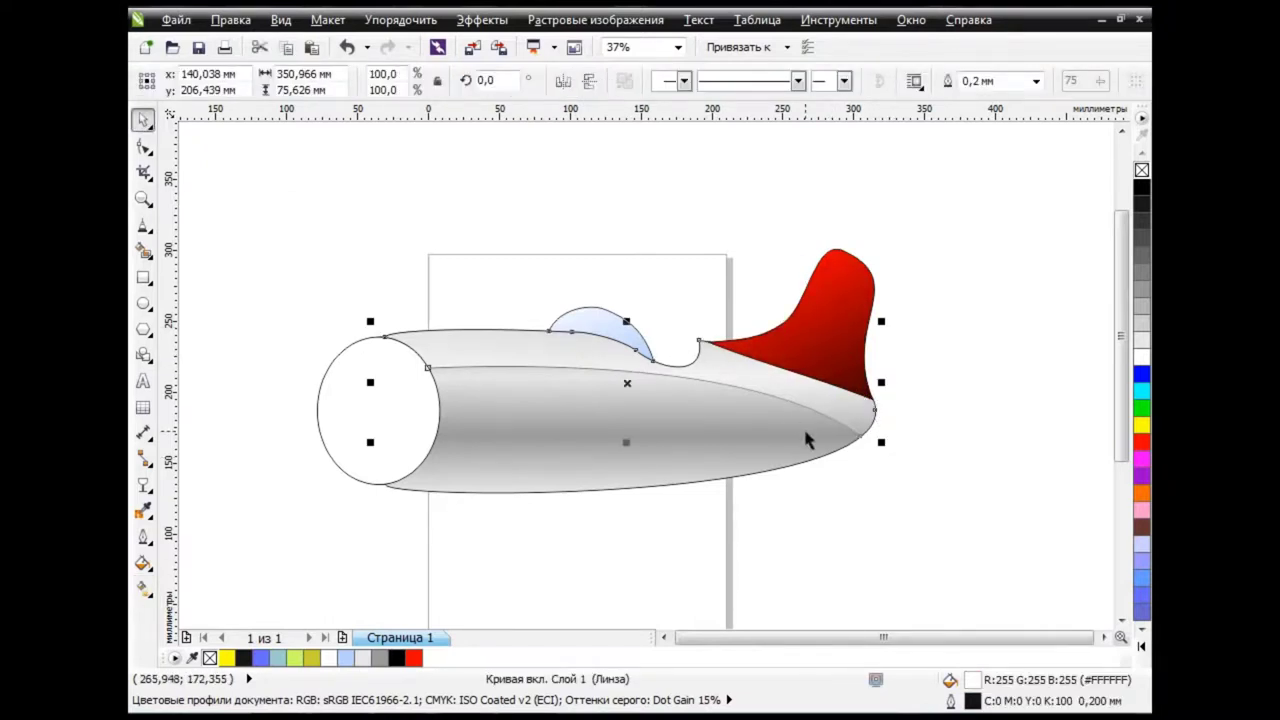
Select the red tail and try reshaping its lower curve with the Shape tool, then undo it
left_click(853, 312)
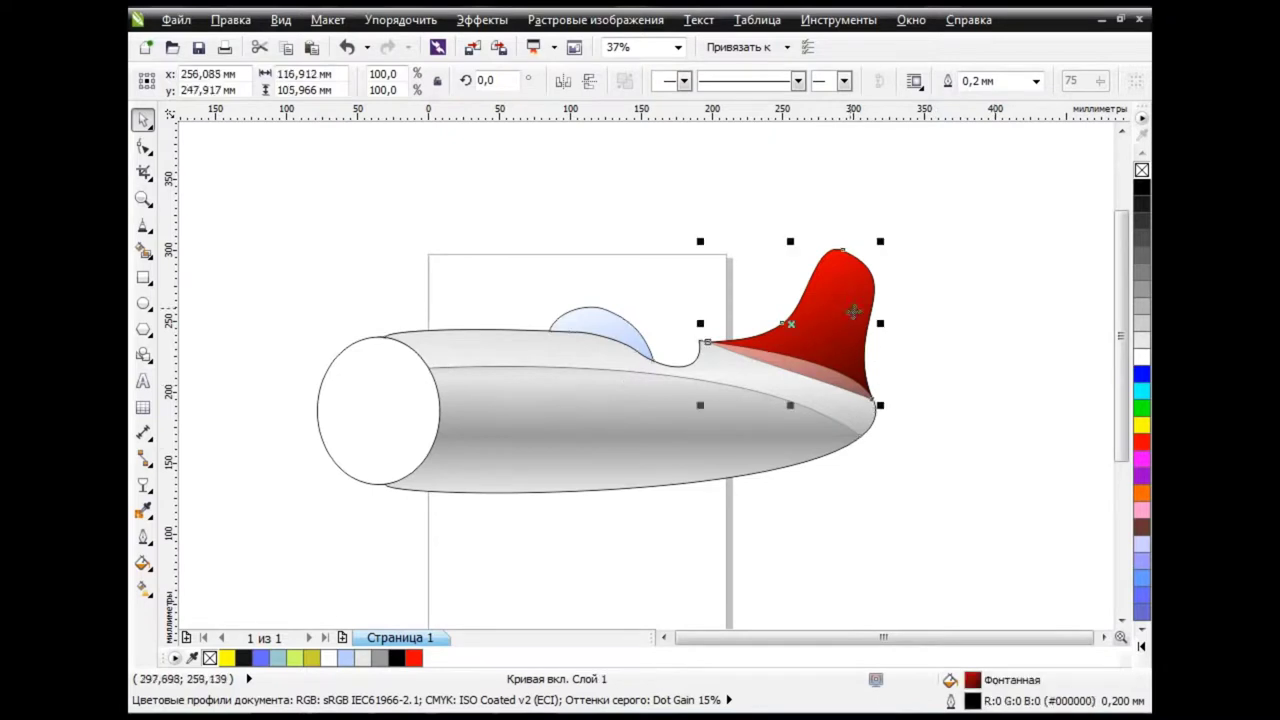
left_click(862, 330)
key("F10")
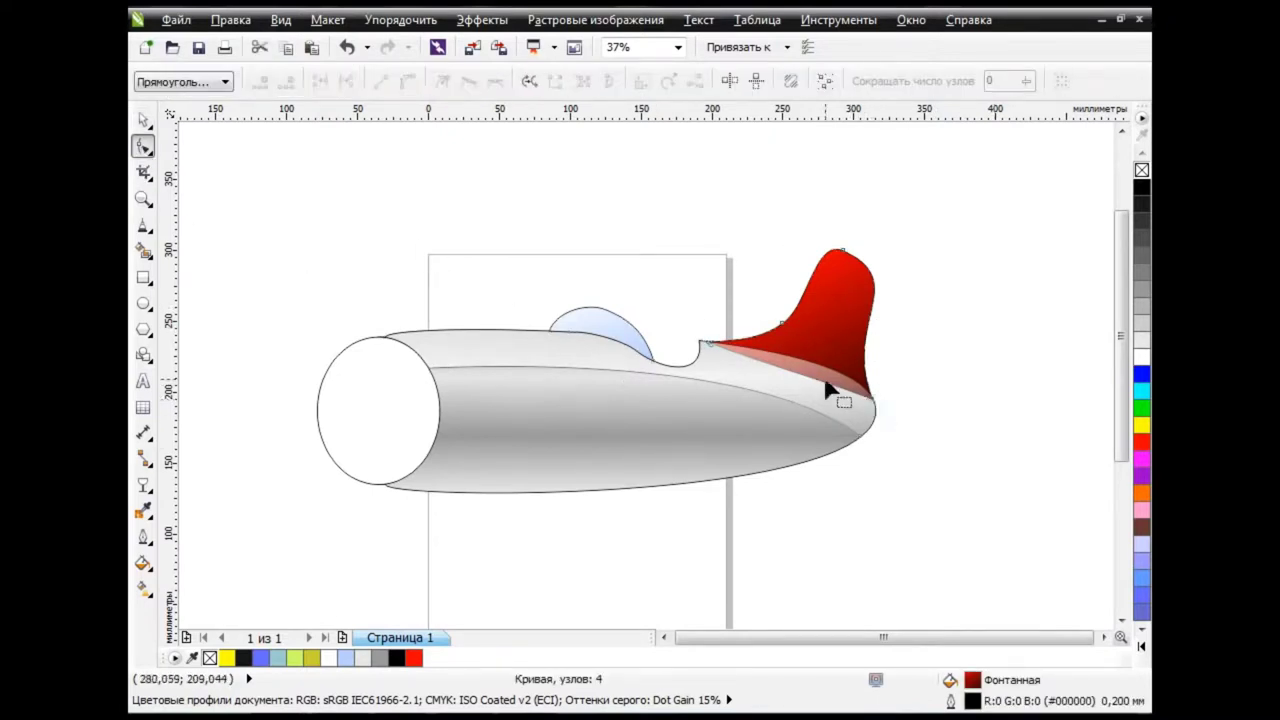
mouse_move(808, 388)
left_mouse_down()
mouse_move(857, 400)
mouse_move(861, 433)
left_mouse_up()
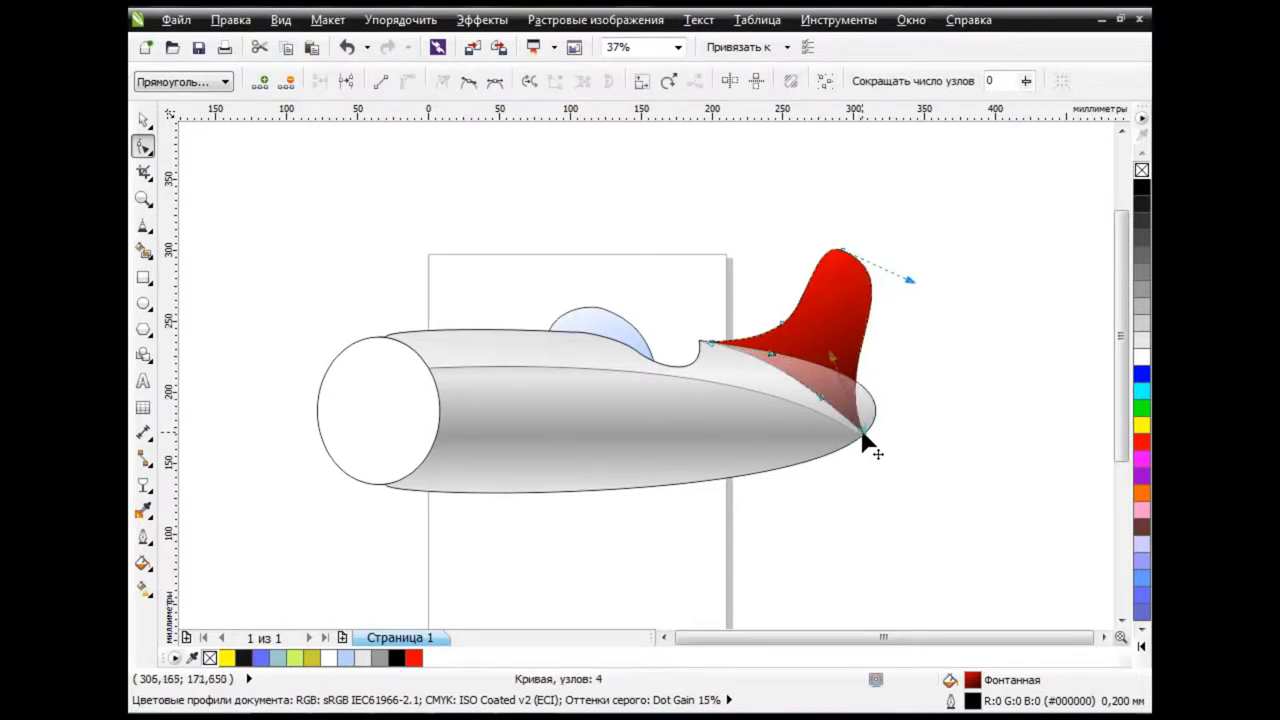
key("ctrl+z")
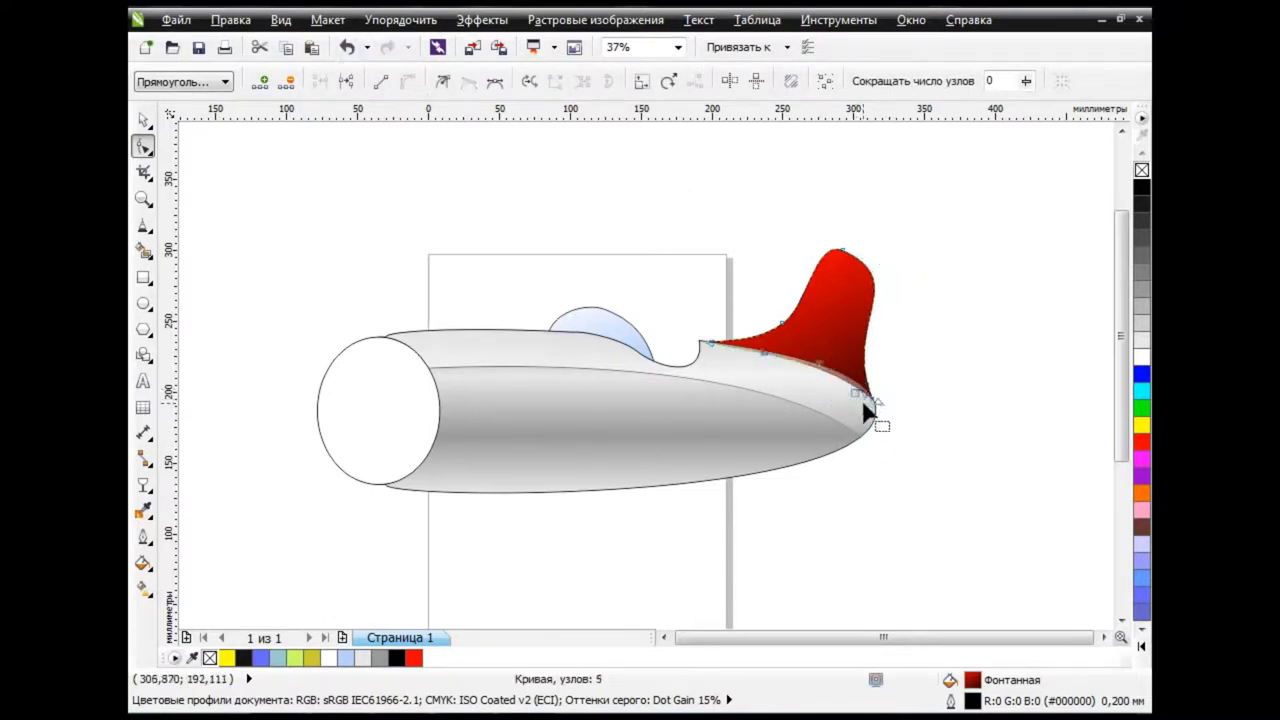
Pull the tail's lower edge down so it curves along the rear of the fuselage
scroll(862, 395, "up", 2)
left_click_drag(860, 378, 867, 464)
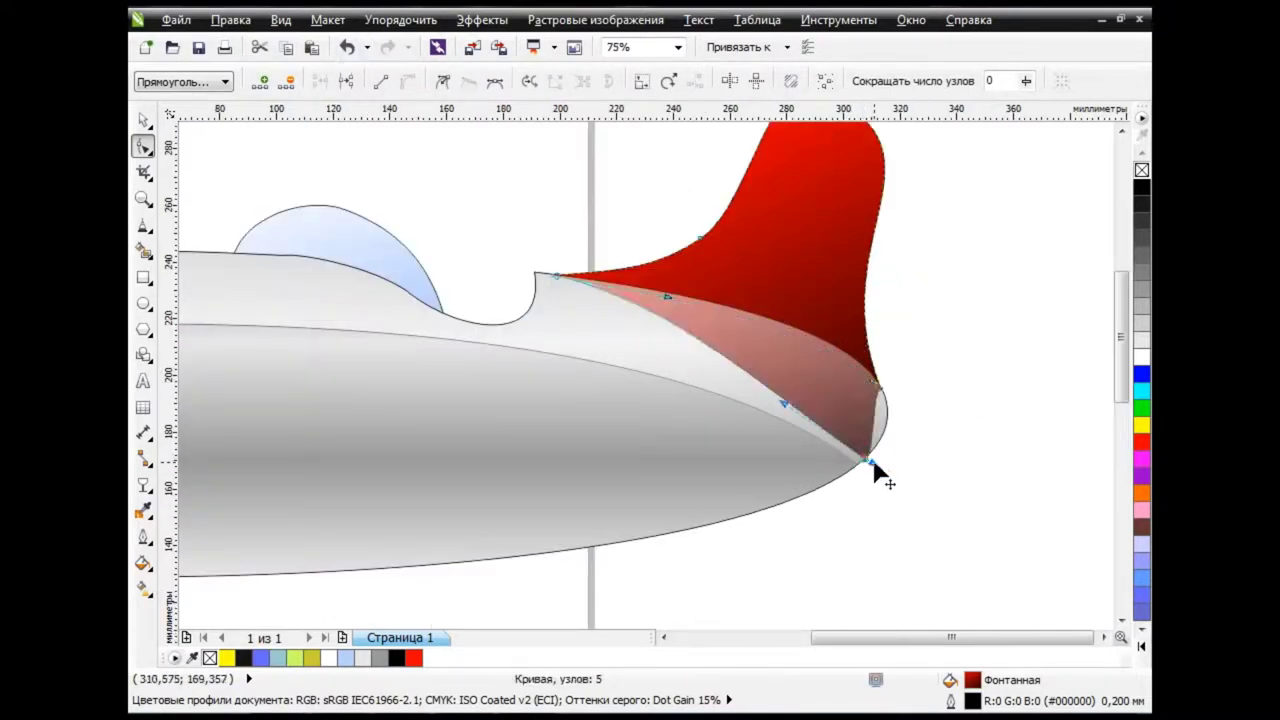
mouse_move(878, 404)
left_mouse_down()
mouse_move(894, 424)
mouse_move(878, 462)
left_mouse_up()
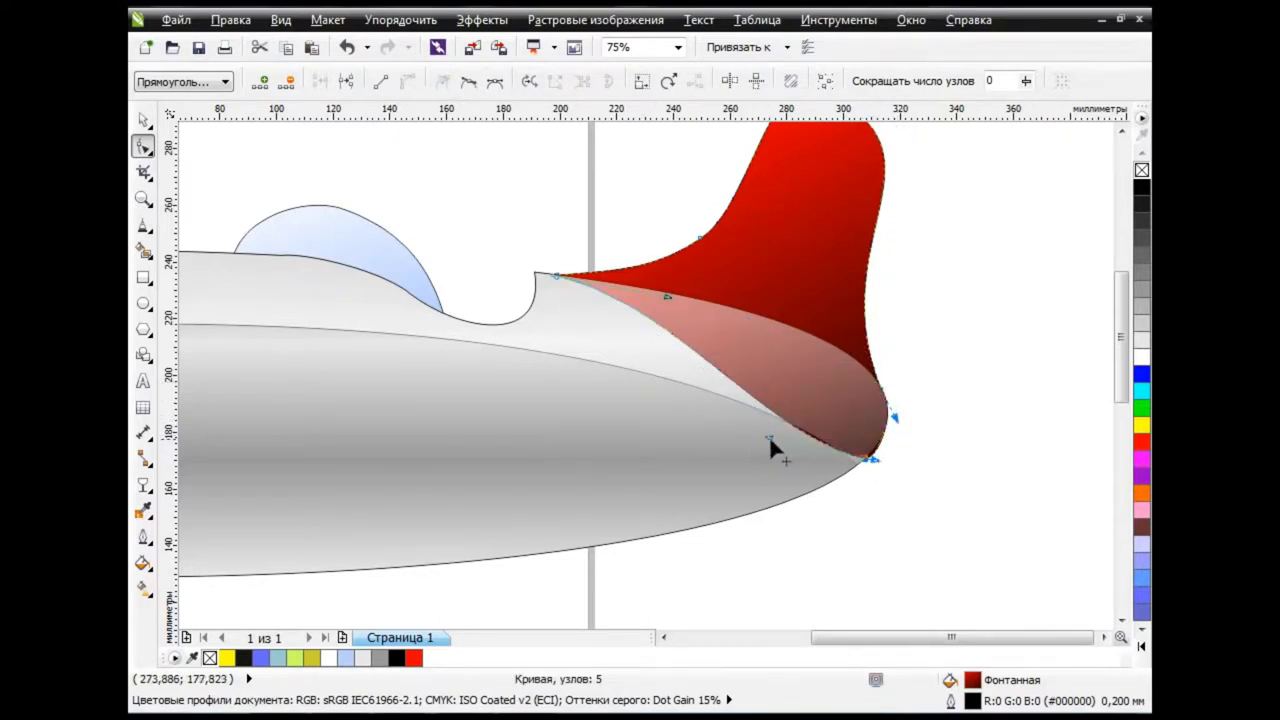
left_click_drag(769, 440, 858, 386)
left_click(558, 277)
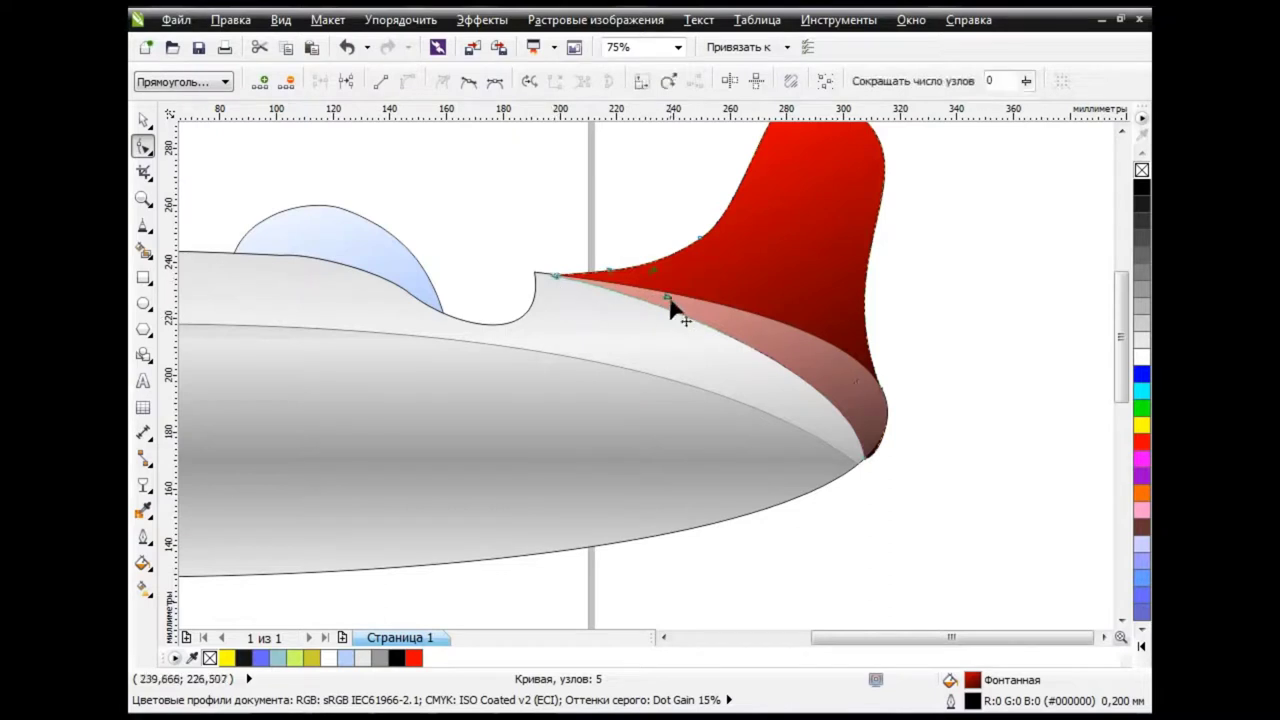
left_click_drag(672, 306, 870, 322)
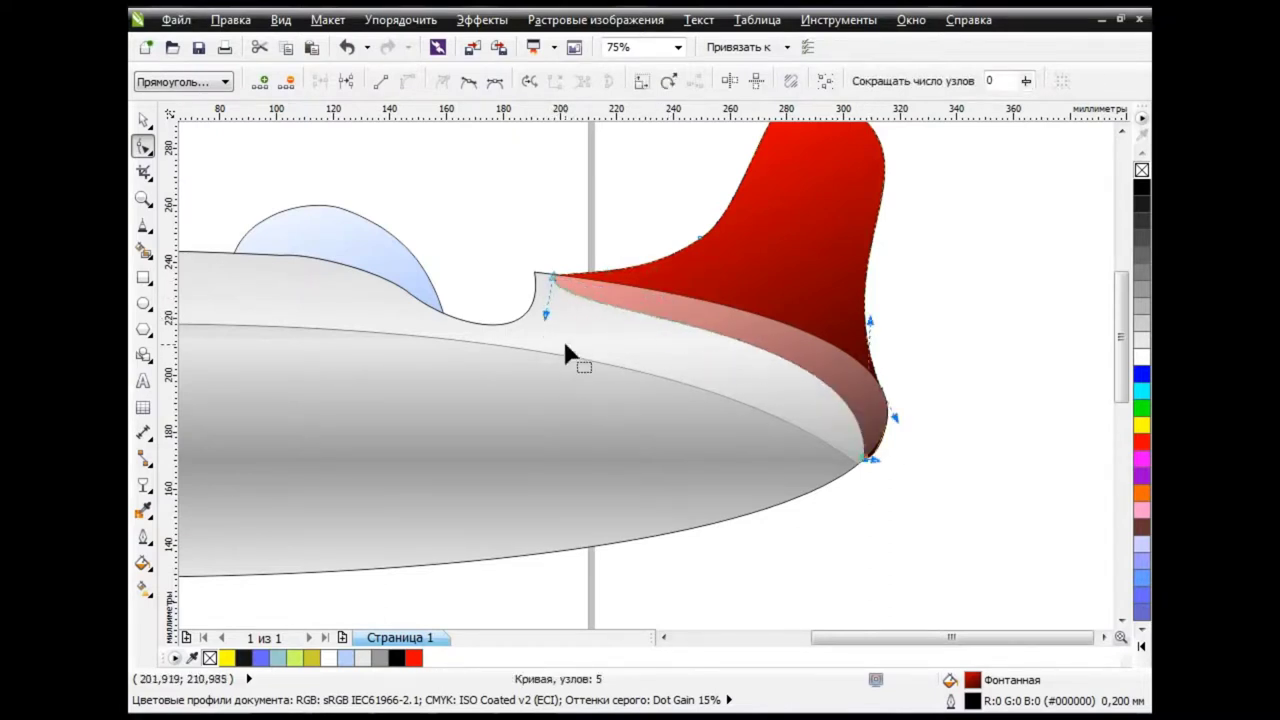
scroll(566, 346, "down", 2)
left_click_drag(871, 636, 654, 636)
Draw a Bezier curve along the lower fuselage from the nose toward the tail
key("space")
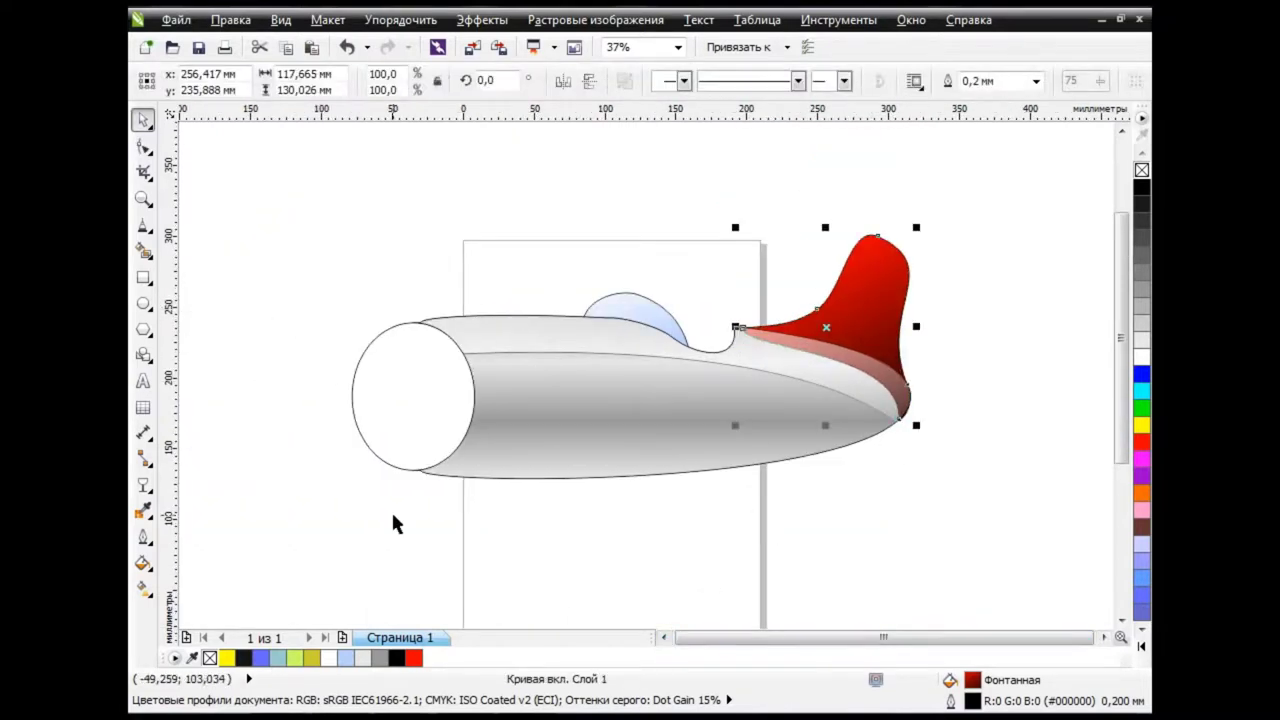
left_click(143, 225)
left_click(200, 275)
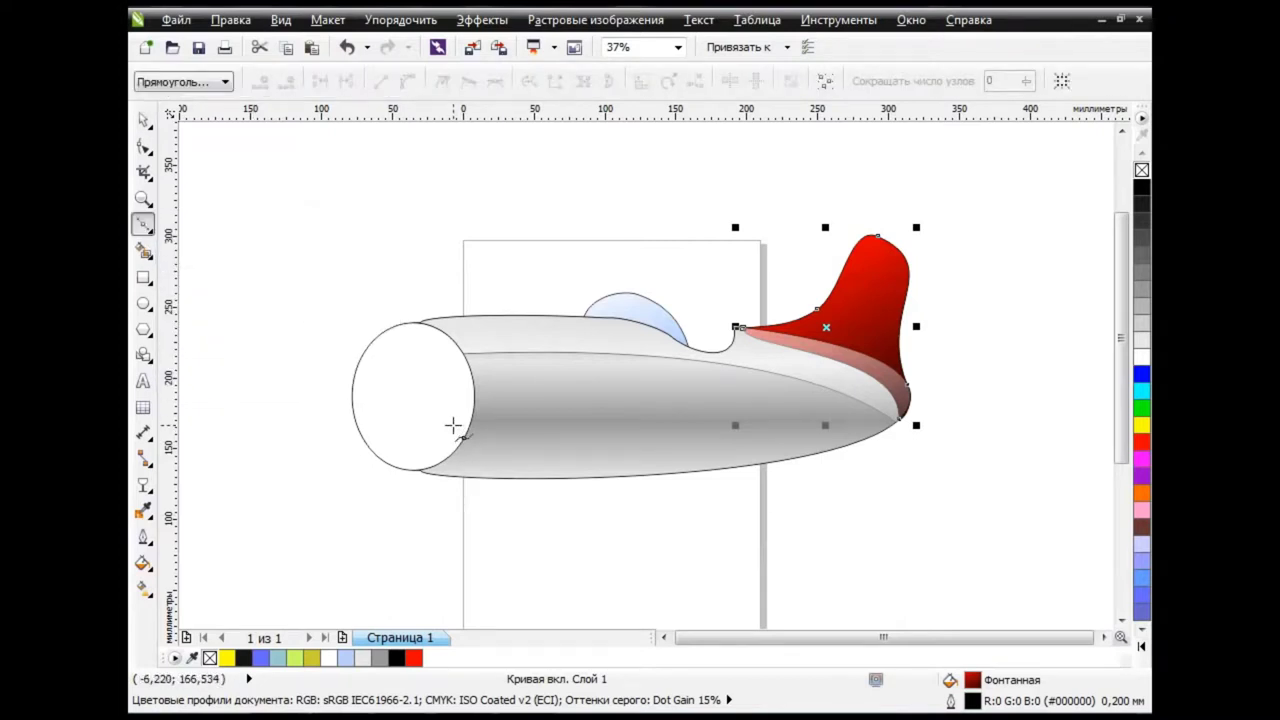
left_click(445, 431)
mouse_move(612, 436)
left_mouse_down()
mouse_move(632, 412)
mouse_move(700, 447)
left_mouse_up()
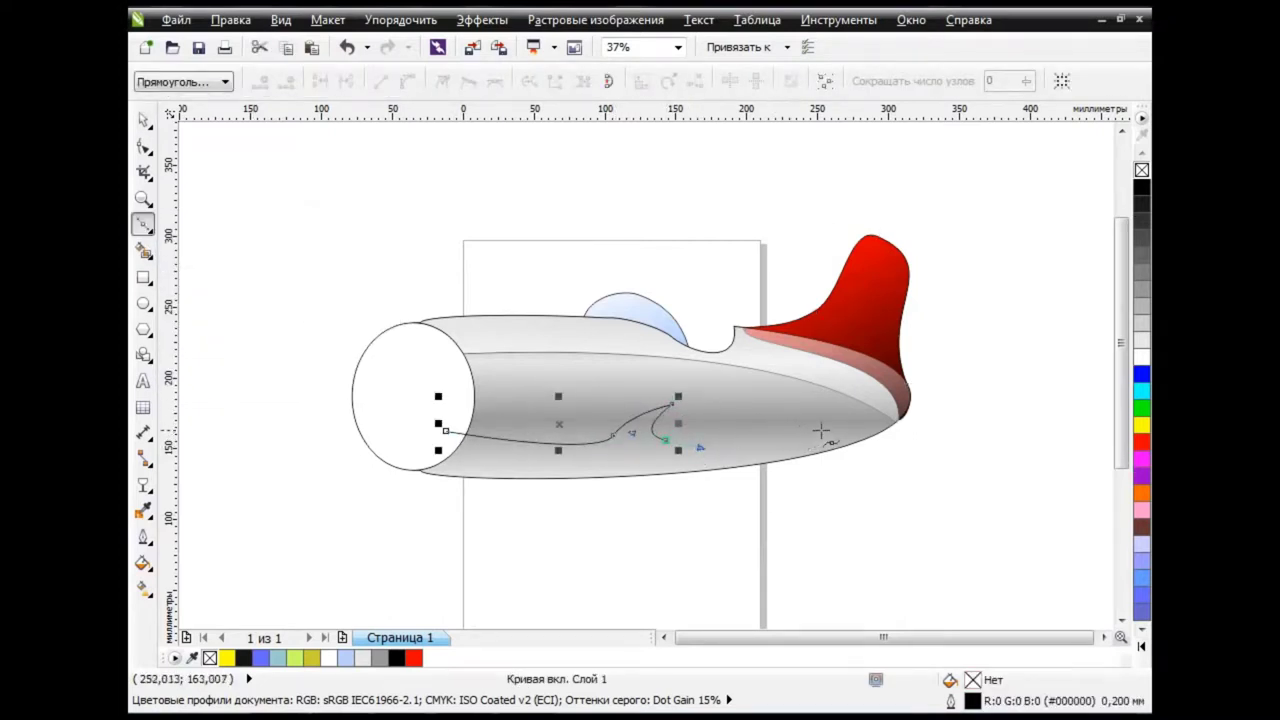
left_click_drag(918, 424, 945, 411)
Reshape the curve's start near the nose and bend its middle into an S
key("F10")
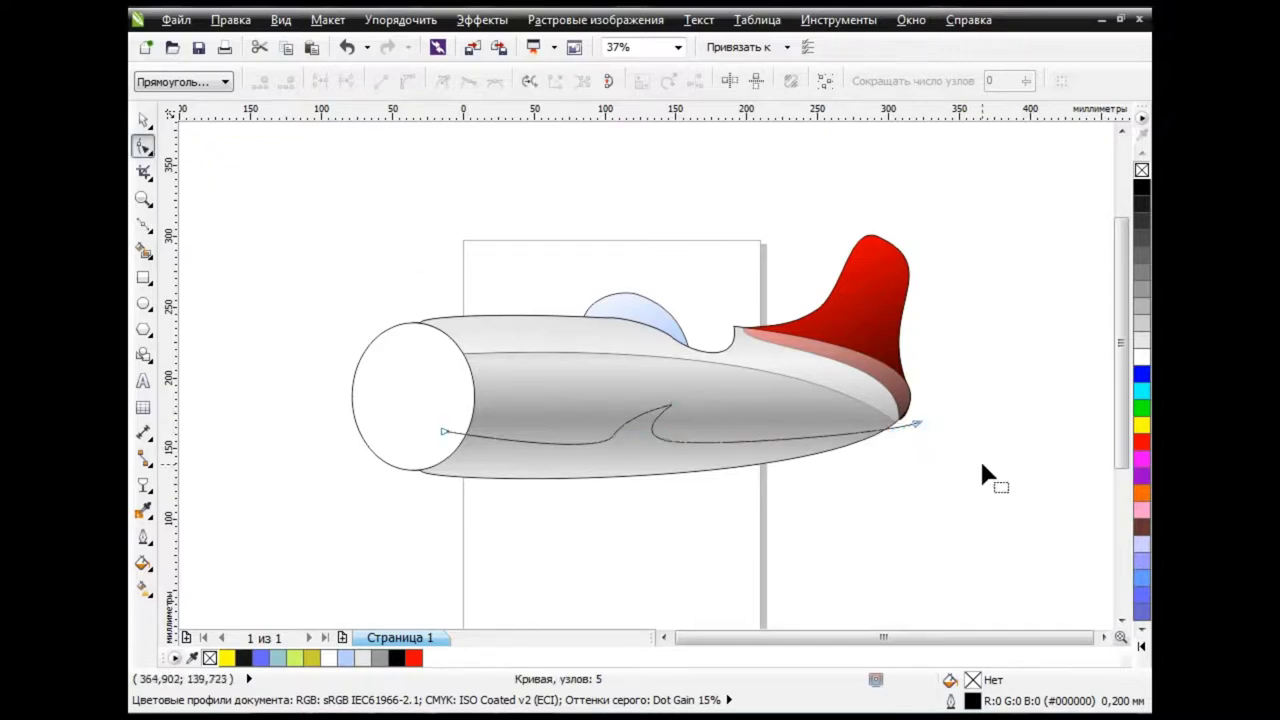
left_click(914, 426)
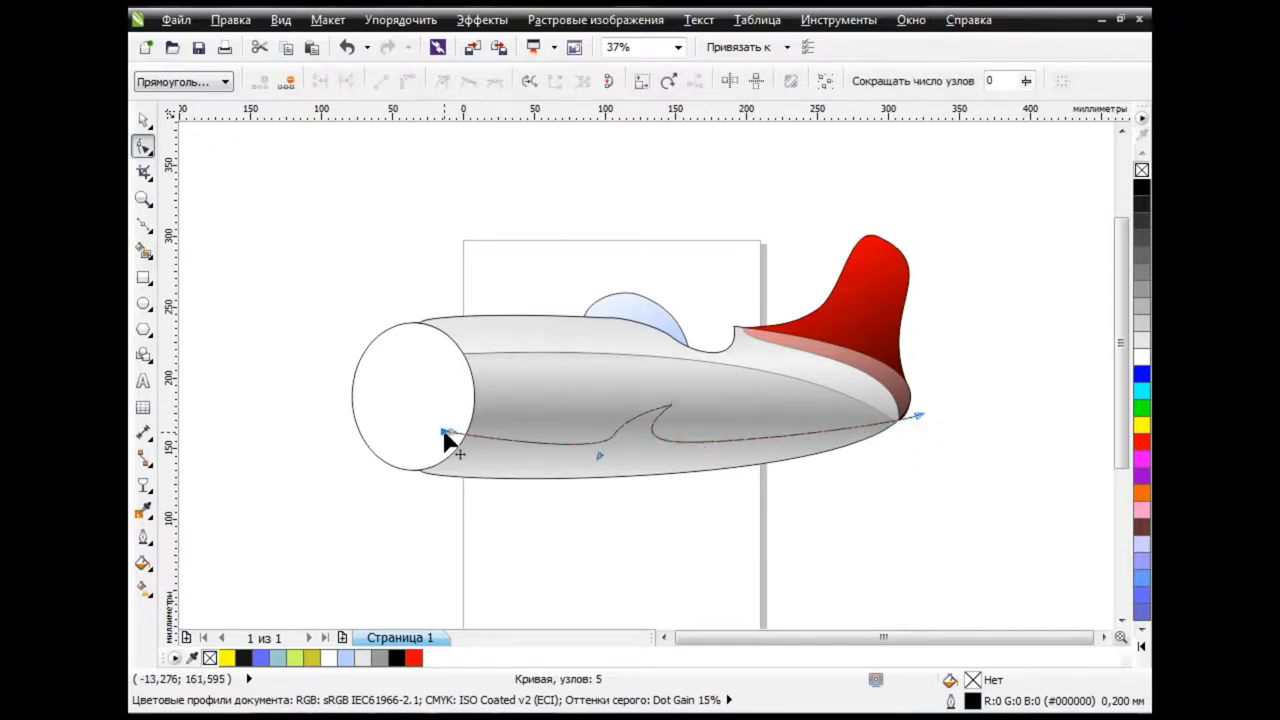
left_click_drag(445, 432, 448, 392)
left_click(610, 438)
mouse_move(610, 437)
left_mouse_down()
mouse_move(608, 414)
mouse_move(594, 437)
left_mouse_up()
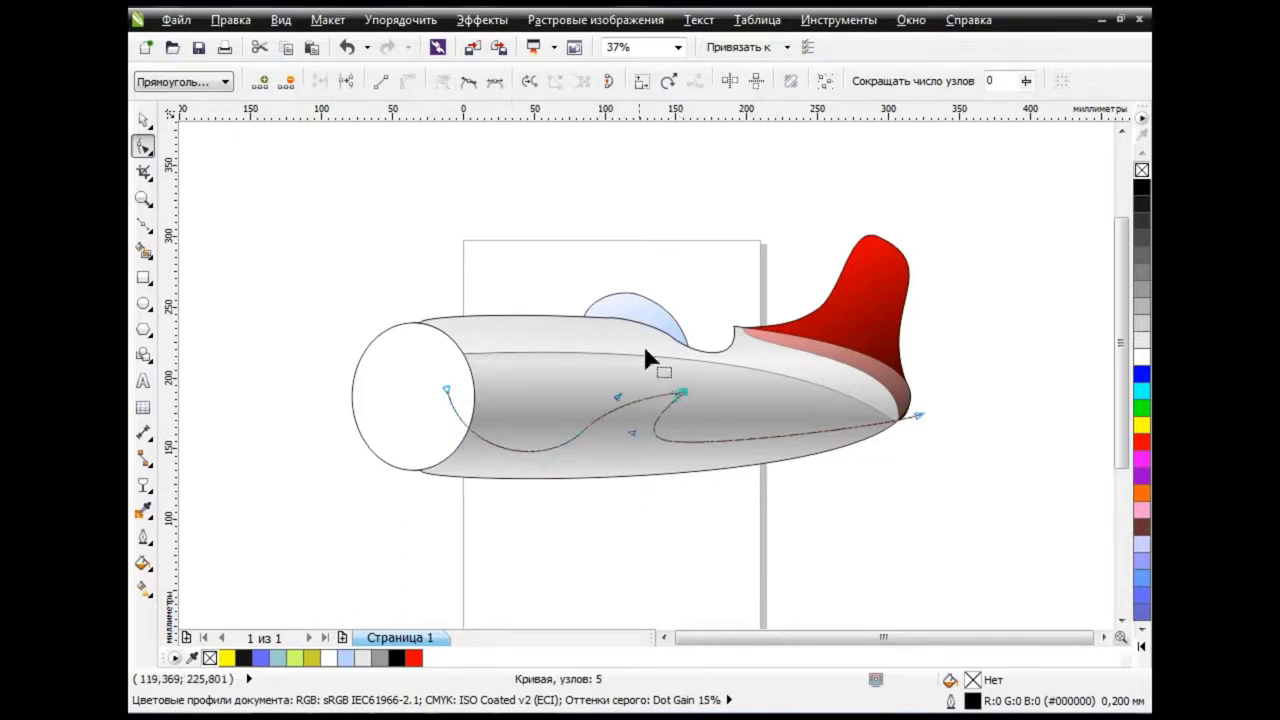
mouse_move(671, 397)
left_mouse_down()
mouse_move(623, 434)
mouse_move(606, 391)
left_mouse_up()
Refine the curve near the nose and shape a curling wave crest mid-body
left_click(672, 451)
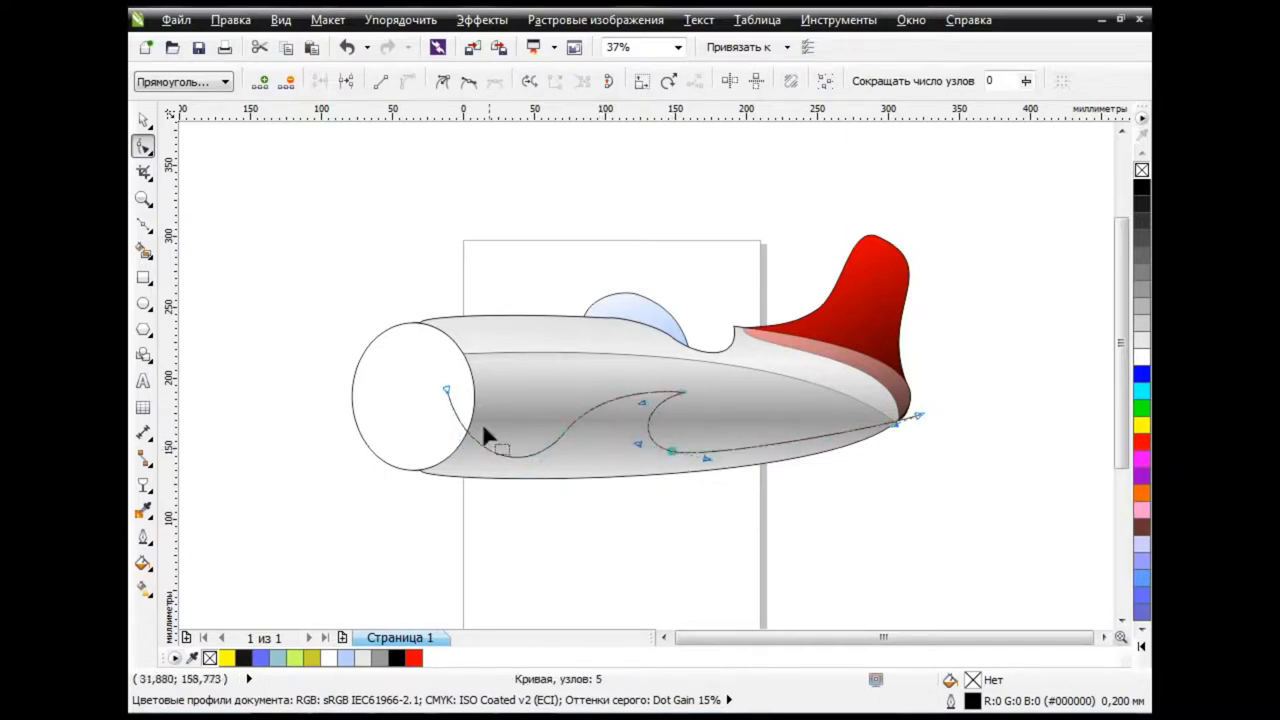
left_click_drag(485, 435, 391, 400)
left_click(500, 458)
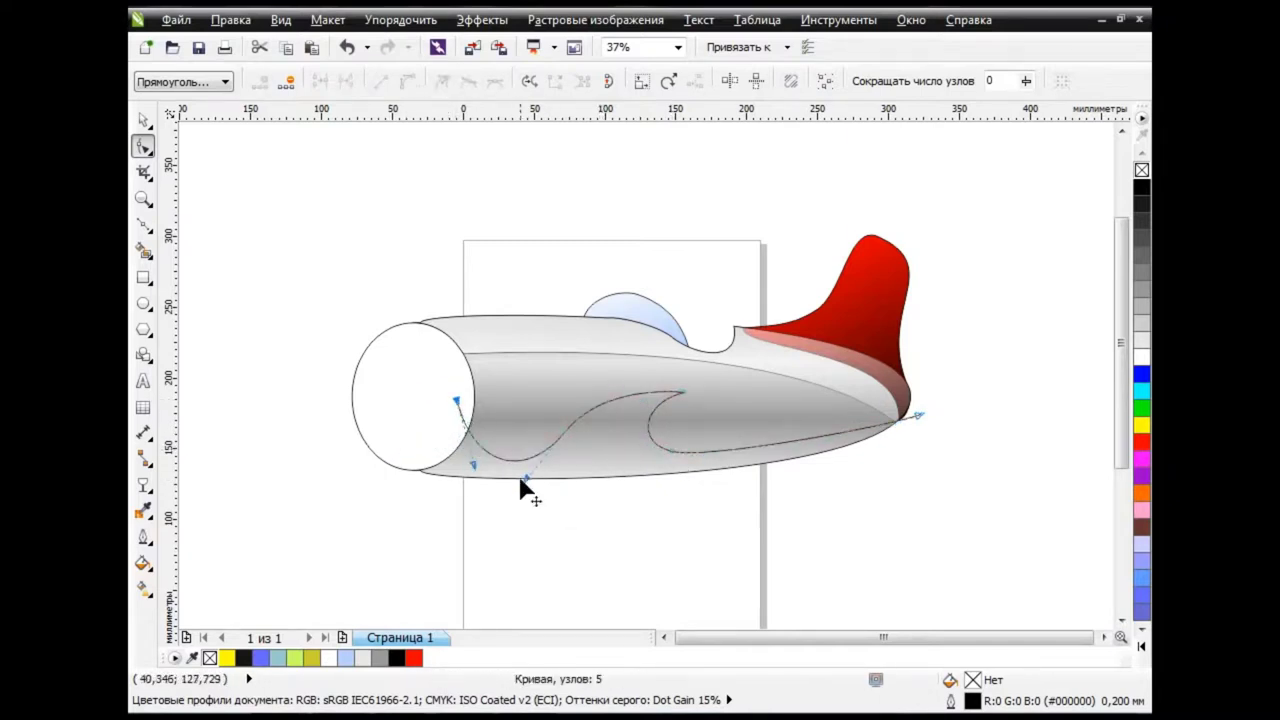
left_click(567, 428)
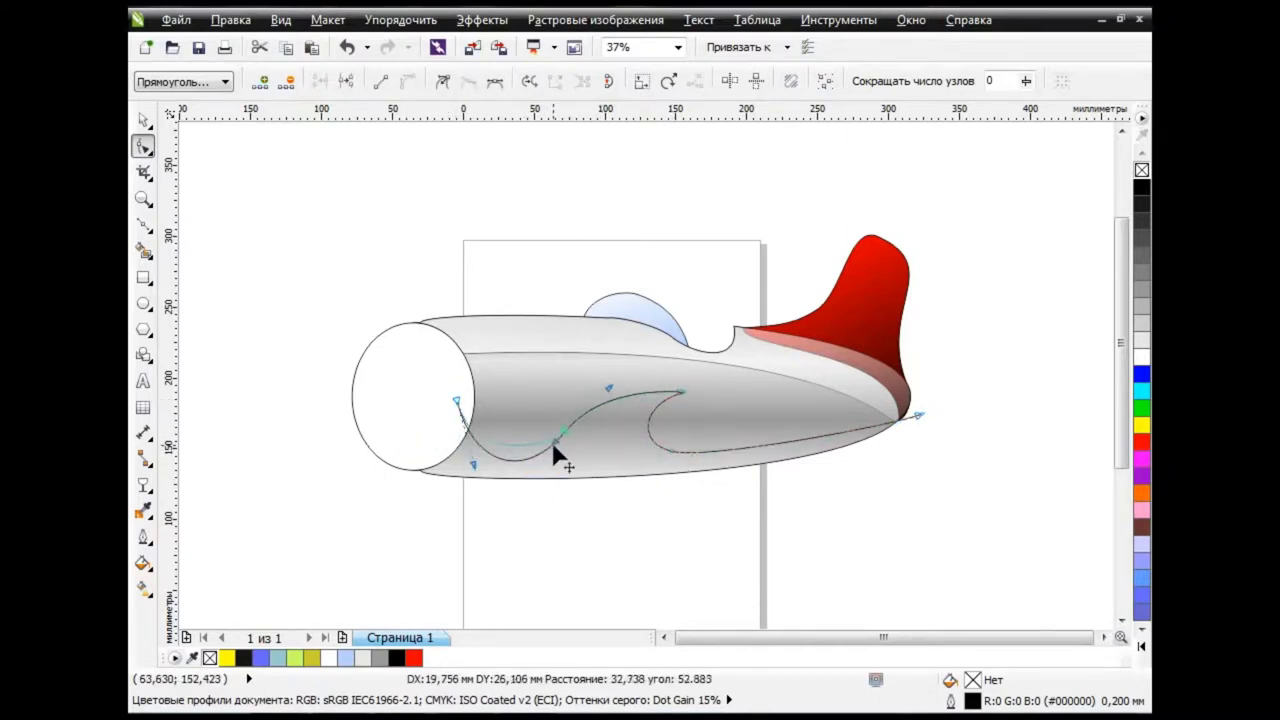
left_click_drag(535, 490, 557, 442)
left_click_drag(607, 376, 625, 380)
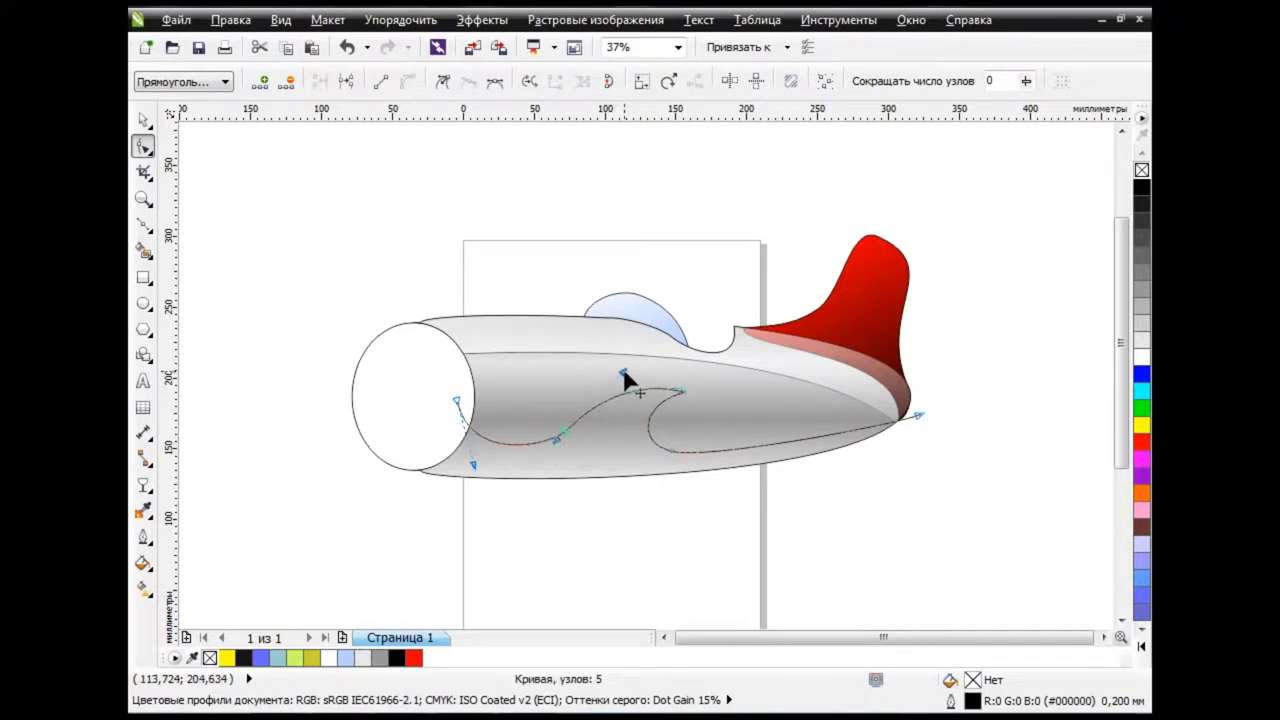
left_click(149, 256)
Fill the flame shape with solid red
left_click(230, 251)
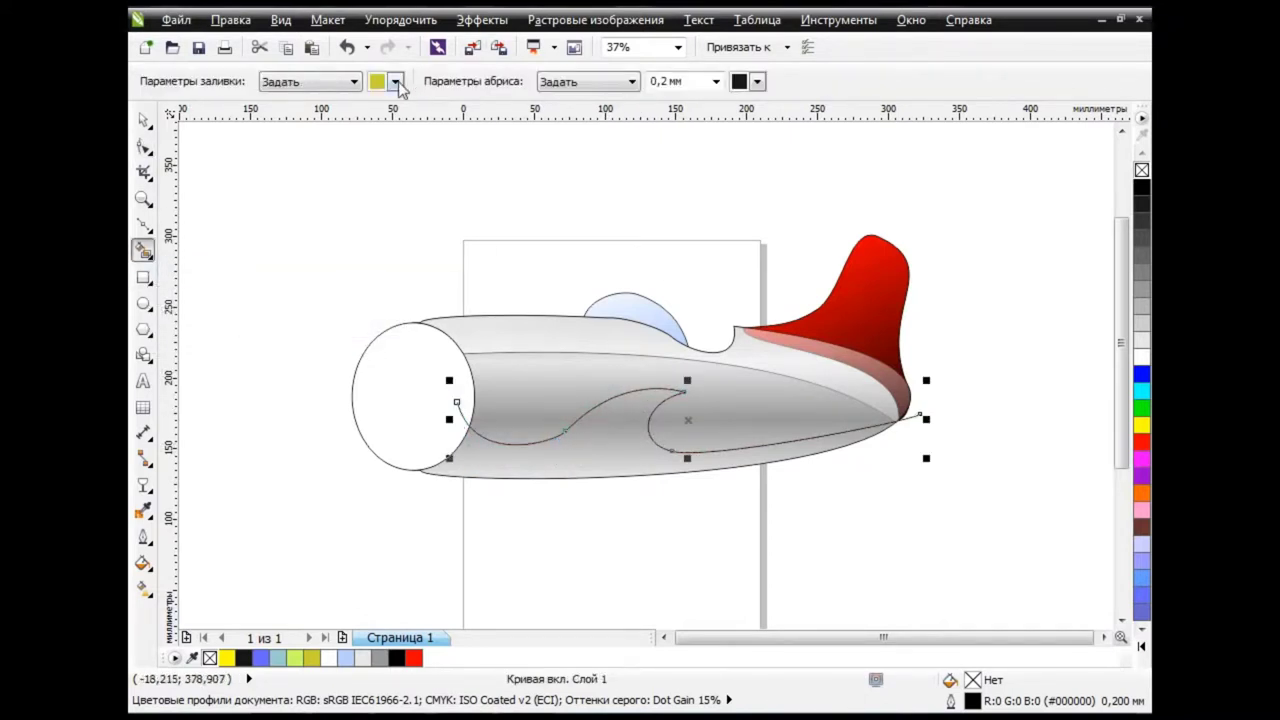
left_click(396, 81)
left_click_drag(478, 185, 478, 125)
left_click(441, 140)
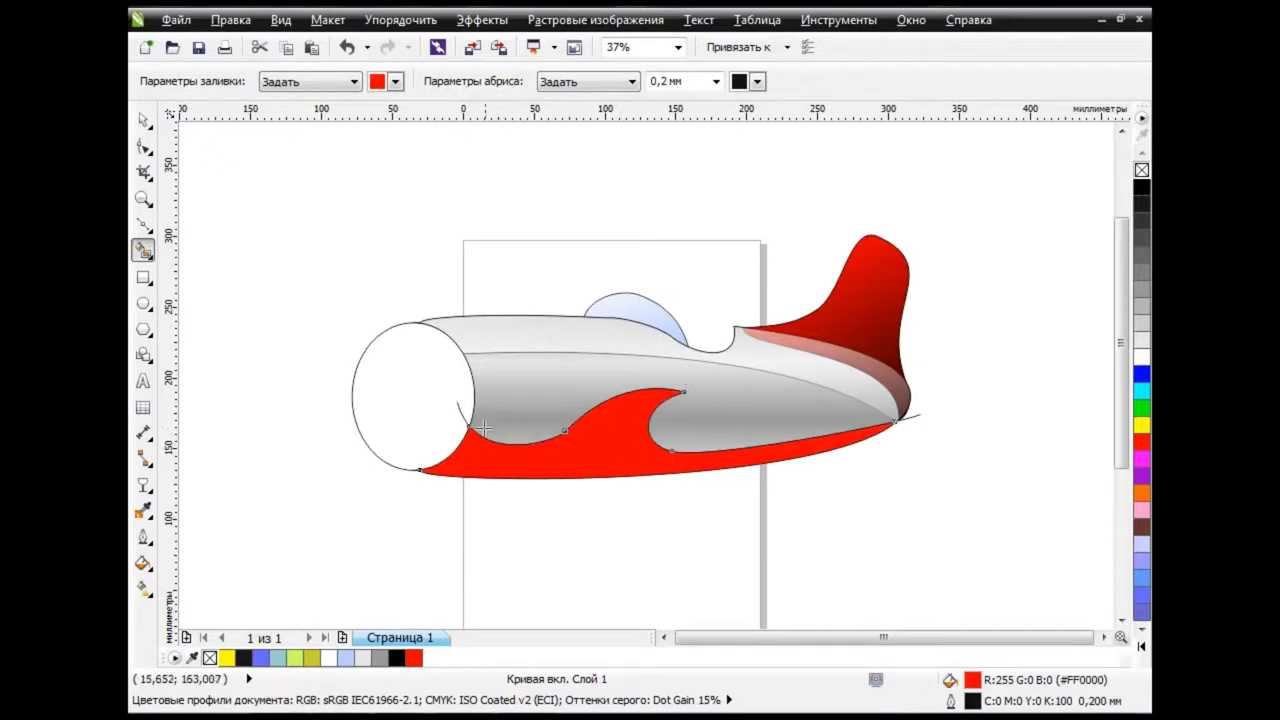
key("space")
Give the flame a Custom fountain fill with red as one of its colours
left_click(615, 456)
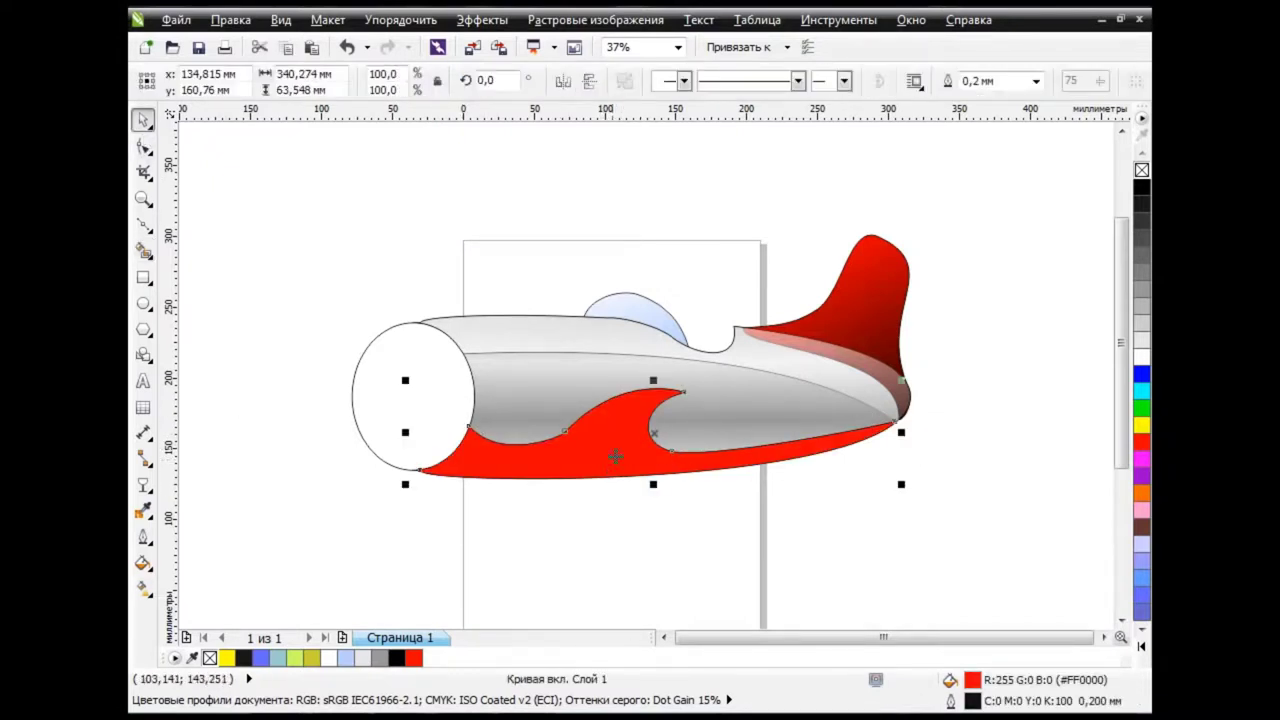
left_click(948, 510)
left_click(608, 449)
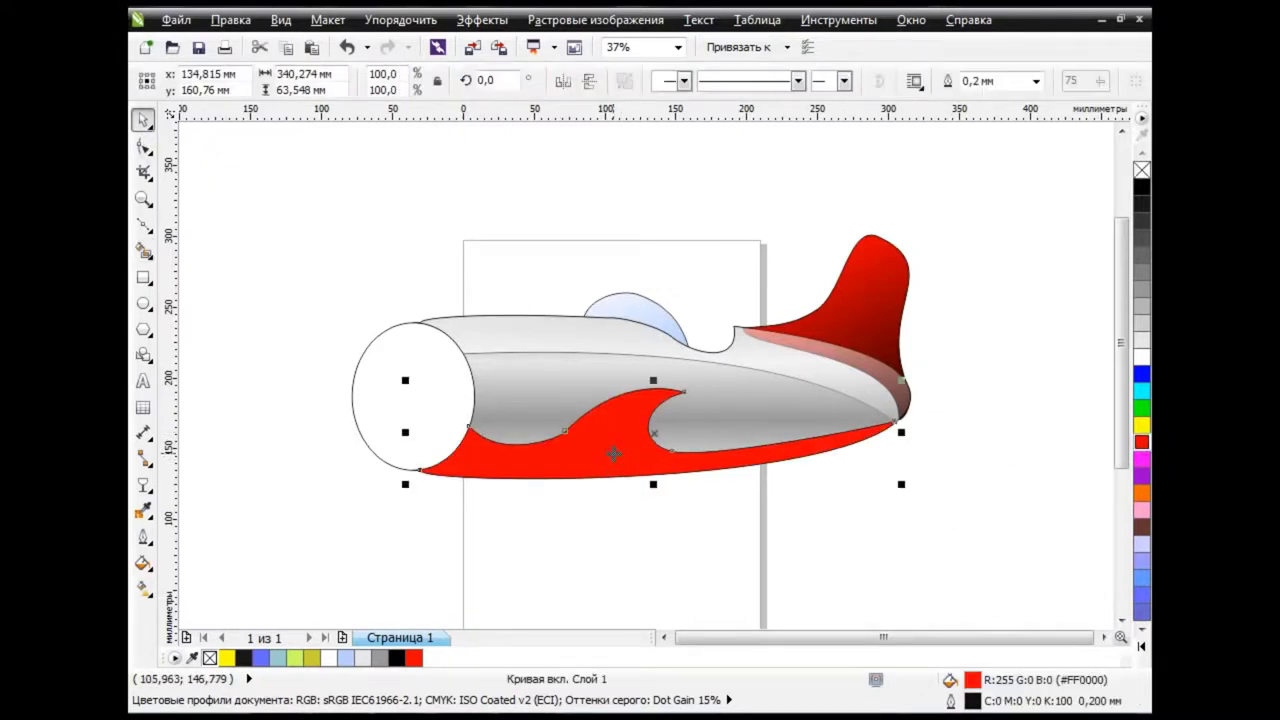
left_click(143, 563)
left_click(243, 443)
left_click(580, 342)
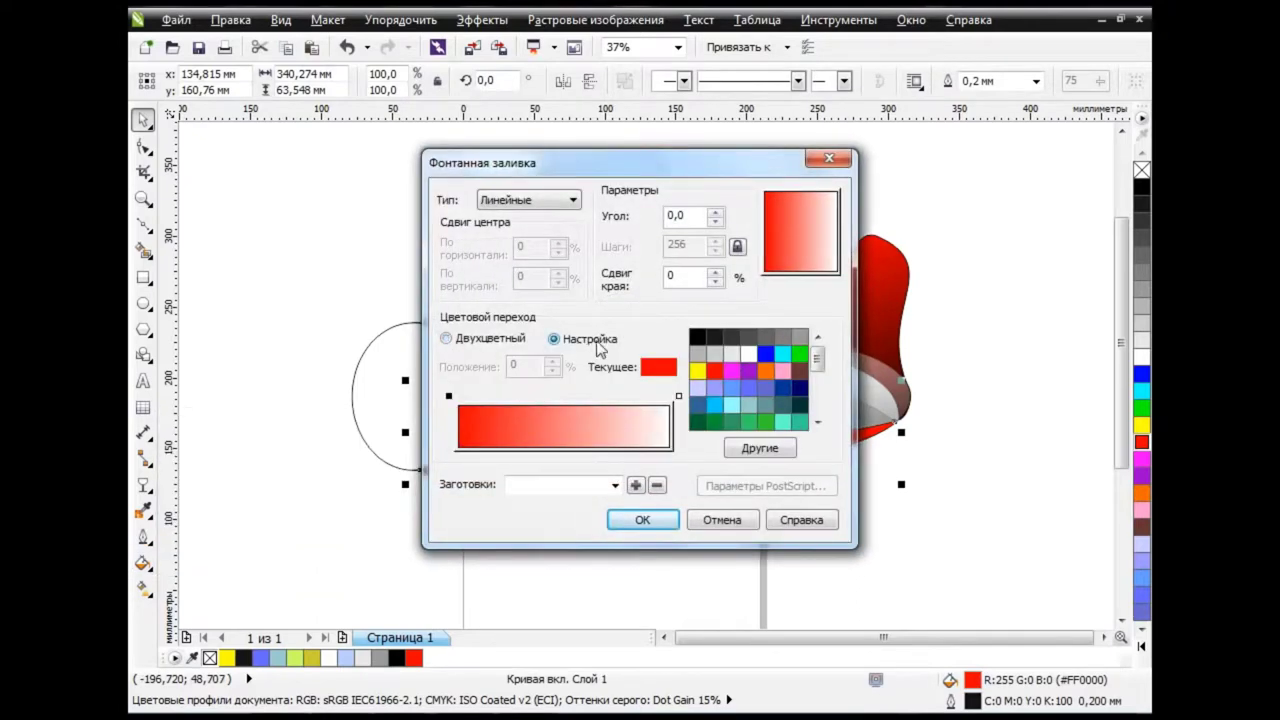
left_click(682, 396)
left_click(714, 370)
Add dark red #990909 to the gradient and apply it to the flame
left_click(757, 448)
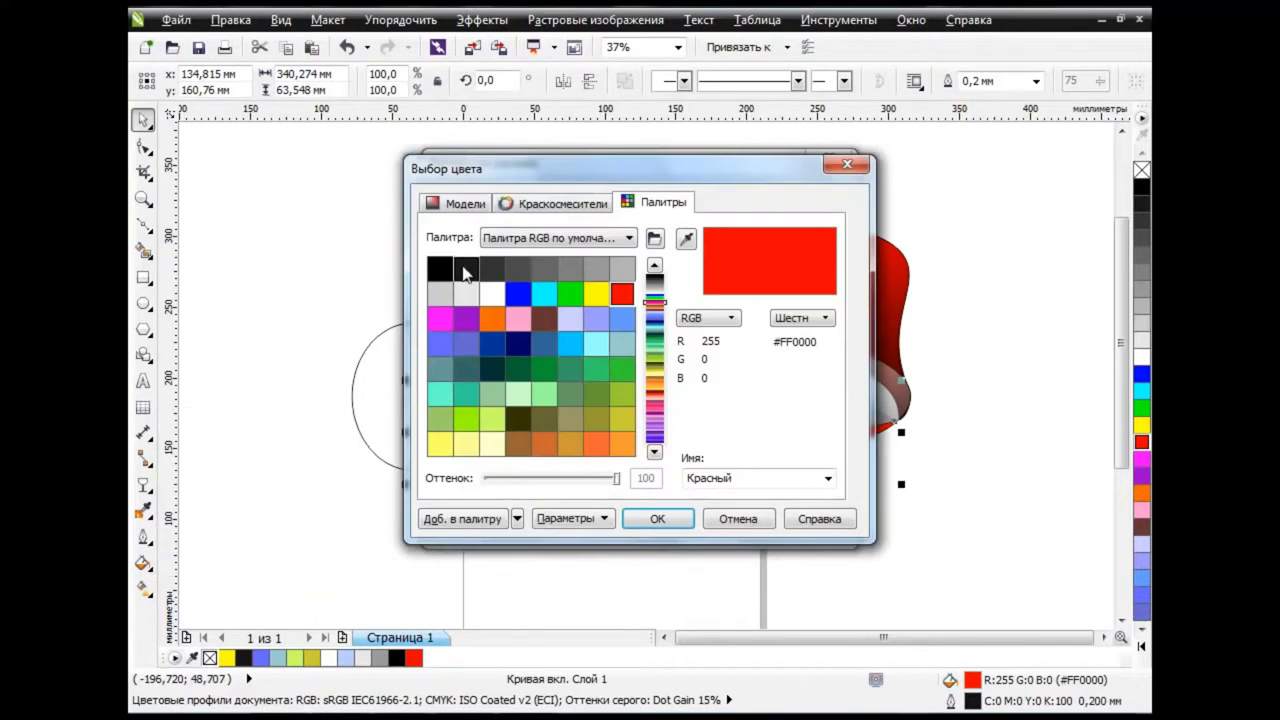
left_click(458, 203)
left_click(627, 352)
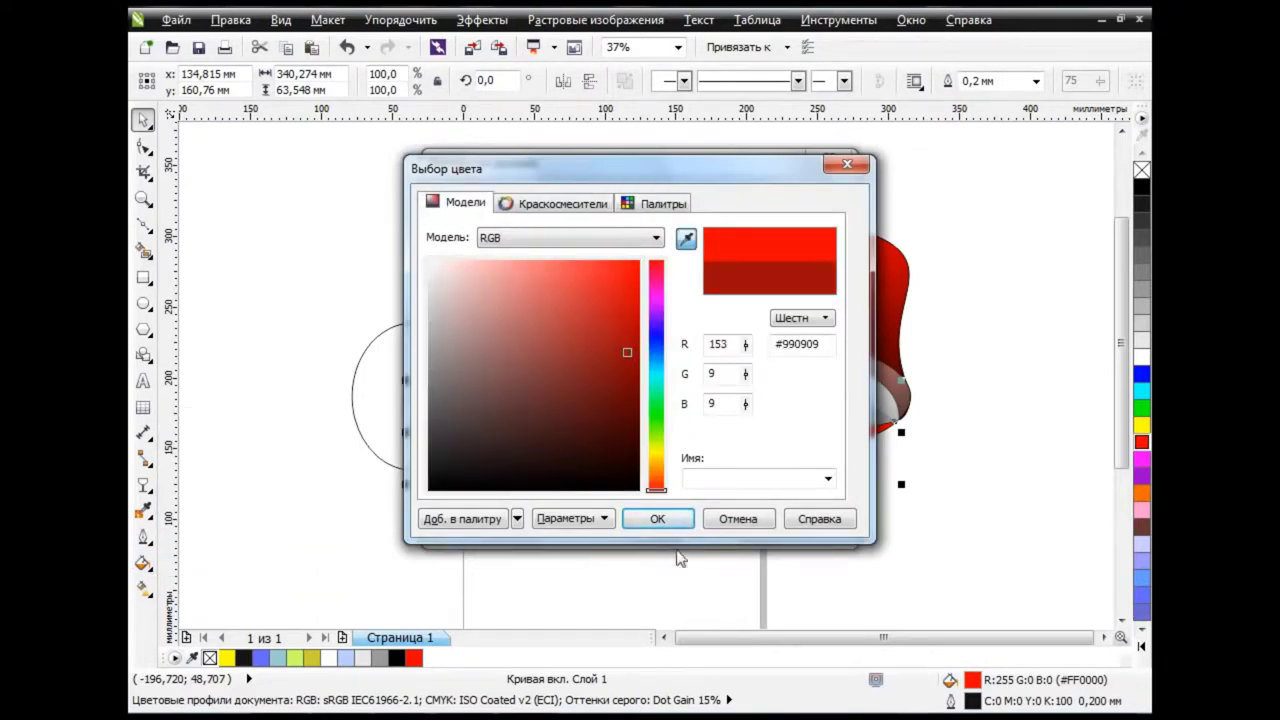
left_click(675, 520)
left_click(648, 518)
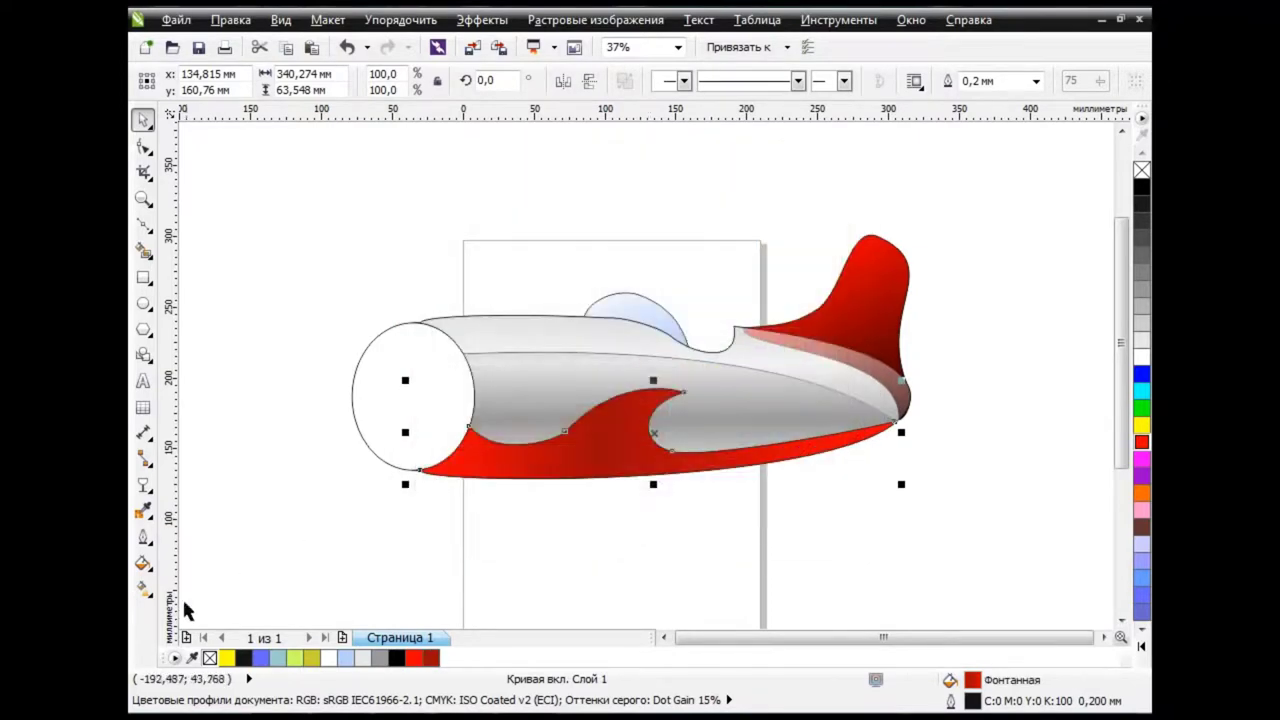
Make the flame's gradient run vertically, with its midpoint at 30
left_click(143, 590)
left_click(180, 580)
left_click_drag(414, 430, 617, 349)
mouse_move(893, 431)
left_mouse_down()
mouse_move(577, 480)
mouse_move(623, 495)
left_mouse_up()
left_click_drag(618, 349, 627, 384)
left_click_drag(625, 434, 626, 418)
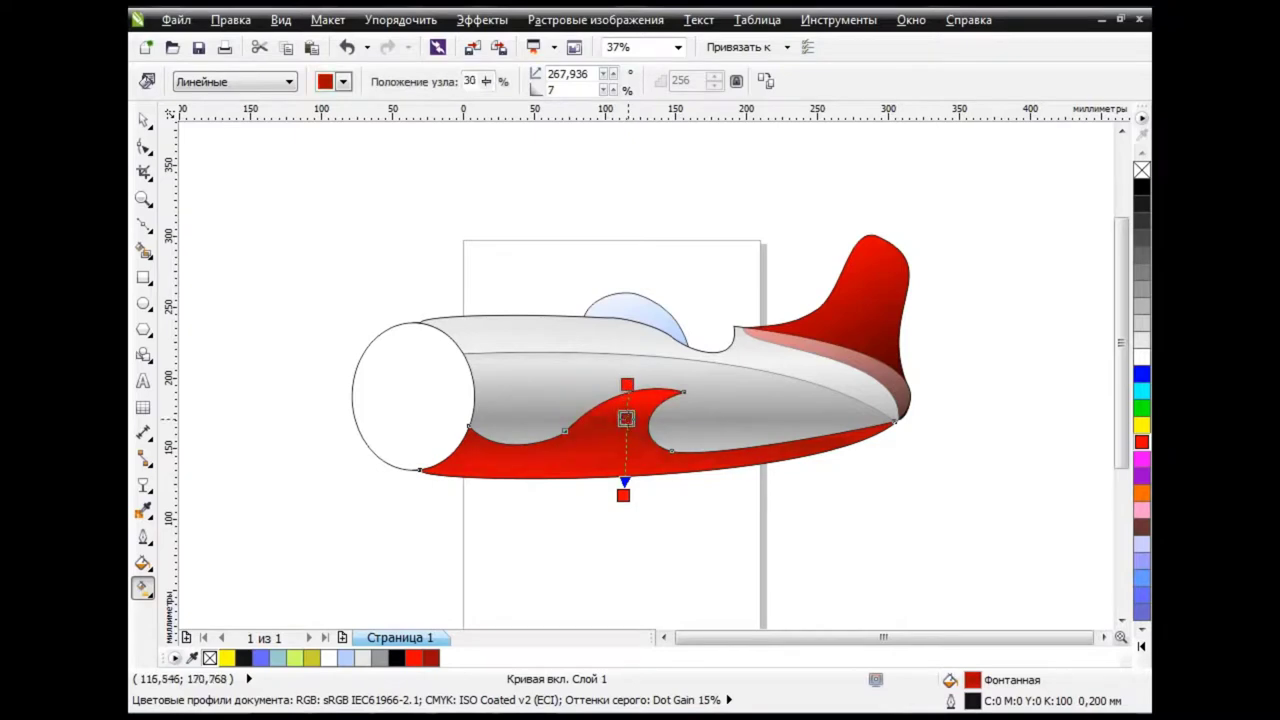
key("space")
Undo an accidental move of the flame below the fuselage
scroll(252, 215, "up", 1)
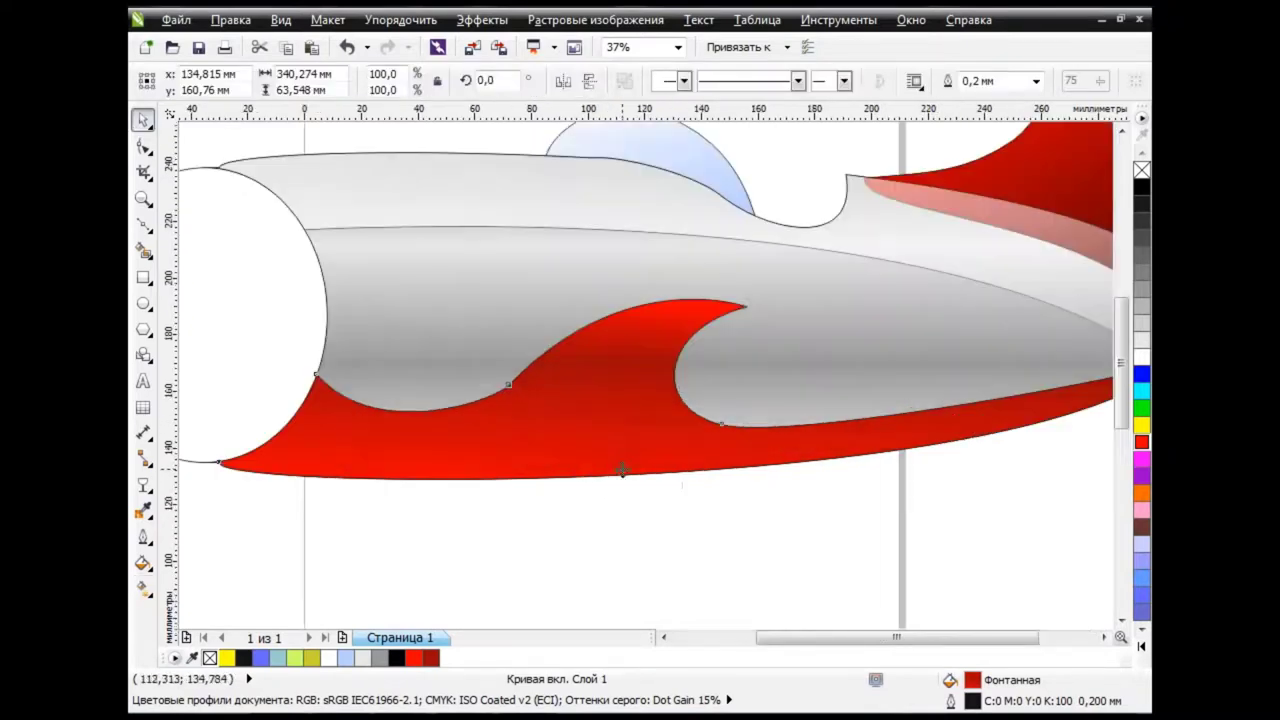
scroll(346, 214, "up", 1)
scroll(400, 197, "down", 1)
scroll(452, 206, "down", 1)
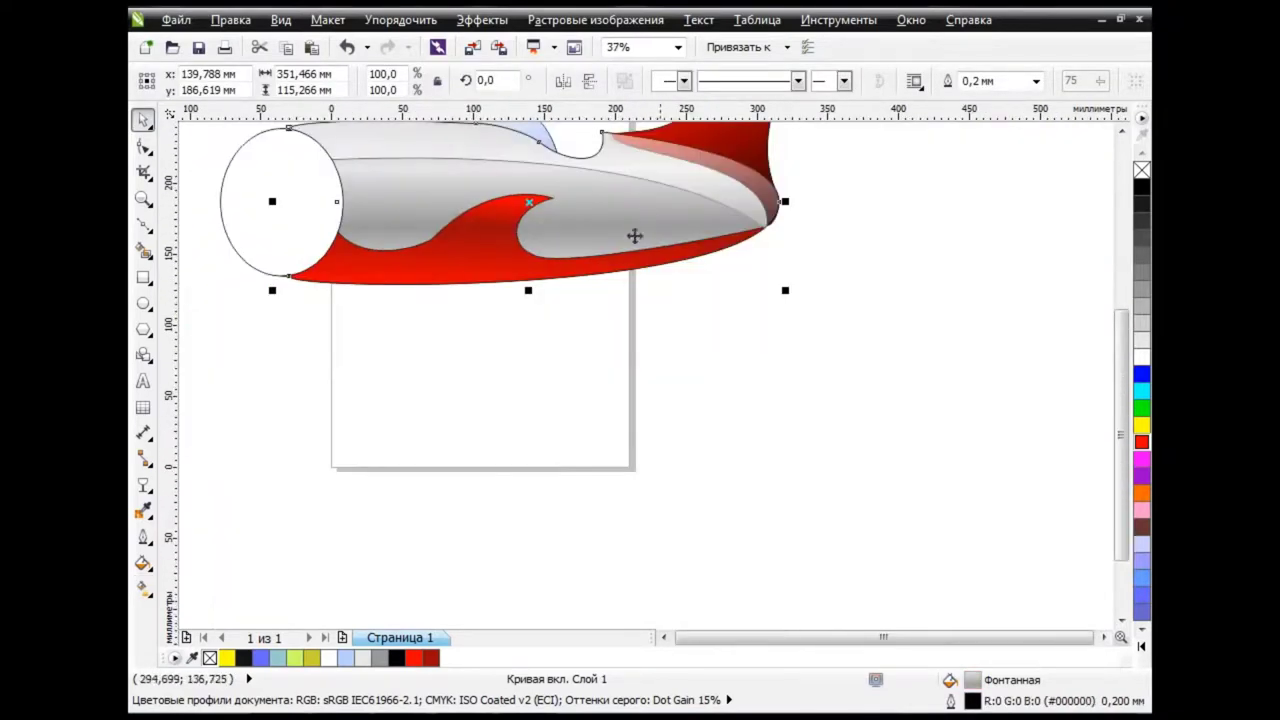
left_click_drag(634, 229, 721, 295)
left_click(346, 47)
left_click(387, 47)
left_click(346, 47)
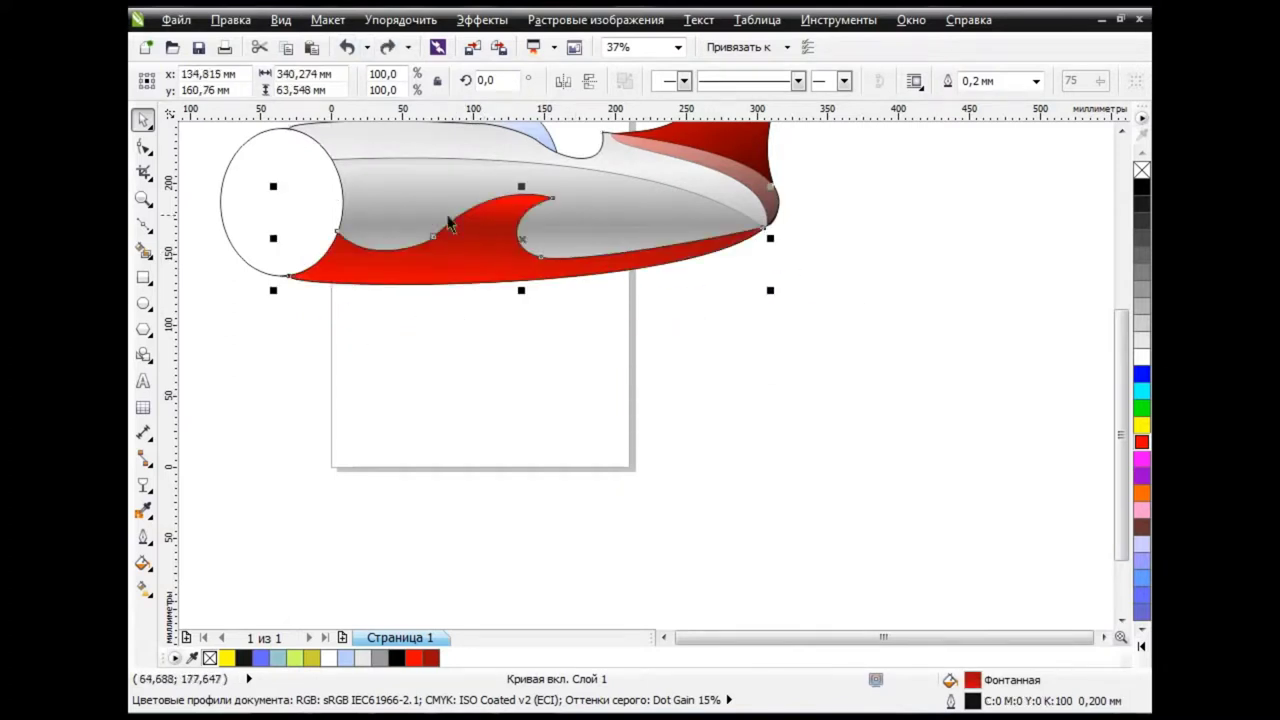
Reposition the view and save the drawing
scroll(357, 168, "up", 1)
scroll(927, 280, "down", 1)
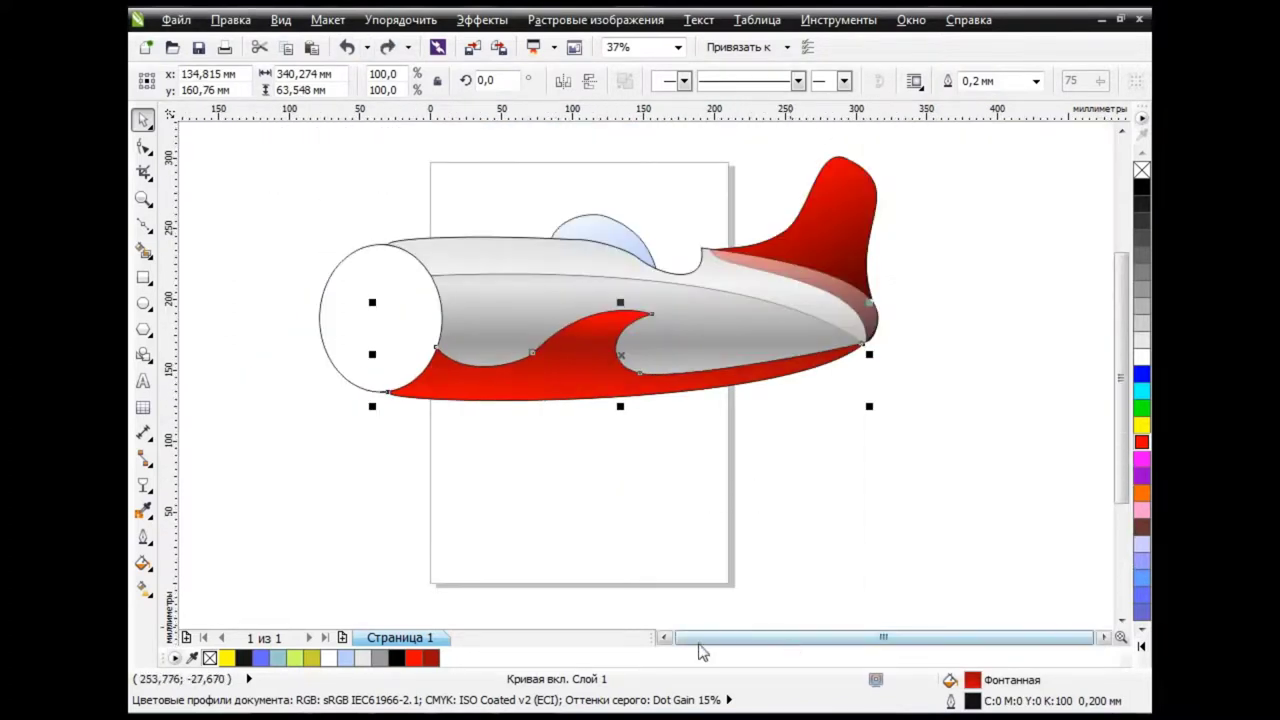
left_click_drag(697, 637, 667, 637)
left_click_drag(1118, 500, 1118, 465)
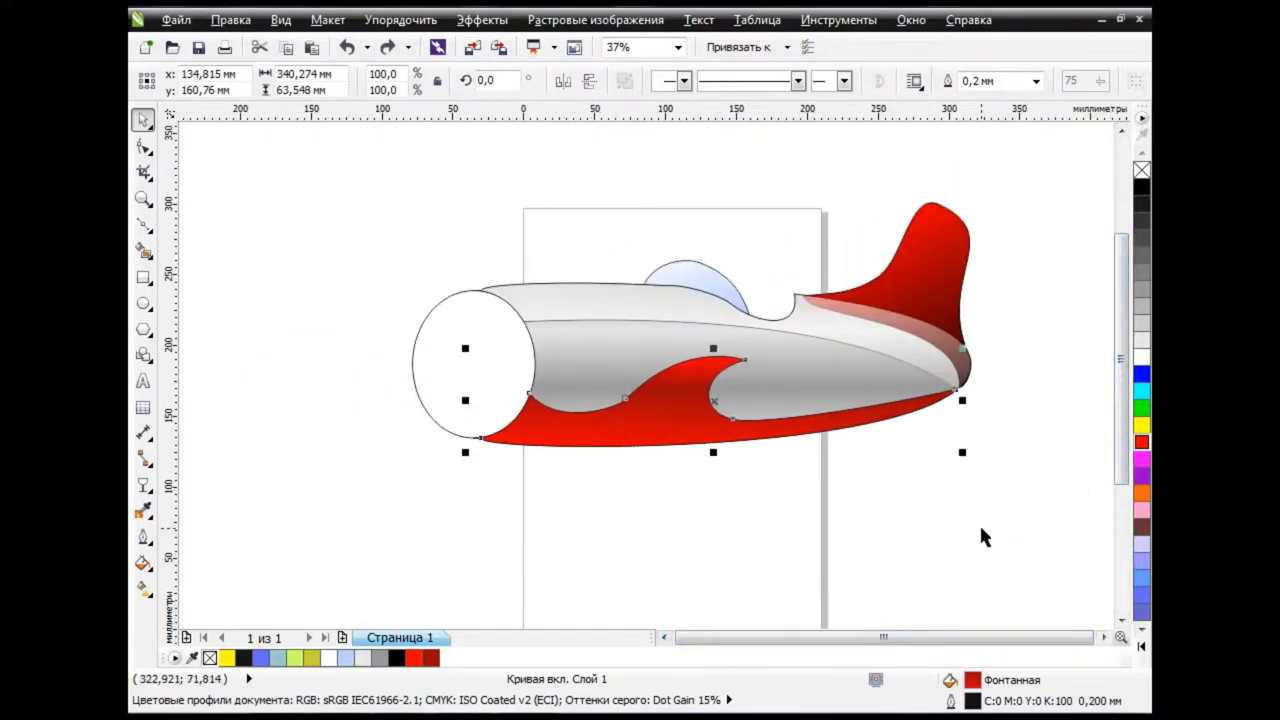
key("ctrl+s")
Draw an ellipse around the plane's nose and convert it to curves
left_click(145, 305)
left_click(185, 305)
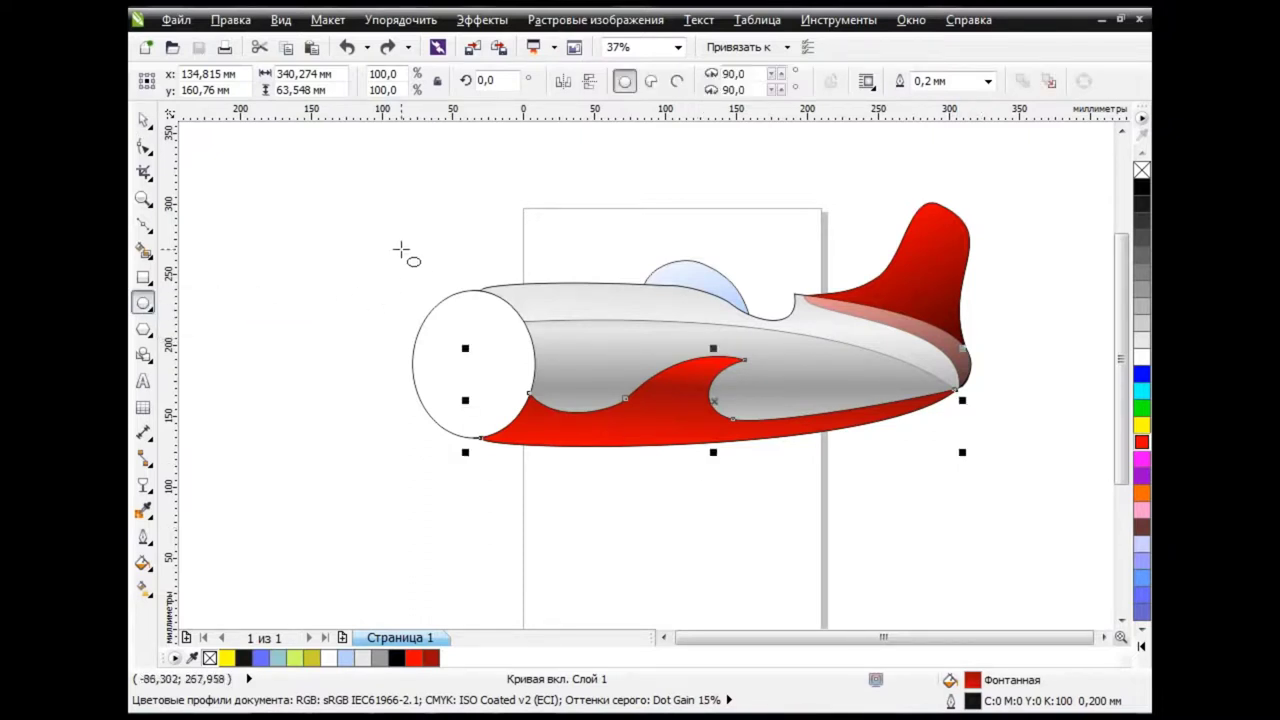
left_click_drag(393, 241, 593, 487)
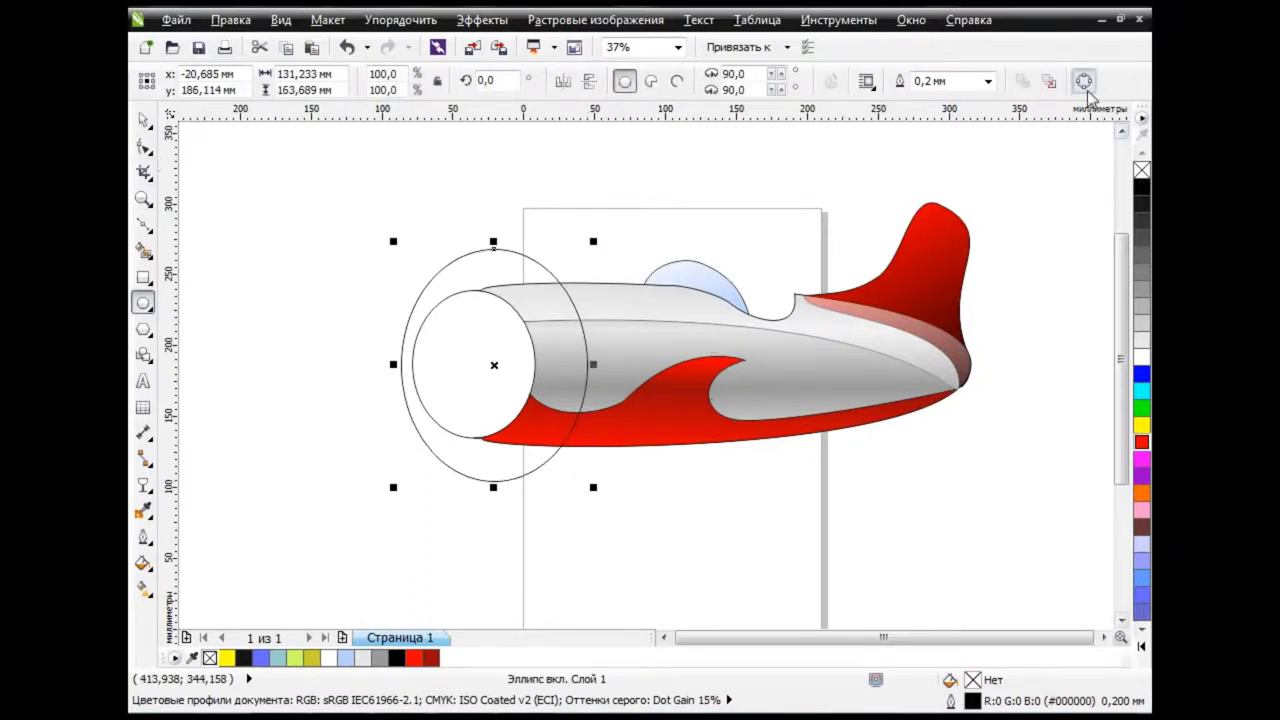
left_click(1083, 81)
Select the ring's nodes and add a node, undoing a stray node move
left_click(143, 147)
left_click(558, 281)
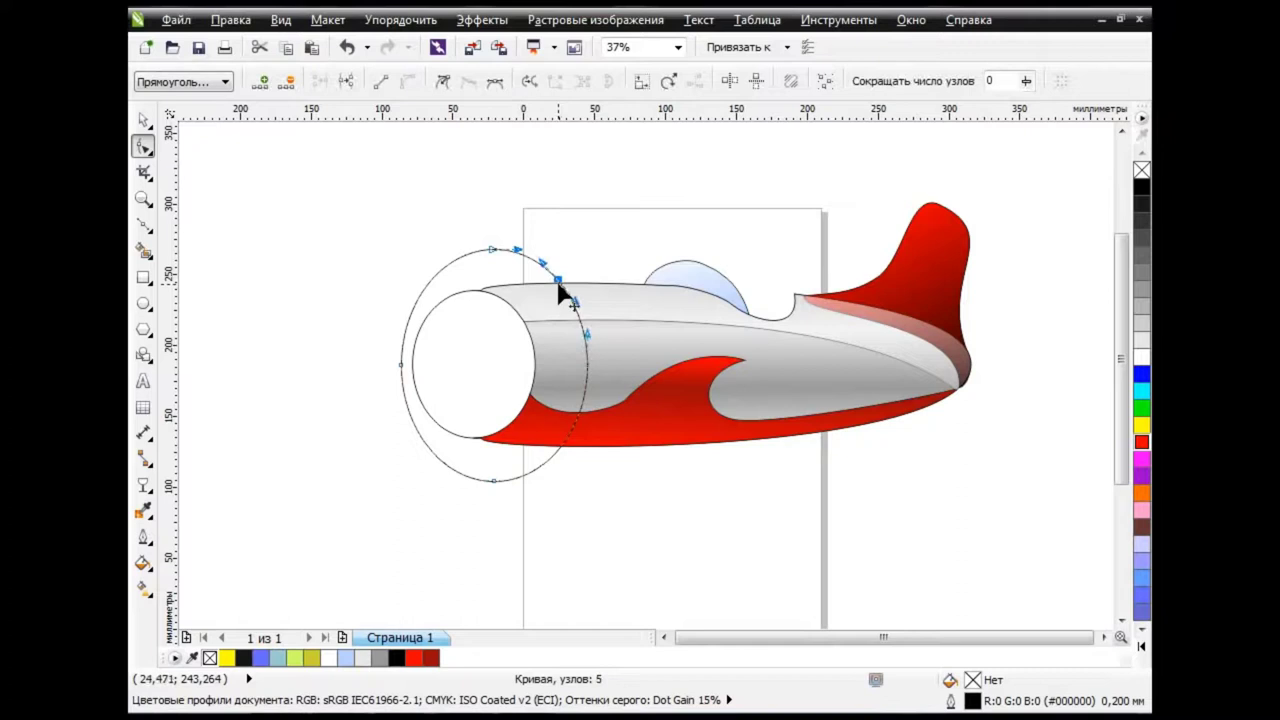
left_click(561, 448)
left_click(345, 81)
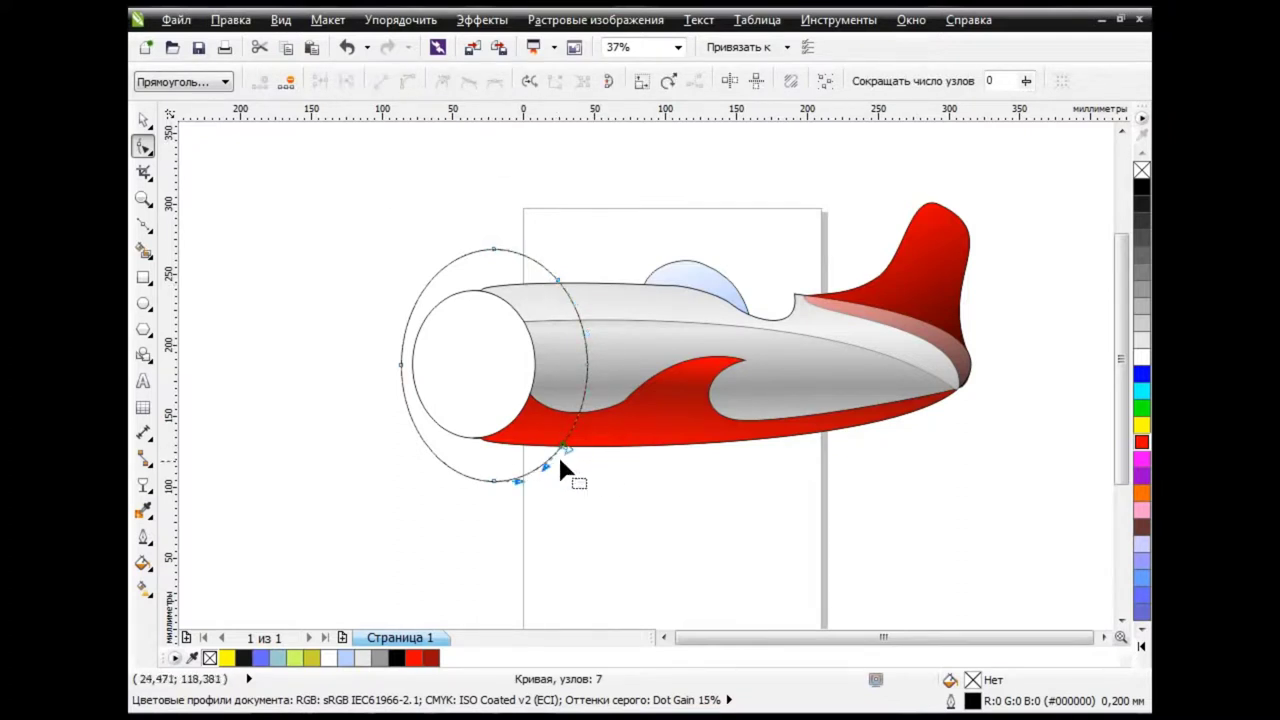
mouse_move(558, 453)
left_mouse_down()
mouse_move(583, 456)
mouse_move(523, 486)
left_mouse_up()
key("ctrl+z")
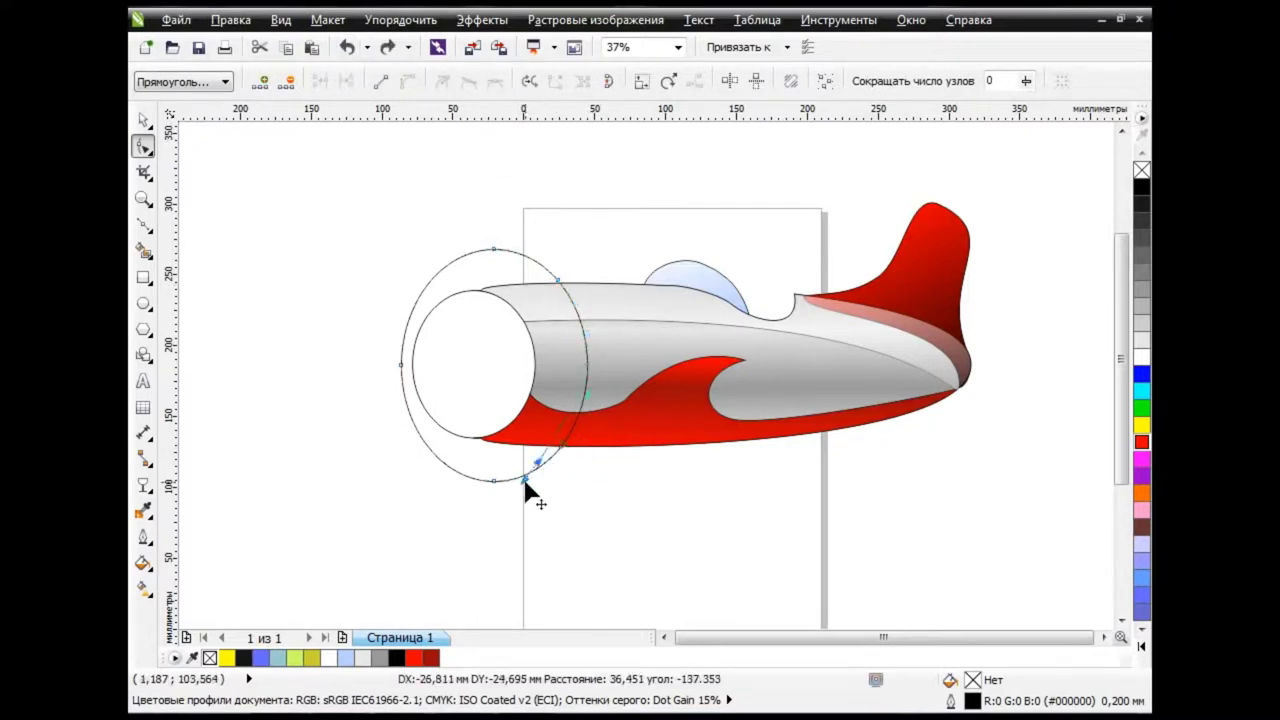
Pull the ring's end into a curl below the nose to form the seam arc
scroll(530, 500, "up", 4)
left_click_drag(631, 231, 558, 343)
scroll(558, 345, "down", 2)
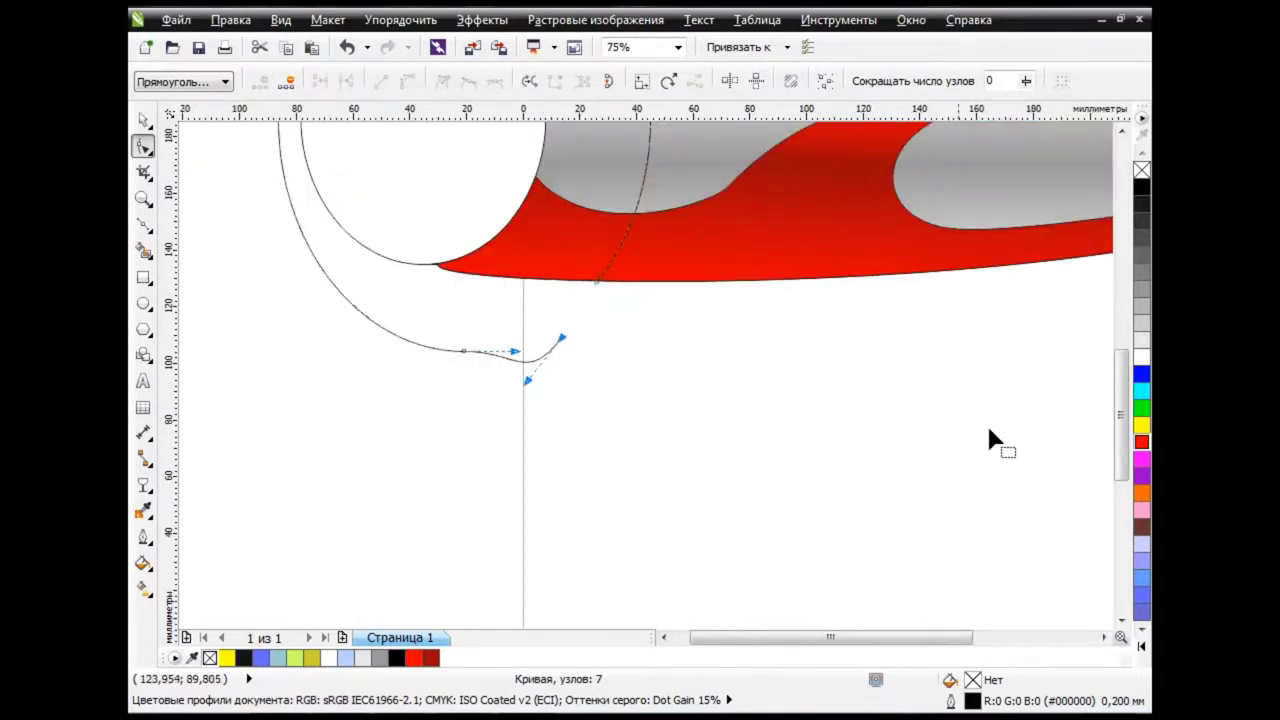
scroll(840, 364, "down", 2)
scroll(733, 204, "up", 2)
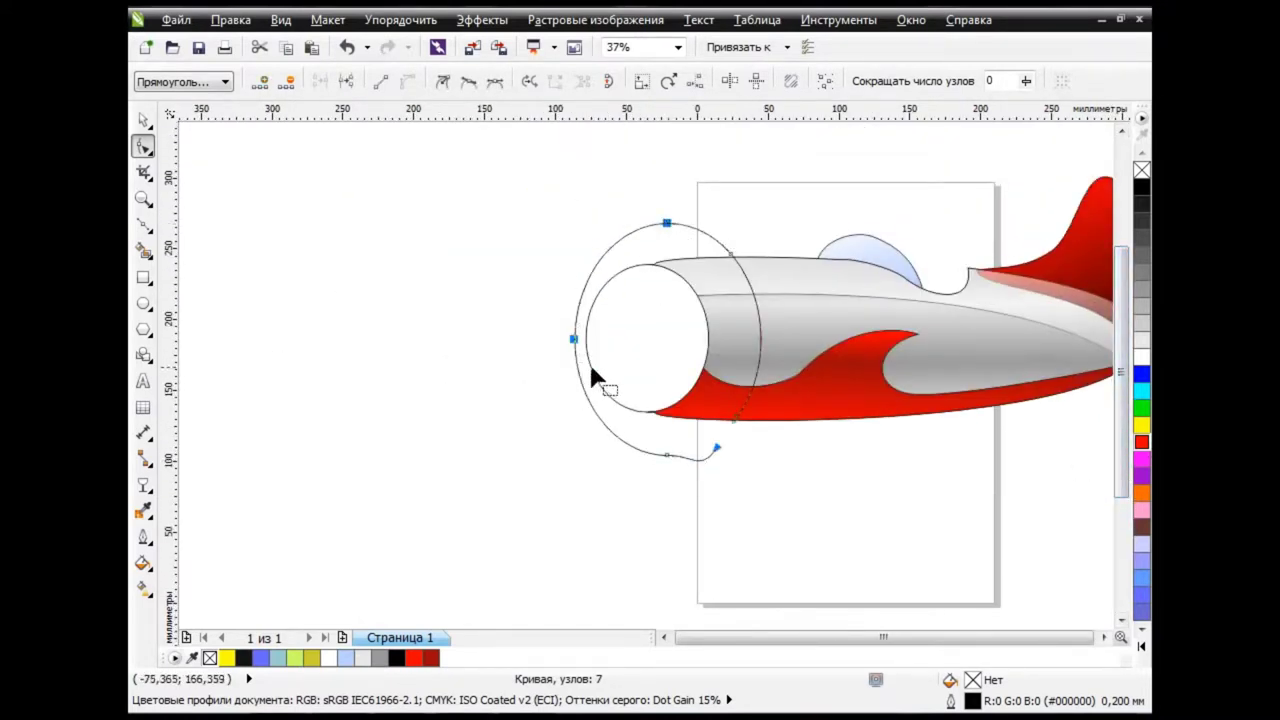
key("Escape")
Select the seam curve's top node with the Shape tool, then clear the selection
left_click(143, 119)
scroll(797, 298, "up", 2)
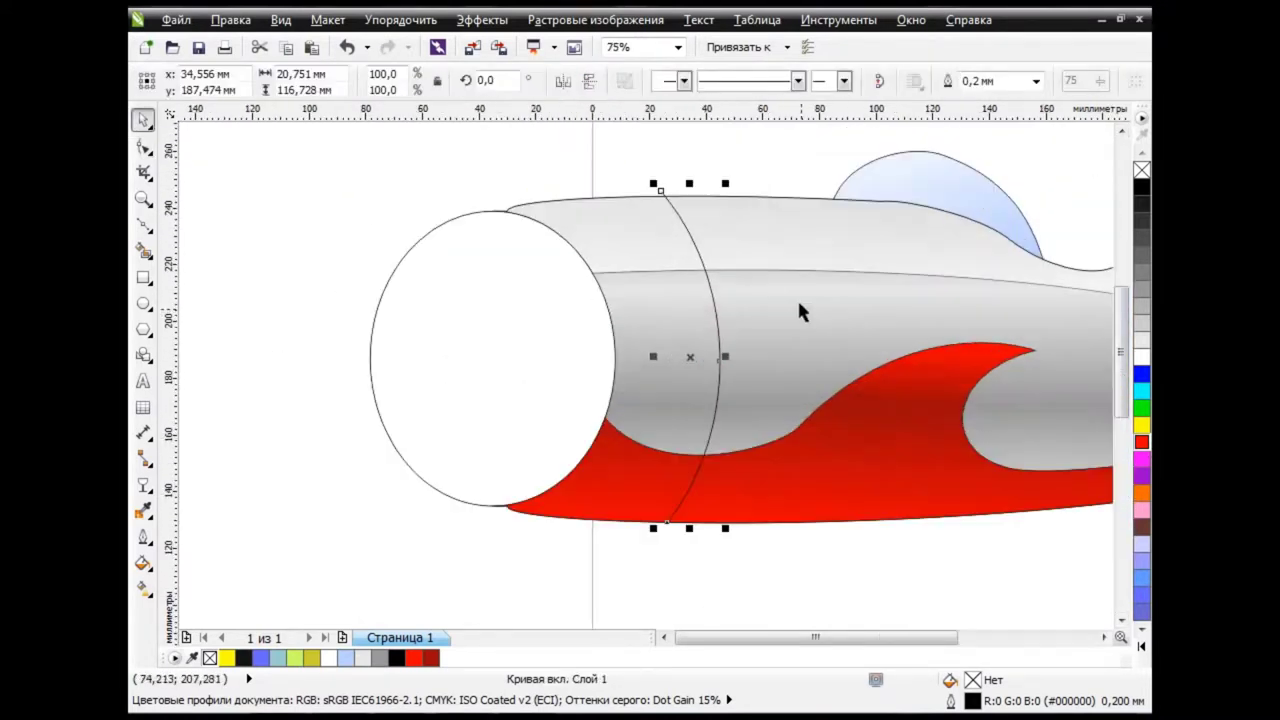
left_click(684, 226)
key("F10")
left_click(661, 197)
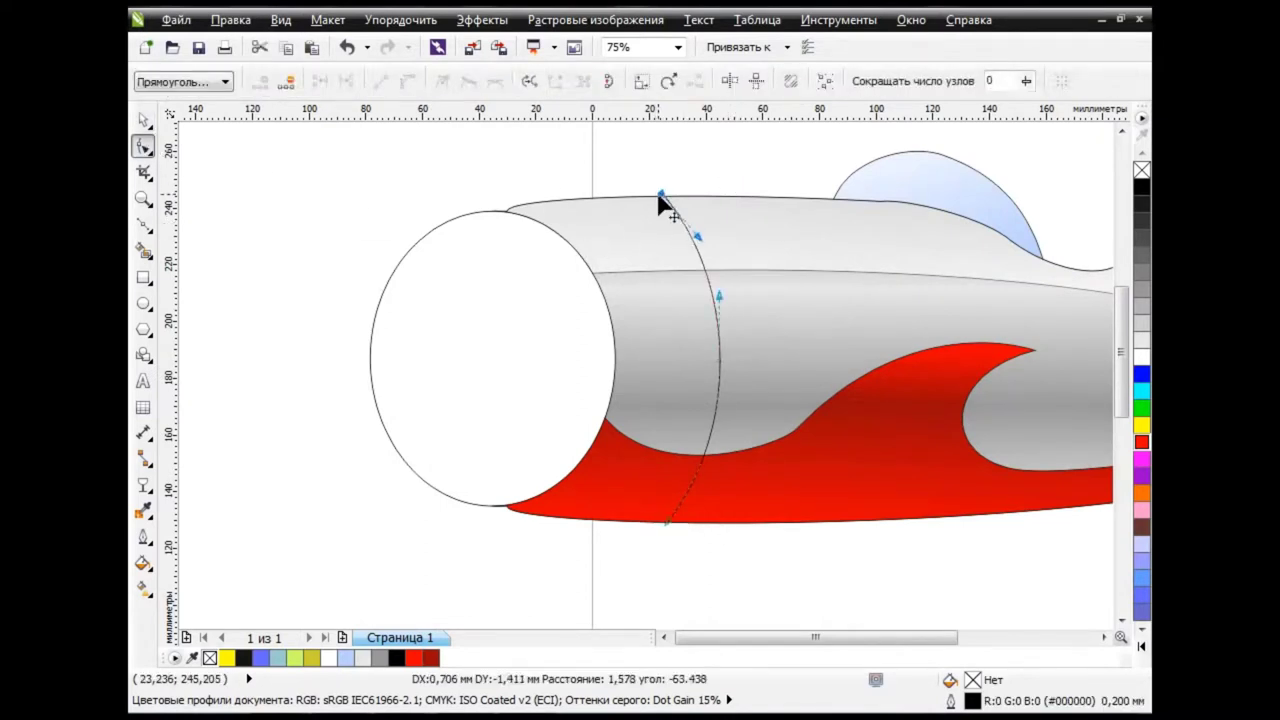
key("space")
left_click(266, 249)
scroll(814, 391, "down", 2)
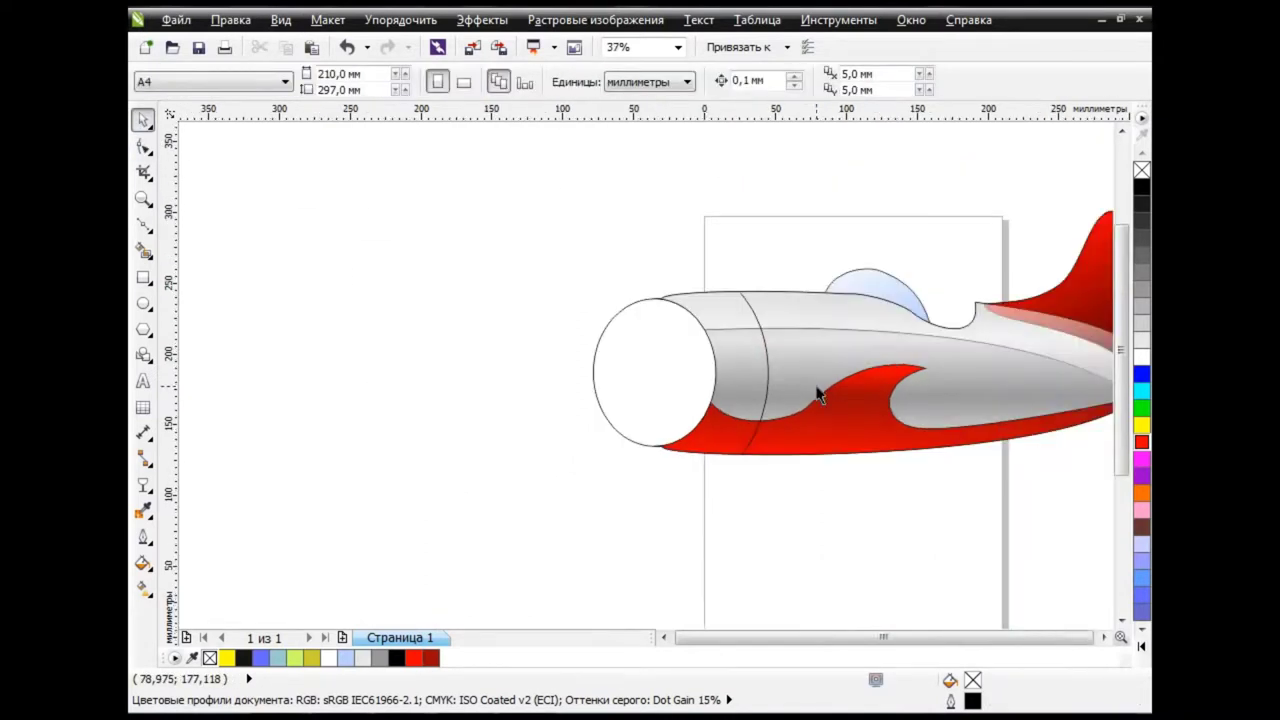
Give the seam curve behind the nose a 1.5 mm outline
left_click(1106, 638)
left_click(581, 358)
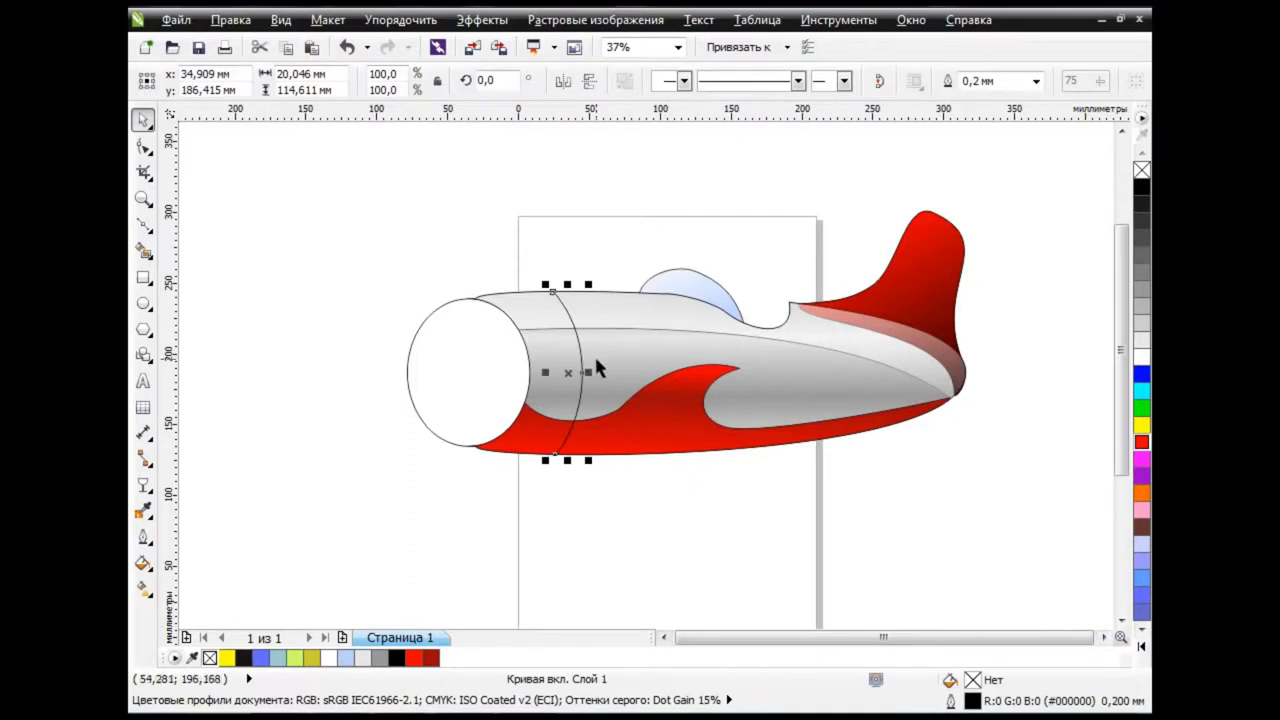
left_click(143, 563)
left_click(146, 538)
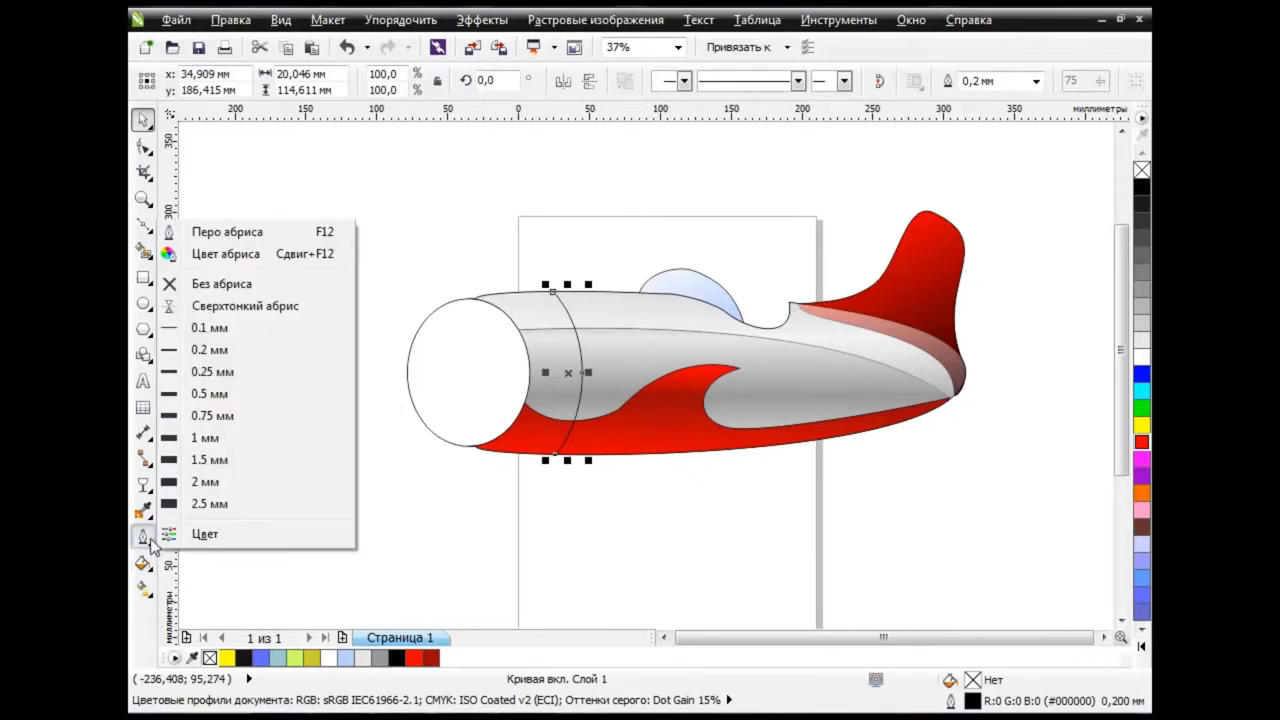
left_click(234, 440)
left_click(146, 538)
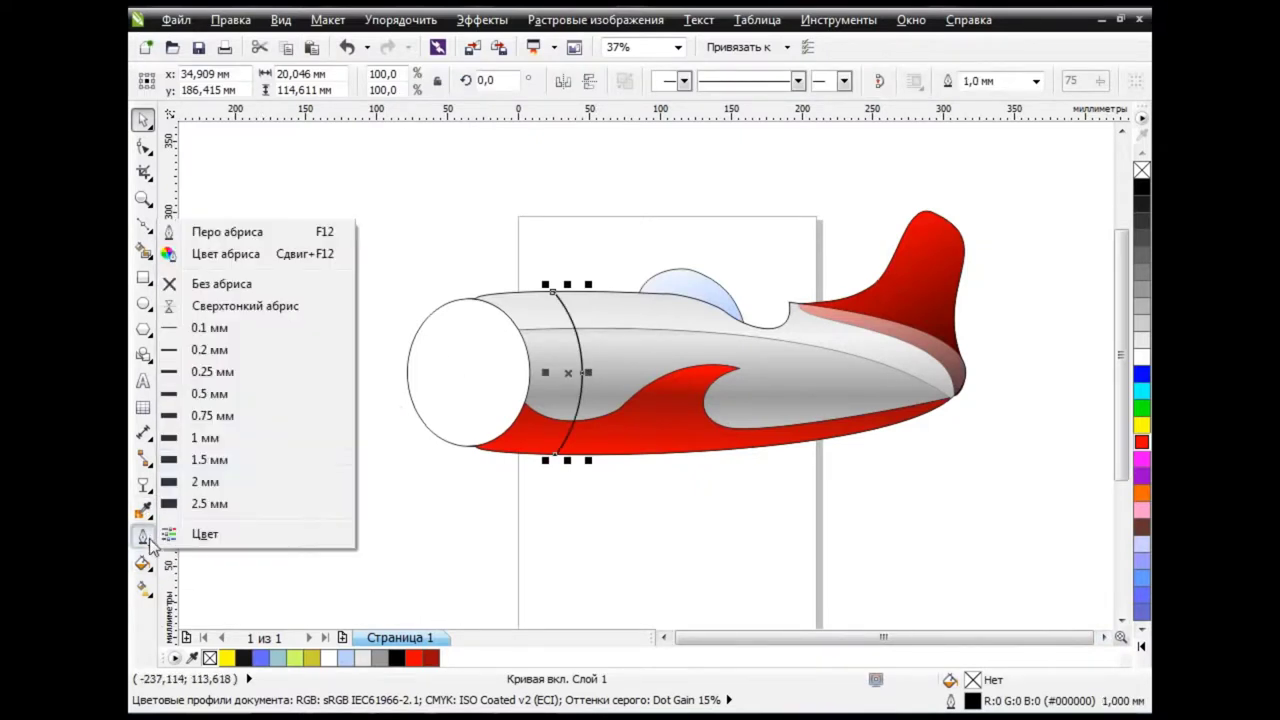
left_click(208, 460)
Convert the seam's thick outline into a filled object using the Arrange menu
left_click(400, 20)
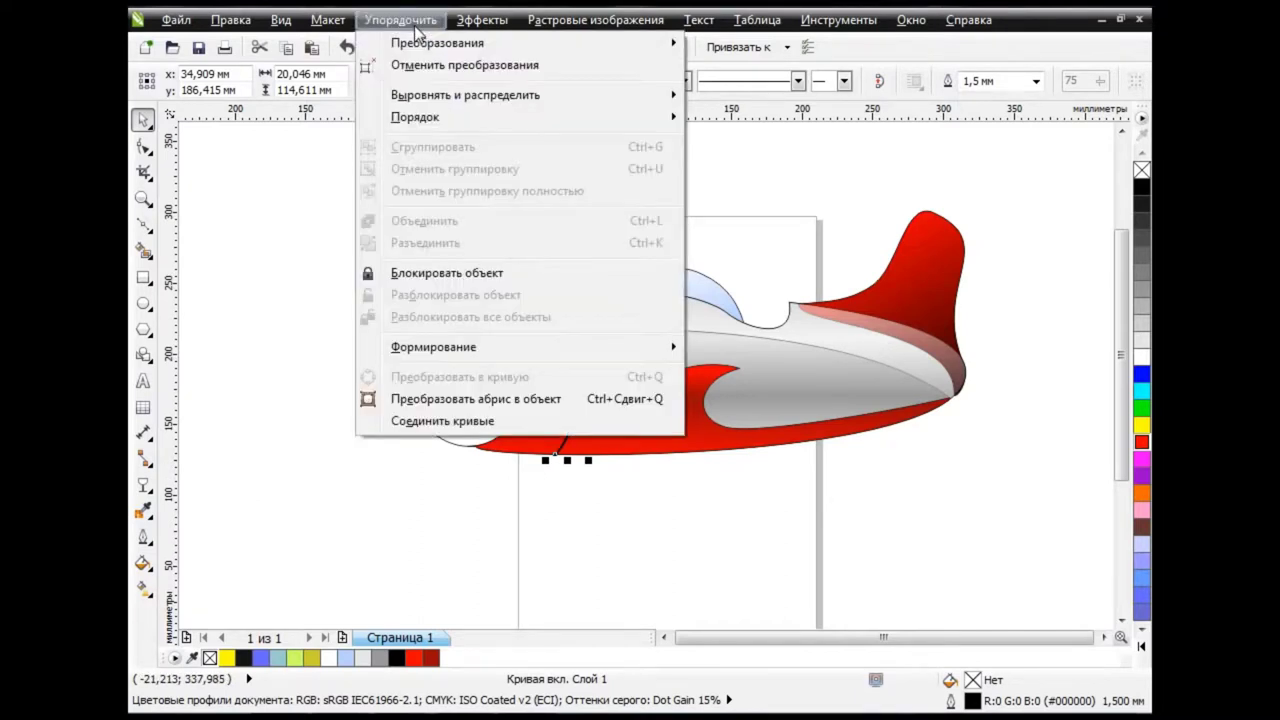
left_click(497, 399)
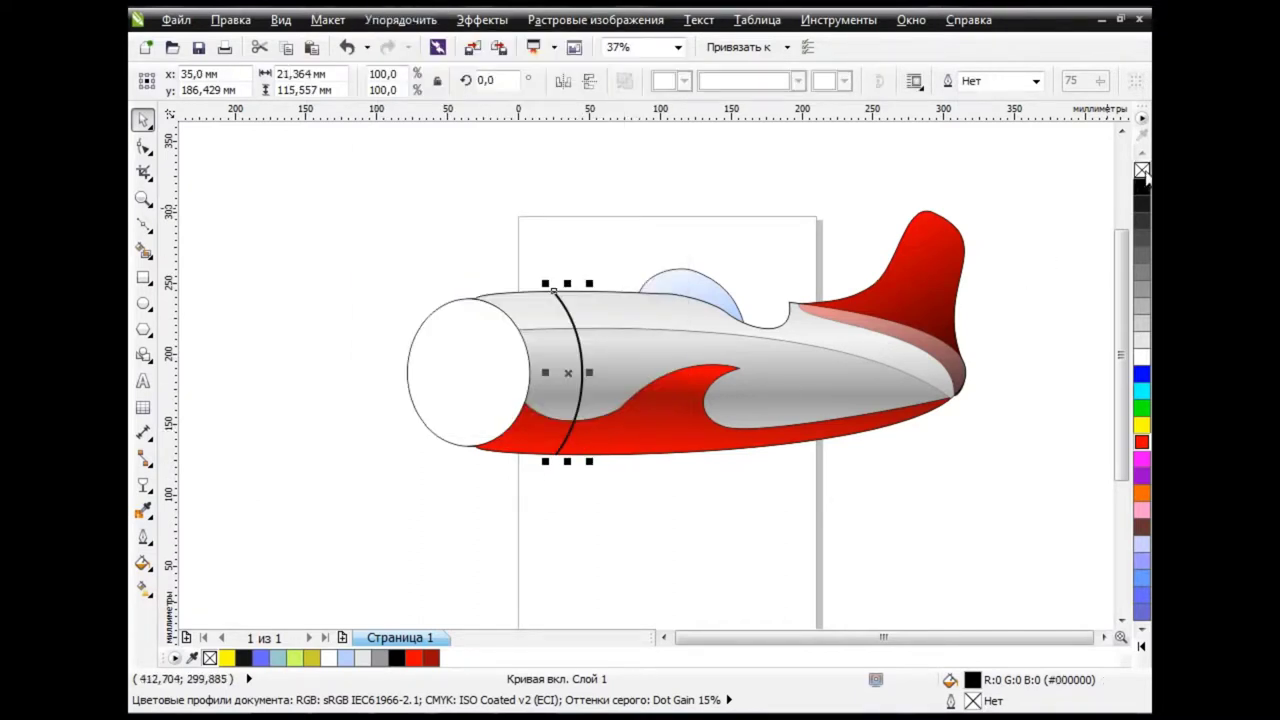
left_click(346, 47)
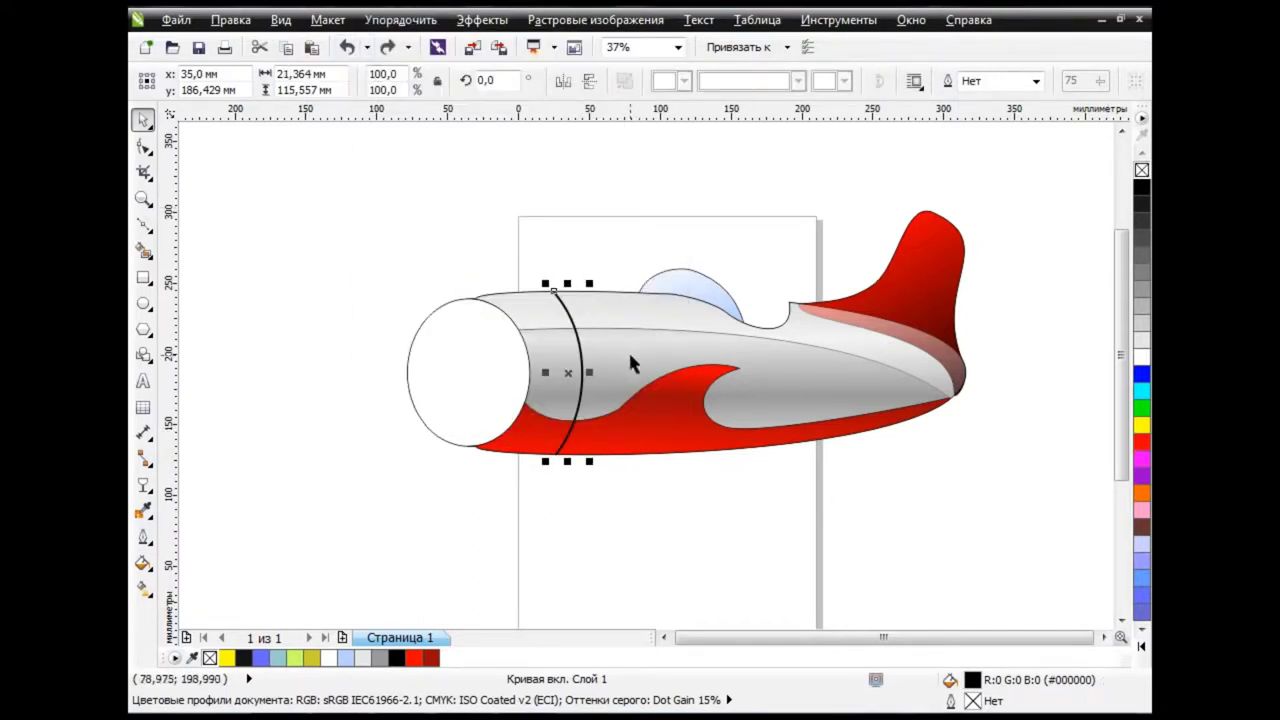
scroll(493, 367, "up", 2)
scroll(897, 379, "up", 2)
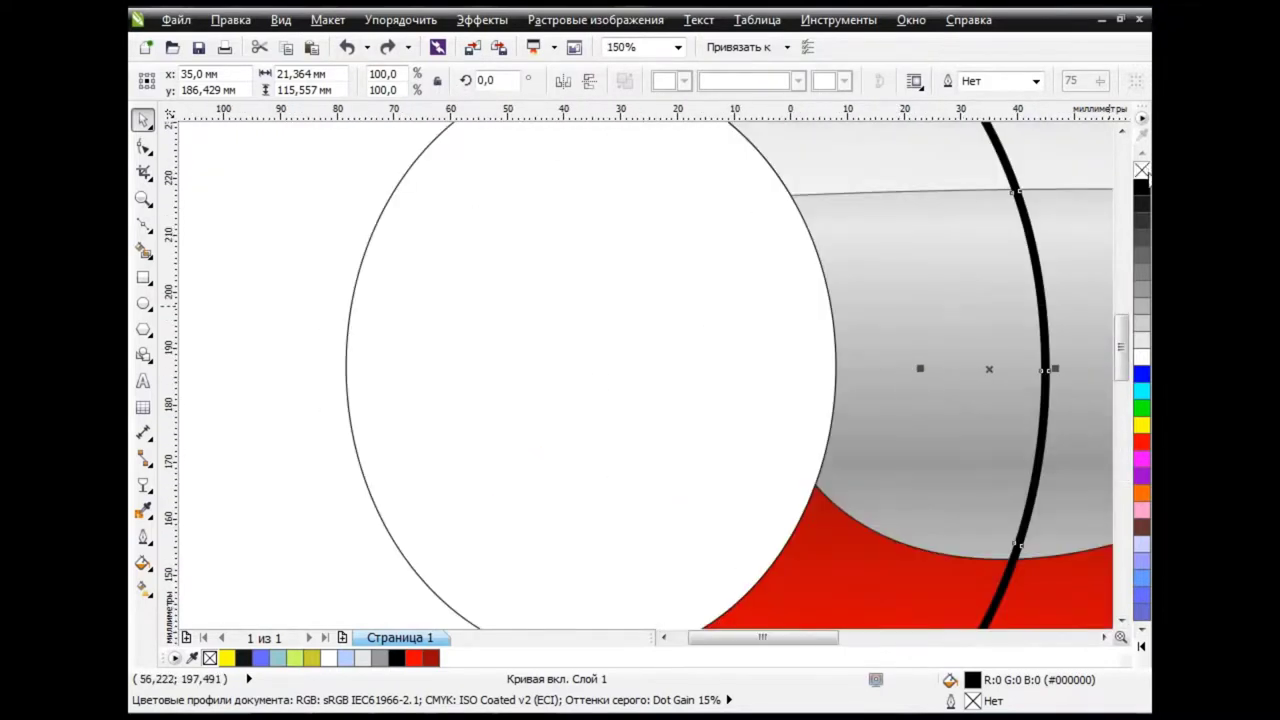
Leave the black seam band with no outline, then clear the selection
right_click(1142, 190)
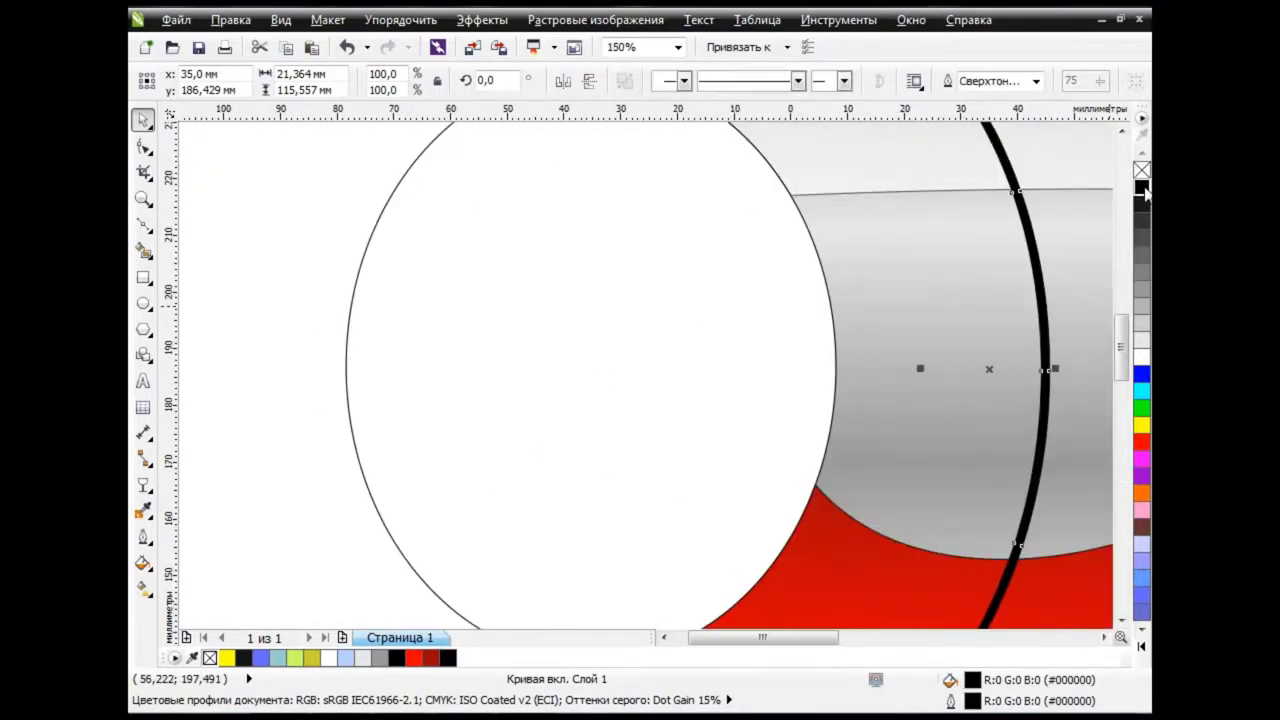
right_click(1141, 172)
scroll(767, 296, "down", 2)
scroll(623, 380, "left", 3)
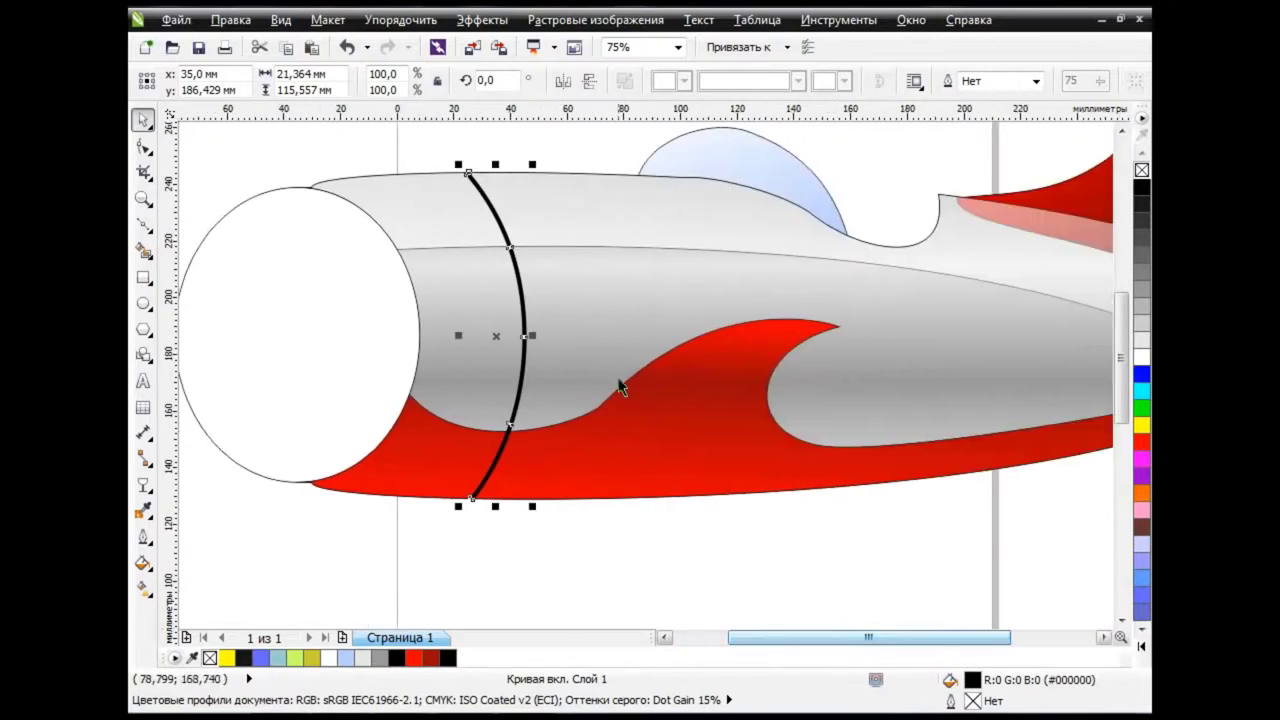
scroll(623, 380, "down", 2)
left_click(691, 466)
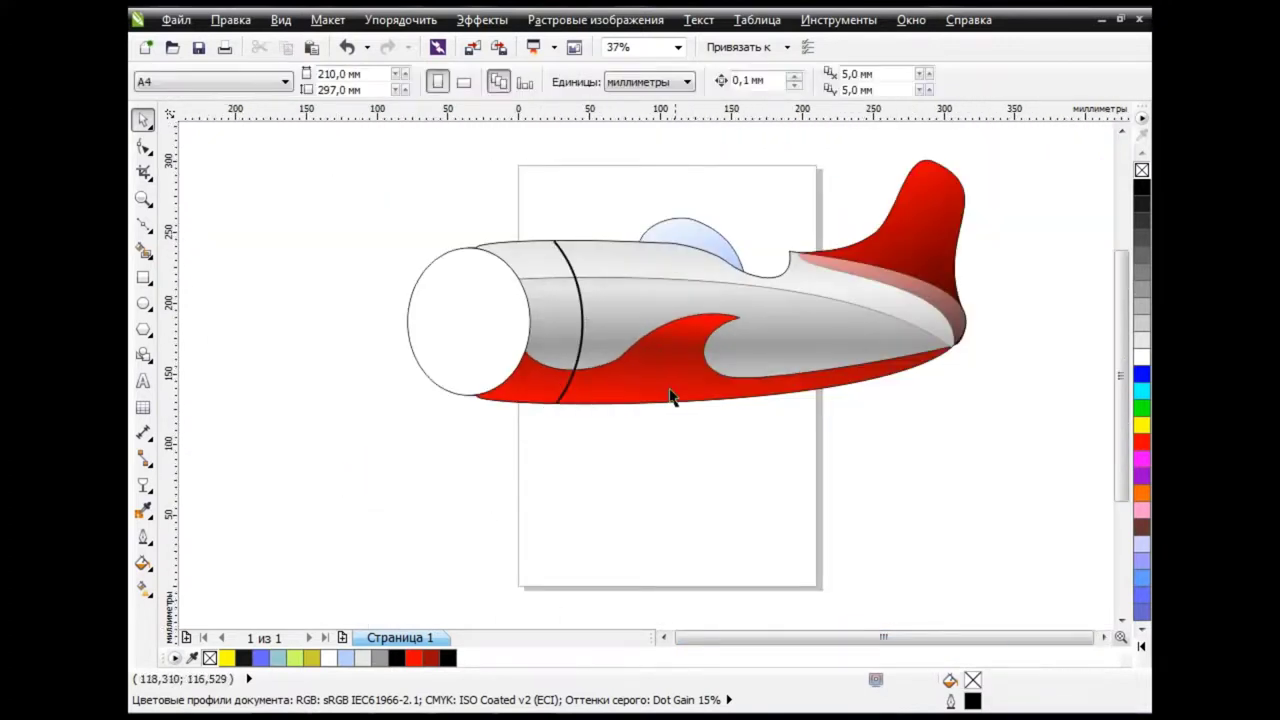
Drag-duplicate the black seam band to sit under the cockpit
left_click(582, 304)
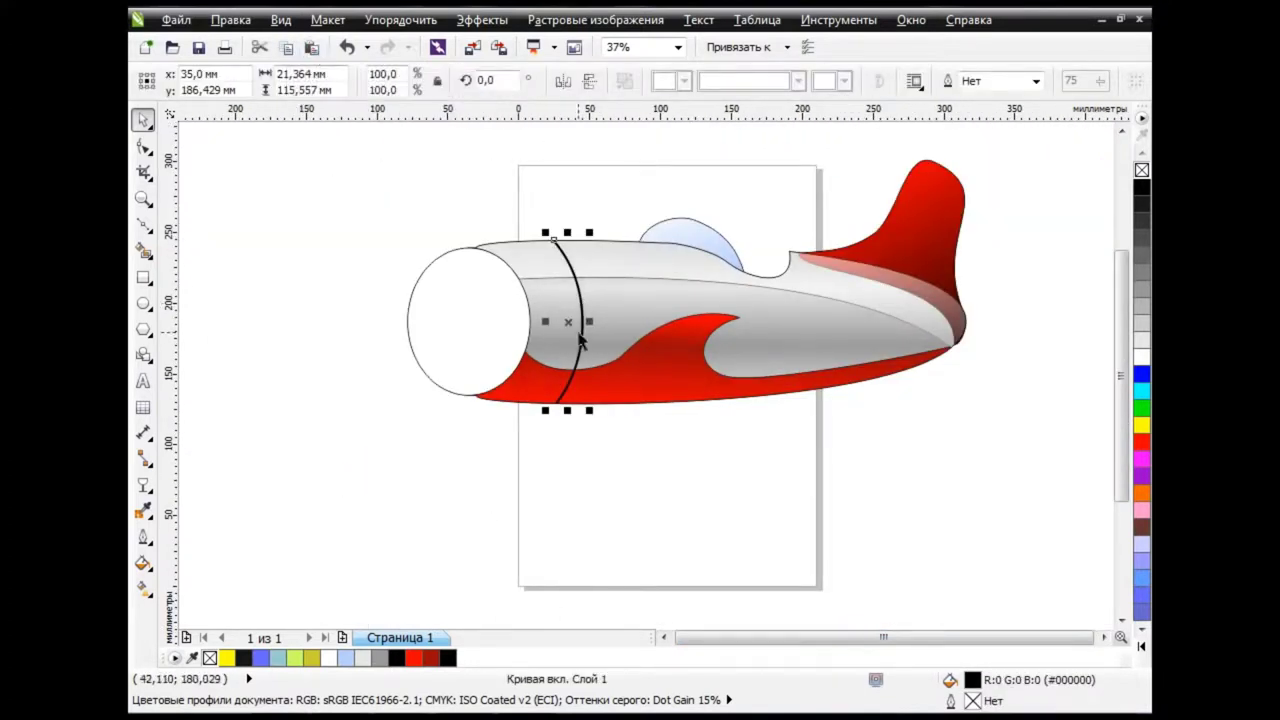
left_click_drag(567, 320, 706, 320)
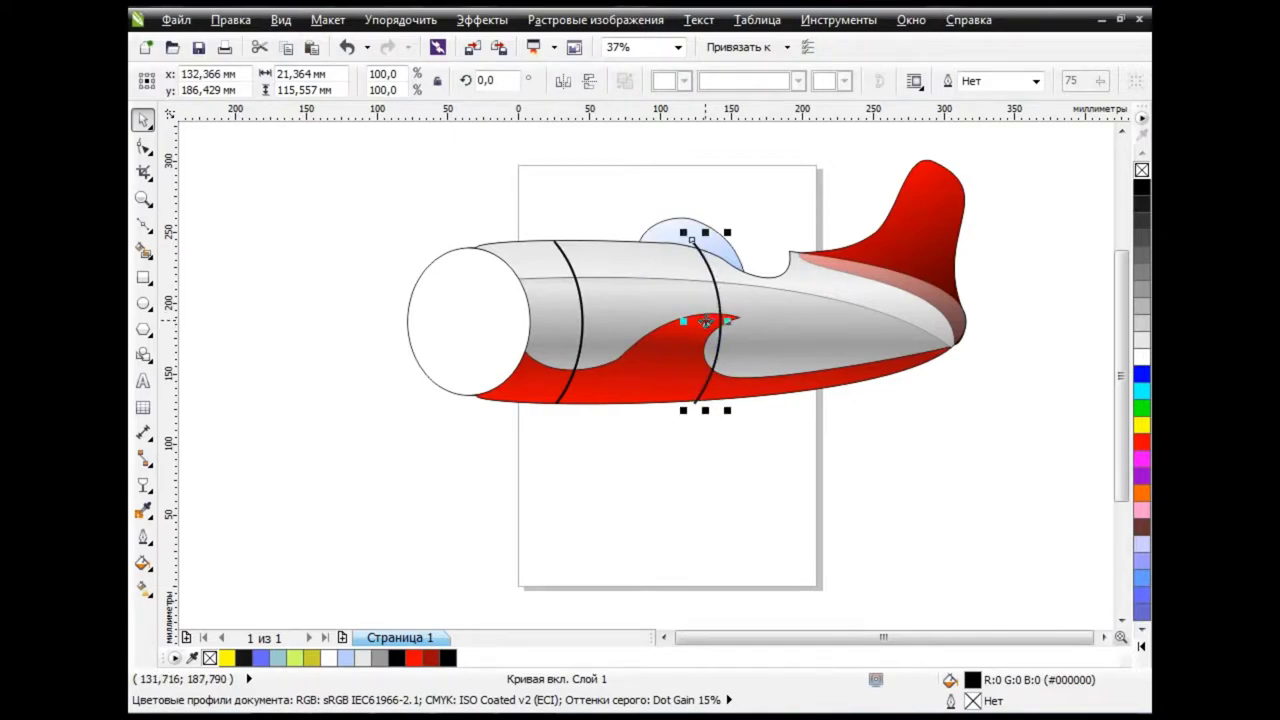
scroll(717, 256, "up", 1)
scroll(590, 262, "up", 1)
Reshape the copied band's top nodes so it tapers down to the fuselage edge
key("F10")
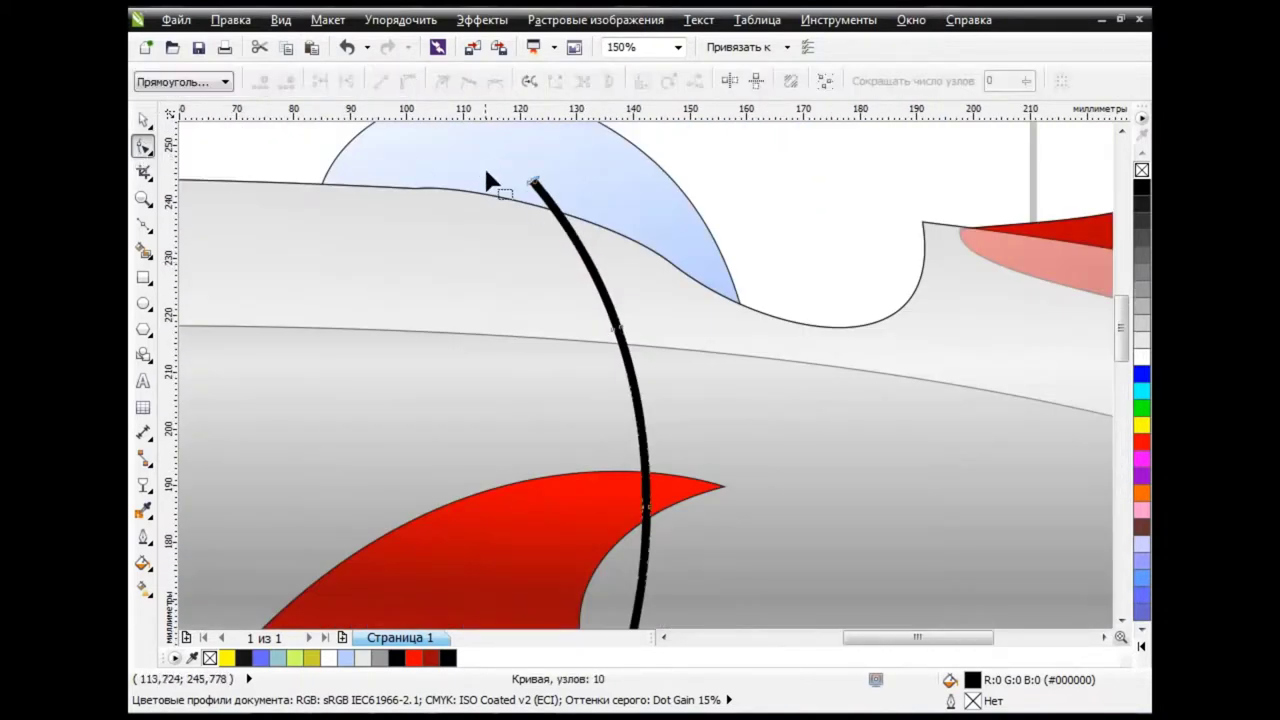
scroll(483, 164, "up", 1)
scroll(600, 225, "up", 1)
left_click_drag(524, 193, 656, 289)
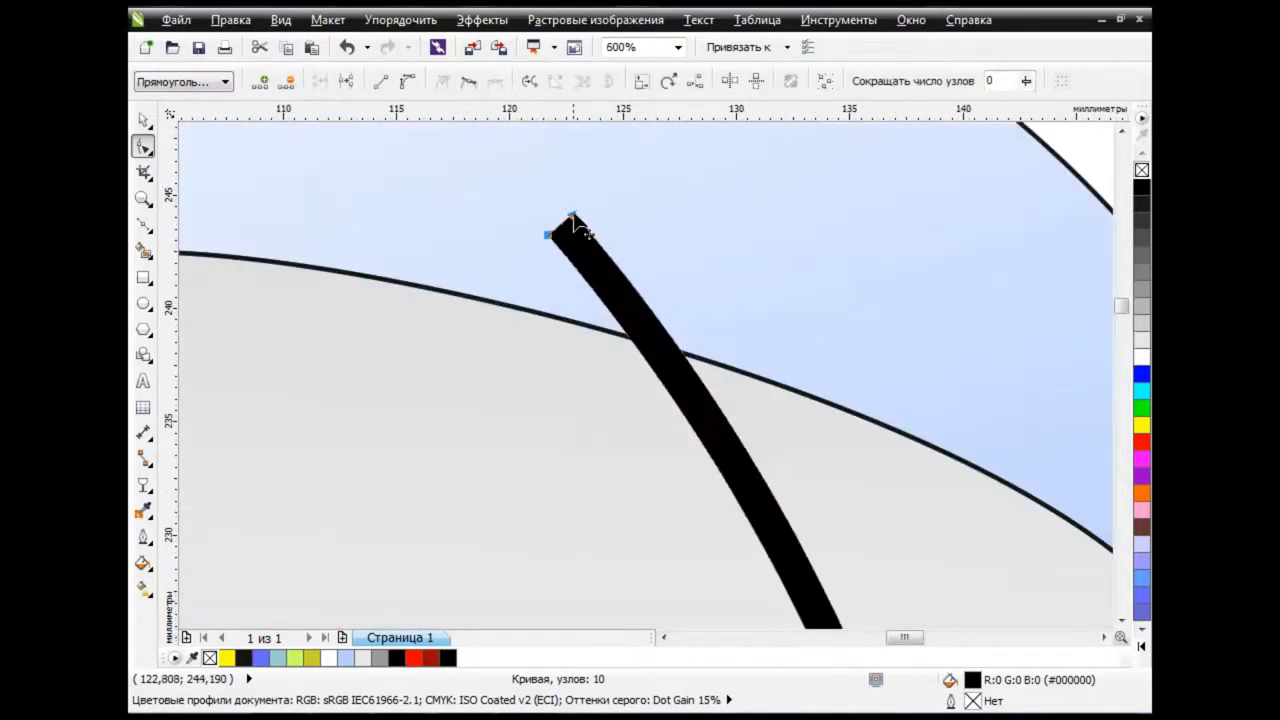
double_click(684, 356)
key("Delete")
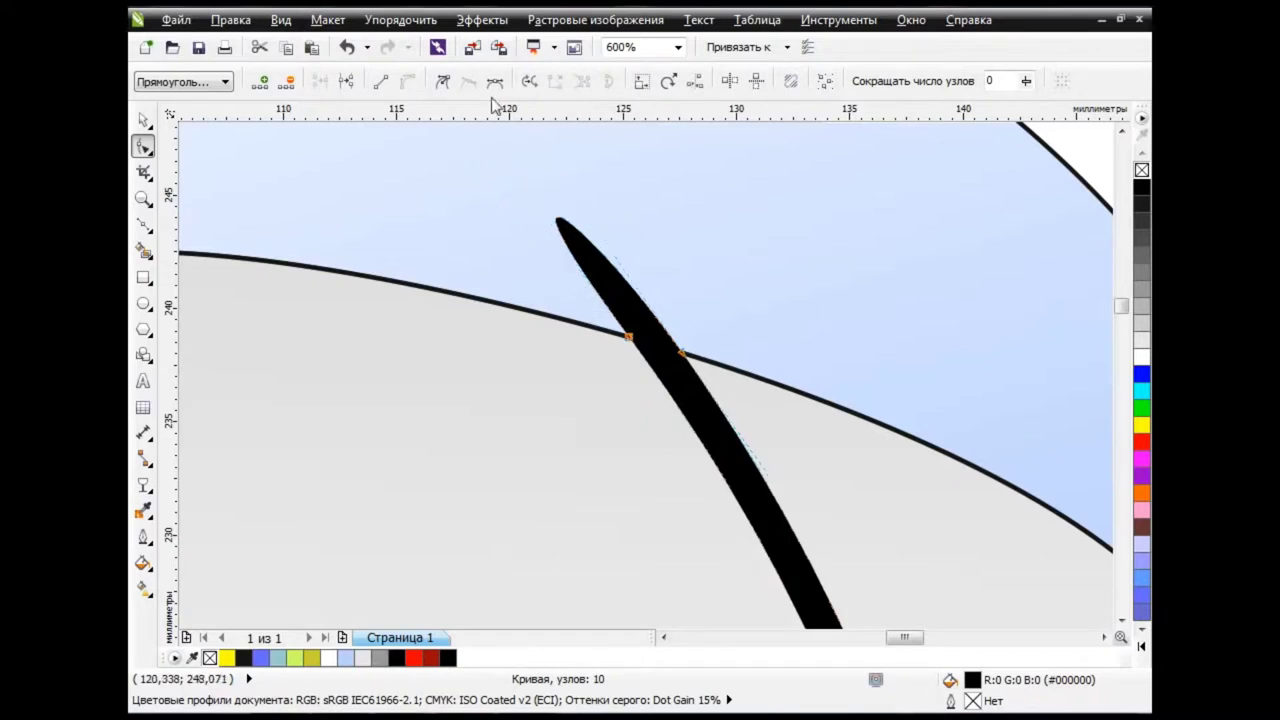
left_click(637, 343)
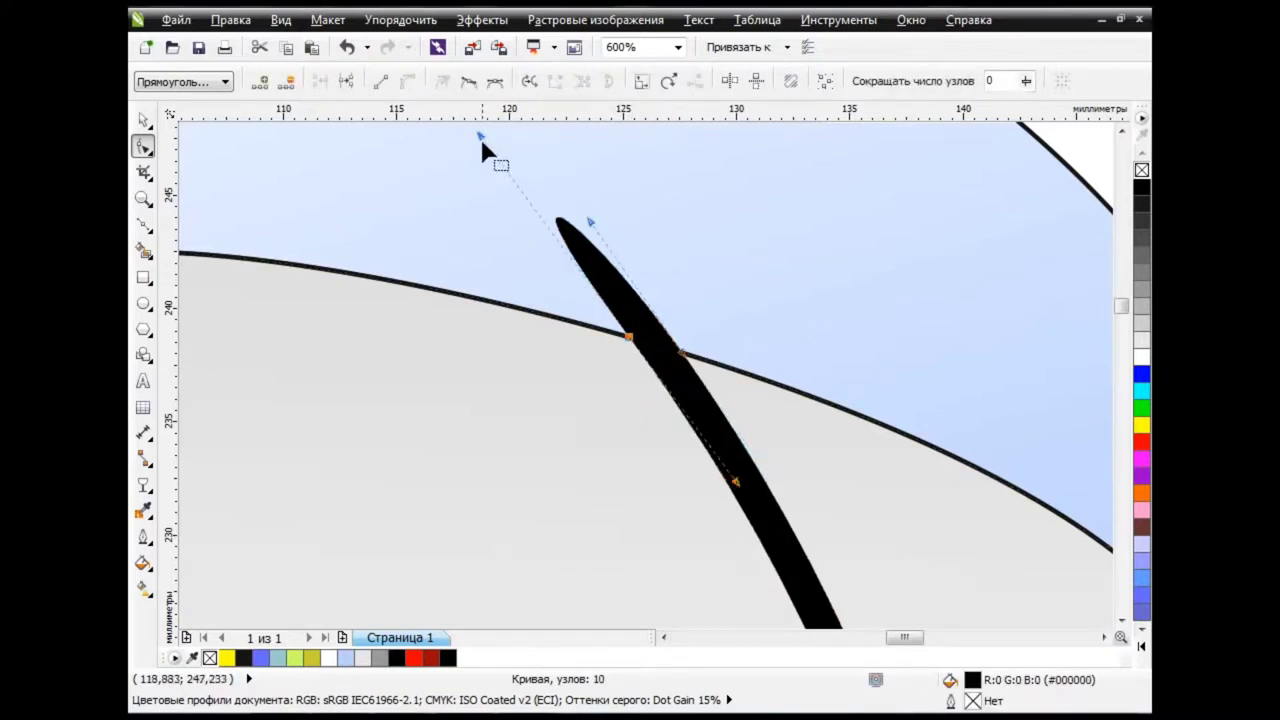
mouse_move(556, 218)
left_mouse_down()
mouse_move(594, 220)
mouse_move(733, 440)
left_mouse_up()
scroll(1049, 333, "up", 5)
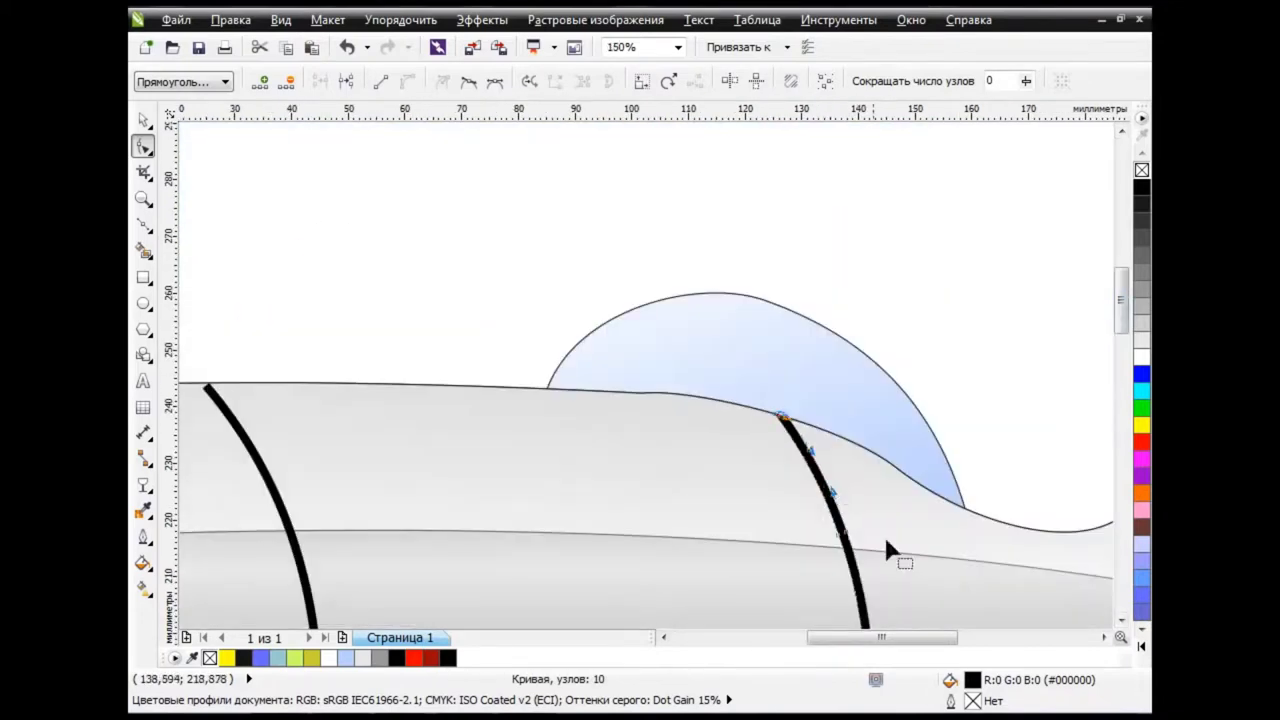
scroll(878, 342, "up", 1)
scroll(850, 540, "right", 3)
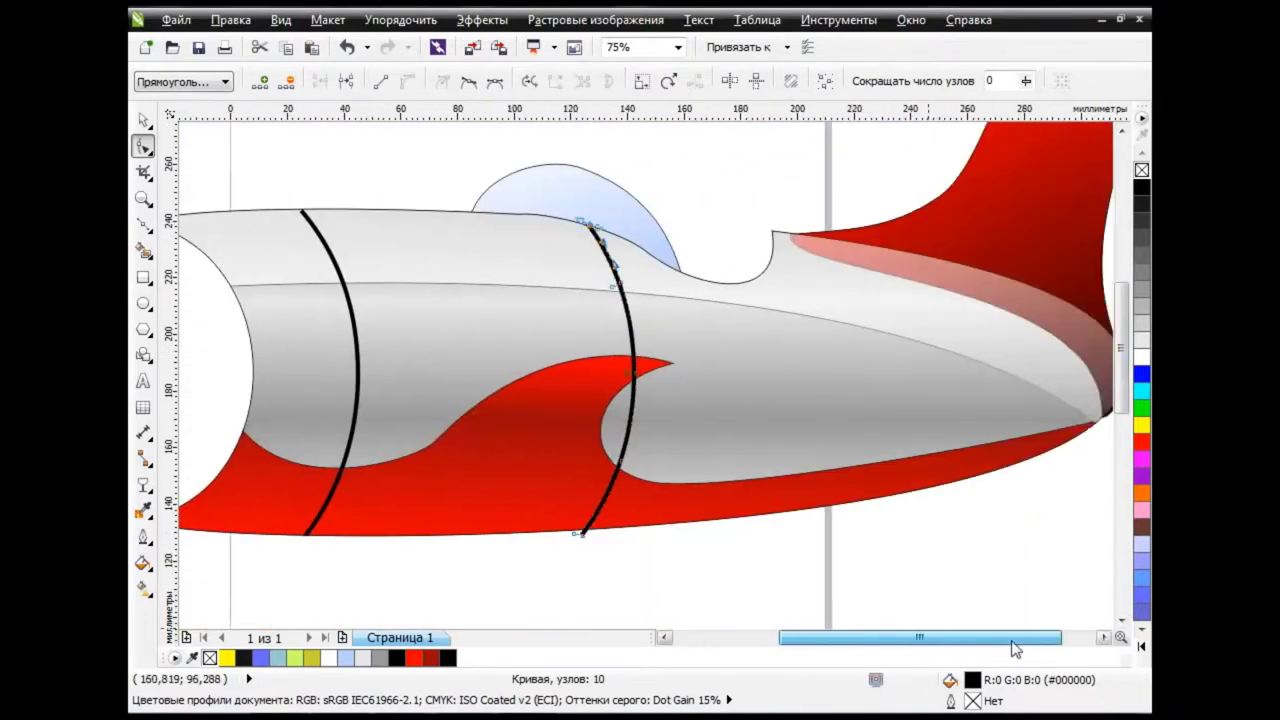
scroll(785, 478, "left", 1)
key("space")
left_click(844, 586)
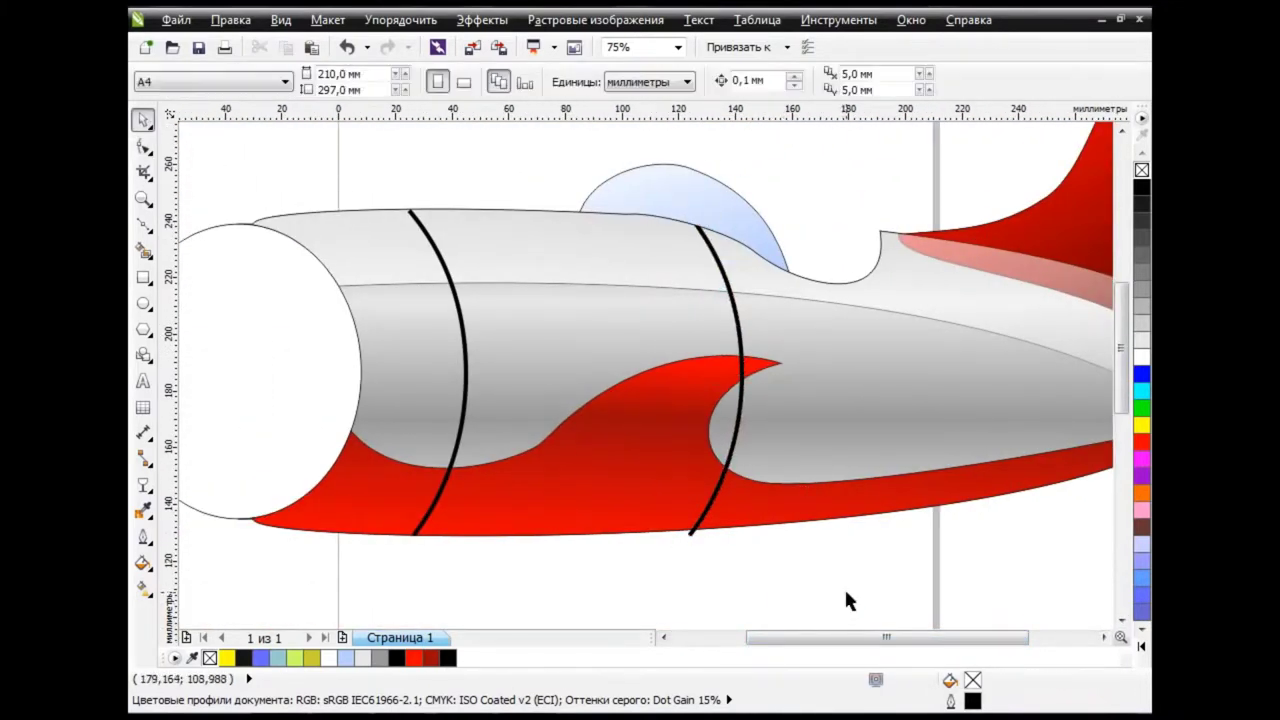
Copy and paste another seam band and move it near the tail
scroll(752, 555, "down", 1)
scroll(752, 555, "right", 1)
left_click(634, 460)
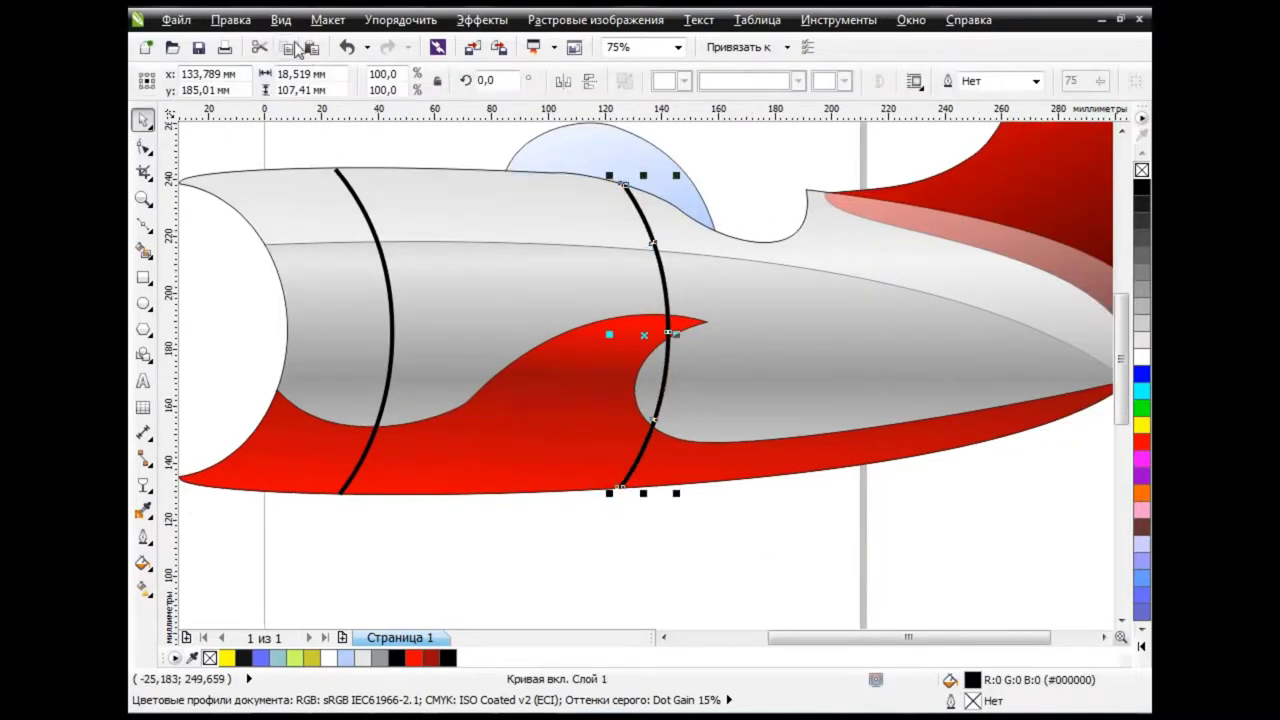
left_click(311, 48)
left_click_drag(364, 330, 920, 334)
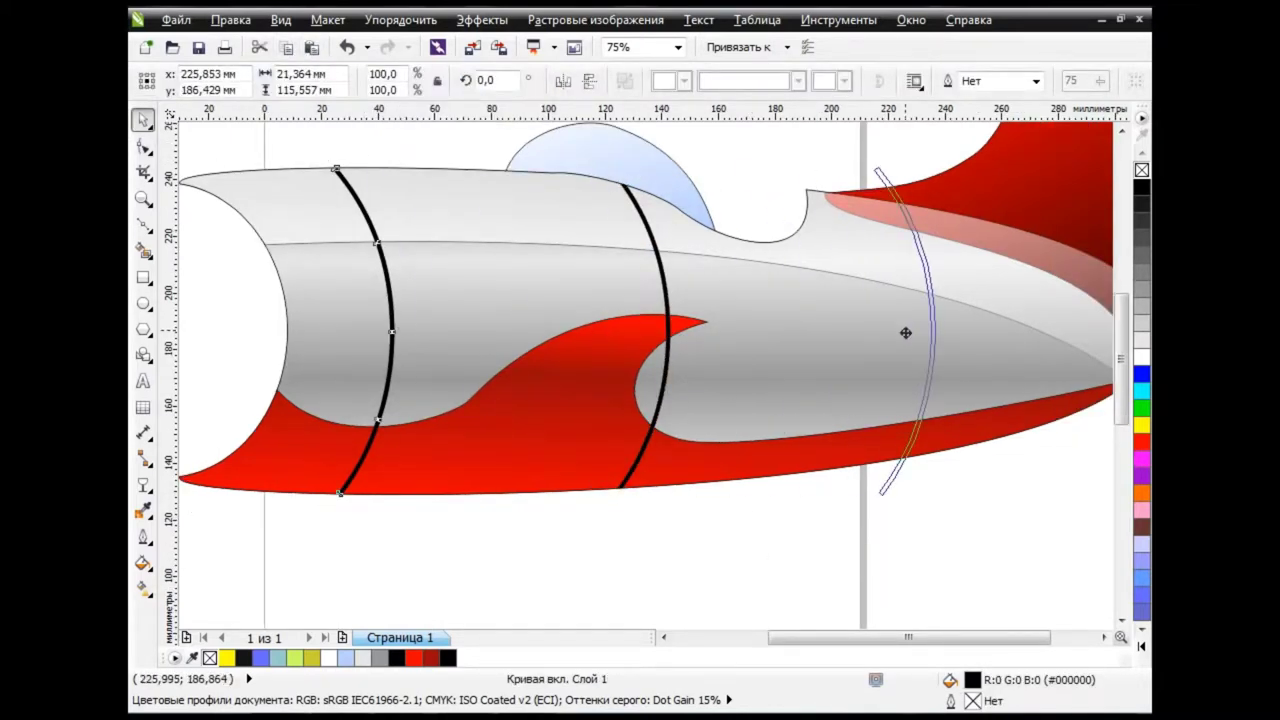
left_click_drag(1000, 637, 1043, 648)
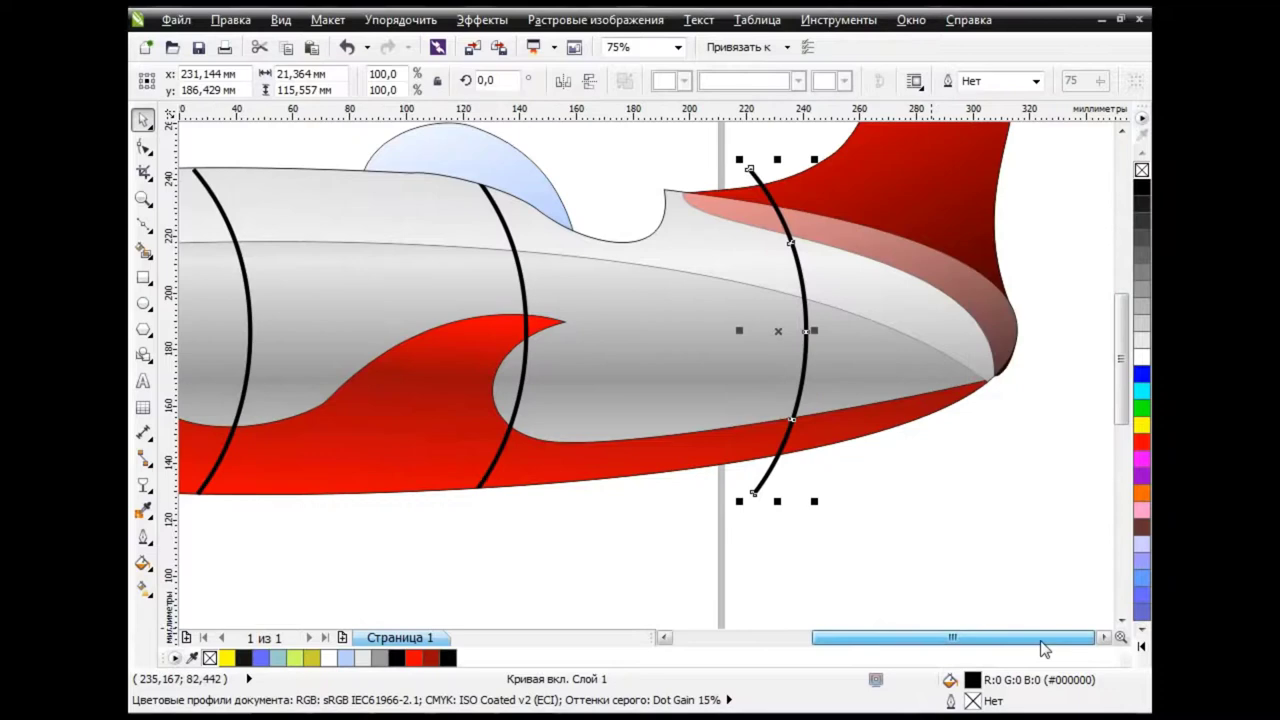
left_click(767, 478)
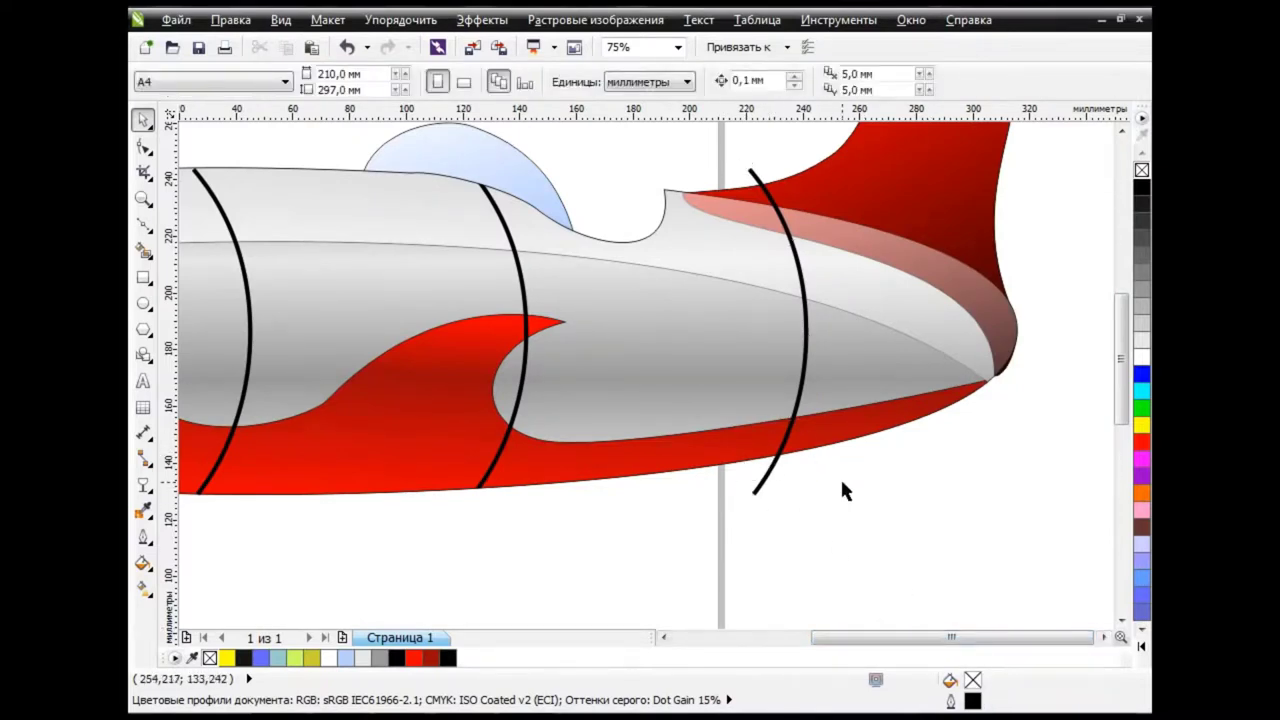
scroll(755, 470, "up", 5)
Erase the tail band's lower end and tip with the Eraser tool
left_click(143, 172)
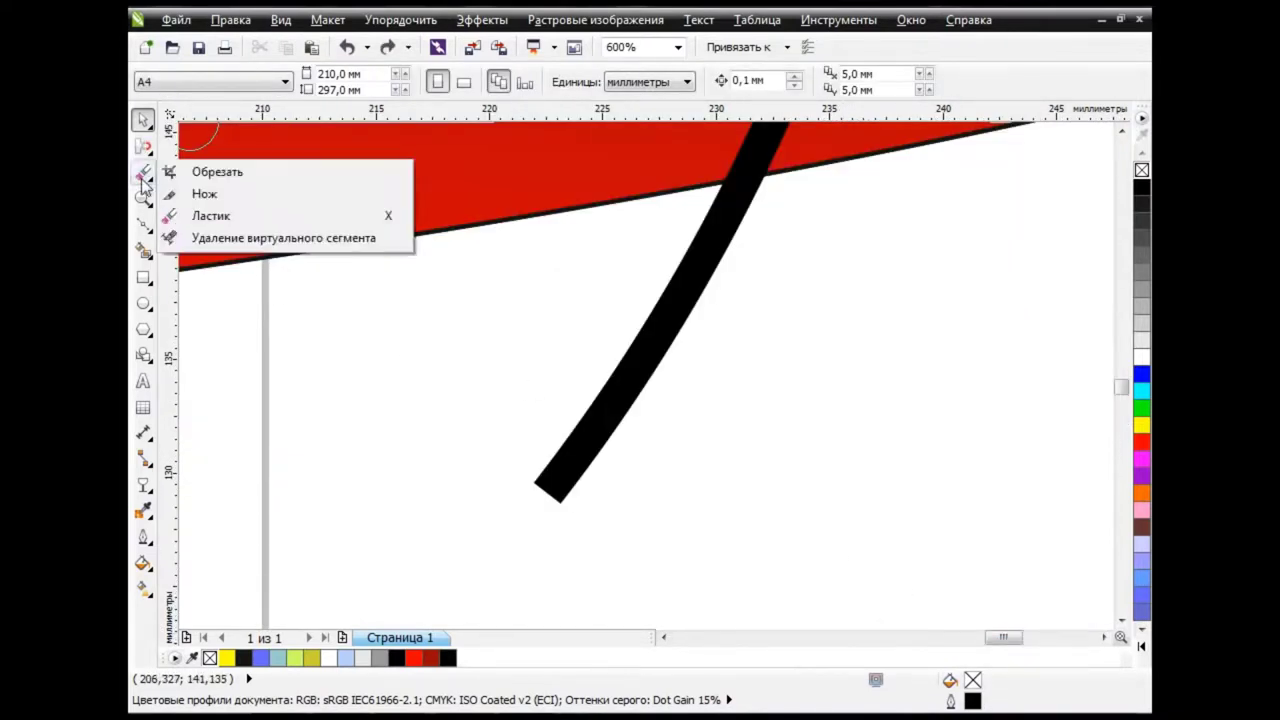
left_click(247, 215)
left_click(555, 480)
left_click(777, 403)
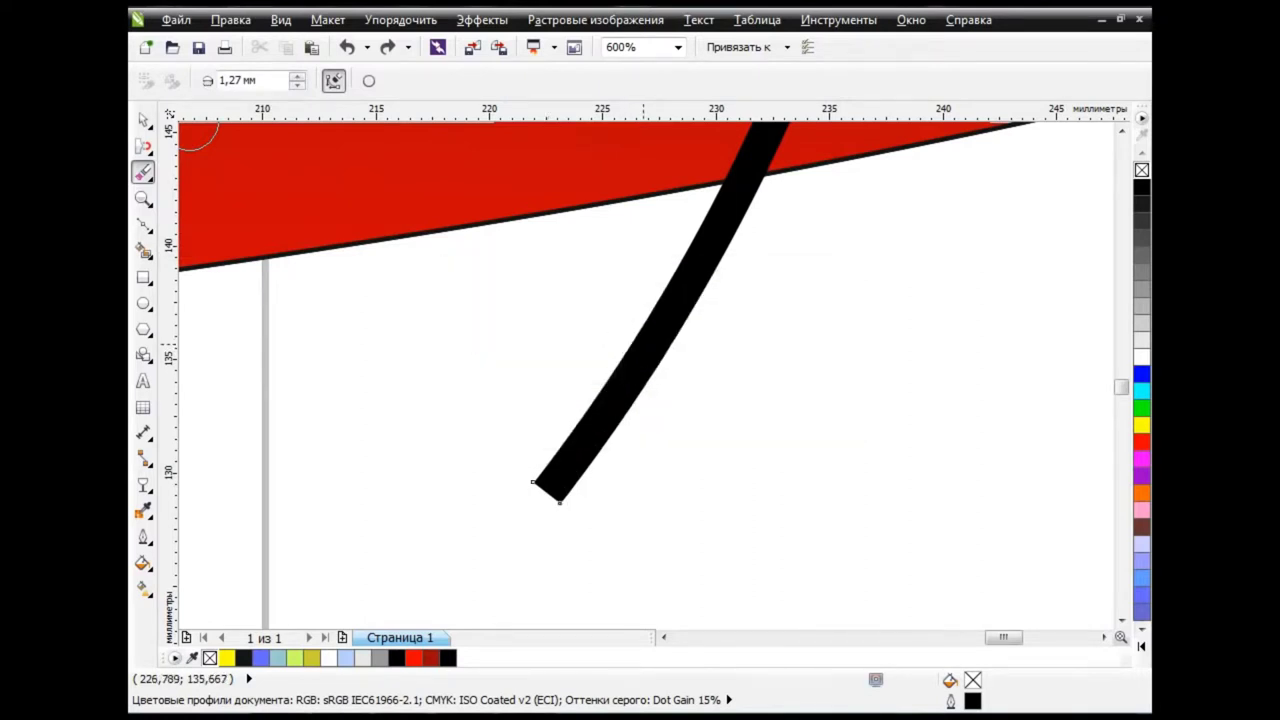
left_click_drag(543, 494, 738, 214)
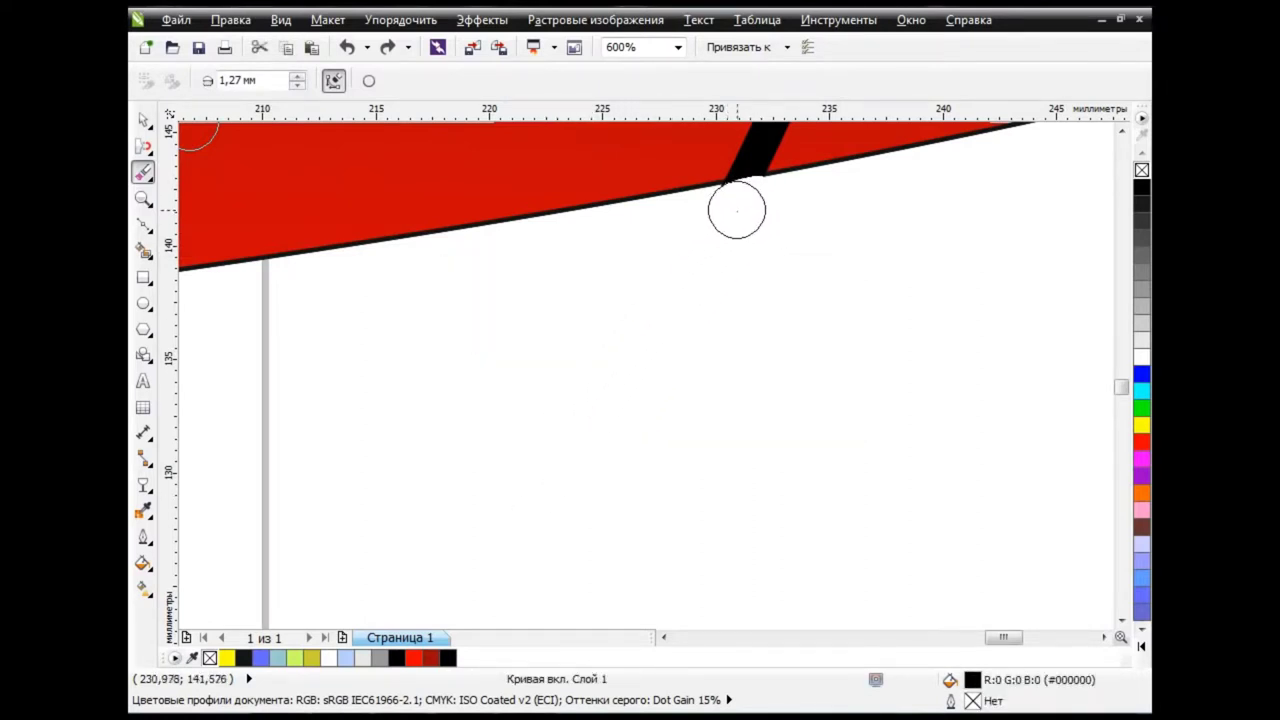
left_click_drag(738, 214, 748, 200)
left_click_drag(1121, 387, 1121, 300)
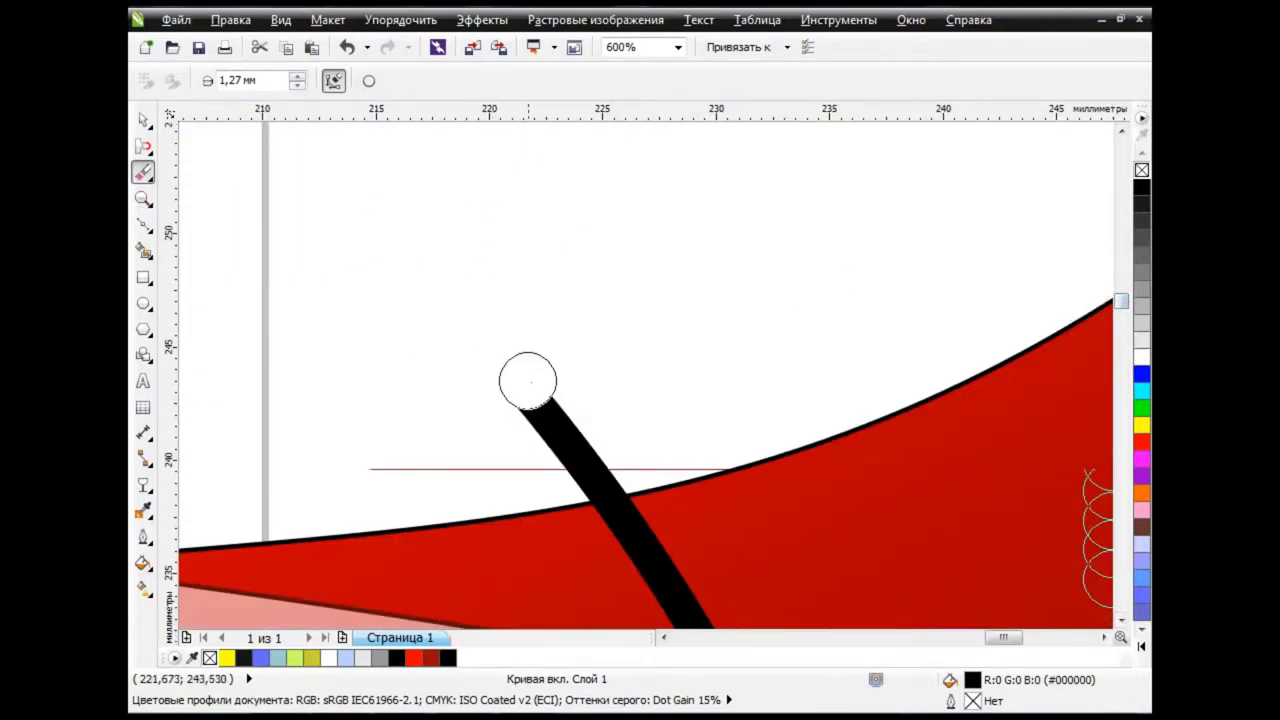
left_click_drag(528, 378, 614, 466)
key("space")
Erase the remaining black stroke top so it ends at the red tail edge
scroll(598, 420, "down", 2)
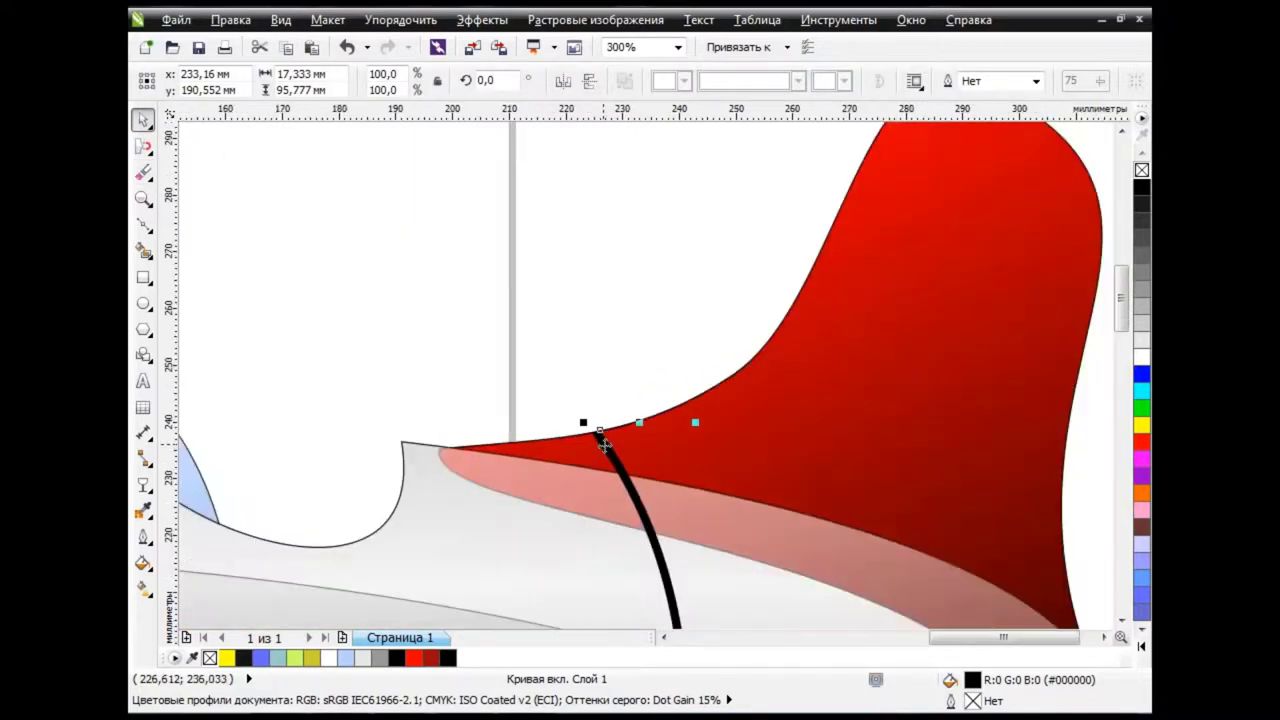
scroll(1090, 378, "down", 3)
scroll(603, 303, "up", 1)
key("x")
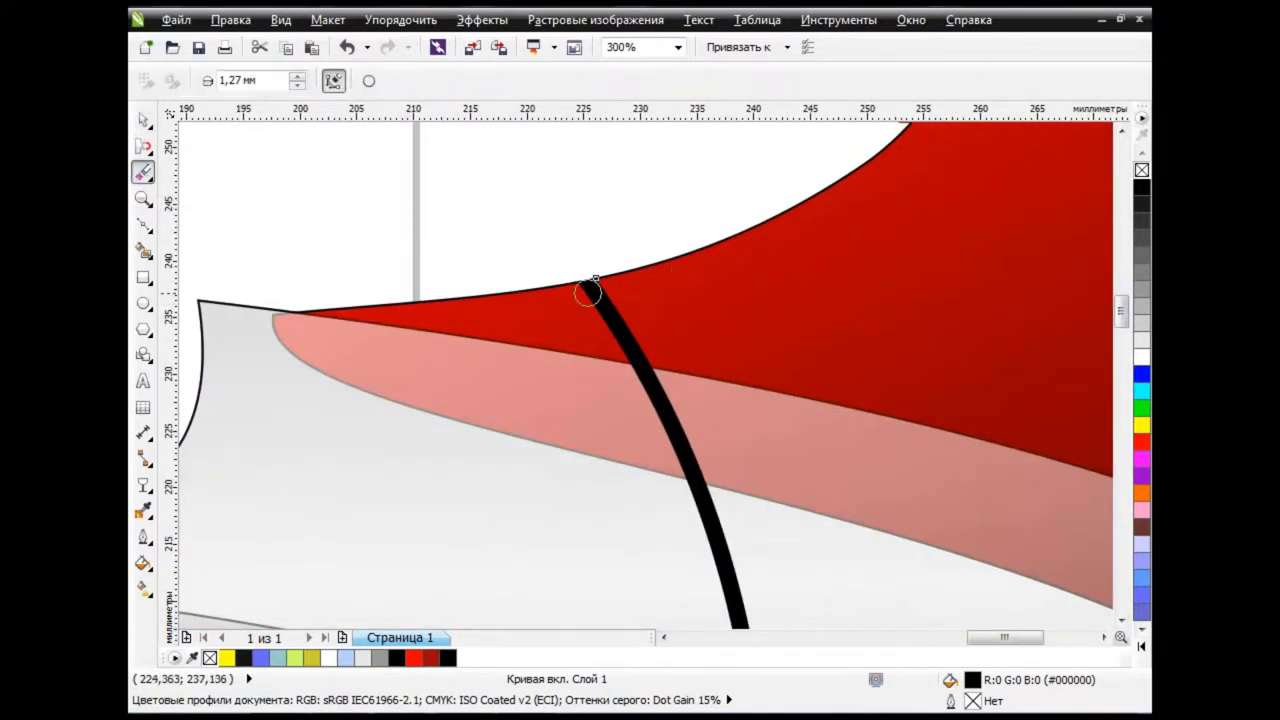
mouse_move(592, 289)
left_mouse_down()
mouse_move(633, 318)
mouse_move(670, 378)
left_mouse_up()
scroll(650, 345, "up", 2)
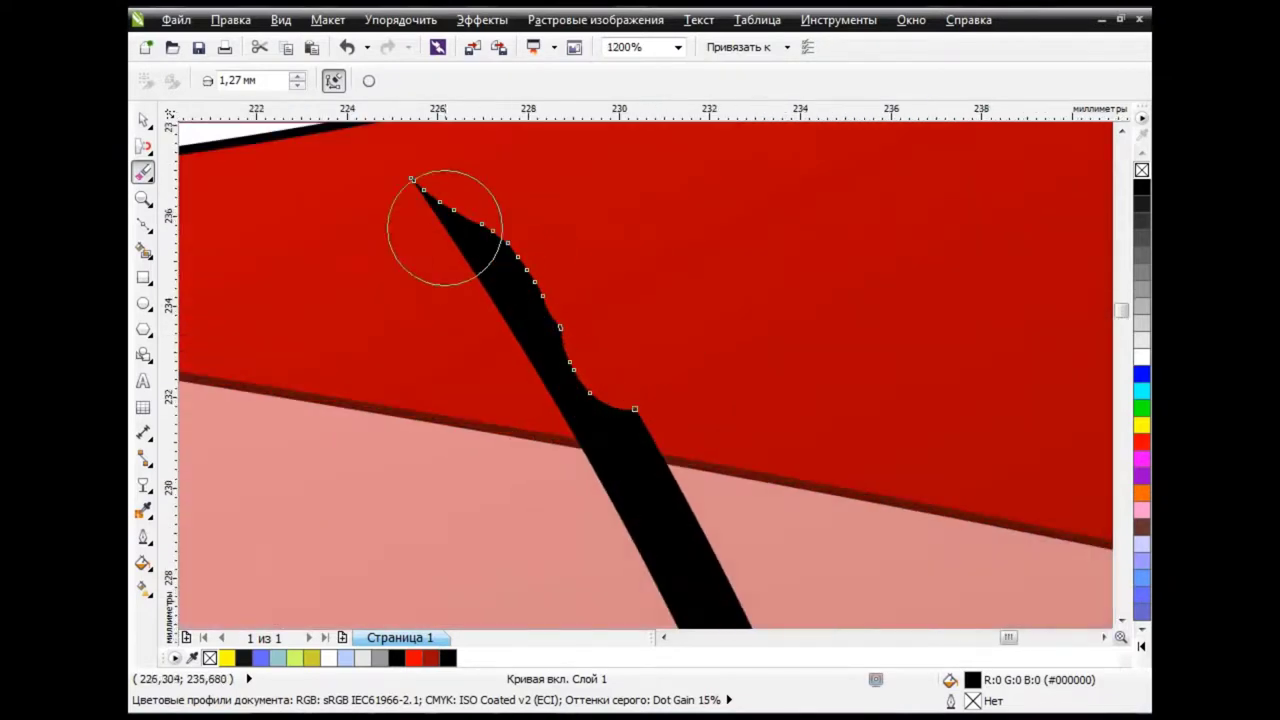
left_click_drag(415, 190, 657, 397)
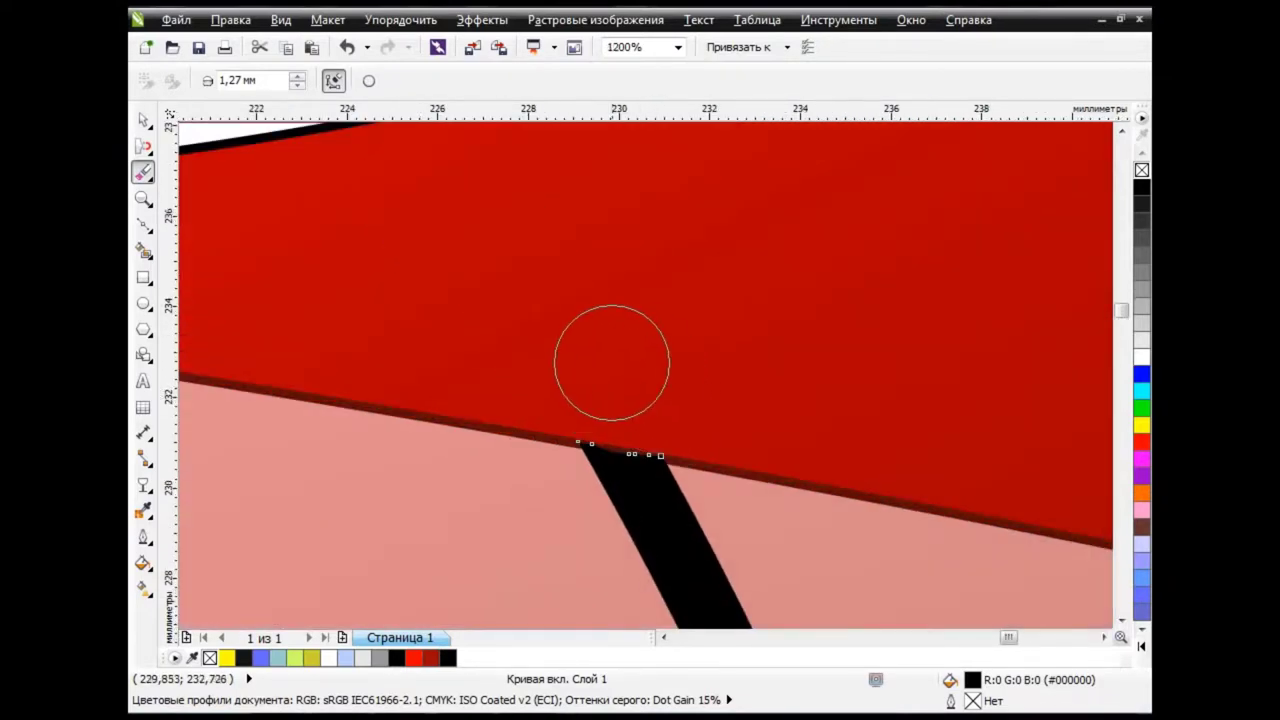
scroll(634, 460, "down", 3)
scroll(636, 493, "down", 2)
Draw two horizontal polylines: nose ring to first seam, and first seam to second seam
left_click(146, 122)
scroll(246, 560, "up", 1)
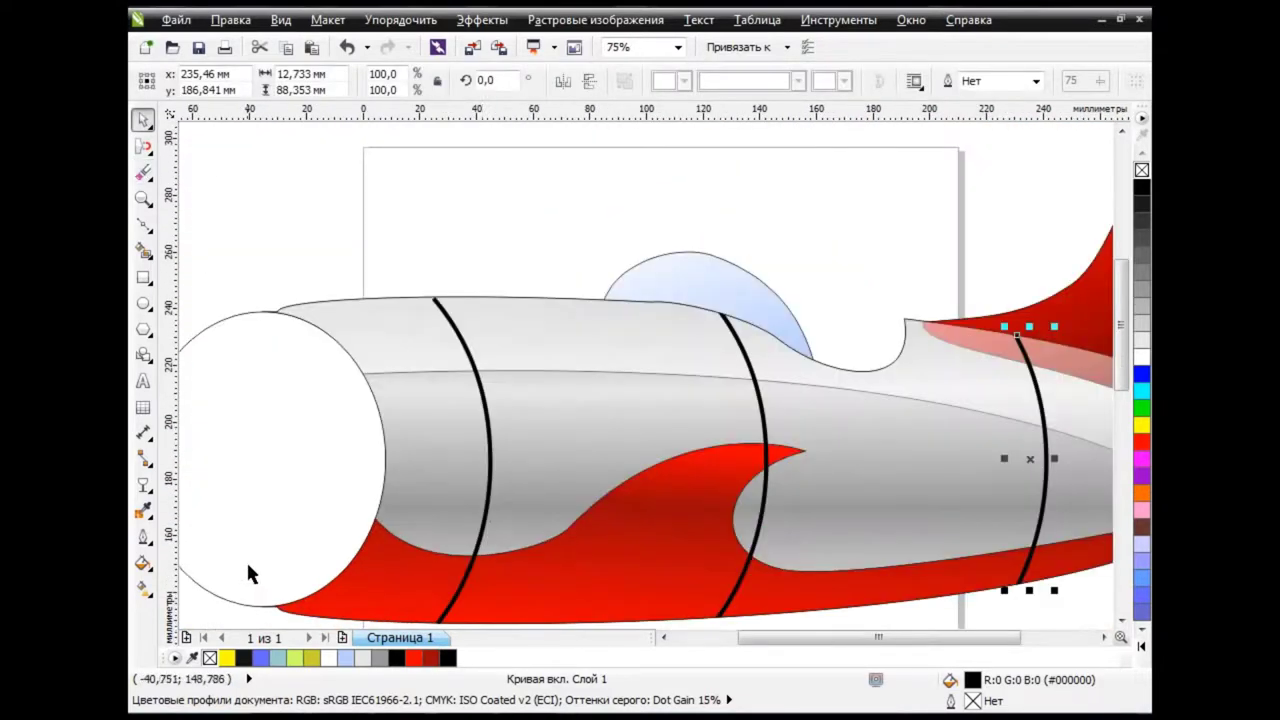
scroll(246, 560, "down", 1)
scroll(600, 400, "down", 2)
left_click(838, 488)
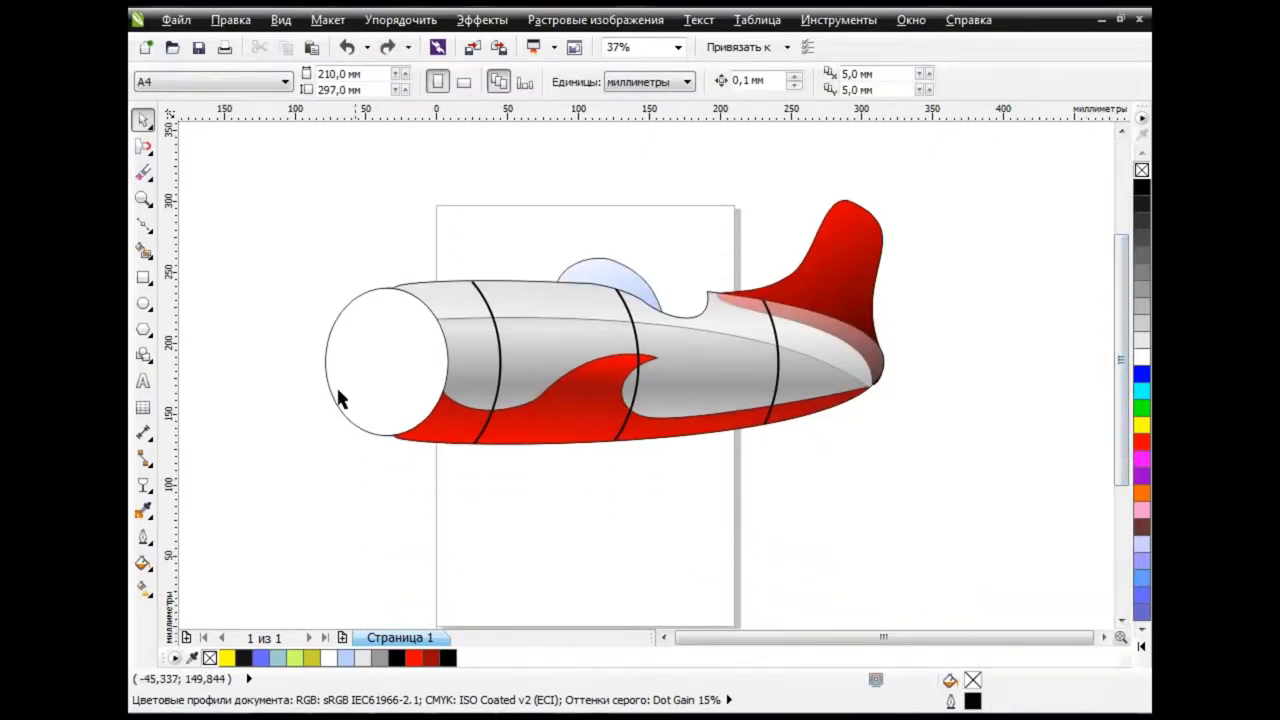
left_click(146, 226)
left_click(195, 351)
scroll(465, 400, "up", 1)
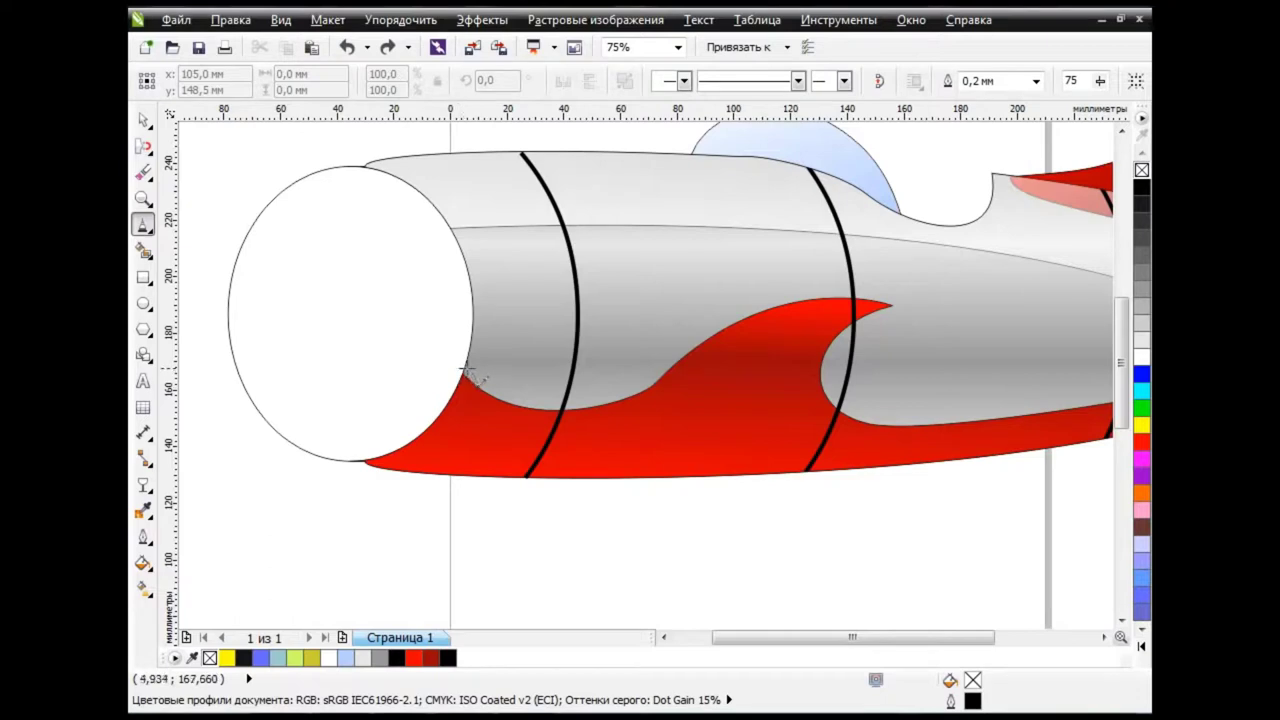
left_click(466, 370)
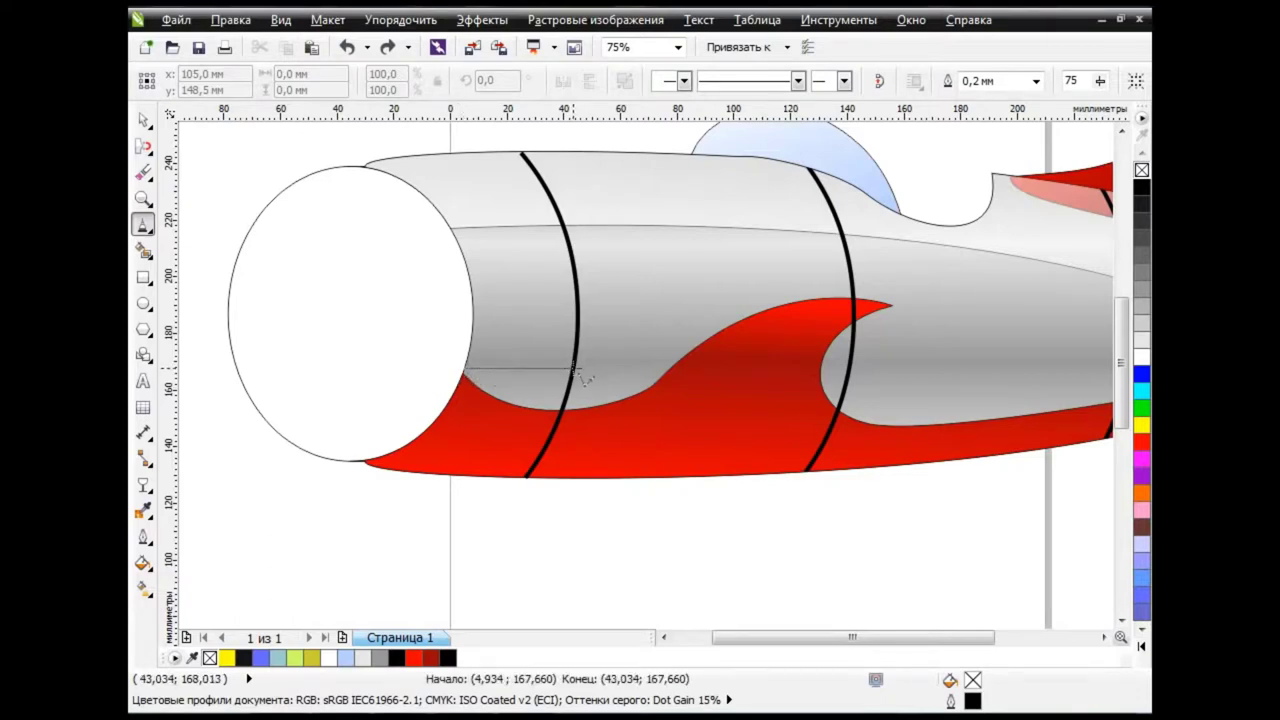
double_click(578, 370)
left_click(579, 306)
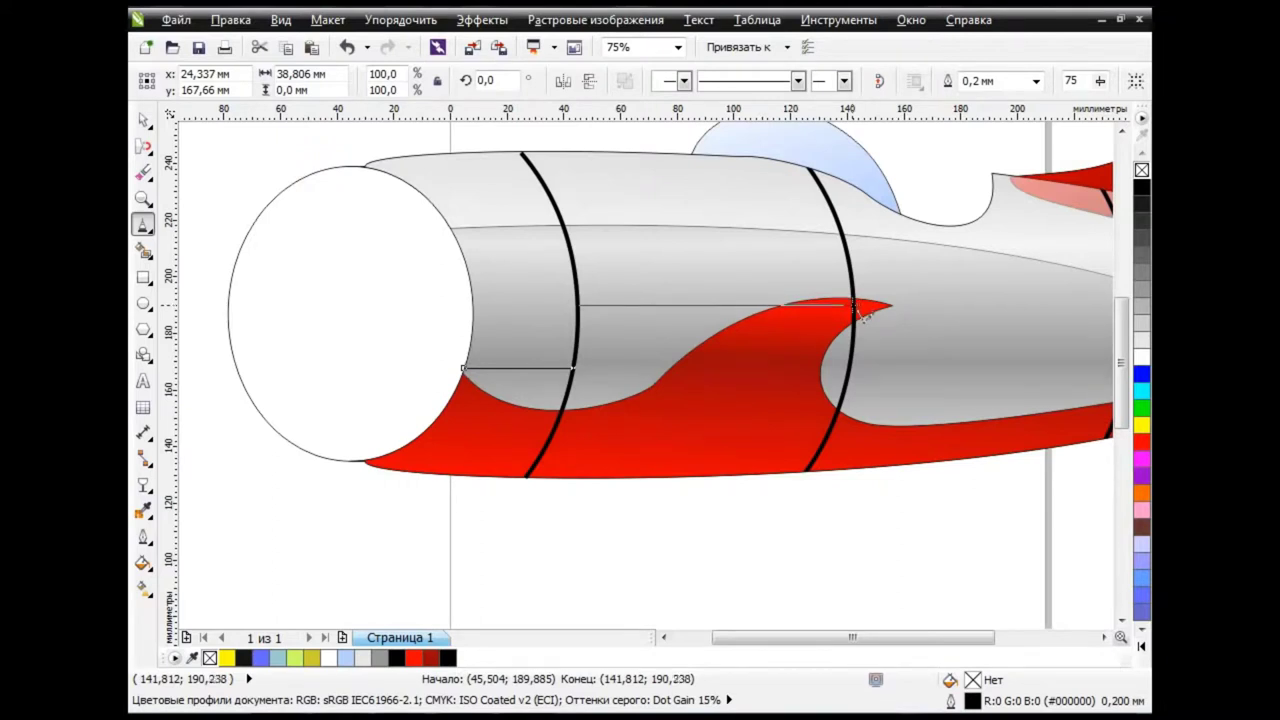
double_click(855, 305)
Give both lines a 1.5 mm outline and convert their outlines to objects
key("space")
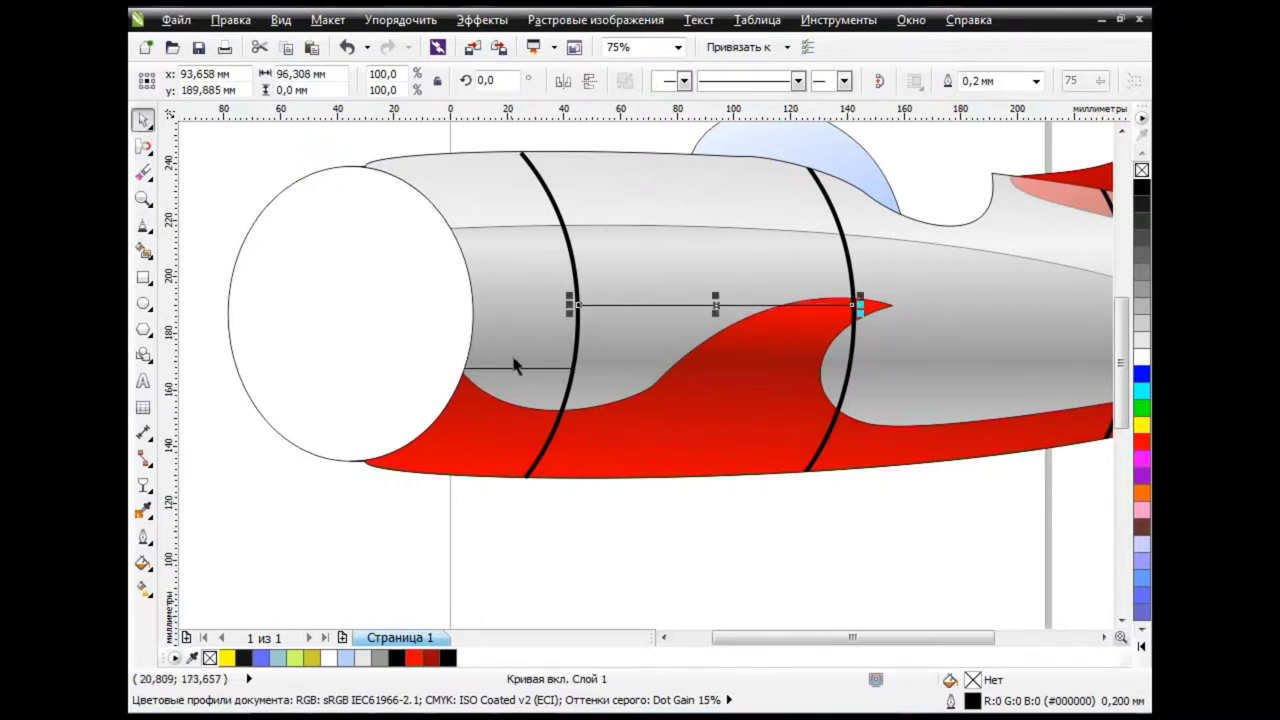
left_click(533, 370)
left_click(620, 306, "shift")
left_click(143, 537)
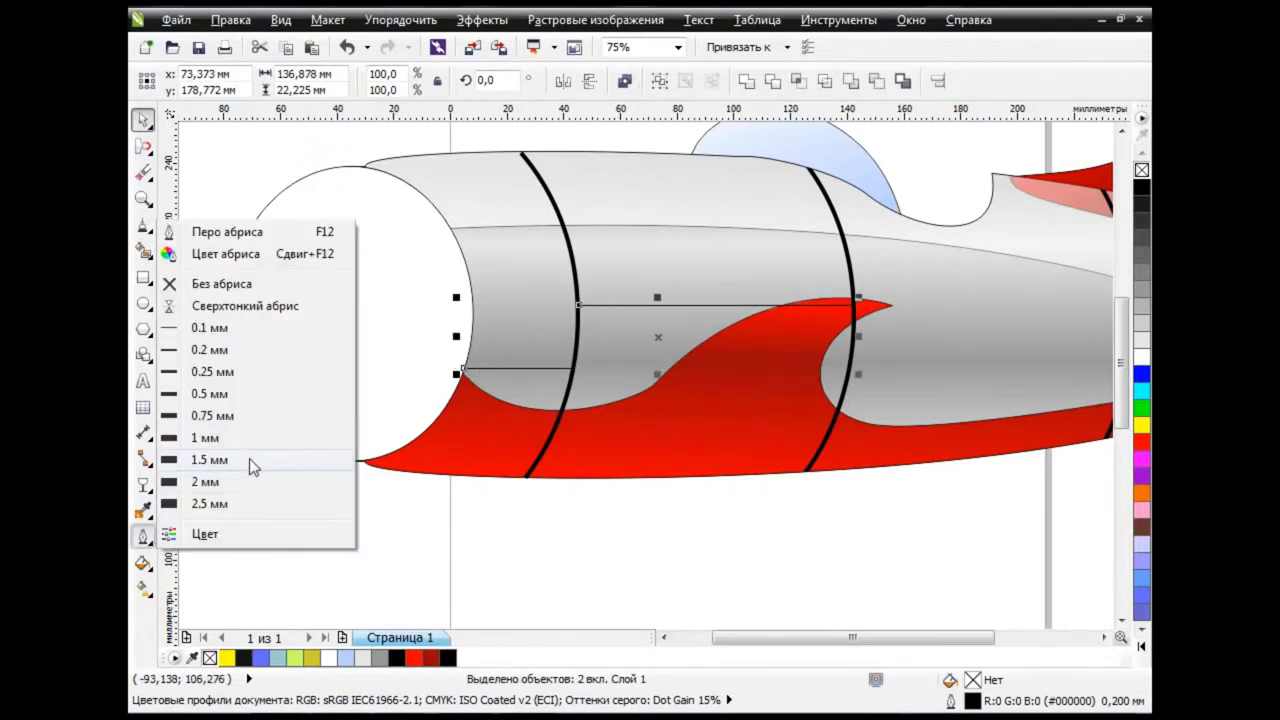
left_click(251, 459)
left_click(396, 22)
left_click(524, 404)
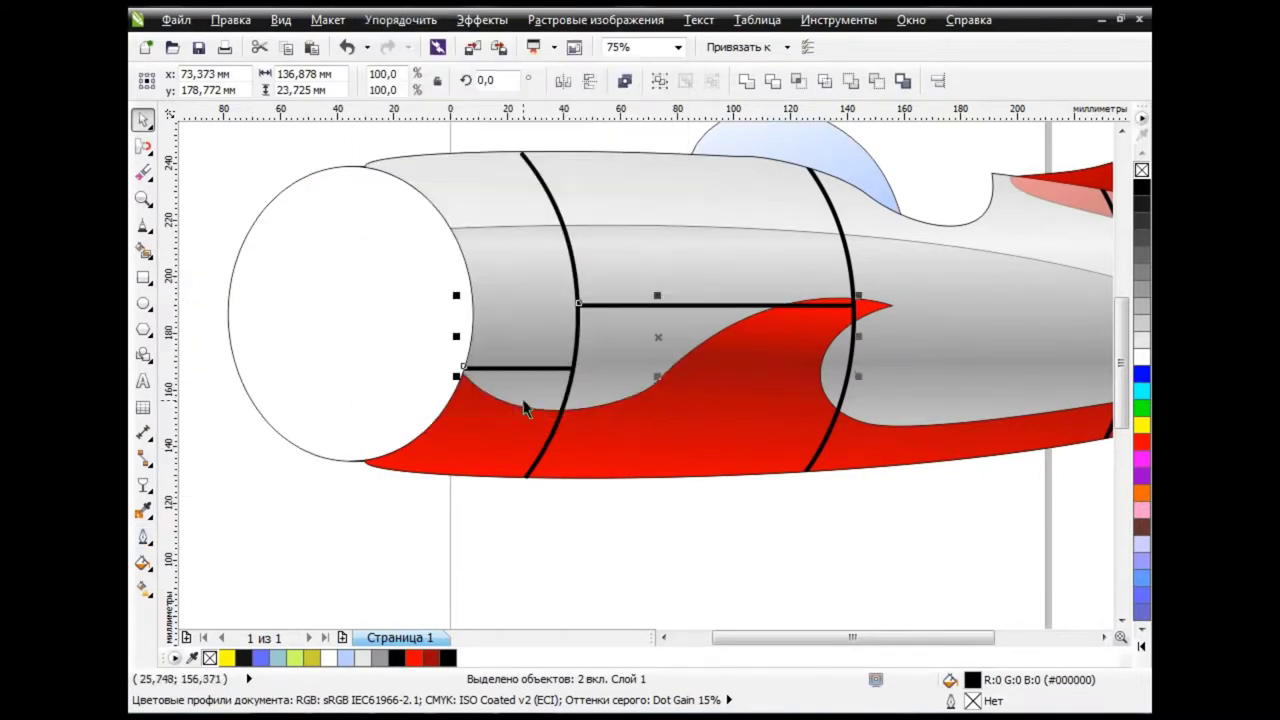
left_click(702, 523)
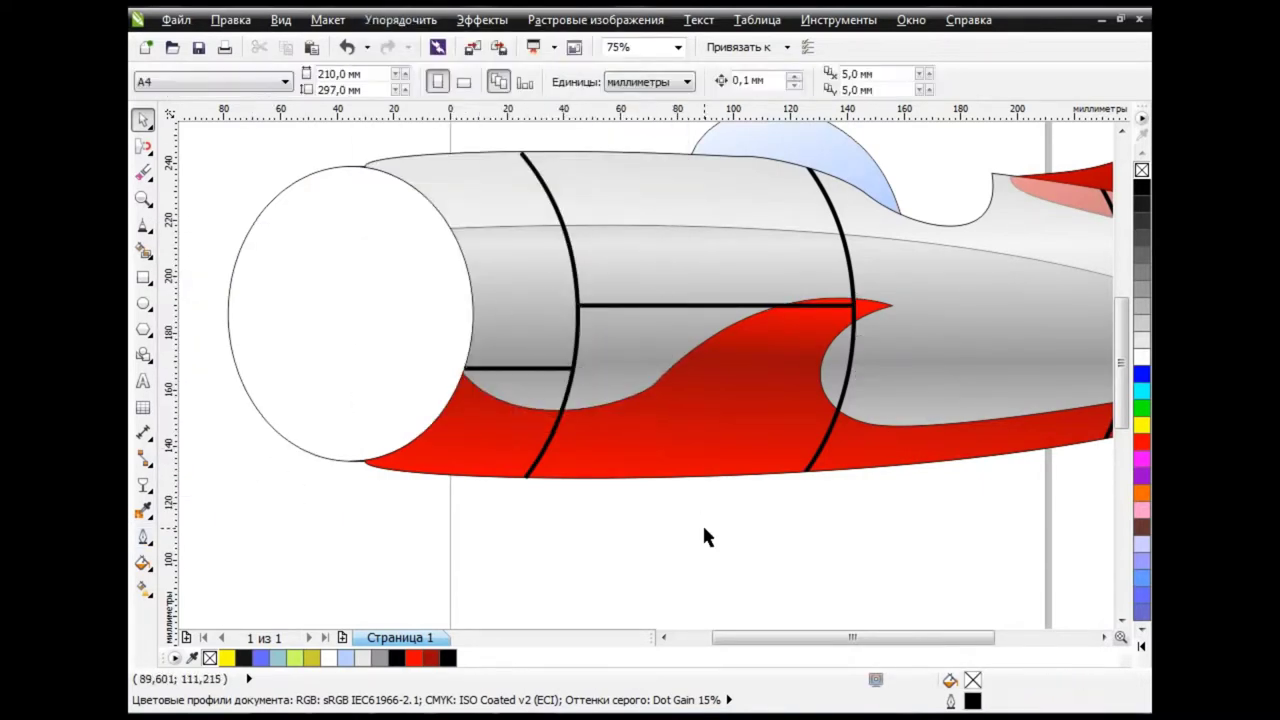
scroll(662, 300, "down", 2)
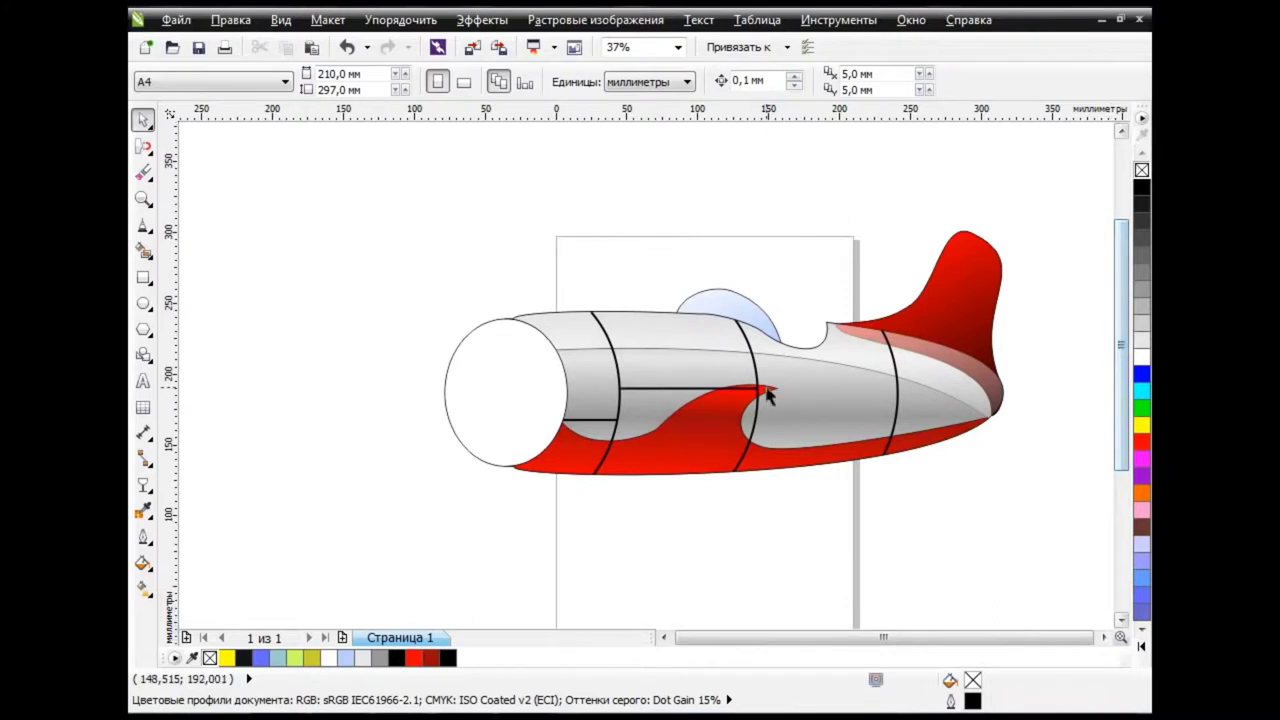
Draw a bent freehand line down from the fin tip and nudge its top node onto the fin edge
left_click(1104, 637)
scroll(648, 322, "up", 3)
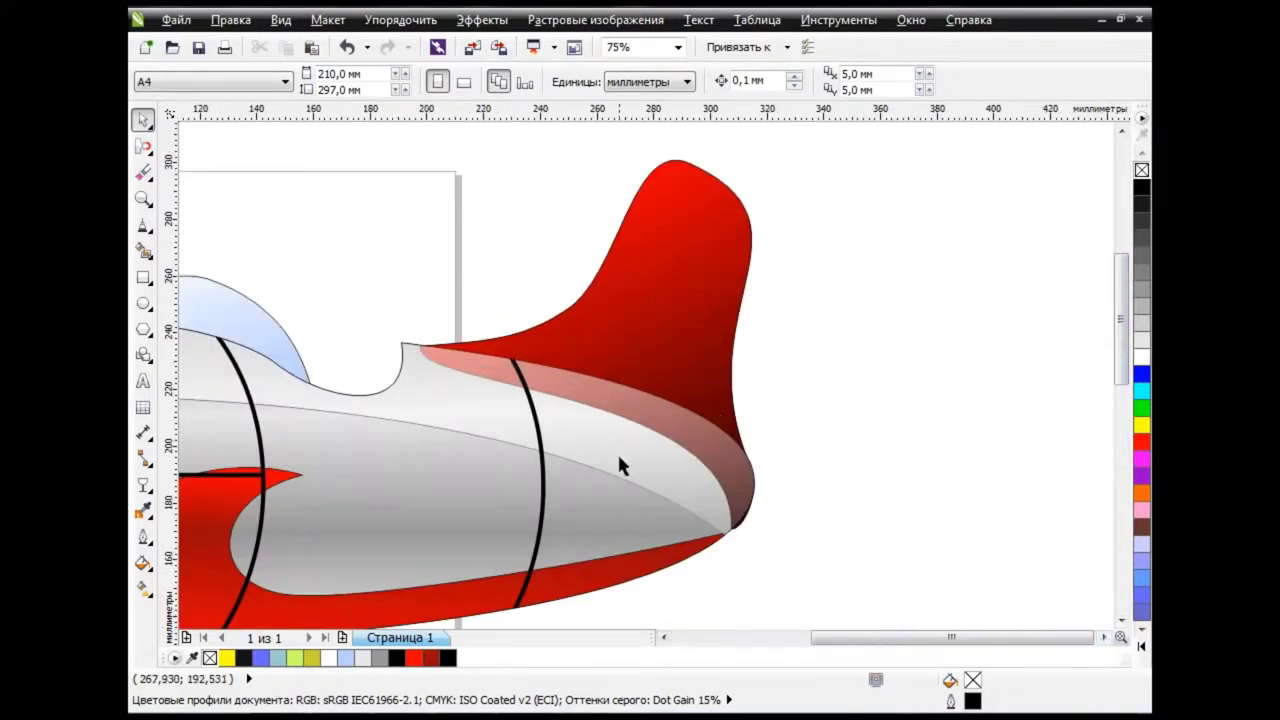
left_click(143, 225)
left_click(200, 370)
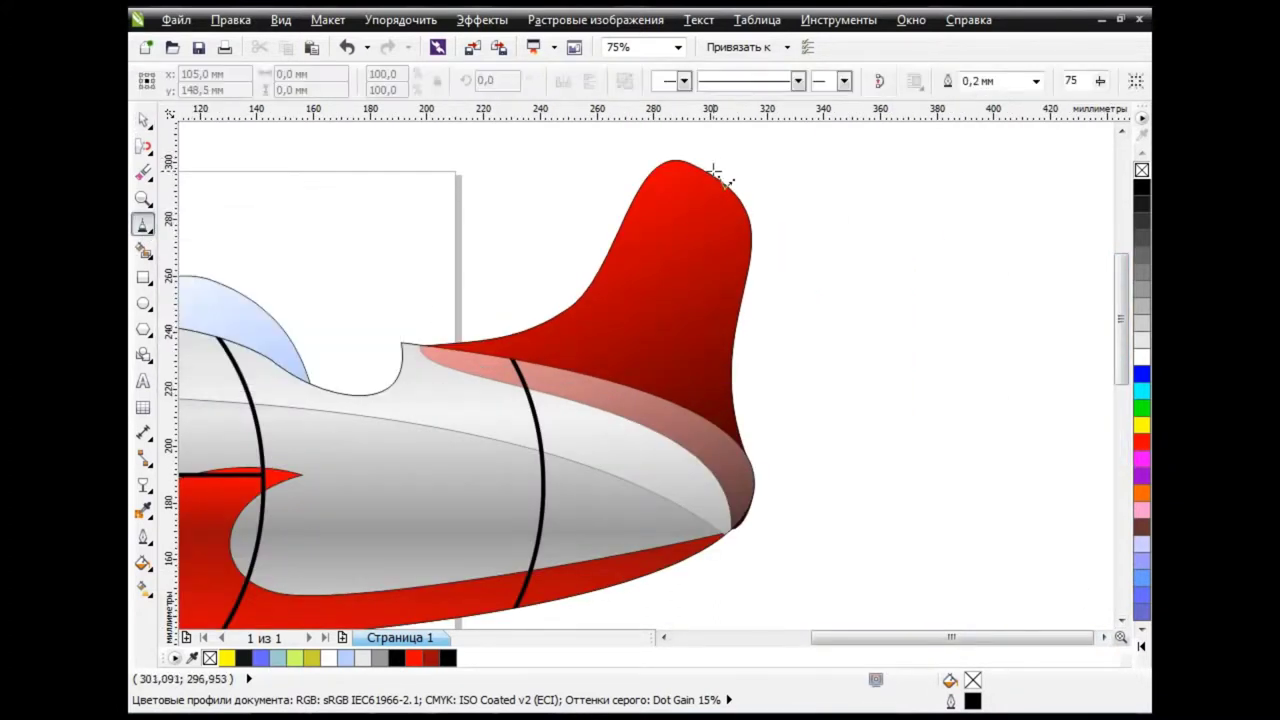
left_click_drag(713, 172, 740, 393)
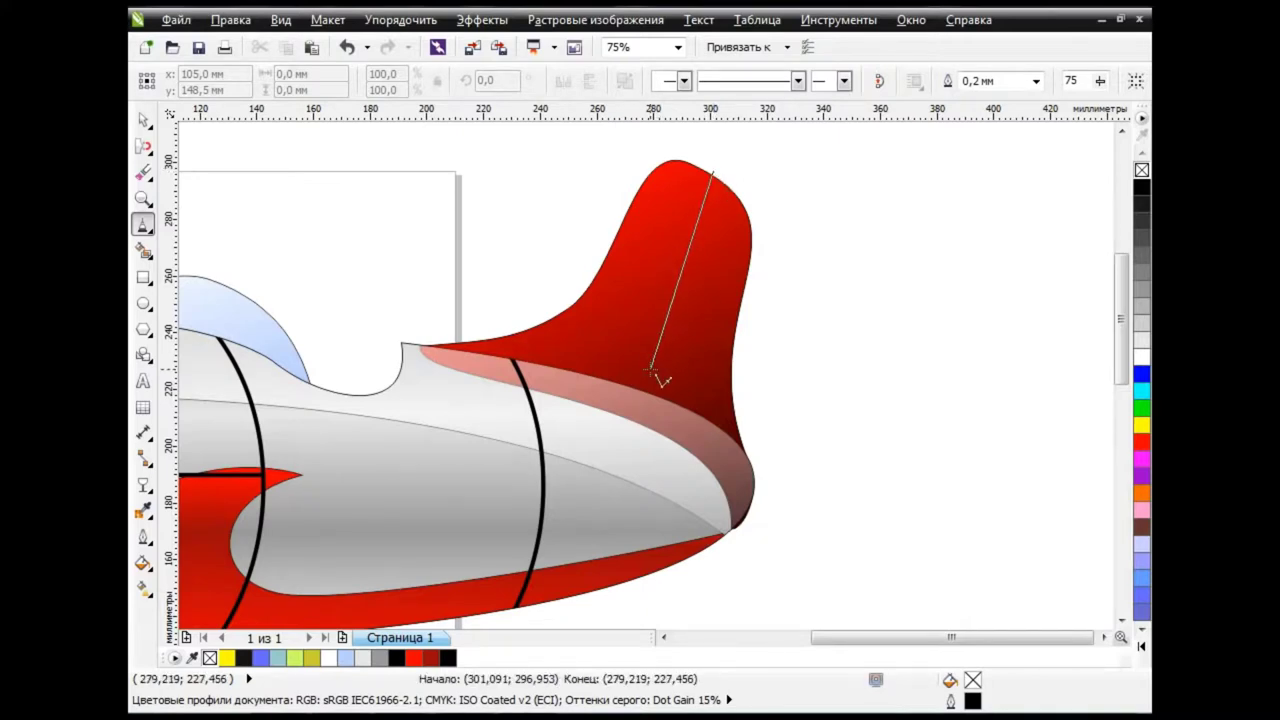
left_click(736, 386)
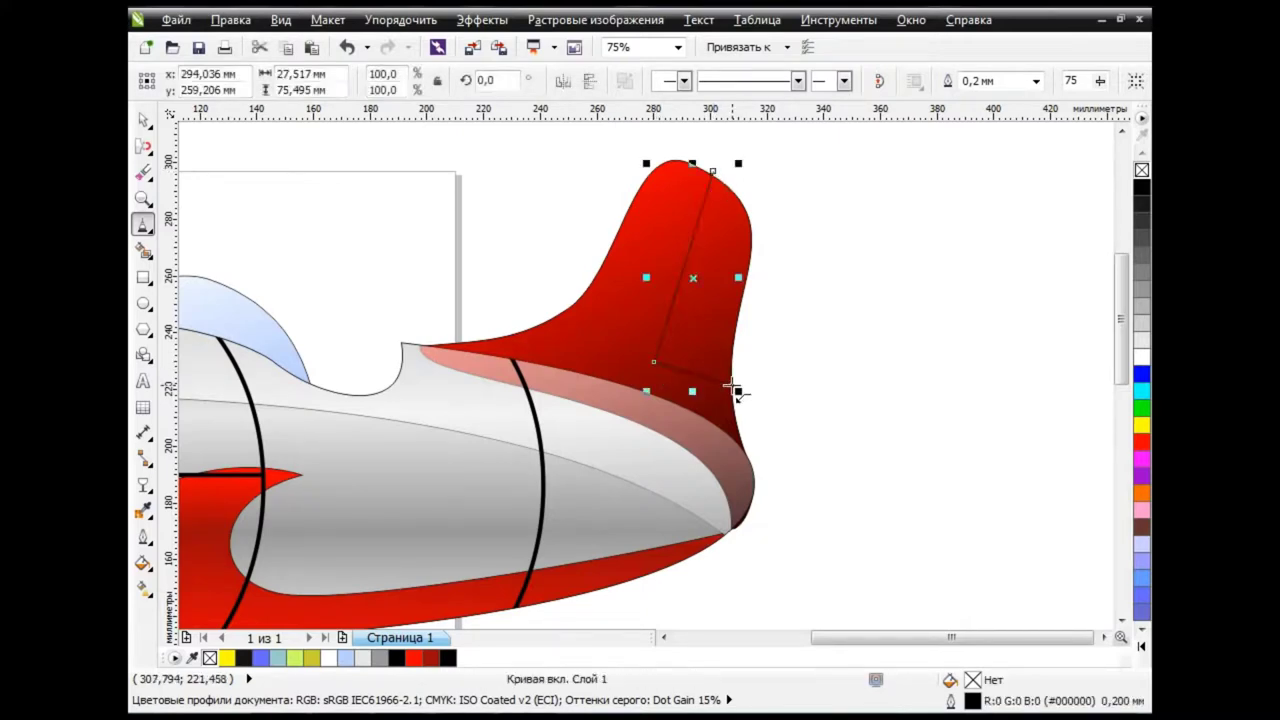
left_click(146, 147)
left_click(210, 147)
left_click_drag(713, 171, 711, 176)
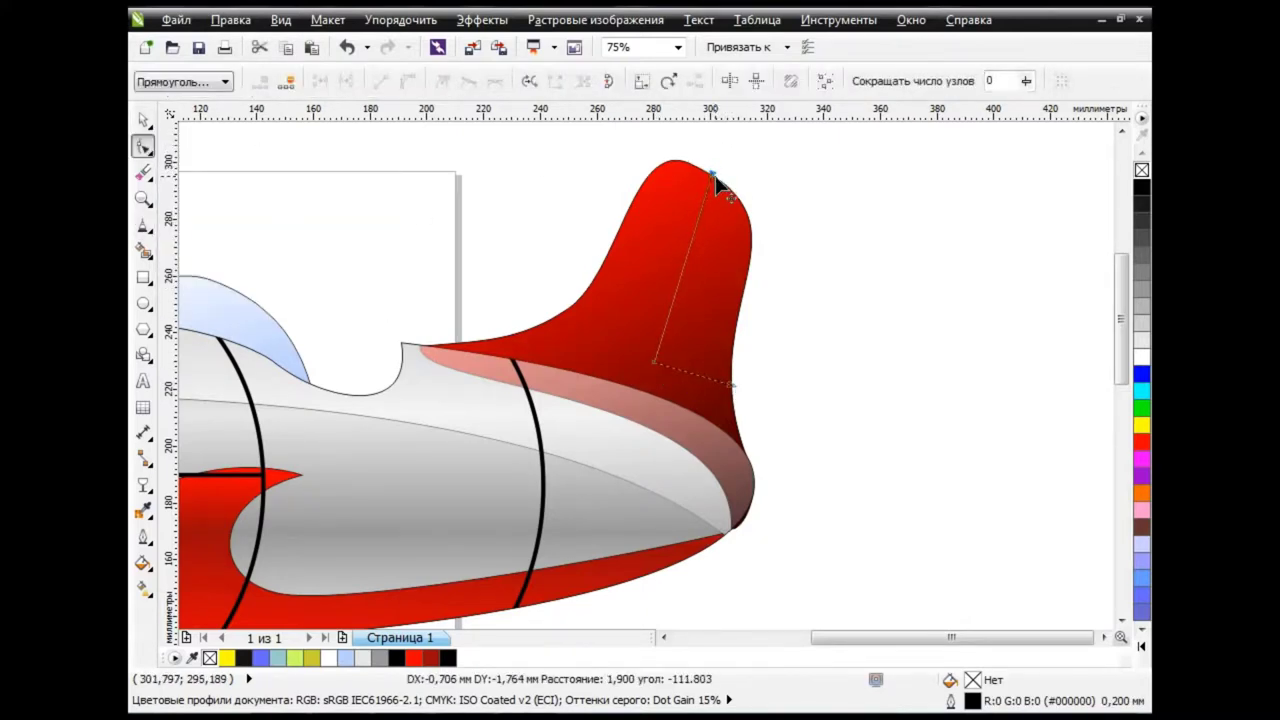
Make the fin line 1.5 mm thick and convert its outline to an object
key("space")
left_click(137, 541)
left_click(209, 459)
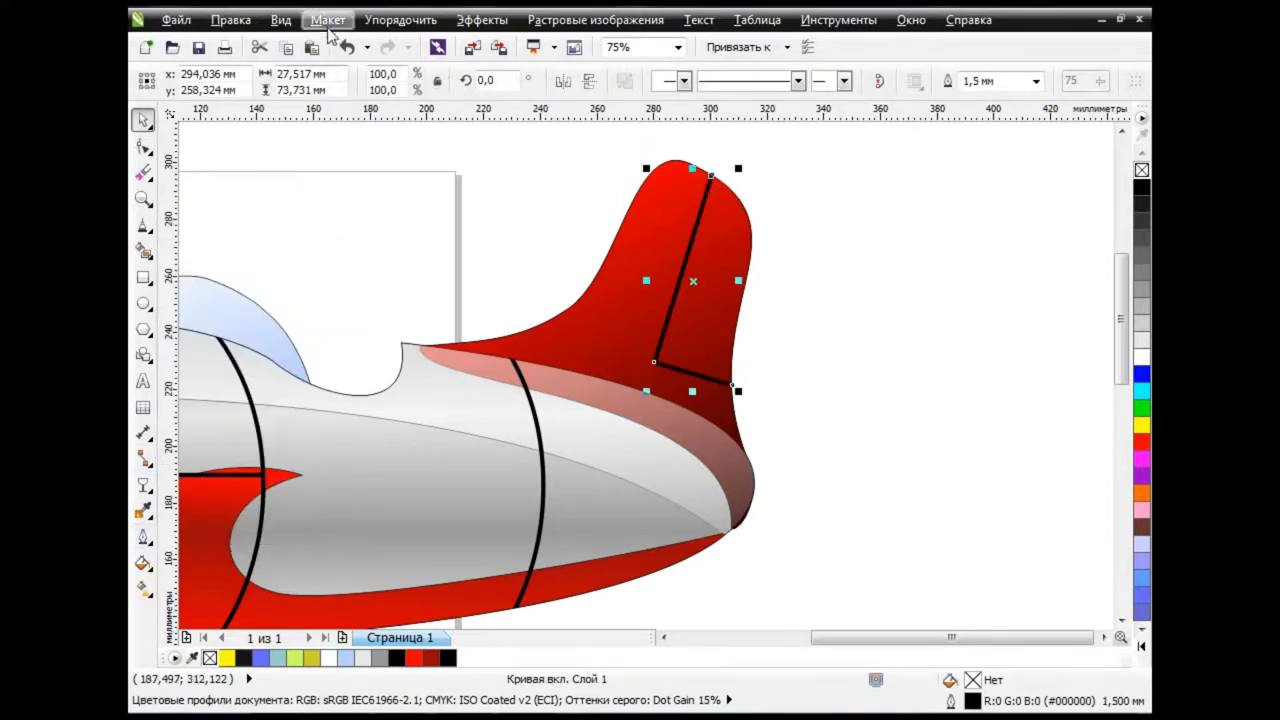
left_click(400, 19)
left_click(467, 399)
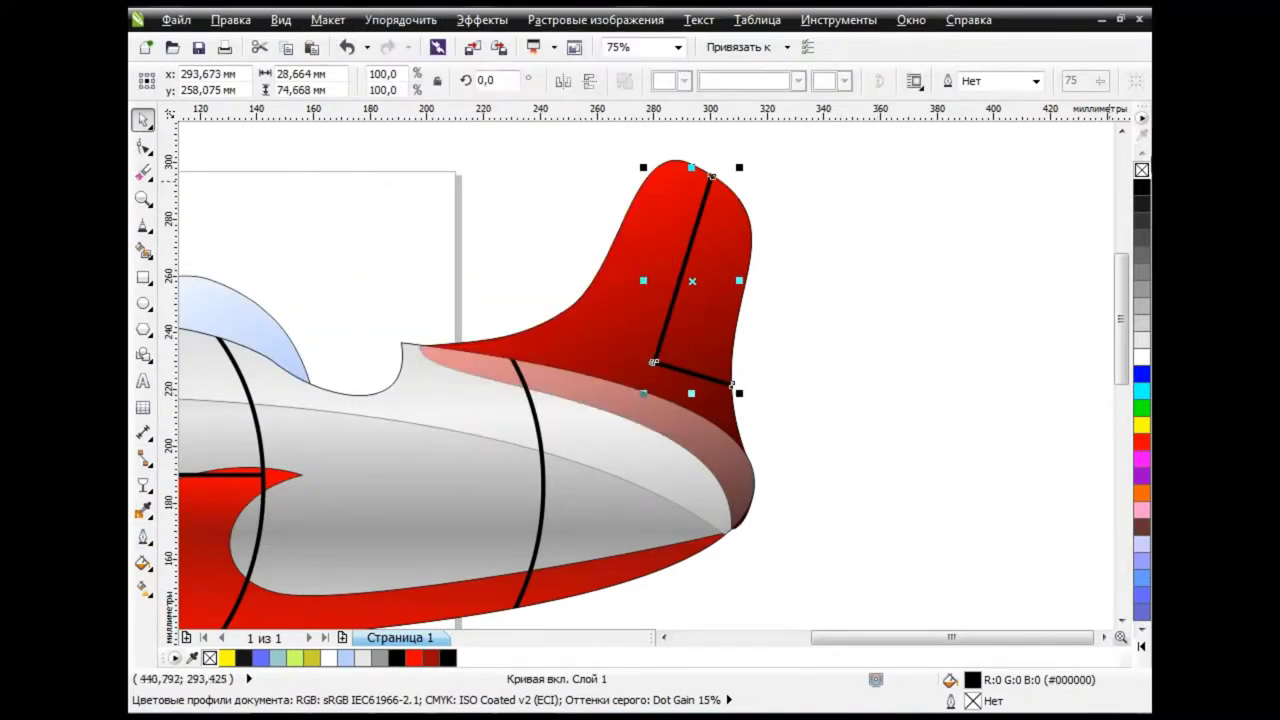
left_click(862, 376)
scroll(746, 380, "down", 1)
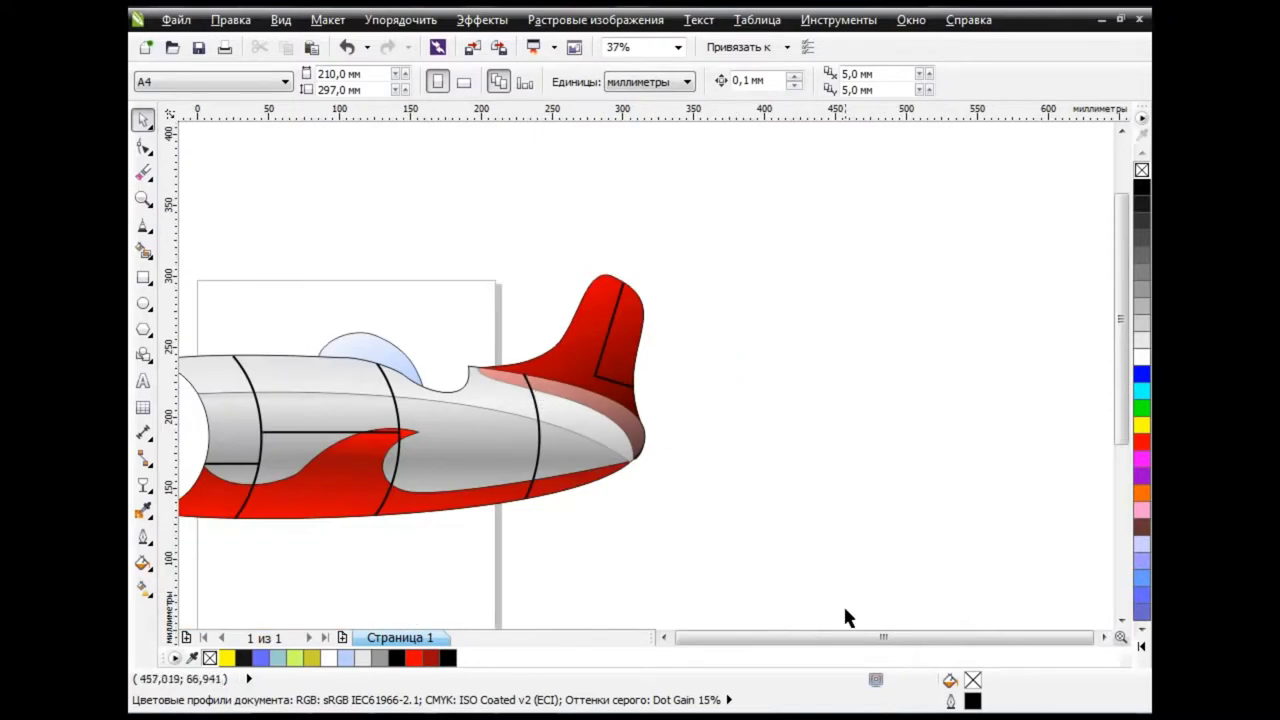
left_click(686, 643)
left_click(1104, 638)
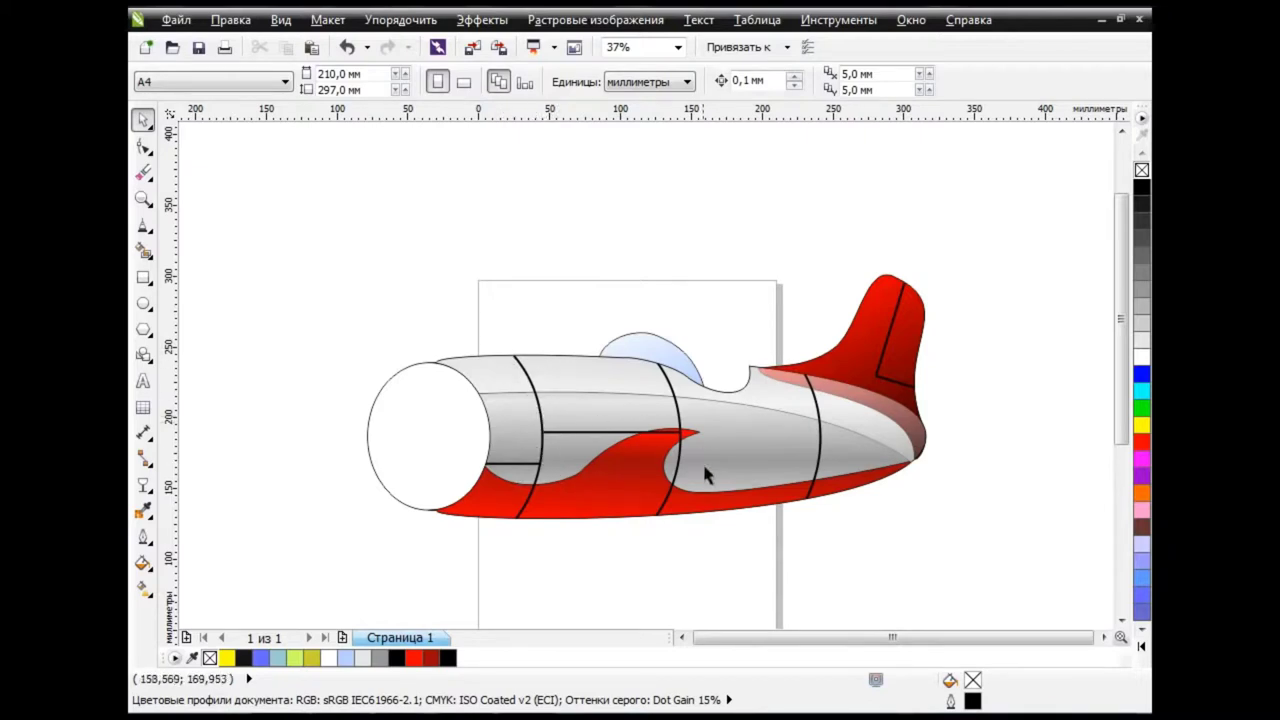
Draw a small black-filled rivet circle near the nose ring
scroll(424, 496, "up", 2)
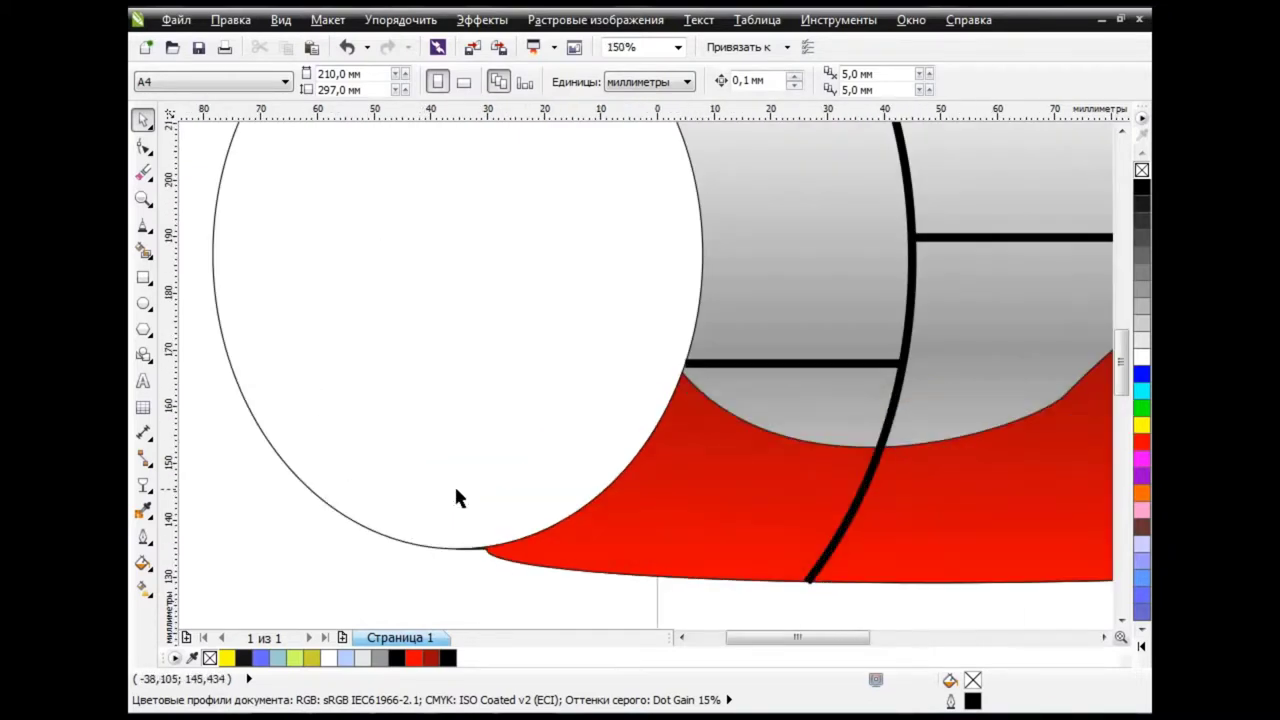
scroll(873, 438, "down", 1)
scroll(606, 400, "up", 1)
left_click(146, 305)
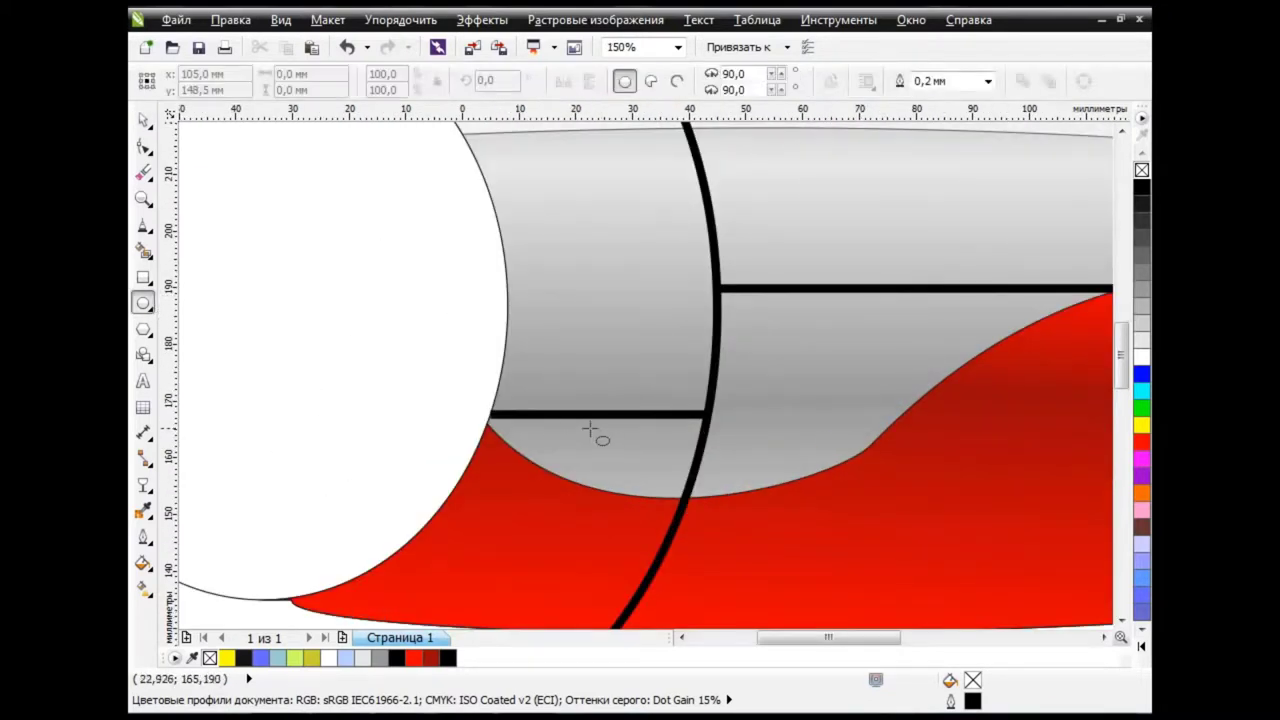
left_click_drag(508, 390, 522, 404)
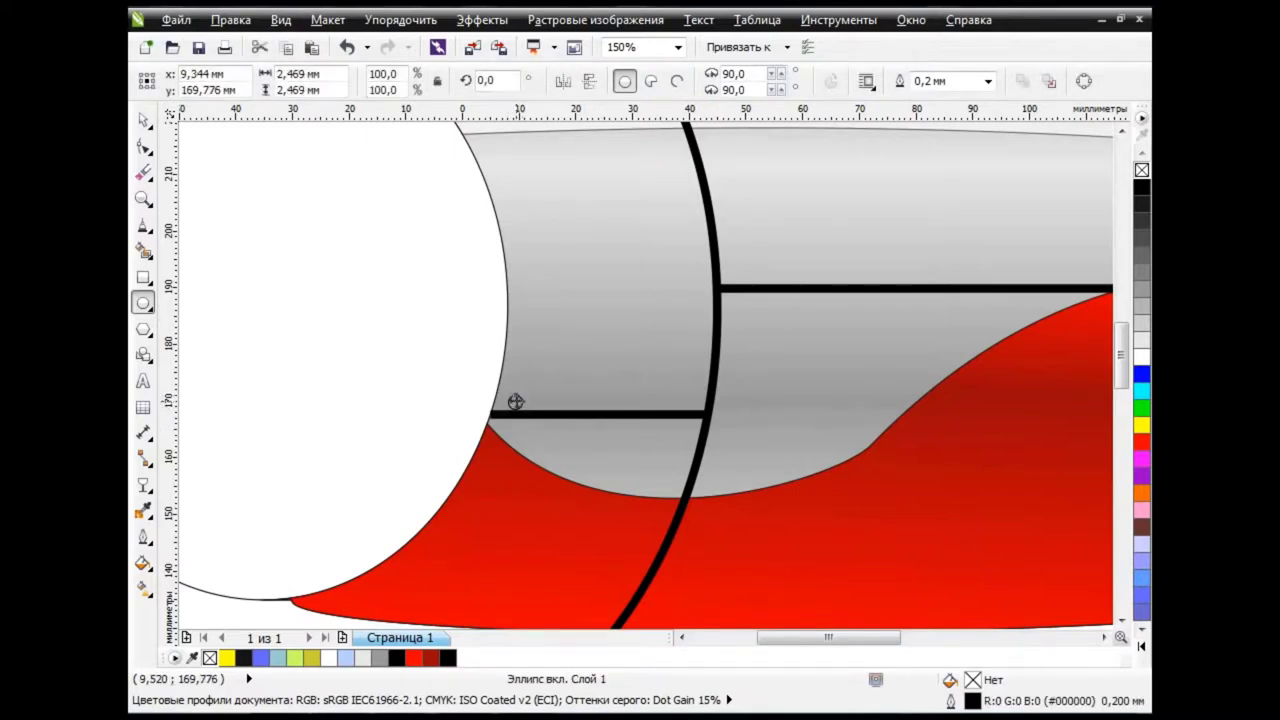
left_click(1142, 190)
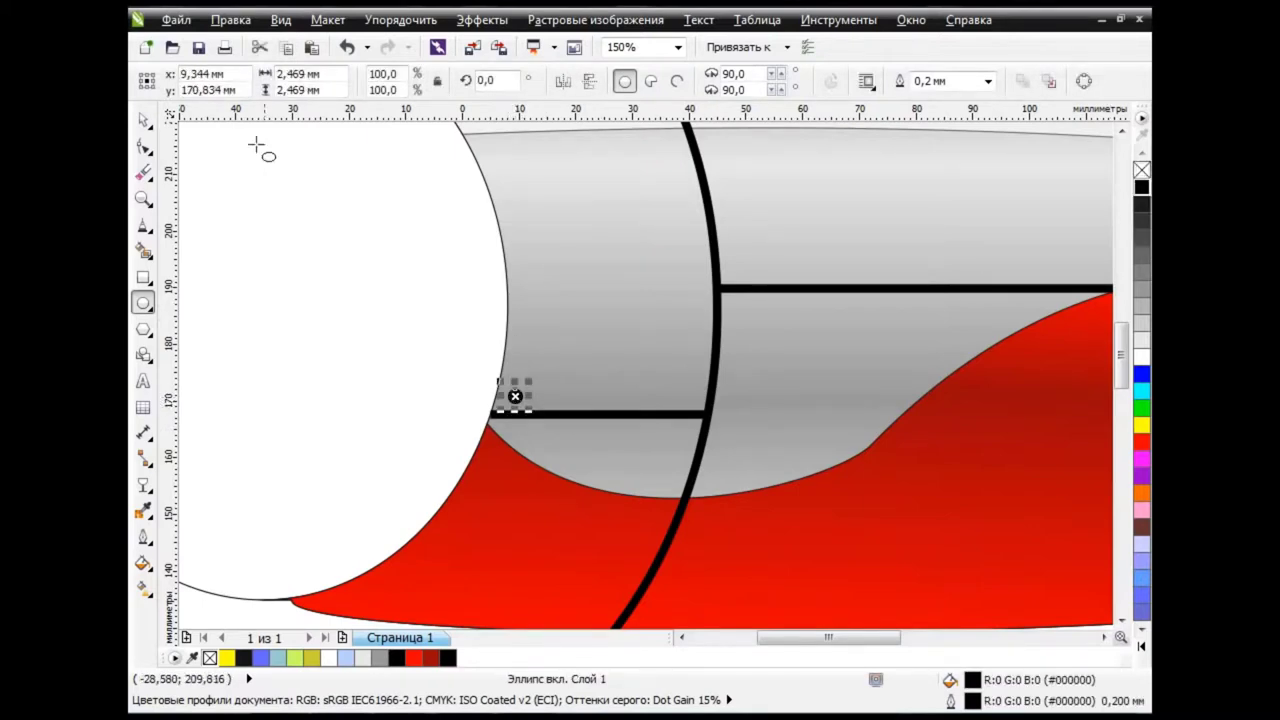
key("space")
scroll(577, 363, "down", 2)
left_click(686, 494)
scroll(559, 355, "up", 2)
scroll(562, 369, "up", 1)
left_click(565, 423)
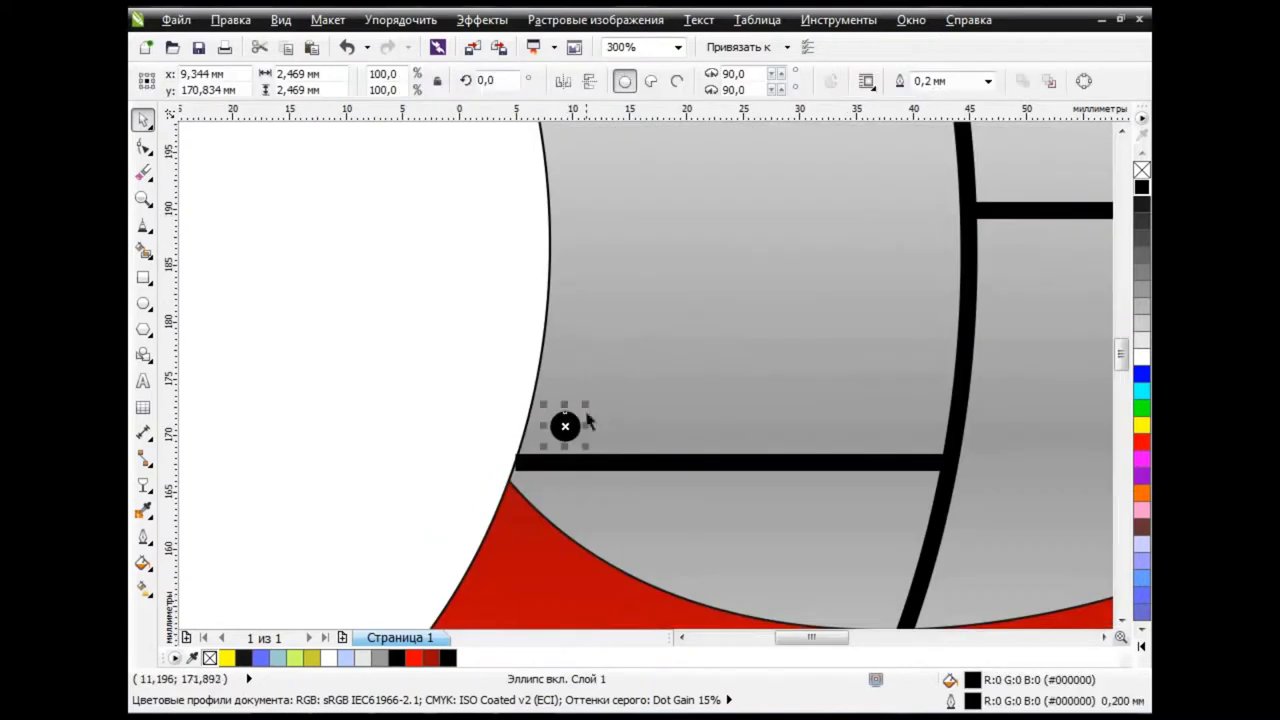
Copy the rivet to the seam's far end and blend the two into a dotted row
scroll(631, 481, "down", 3)
left_click(707, 585)
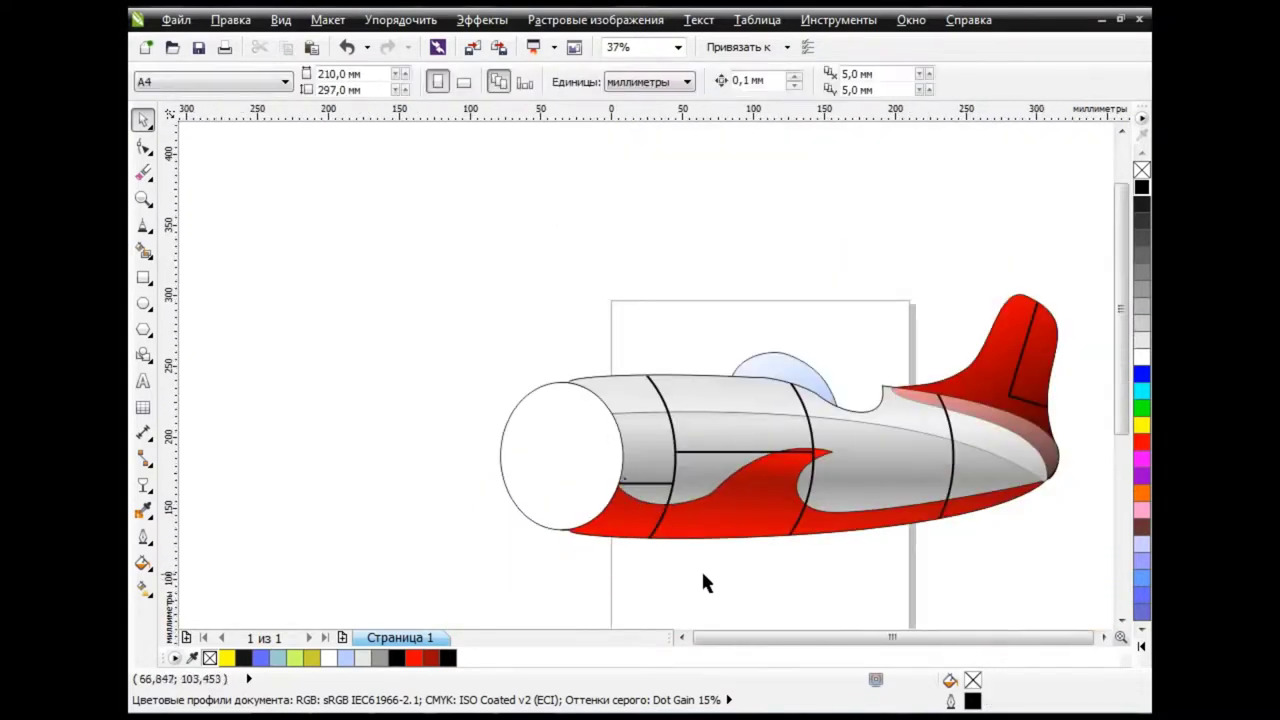
scroll(672, 560, "up", 3)
scroll(534, 527, "down", 2)
scroll(478, 397, "up", 1)
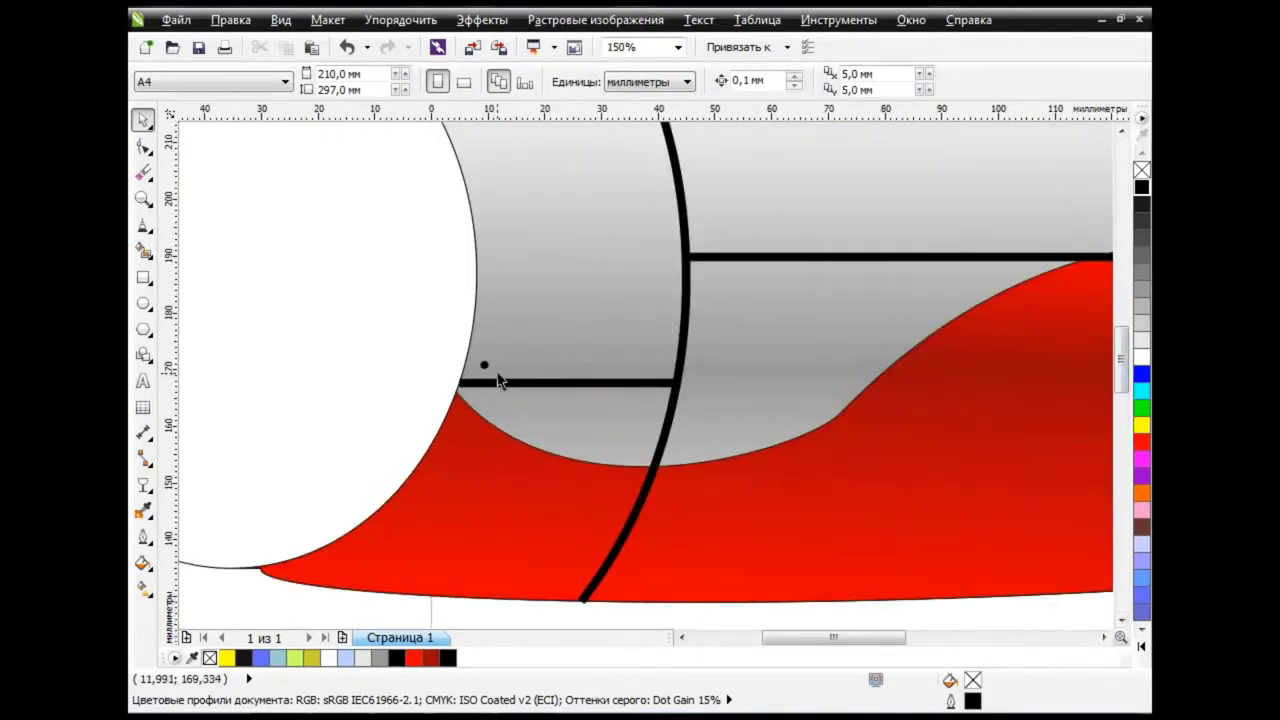
left_click(482, 364)
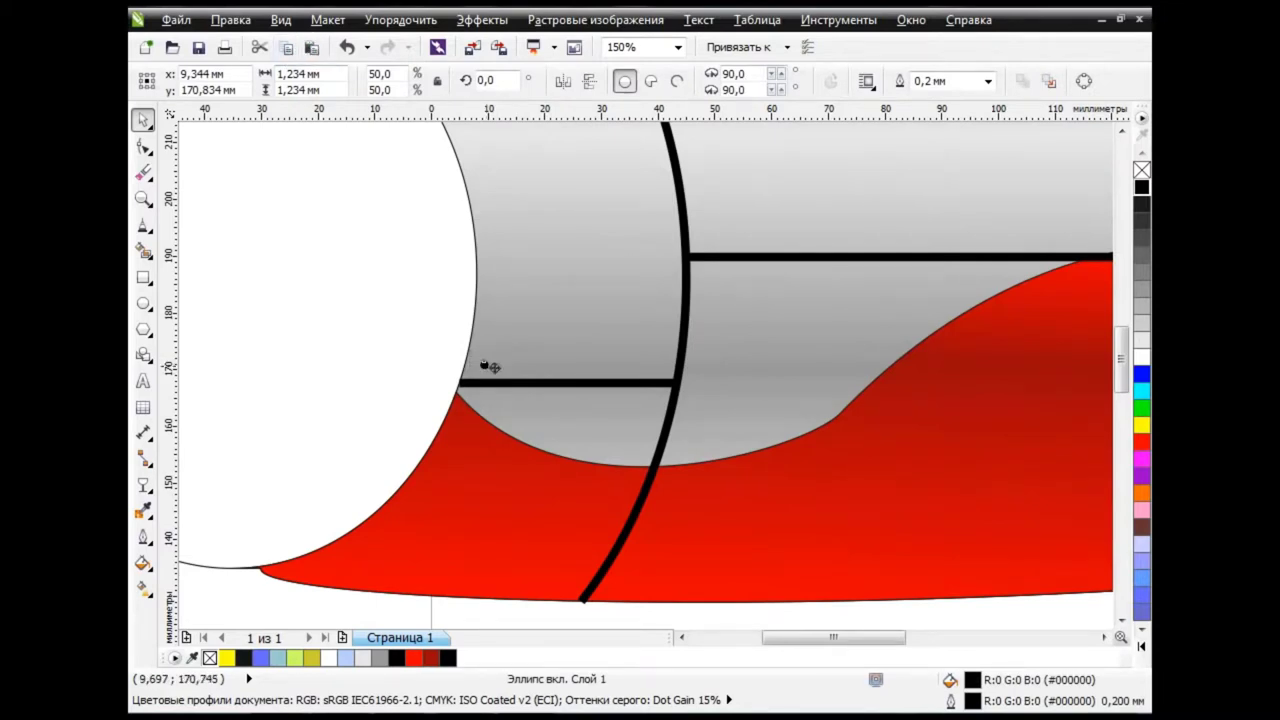
left_click_drag(484, 364, 663, 364)
left_click(146, 486)
left_click(228, 483)
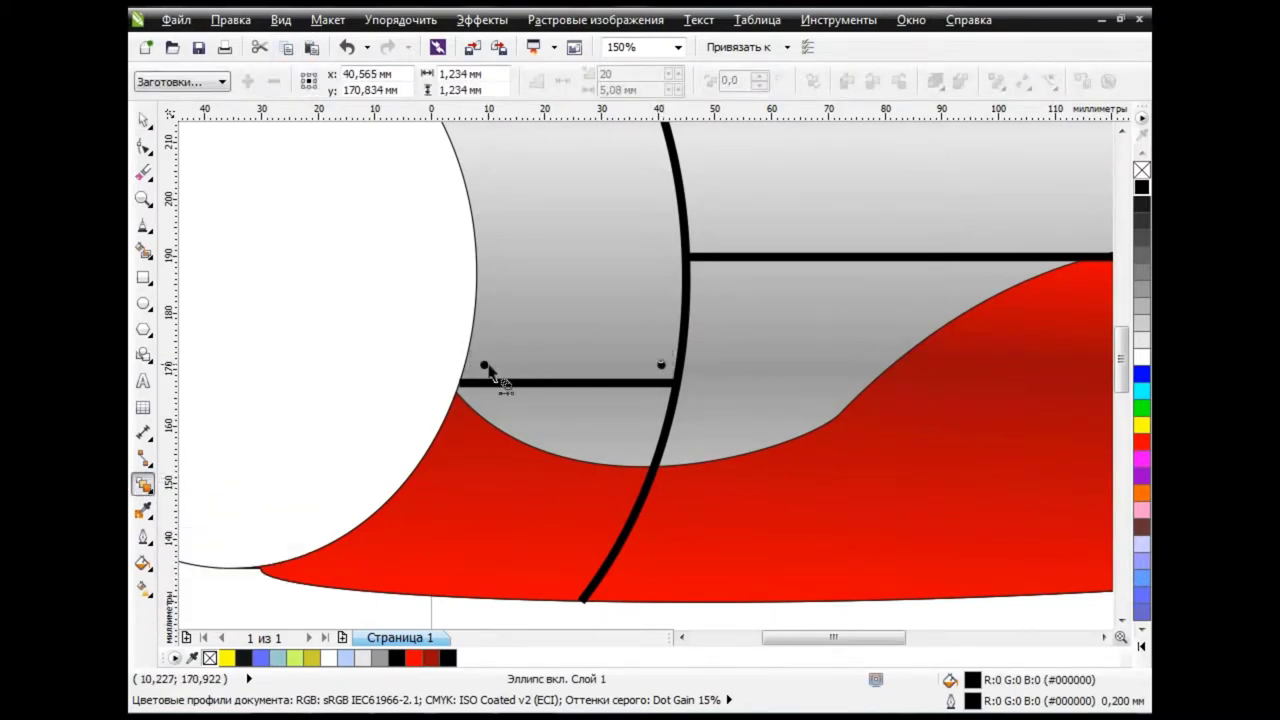
left_click_drag(484, 364, 668, 371)
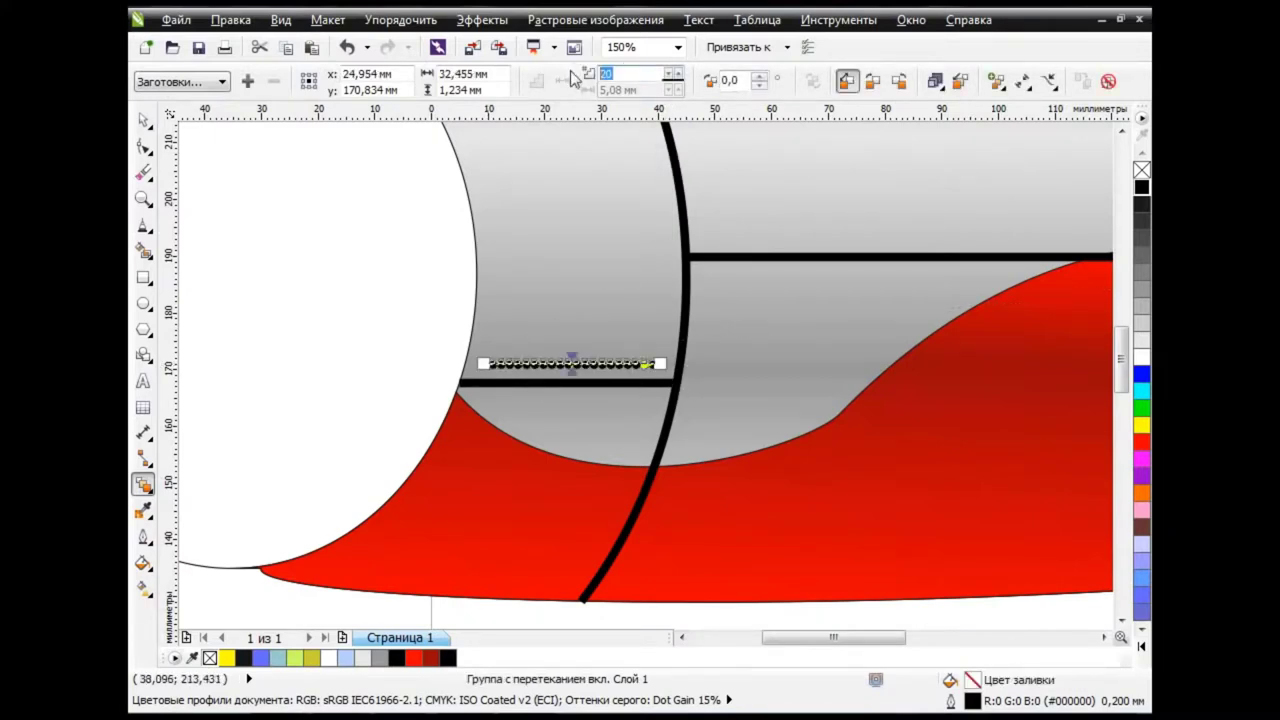
Right-drag a copy of the rivet row just below the seam
left_click(144, 120)
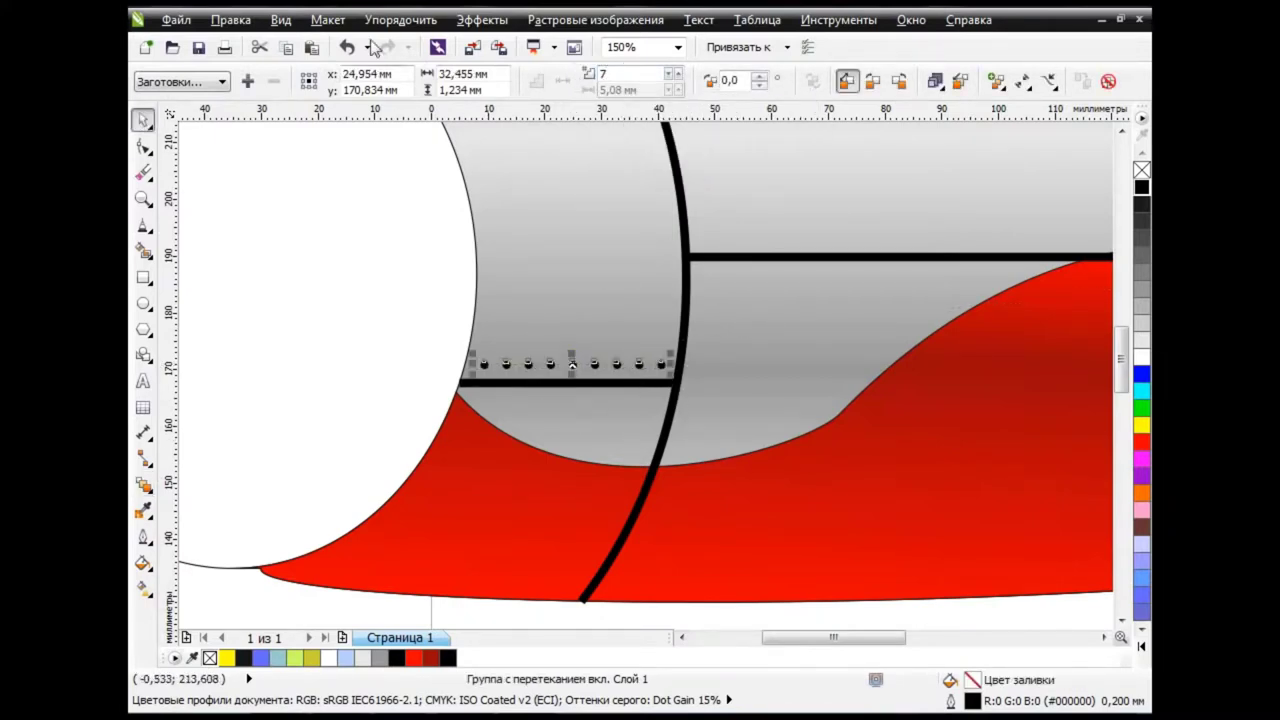
left_click_drag(572, 366, 571, 397)
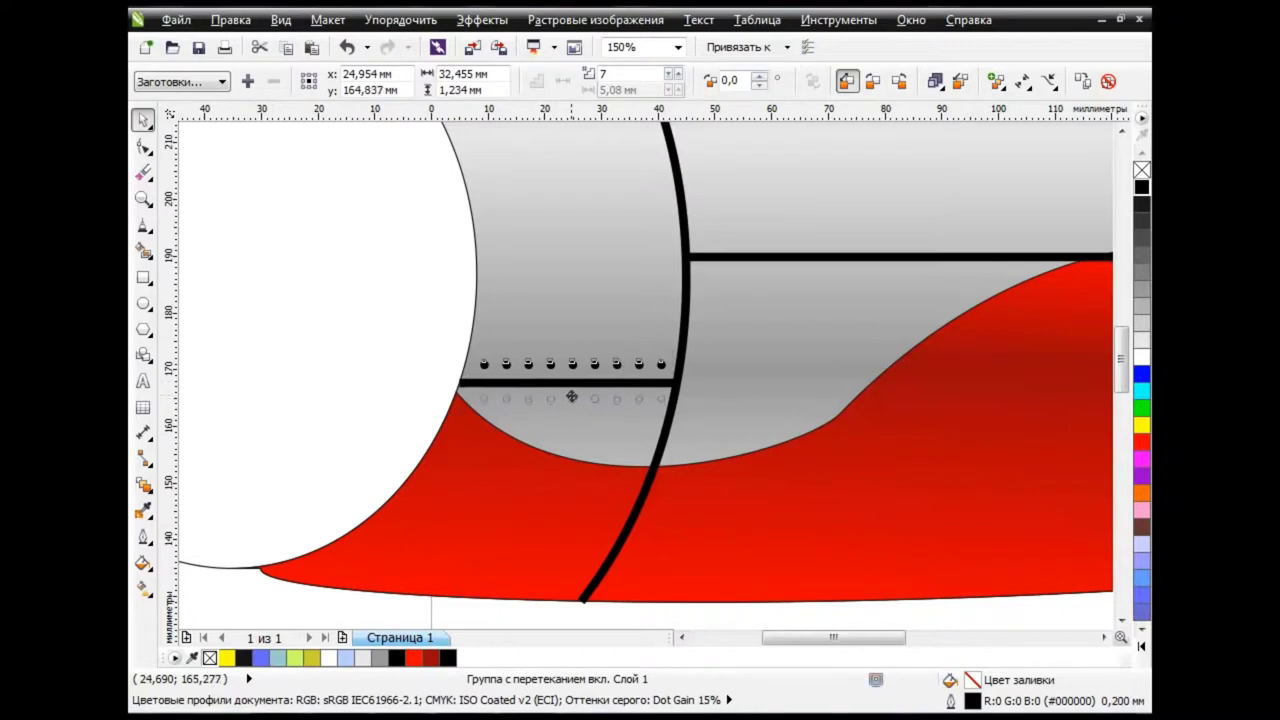
right_click(571, 397)
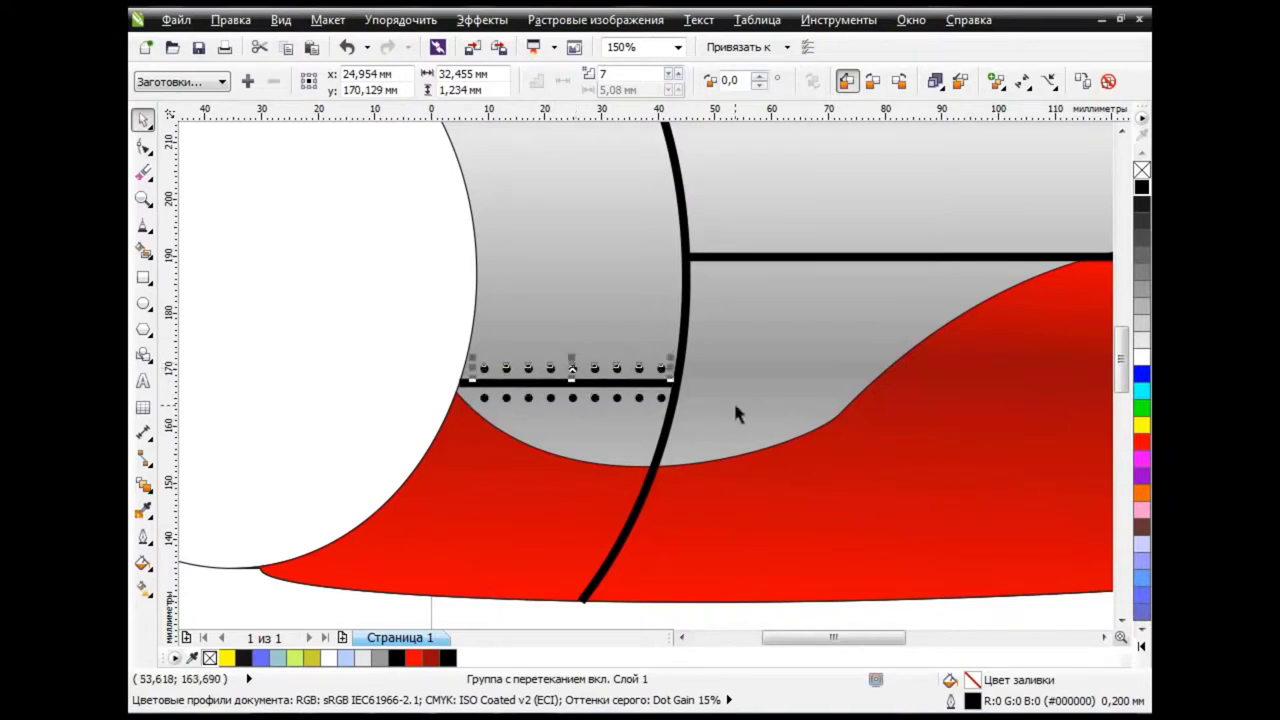
left_click_drag(829, 637, 876, 637)
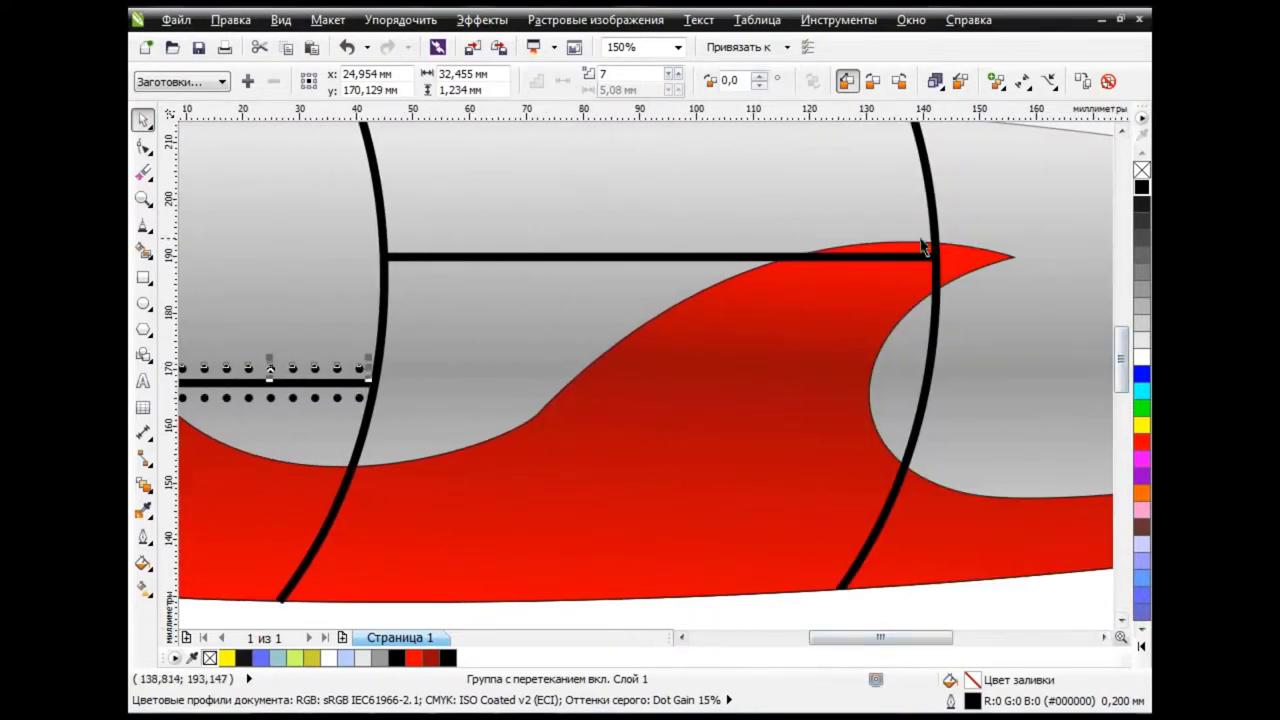
left_click(614, 256)
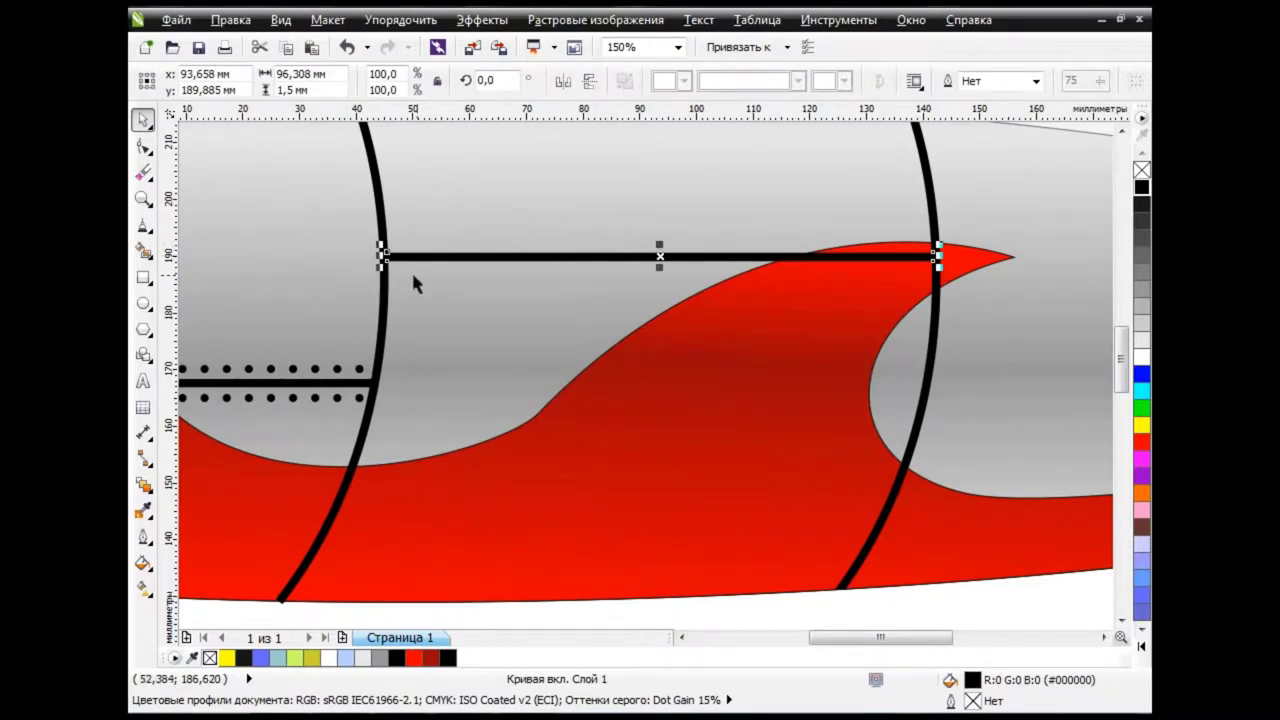
scroll(810, 475, "down", 2)
left_click(992, 560)
mouse_move(935, 637)
left_mouse_down()
mouse_move(1005, 637)
mouse_move(880, 637)
left_mouse_up()
Zoom out to view the whole plane and check the rivet rows
left_click(1065, 188)
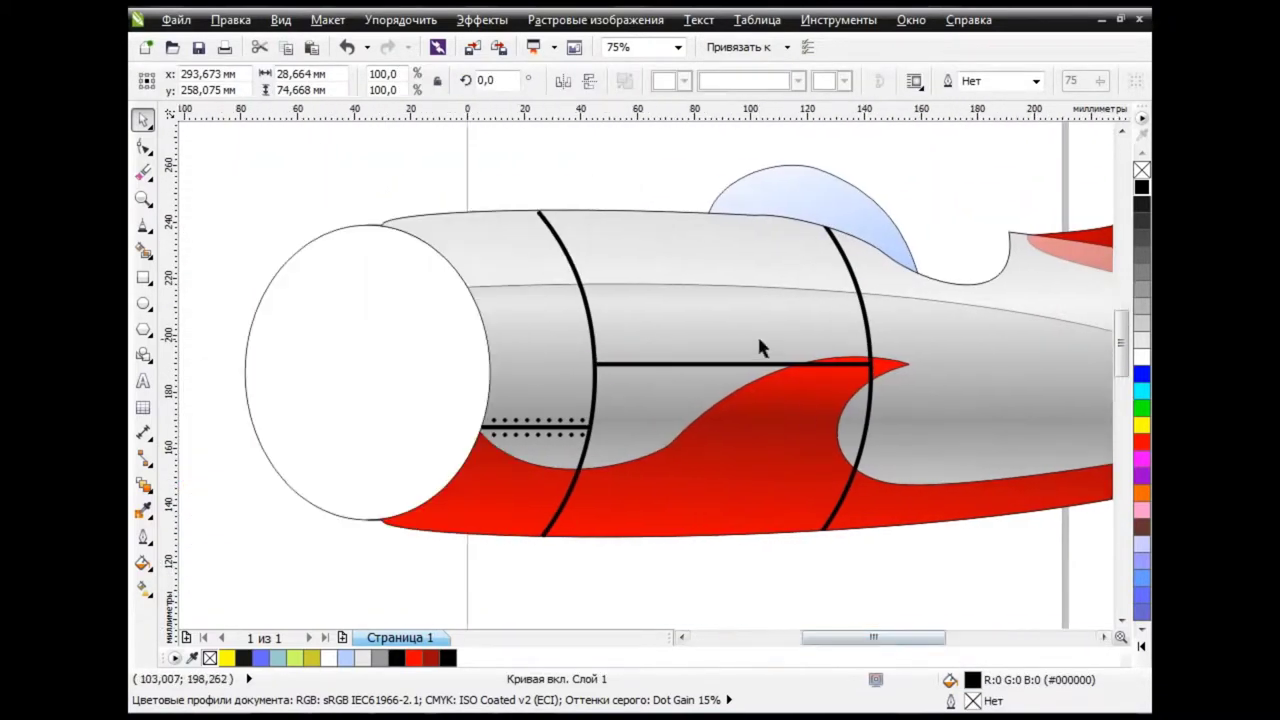
scroll(760, 346, "up", 1)
scroll(757, 334, "down", 2)
key("Escape")
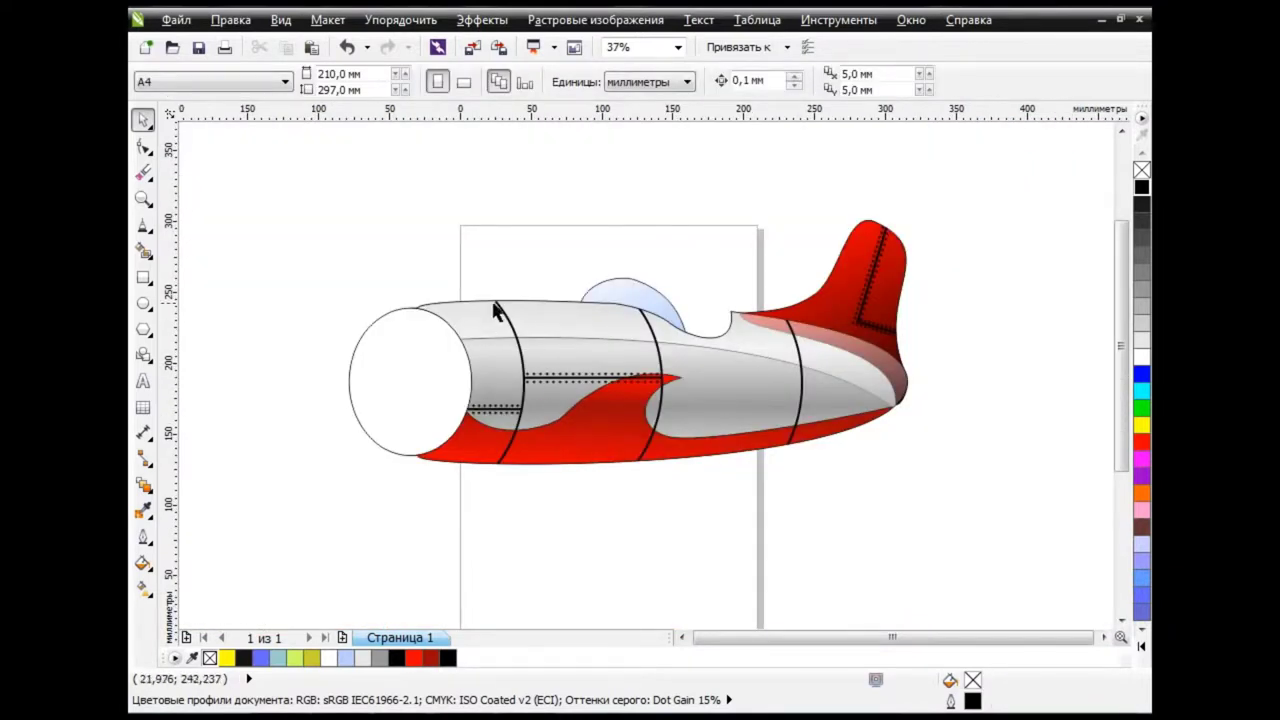
scroll(502, 350, "up", 1)
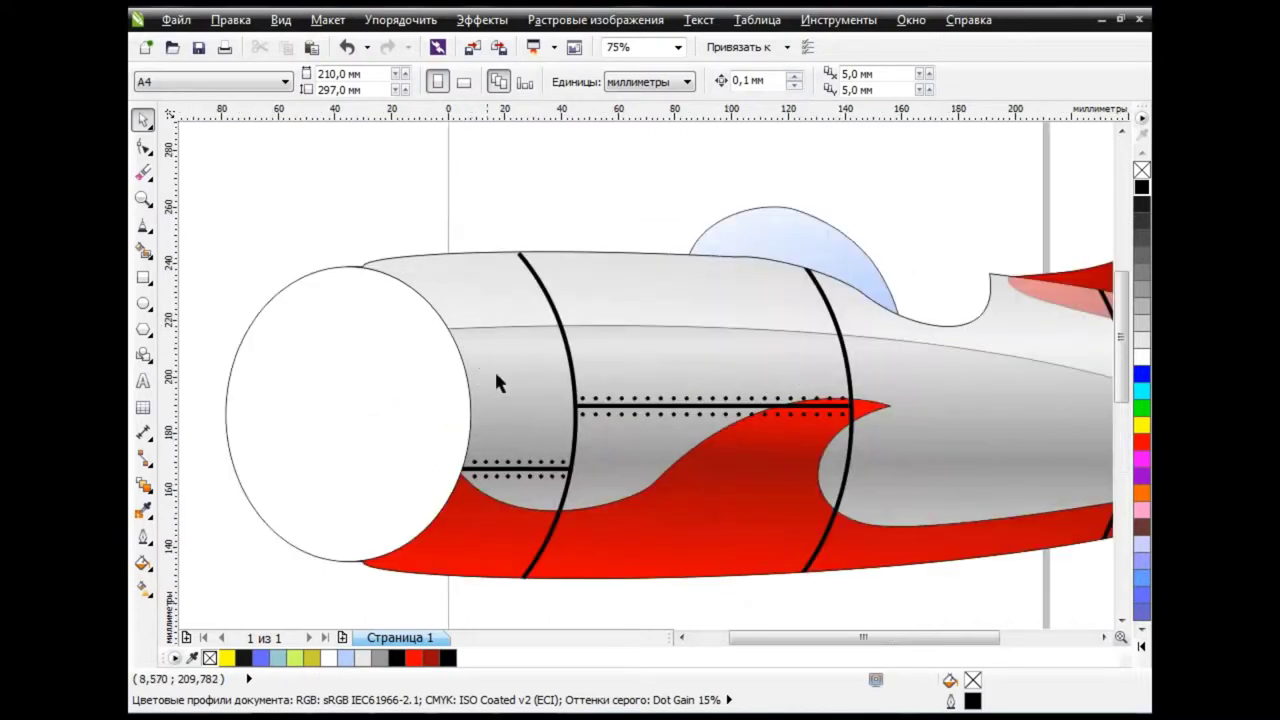
left_click(603, 405)
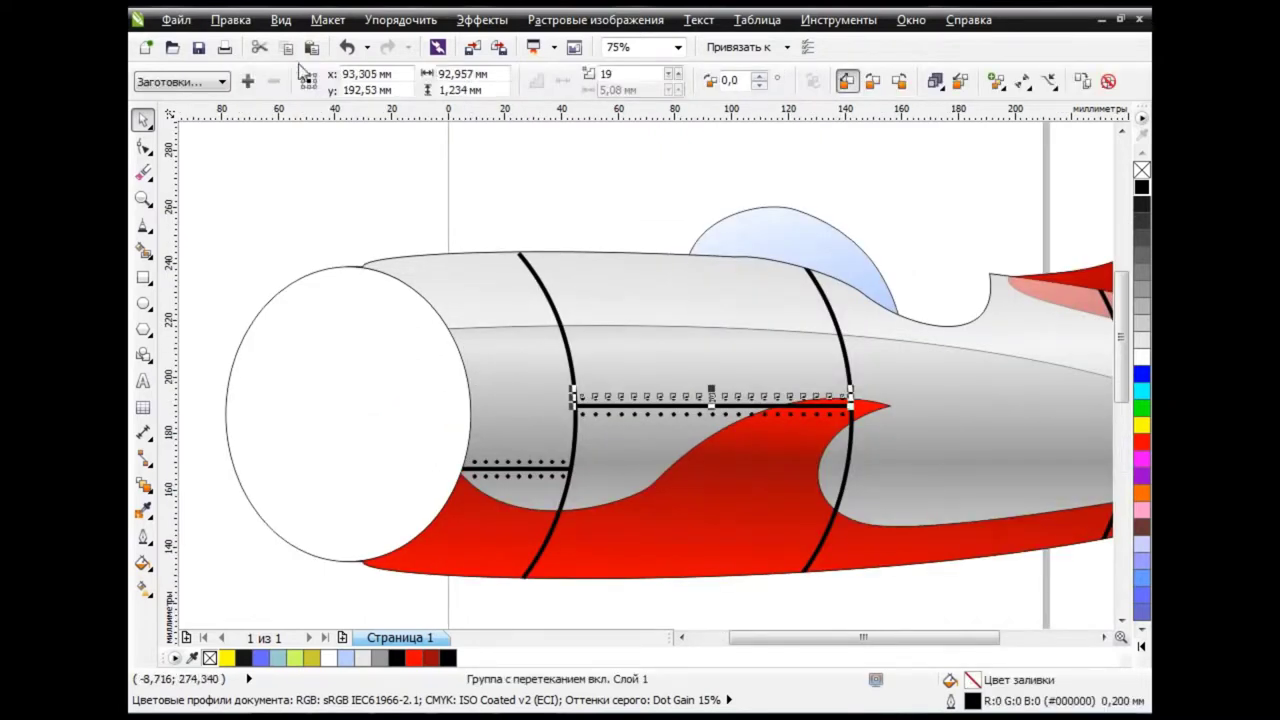
left_click(378, 252)
left_click(145, 226)
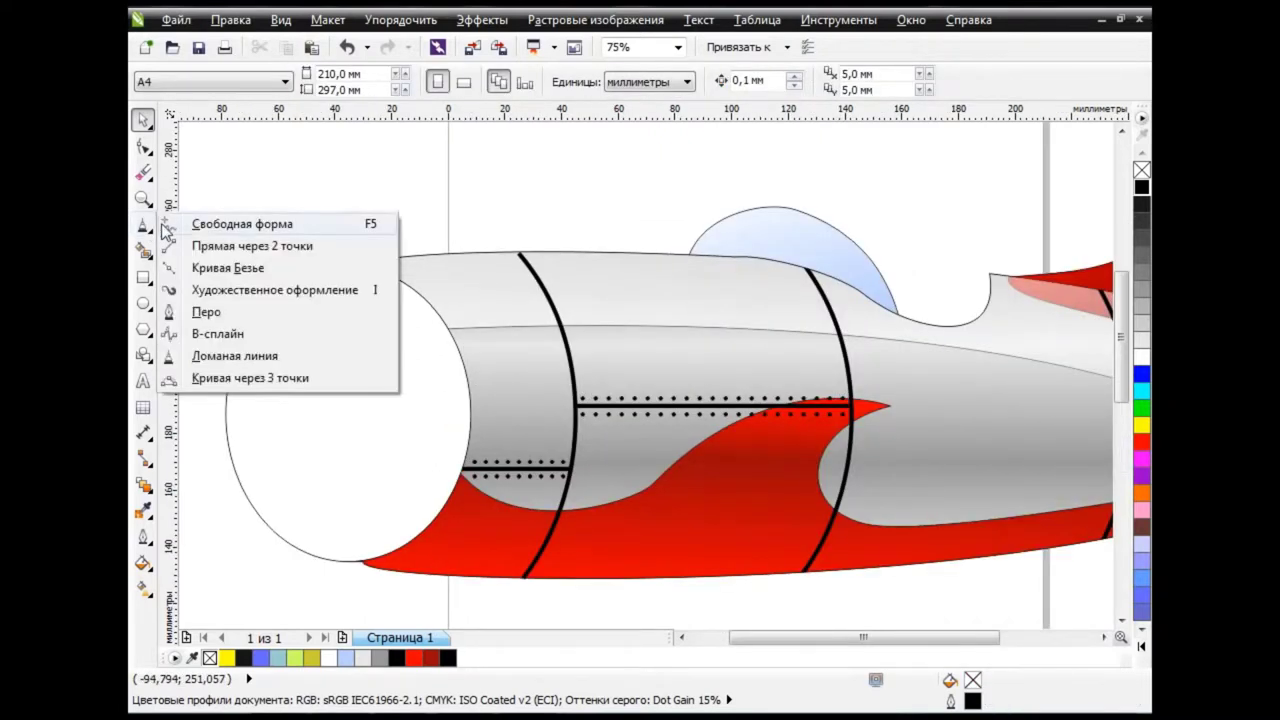
Draw a 2-point line from fuselage top to bottom beside the front seam and bend it into a matching arc
left_click(251, 287)
left_click(510, 257)
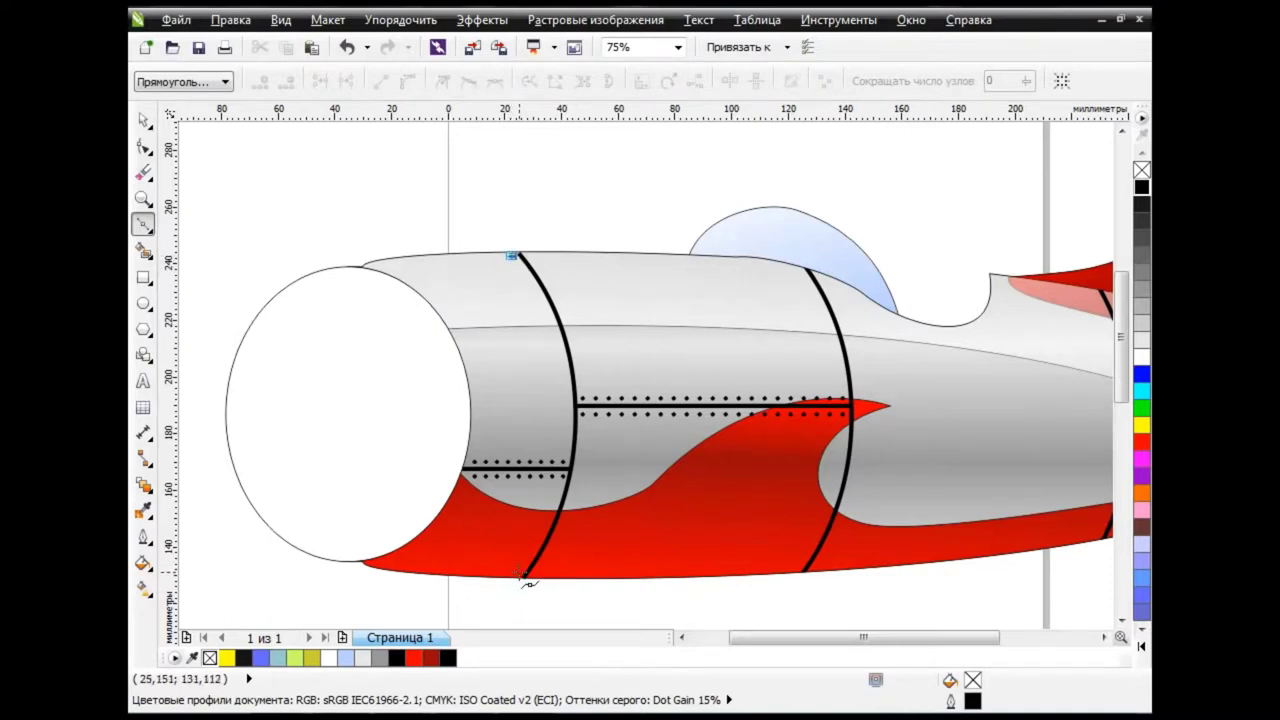
left_click(519, 576)
left_click(145, 147)
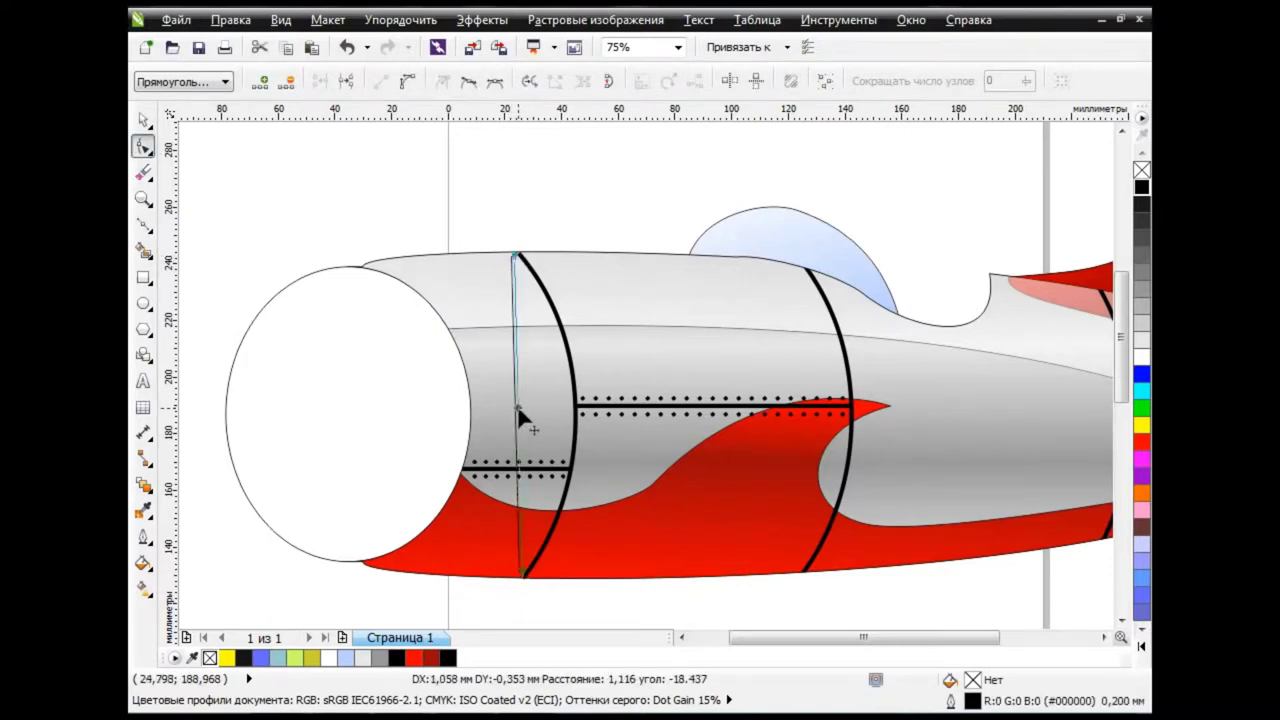
left_click_drag(530, 424, 512, 414)
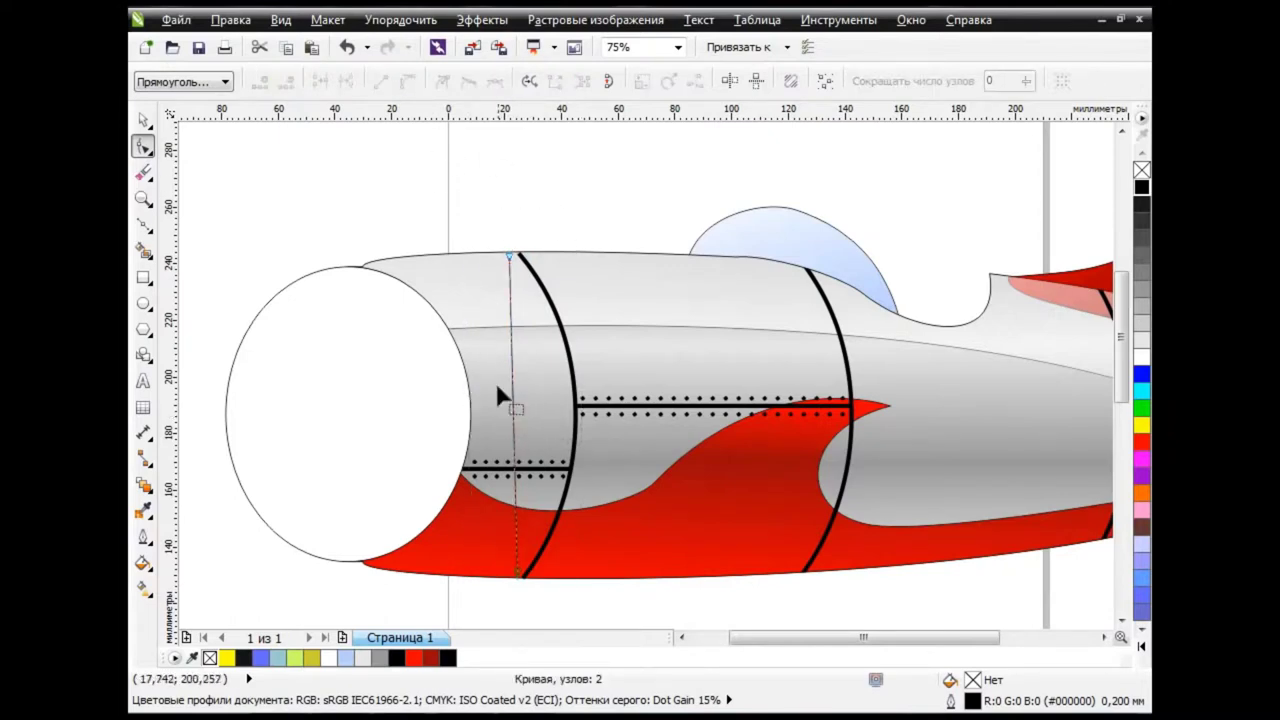
left_click_drag(512, 398, 571, 414)
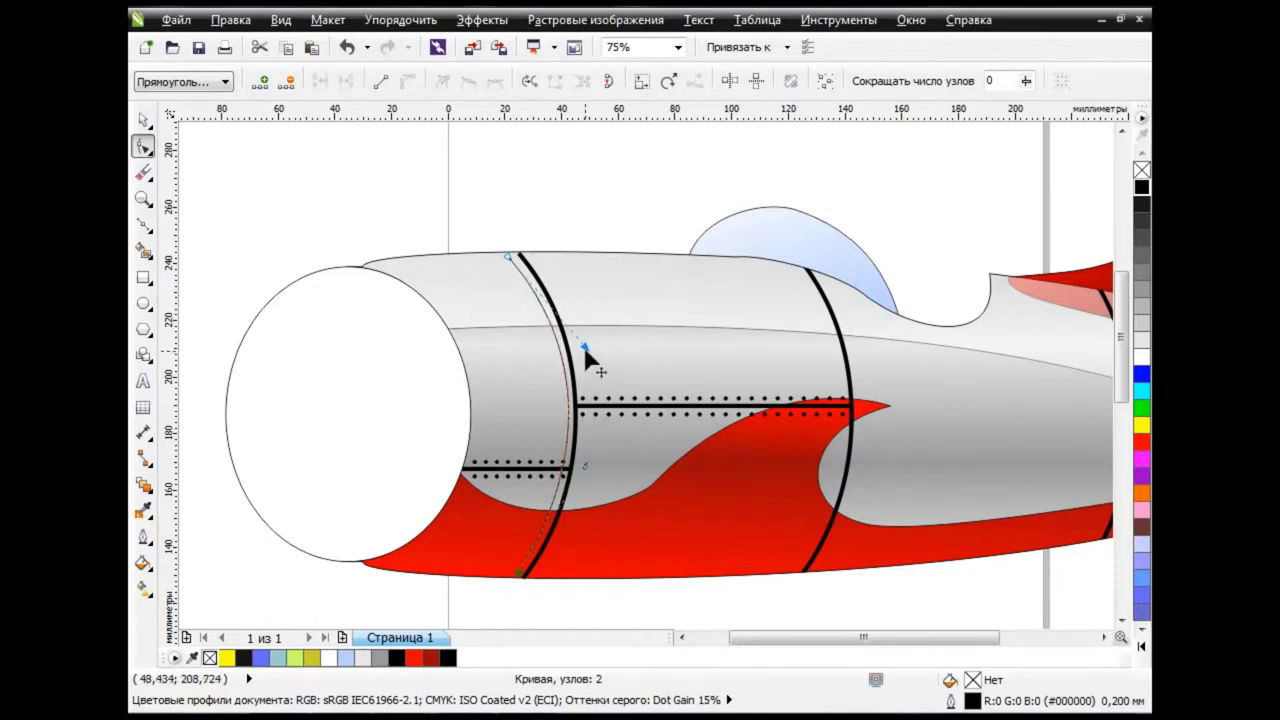
left_click_drag(508, 257, 512, 257)
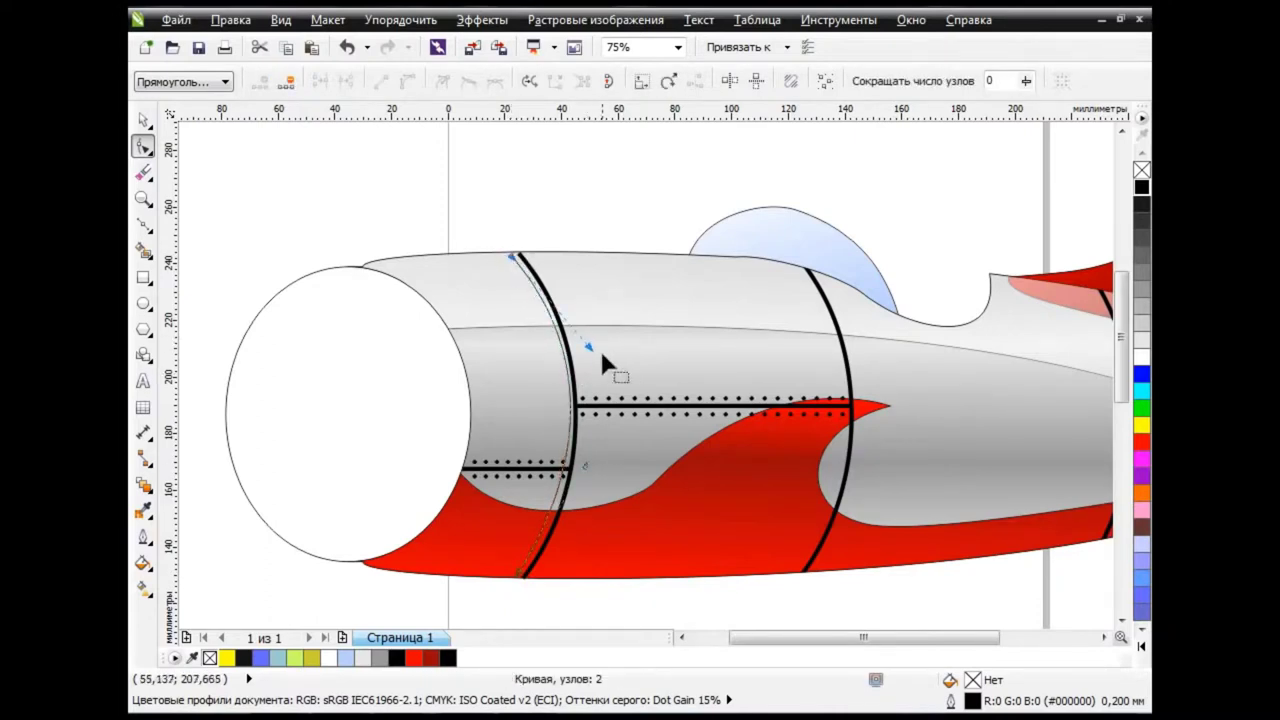
left_click_drag(586, 352, 580, 345)
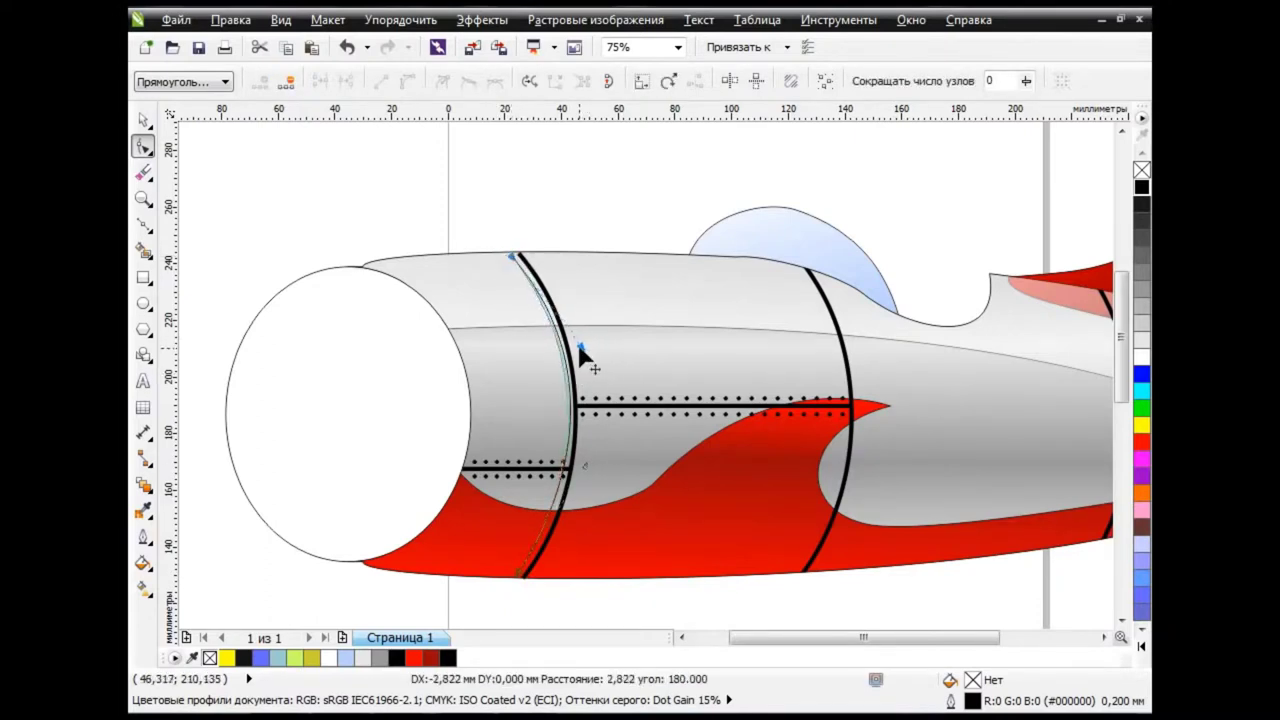
left_click(143, 120)
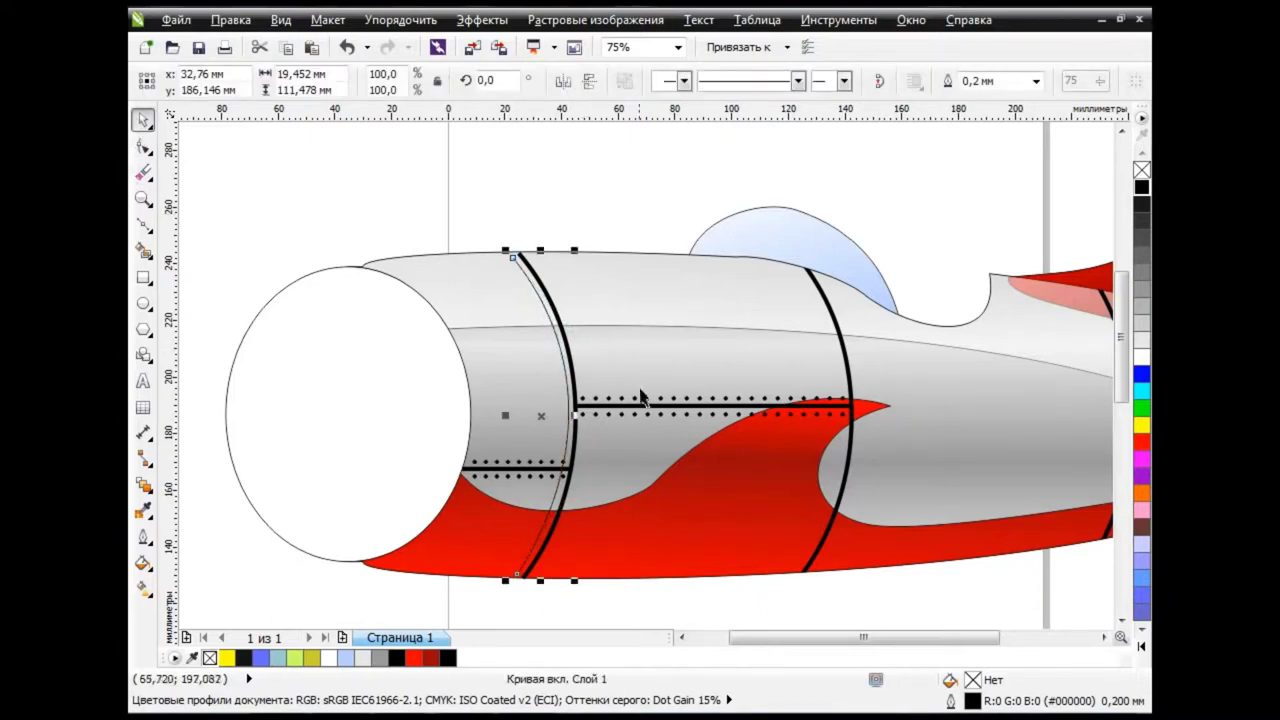
left_click(646, 398)
Copy the rivet row upward and blend it onto the curved front-seam line
left_click_drag(646, 398, 632, 198)
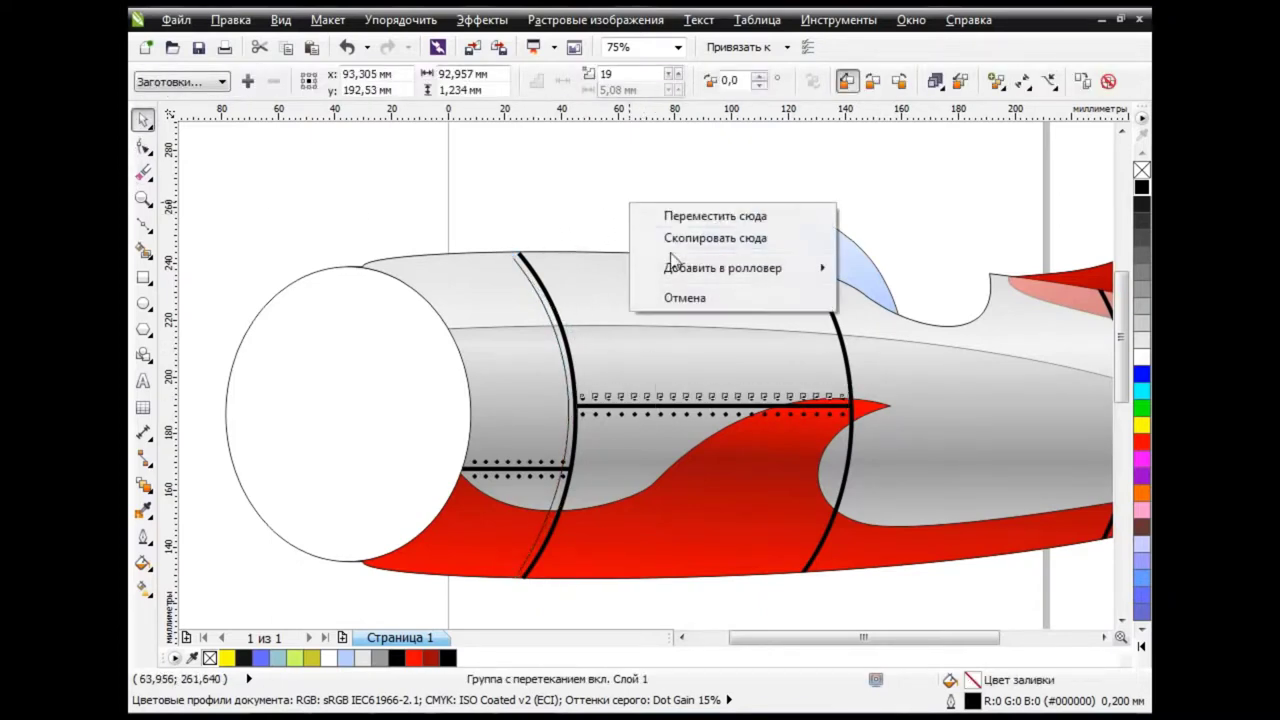
left_click(720, 234)
left_click(1048, 81)
left_click(1040, 110)
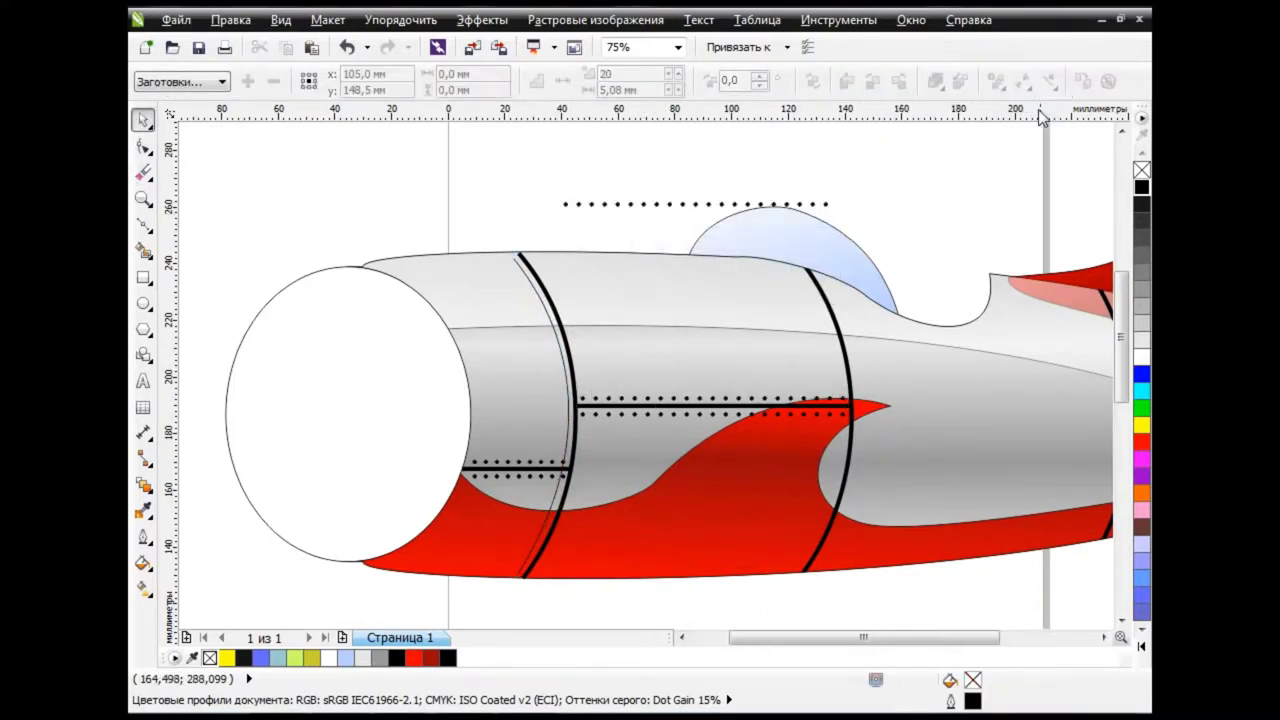
left_click(548, 295)
Stretch the blended rivets so they span the whole curved seam
scroll(543, 318, "up", 2)
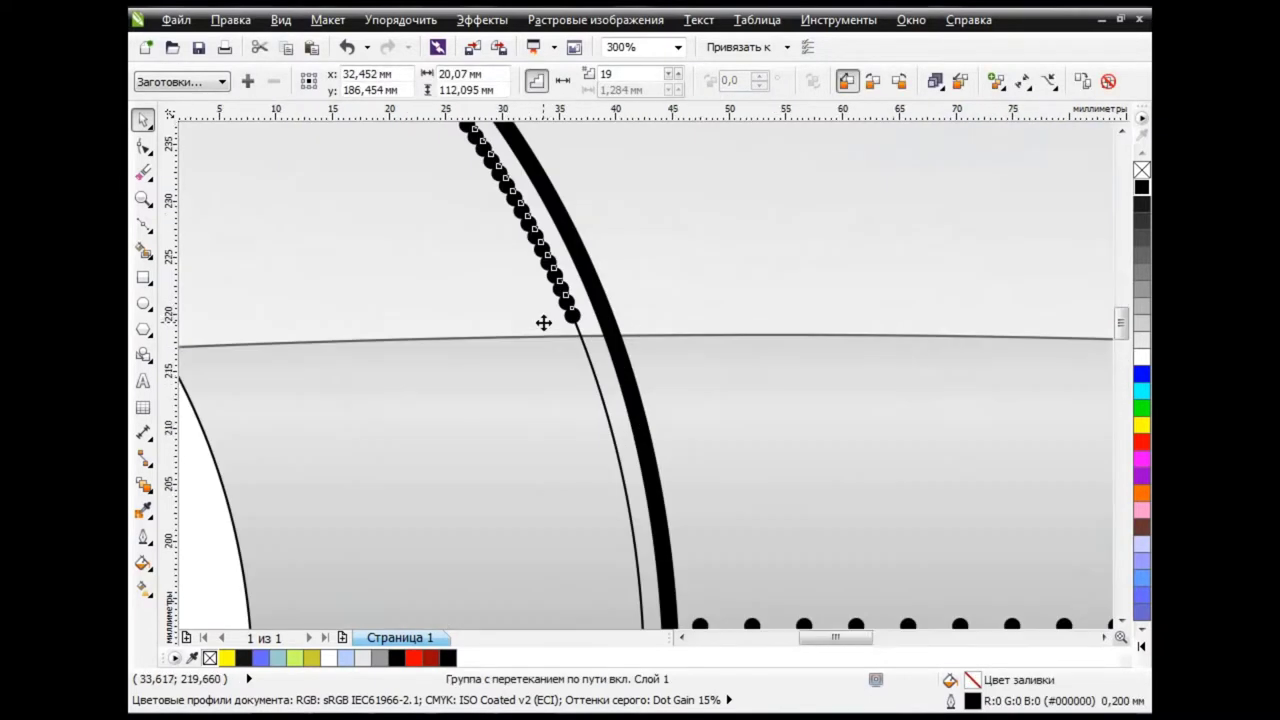
scroll(560, 340, "down", 1)
scroll(585, 372, "down", 1)
key("Escape")
left_click(572, 348)
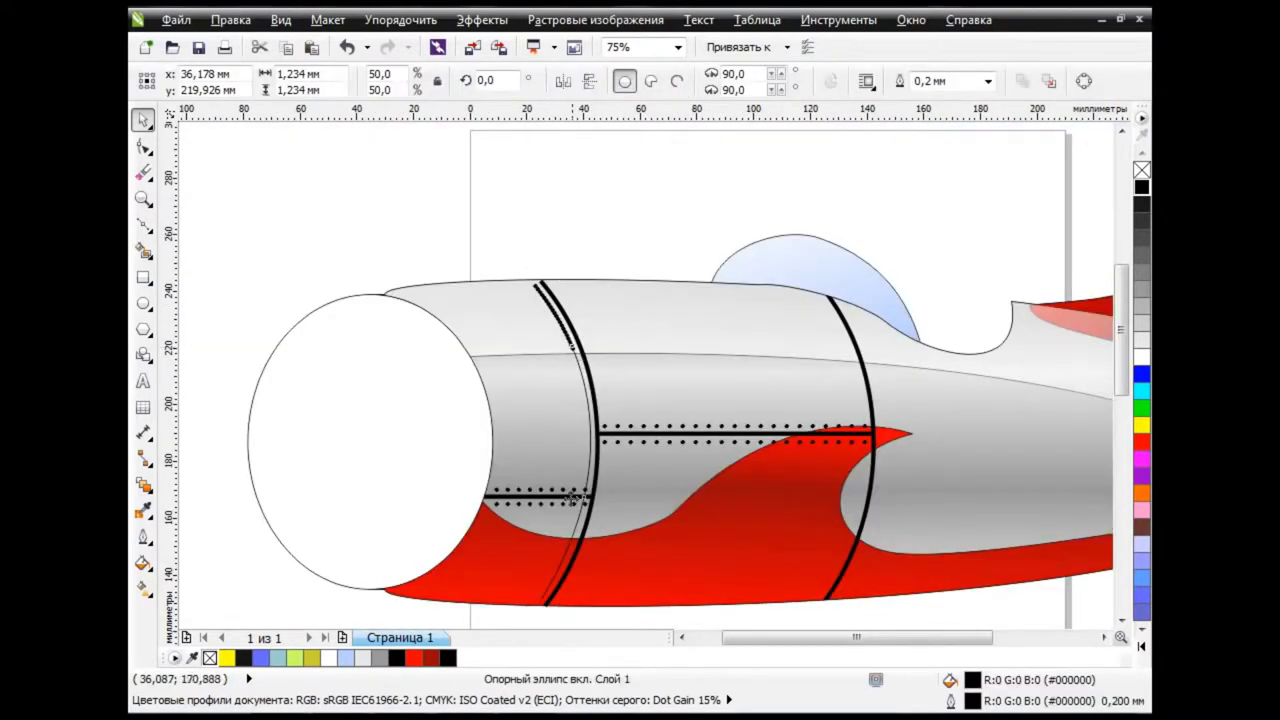
left_click_drag(535, 598, 538, 598)
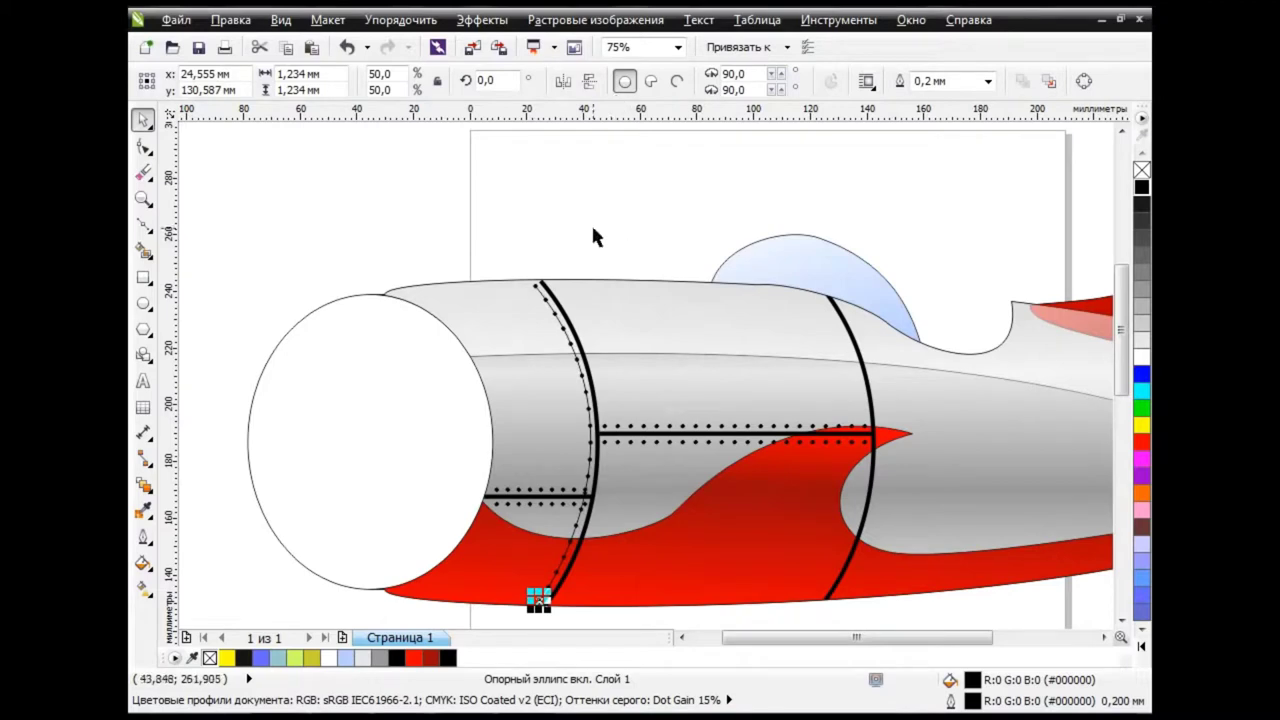
Group the curved rivet row with its path, check it, then deselect
left_click(551, 316)
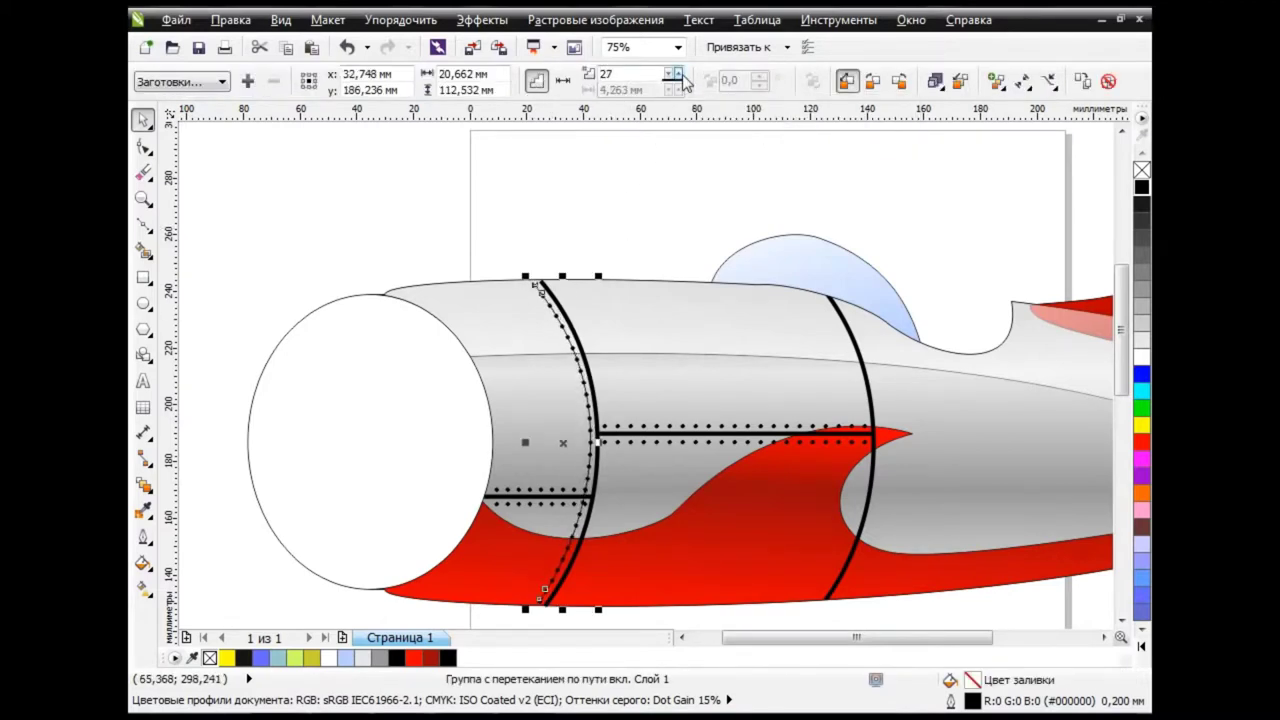
left_click(665, 239)
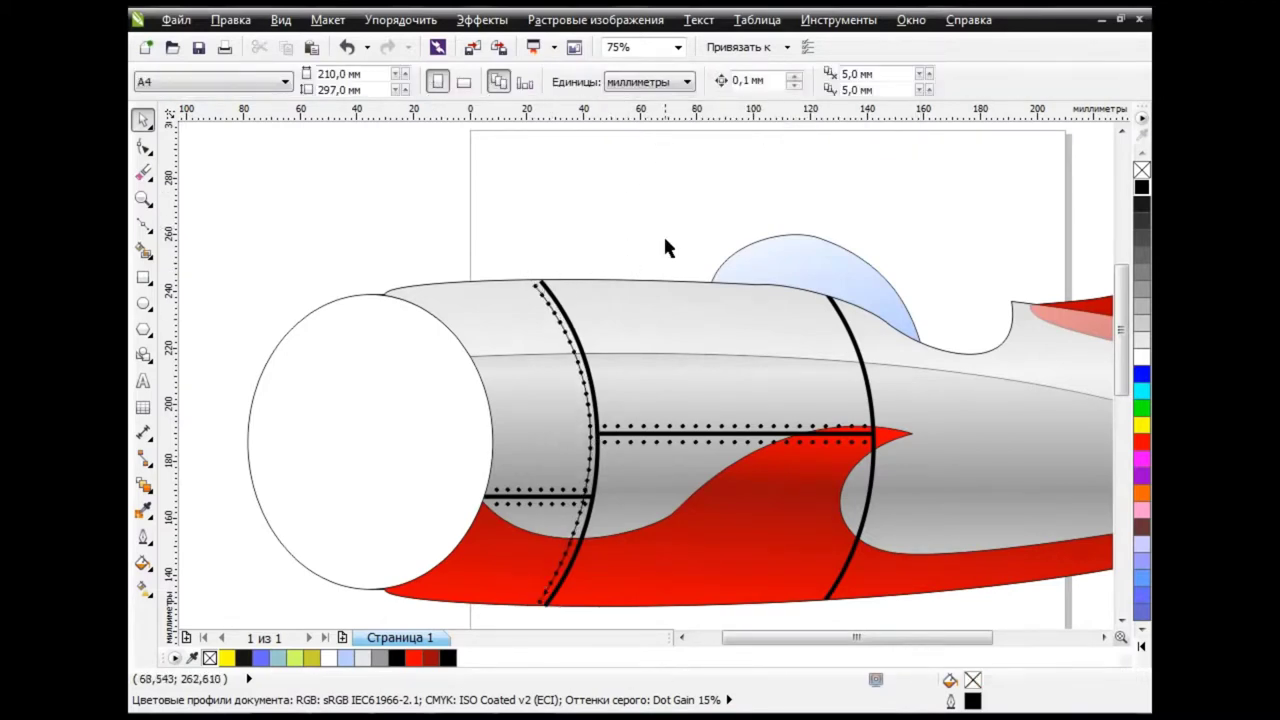
left_click(587, 382)
left_click(401, 19)
left_click(480, 154)
left_click(609, 229)
left_click(547, 309)
left_click(676, 272)
scroll(577, 549, "up", 2)
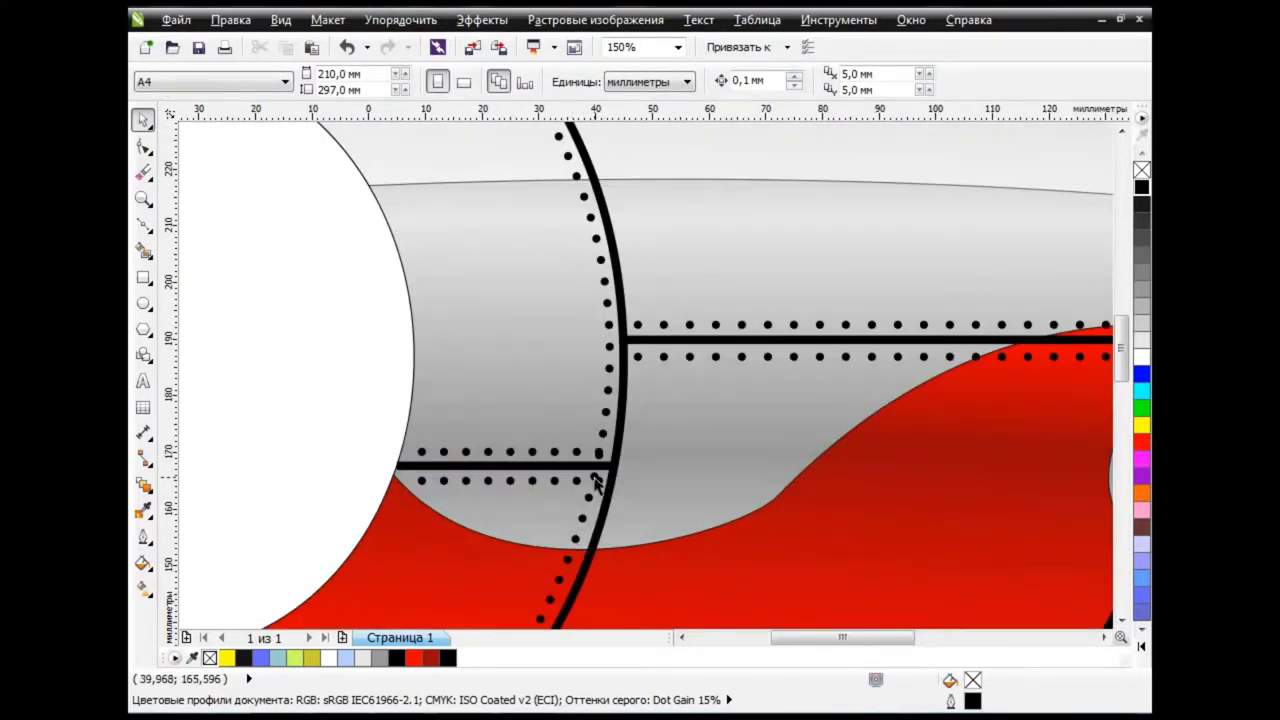
Ungroup the front-seam rivet column into separate rivets
left_click(596, 483)
left_click(651, 80)
left_click(612, 468)
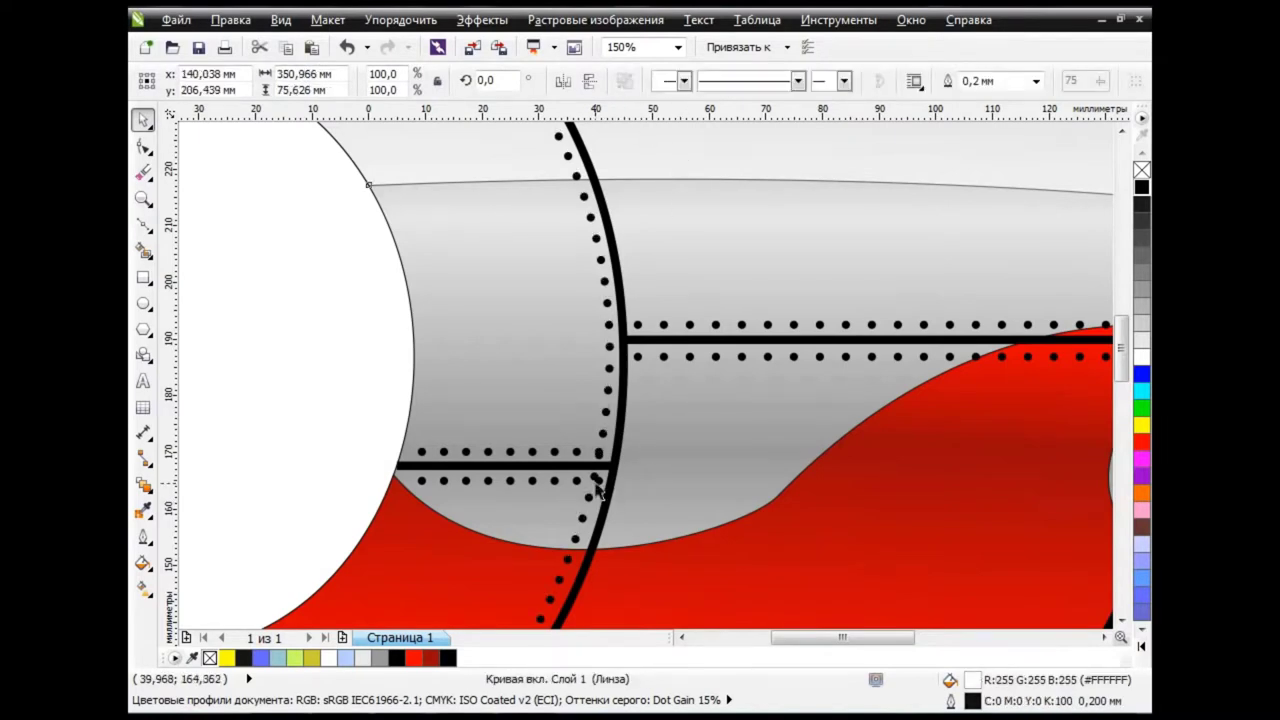
key("Escape")
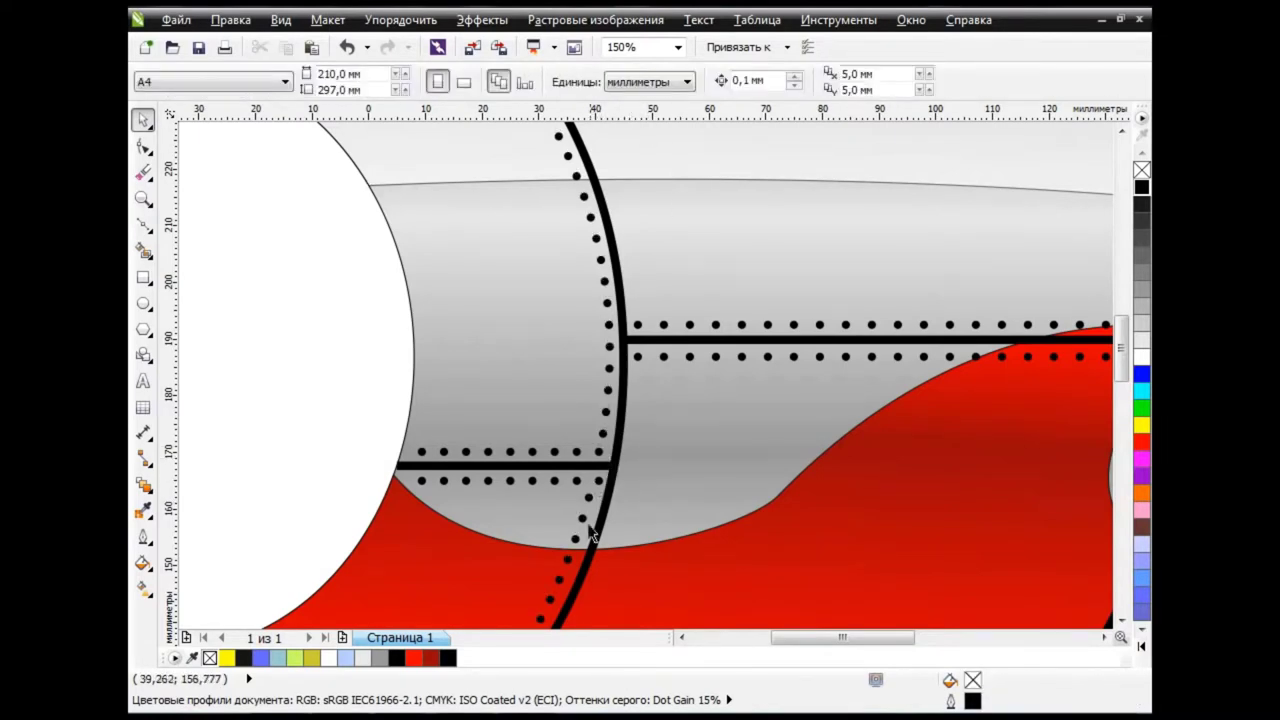
scroll(591, 535, "down", 2)
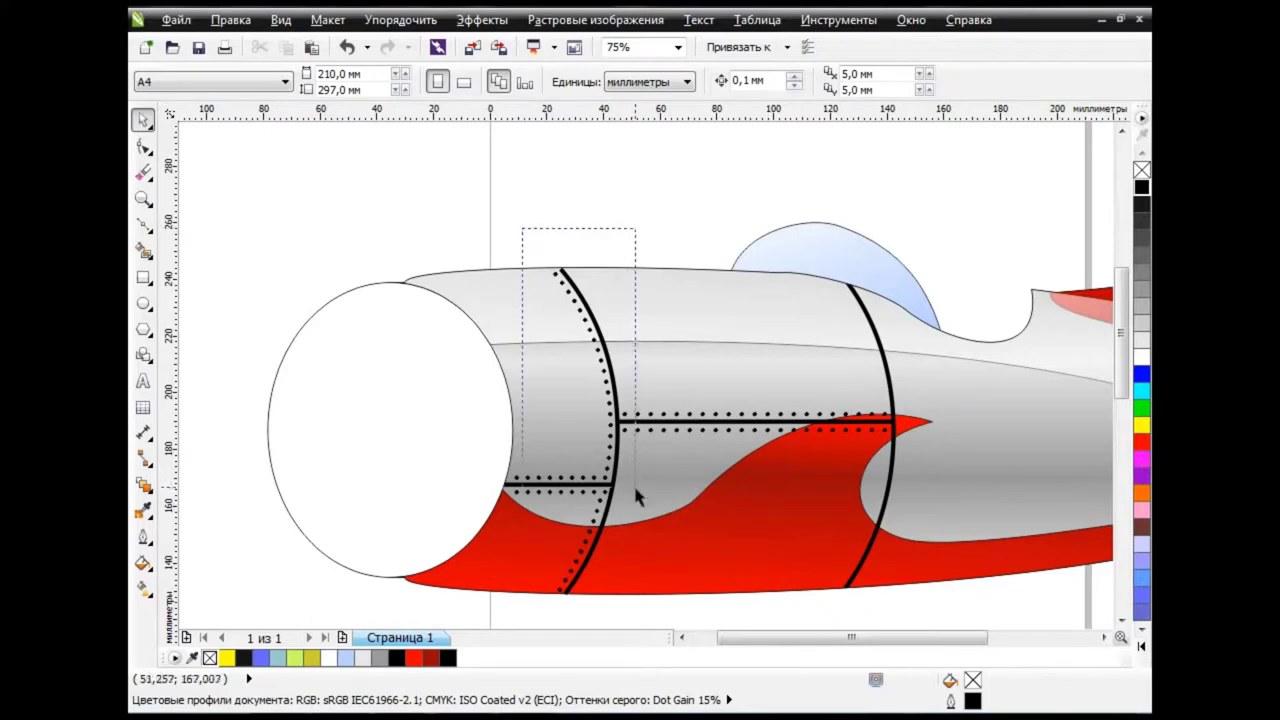
Marquee-select the seam rivets and group them, undoing the grouping and an accidental highlight move
left_click_drag(527, 241, 632, 484)
left_click_drag(630, 607, 543, 487)
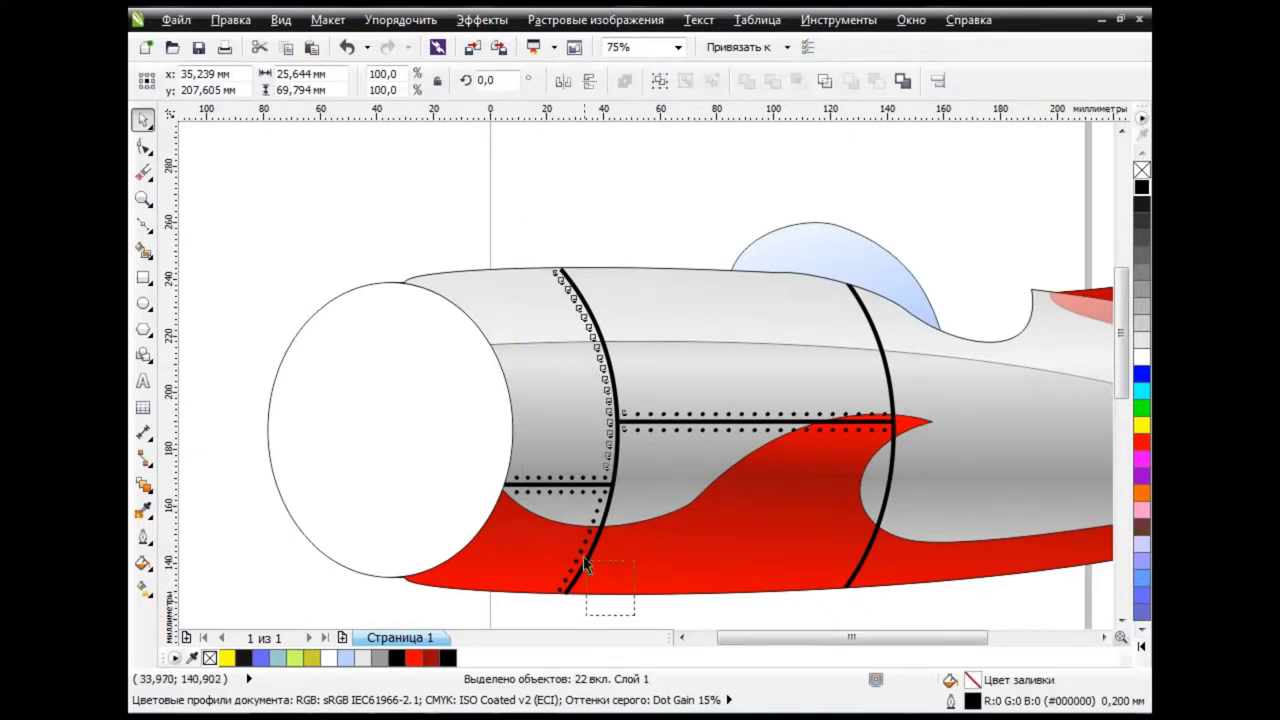
left_click(153, 127)
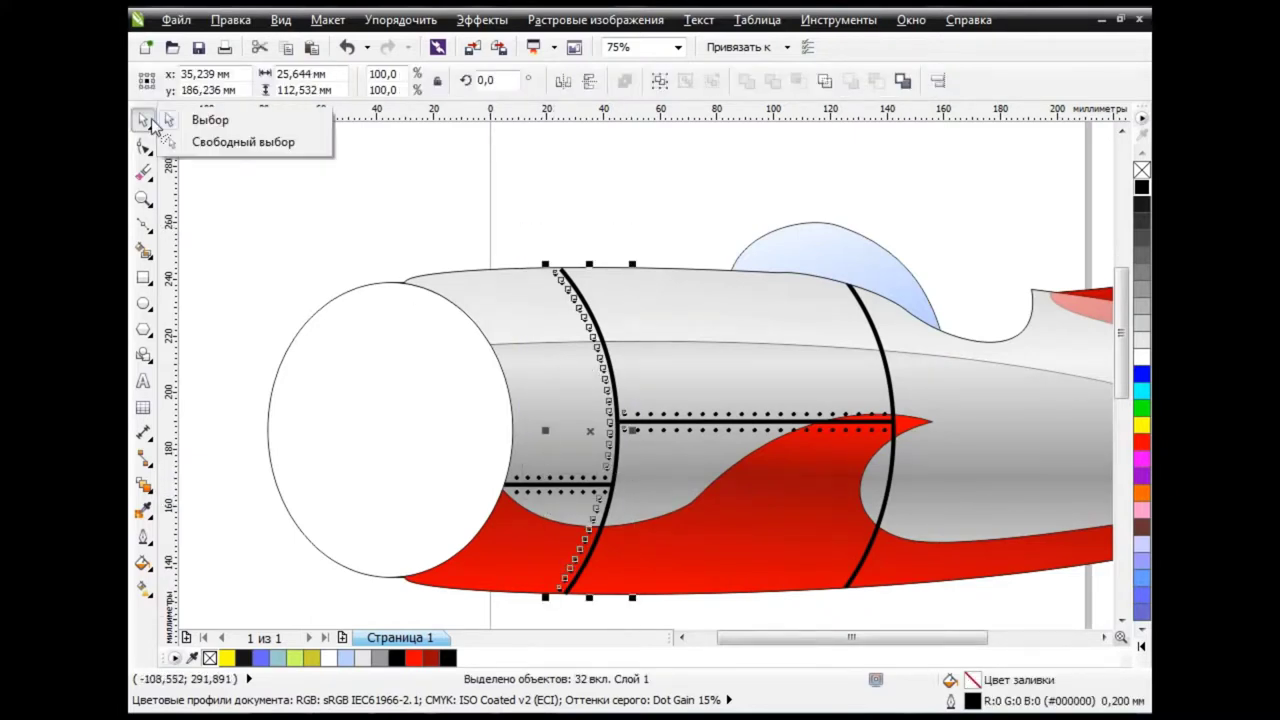
left_click(195, 121)
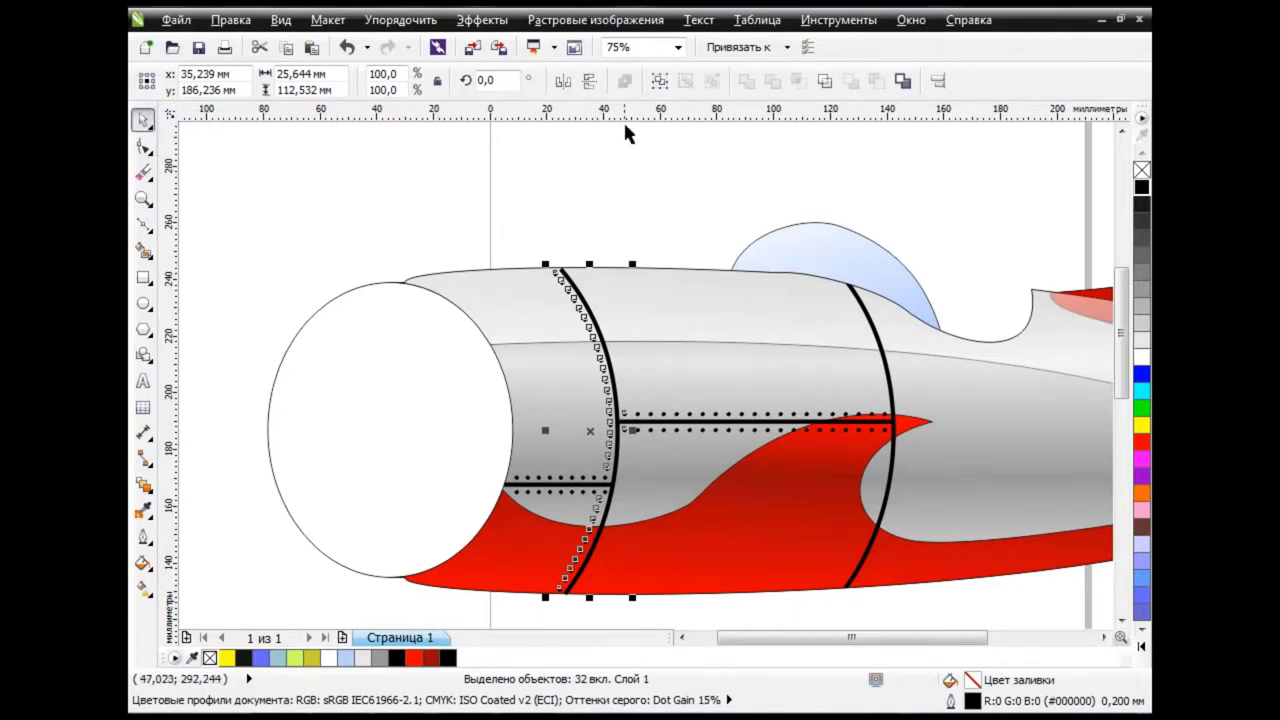
left_click(660, 81)
left_click(346, 47)
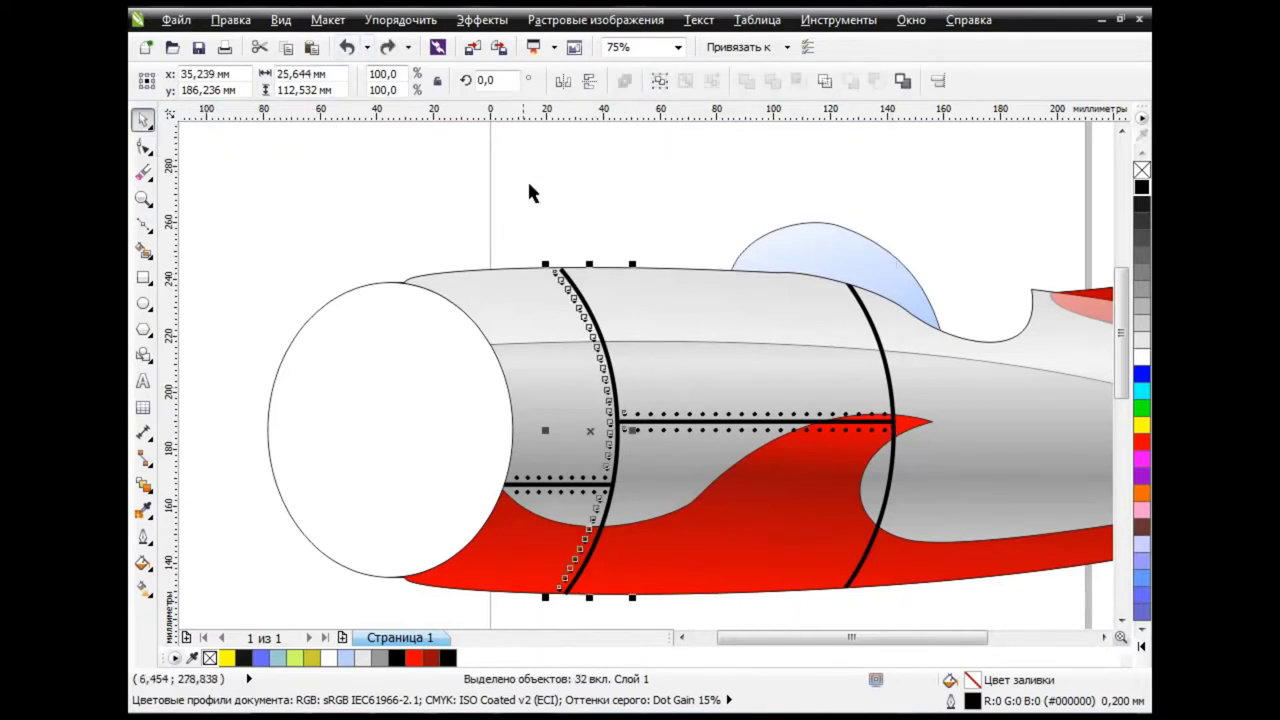
left_click(655, 222)
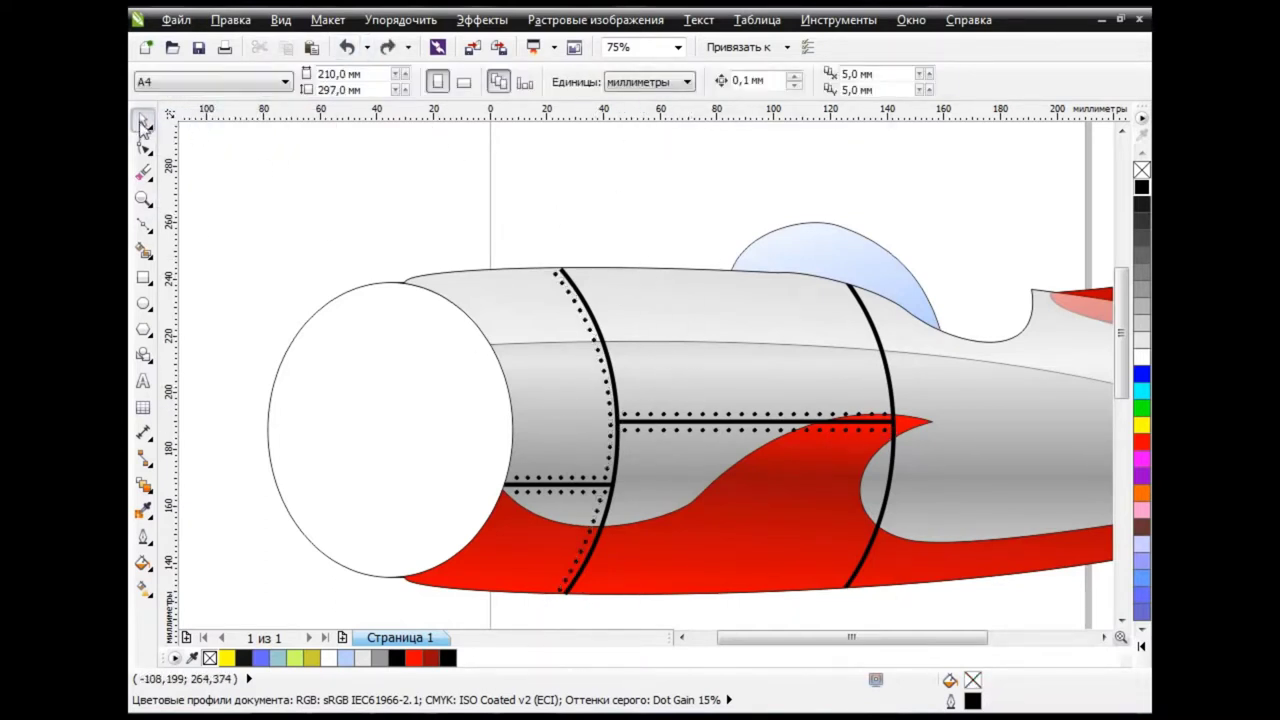
left_click(474, 292)
left_click(346, 47)
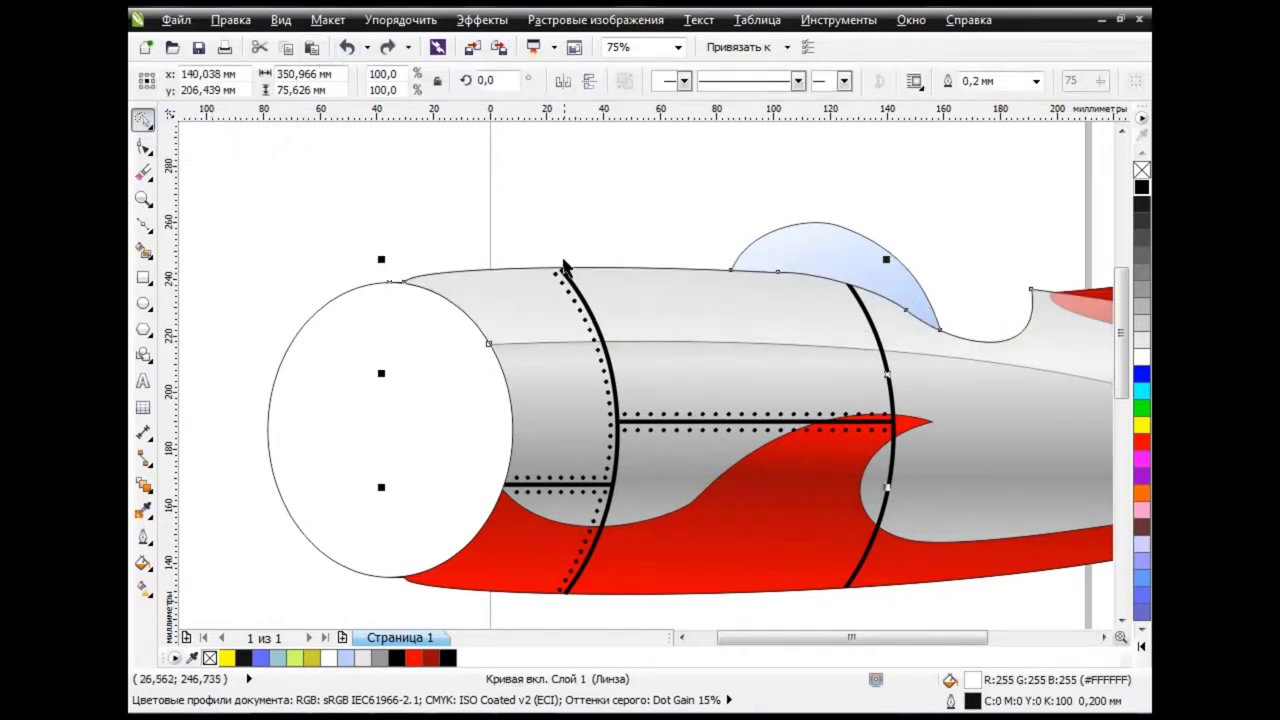
Reselect the upper and lower seam rivets and move the column up and right
left_click_drag(621, 417, 561, 308)
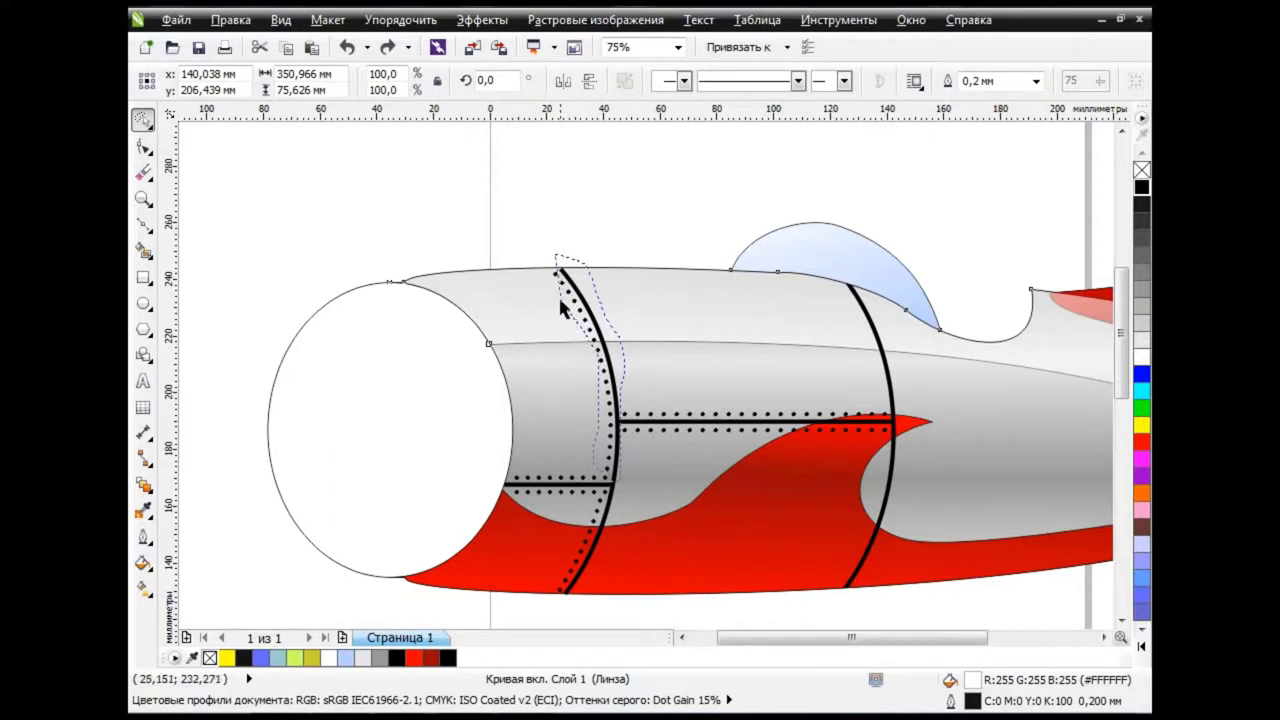
key("Escape")
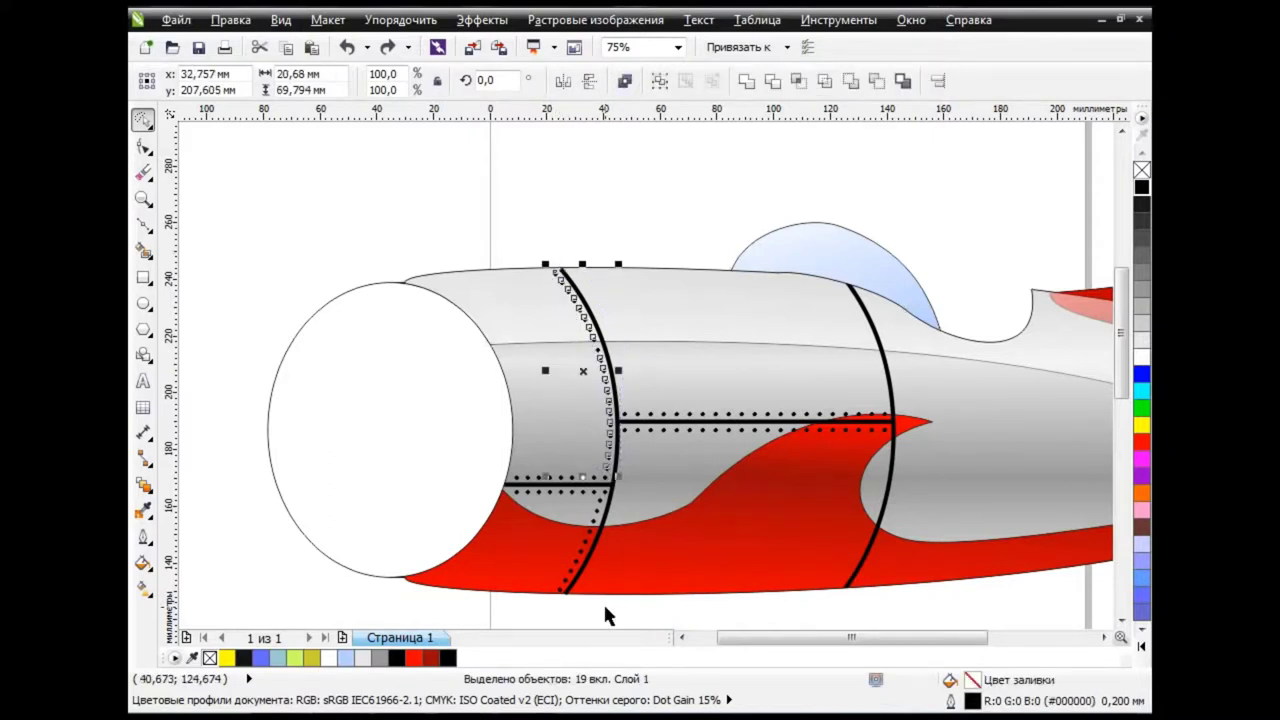
left_click_drag(559, 603, 619, 539)
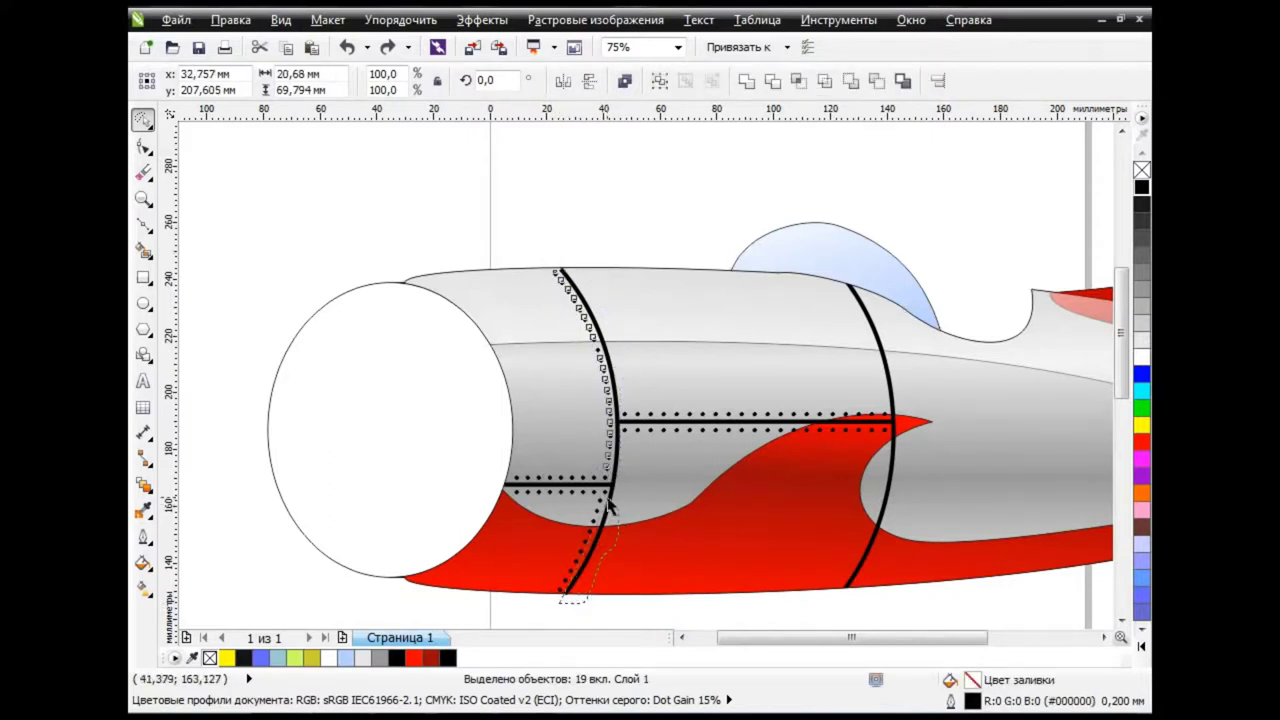
left_click_drag(587, 606, 586, 599)
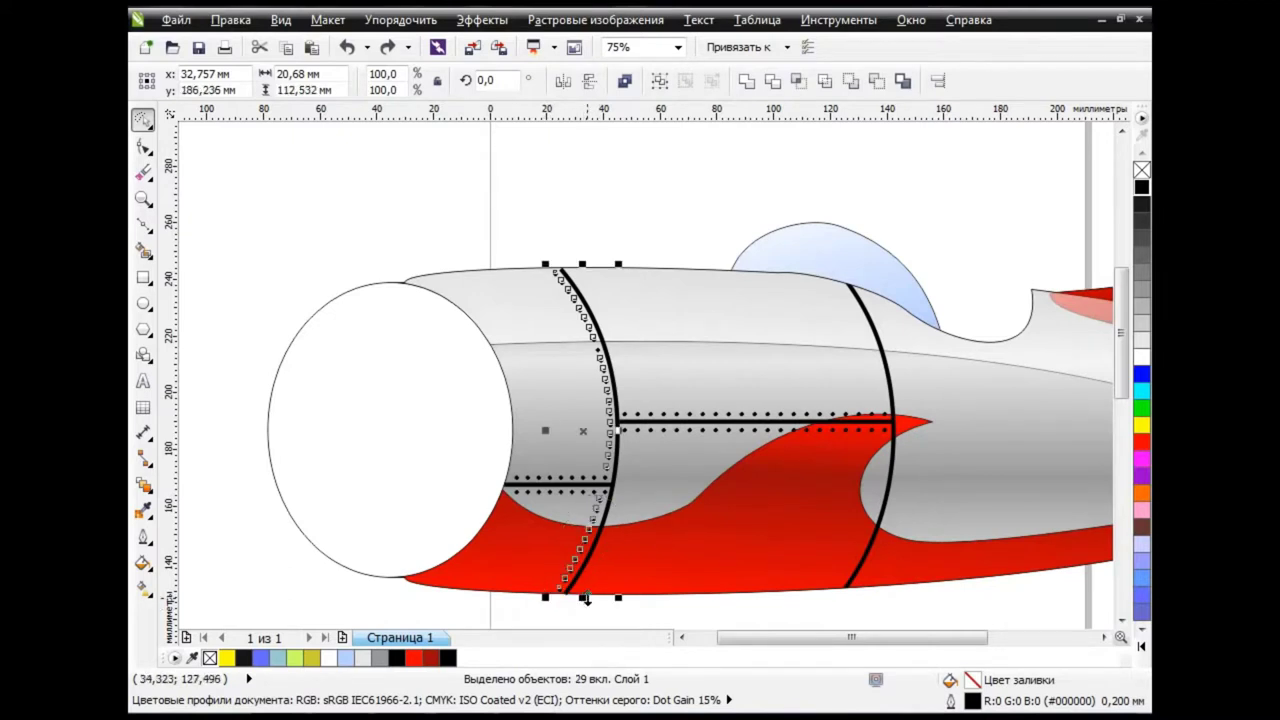
left_click_drag(583, 428, 730, 250)
Group the 30 seam rivets and place a copy on the seam's right side
key("ctrl+z")
key("ctrl+g")
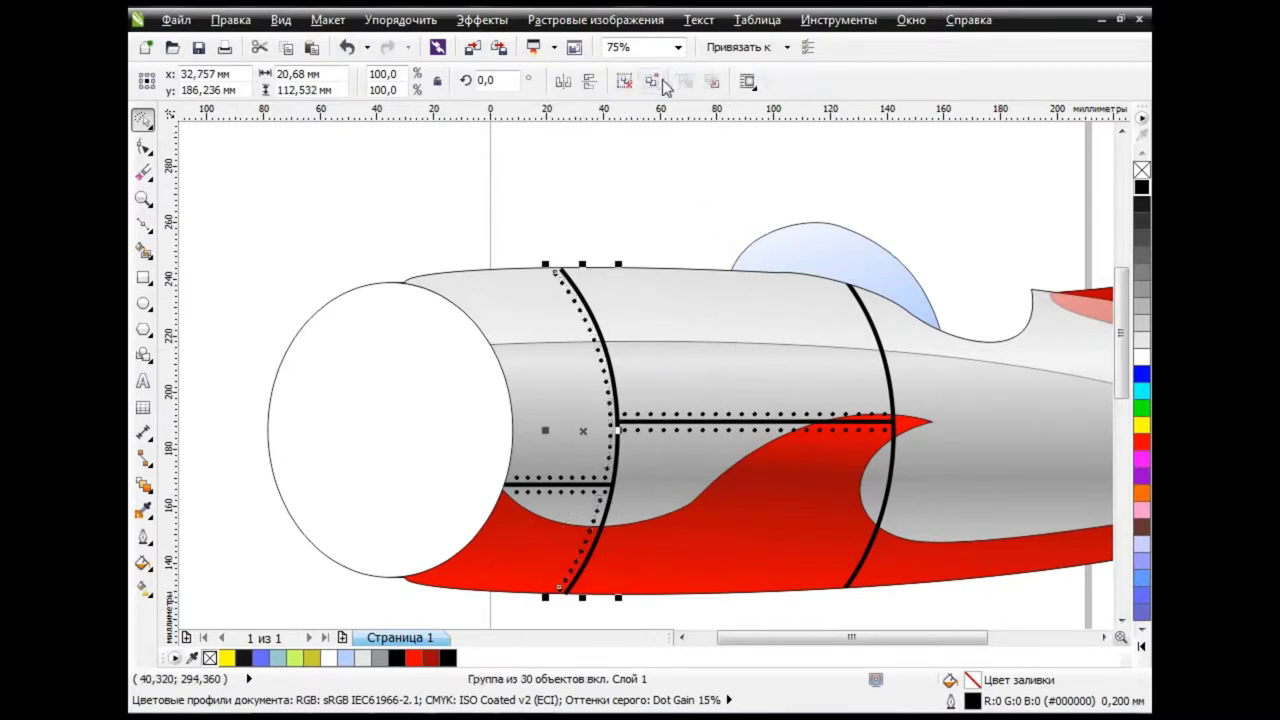
left_click_drag(583, 431, 604, 431)
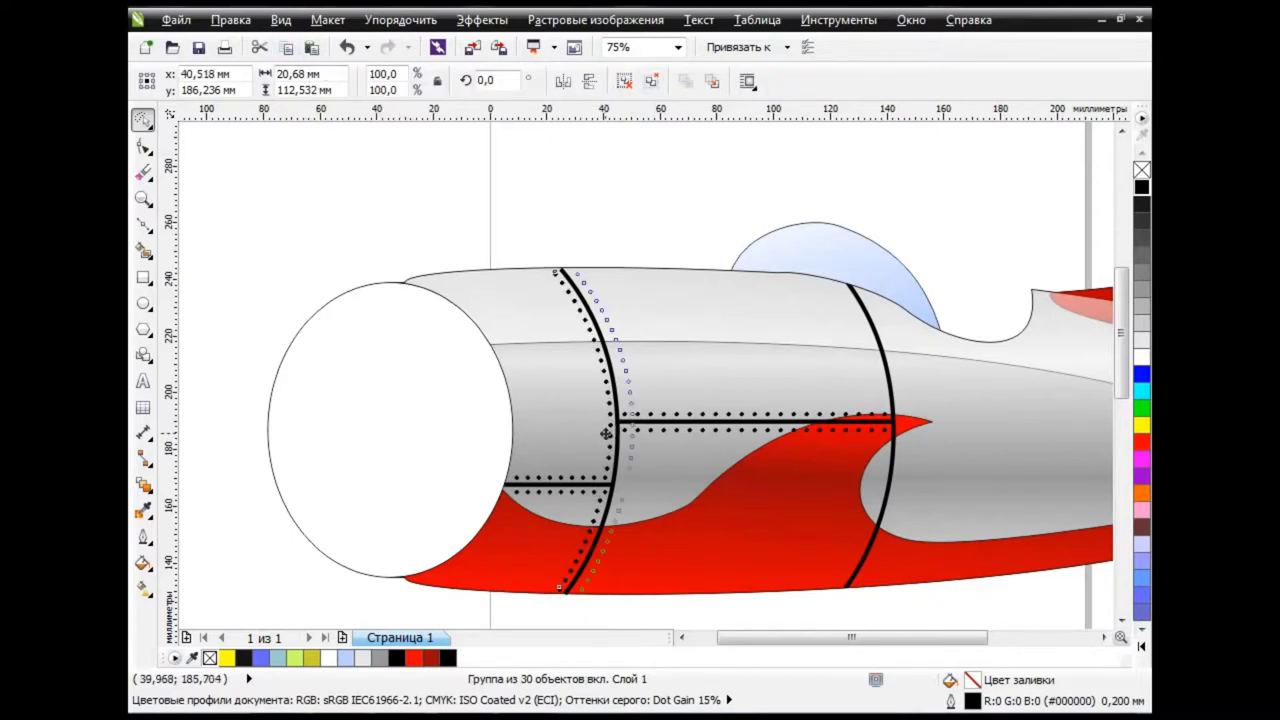
scroll(643, 484, "up", 2)
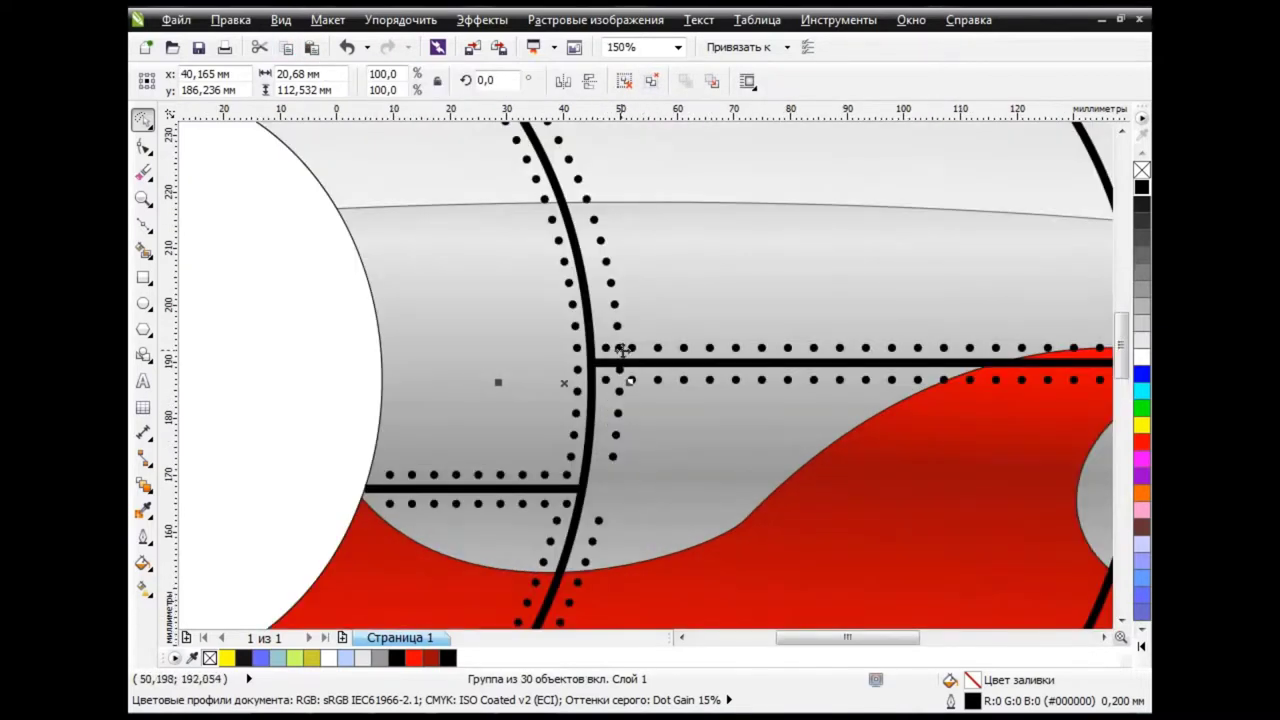
scroll(637, 458, "down", 2)
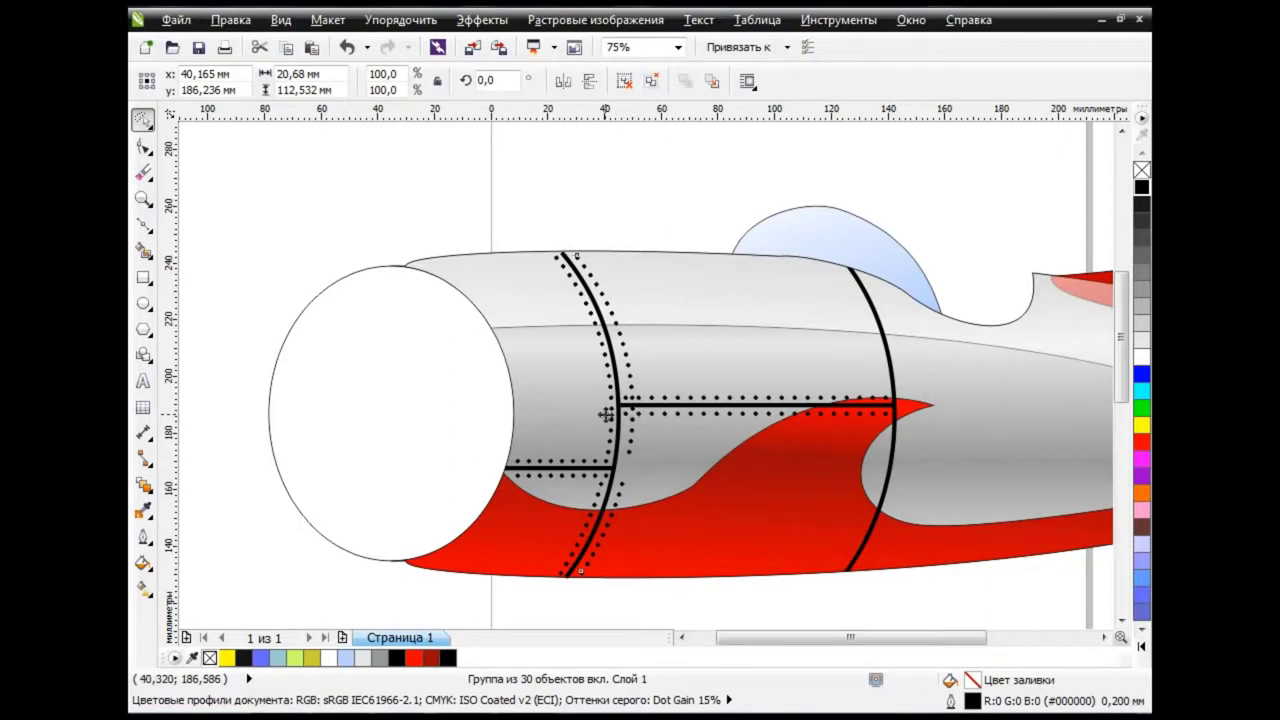
left_click_drag(605, 415, 600, 415)
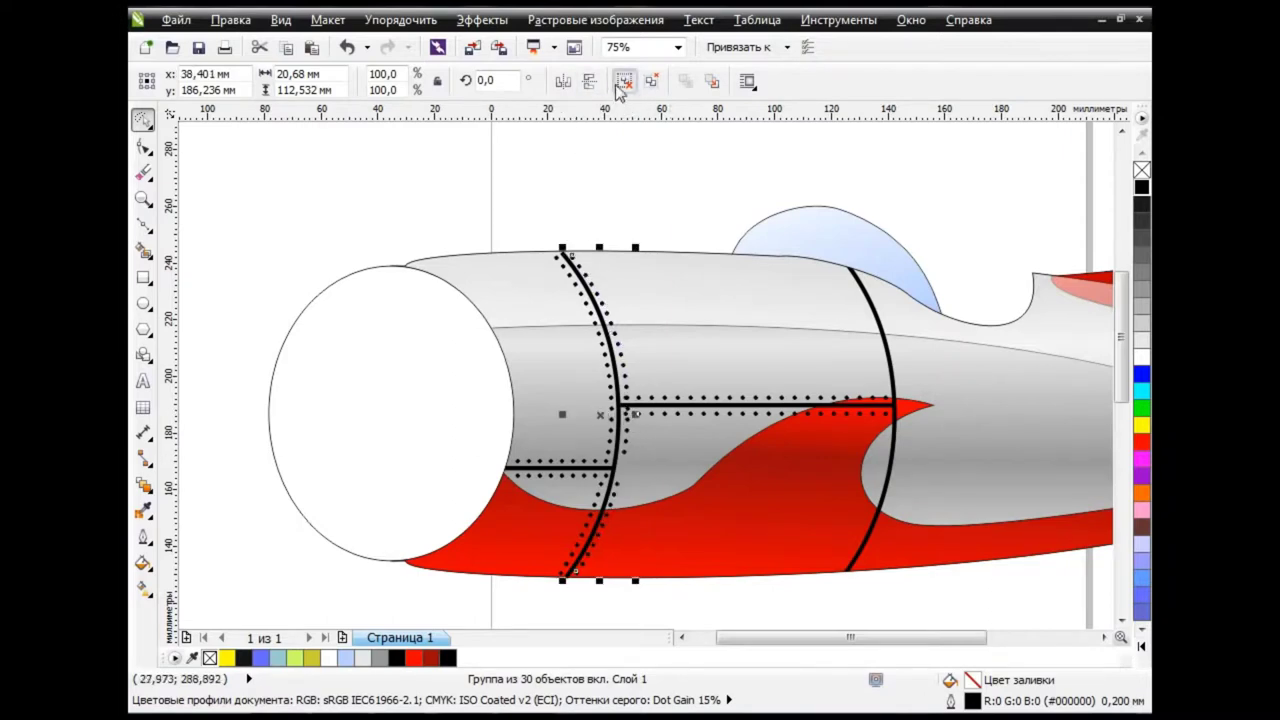
key("Escape")
Try angling the lower rivet row along the red edge, then undo it
scroll(628, 400, "up", 2)
left_click(631, 400)
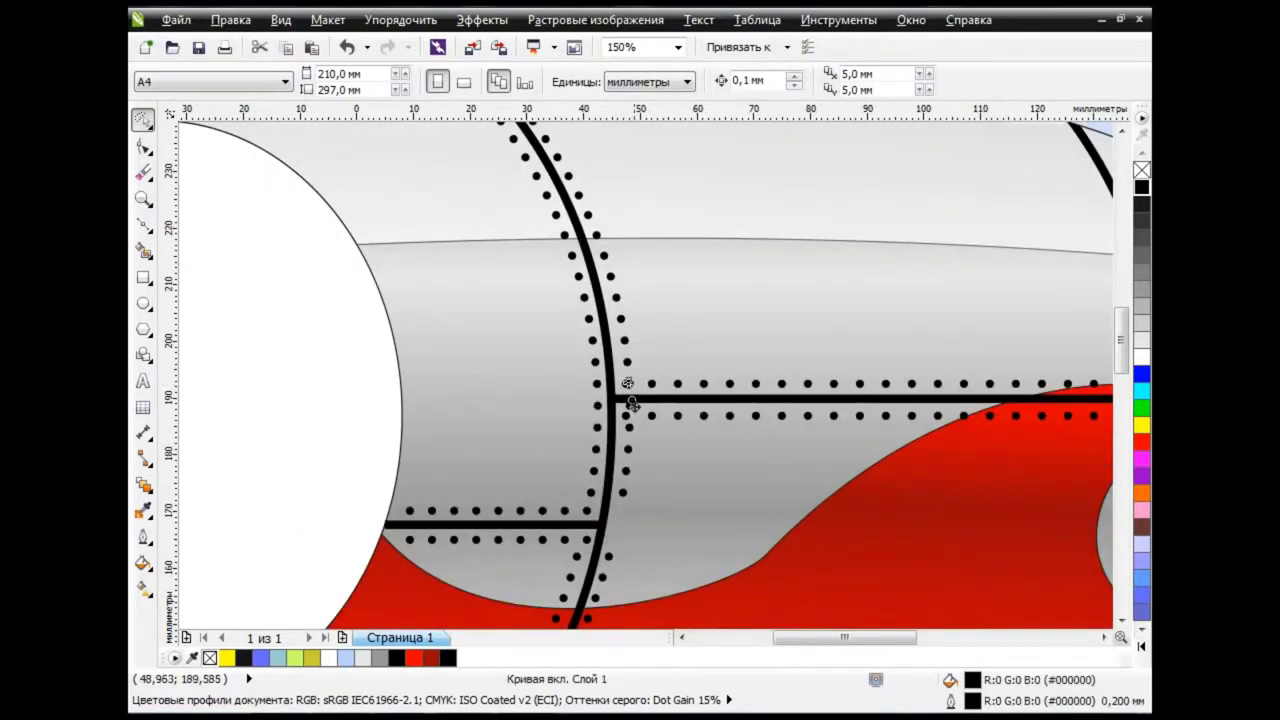
left_click_drag(619, 515, 614, 533)
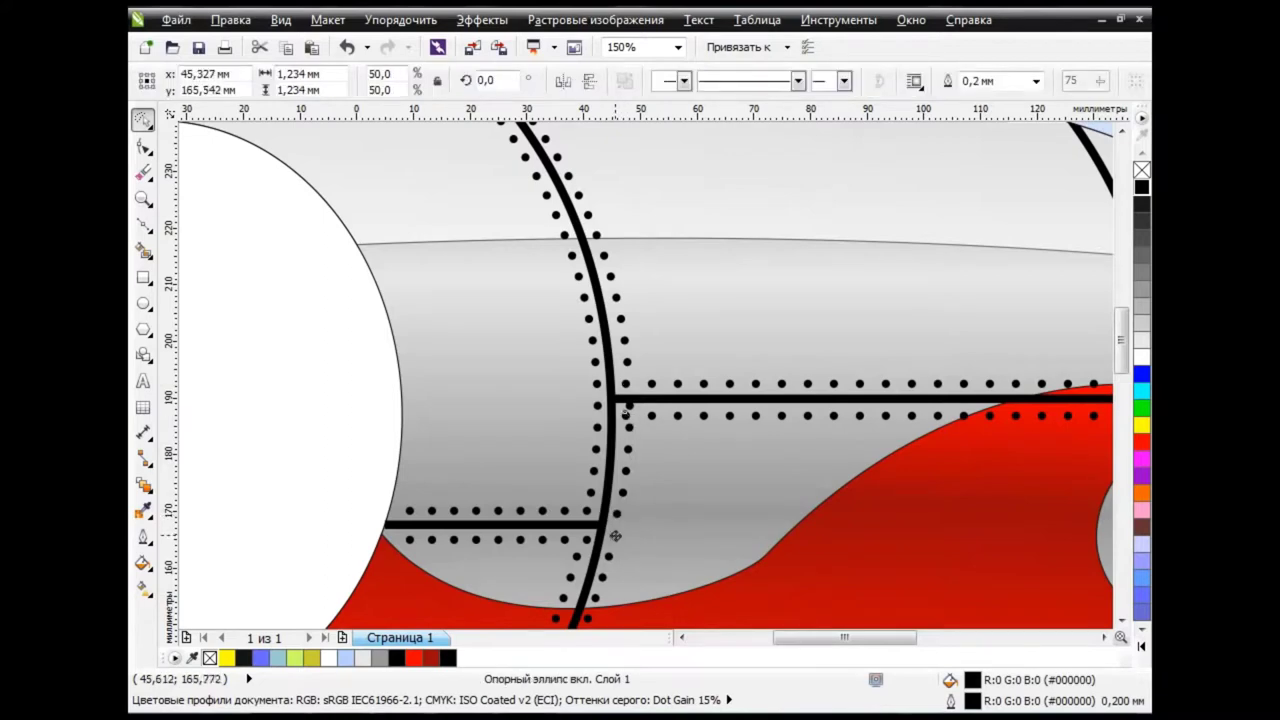
left_click(346, 47)
left_click(625, 405)
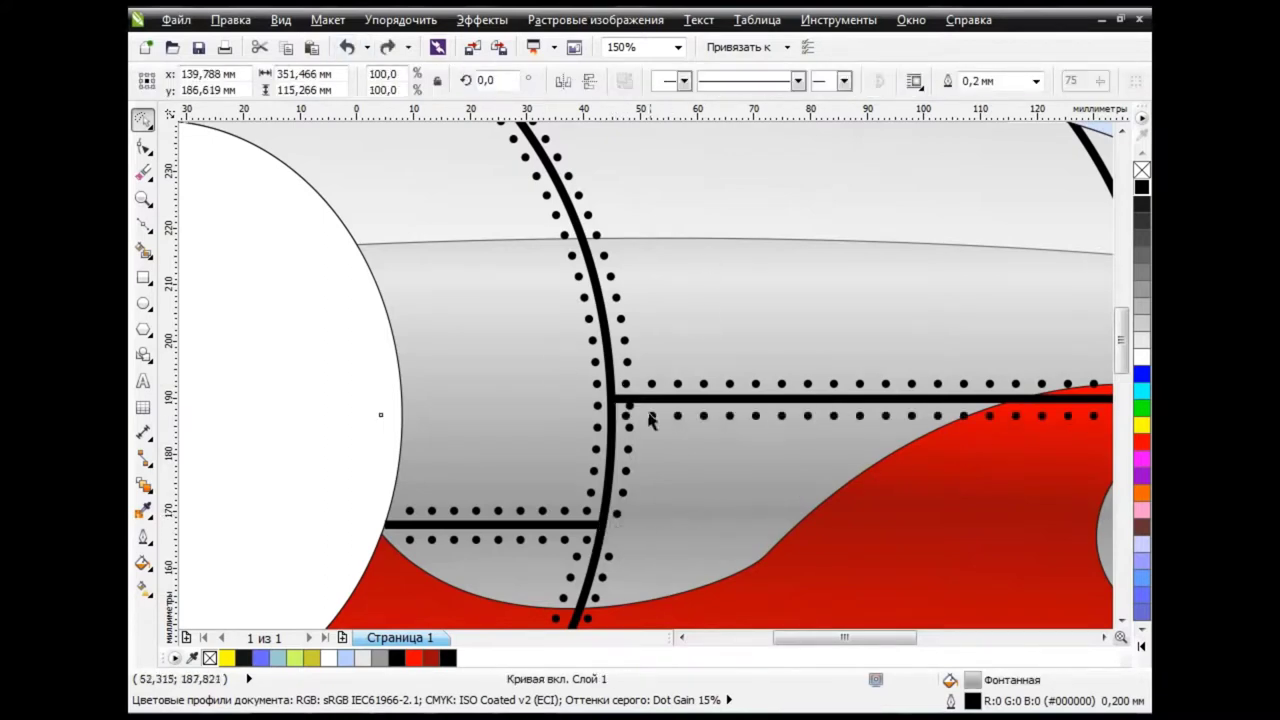
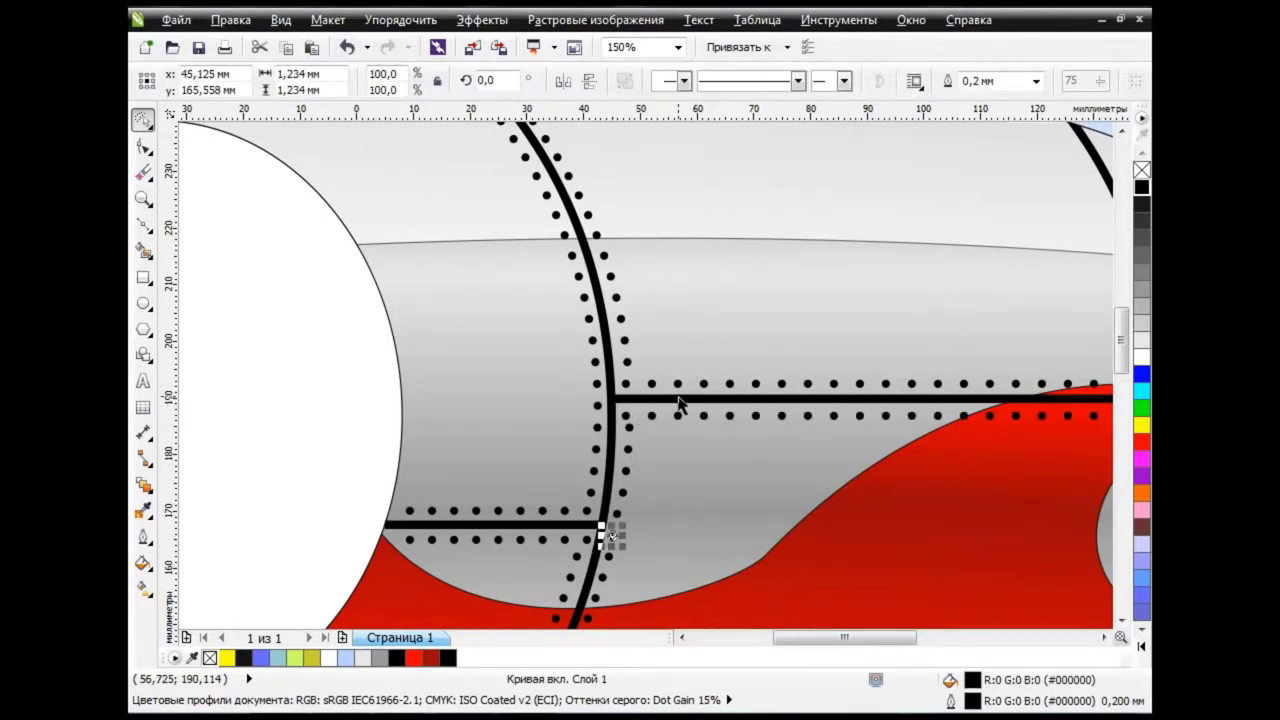
Check the two fuselage seam curves, then save the plane drawing
scroll(686, 413, "down", 2)
left_click_drag(847, 630, 954, 630)
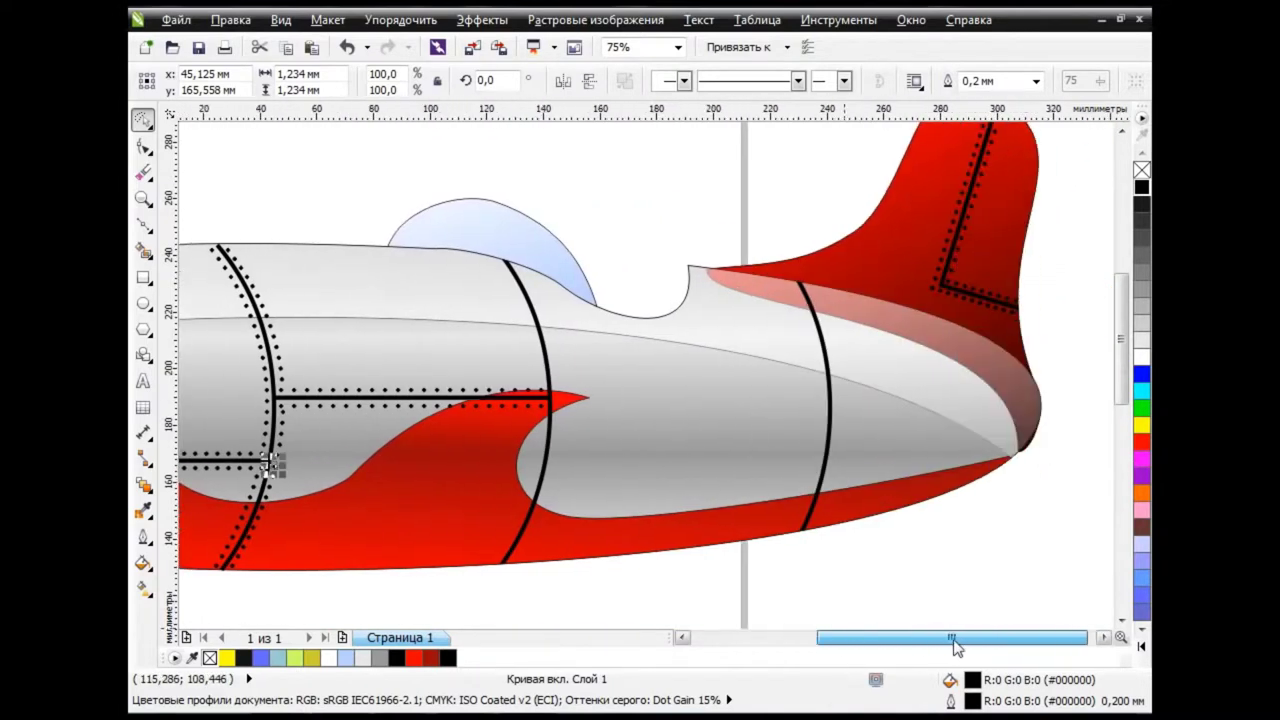
left_click(549, 370)
left_click(828, 415)
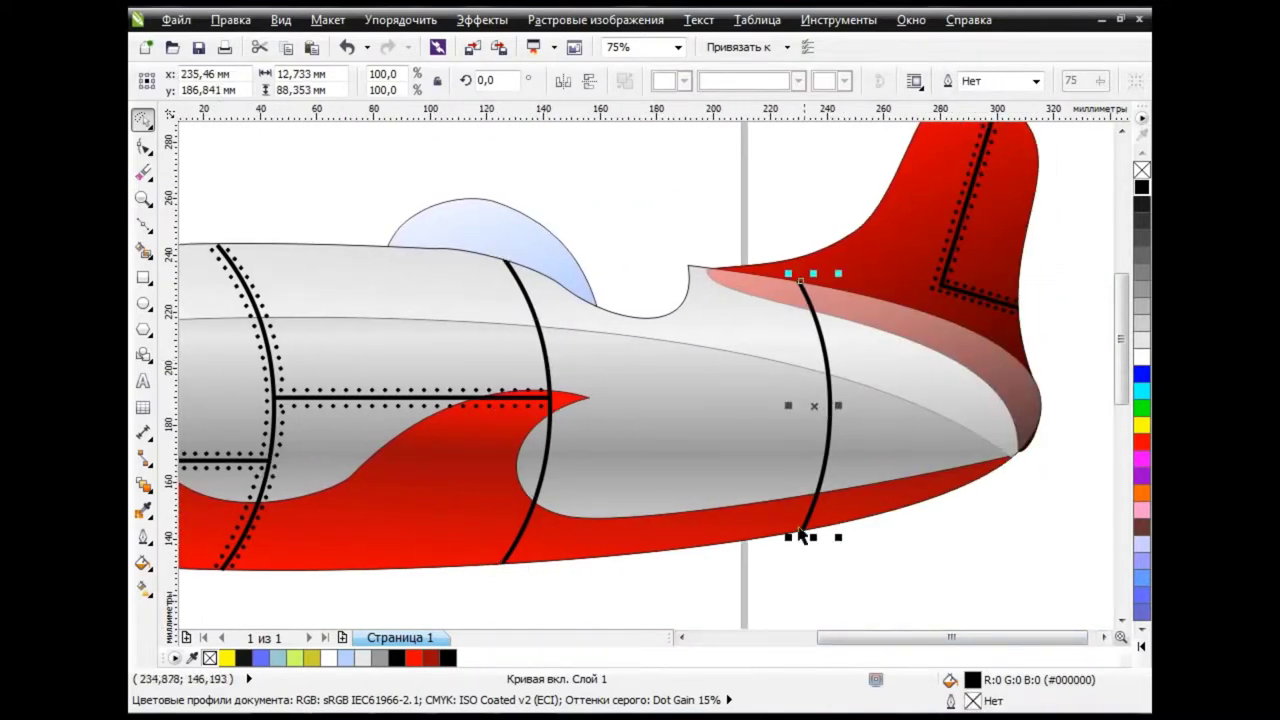
left_click(665, 180)
scroll(665, 180, "down", 1)
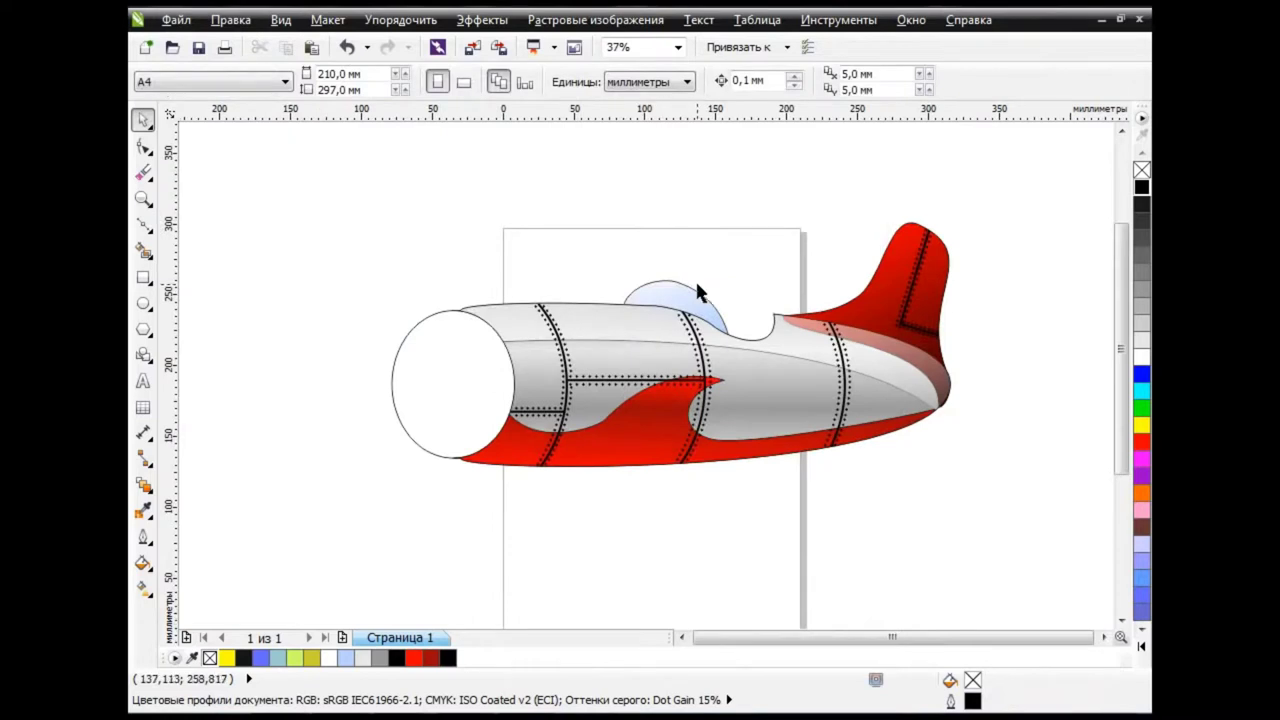
key("ctrl+s")
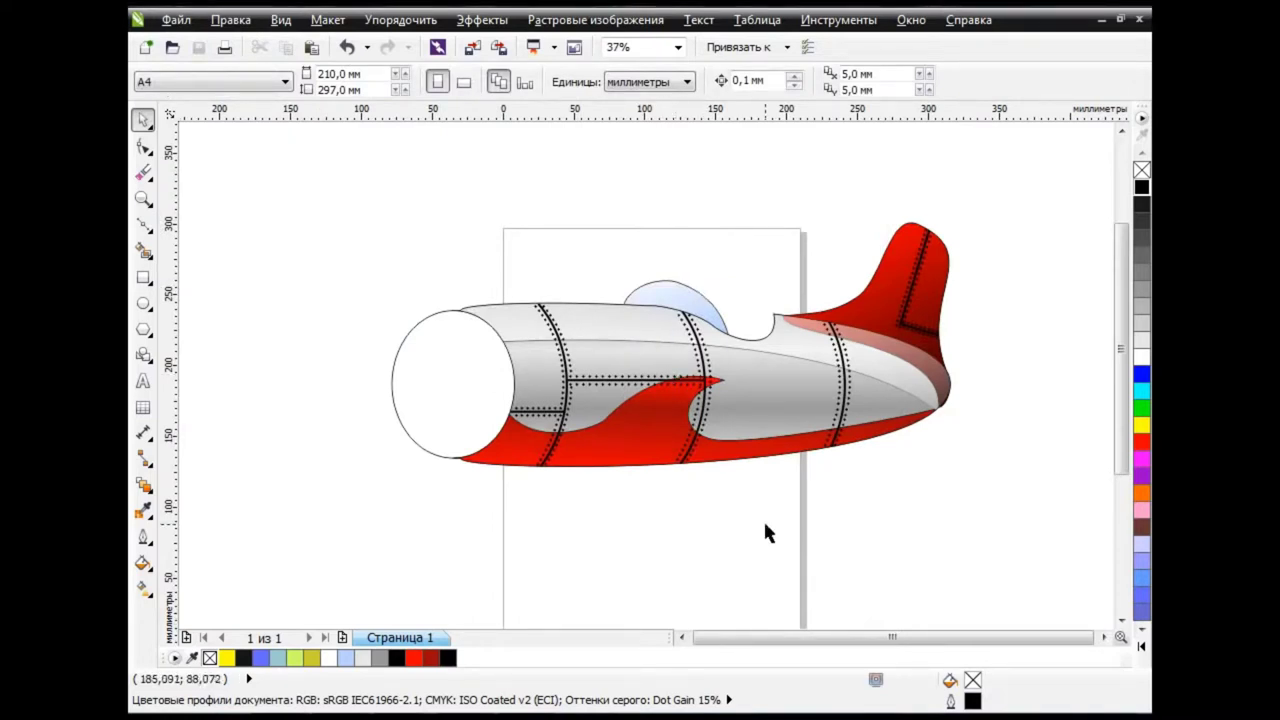
left_click(148, 230)
Draw a closed four-point polyline wing outline from under the fuselage out past the page
left_click(283, 365)
left_click(570, 442)
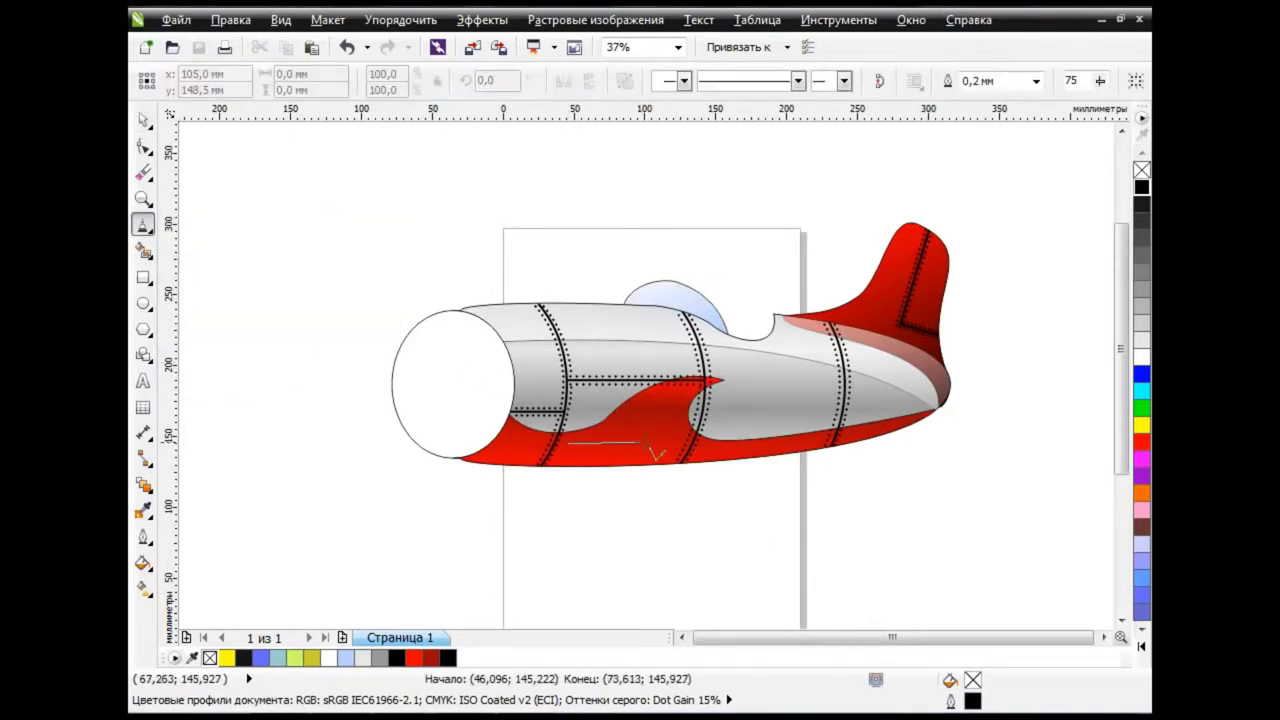
left_click(775, 441)
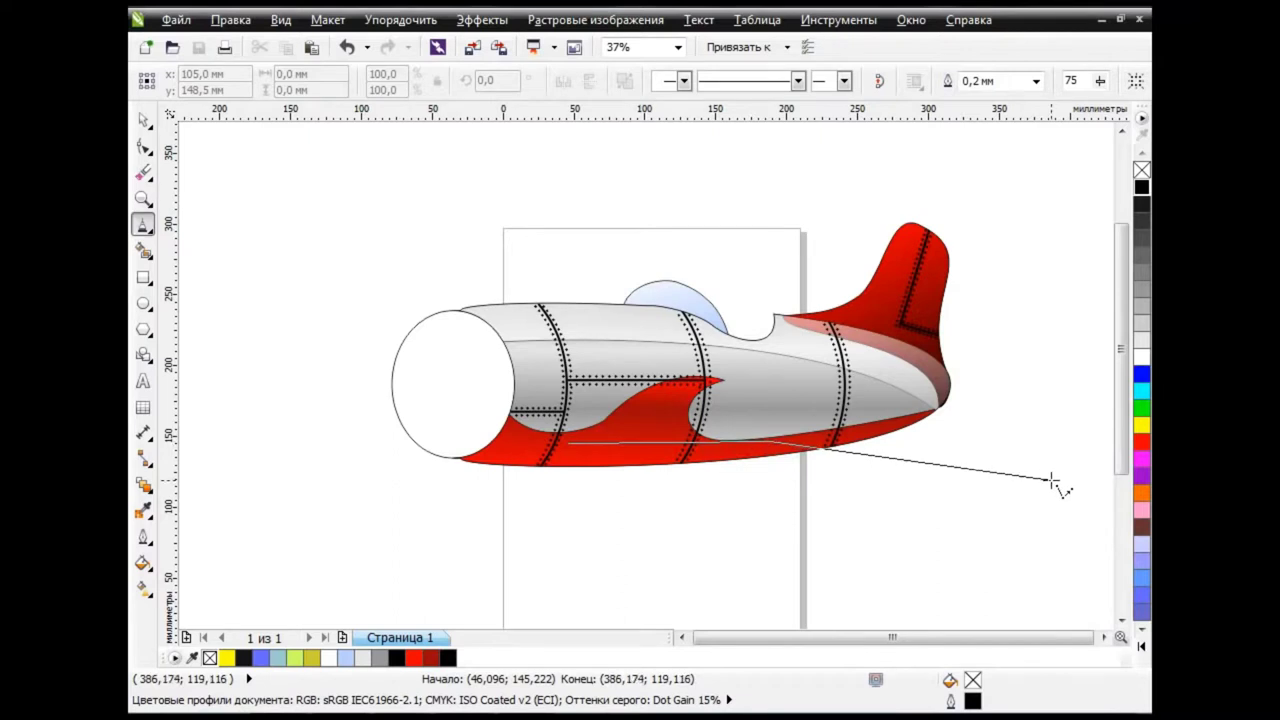
left_click(1070, 581)
left_click(995, 603)
left_click(568, 447)
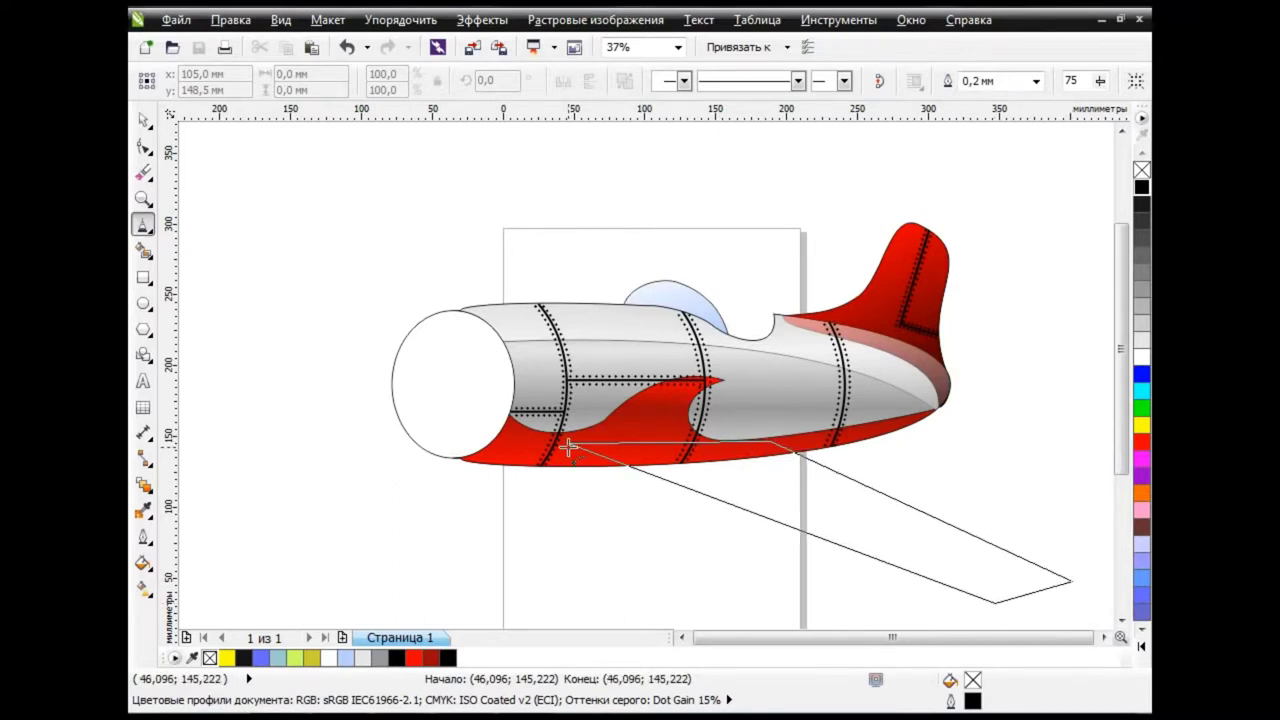
key("space")
left_click(322, 452)
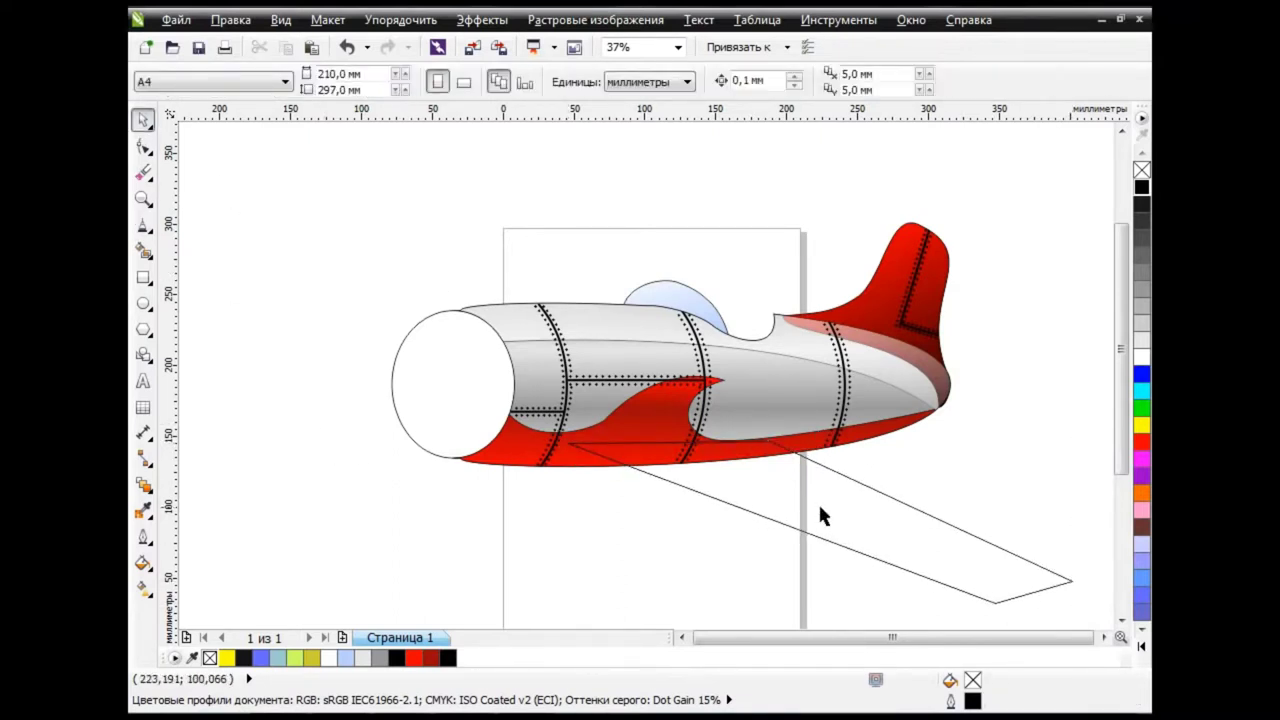
Bend the wing outline's edges into curves and round off the outer wing tip
key("Tab")
key("F10")
left_click_drag(1093, 605, 552, 383)
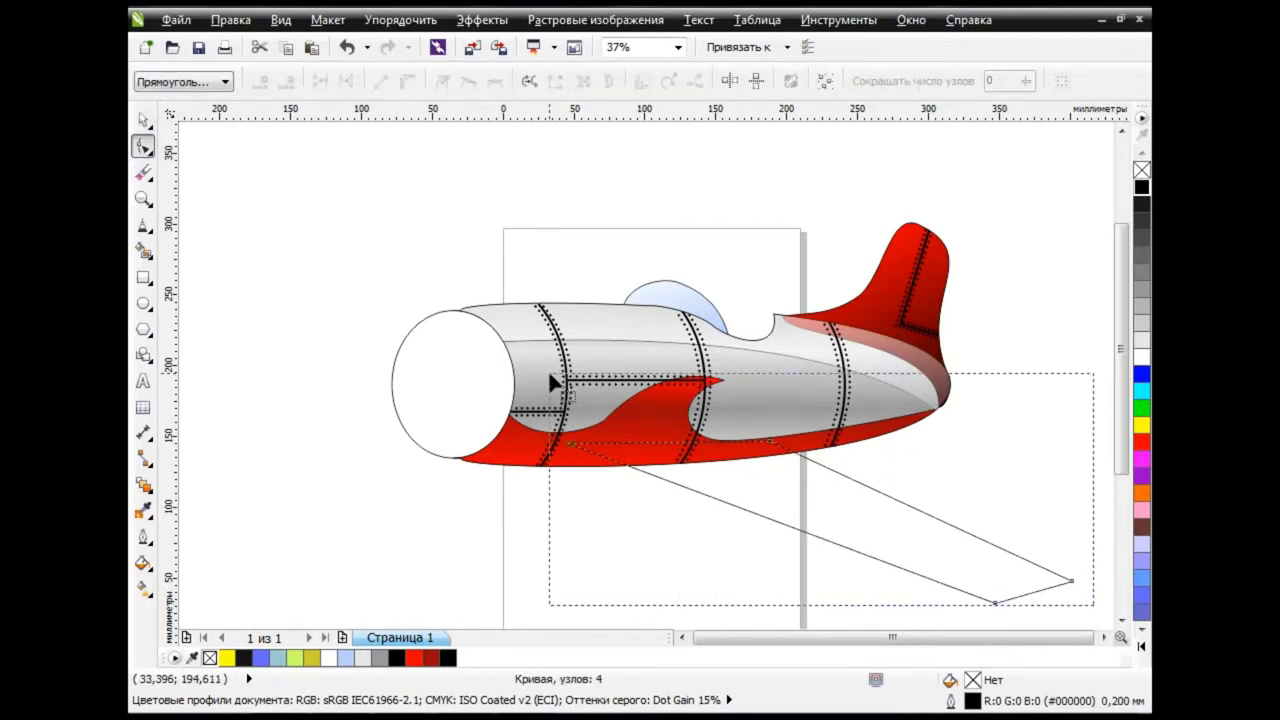
left_click_drag(571, 443, 771, 434)
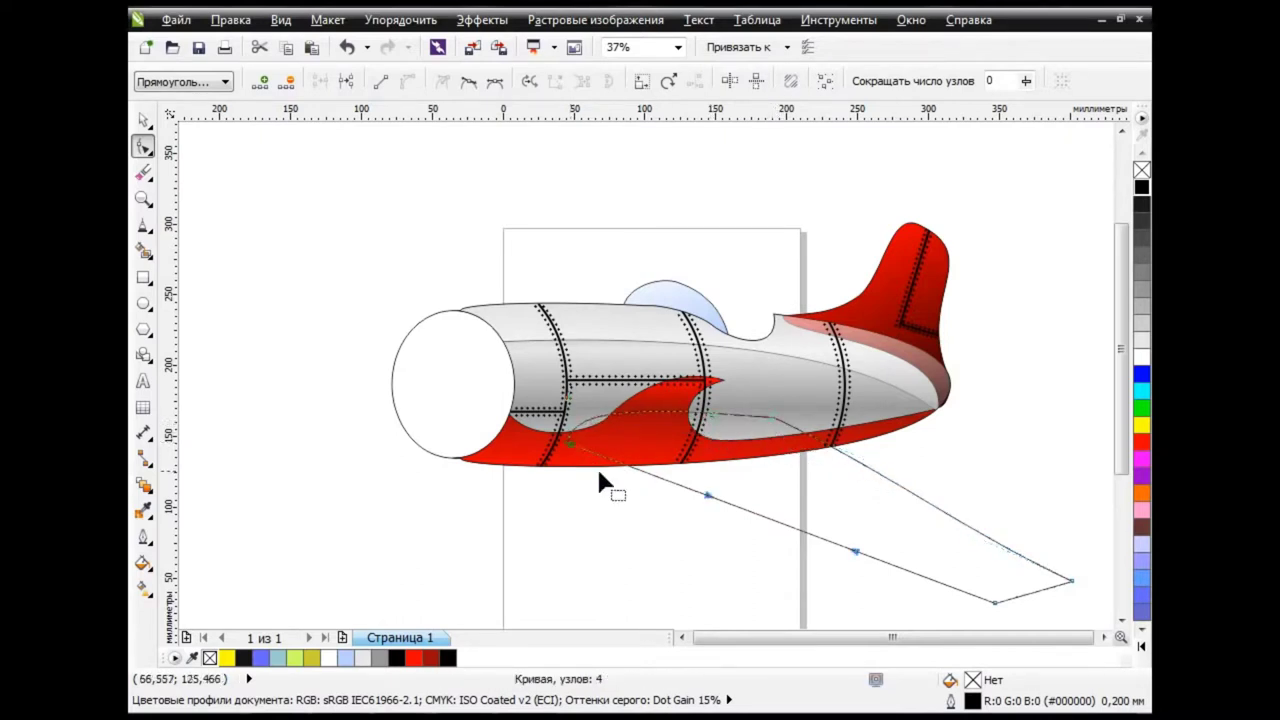
left_click_drag(708, 495, 571, 466)
left_click_drag(855, 551, 752, 500)
scroll(1000, 589, "down", 1)
left_click_drag(1030, 543, 1044, 588)
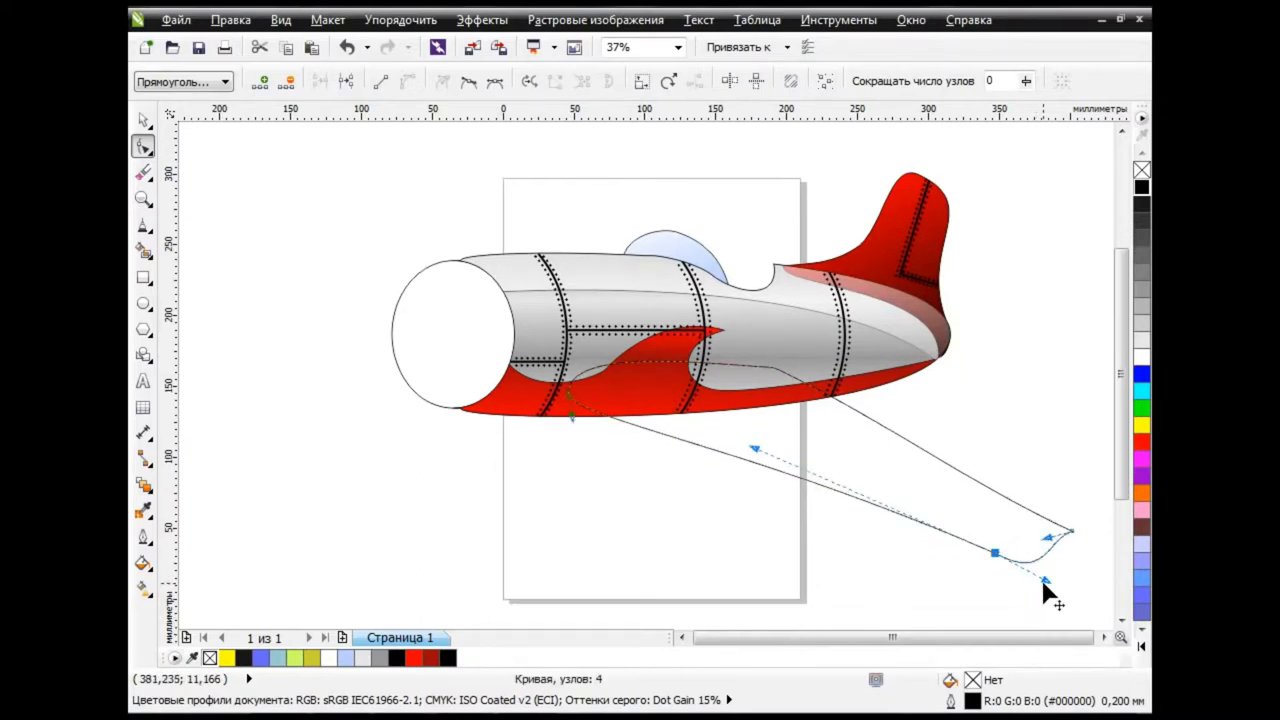
mouse_move(1064, 537)
left_mouse_down()
mouse_move(1019, 537)
mouse_move(1090, 537)
left_mouse_up()
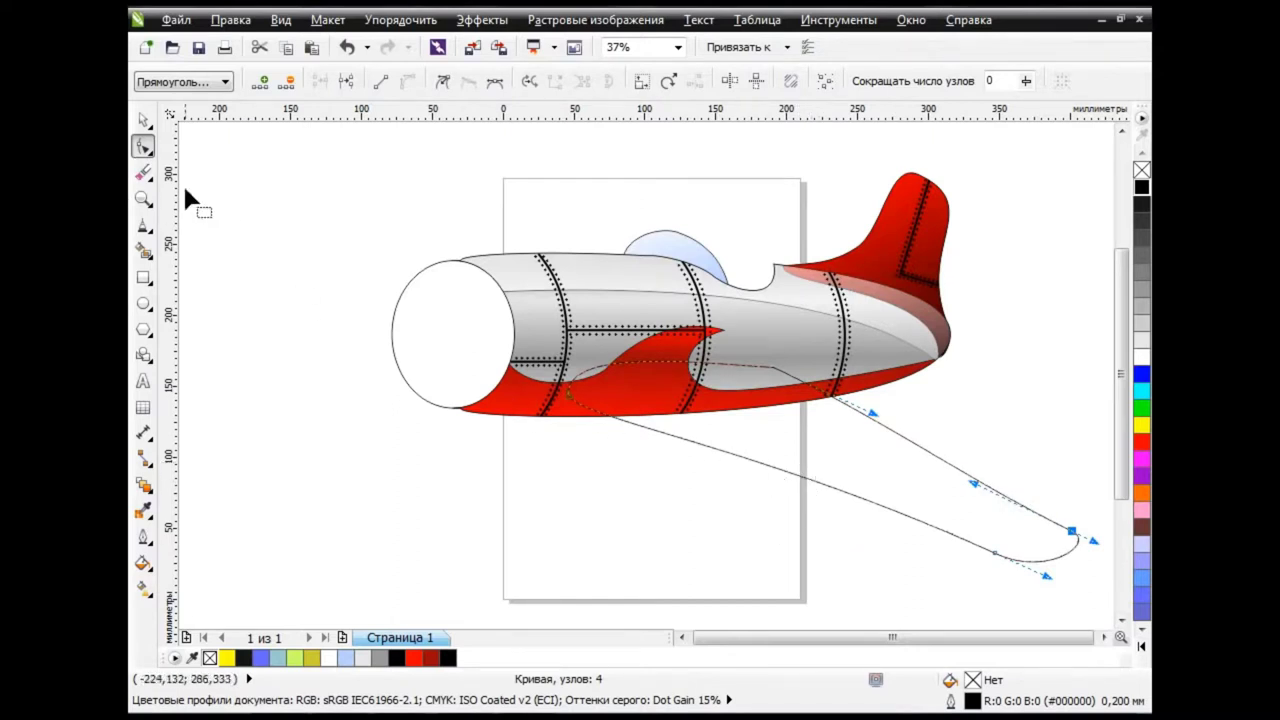
Refine the wing outline's nodes and handles into a long, smooth wing shape
left_click(143, 119)
left_click(727, 545)
double_click(880, 507)
mouse_move(880, 406)
left_mouse_down()
mouse_move(1085, 562)
mouse_move(1068, 472)
left_mouse_up()
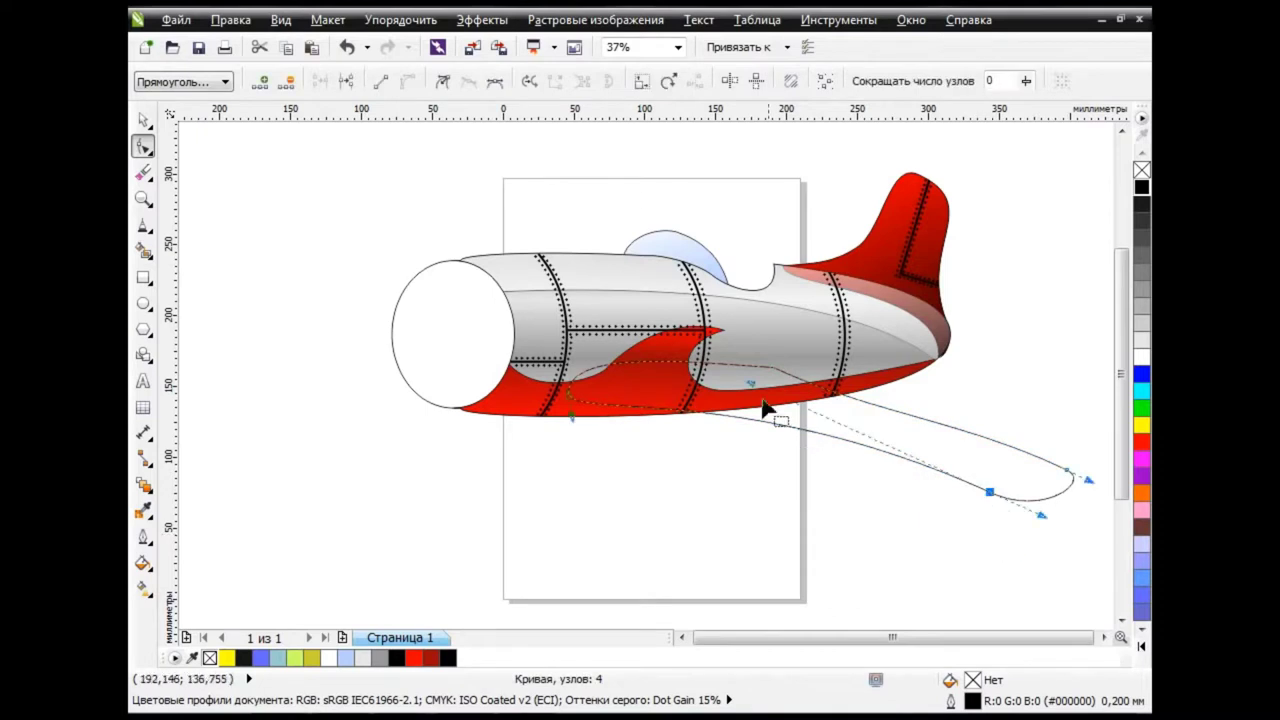
left_click_drag(771, 409, 714, 449)
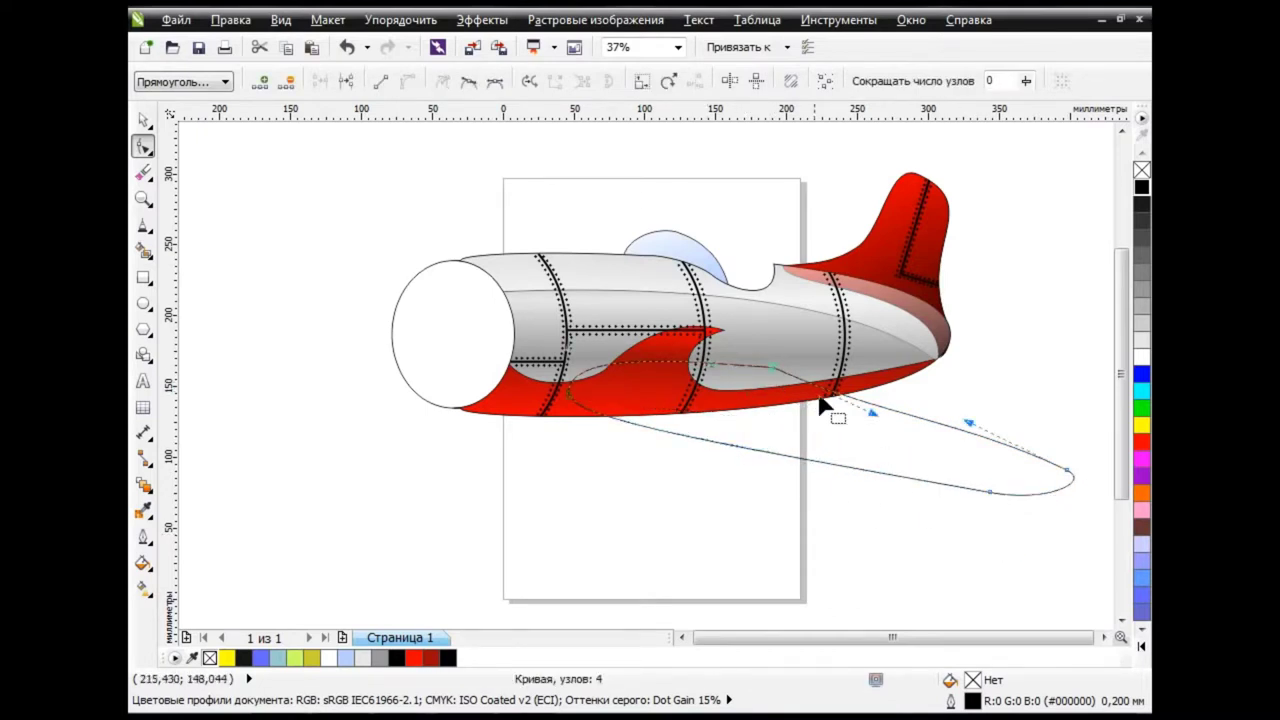
mouse_move(826, 402)
left_mouse_down()
mouse_move(789, 398)
mouse_move(828, 397)
left_mouse_up()
left_click_drag(965, 424, 940, 437)
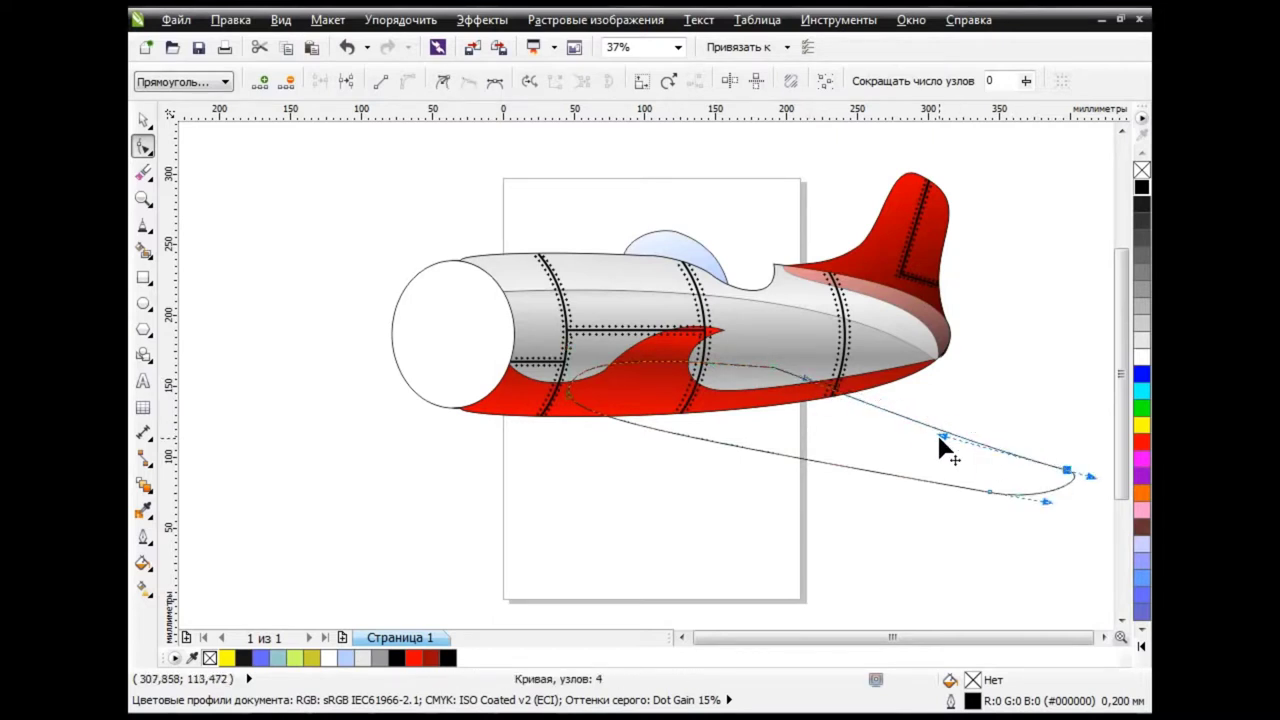
key("space")
left_click(666, 527)
left_click(903, 441)
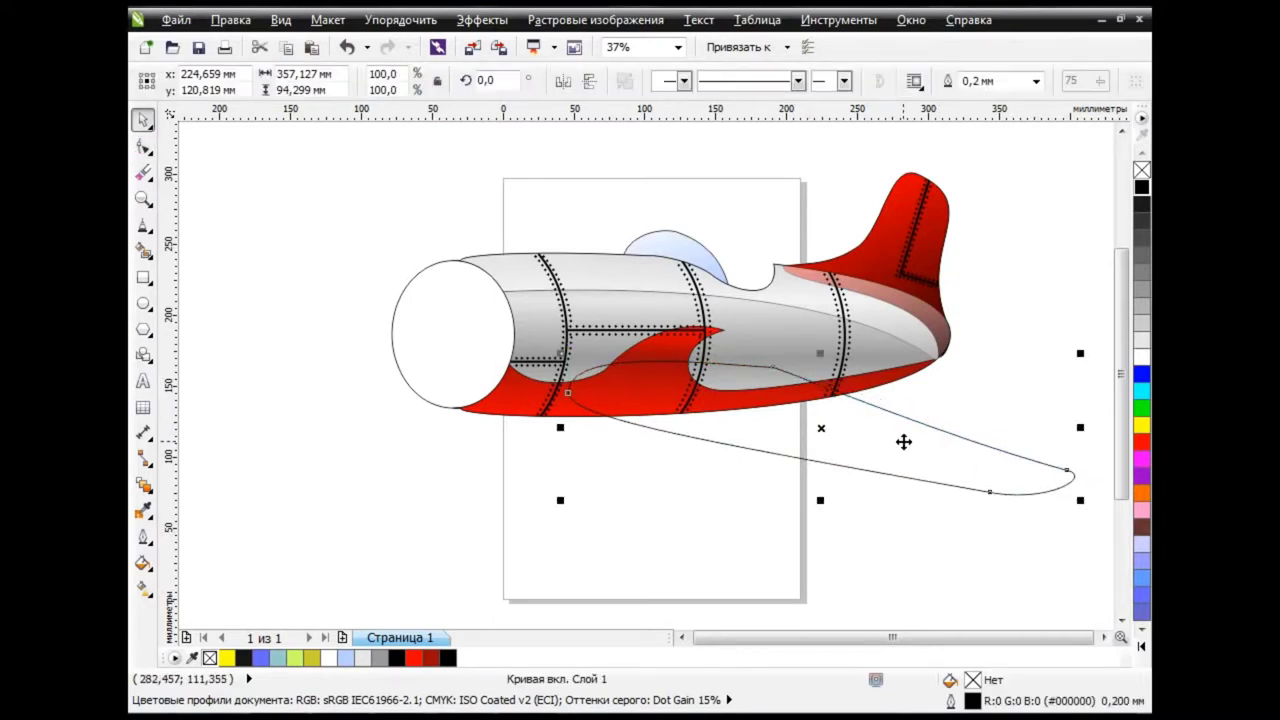
Fill the wing with a linear black-to-red fountain gradient
left_click(155, 566)
left_click(240, 440)
left_click(533, 398)
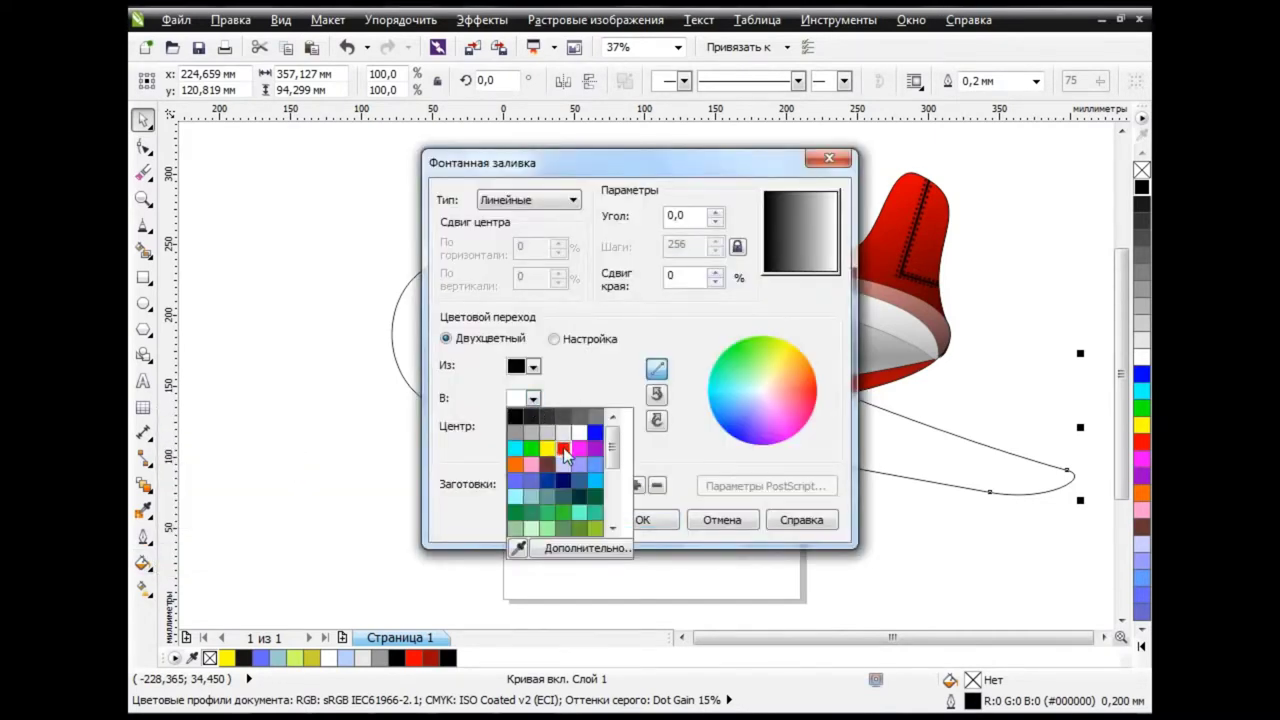
left_click(565, 450)
left_click(665, 521)
Reposition the gradient's black and red ends so the wing darkens toward its lower edge
left_click(143, 589)
left_click_drag(566, 426, 925, 384)
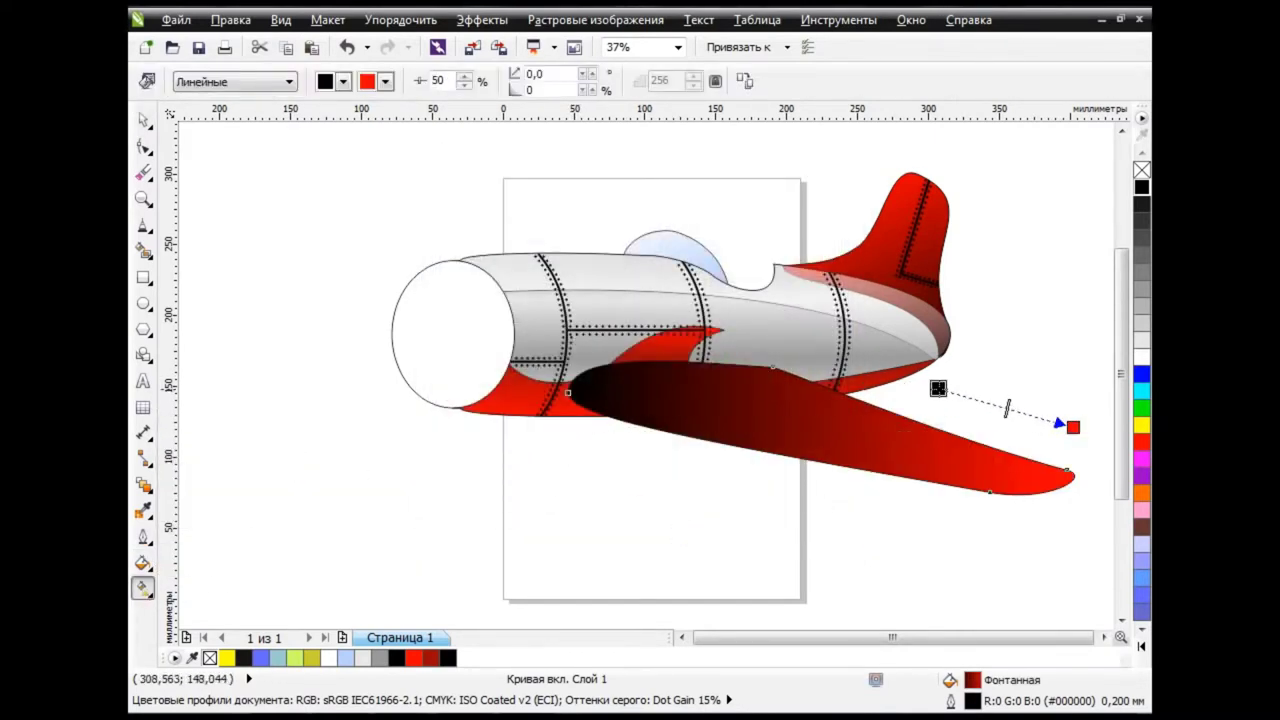
left_click_drag(1074, 426, 728, 487)
left_click_drag(925, 384, 917, 337)
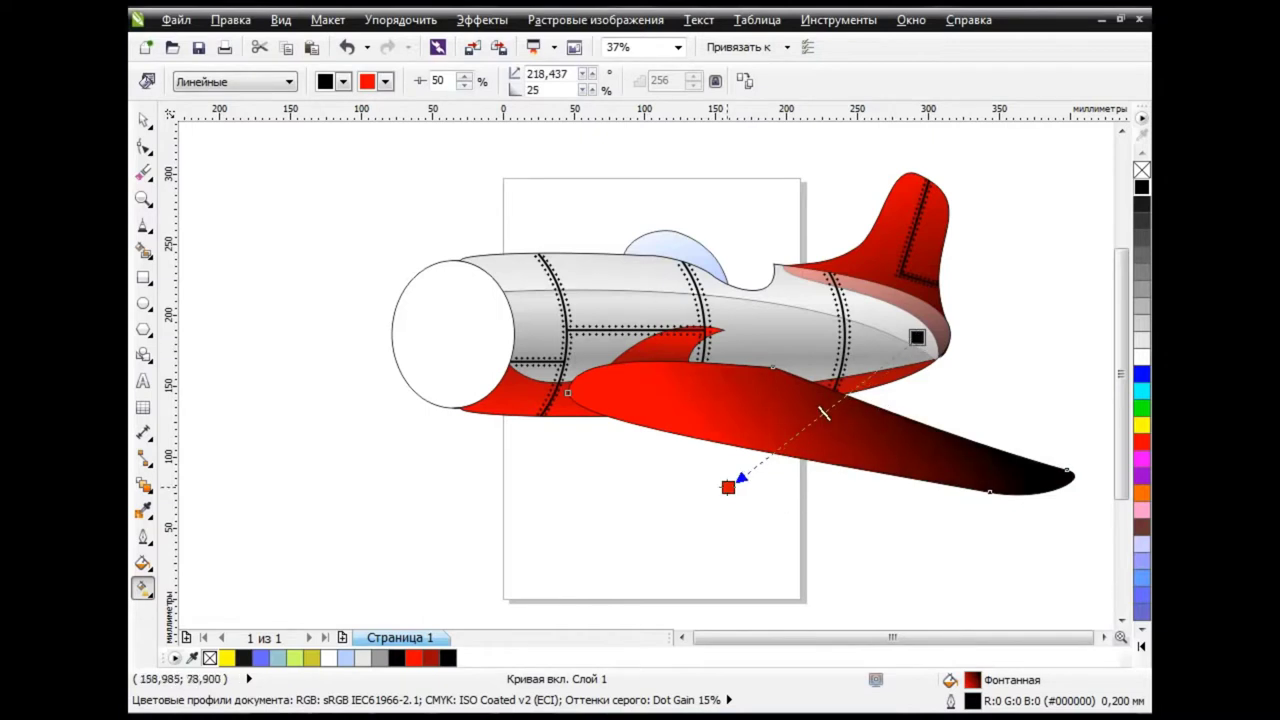
mouse_move(728, 487)
left_mouse_down()
mouse_move(780, 520)
mouse_move(820, 506)
left_mouse_up()
left_click_drag(917, 337, 902, 327)
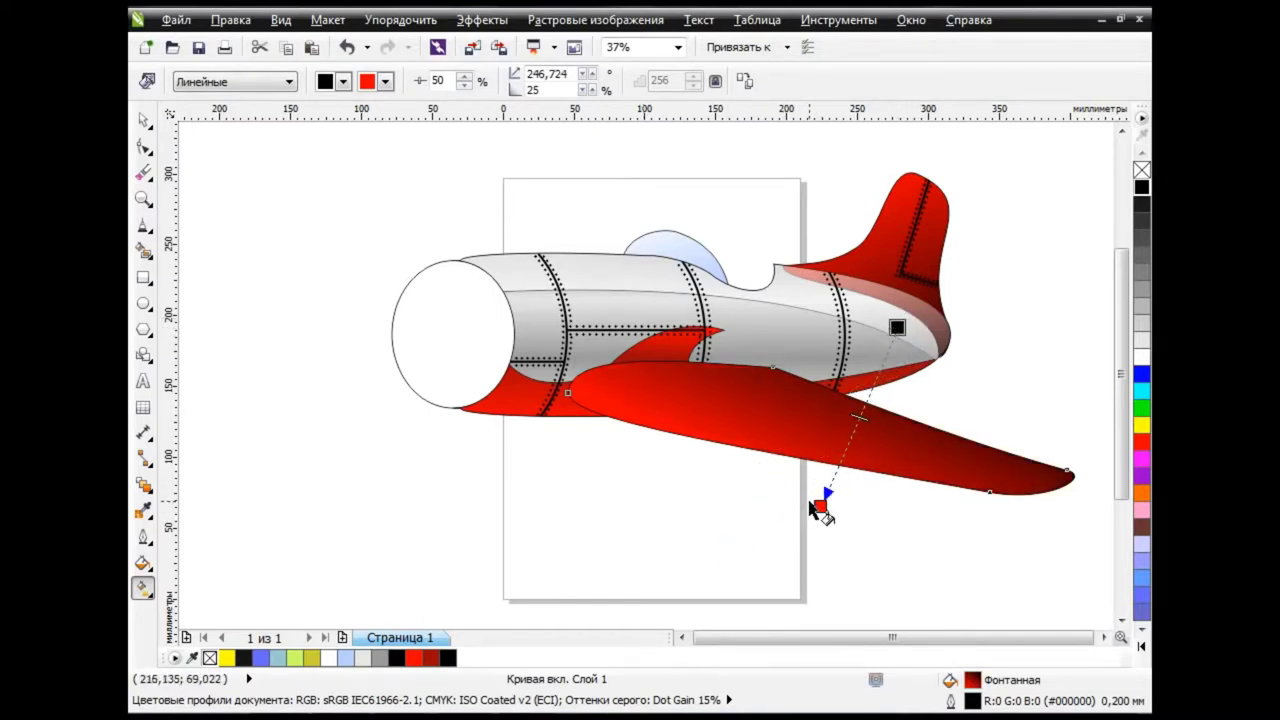
left_click_drag(818, 505, 845, 484)
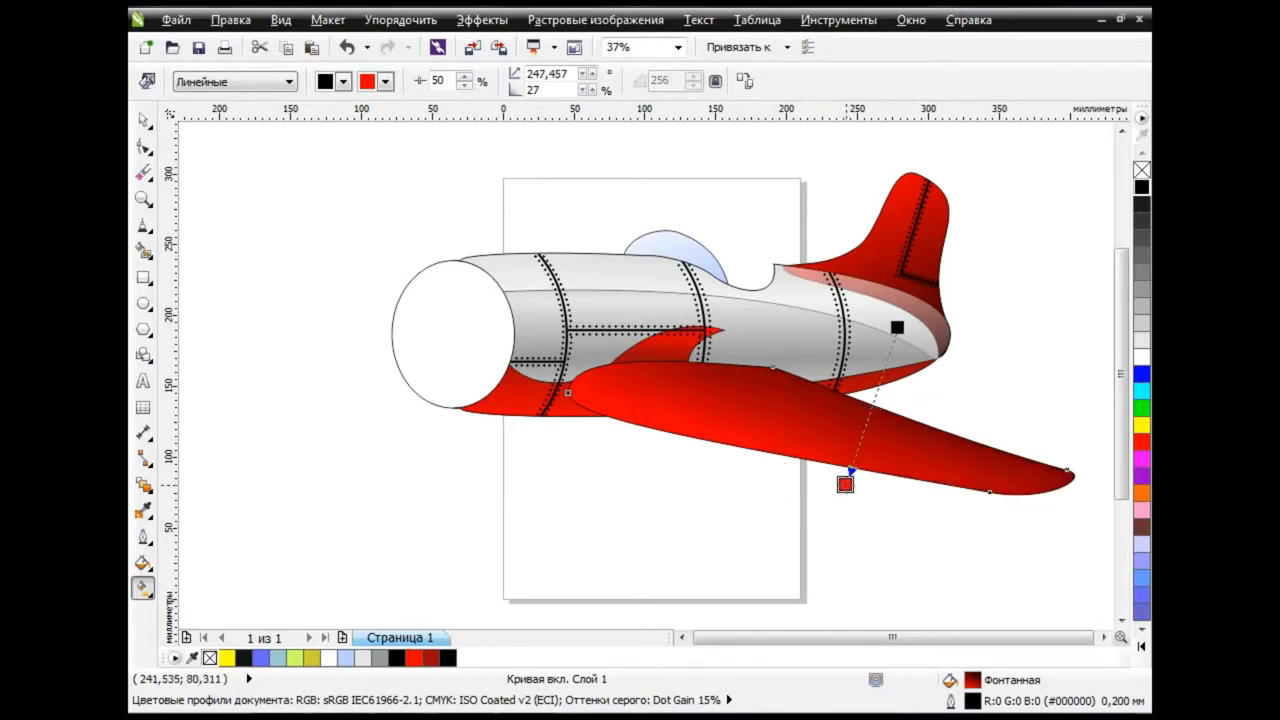
key("space")
left_click(494, 508)
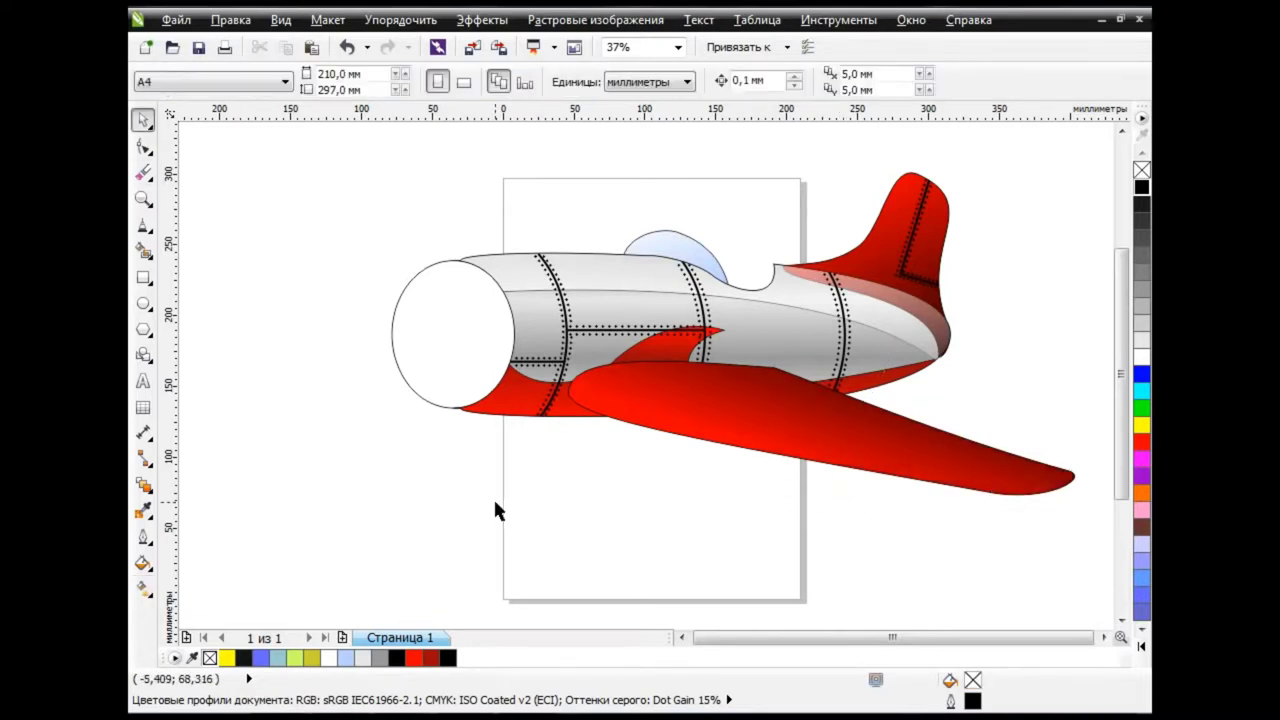
left_click(150, 231)
Draw a closed polyline stripe inside the wing from the root to the tip
left_click(235, 356)
left_click(582, 377)
left_click(1015, 484)
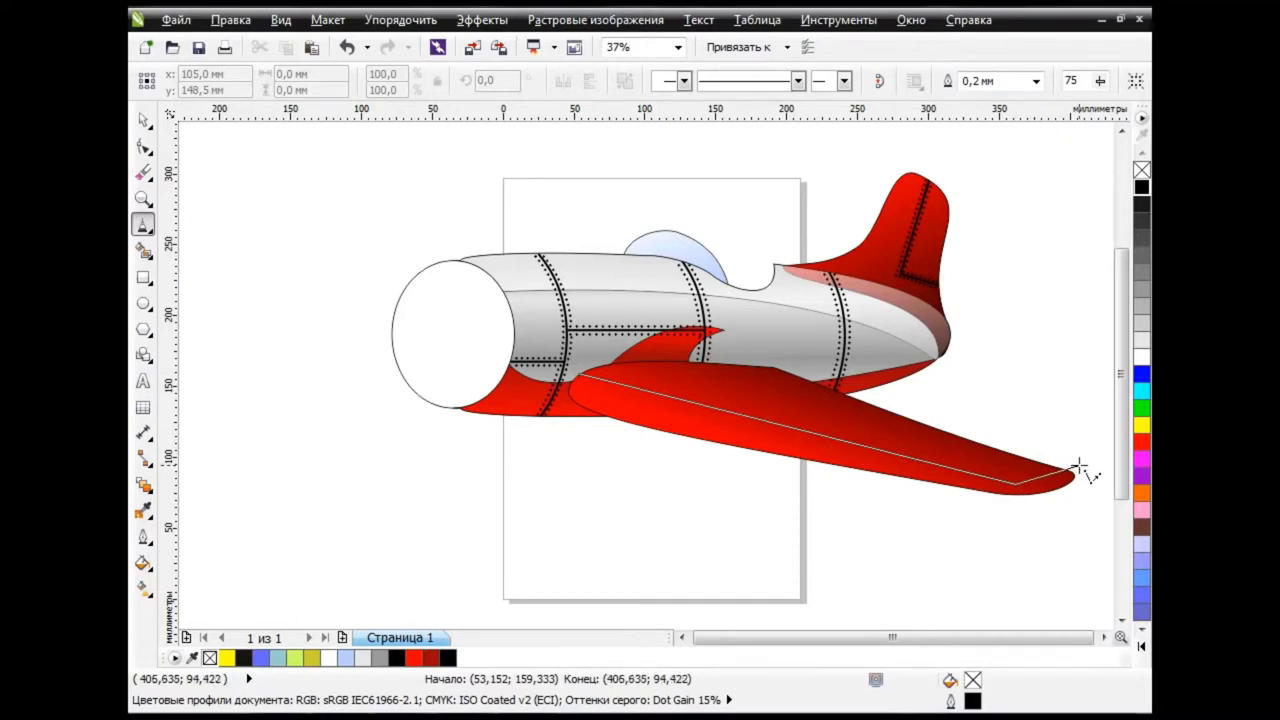
left_click(1020, 492)
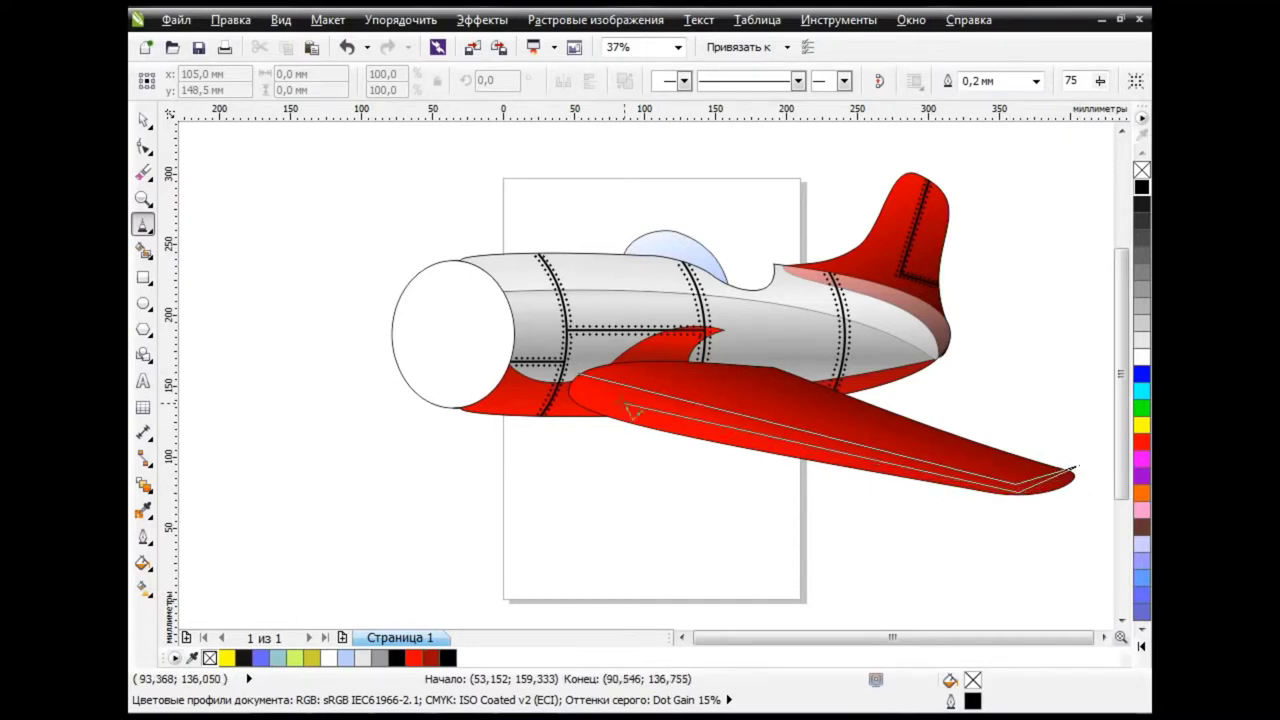
left_click(578, 377)
Smooth and reshape the stripe's nodes so it follows the wing's lower edge and tip
key("F10")
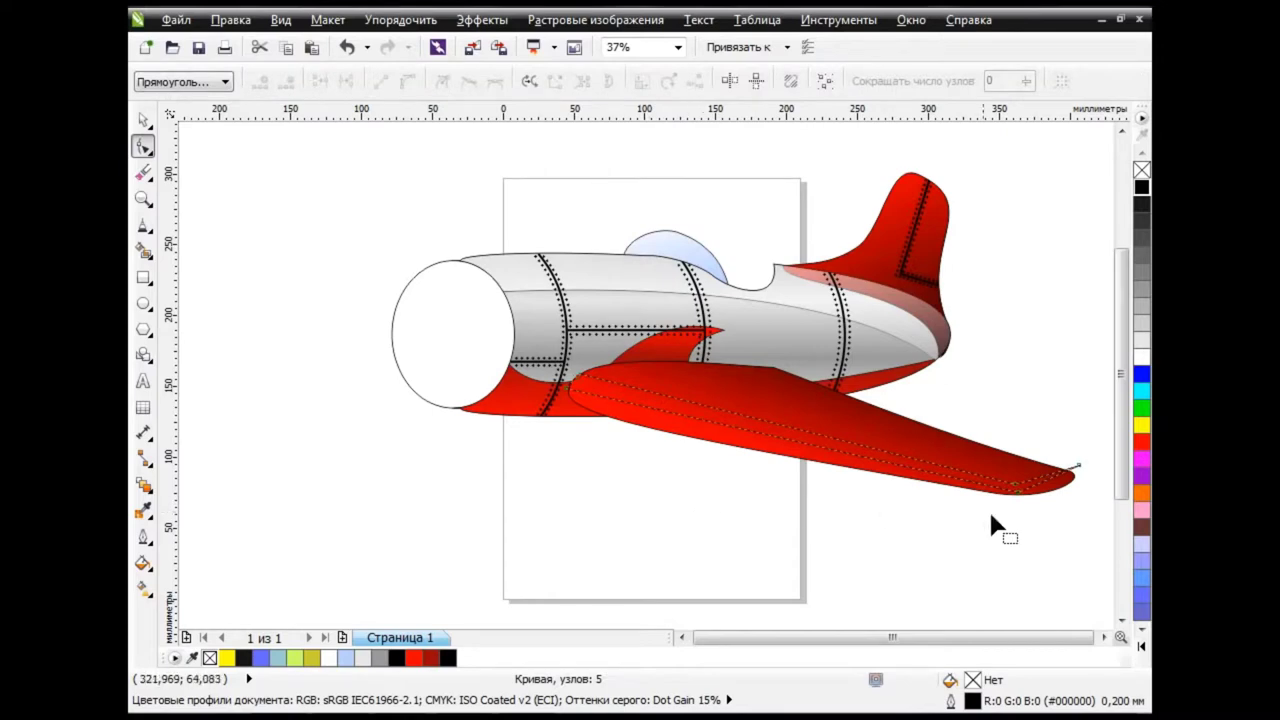
left_click_drag(938, 398, 942, 400)
scroll(1077, 505, "up", 2)
left_click_drag(1088, 424, 1076, 440)
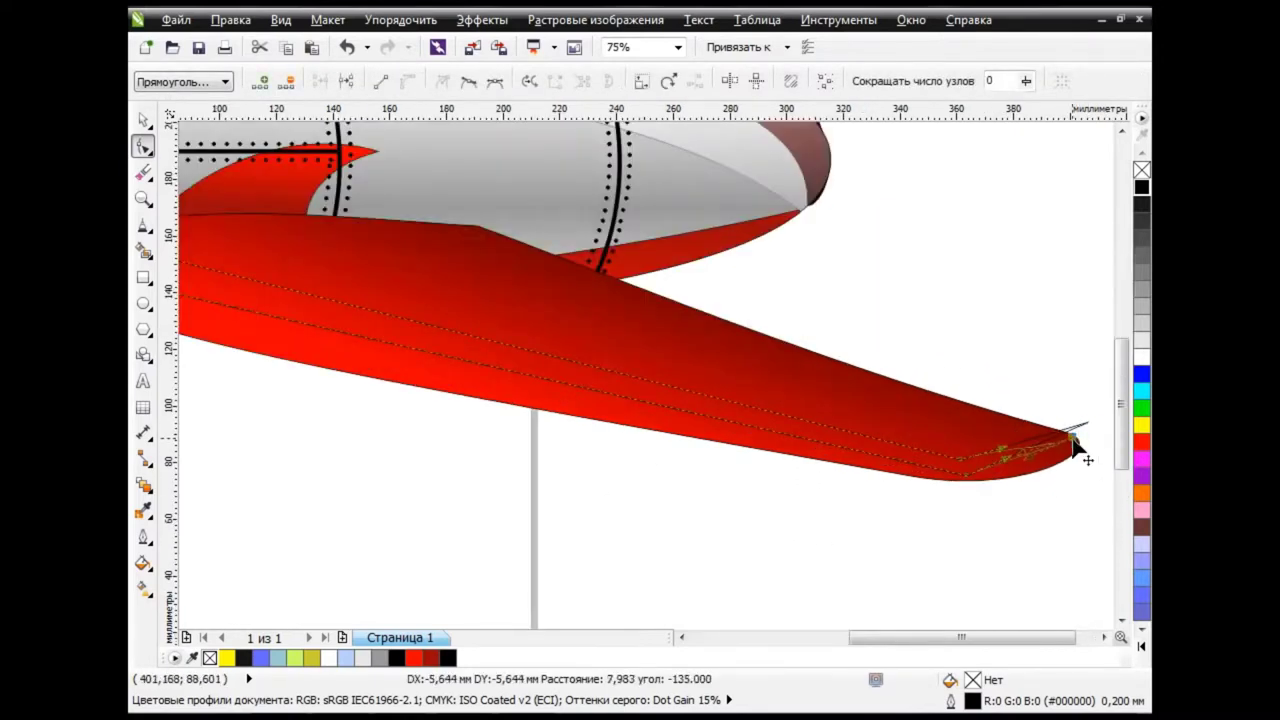
left_click(492, 83)
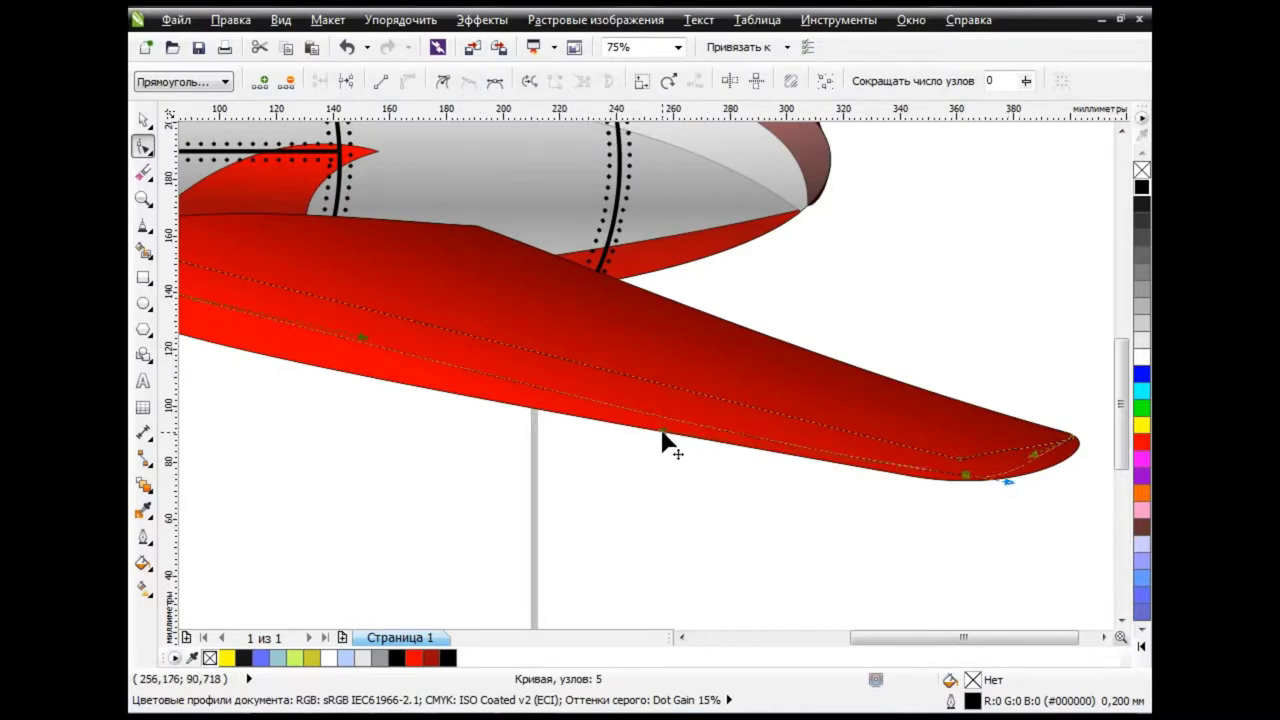
left_click_drag(662, 440, 993, 478)
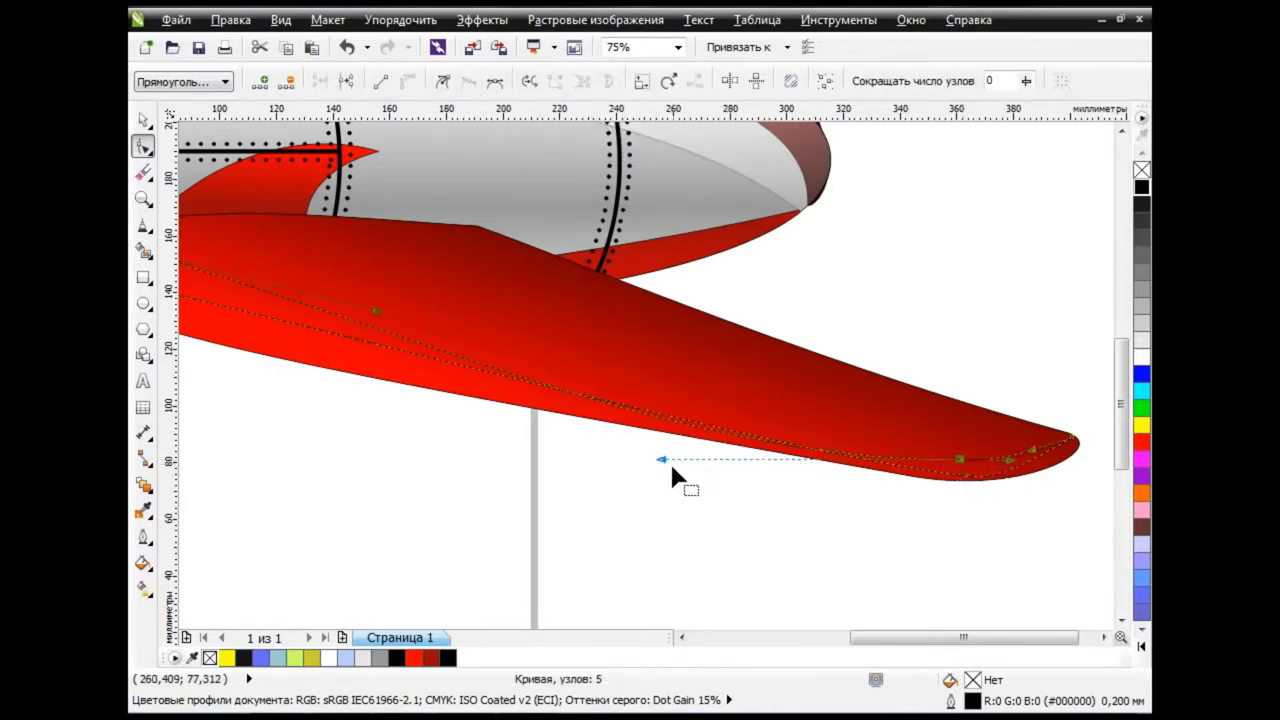
left_click_drag(671, 468, 709, 443)
mouse_move(980, 463)
left_mouse_down()
mouse_move(1077, 451)
mouse_move(1067, 421)
left_mouse_up()
scroll(1077, 451, "up", 2)
mouse_move(990, 460)
left_mouse_down()
mouse_move(1080, 443)
mouse_move(1028, 449)
mouse_move(1037, 443)
left_mouse_up()
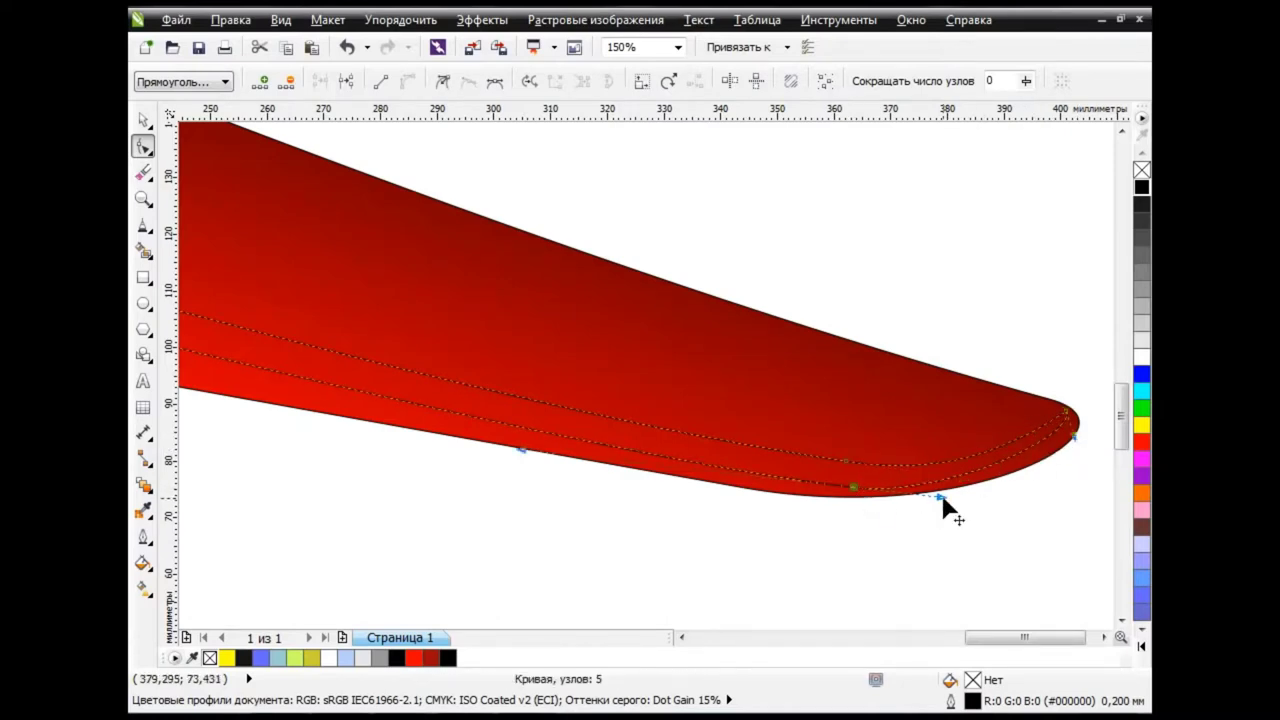
left_click_drag(943, 505, 997, 514)
left_click_drag(857, 494, 855, 487)
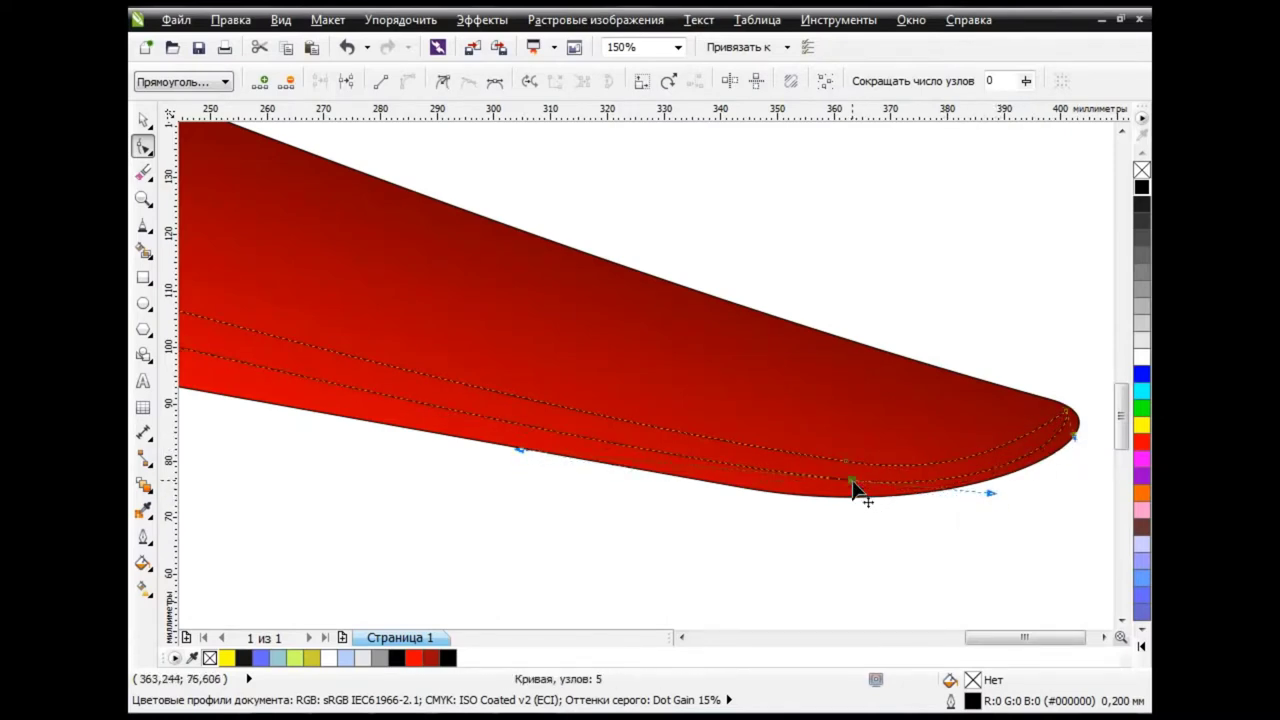
key("F3")
left_click_drag(885, 638, 837, 649)
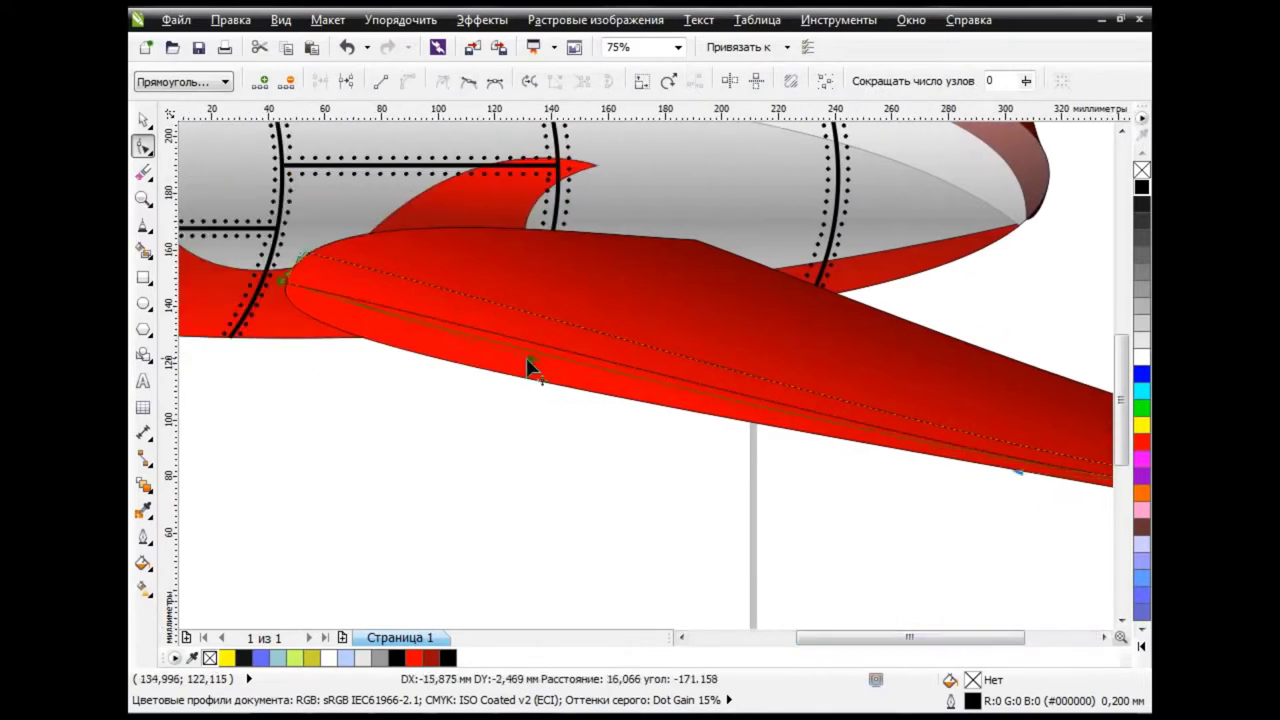
Drag the stripe's root node and handle so its end rounds along the wing root
left_click(324, 259)
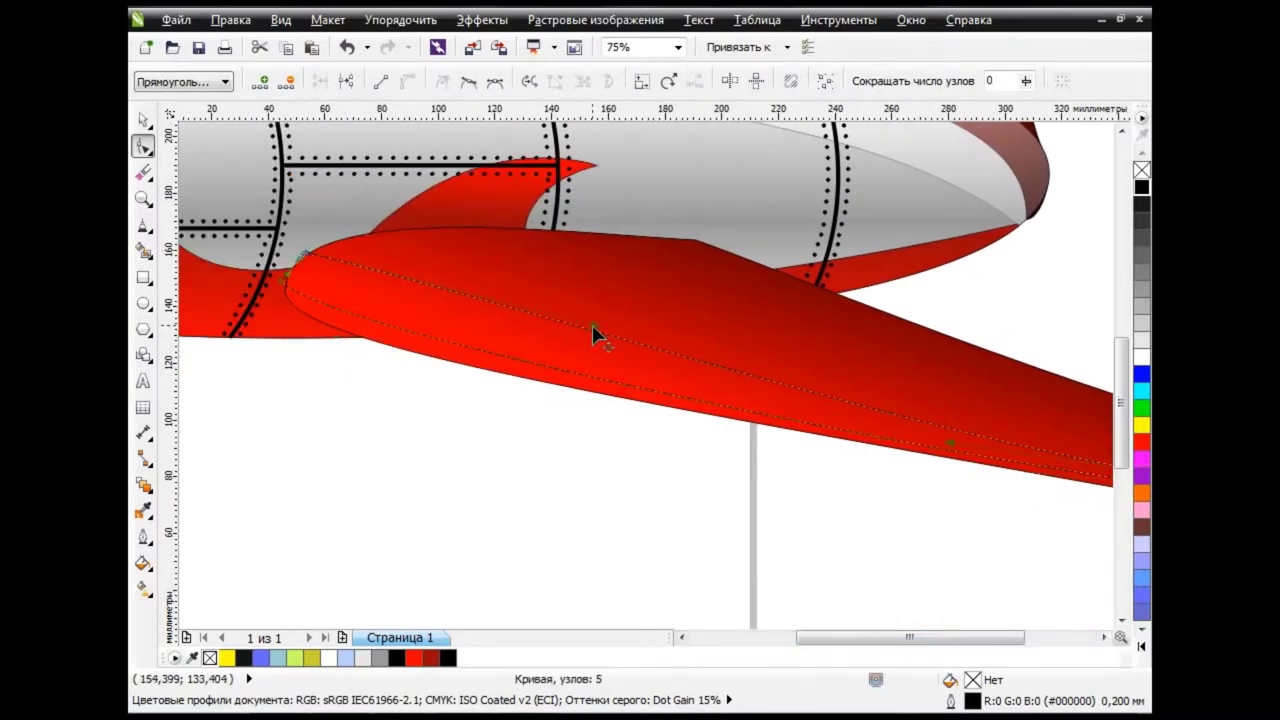
mouse_move(592, 324)
left_mouse_down()
mouse_move(413, 317)
mouse_move(385, 300)
left_mouse_up()
scroll(294, 286, "up", 4)
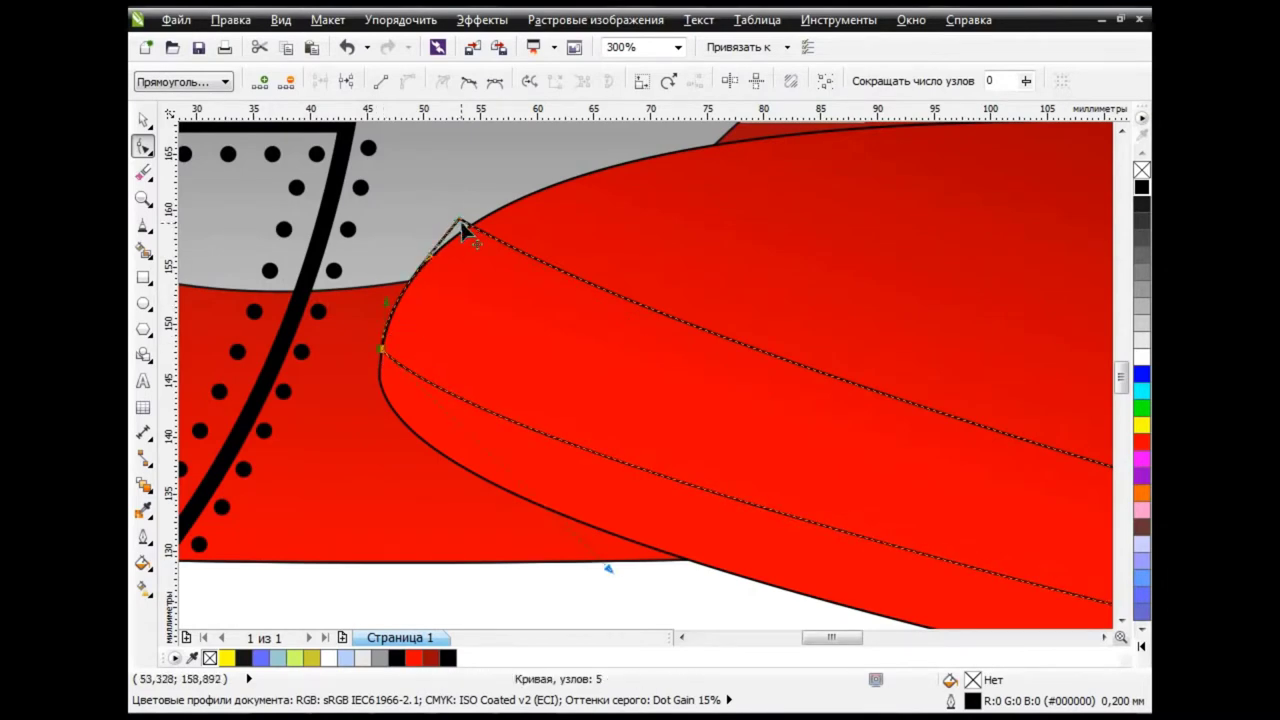
mouse_move(457, 220)
left_mouse_down()
mouse_move(468, 223)
mouse_move(434, 254)
left_mouse_up()
scroll(832, 509, "down", 3)
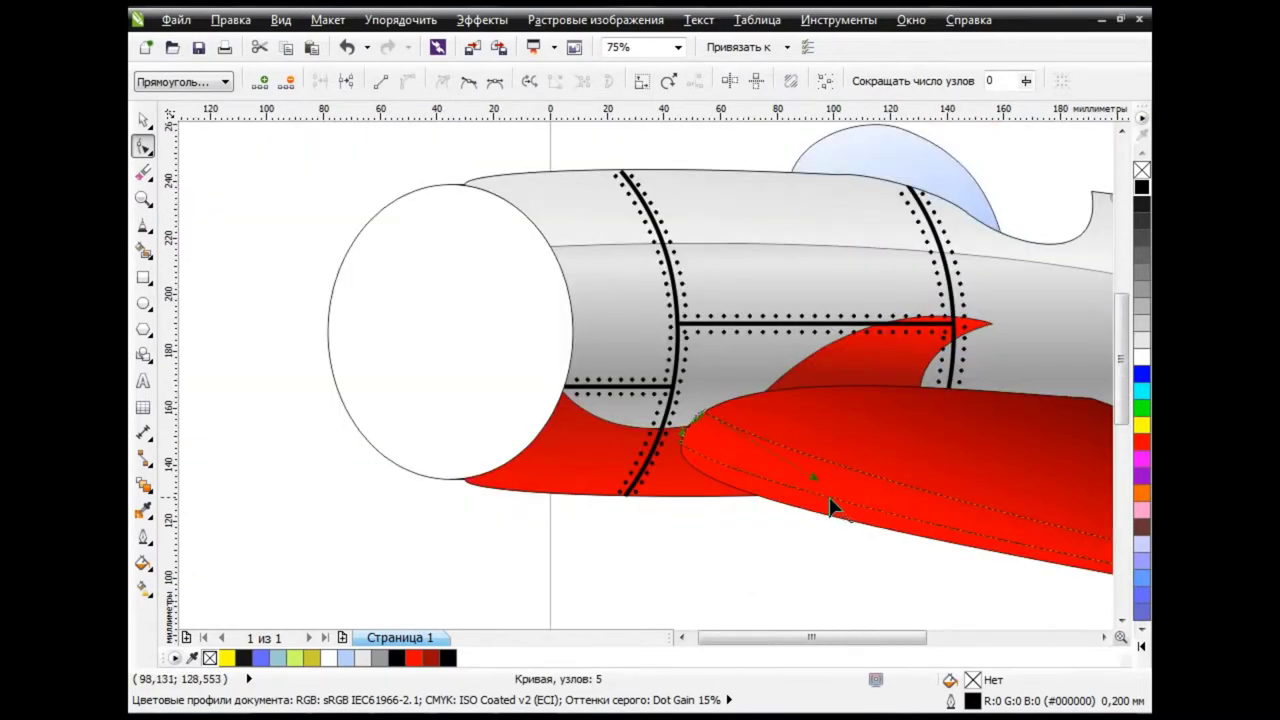
scroll(832, 509, "down", 1)
left_click_drag(970, 642, 1109, 646)
scroll(837, 557, "up", 1)
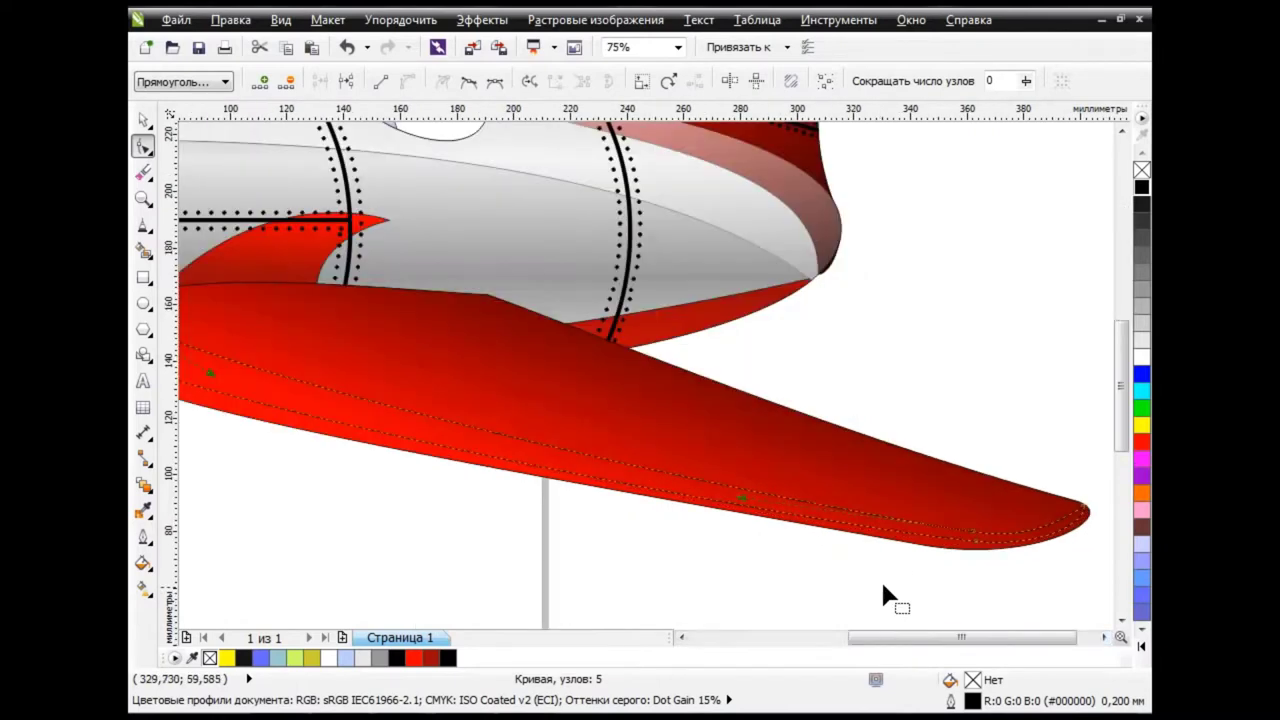
scroll(886, 594, "down", 1)
key("space")
left_click(627, 556)
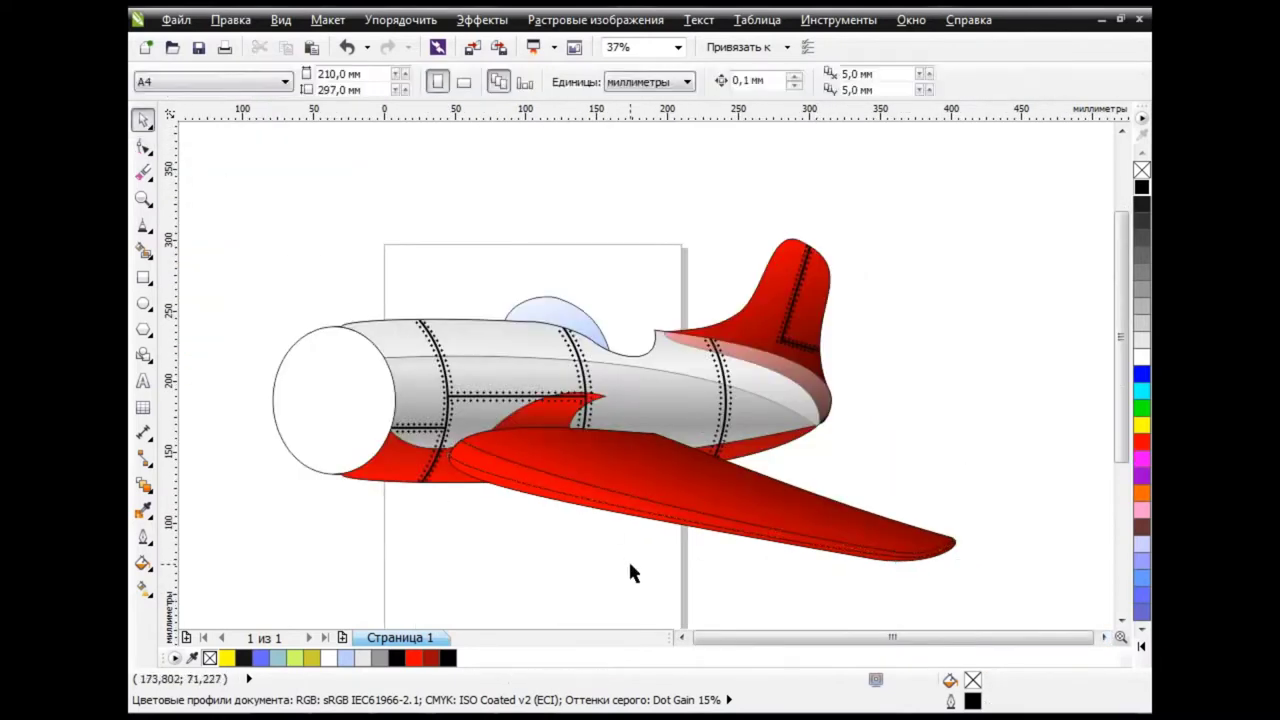
Fill the wing's inner stripe with white
left_click(678, 518)
left_click(1141, 357)
left_click(740, 574)
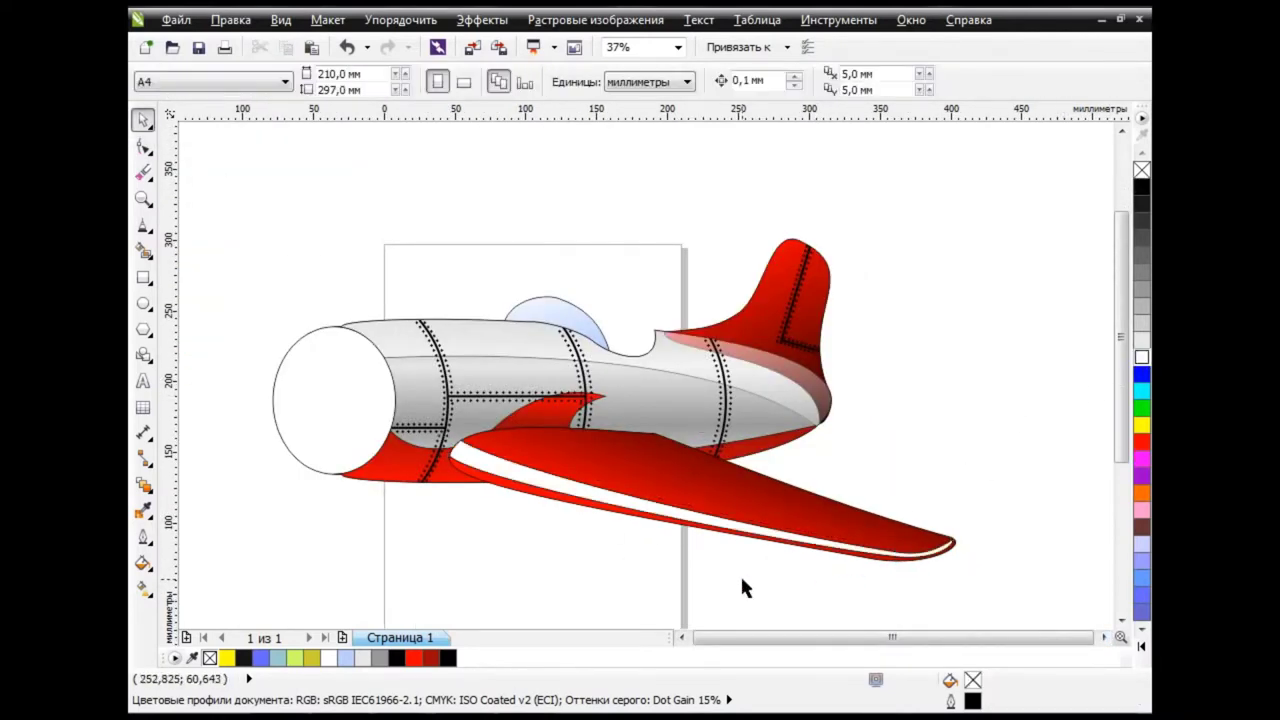
left_click(638, 510)
Give the white stripe a Uniform transparency of 64
left_click(149, 490)
left_click(200, 609)
left_click_drag(543, 570, 707, 368)
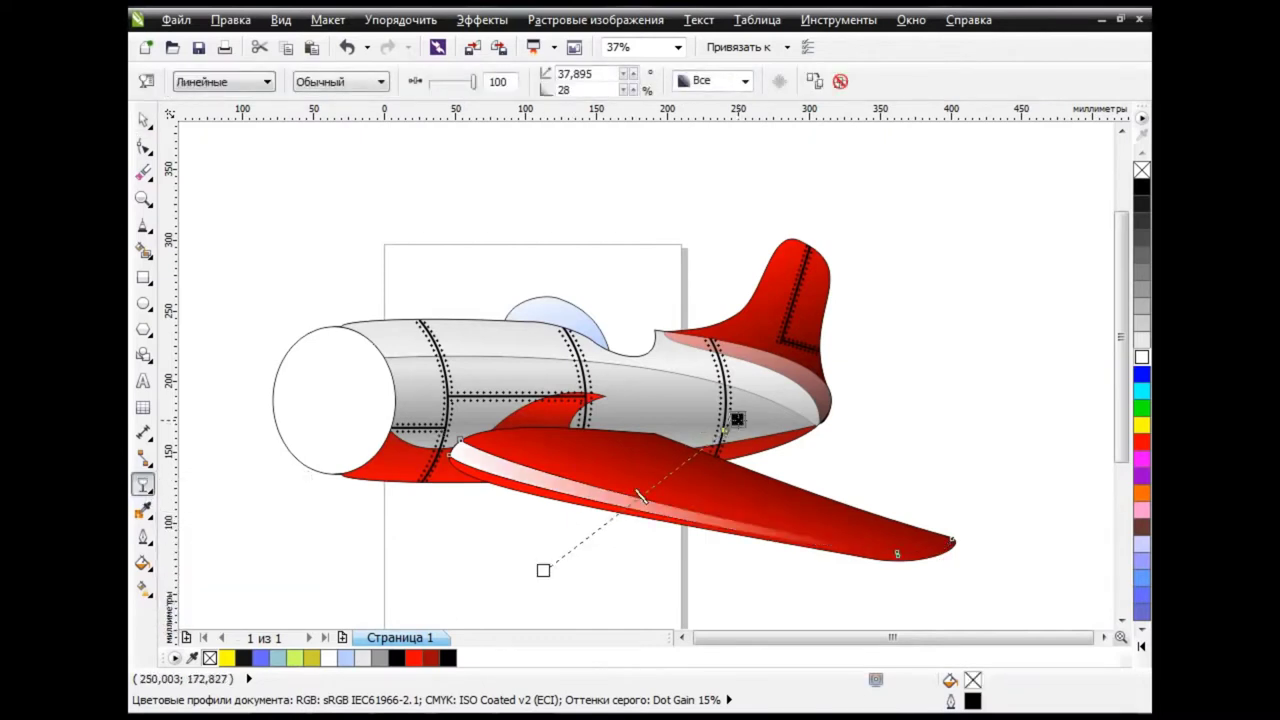
left_click_drag(543, 570, 594, 617)
mouse_move(707, 368)
left_mouse_down()
mouse_move(688, 385)
mouse_move(692, 428)
mouse_move(673, 424)
left_mouse_up()
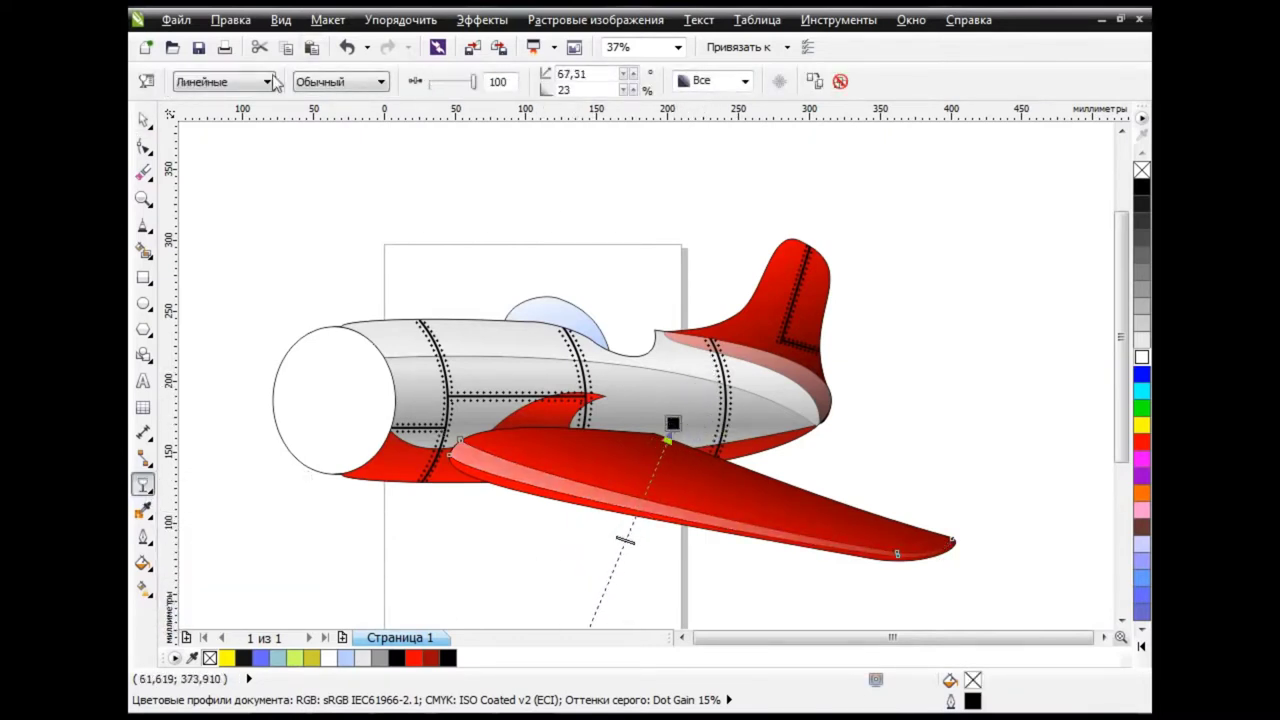
left_click(223, 81)
left_click(251, 113)
left_click_drag(443, 84, 460, 87)
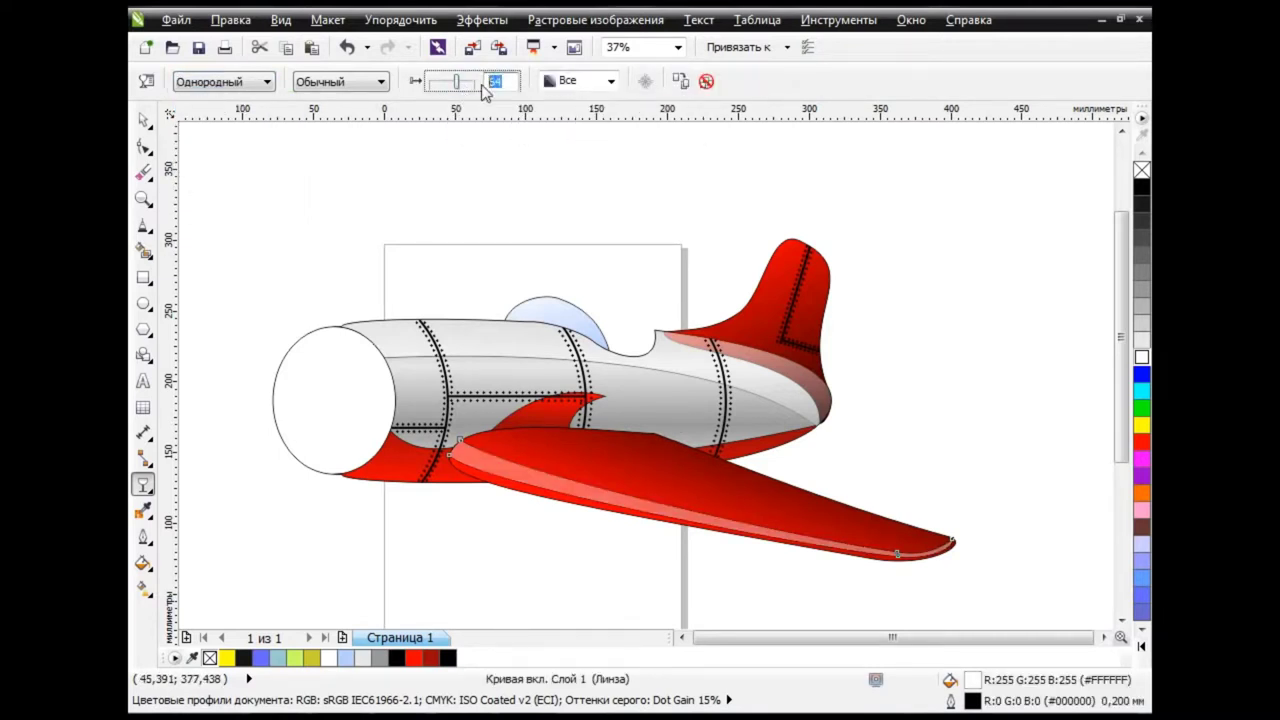
left_click(143, 119)
left_click(583, 553)
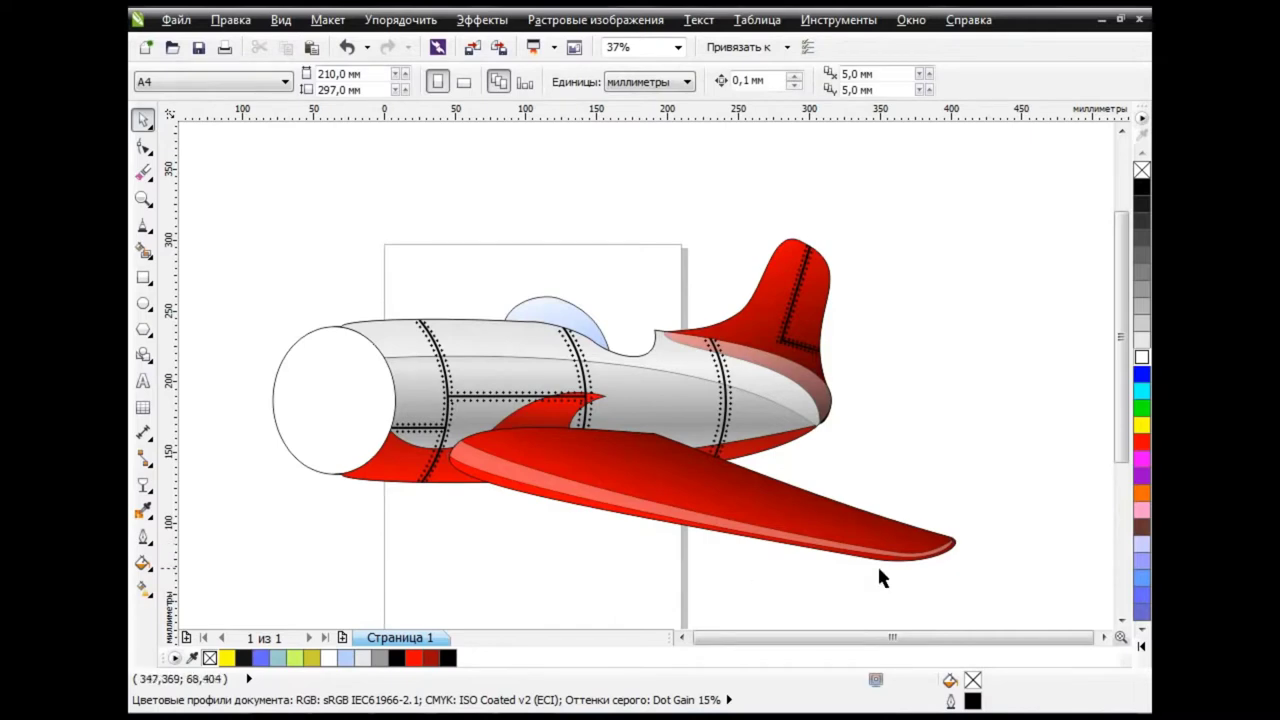
Group the wing and stripe, then place a 46.8% copy under the tail as the tailplane
left_click(762, 537)
left_click(660, 88)
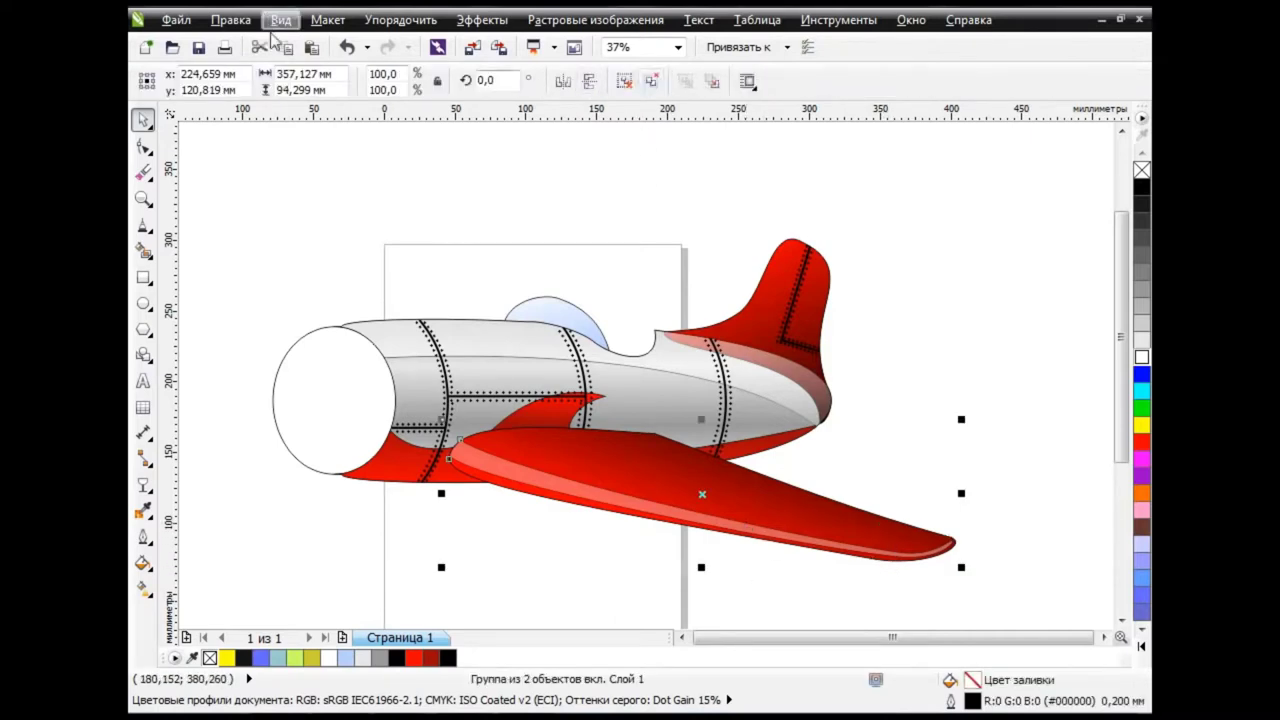
left_click_drag(699, 497, 911, 463)
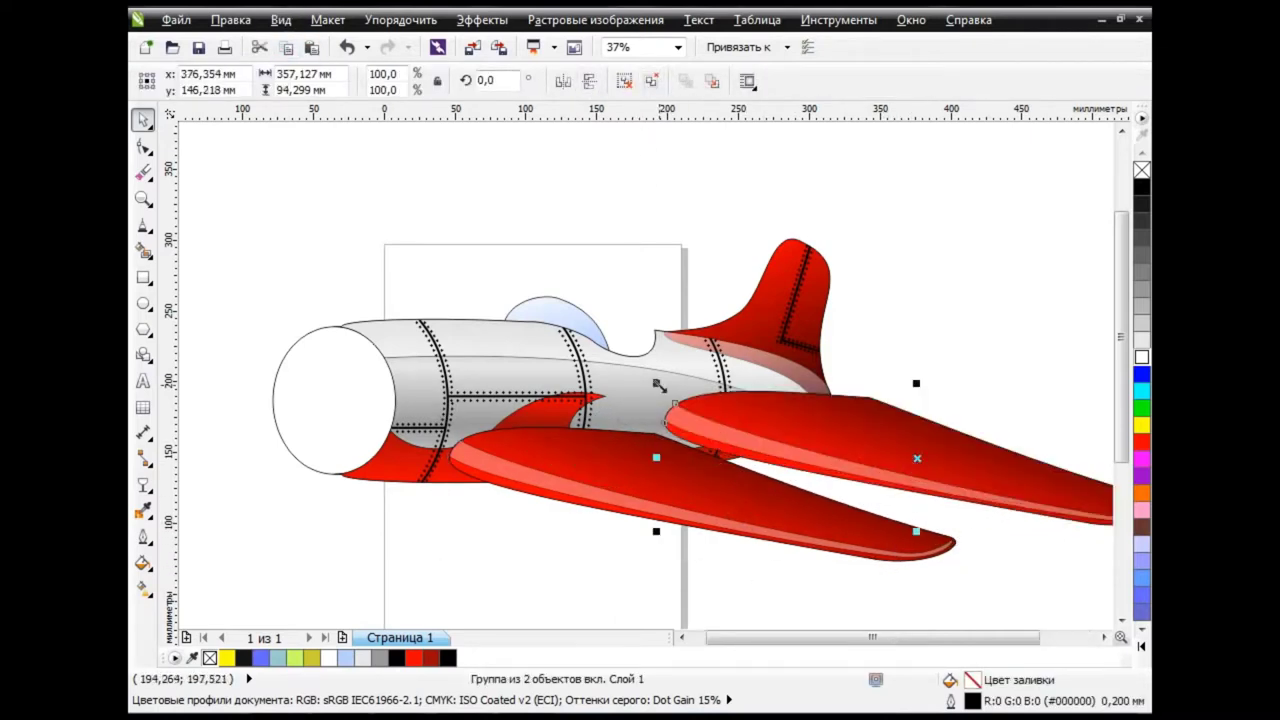
left_click_drag(654, 380, 924, 451)
left_click_drag(1045, 491, 843, 450)
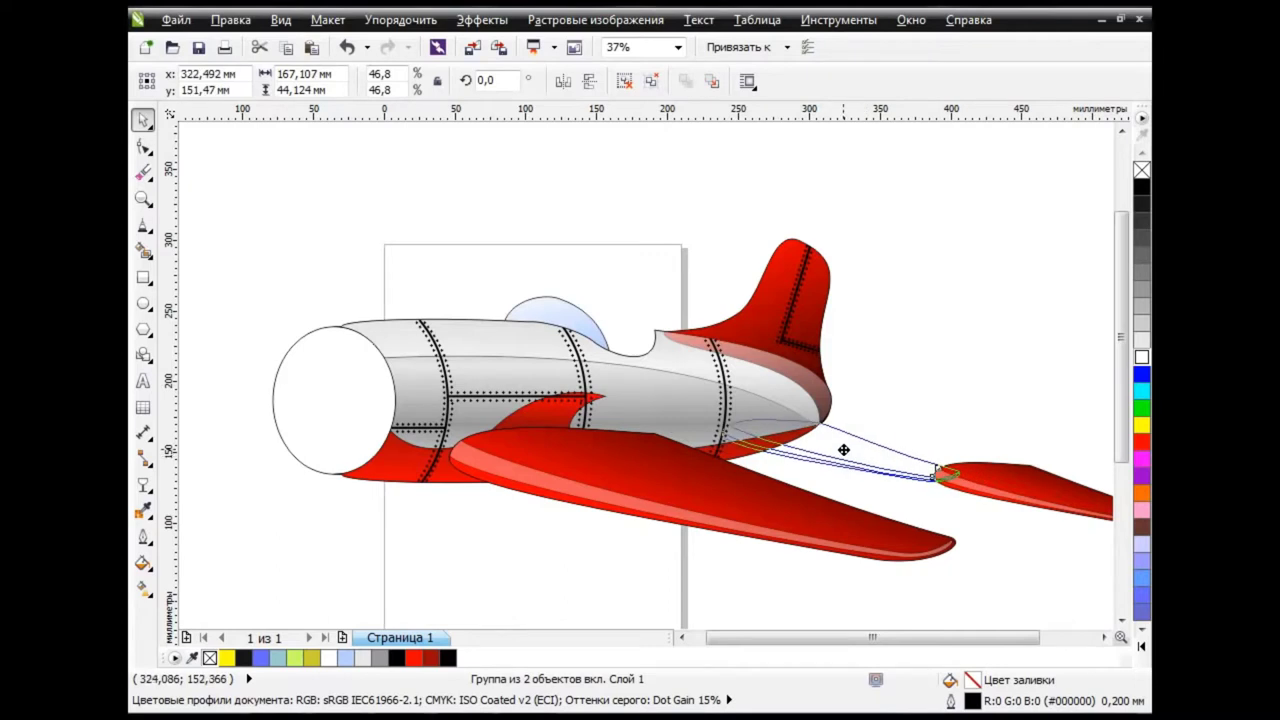
left_click(1035, 459)
left_click_drag(894, 443, 904, 433)
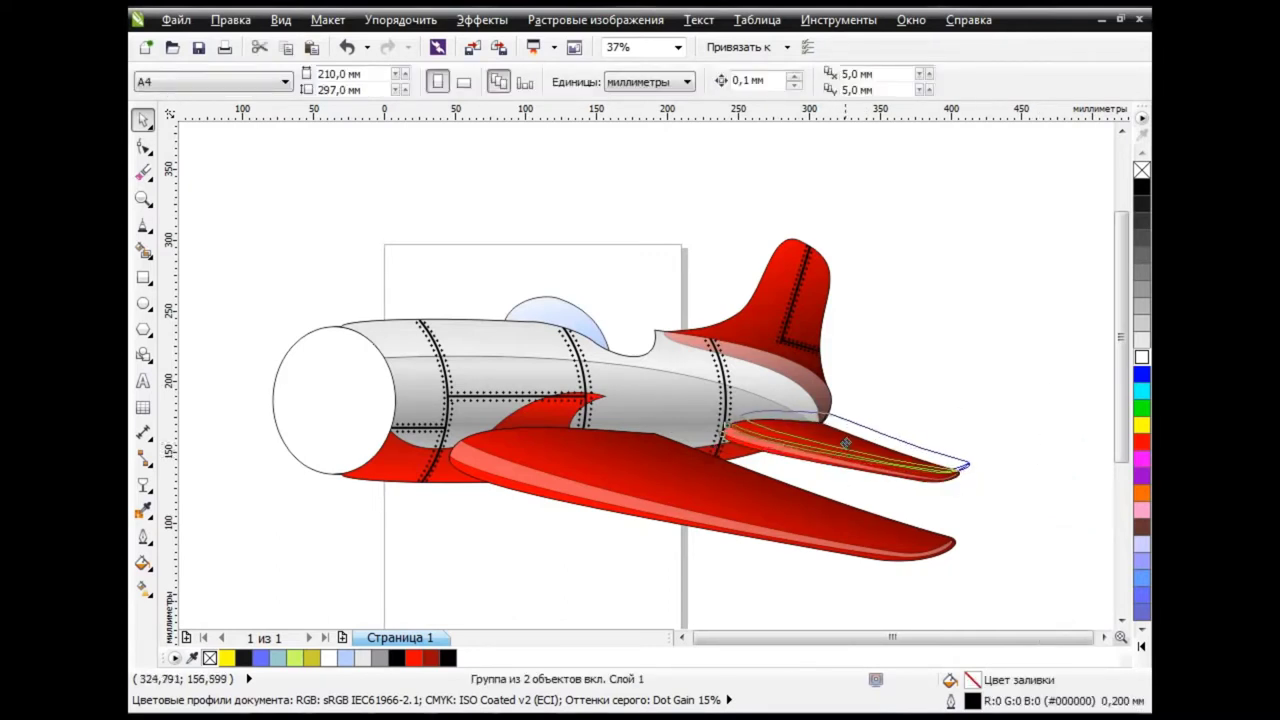
left_click(981, 512)
left_click(682, 637)
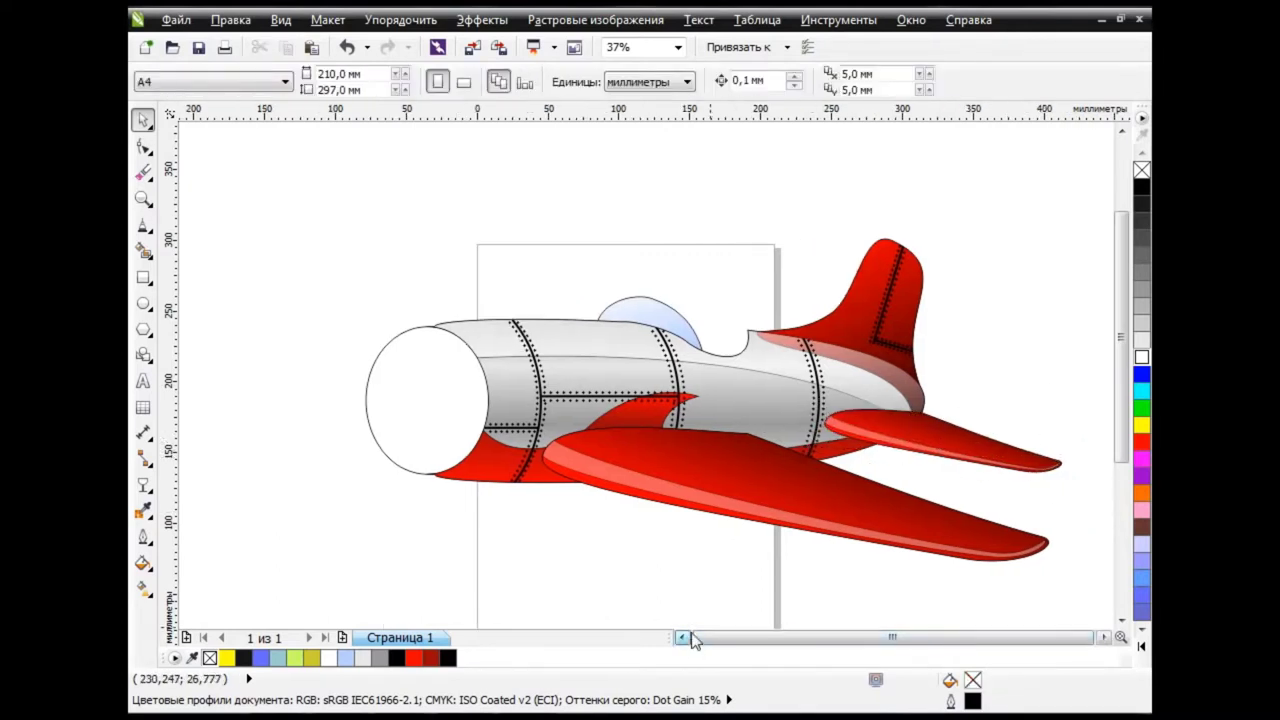
Paste another wing copy, mirror it horizontally, and rotate it about 124° across the fuselage
left_click(311, 47)
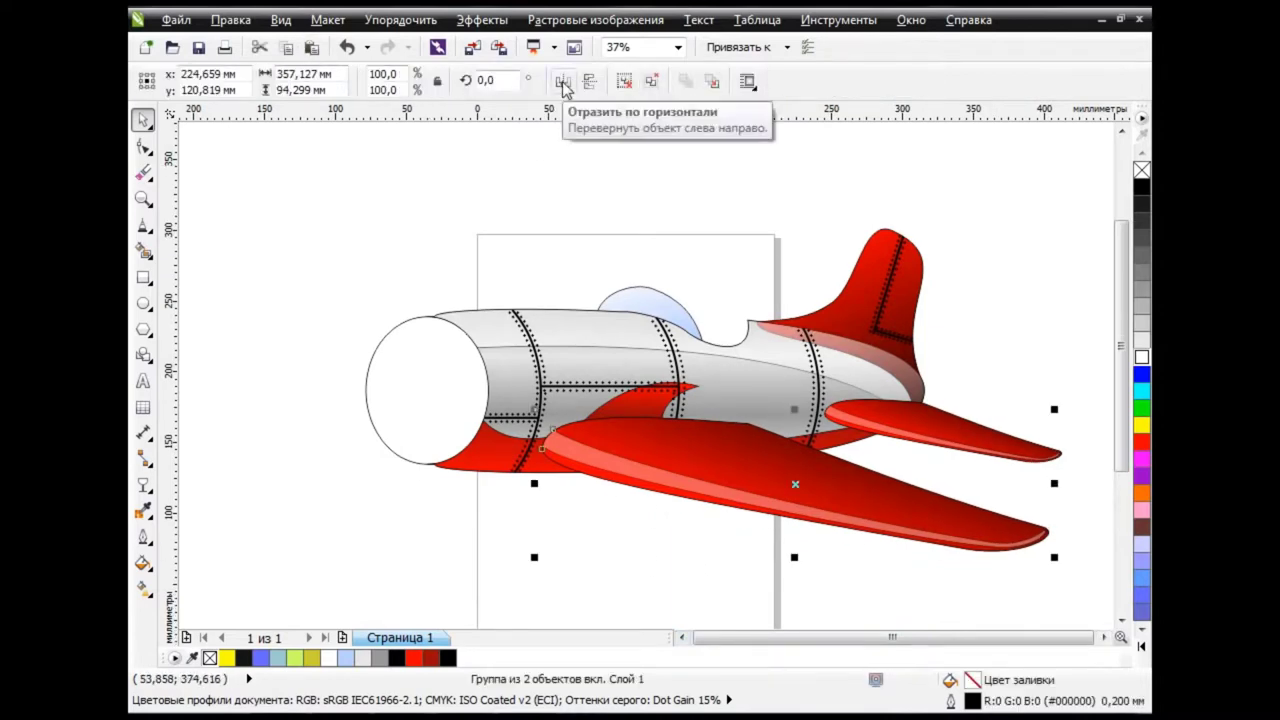
left_click(562, 80)
left_click_drag(803, 497, 578, 397)
left_click(567, 379)
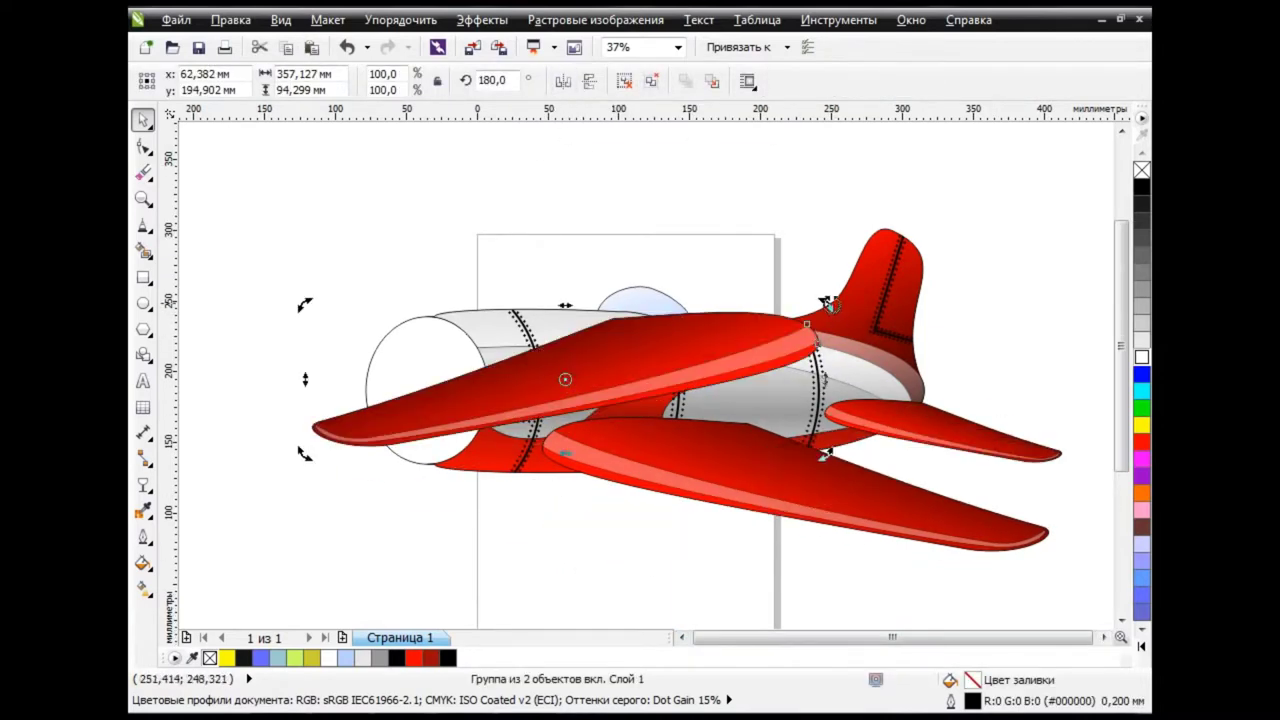
mouse_move(832, 305)
left_mouse_down()
mouse_move(632, 465)
mouse_move(560, 418)
left_mouse_up()
key("Escape")
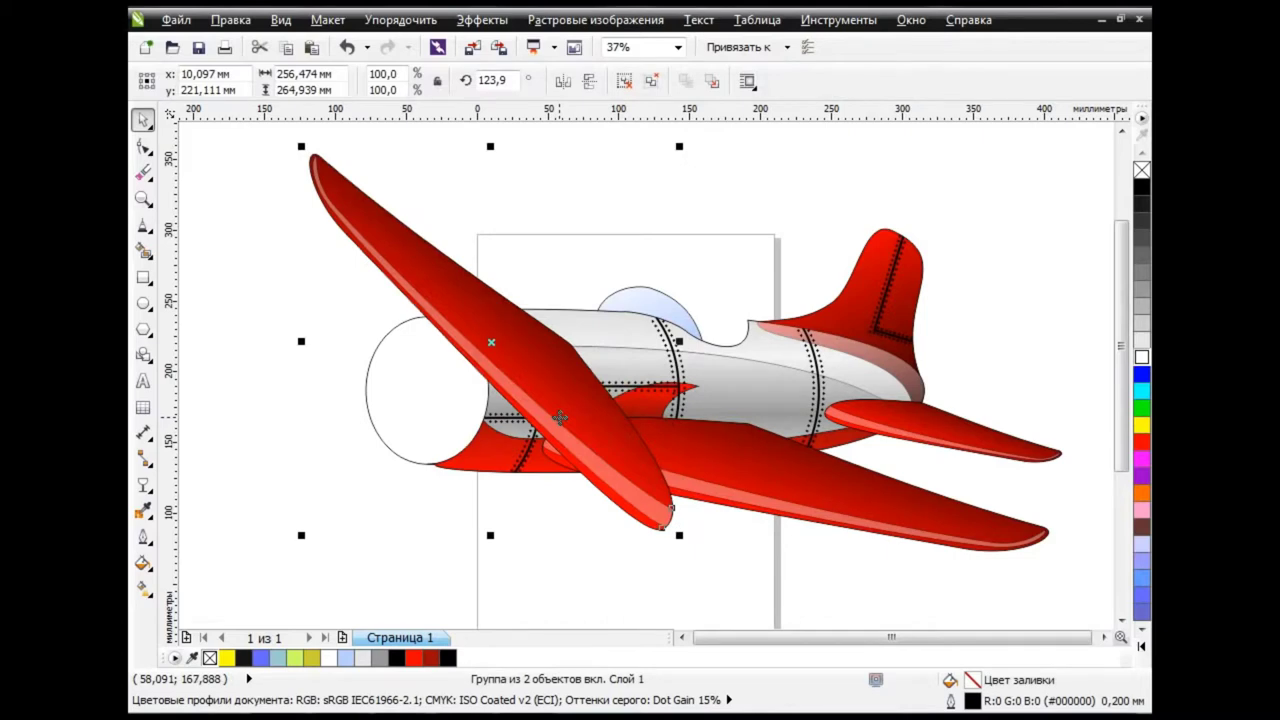
left_click(911, 20)
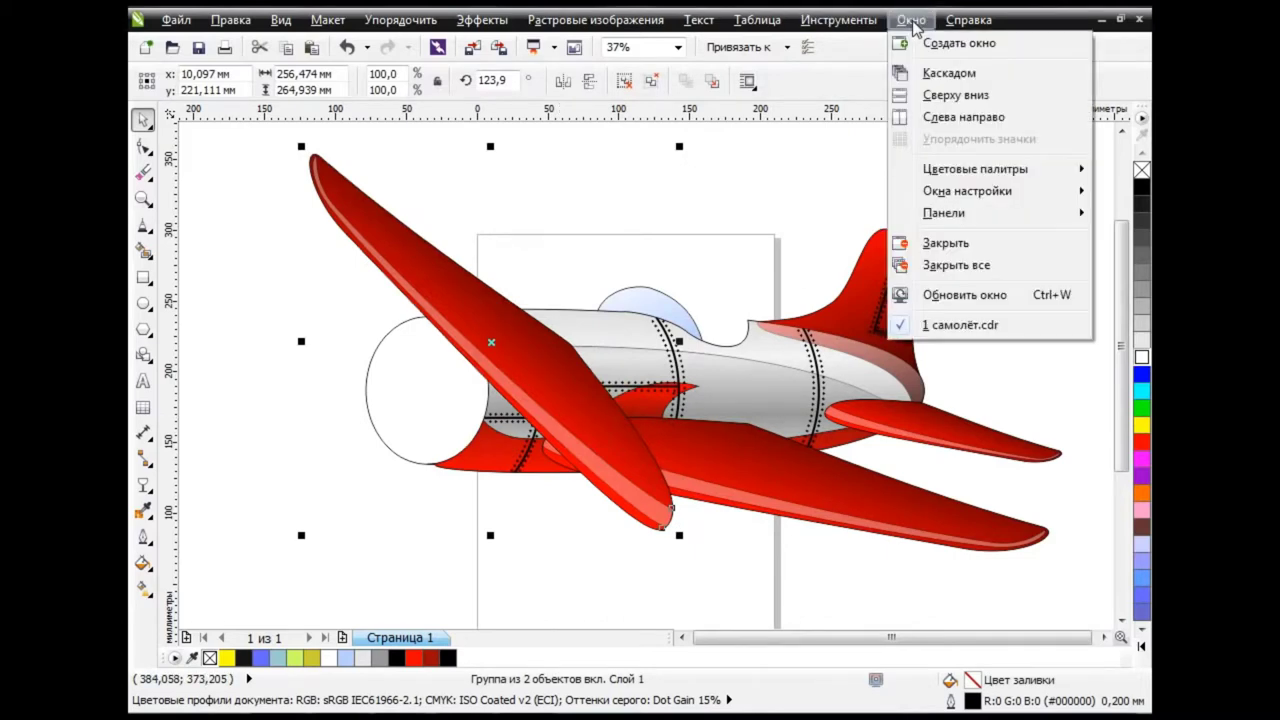
In the Object Manager, drag the far-wing group below the near wing in the stacking order
mouse_move(967, 190)
left_click(720, 17)
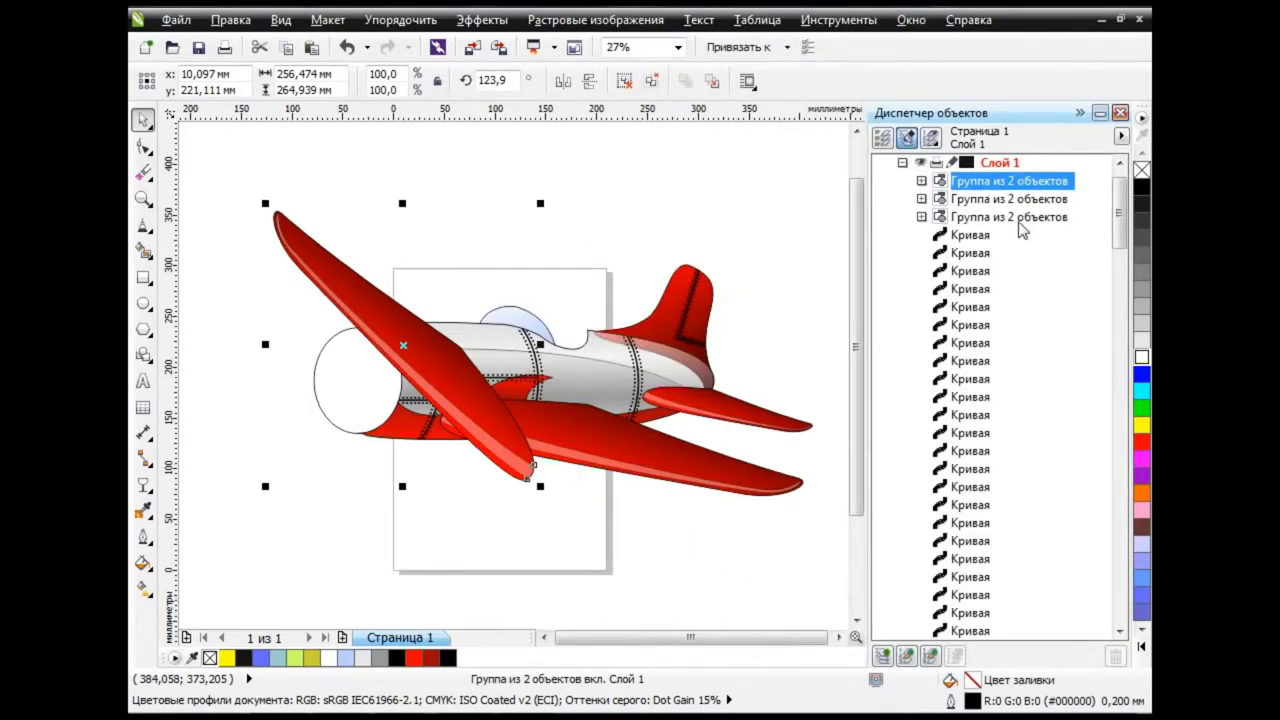
left_click(921, 216)
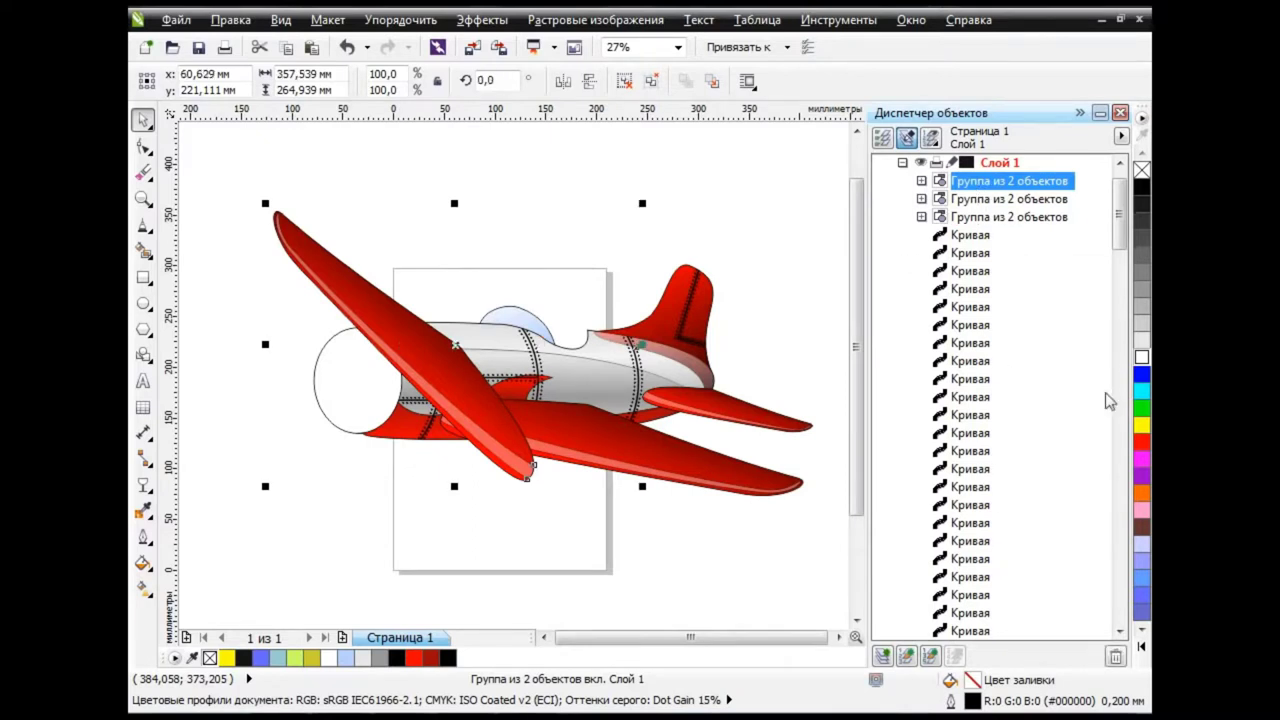
left_click_drag(1013, 185, 1000, 525)
scroll(1000, 525, "down", 6)
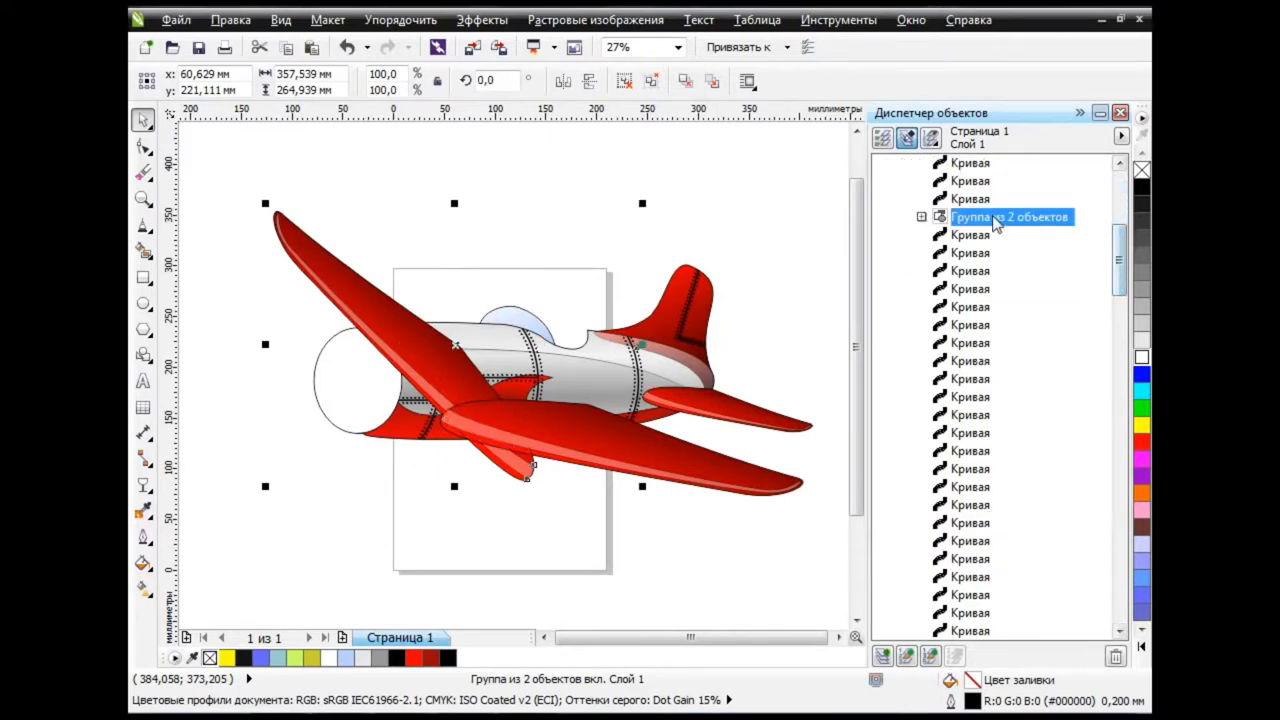
mouse_move(955, 592)
left_mouse_down()
mouse_move(1000, 595)
mouse_move(1048, 240)
mouse_move(1000, 595)
left_mouse_up()
key("ctrl+z")
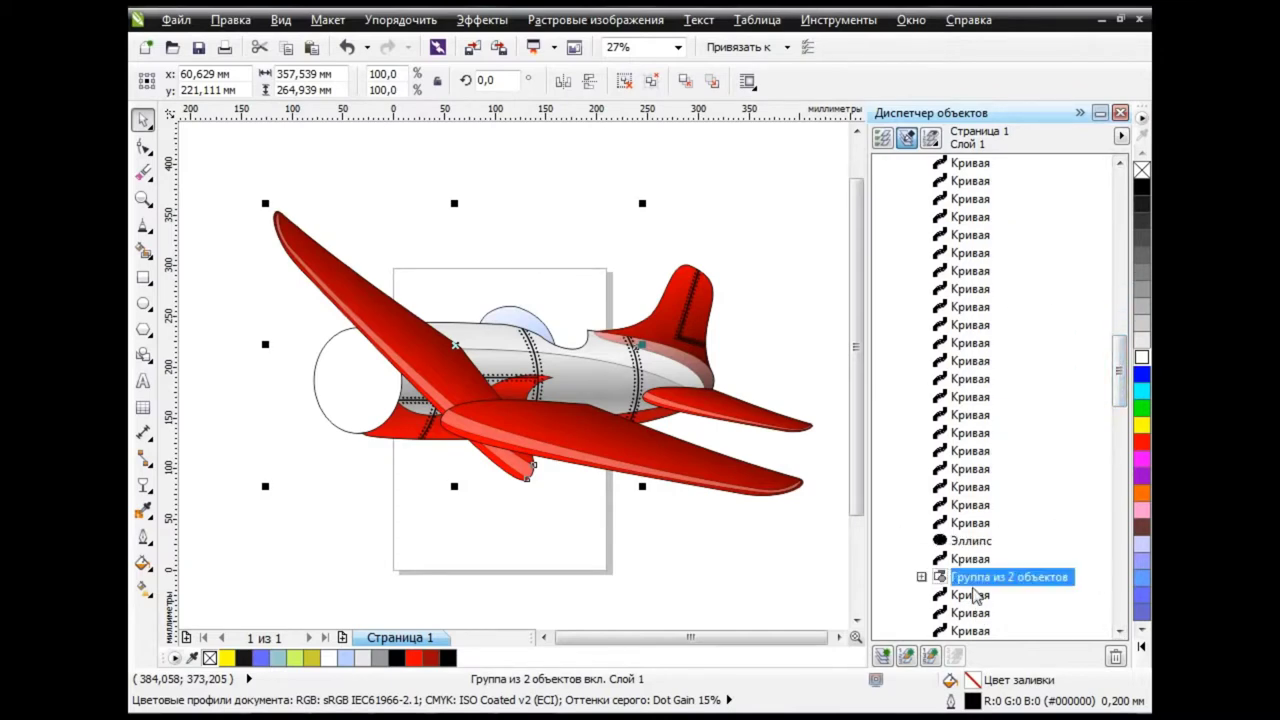
left_click_drag(1118, 420, 1118, 425)
left_click_drag(1003, 253, 986, 613)
scroll(1025, 283, "down", 4)
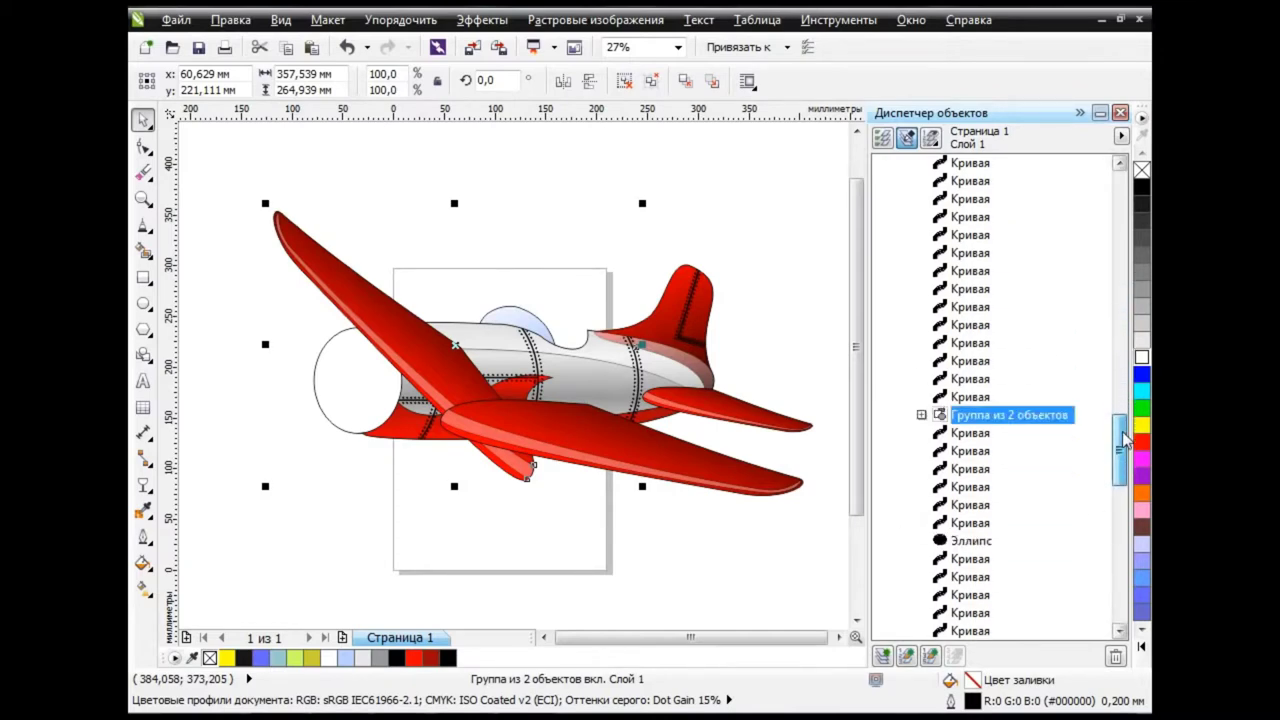
scroll(1025, 283, "down", 4)
left_click_drag(1005, 181, 970, 522)
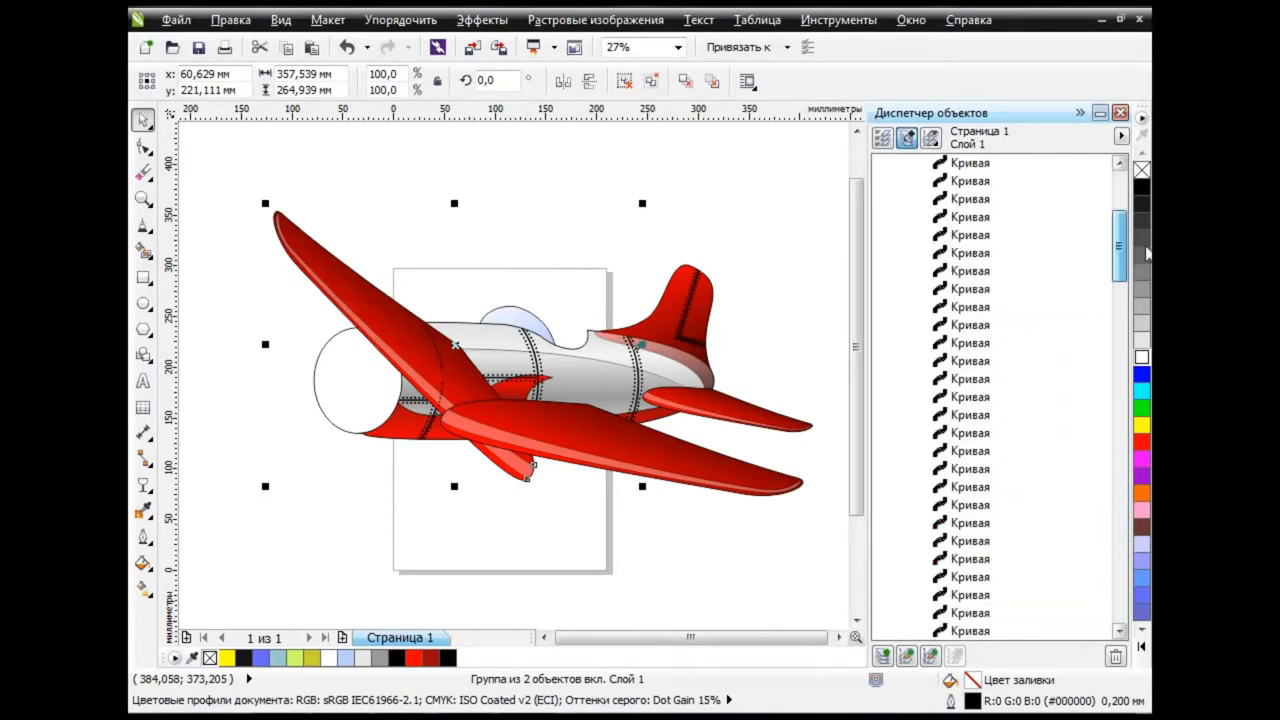
left_click(1080, 112)
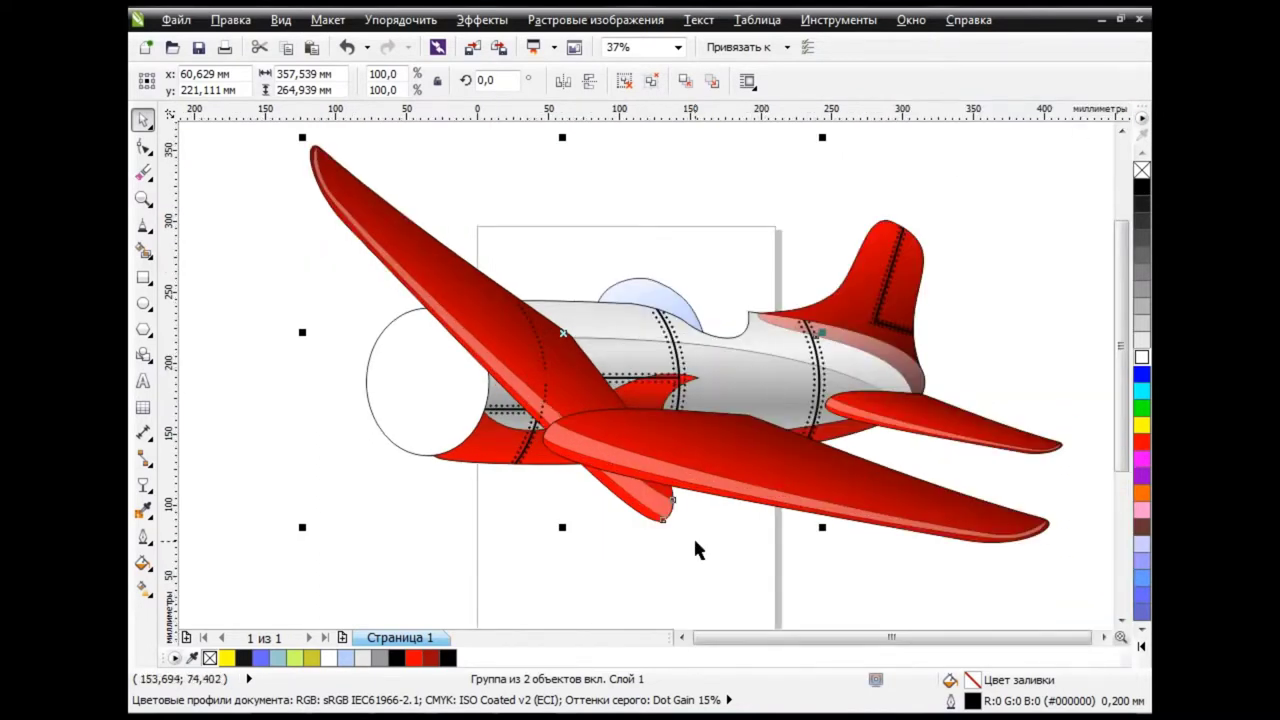
Send the far wing behind the fuselage, undoing the trial squash and stretch
key("ctrl+Page_Down")
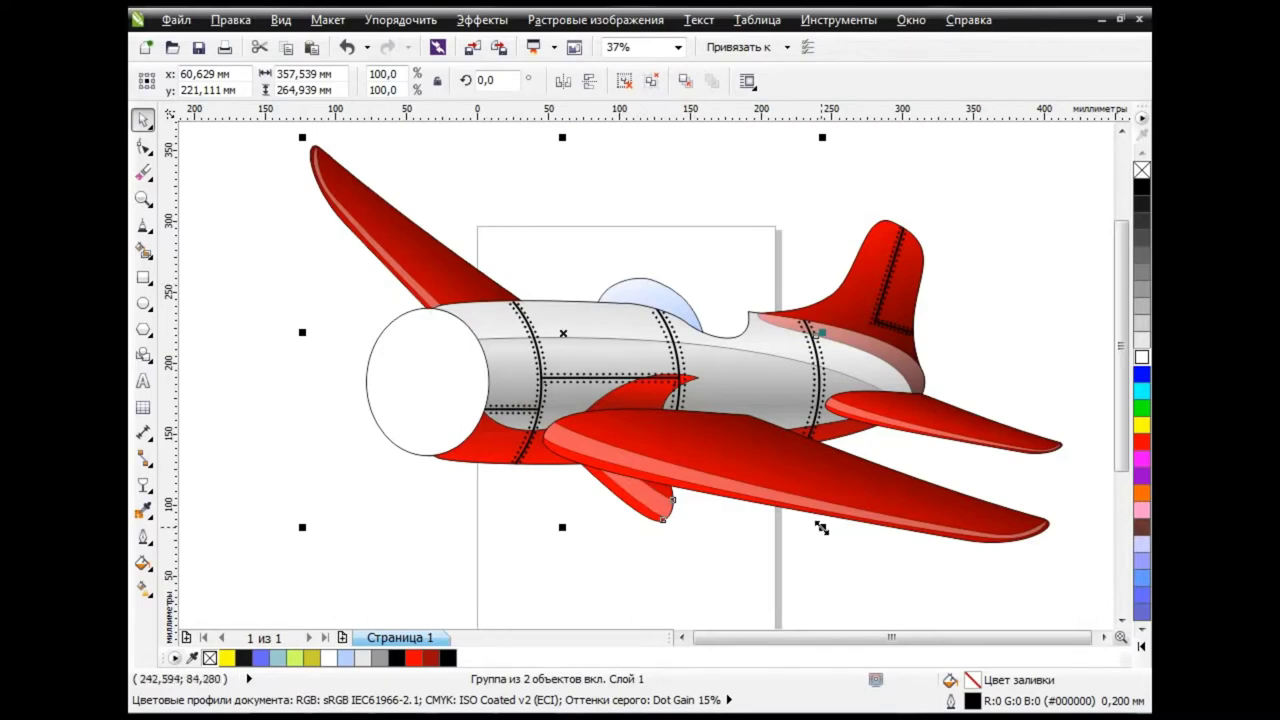
left_click_drag(562, 527, 575, 487)
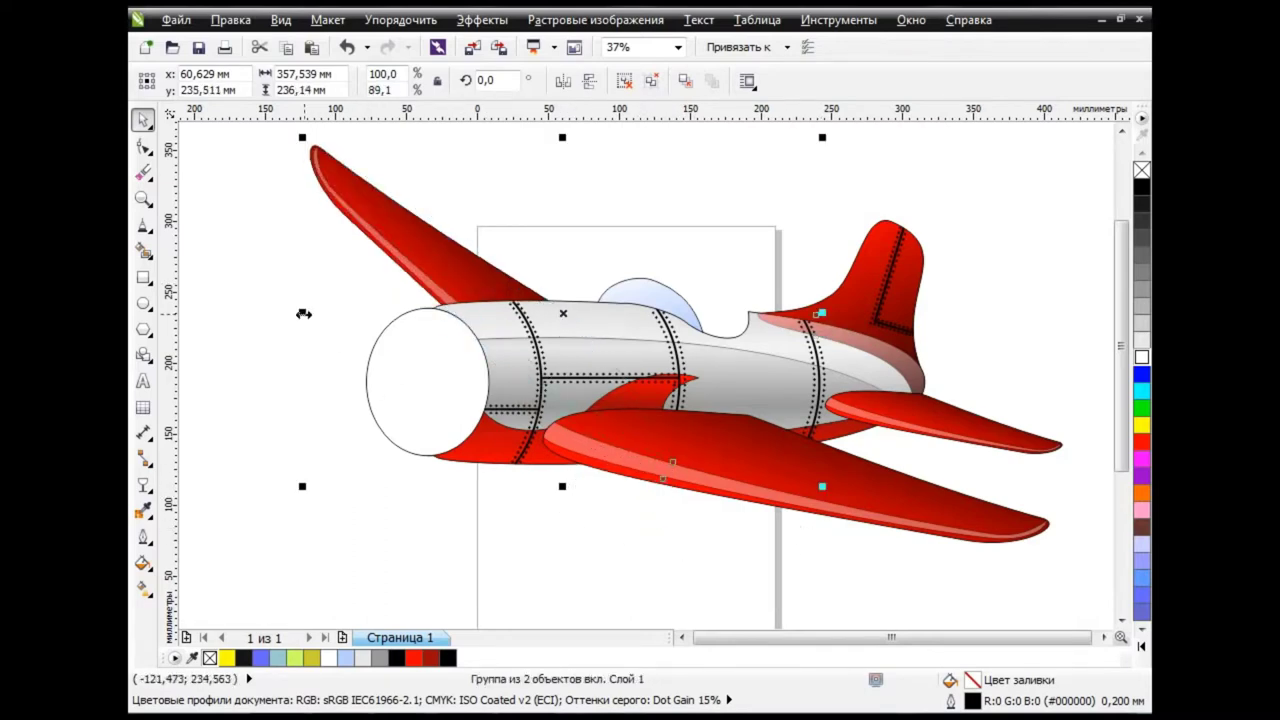
left_click_drag(303, 314, 274, 314)
key("ctrl+z")
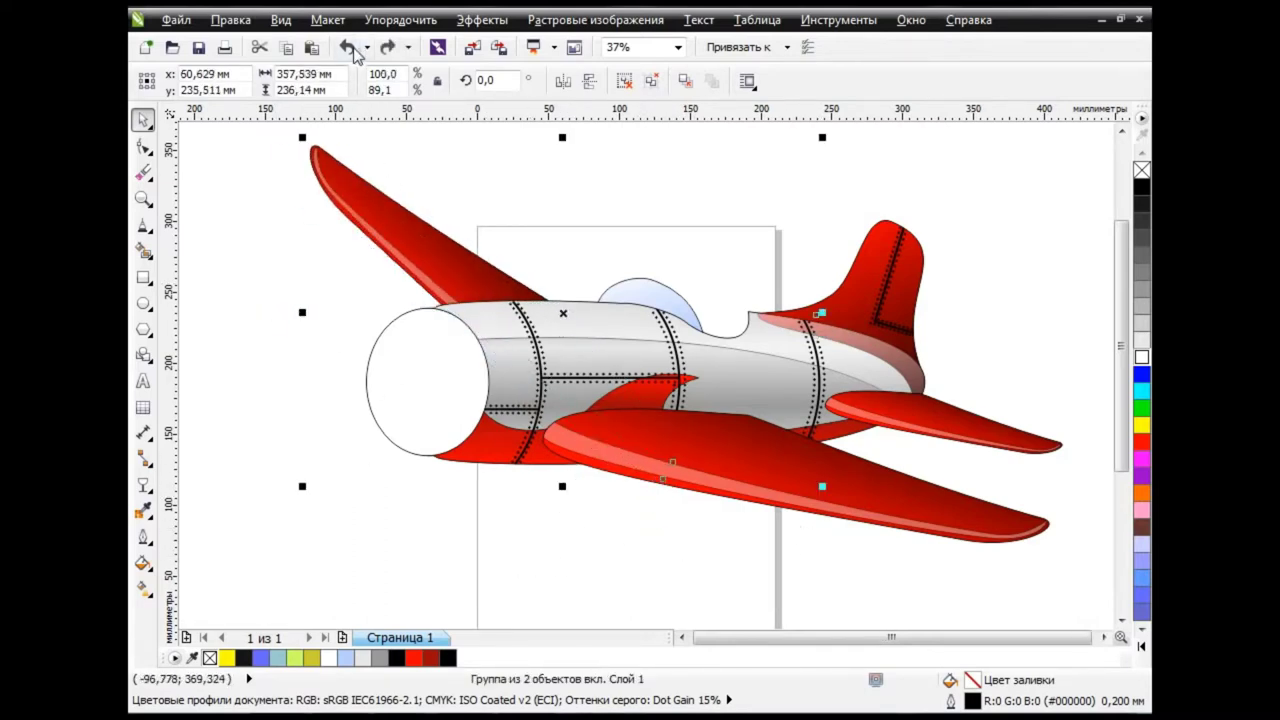
key("ctrl+z")
Move the far wing up and left and rotate it about 8 degrees
mouse_move(554, 305)
left_mouse_down()
mouse_move(516, 280)
mouse_move(542, 315)
left_mouse_up()
scroll(614, 398, "down", 2)
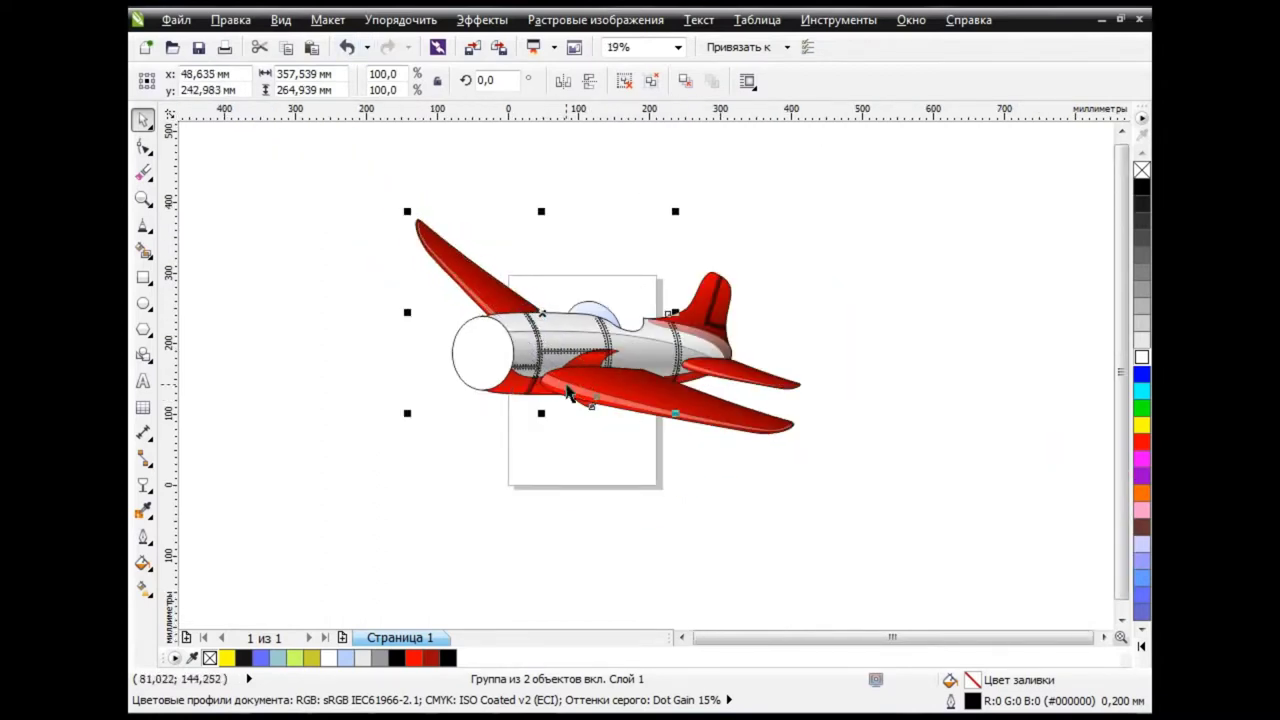
left_click(545, 333)
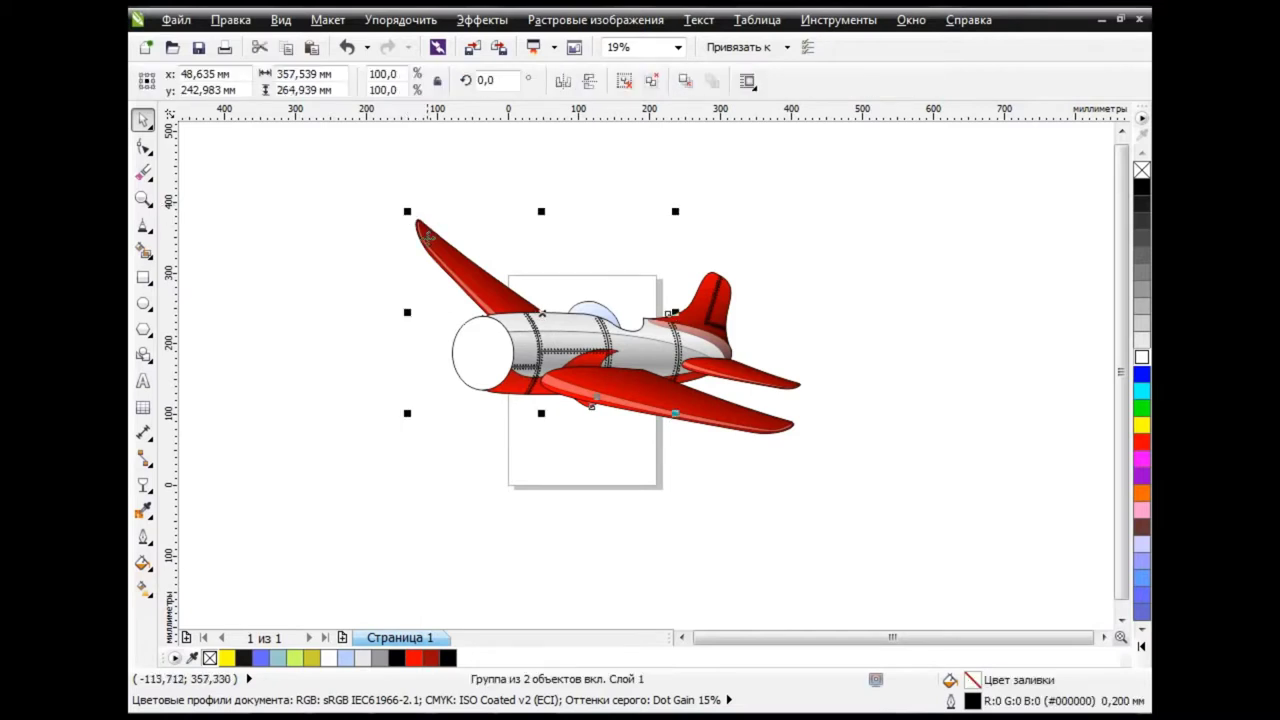
left_click_drag(408, 211, 395, 237)
left_click(573, 490)
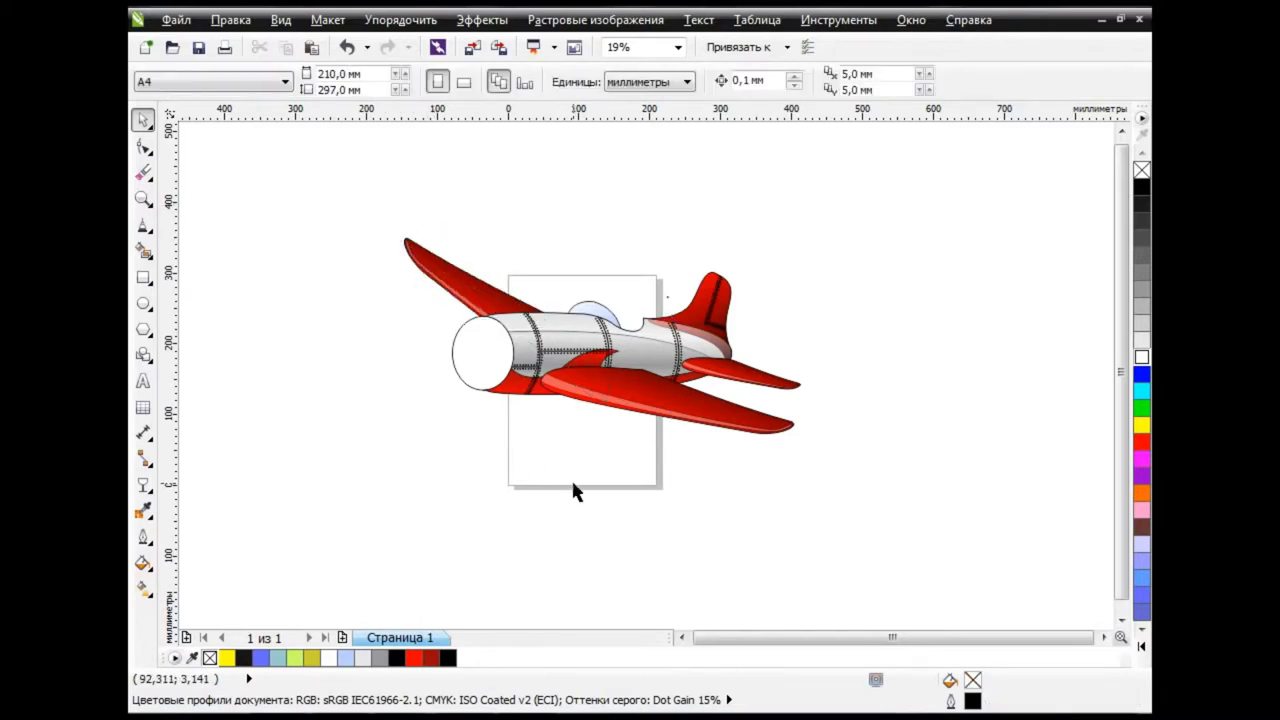
left_click(489, 295)
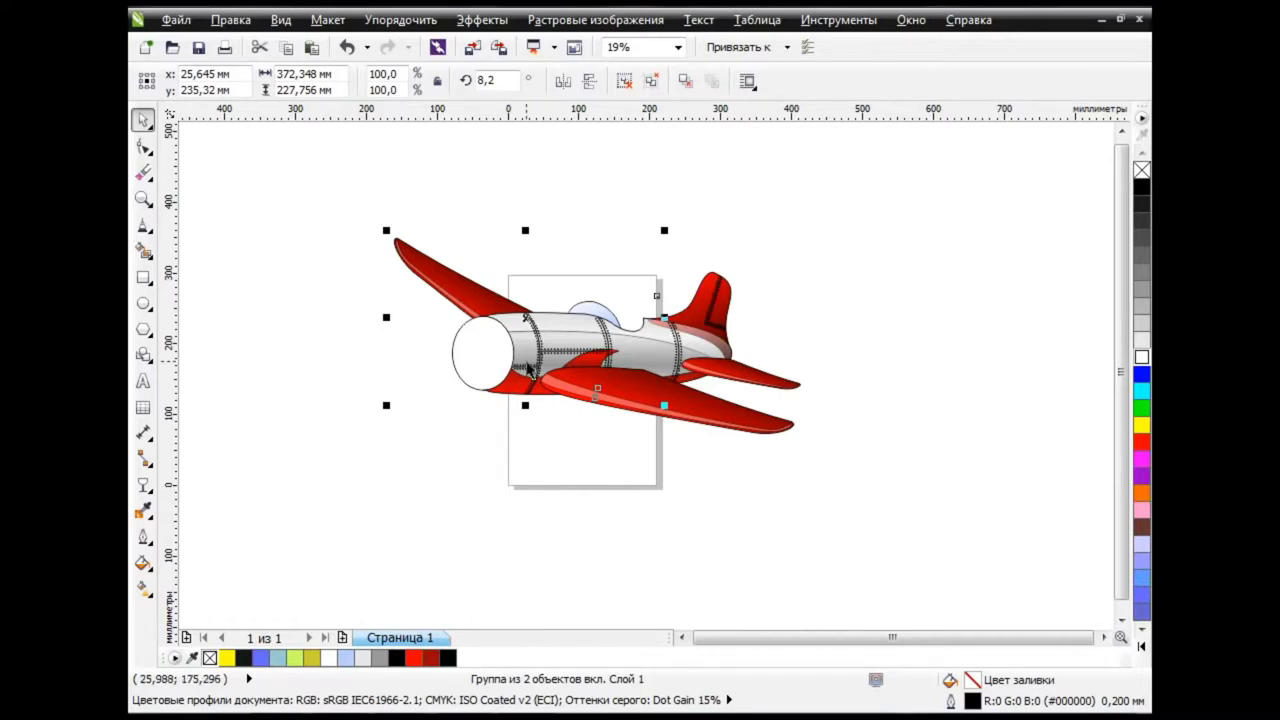
left_click(612, 452)
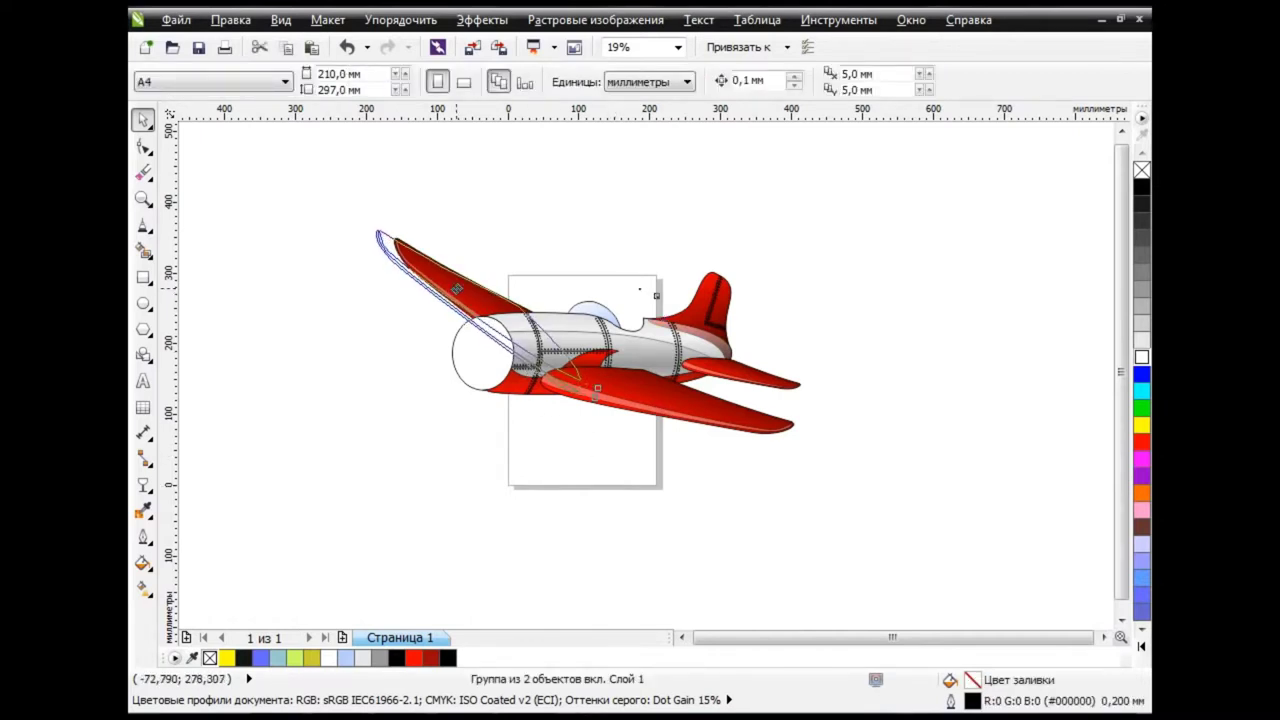
Shift the upper left wing group slightly to the right
left_click(465, 293)
left_click_drag(465, 293, 464, 295)
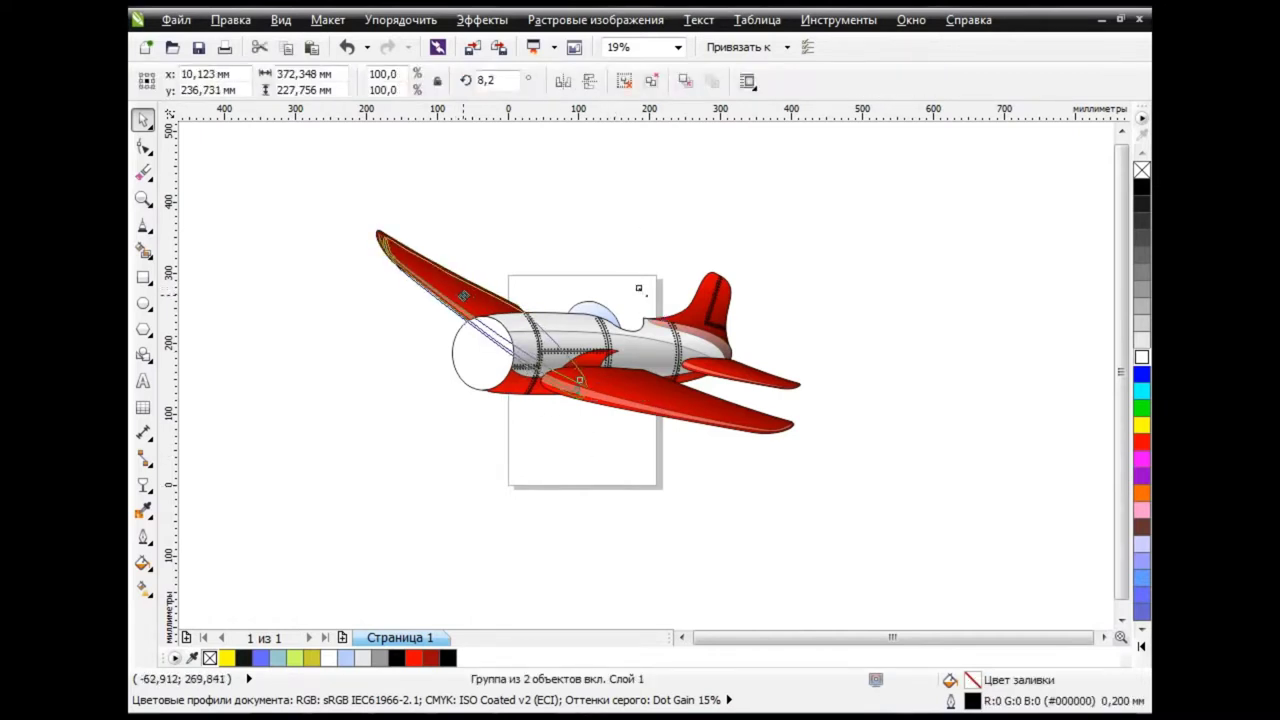
left_click(674, 508)
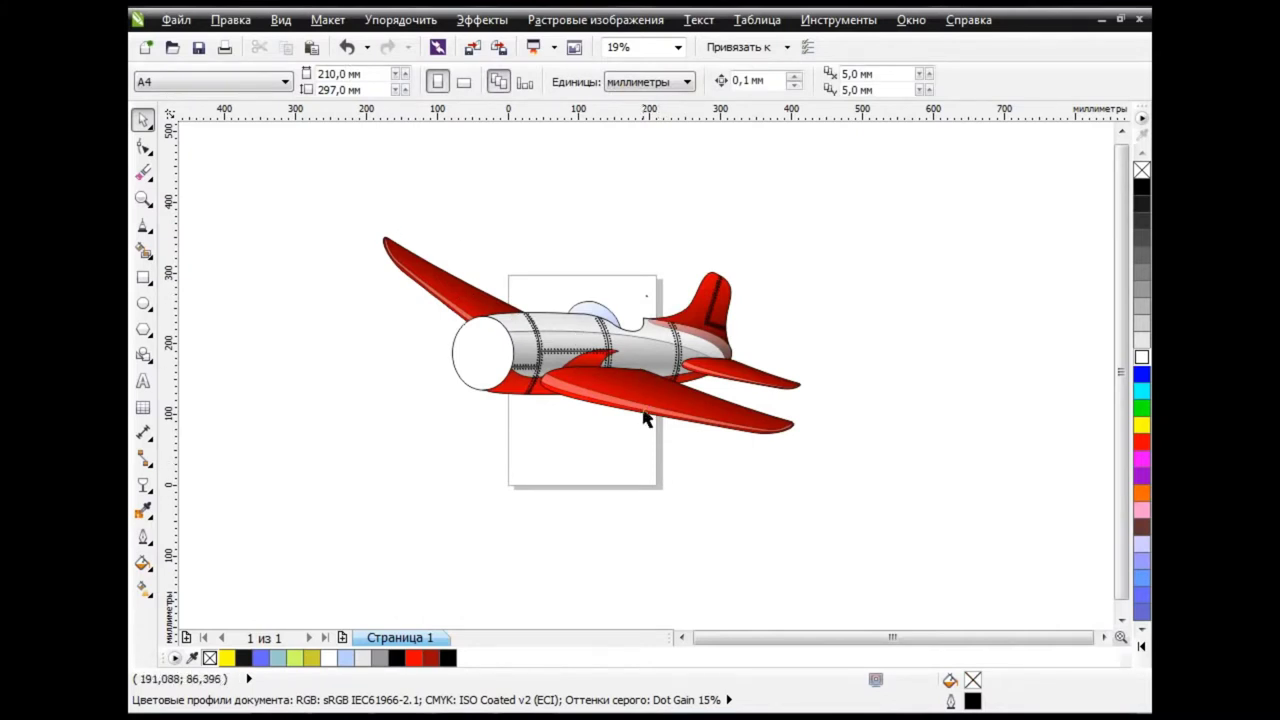
scroll(652, 302, "up", 2)
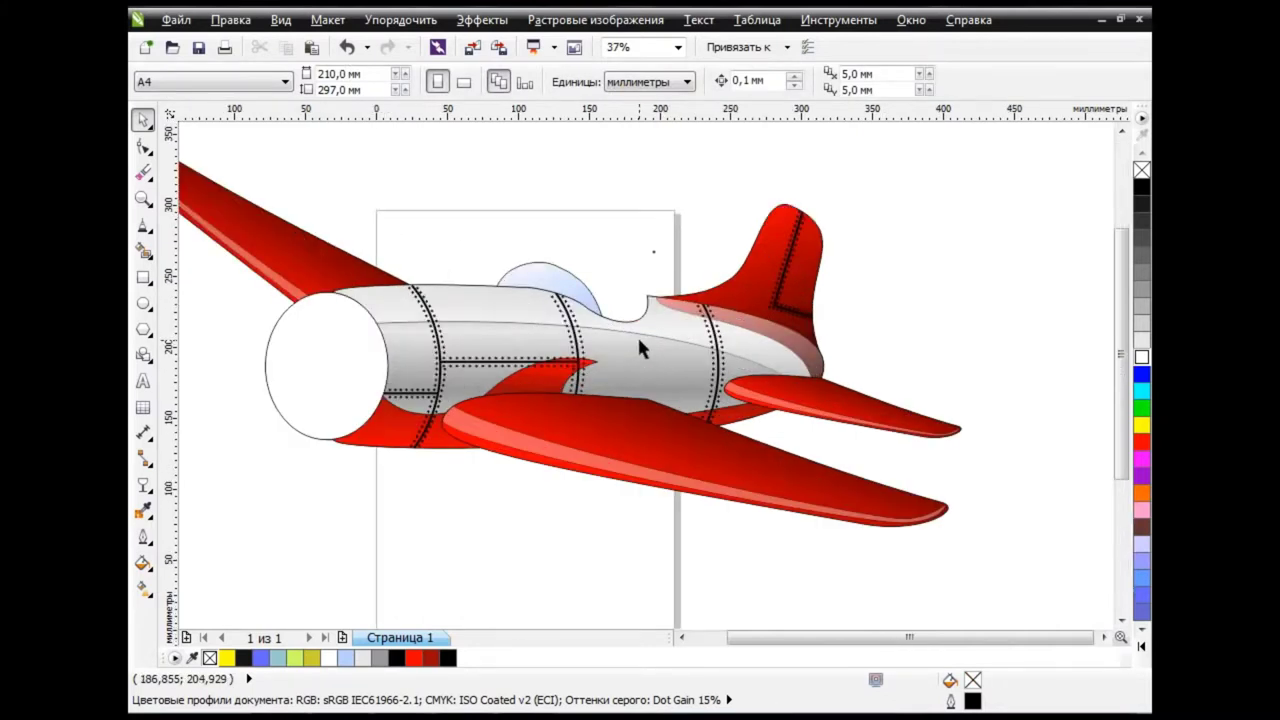
scroll(639, 343, "down", 2)
scroll(300, 285, "up", 2)
Ungroup the upper left wing into its two separate pieces
left_click(450, 285)
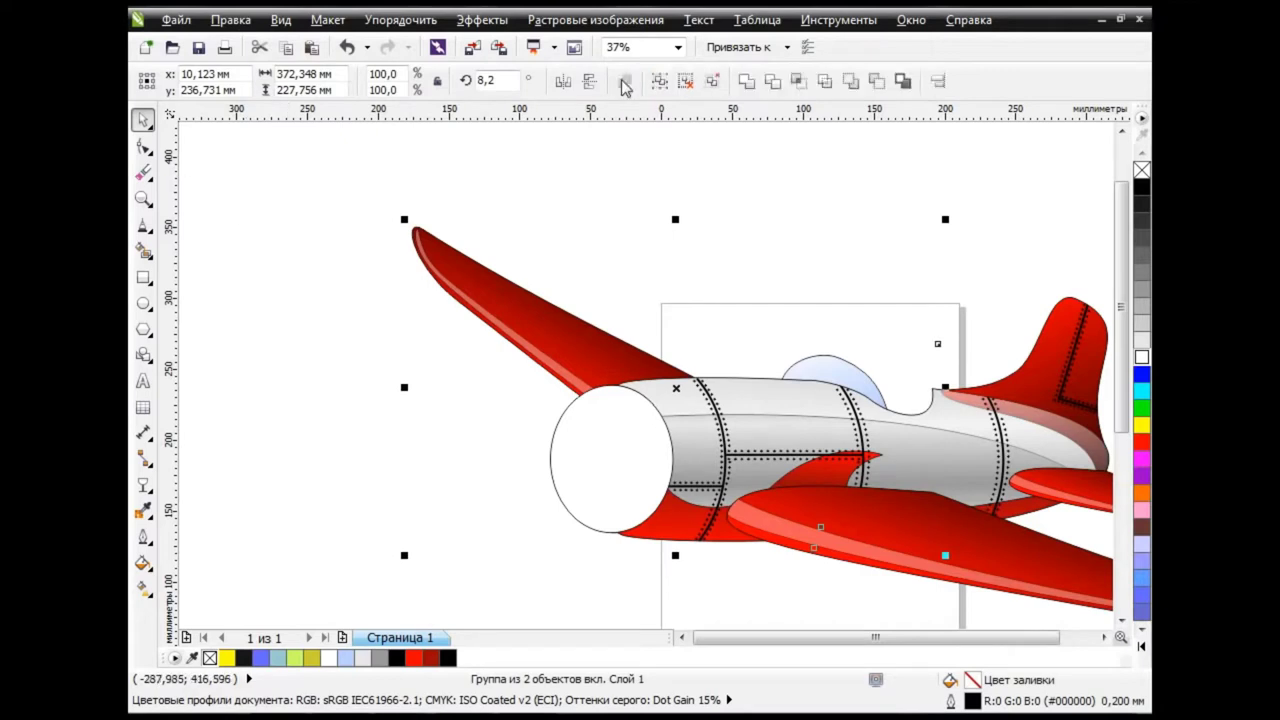
key("F10")
key("space")
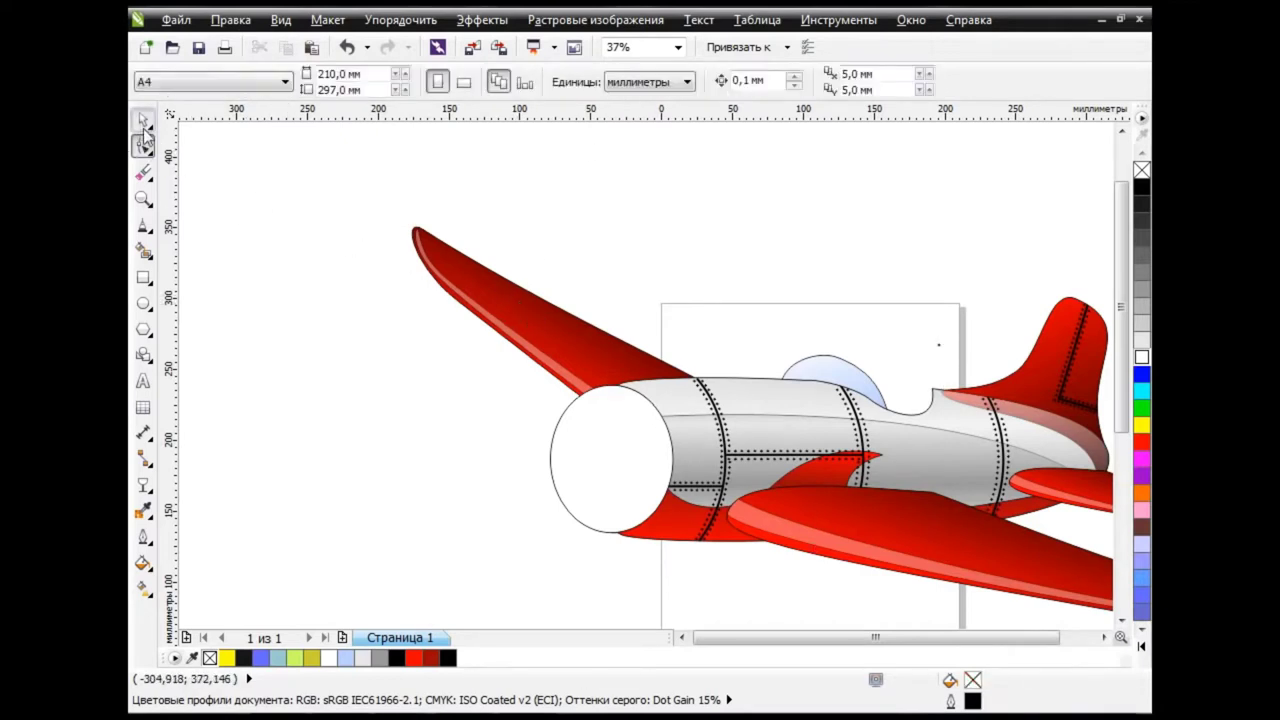
left_click(486, 289)
key("ctrl+u")
Shorten the red wing body's tip and round off its curve
left_click(474, 278)
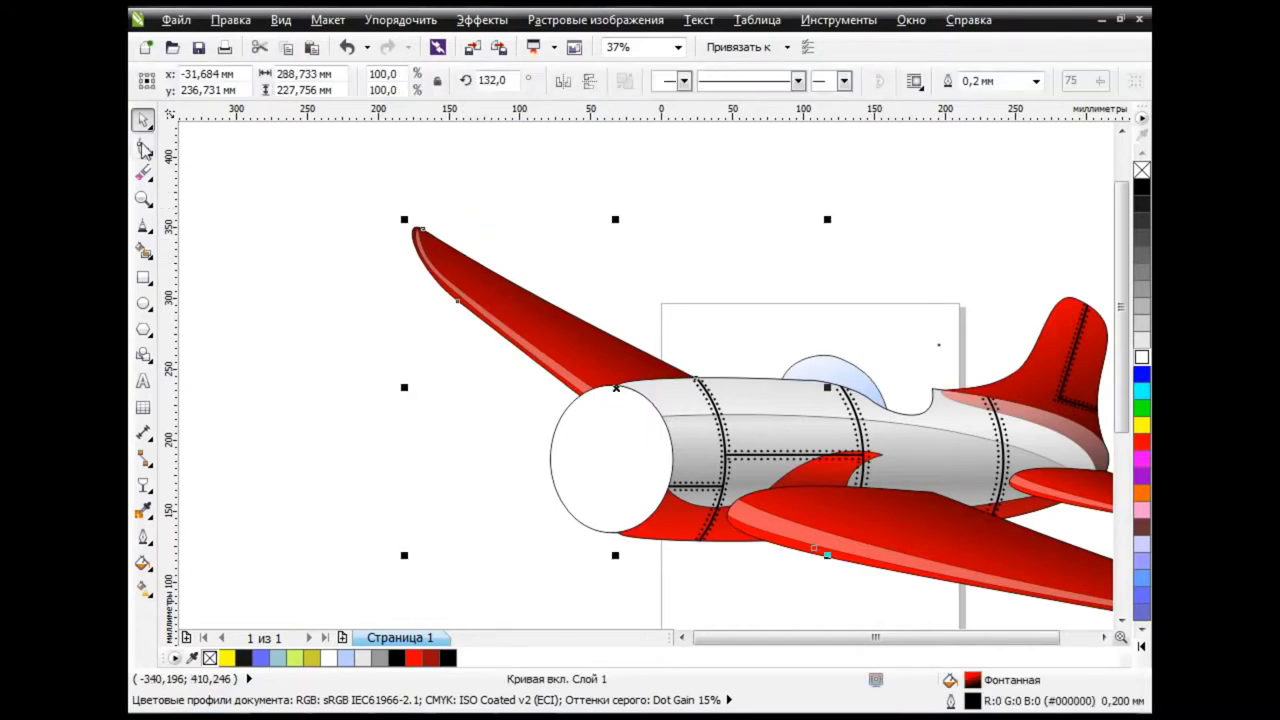
key("space")
left_click_drag(419, 232, 509, 272)
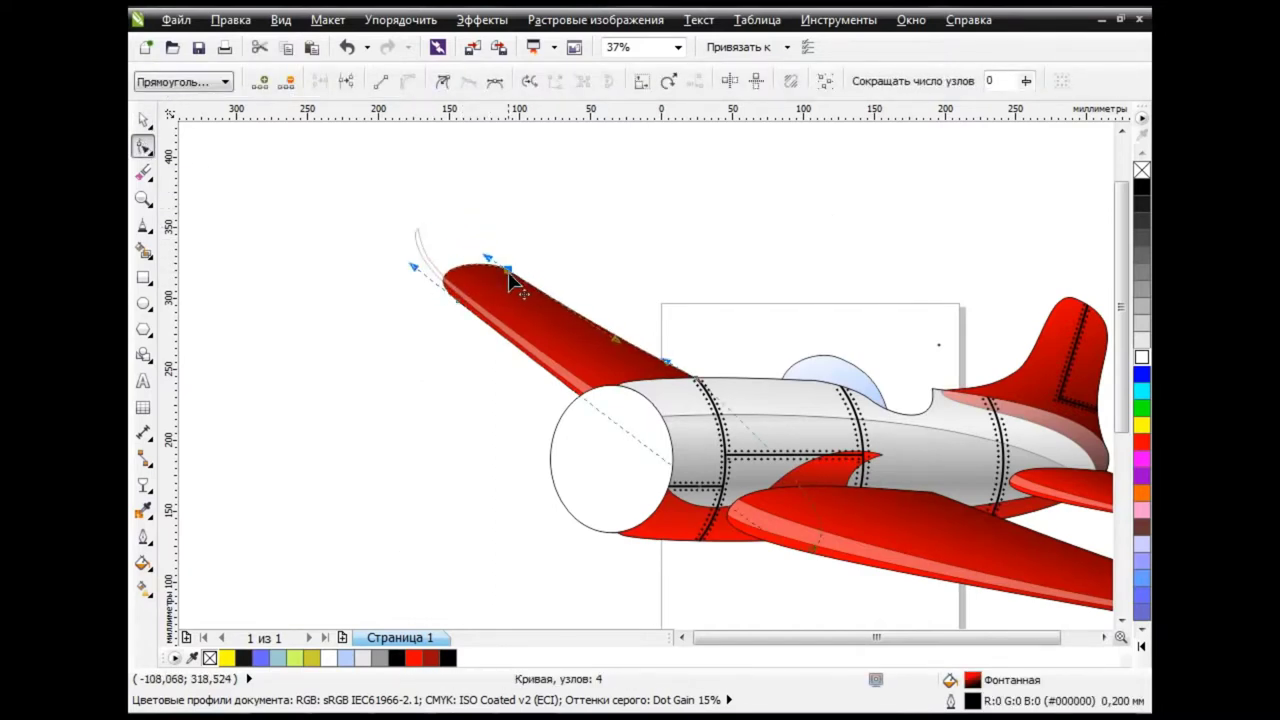
left_click(458, 299)
left_click_drag(417, 277, 385, 248)
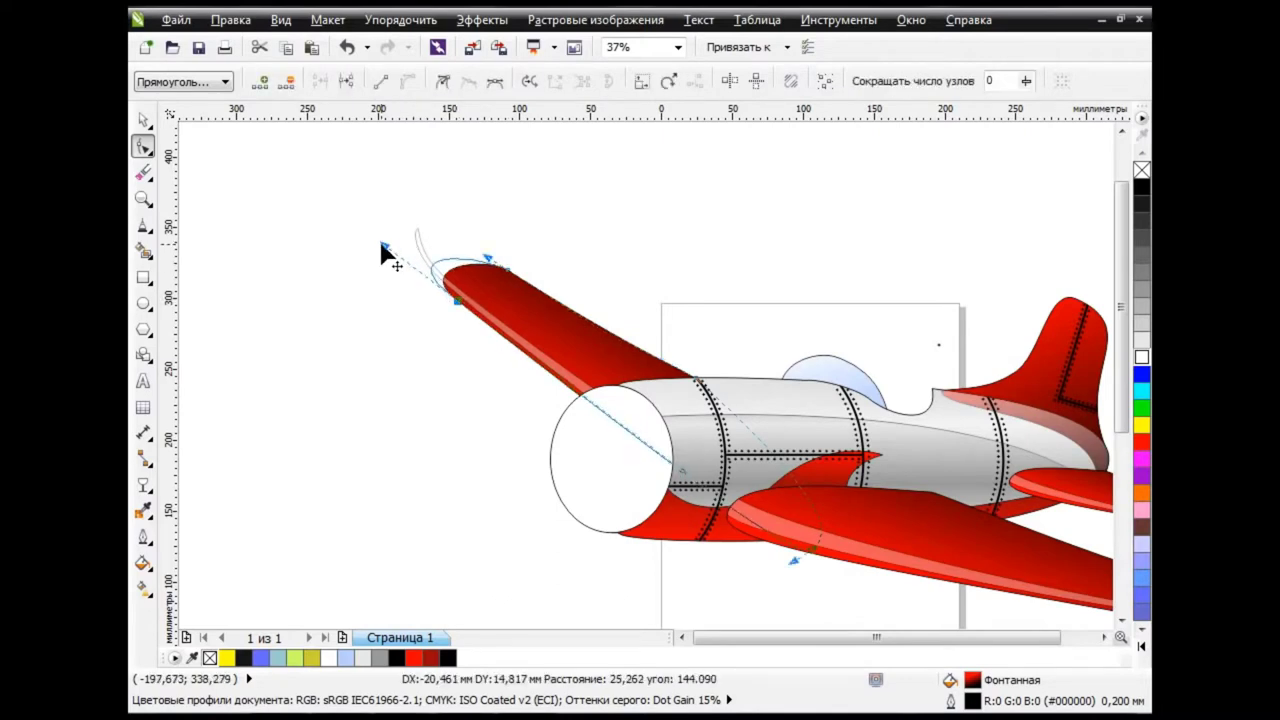
scroll(755, 421, "down", 2)
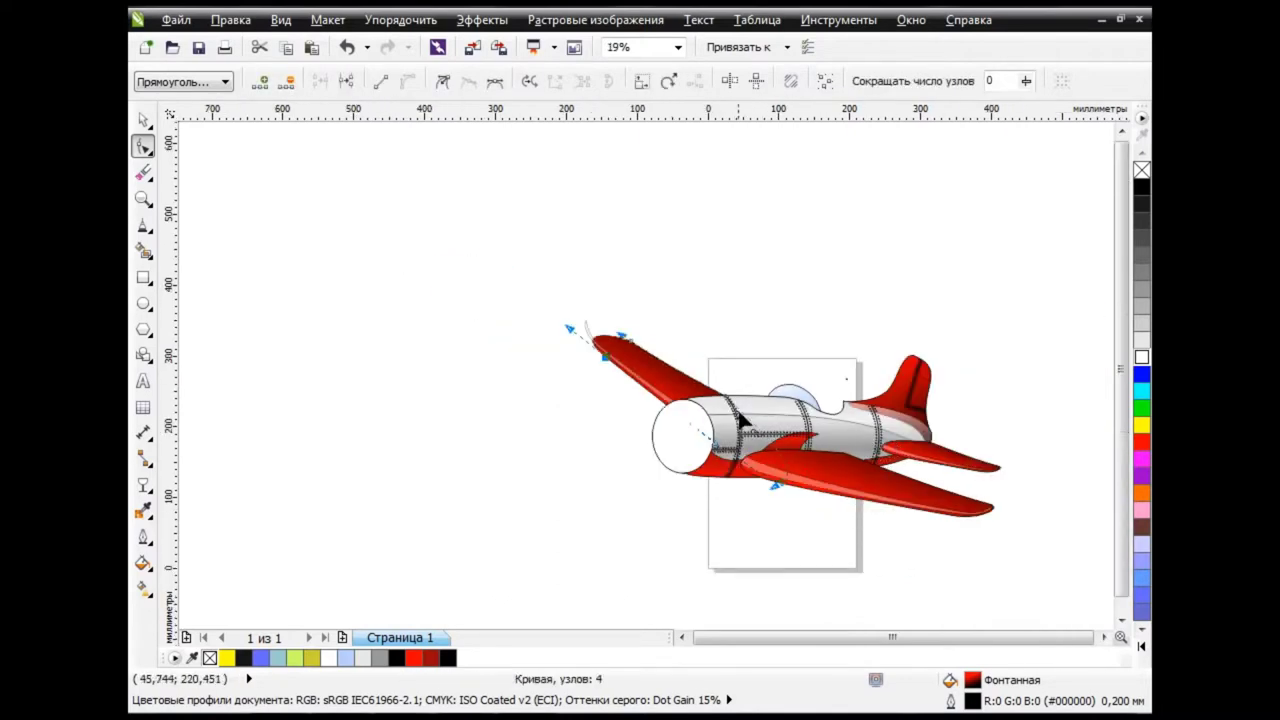
scroll(700, 409, "up", 4)
scroll(692, 387, "down", 2)
Extend the white highlight stripe's end node along the wing tip's top edge
left_click(228, 205)
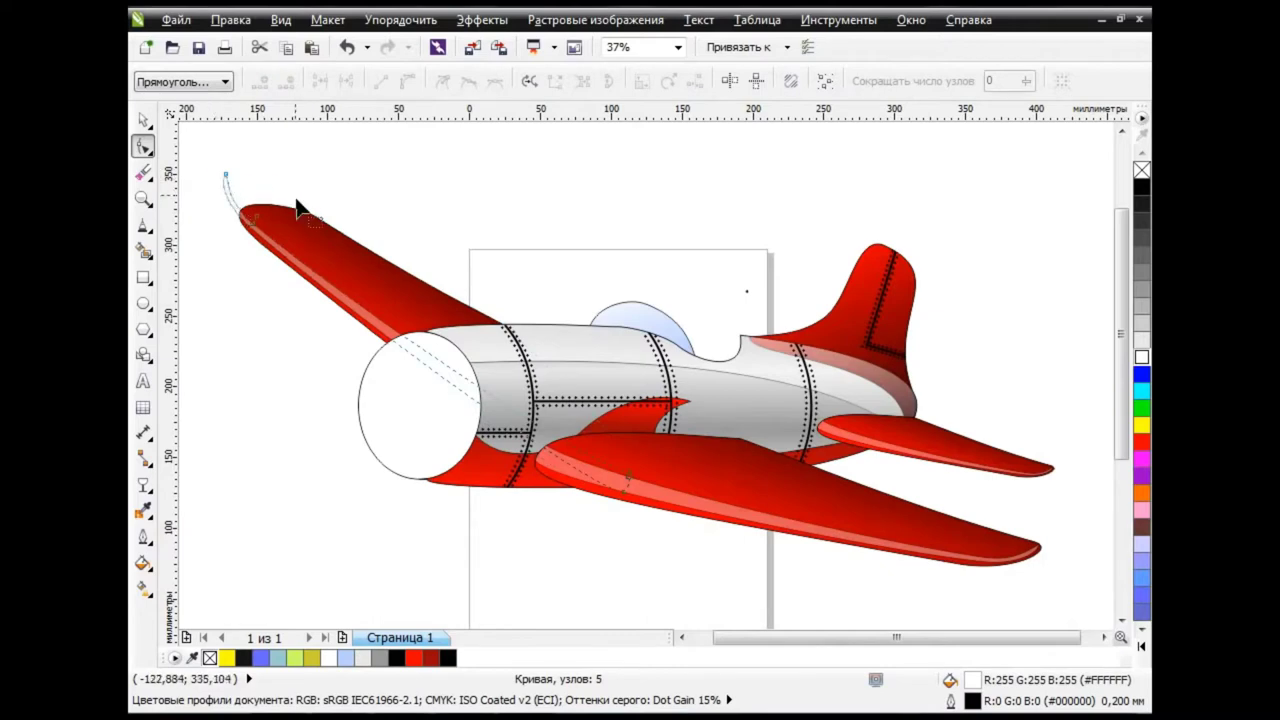
scroll(298, 208, "up", 1)
scroll(214, 197, "up", 1)
left_click(598, 300)
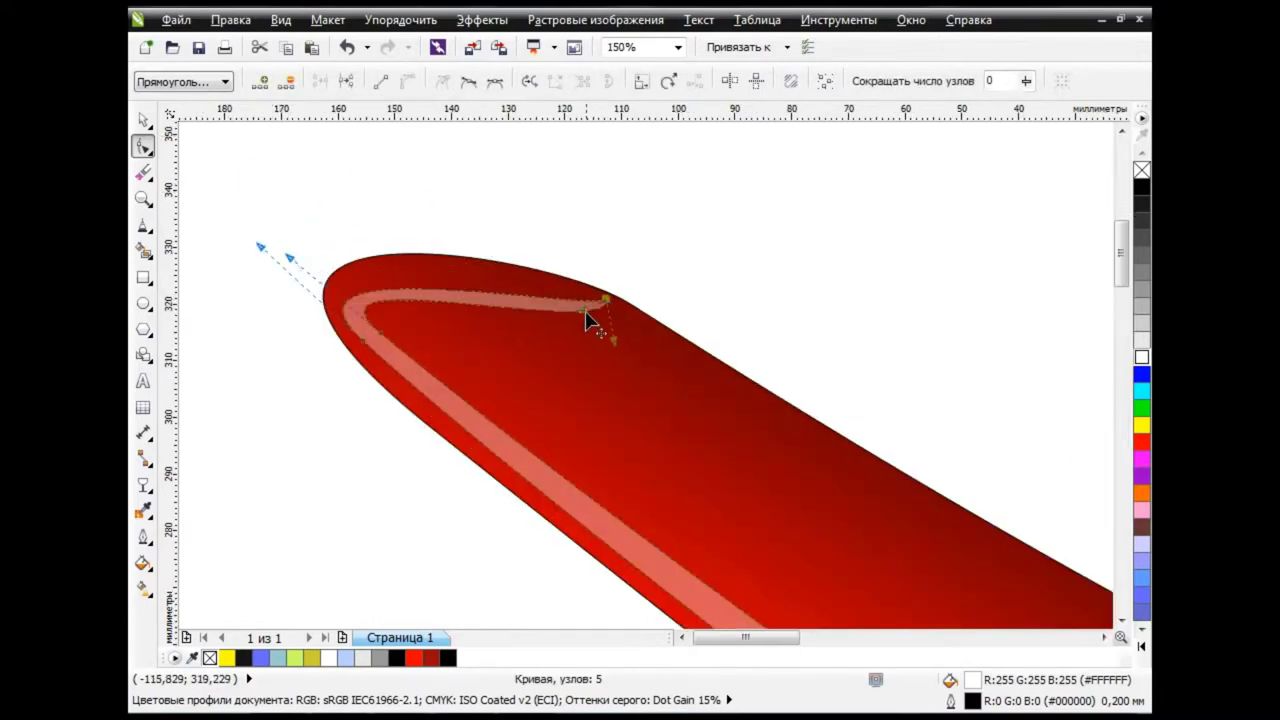
left_click_drag(586, 311, 440, 260)
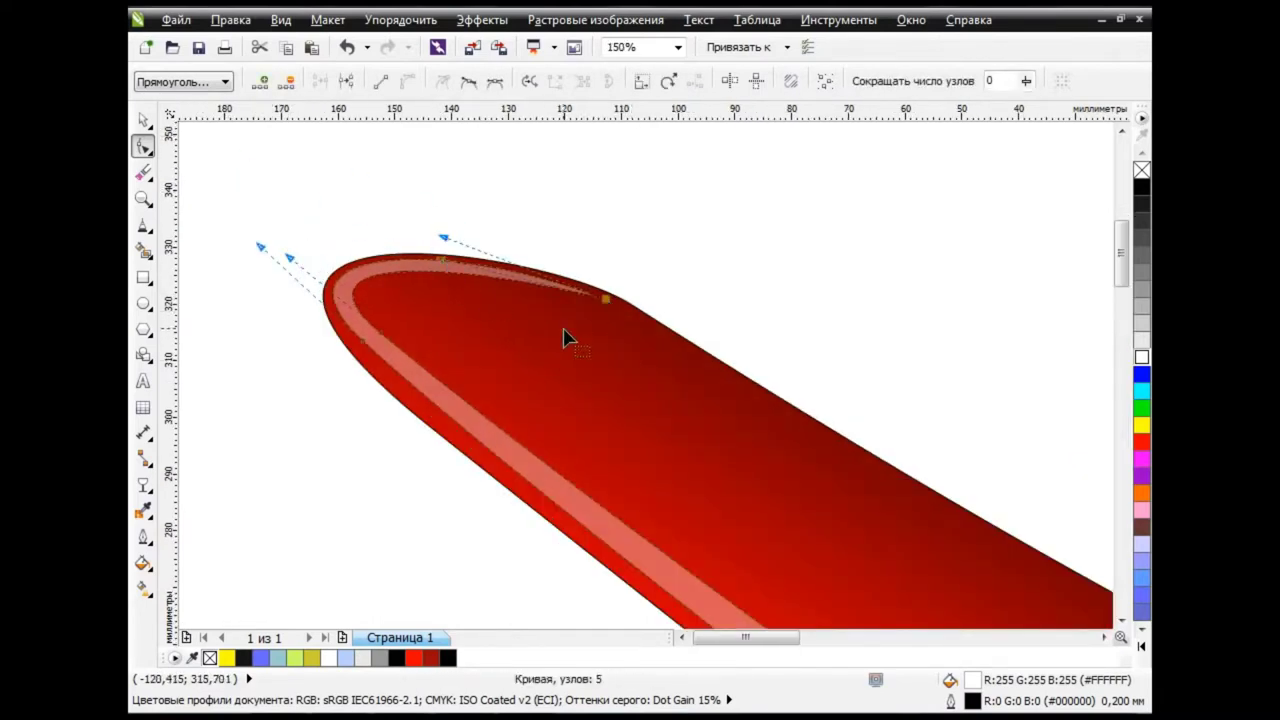
scroll(857, 486, "down", 4)
key("space")
left_click(277, 274)
scroll(1036, 584, "up", 2)
scroll(1078, 585, "down", 4)
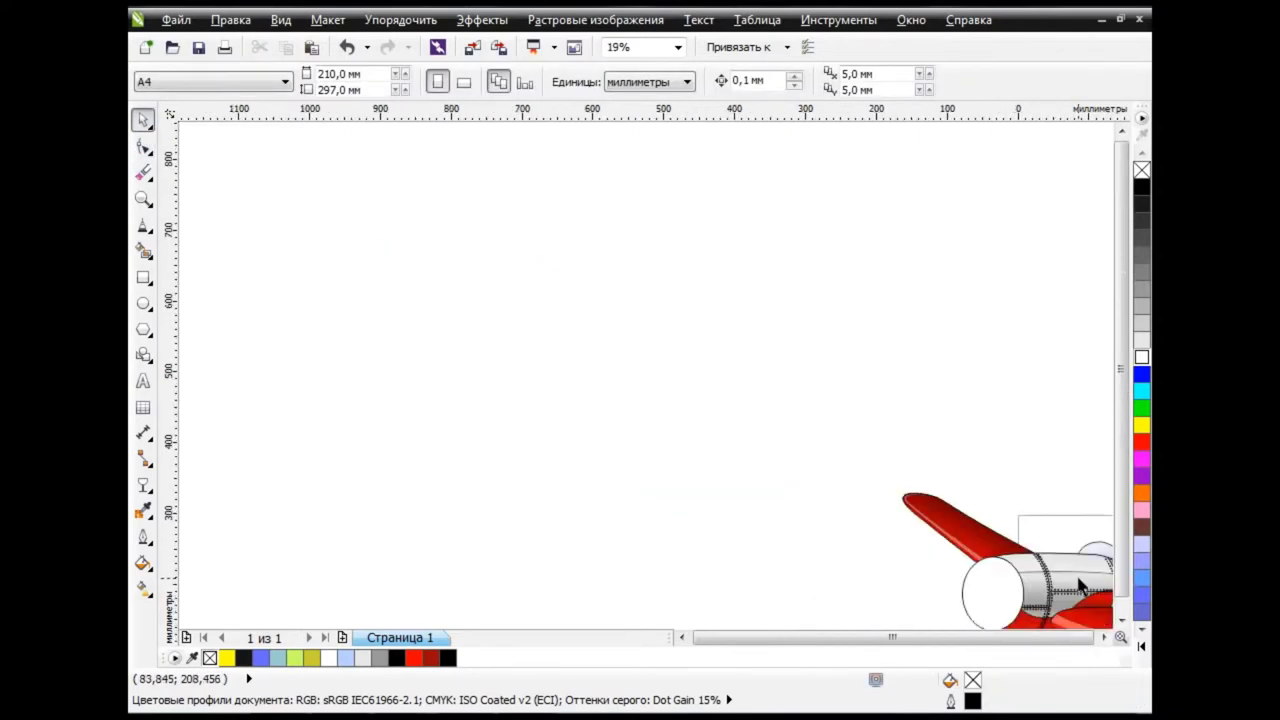
scroll(1078, 585, "up", 2)
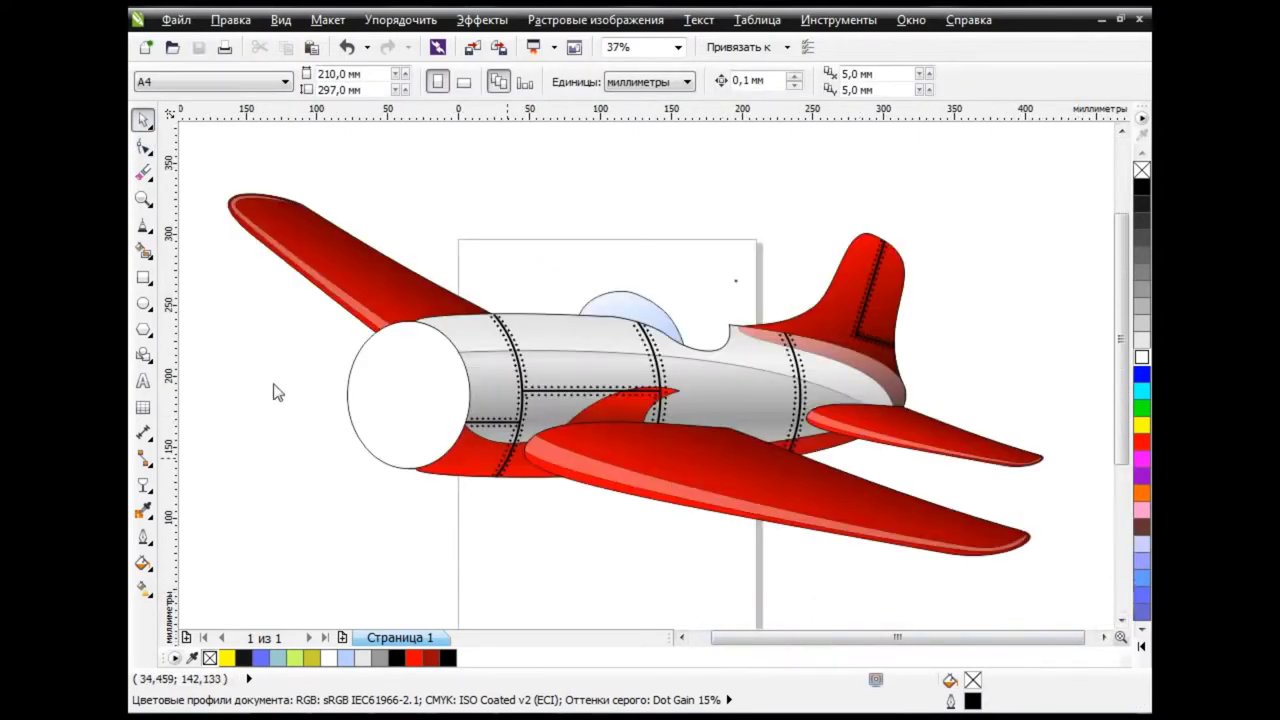
Duplicate the white nose ellipse, shrink the copy and centre it inside the original
scroll(281, 403, "up", 2)
scroll(588, 369, "down", 2)
left_click(588, 369)
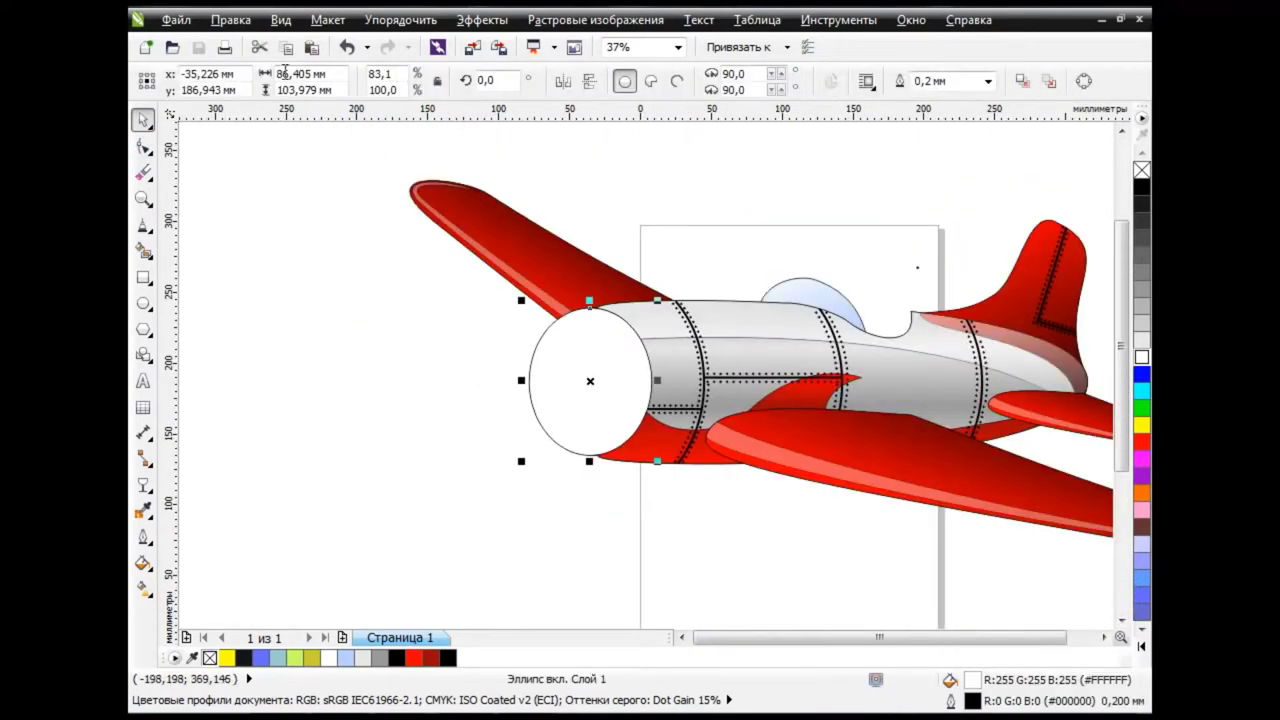
left_click(285, 47)
left_click(312, 47)
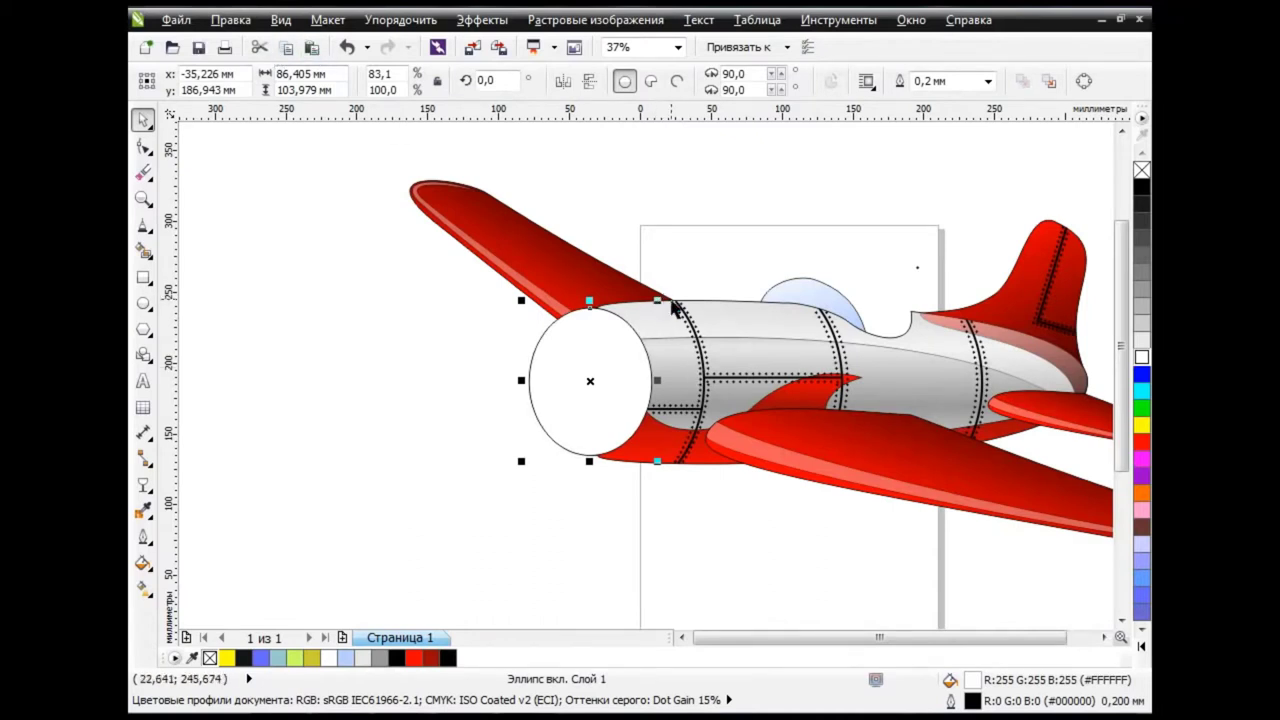
left_click_drag(655, 300, 640, 318)
left_click_drag(589, 377, 583, 381)
left_click(568, 510)
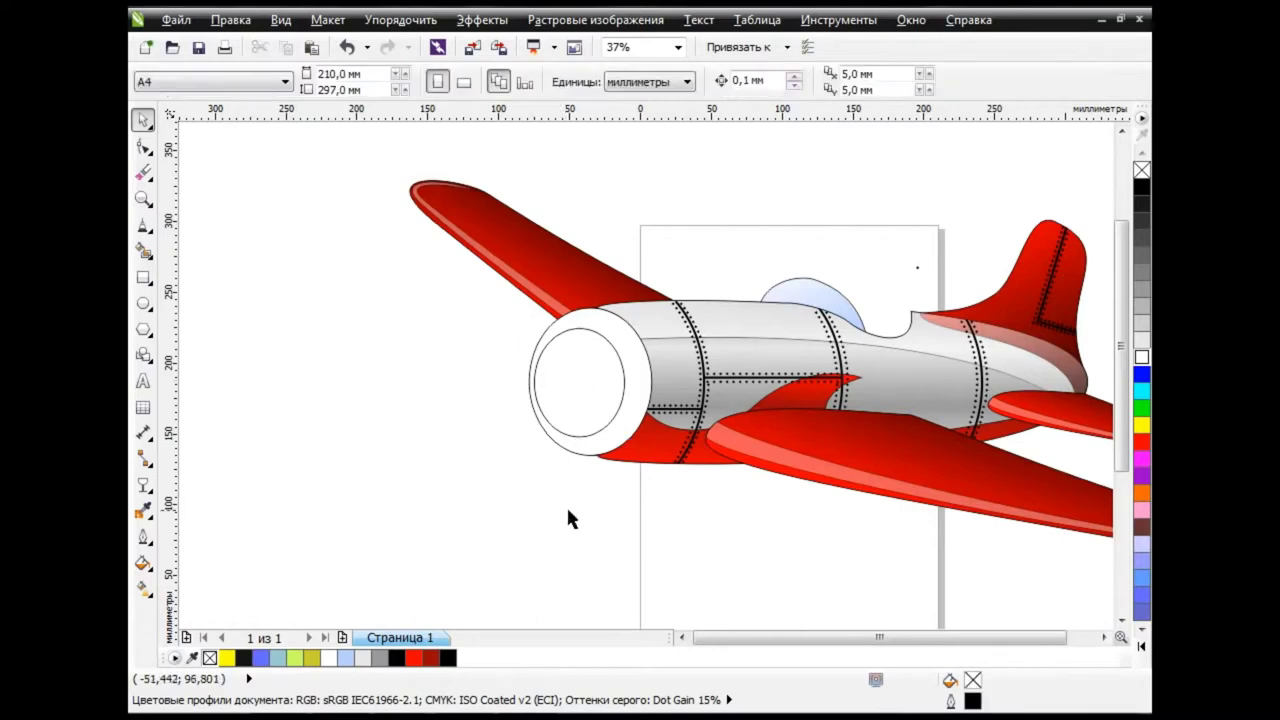
Give the outer front ellipse a radial fountain fill from black to red
left_click(645, 388)
left_click(150, 566)
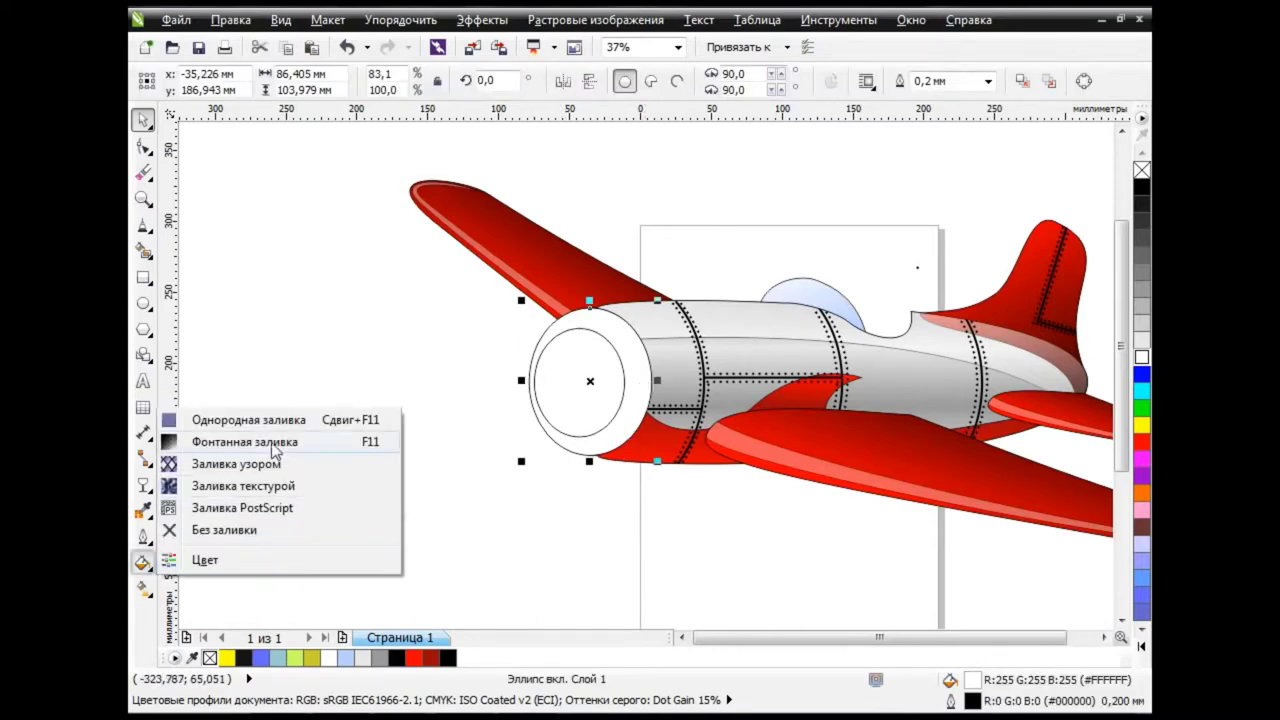
left_click(260, 451)
left_click(571, 200)
left_click(560, 232)
left_click(533, 366)
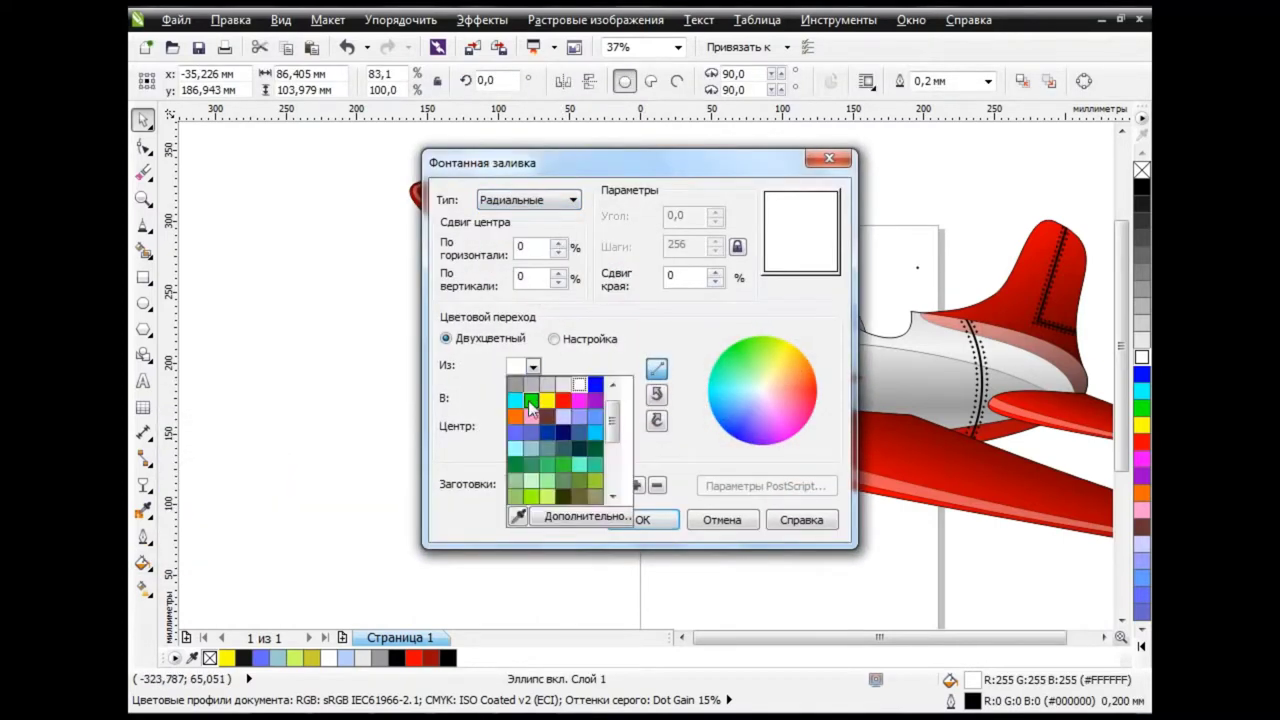
left_click(515, 384)
left_click(533, 366)
left_click(565, 420)
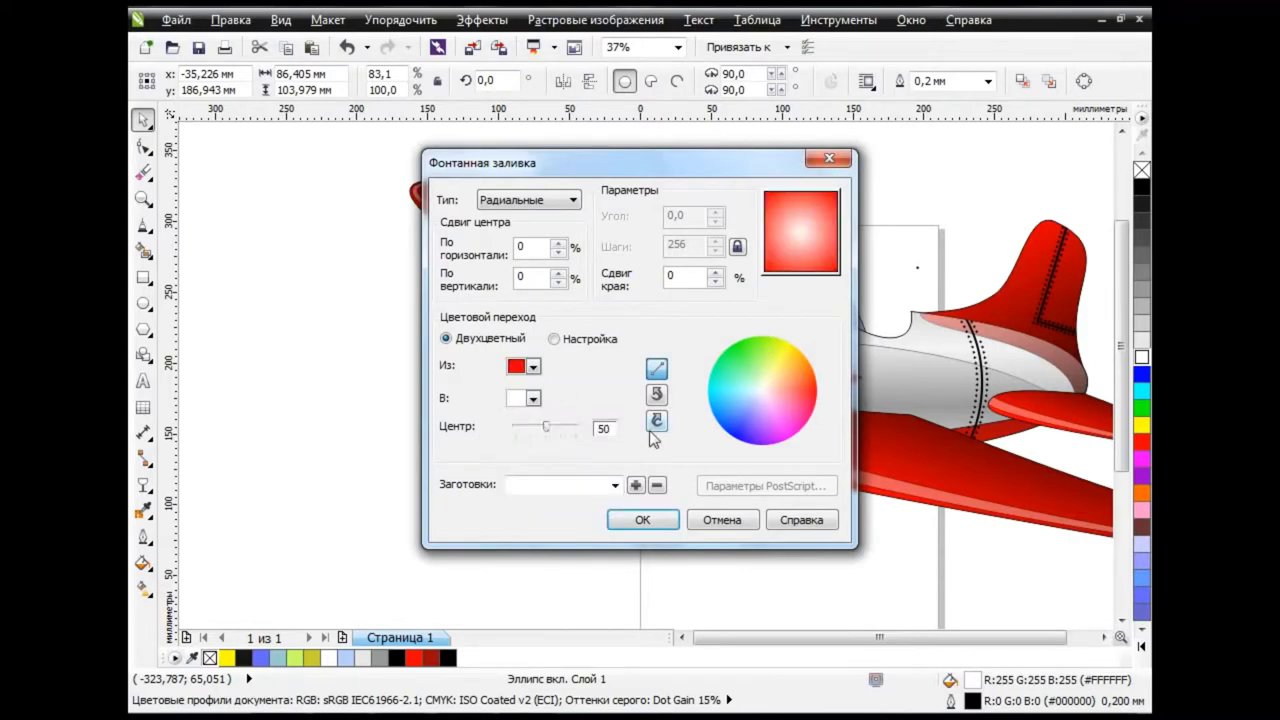
left_click(533, 366)
left_click(533, 366)
left_click(563, 480)
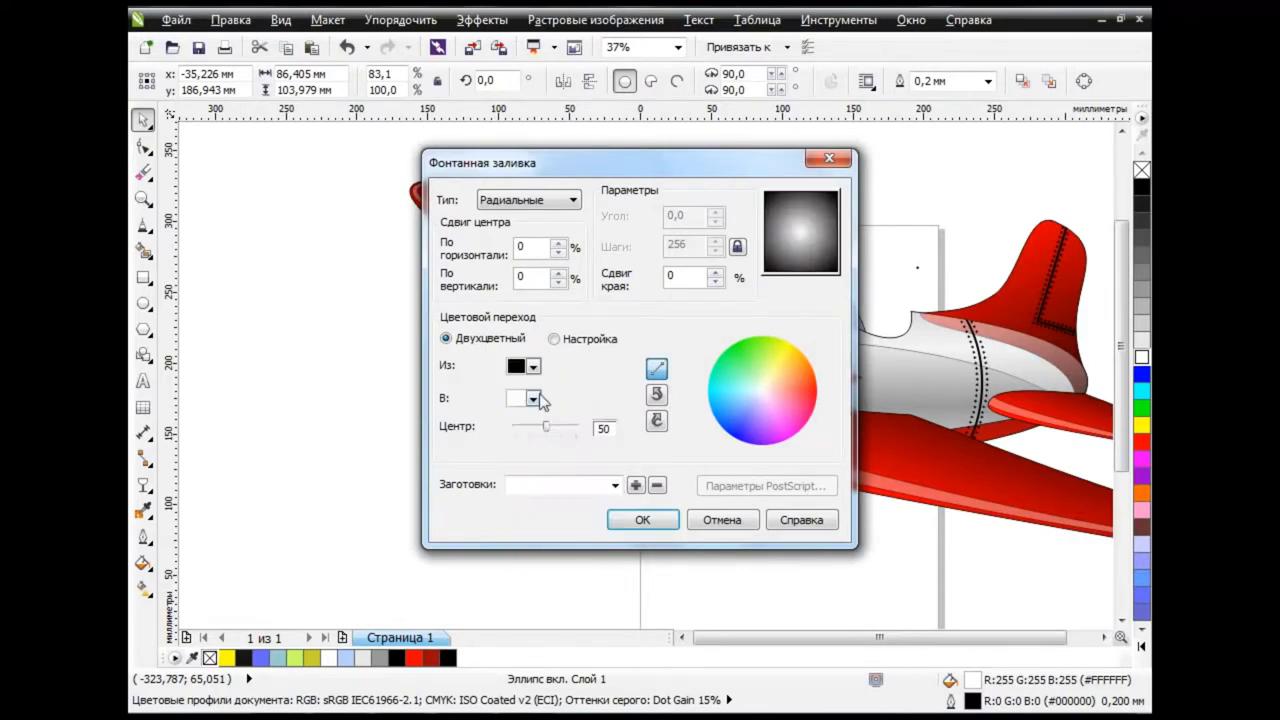
left_click(533, 396)
left_click(641, 519)
Shift the radial gradient on the ellipse so it shades the cowl ring
left_click(145, 590)
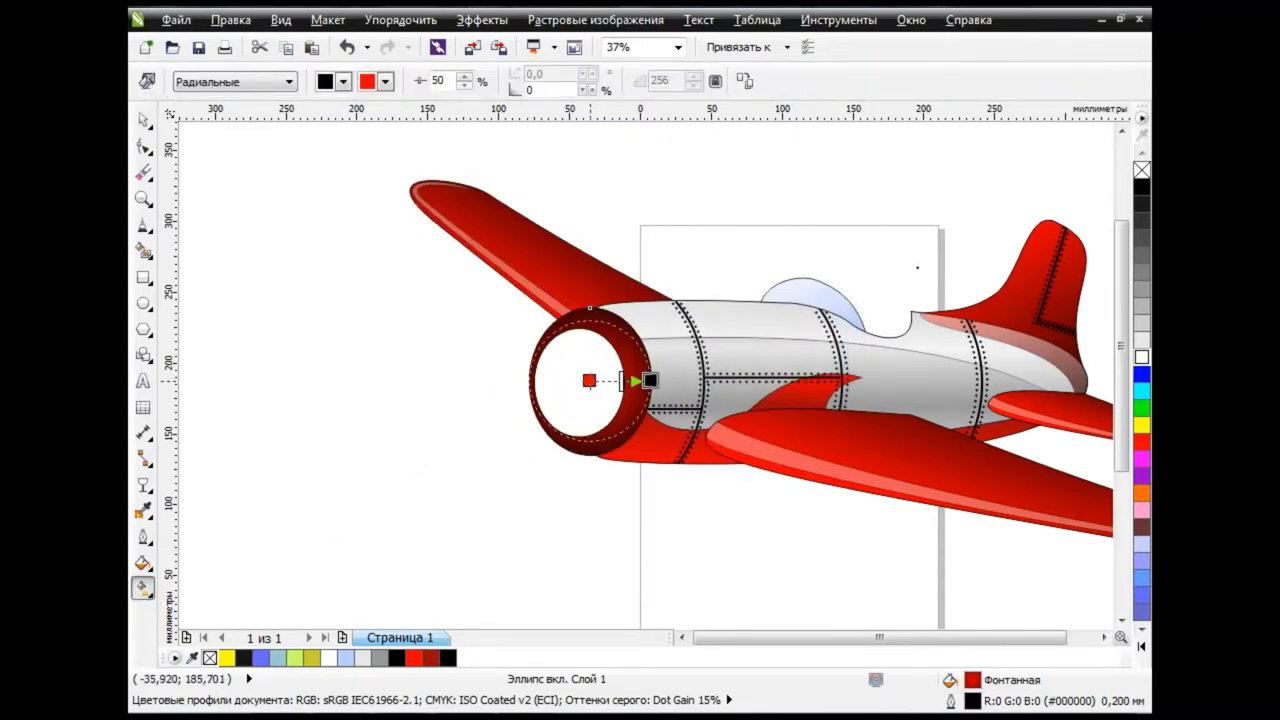
mouse_move(657, 380)
left_mouse_down()
mouse_move(602, 381)
mouse_move(715, 380)
left_mouse_up()
scroll(651, 383, "up", 2)
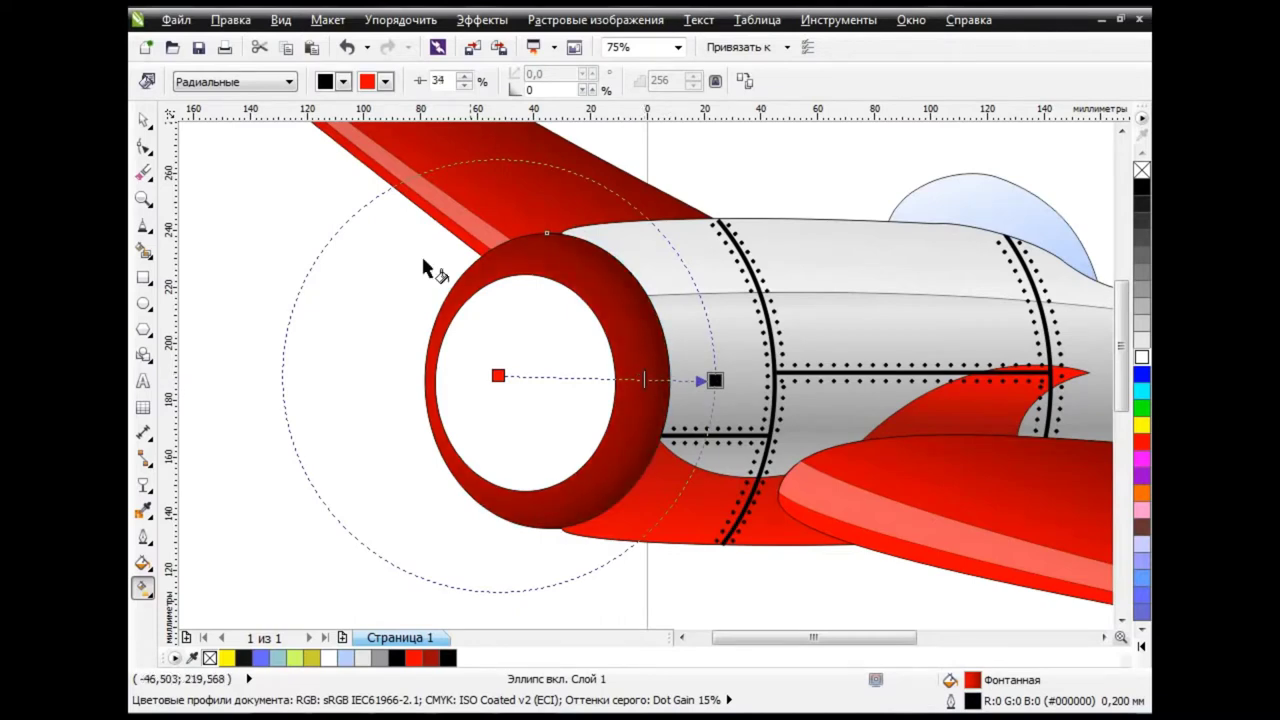
key("space")
left_click(267, 265)
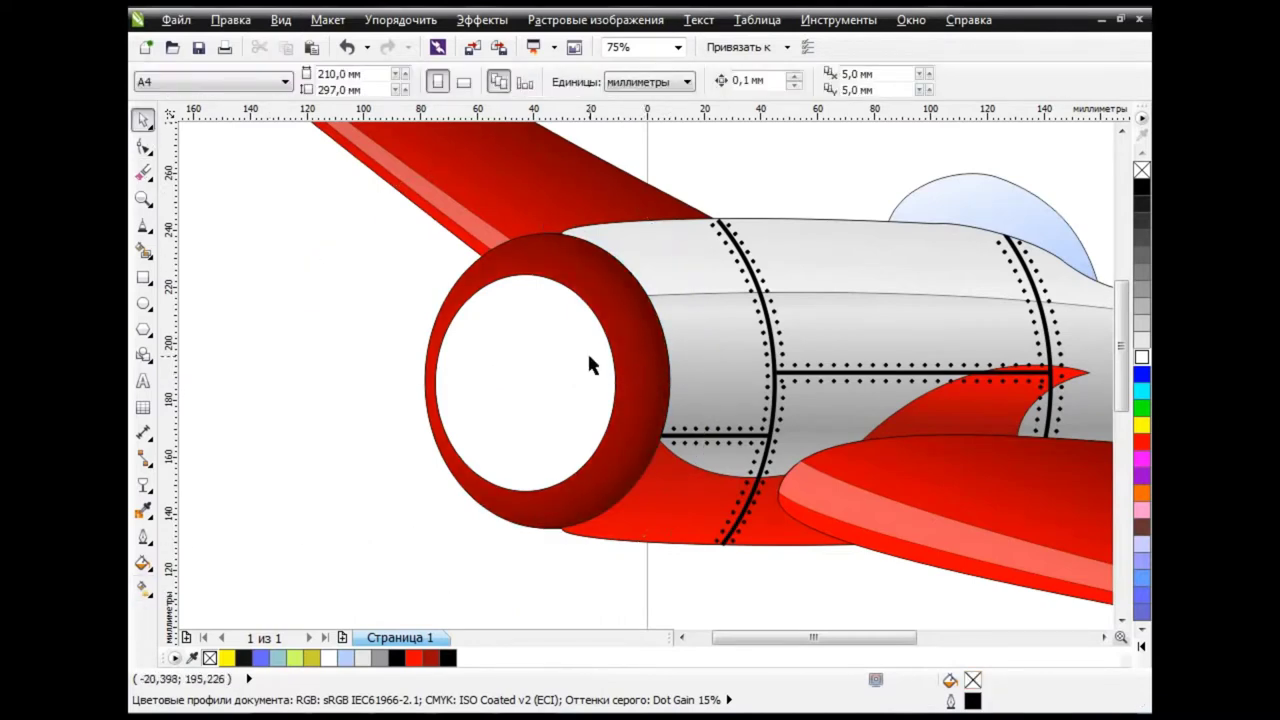
scroll(589, 357, "down", 2)
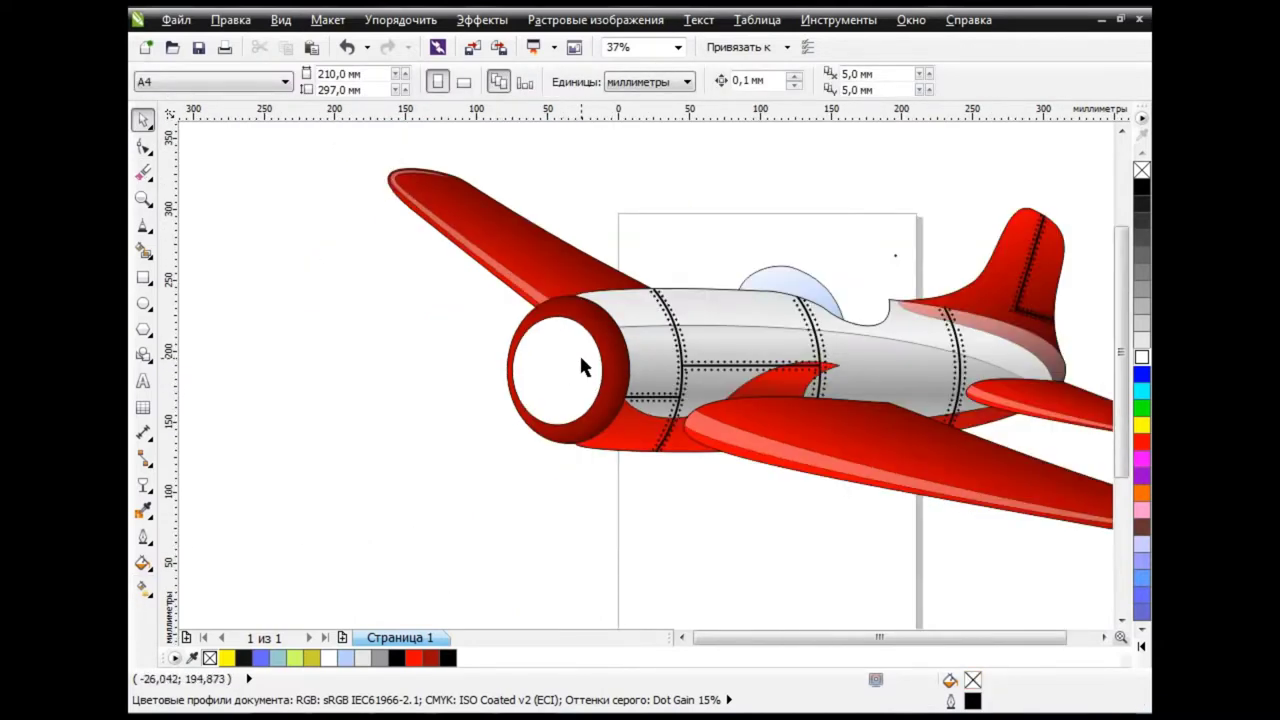
scroll(581, 358, "up", 2)
Draw a Bézier curve inside the engine ring and bend it into a crescent
left_click(143, 225)
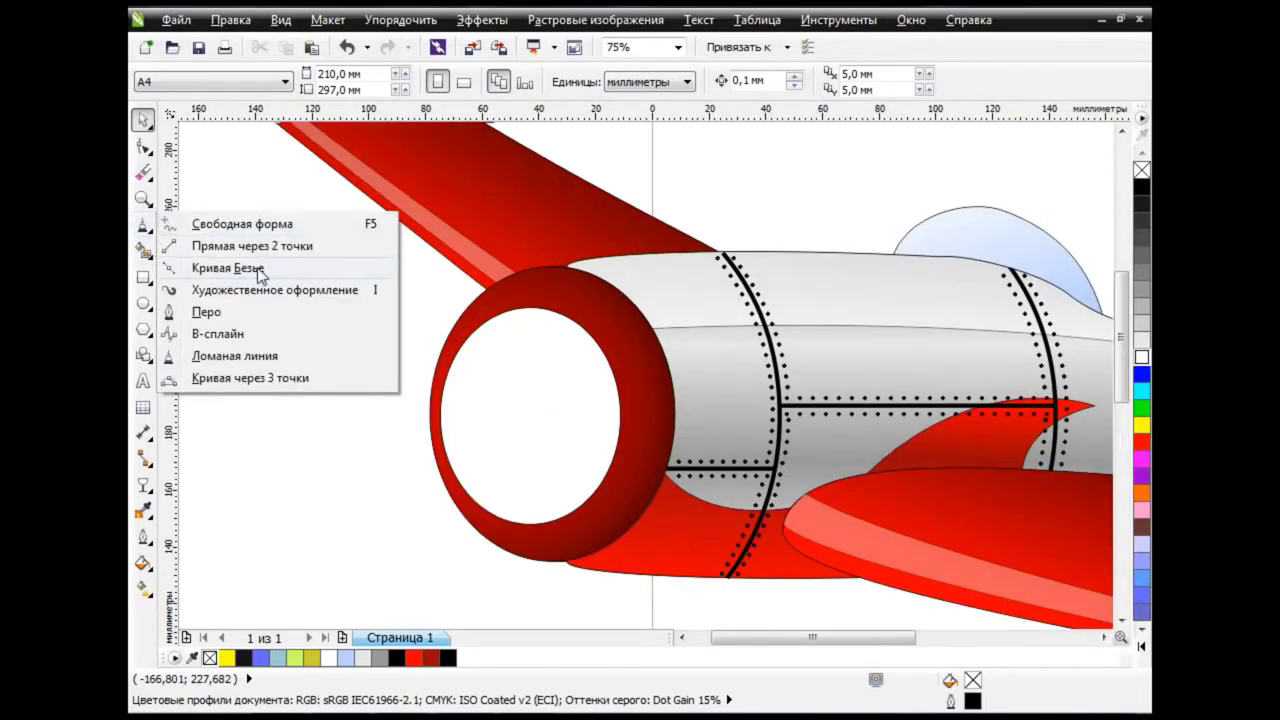
left_click(330, 266)
left_click(553, 289)
left_click_drag(627, 502, 660, 515)
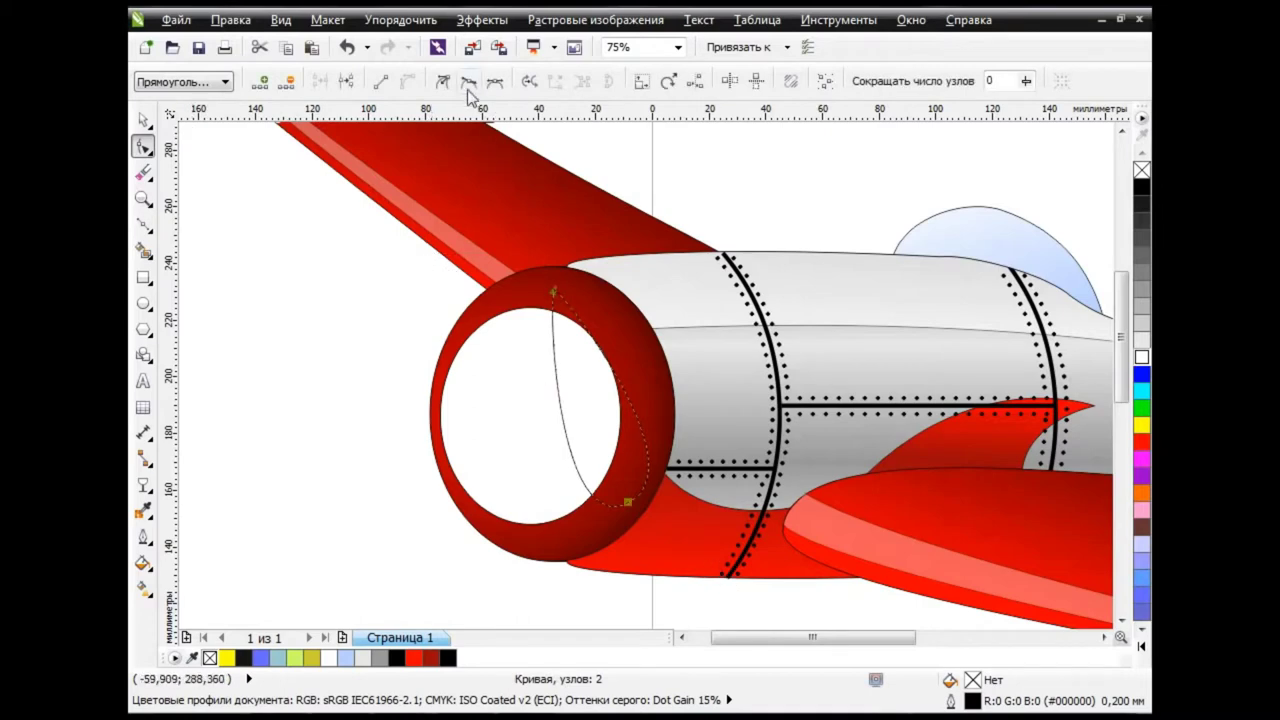
mouse_move(555, 293)
left_mouse_down()
mouse_move(621, 287)
mouse_move(607, 266)
left_mouse_up()
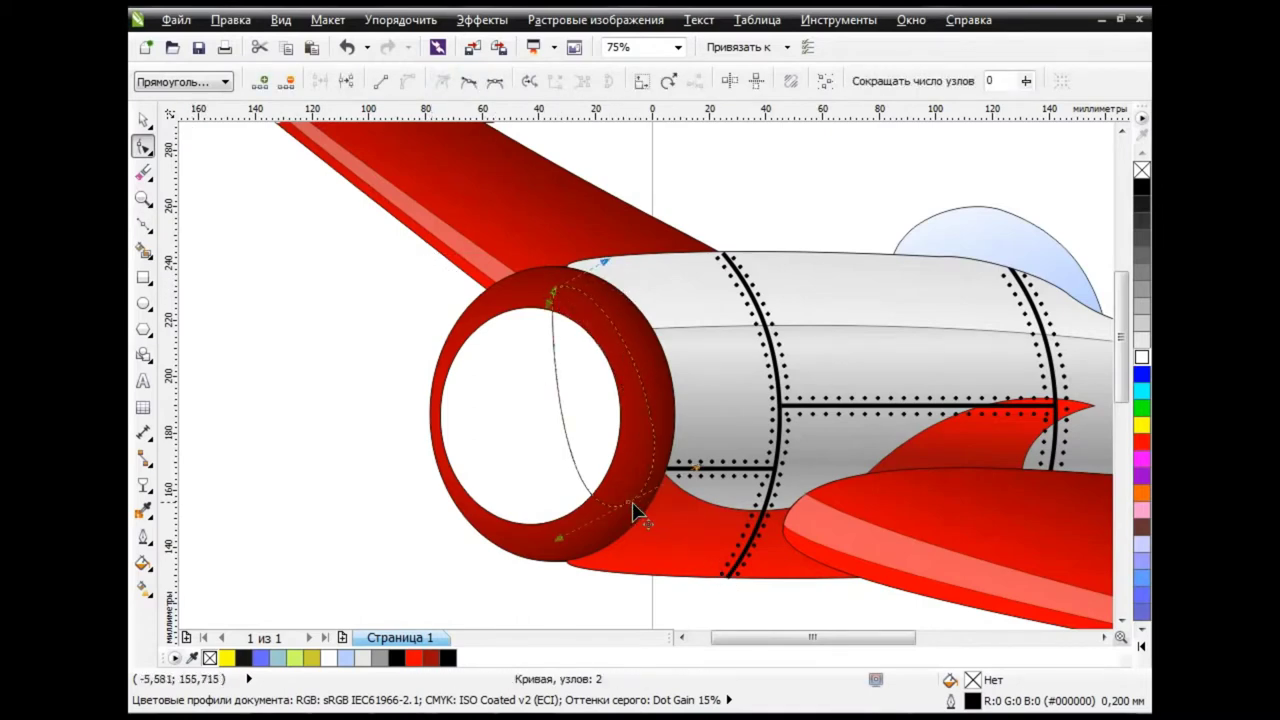
left_click_drag(700, 470, 715, 399)
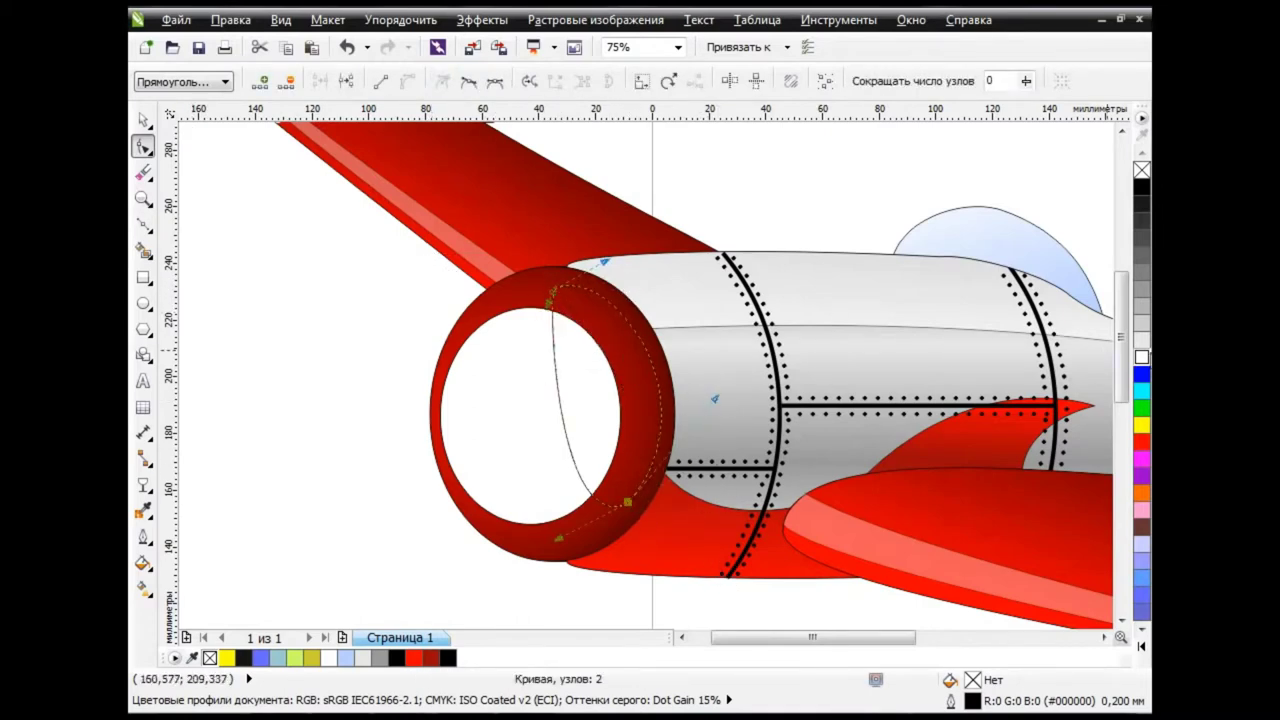
left_click_drag(557, 323, 666, 323)
left_click_drag(560, 540, 652, 408)
Thin the crescent and reshape its upper and lower curves
mouse_move(560, 292)
left_mouse_down()
mouse_move(543, 300)
mouse_move(643, 287)
mouse_move(615, 238)
left_mouse_up()
left_click_drag(543, 293, 535, 290)
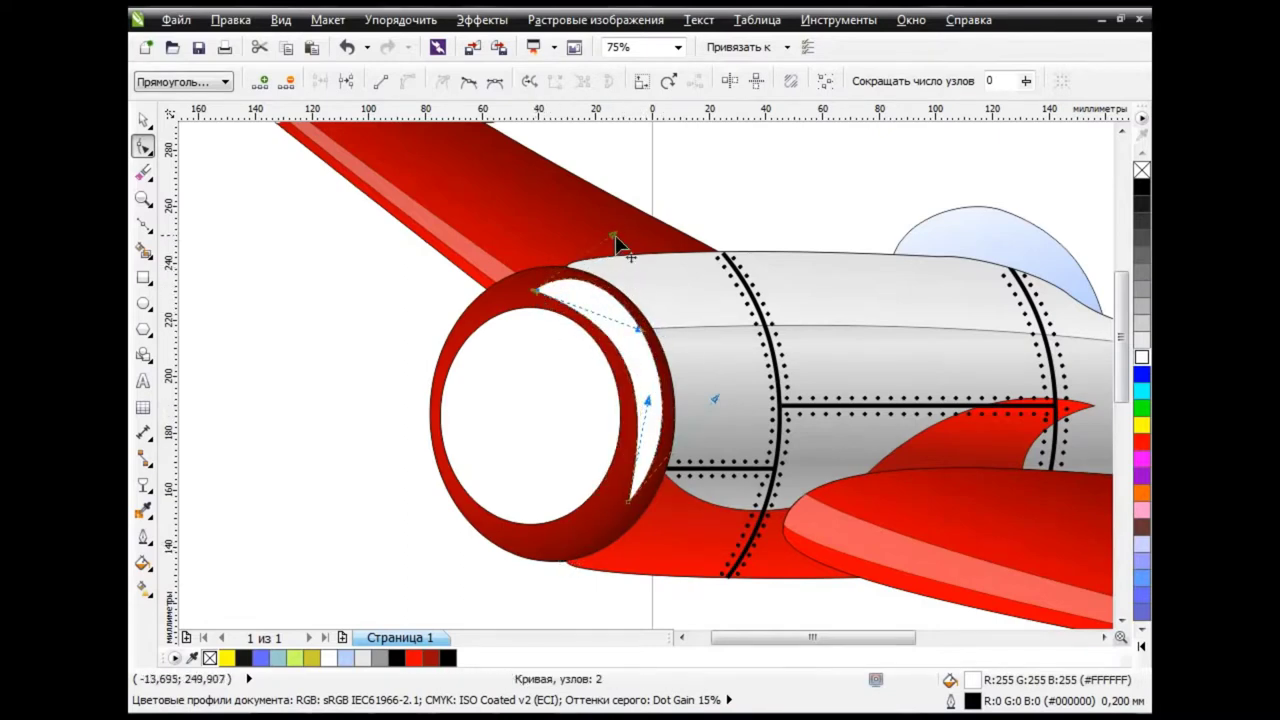
left_click_drag(615, 238, 642, 251)
left_click_drag(717, 398, 719, 446)
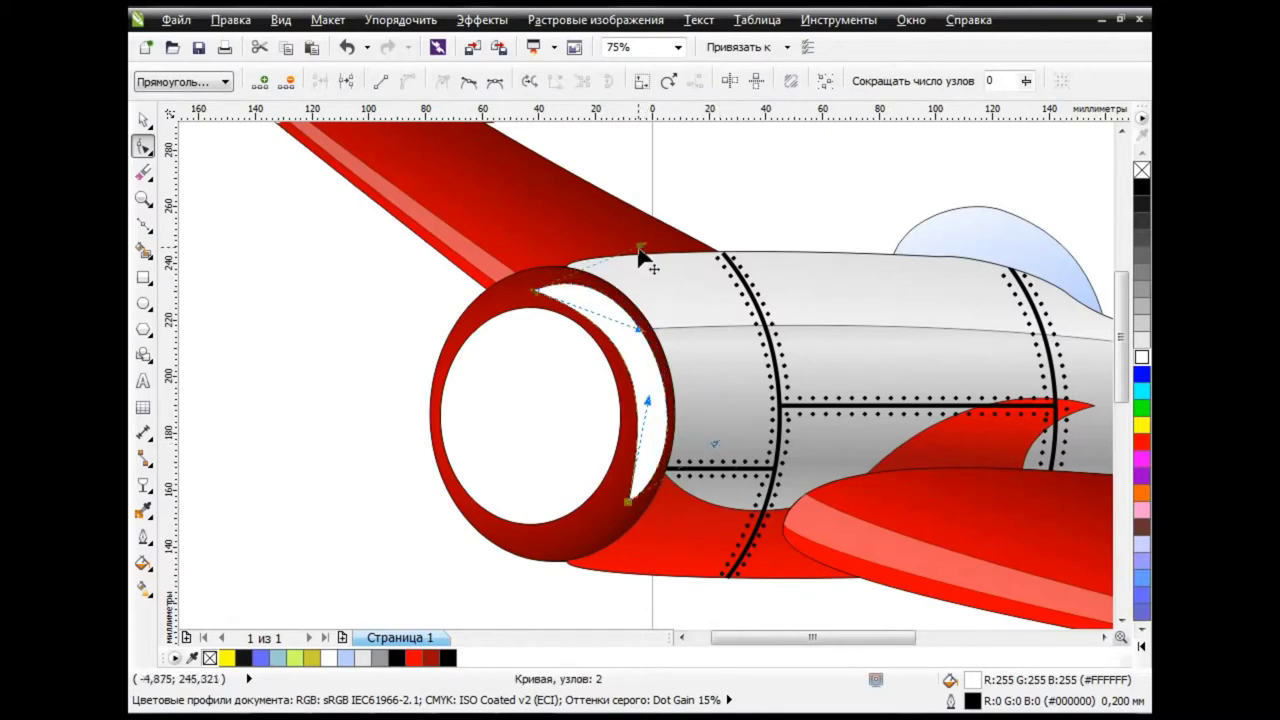
left_click_drag(643, 333, 657, 286)
left_click_drag(648, 400, 678, 447)
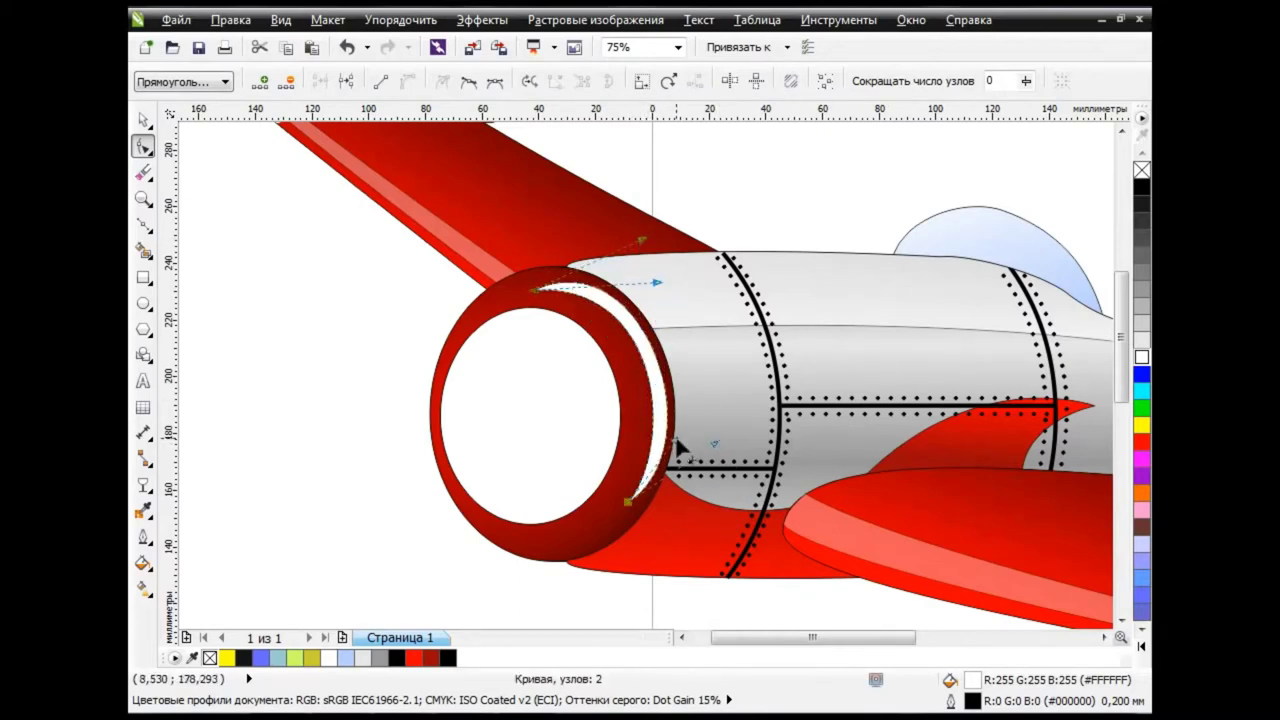
left_click_drag(658, 286, 658, 275)
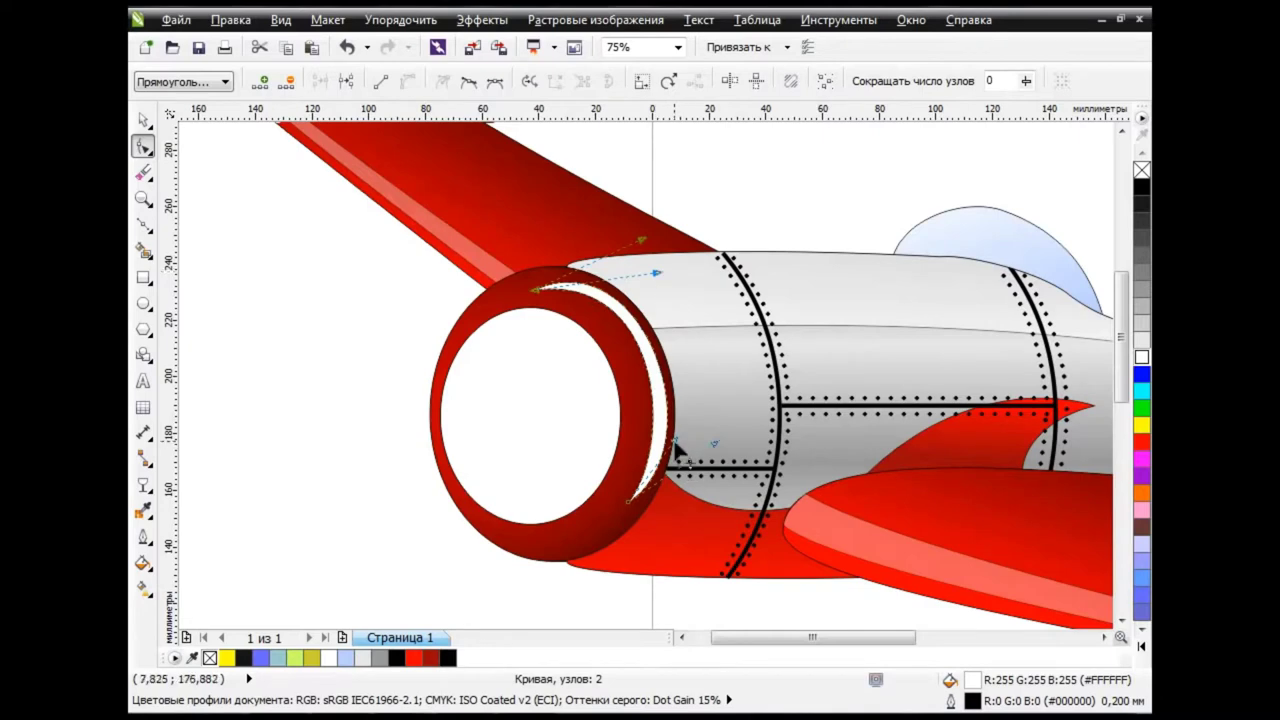
left_click_drag(676, 450, 669, 444)
Fine-tune the crescent's end points and curves to fit the ring rim
left_click_drag(660, 274, 652, 280)
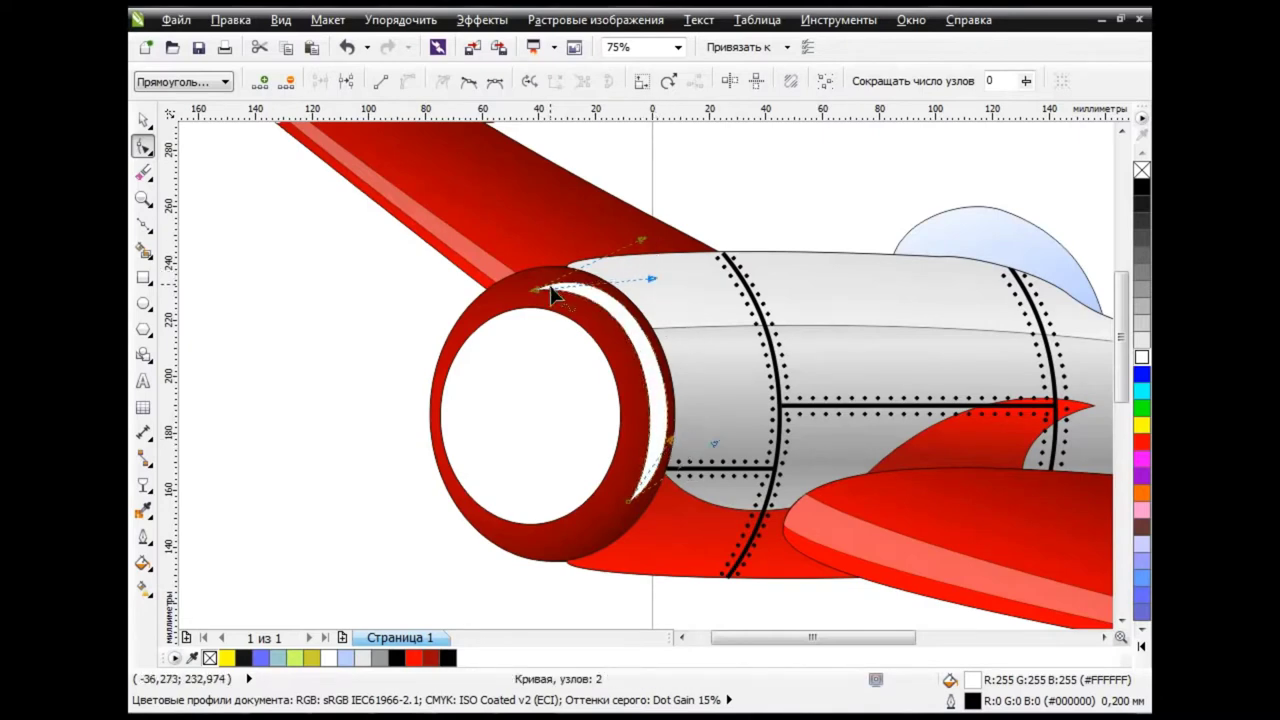
left_click_drag(550, 289, 546, 279)
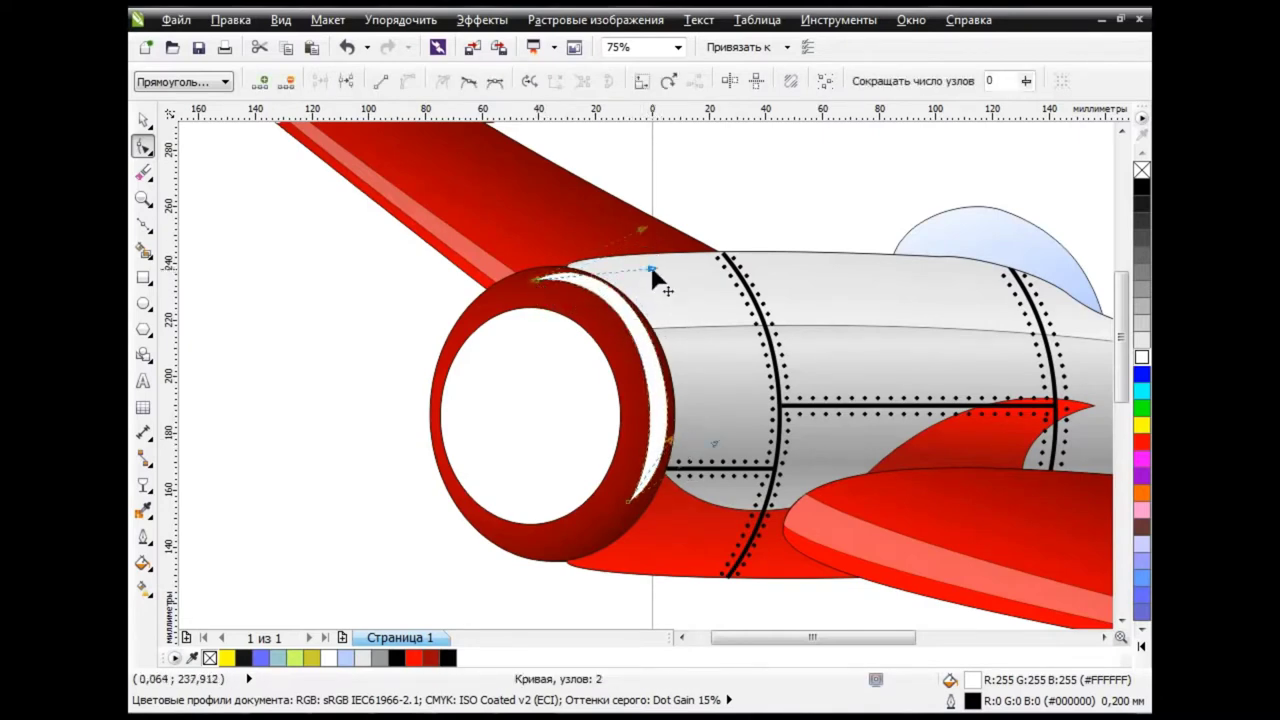
left_click_drag(652, 272, 637, 264)
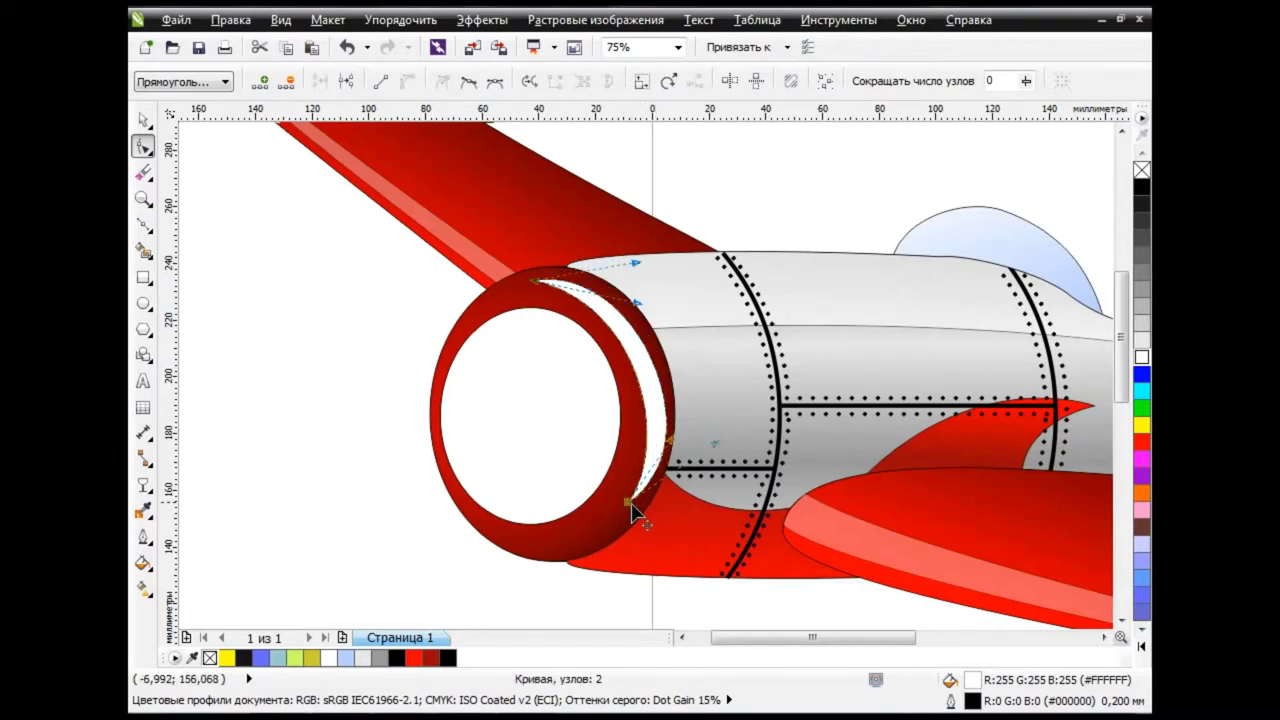
left_click_drag(628, 504, 626, 511)
left_click_drag(714, 443, 666, 443)
left_click_drag(638, 301, 638, 284)
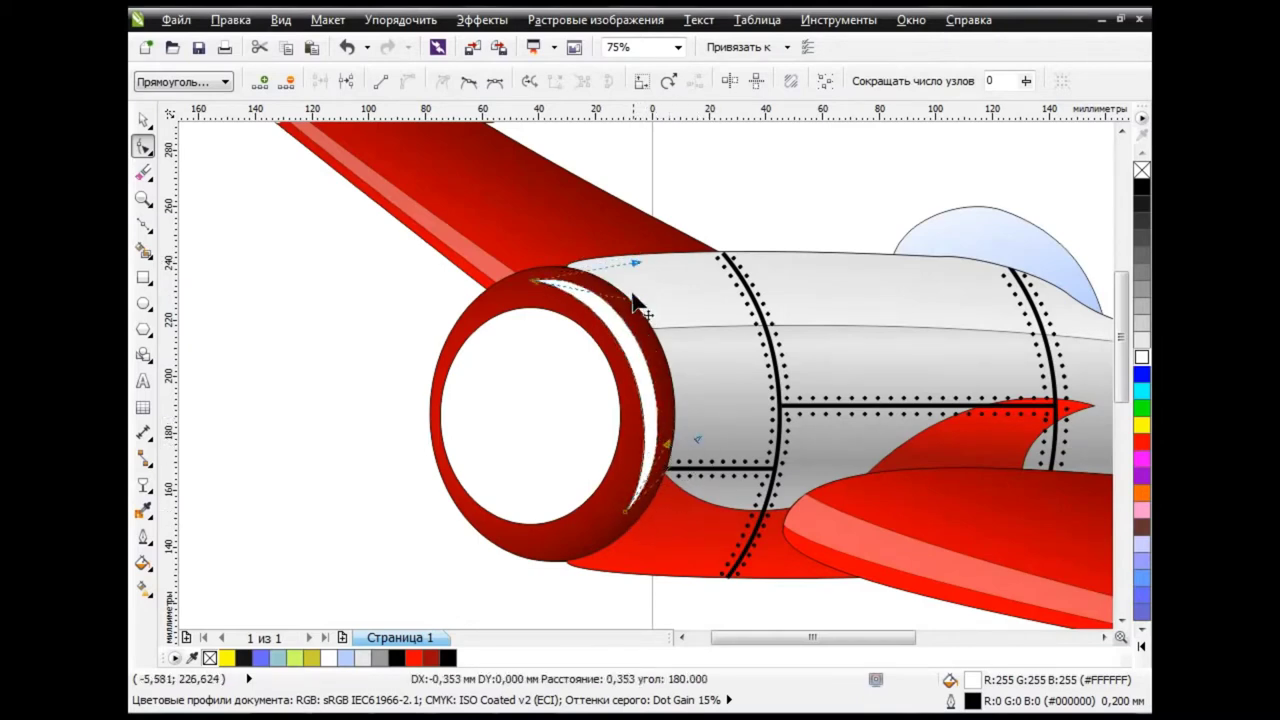
key("space")
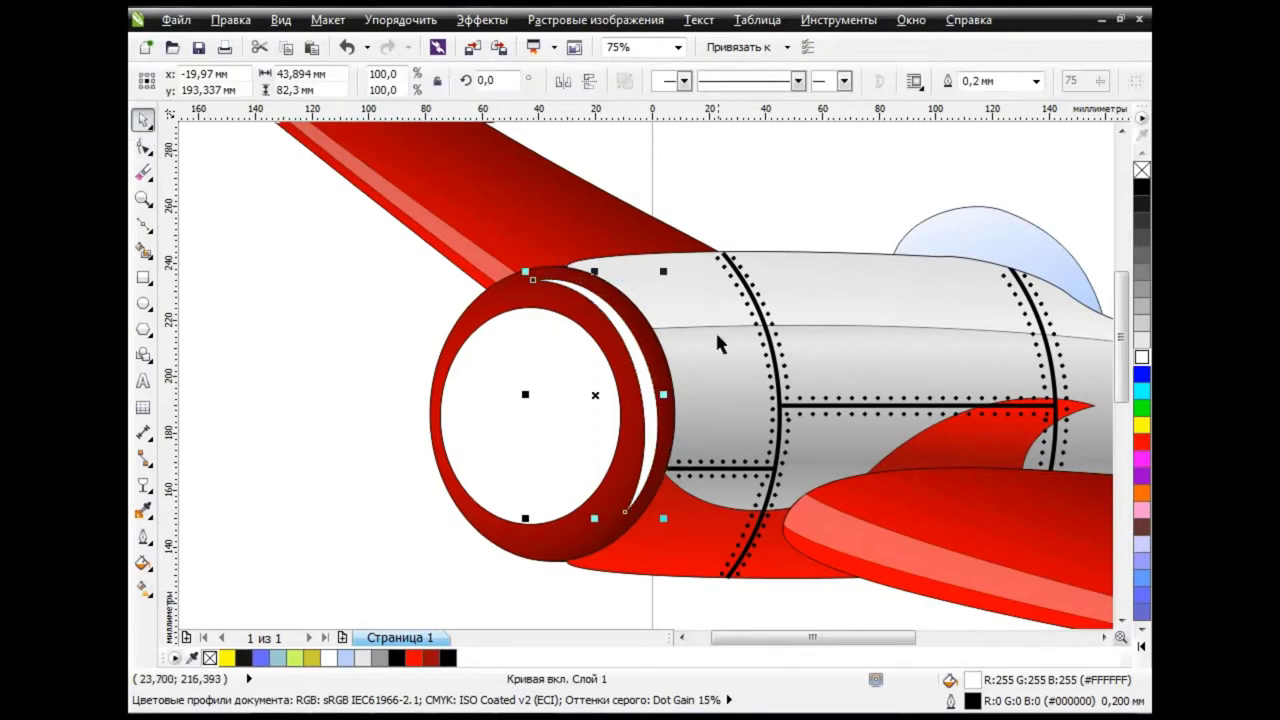
Give the crescent highlight a uniform transparency of 65
left_click(143, 484)
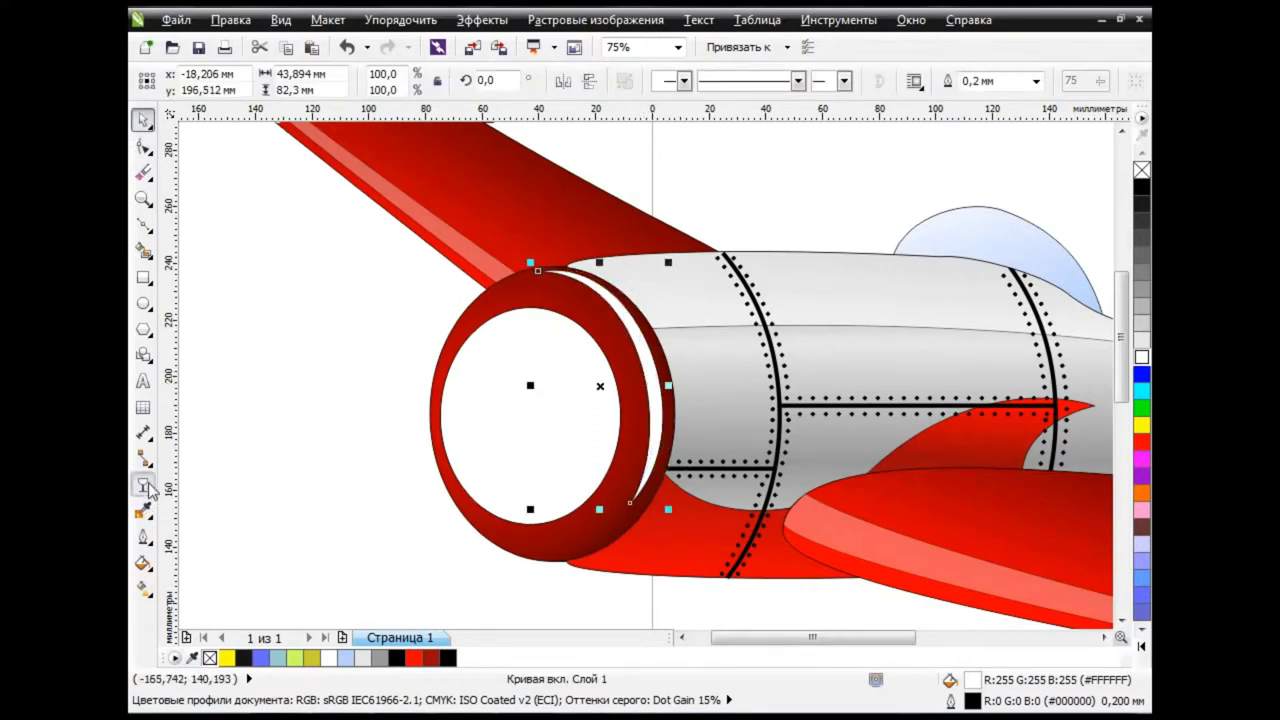
left_click(268, 82)
left_click(215, 112)
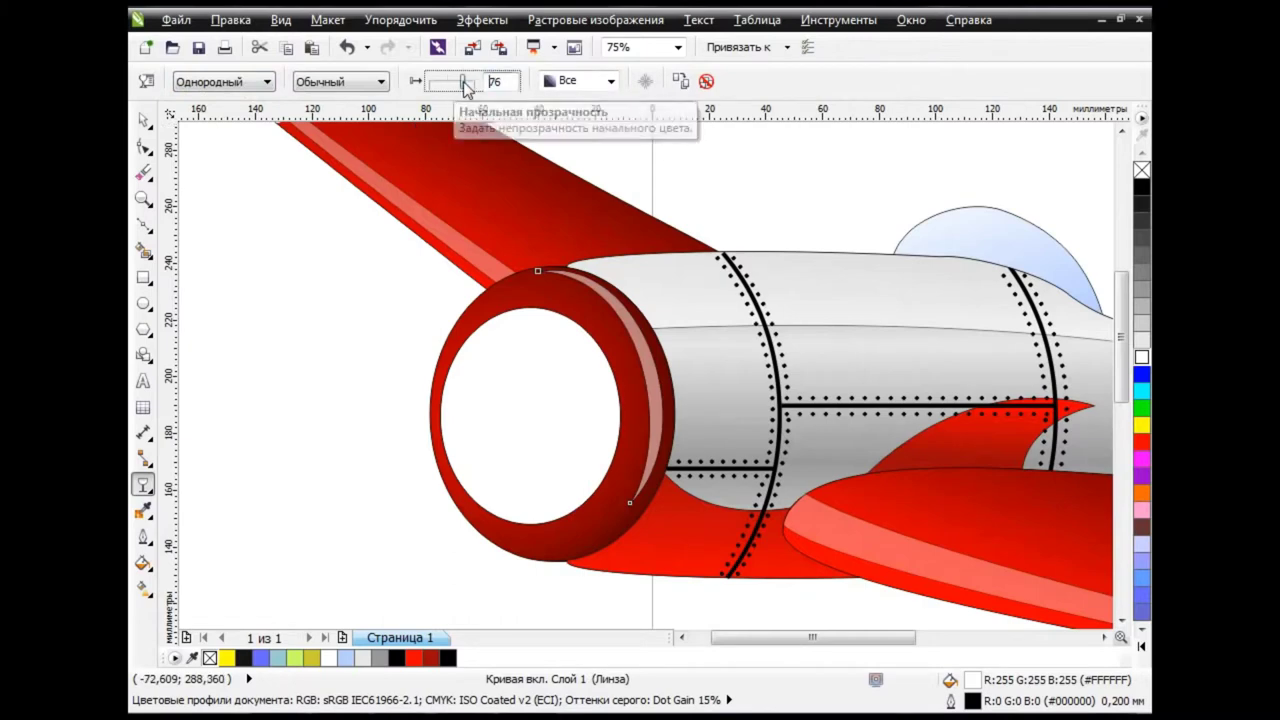
left_click_drag(456, 86, 457, 86)
key("Return")
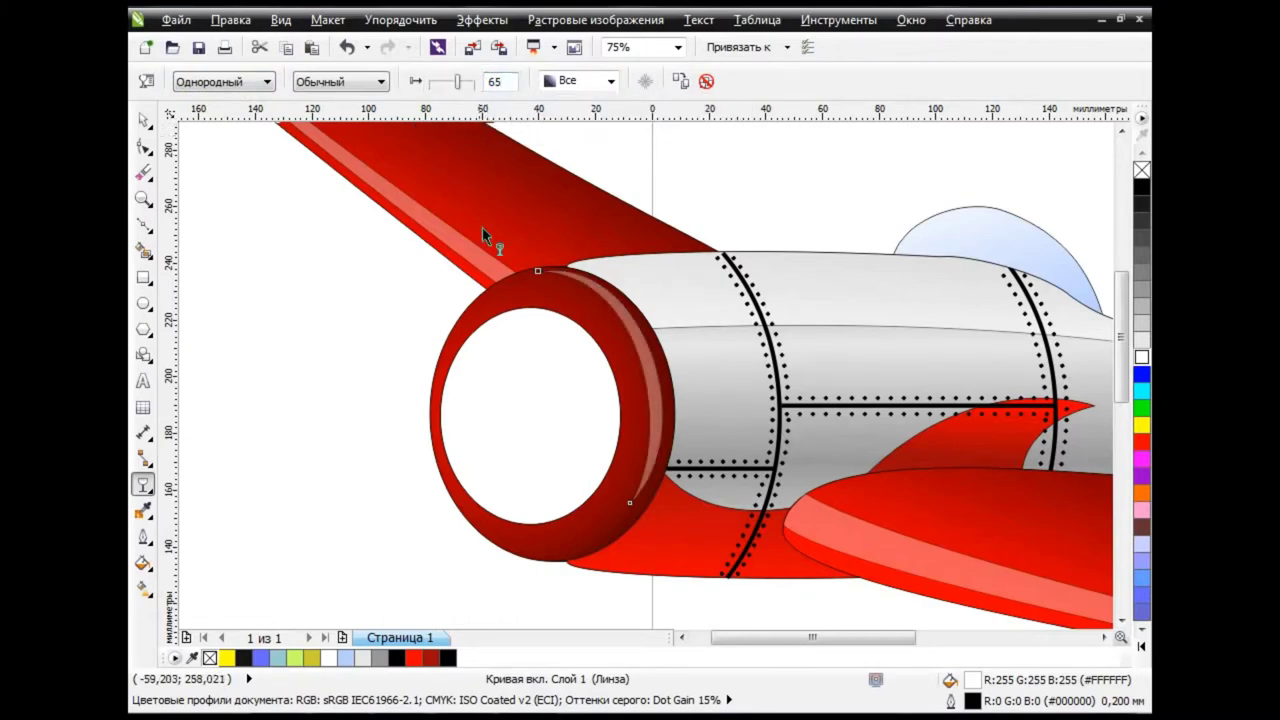
key("space")
left_click(413, 335)
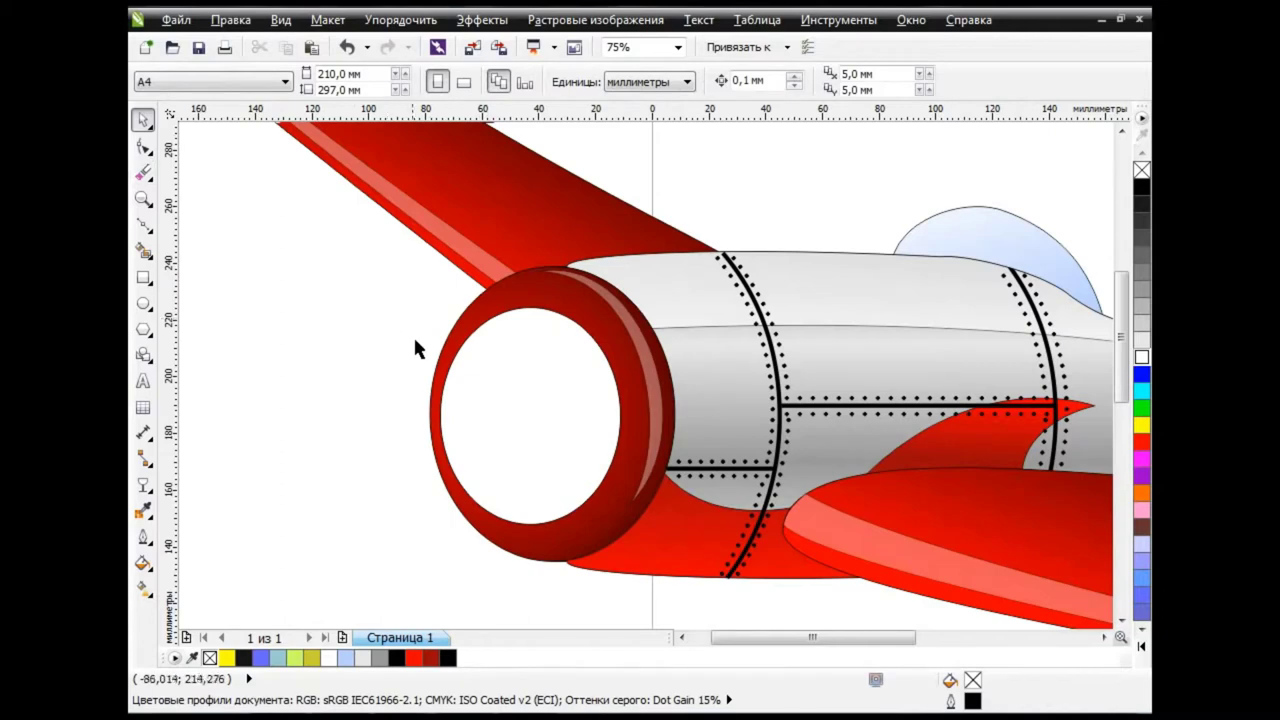
left_click(489, 375)
Copy the white inner ellipse and place the copy to the left of the plane
key("ctrl+c")
key("ctrl+v")
left_click_drag(537, 391, 298, 312)
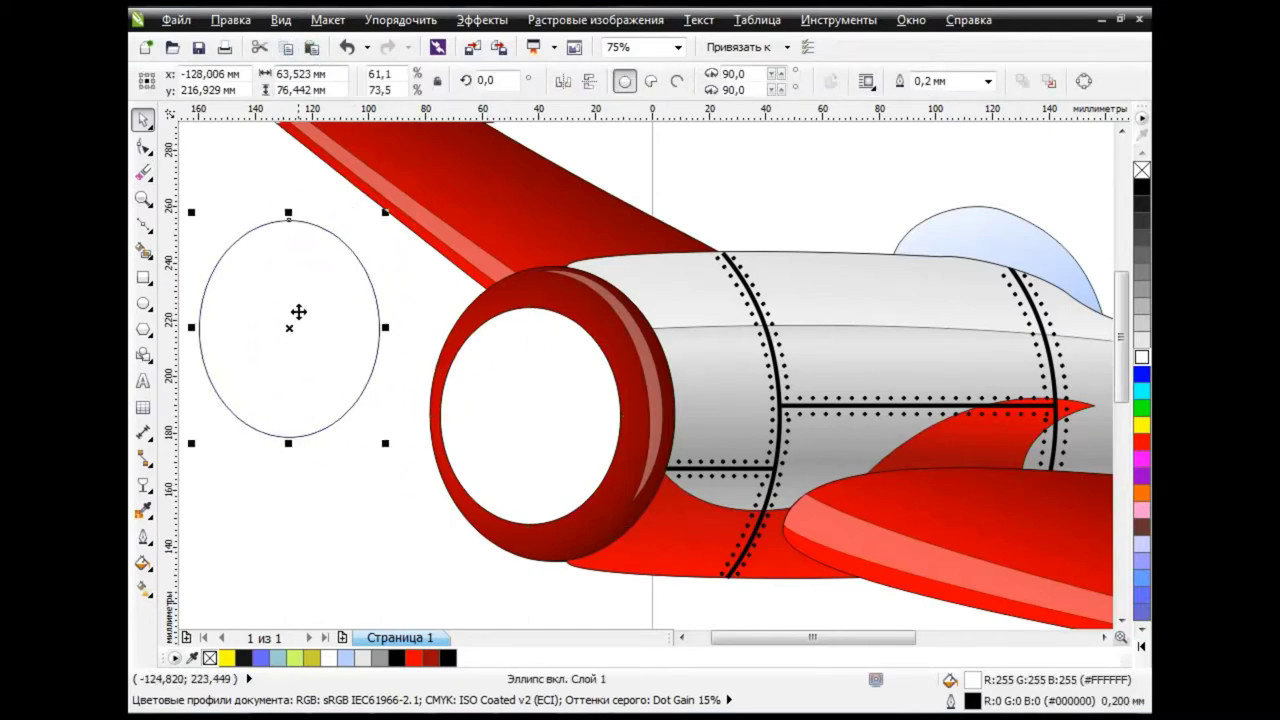
mouse_move(355, 341)
left_mouse_down()
mouse_move(329, 357)
mouse_move(308, 316)
left_mouse_up()
Draw a small rectangle at the top of the ring and make it an editable trapezoid
left_click(143, 277)
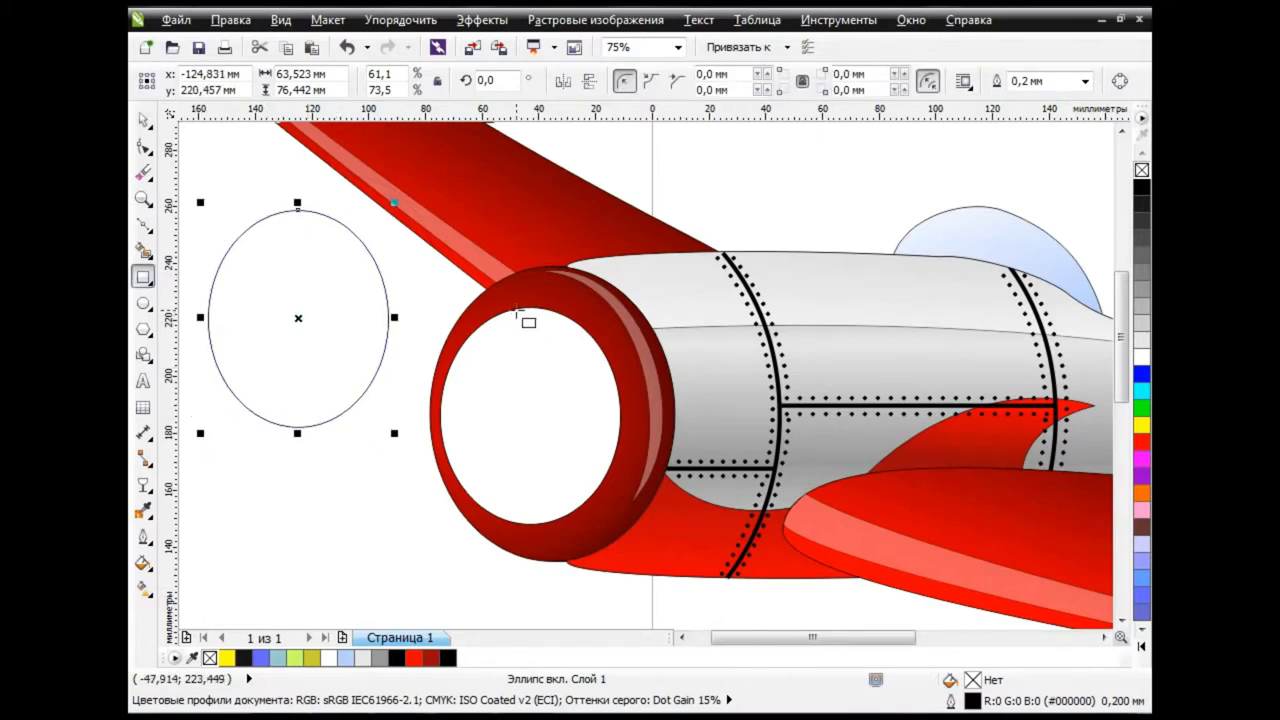
left_click_drag(517, 312, 537, 346)
key("F10")
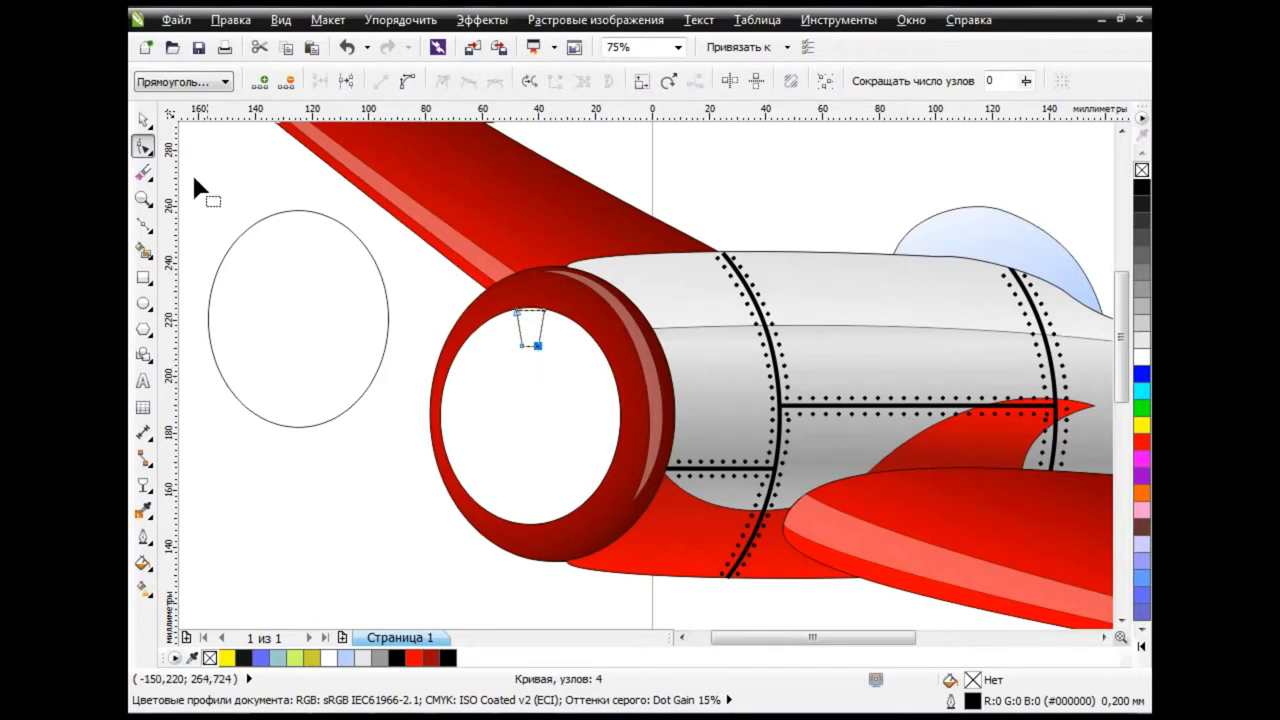
left_click(143, 119)
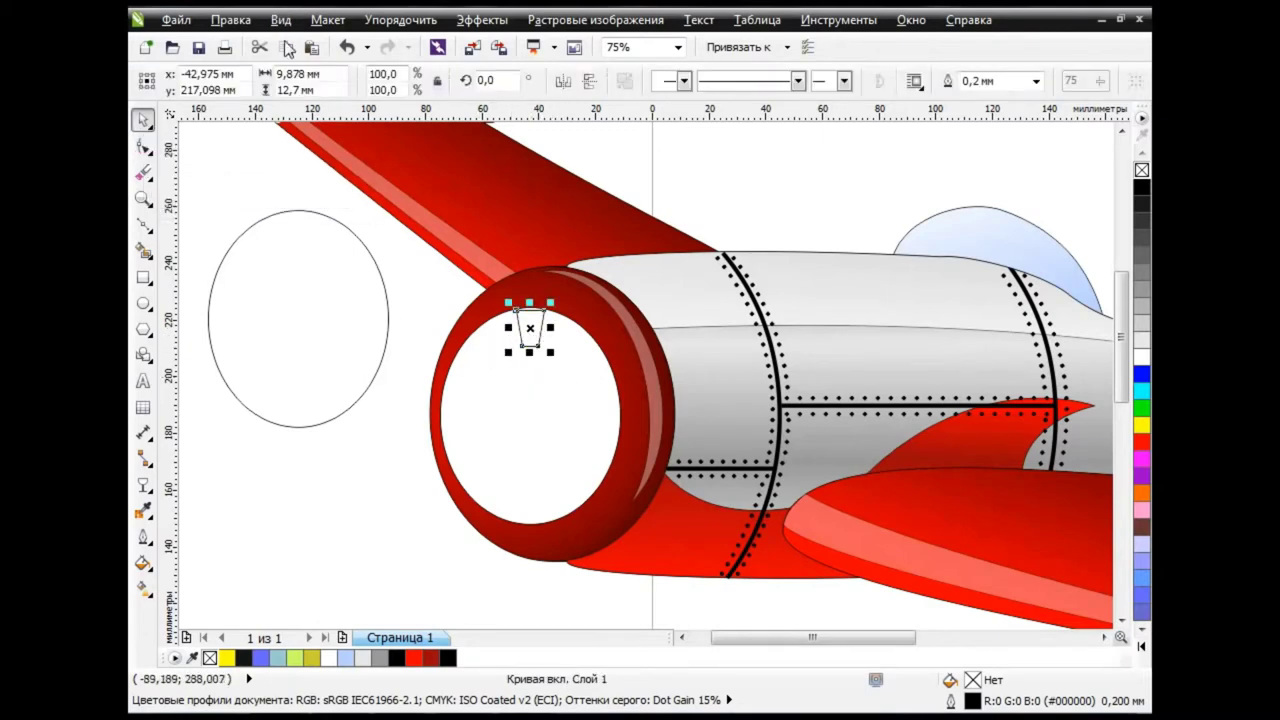
Duplicate the trapezoid, mirror the copy to the ring's bottom, and group the pair
left_click(287, 47)
left_click(526, 334)
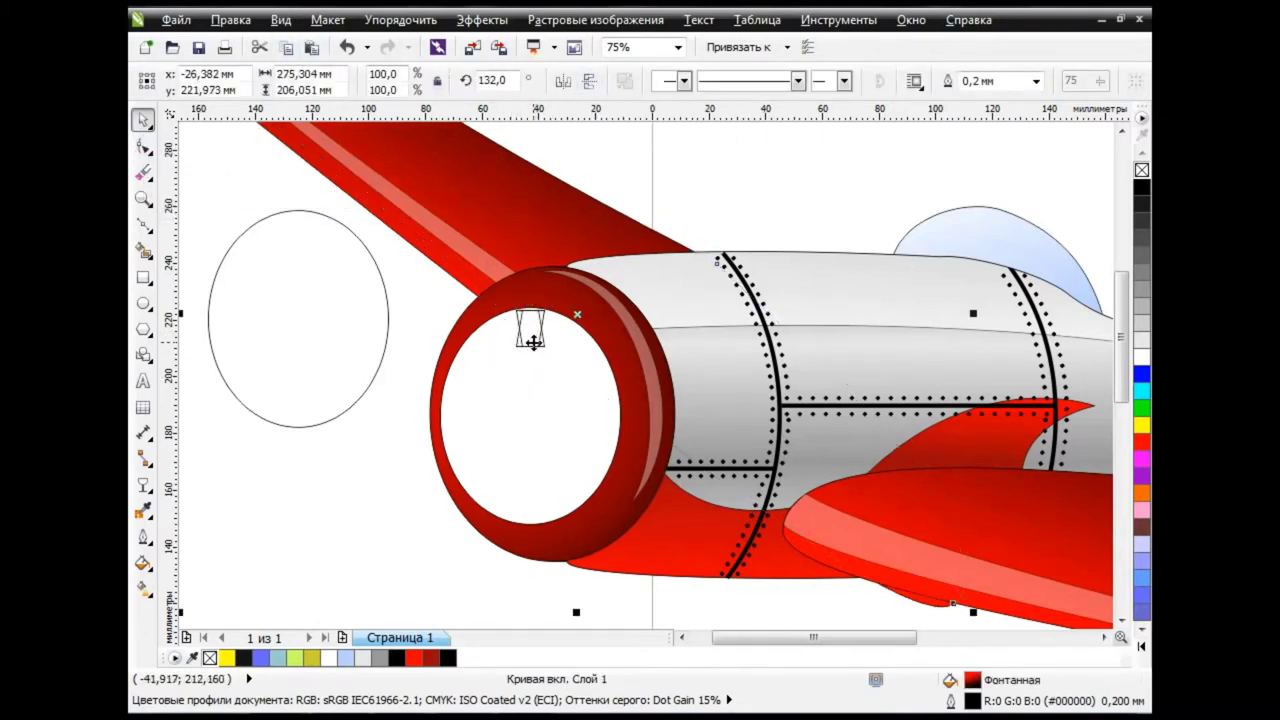
left_click(374, 223)
left_click(533, 330)
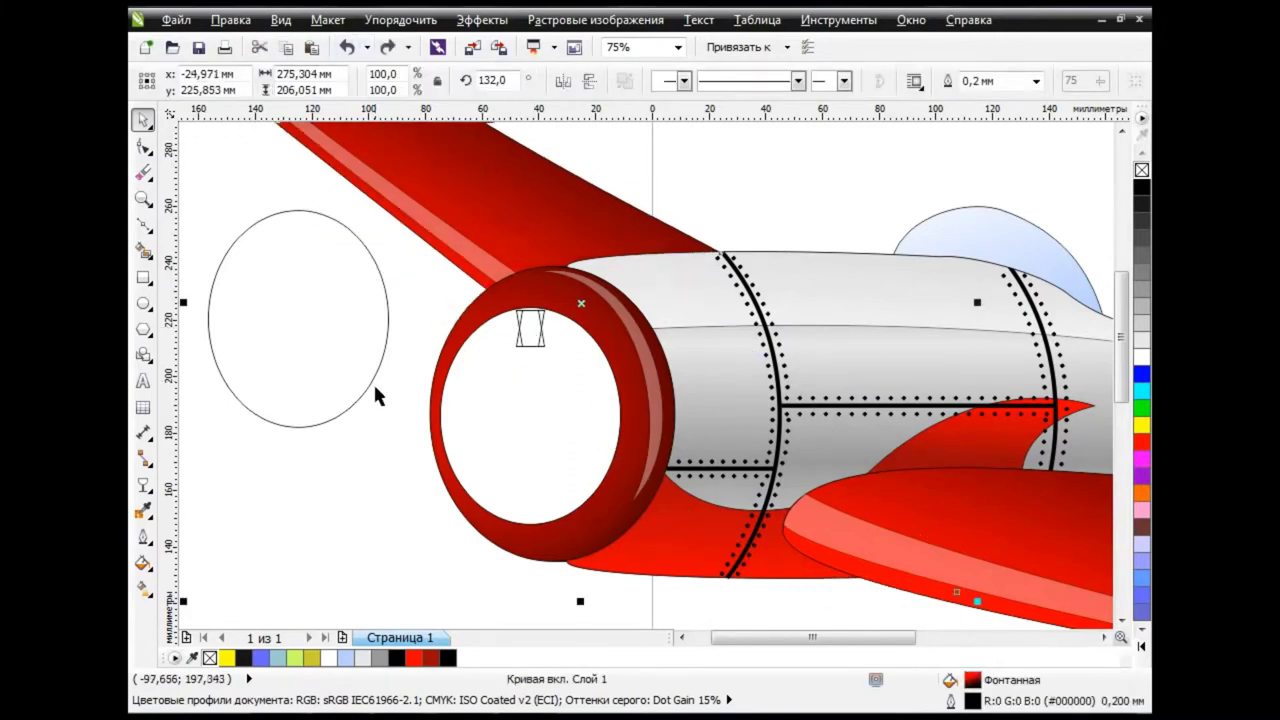
left_click(373, 382)
left_click(531, 329)
left_click_drag(531, 329, 528, 505)
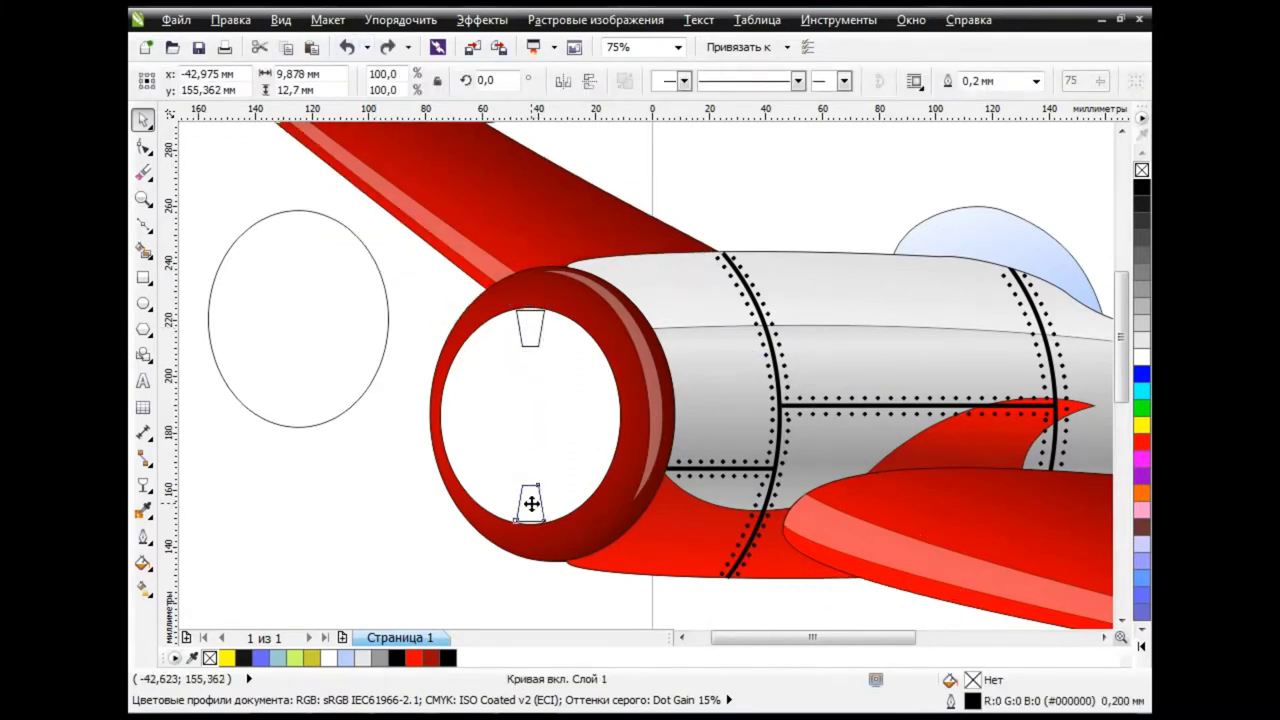
left_click(526, 328, "shift")
left_click(659, 80)
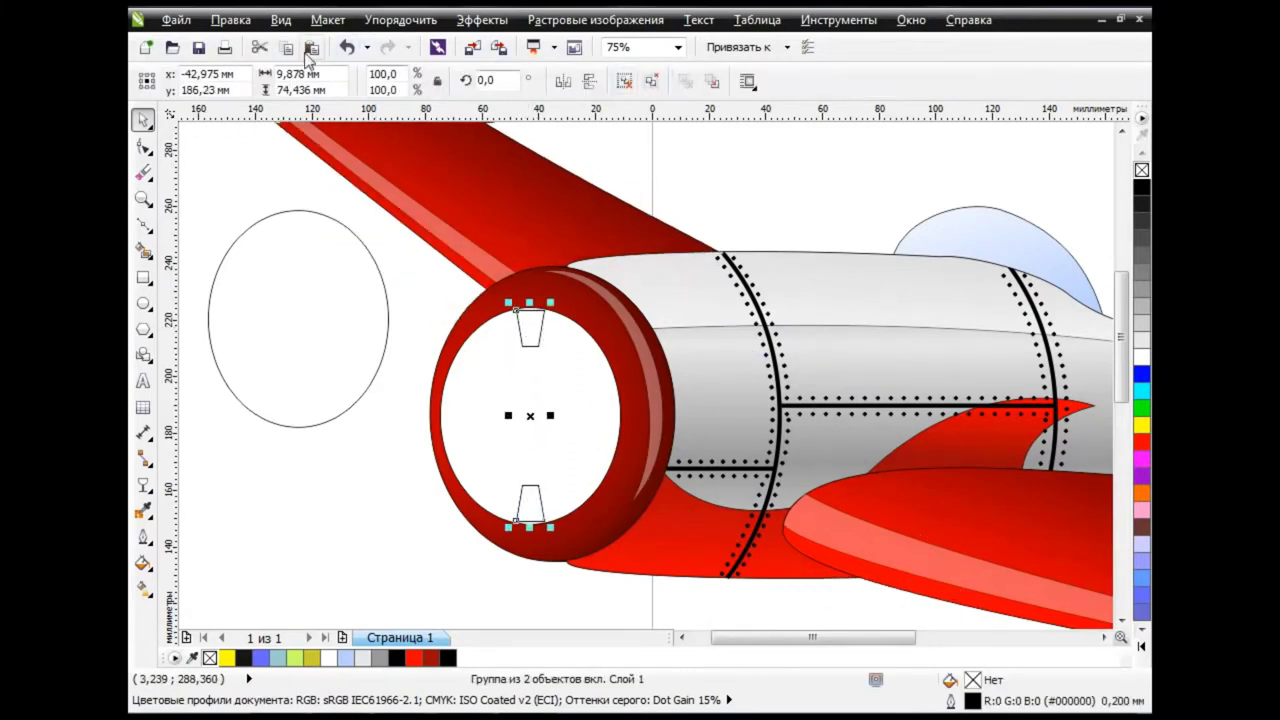
Add a 90° rotated copy of the pair and group all four trapezoids
left_click(530, 415)
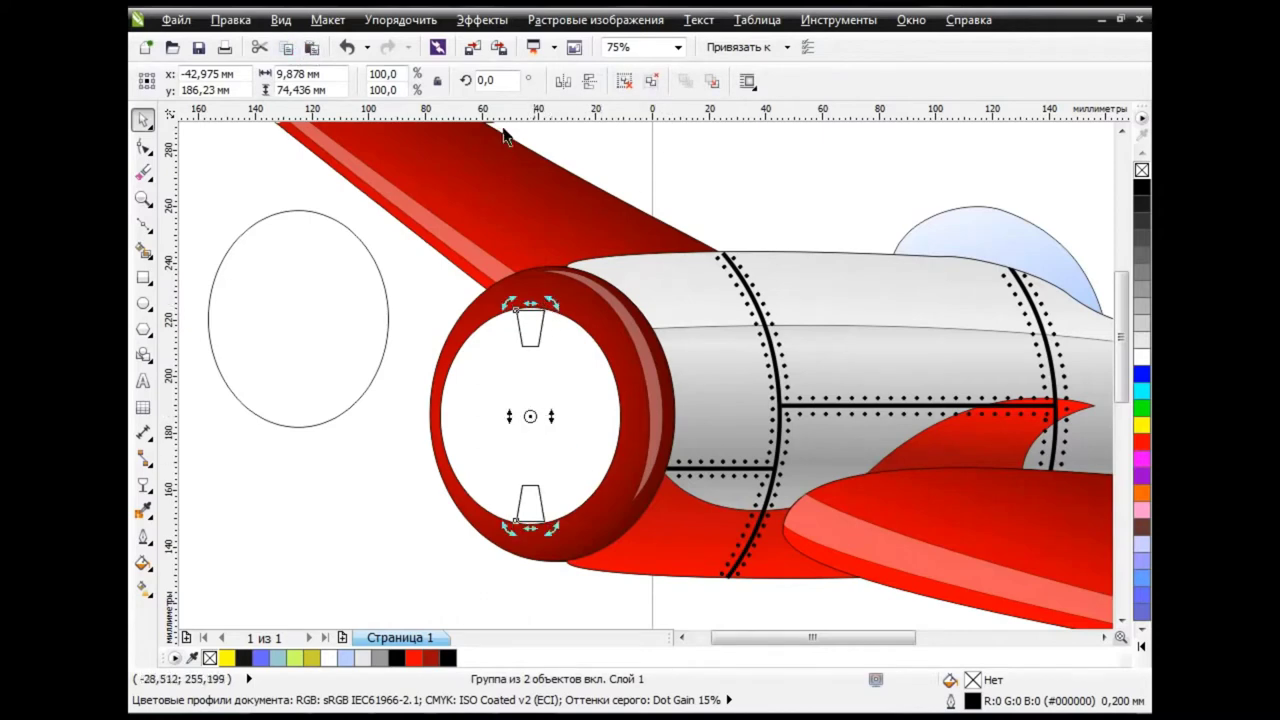
double_click(478, 80)
type("90")
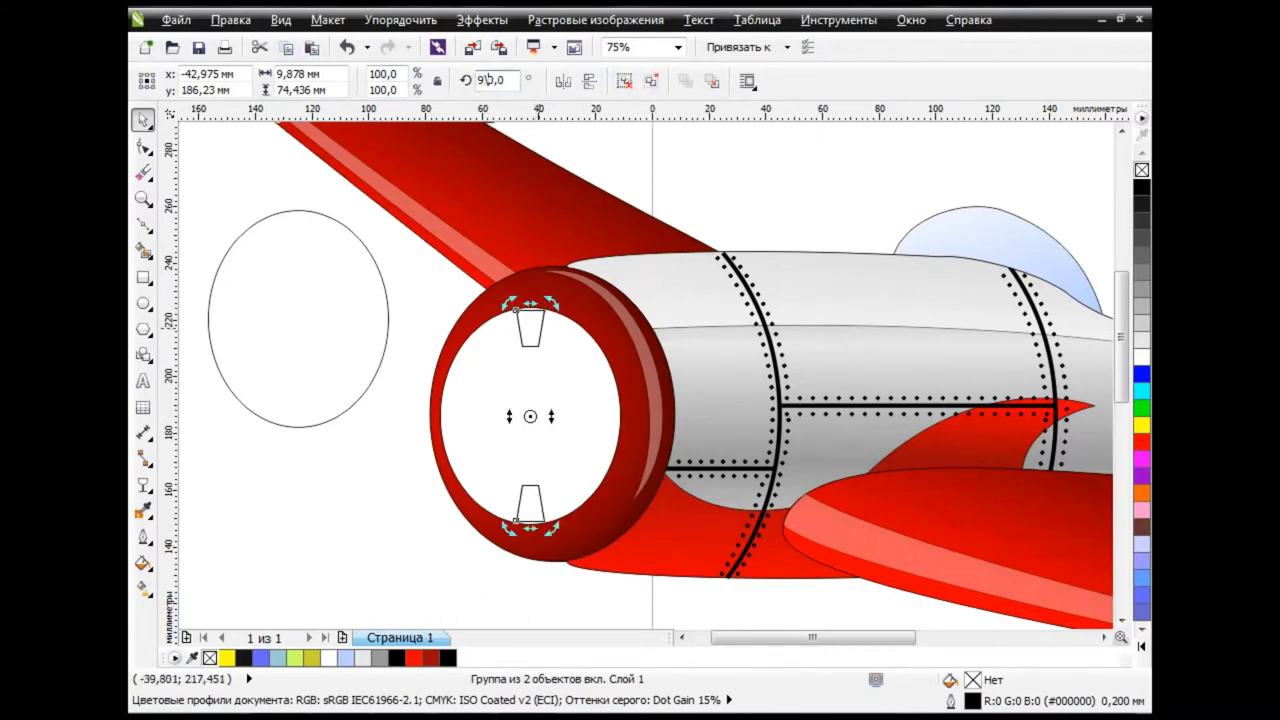
key("Return")
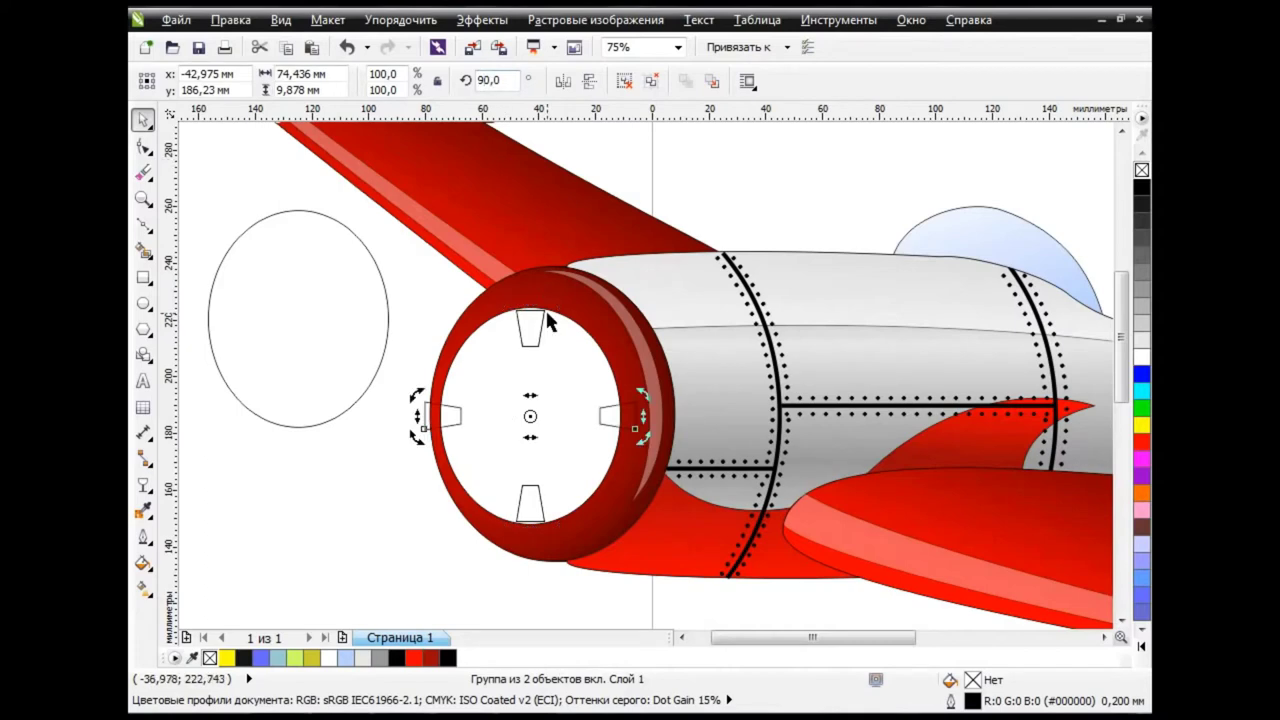
key("Escape")
left_click(441, 418)
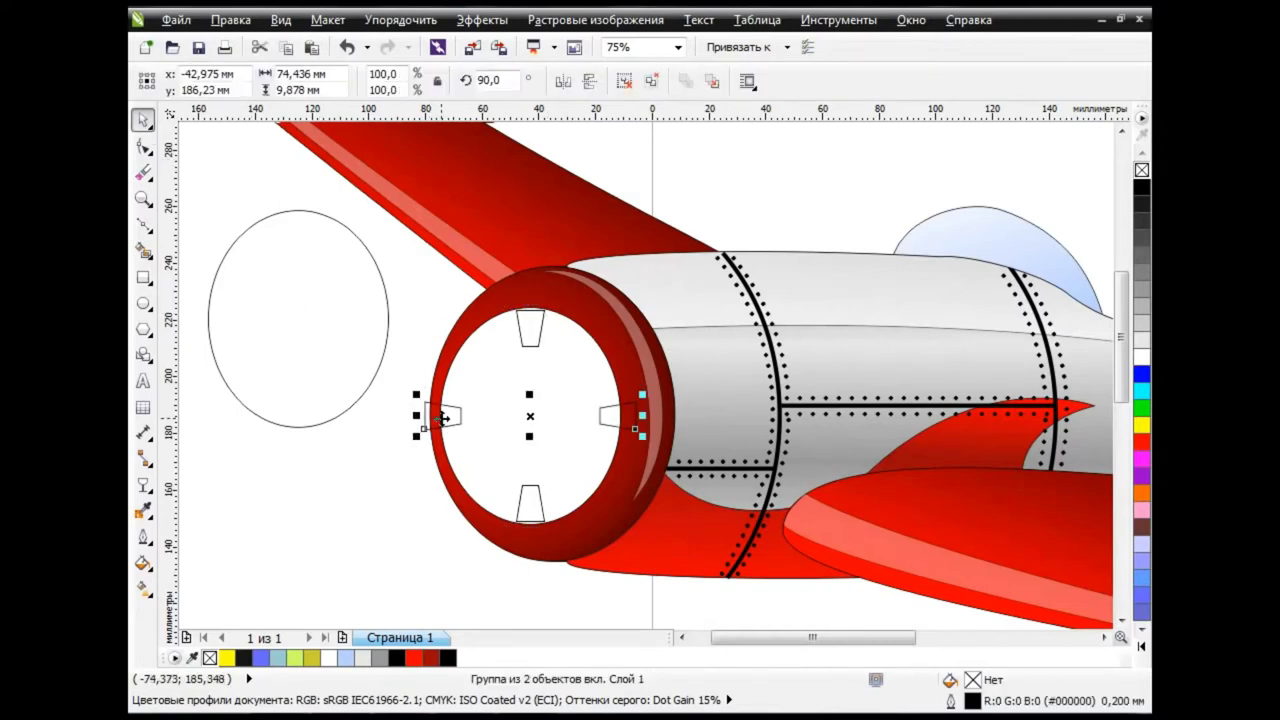
left_click(528, 320, "shift")
left_click(655, 82)
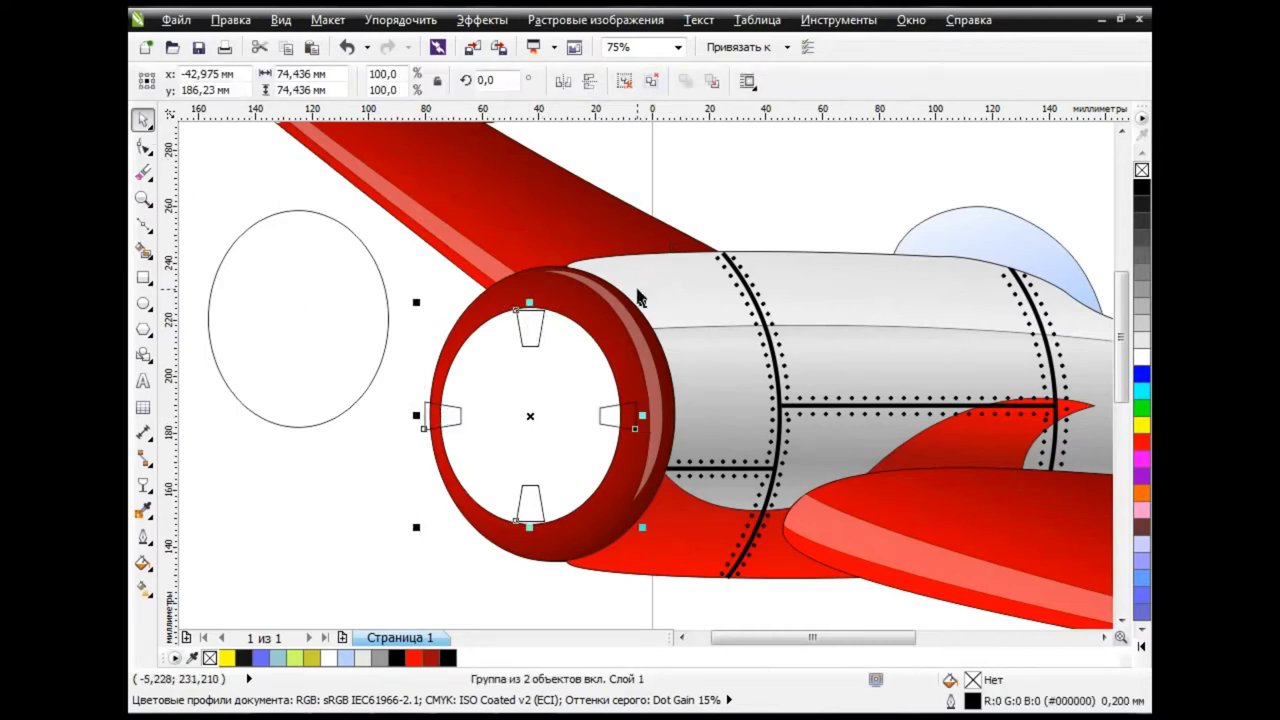
Add a 45° rotated copy for the diagonals and group all eight trapezoids
double_click(484, 80)
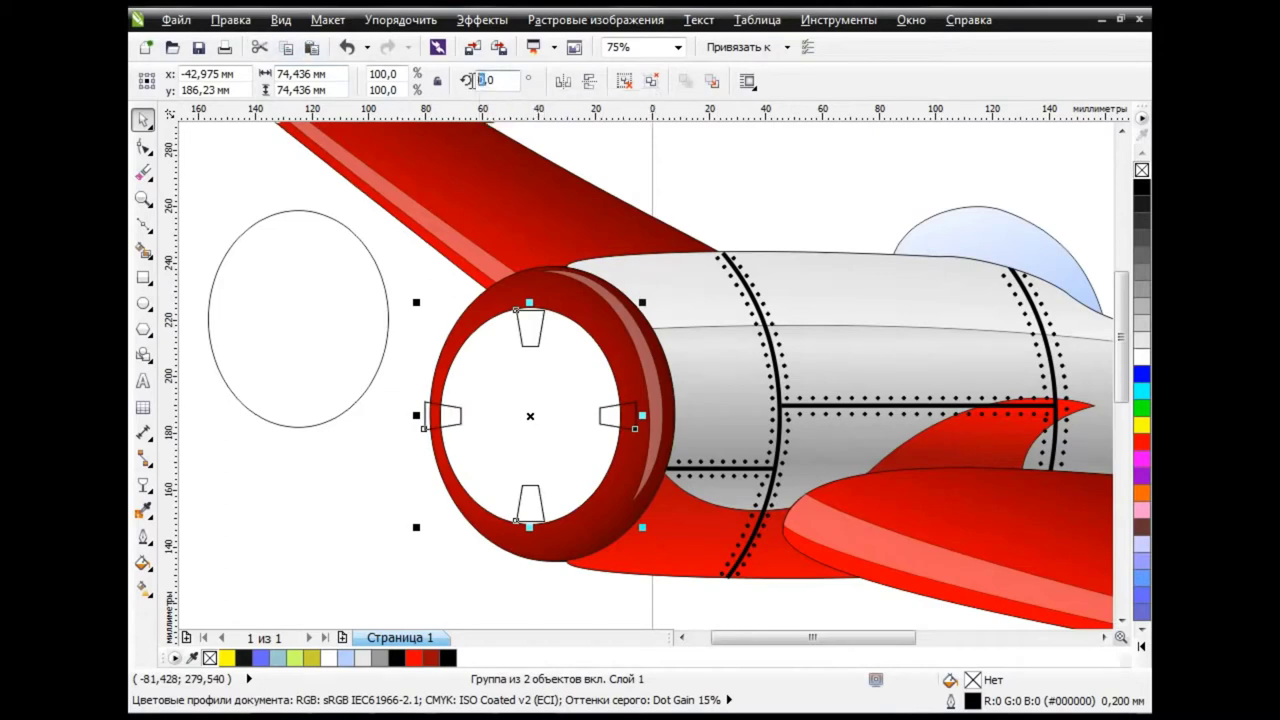
type("45")
key("Return")
left_click(645, 83)
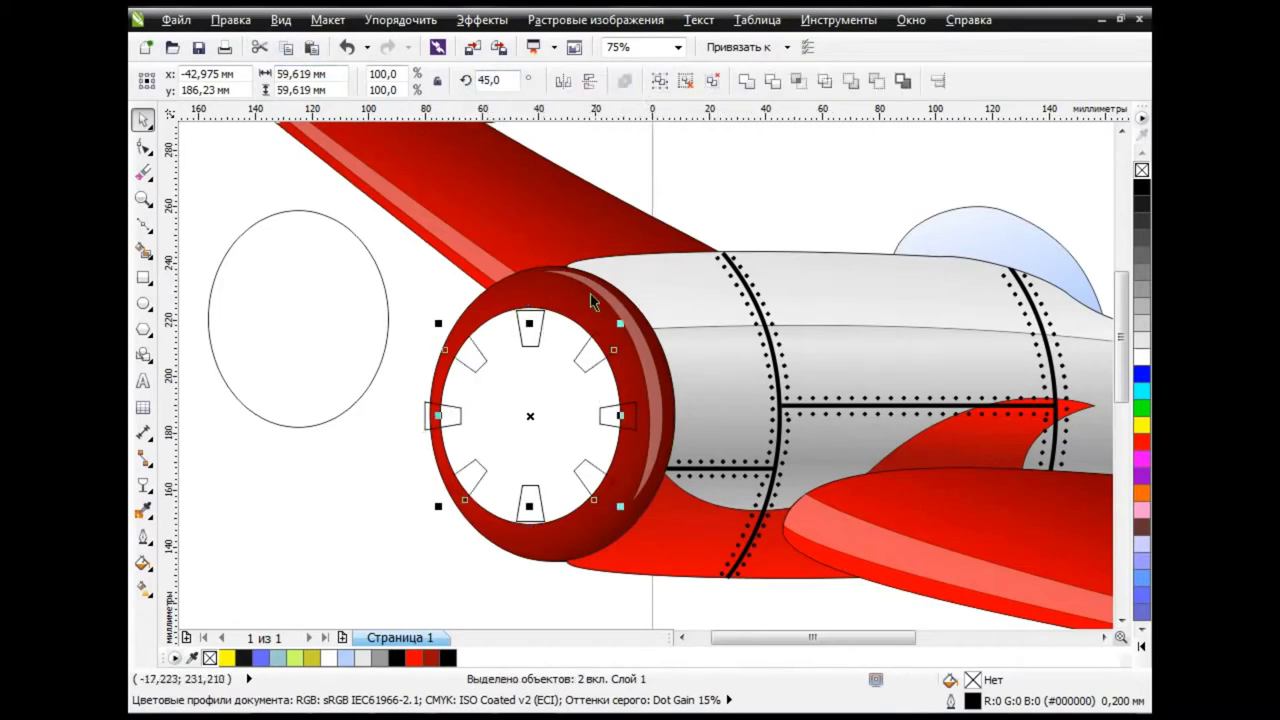
left_click(538, 312, "shift")
left_click(659, 80)
Resize the trapezoid ring to fit the opening and centre it
left_click_drag(648, 298, 617, 325)
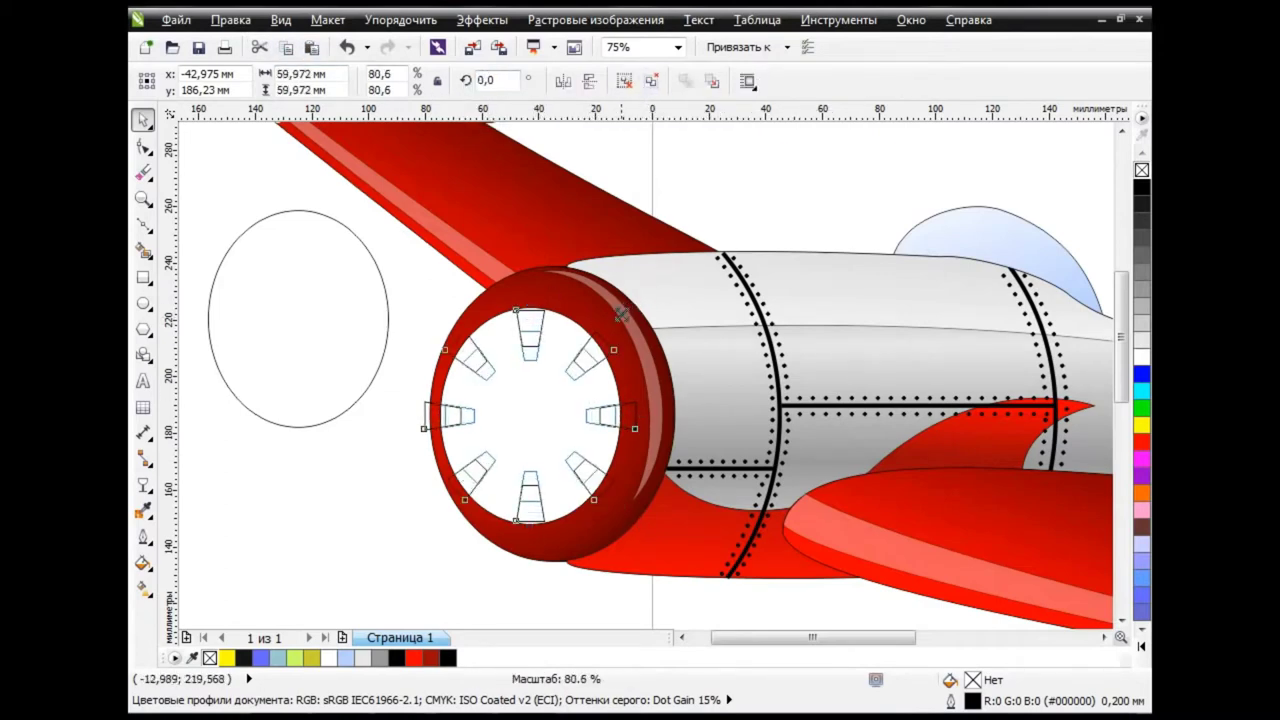
left_click_drag(529, 328, 530, 302)
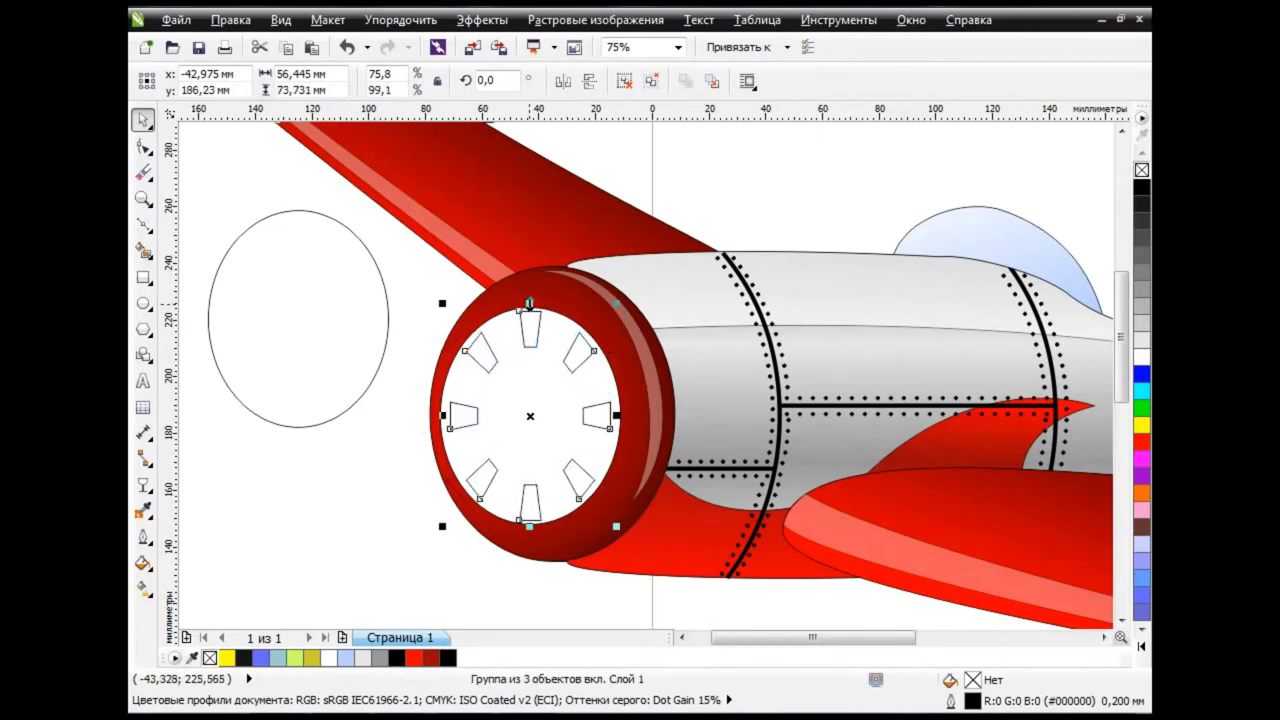
left_click(384, 472)
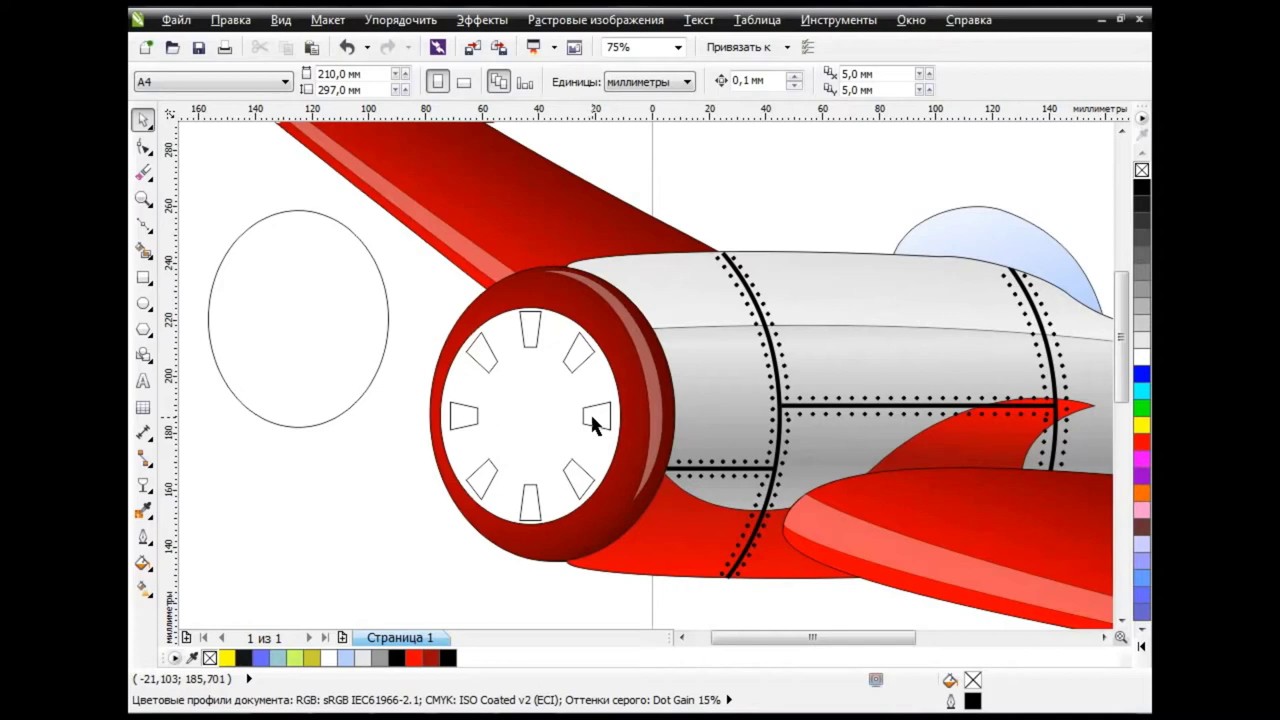
left_click_drag(590, 412, 610, 413)
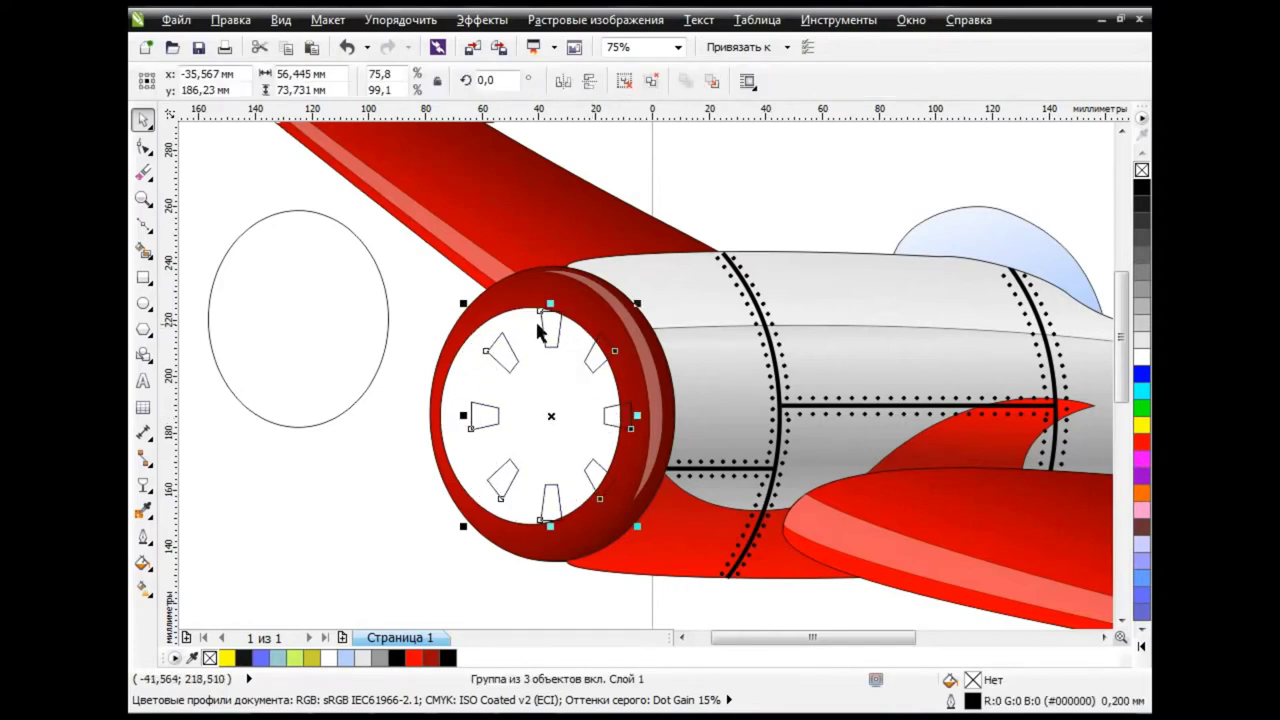
left_click_drag(551, 416, 537, 416)
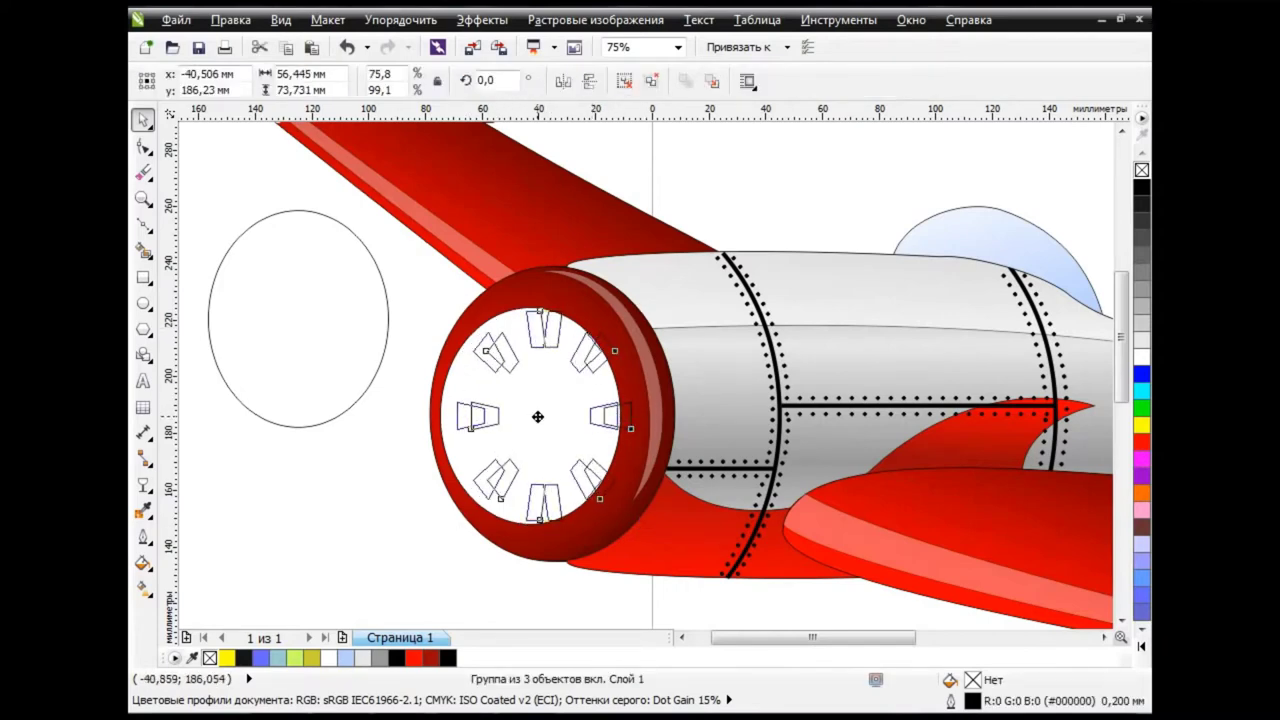
left_click(541, 414)
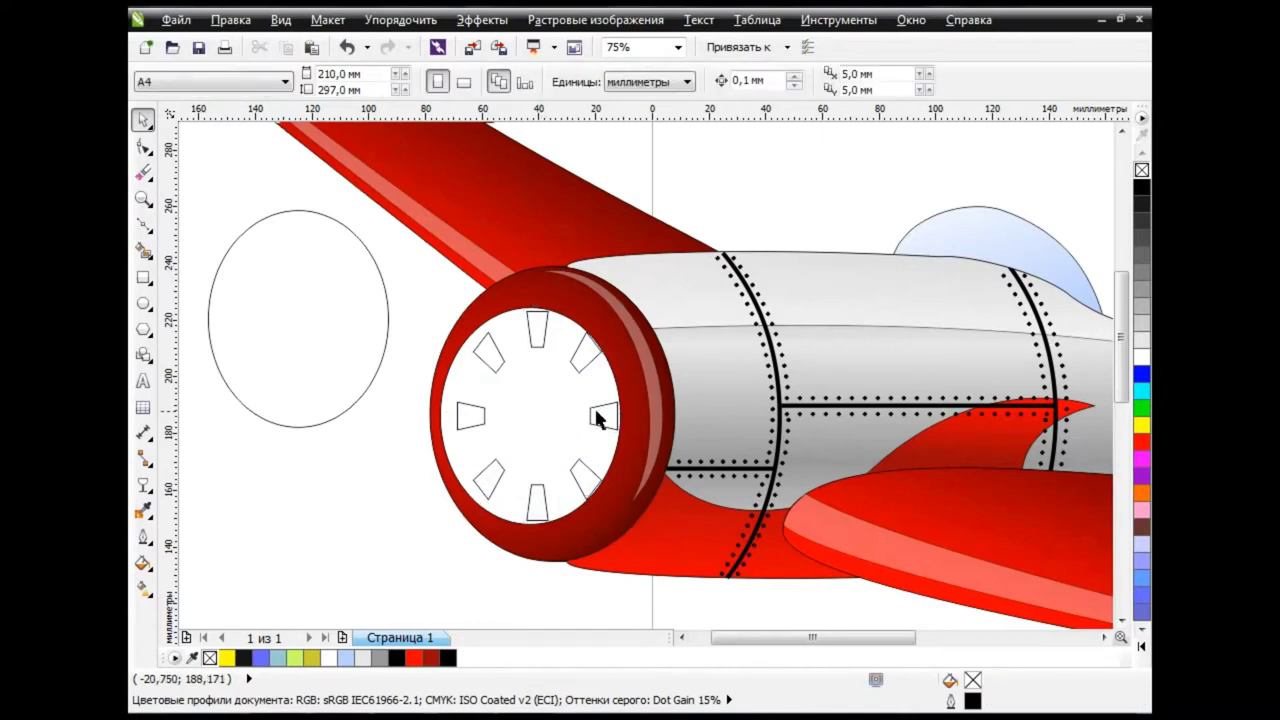
left_click(594, 417)
left_click_drag(537, 419, 545, 416)
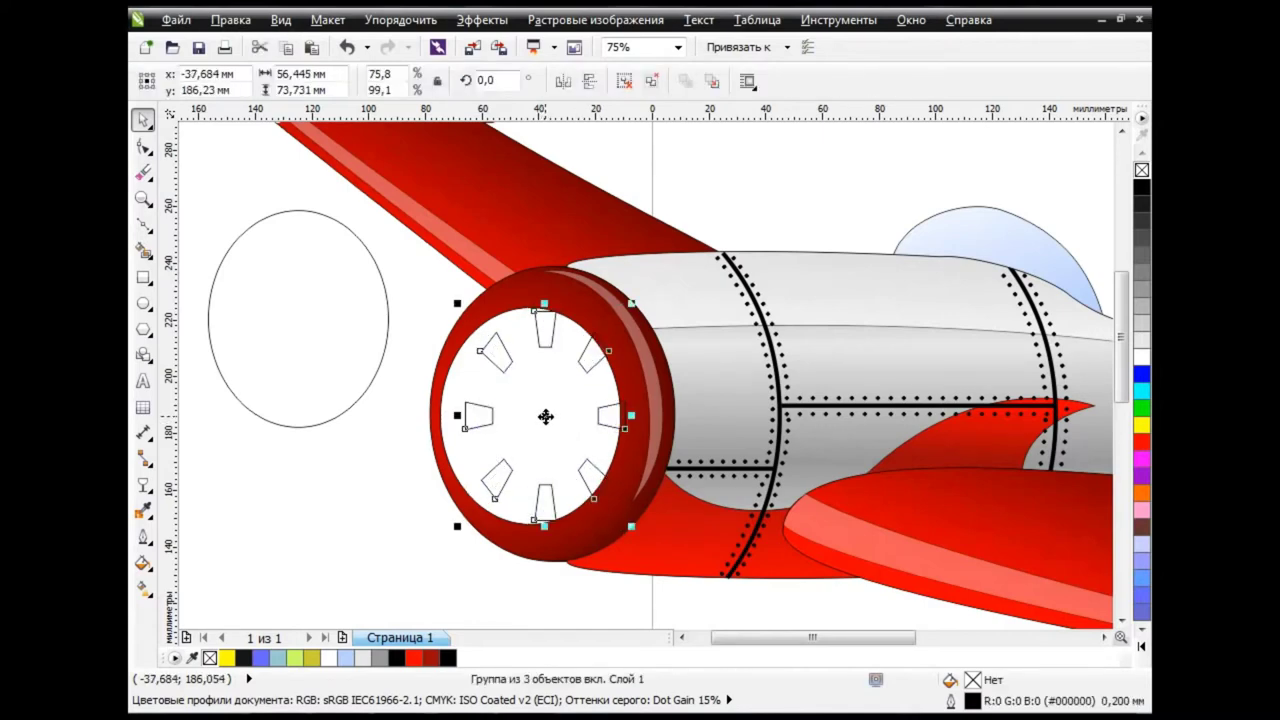
Fill the trapezoids dark grey and PowerClip them inside the left ellipse
left_click(1141, 204)
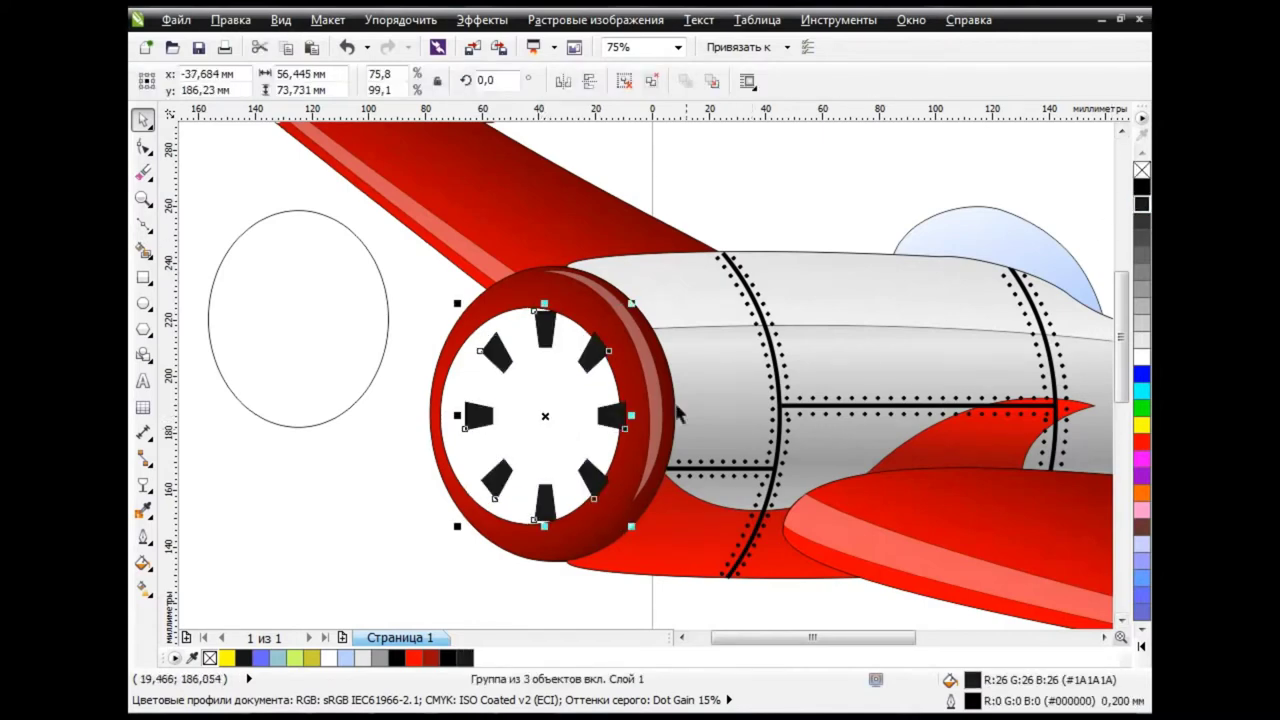
left_click_drag(611, 416, 370, 321)
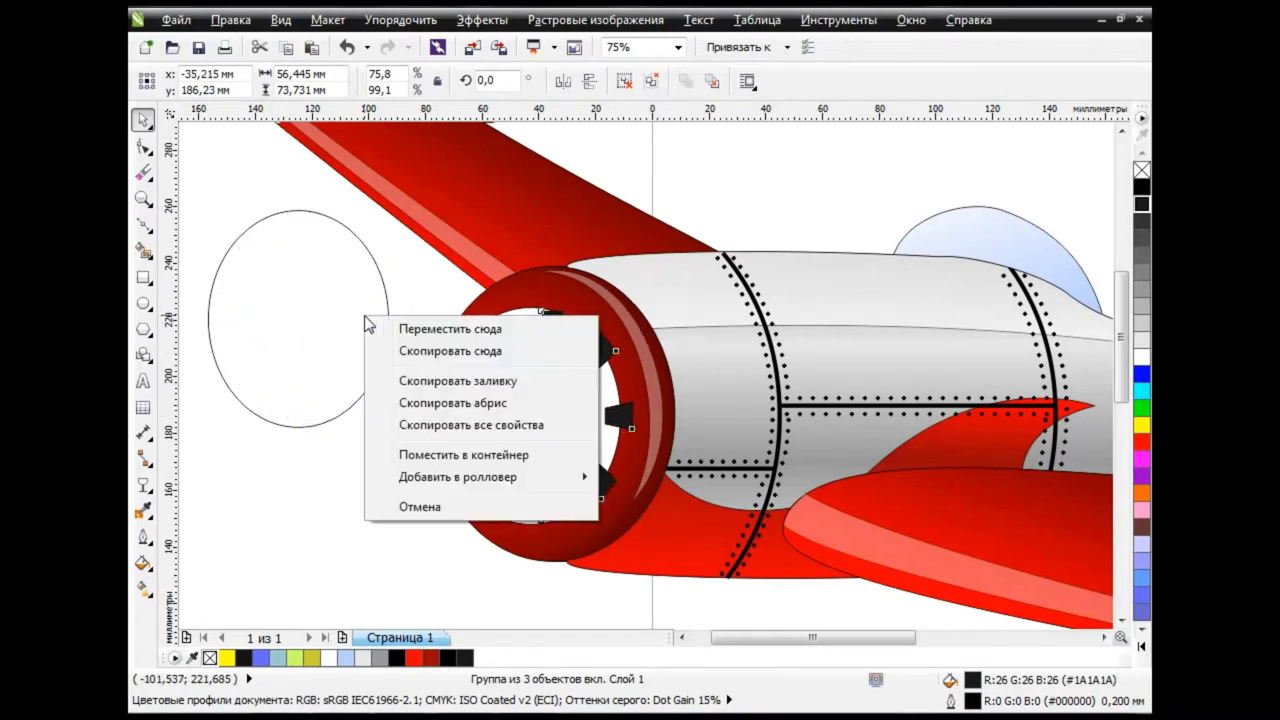
left_click(473, 455)
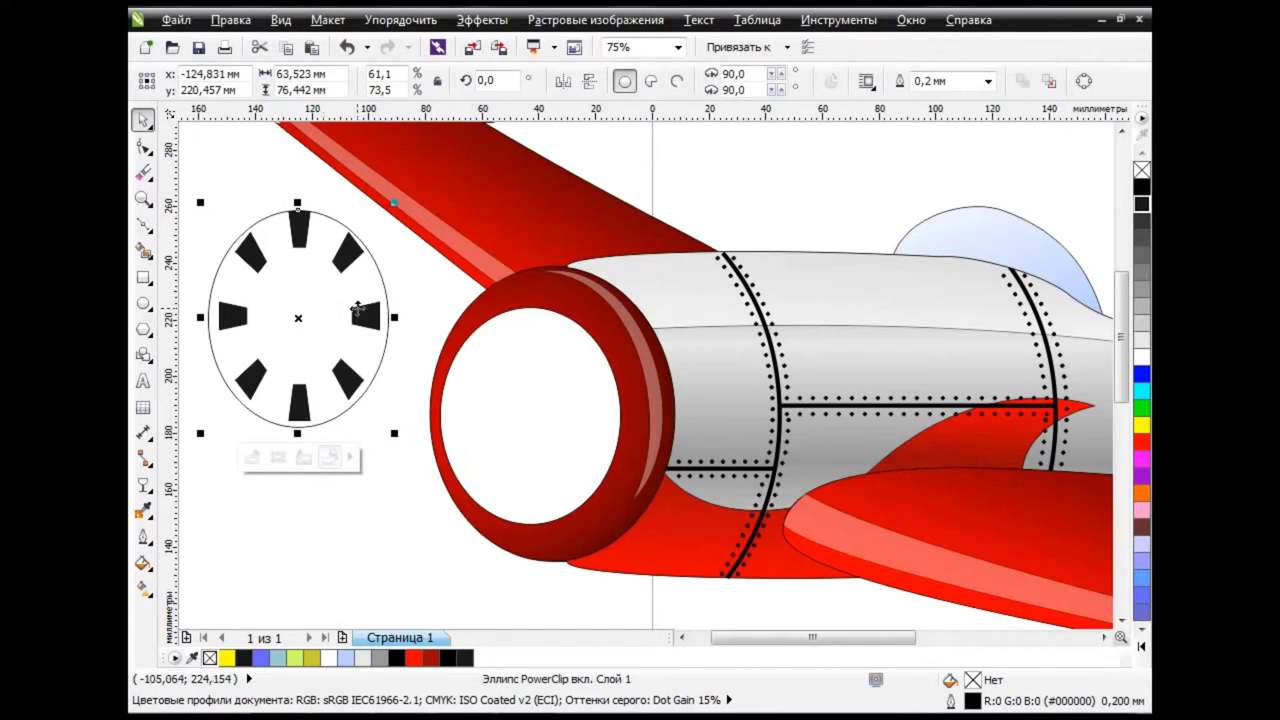
Reposition the trapezoids inside the left ellipse's PowerClip contents
left_click(482, 20)
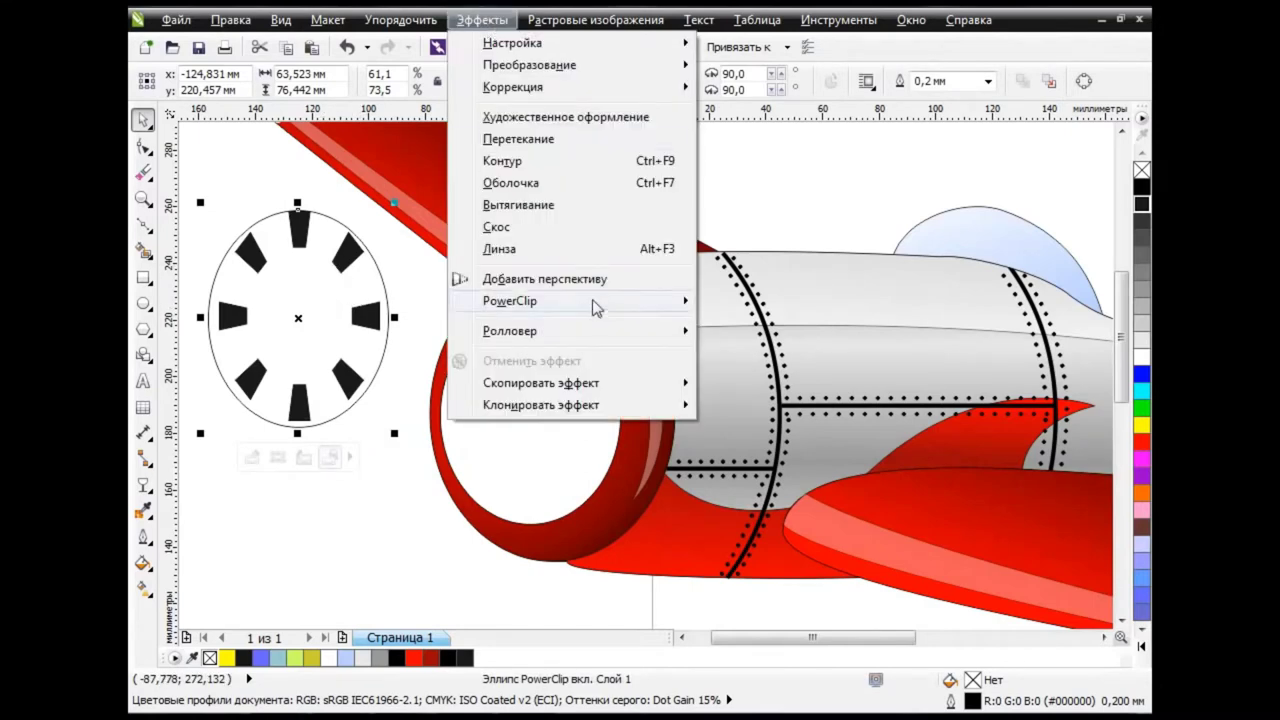
mouse_move(510, 301)
left_click(340, 355)
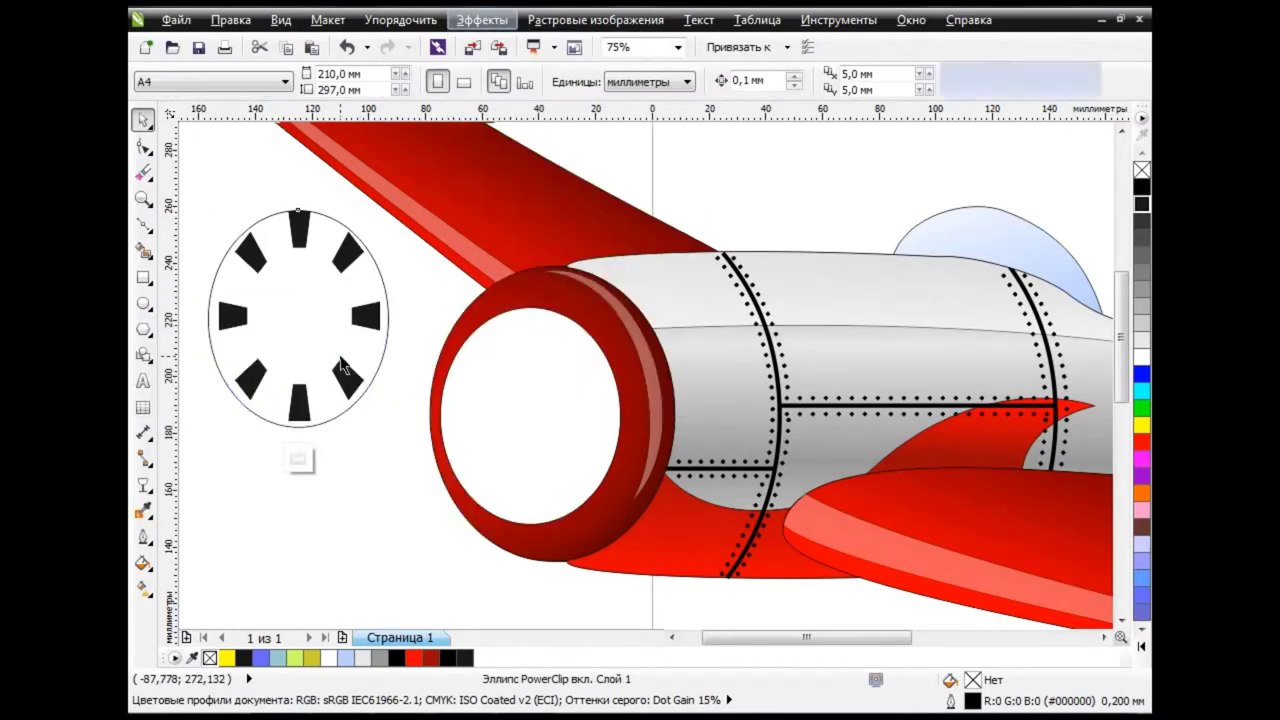
left_click_drag(301, 317, 322, 318)
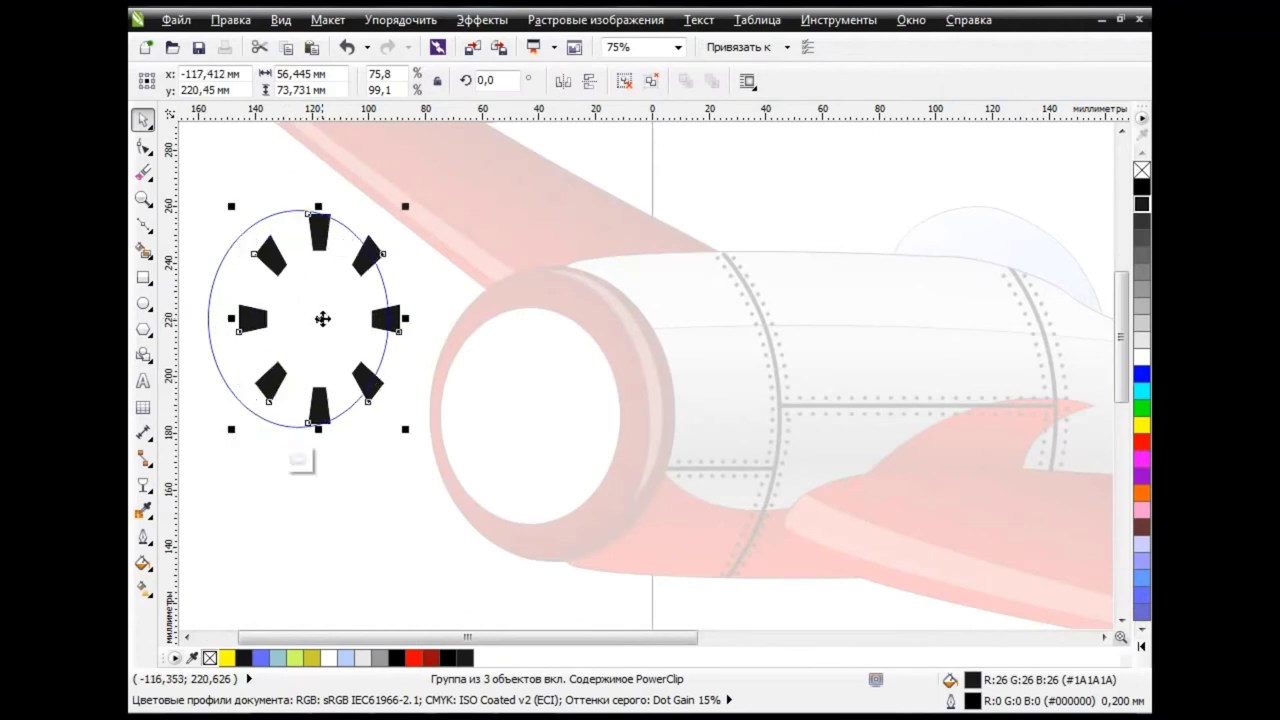
left_click(400, 19)
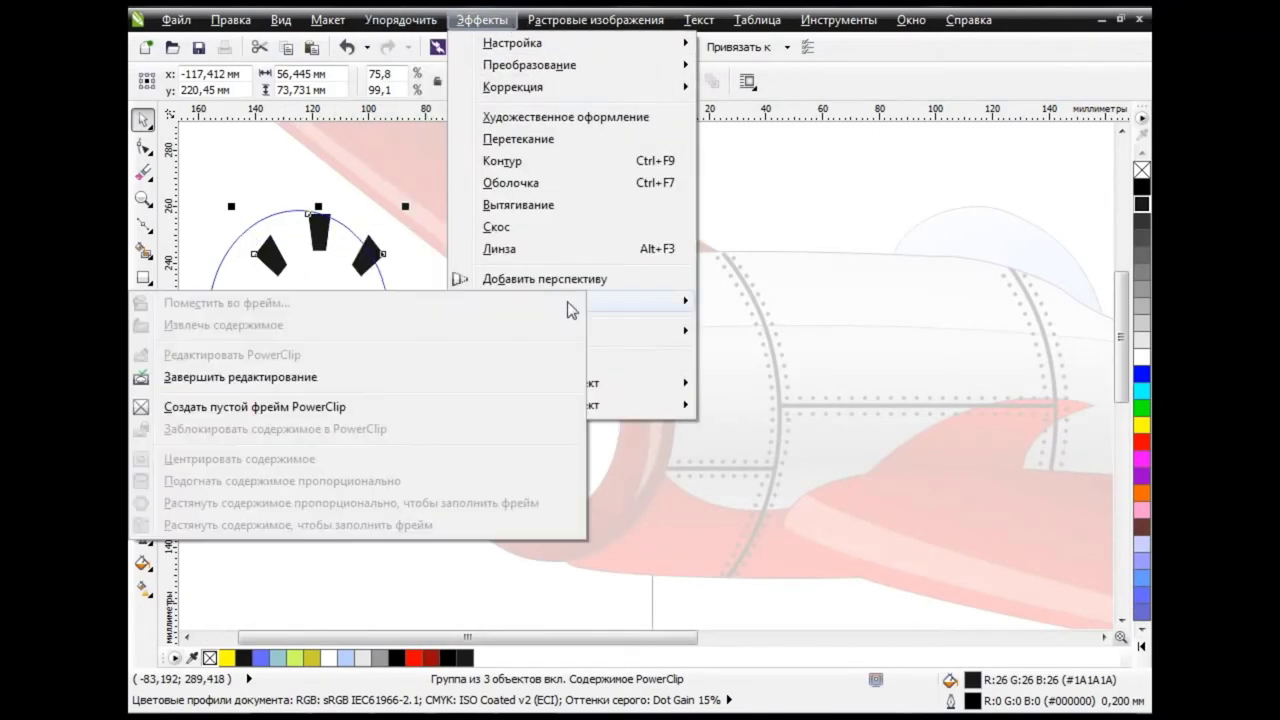
left_click(316, 372)
Fill the intake ellipse black and centre the trapezoid ellipse inside it
left_click_drag(359, 339, 535, 414)
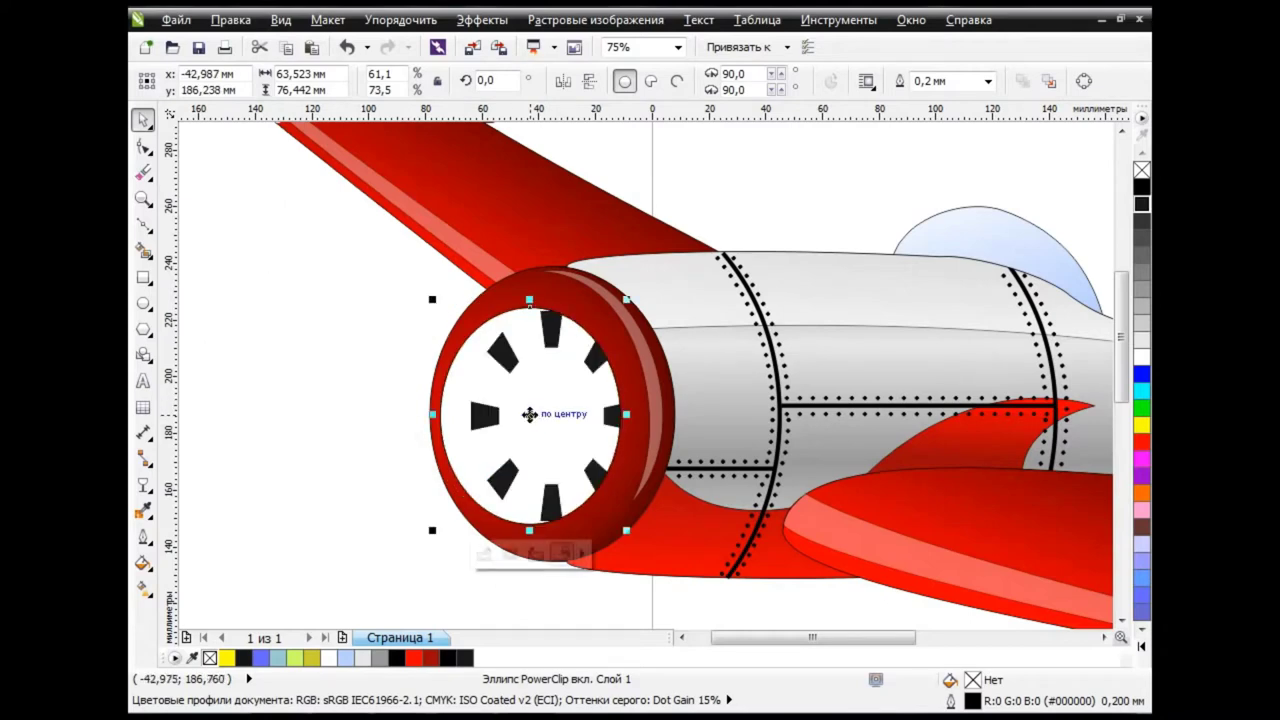
left_click(361, 386)
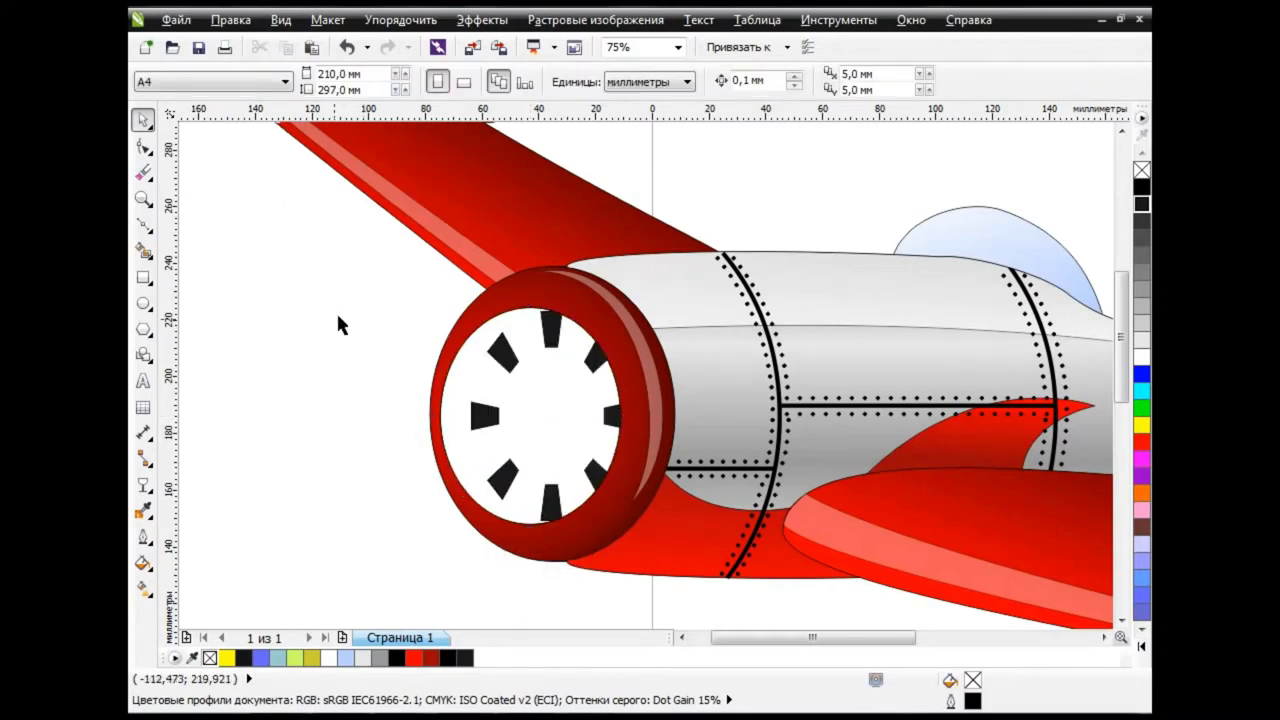
key("ctrl+z")
left_click(1141, 187)
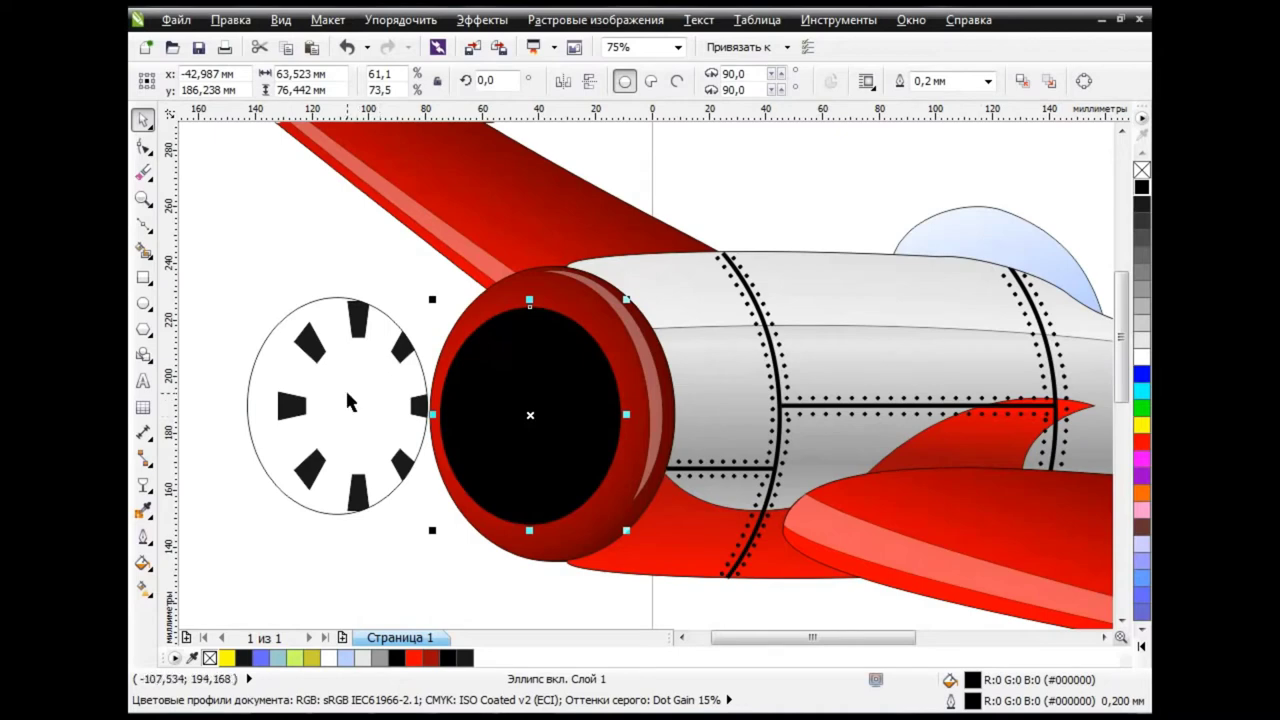
left_click_drag(349, 406, 531, 413)
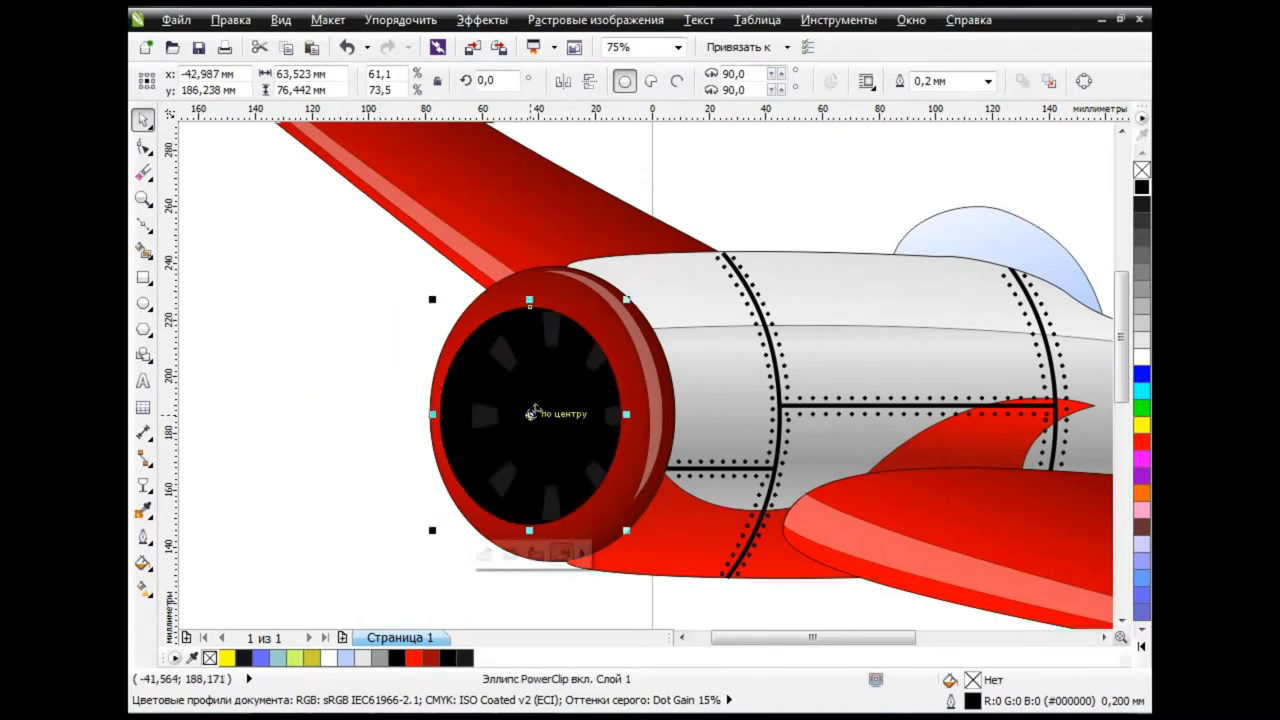
Recolour the clipped trapezoids grey #666666 inside the PowerClip
left_click(482, 19)
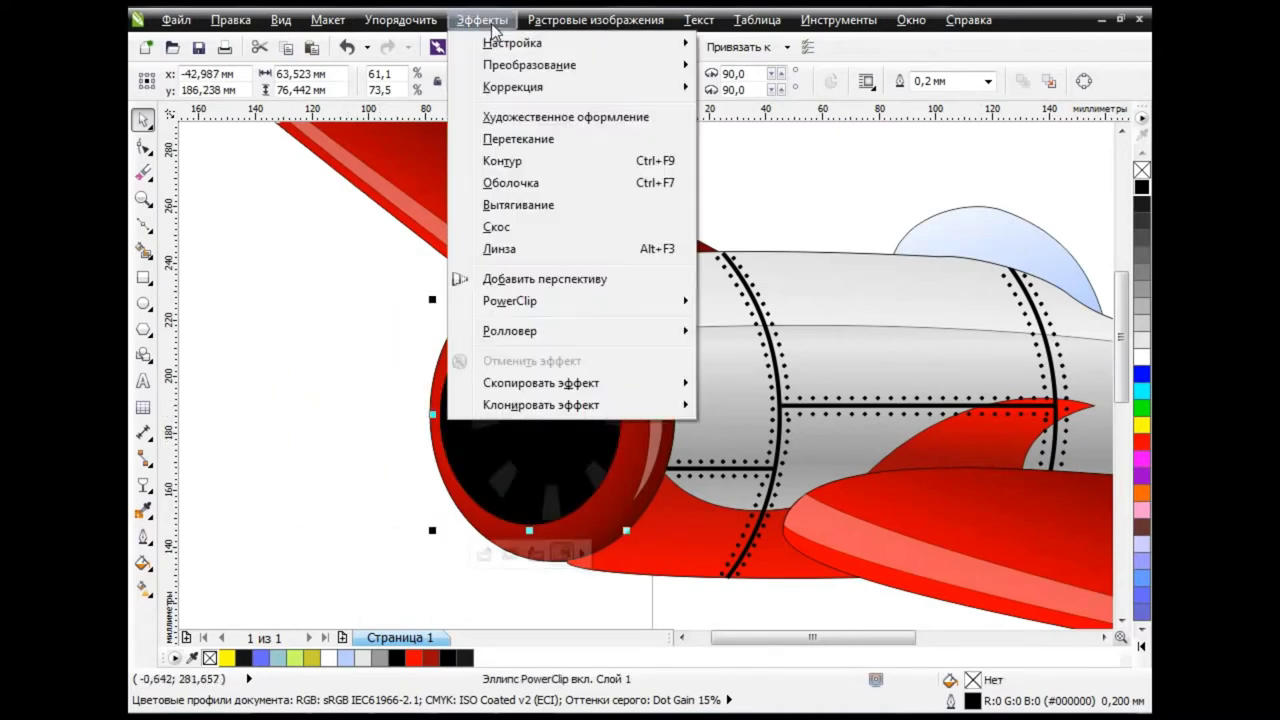
left_click(377, 346)
left_click(575, 368)
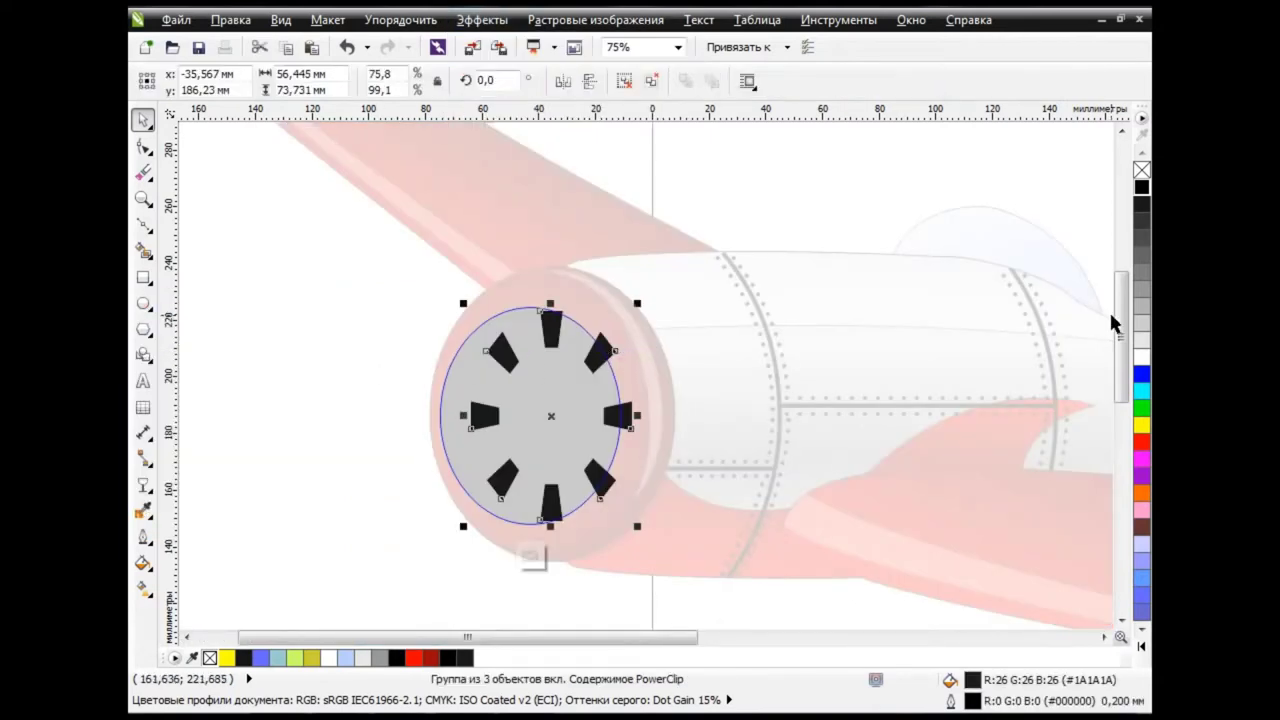
left_click(1141, 254)
left_click(482, 19)
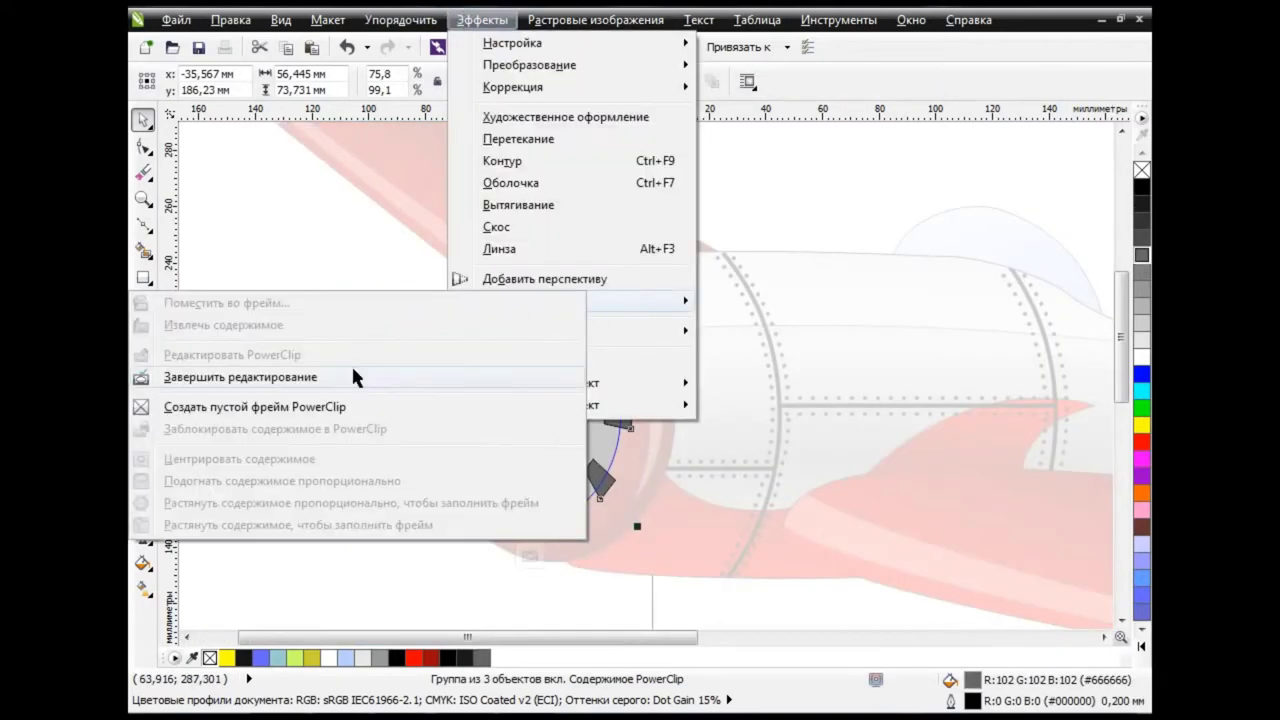
left_click(351, 377)
scroll(568, 421, "down", 1)
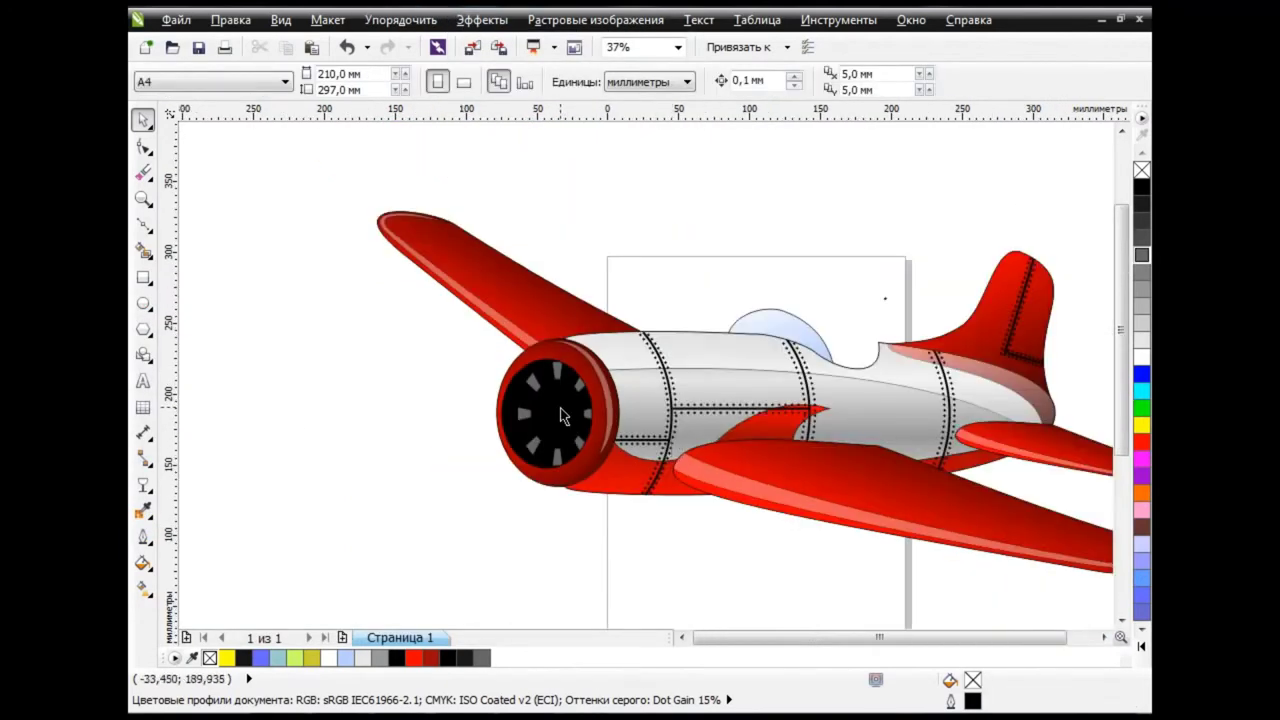
scroll(508, 383, "up", 1)
Draw a white rectangle over the intake and convert it to curves
key("F6")
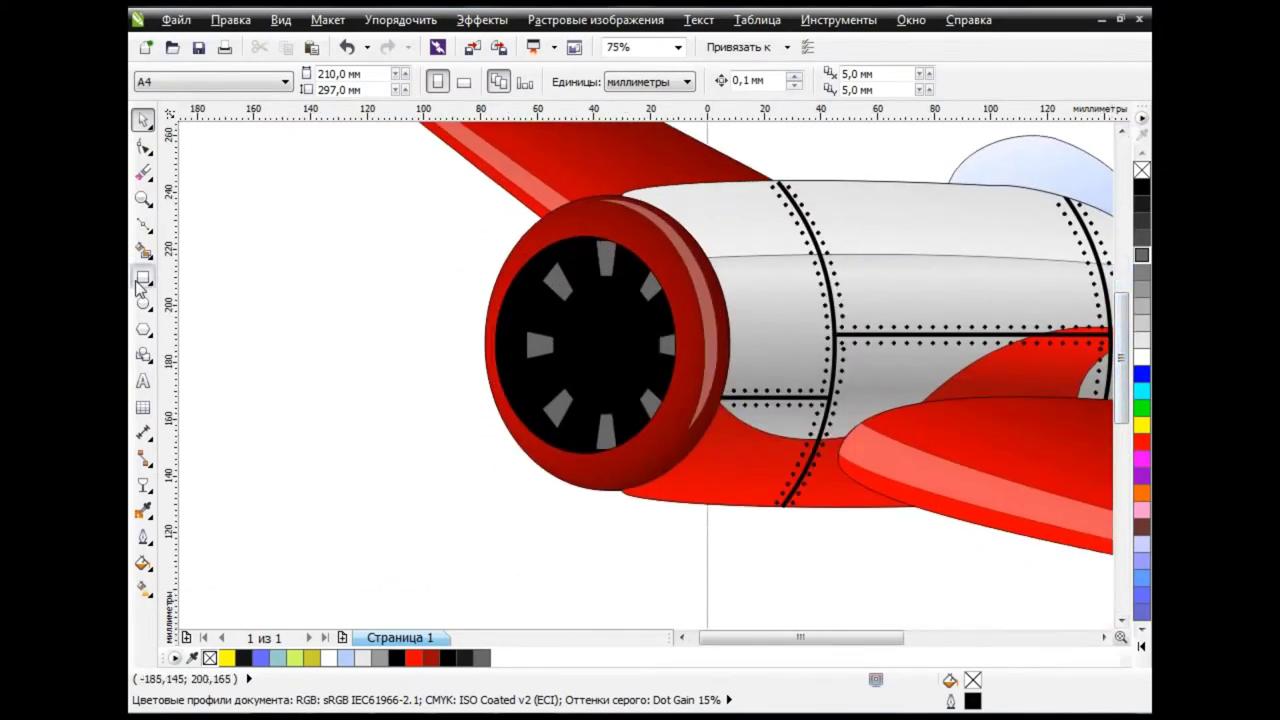
left_click_drag(378, 250, 567, 383)
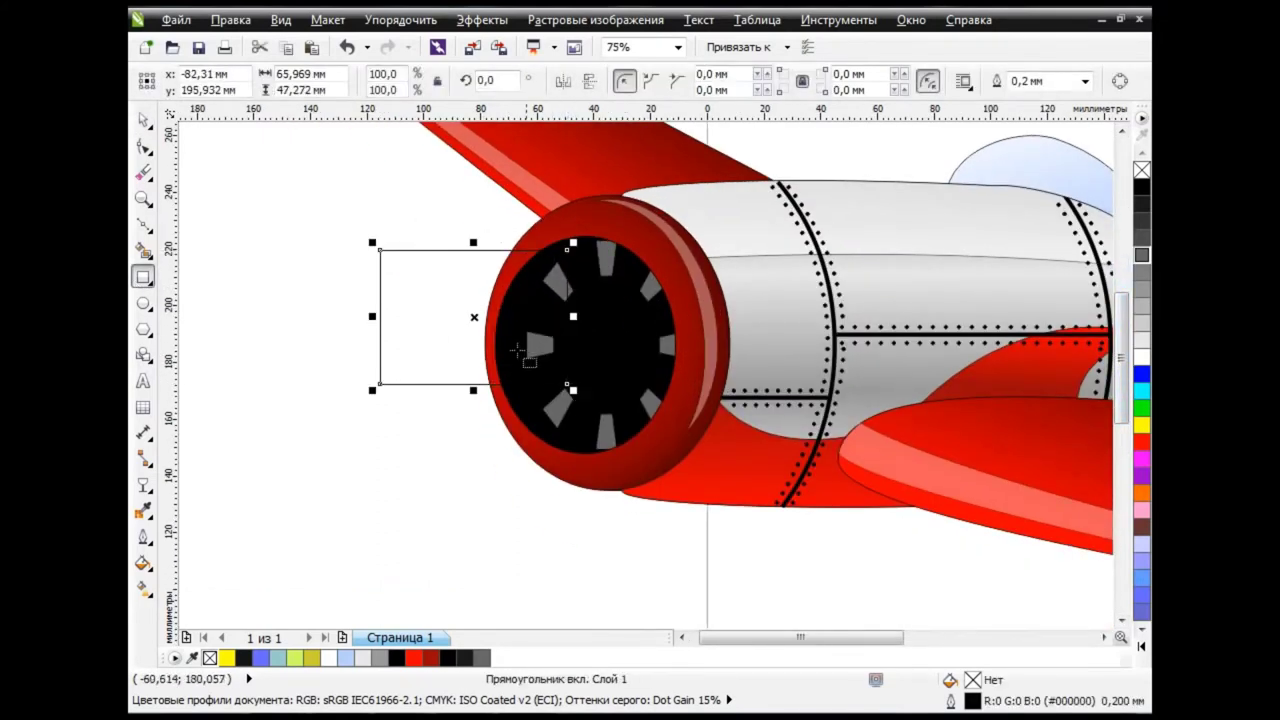
left_click_drag(476, 321, 529, 348)
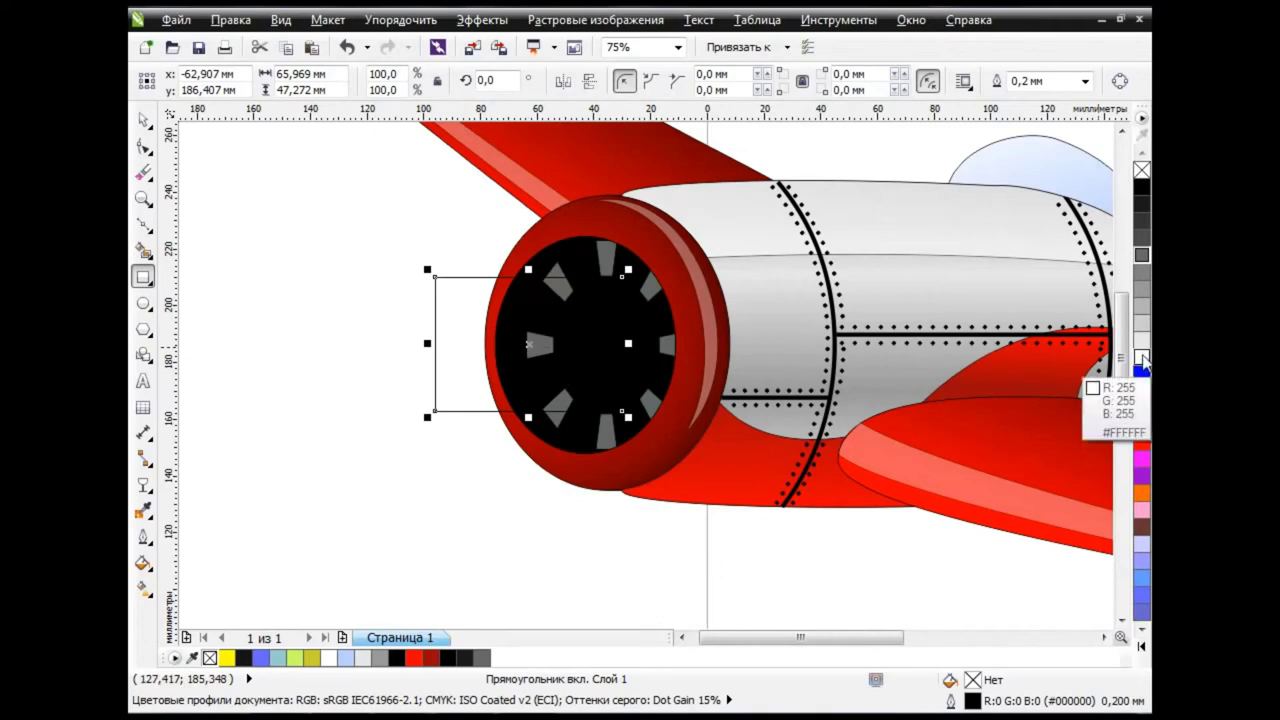
left_click(1142, 352)
left_click(141, 146)
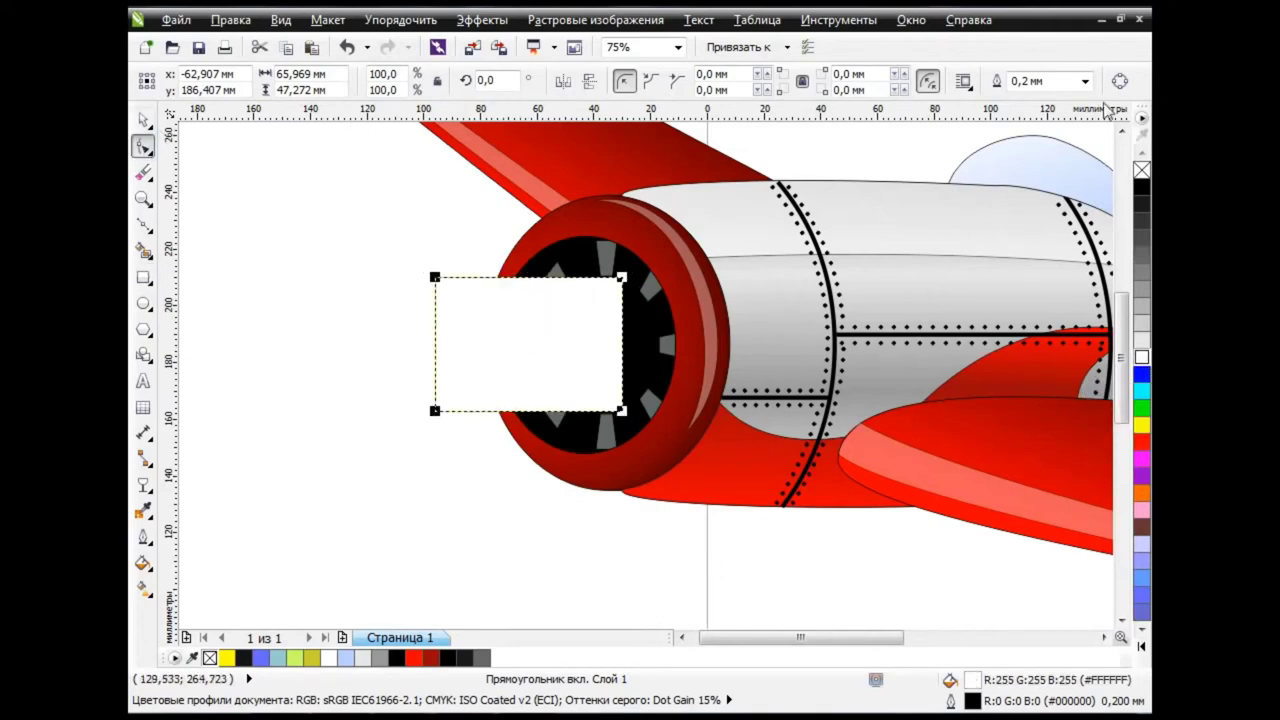
key("ctrl+q")
Pull the shape's corner nodes inward to the intake centre and bend its sides
mouse_move(434, 277)
left_mouse_down()
mouse_move(566, 296)
mouse_move(548, 291)
left_mouse_up()
left_click_drag(622, 278, 622, 296)
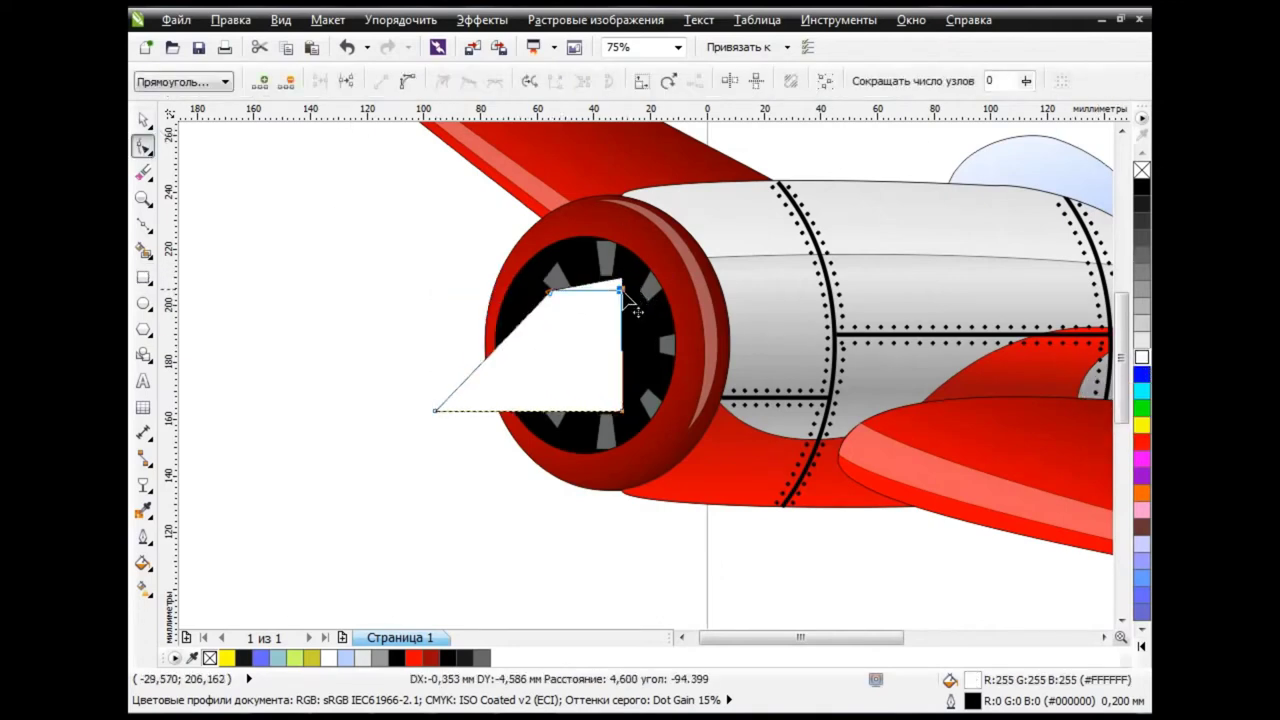
left_click_drag(622, 410, 621, 397)
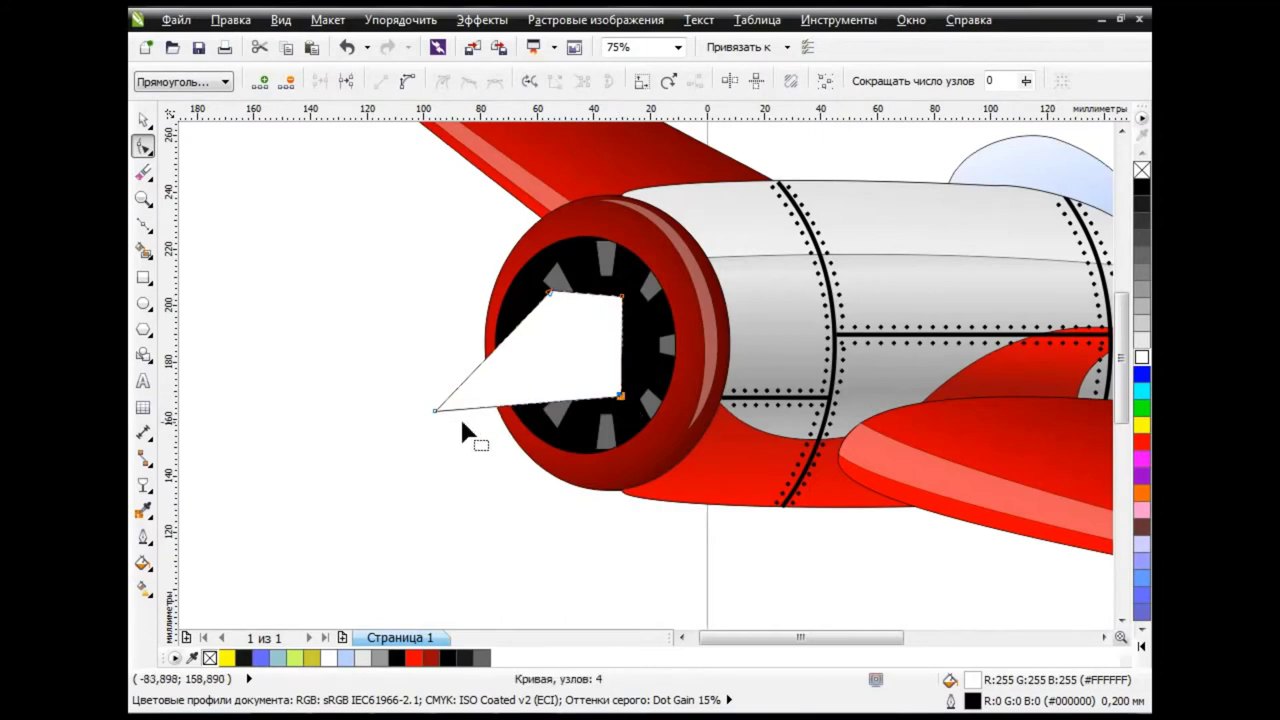
left_click_drag(434, 410, 563, 384)
left_click_drag(550, 291, 565, 316)
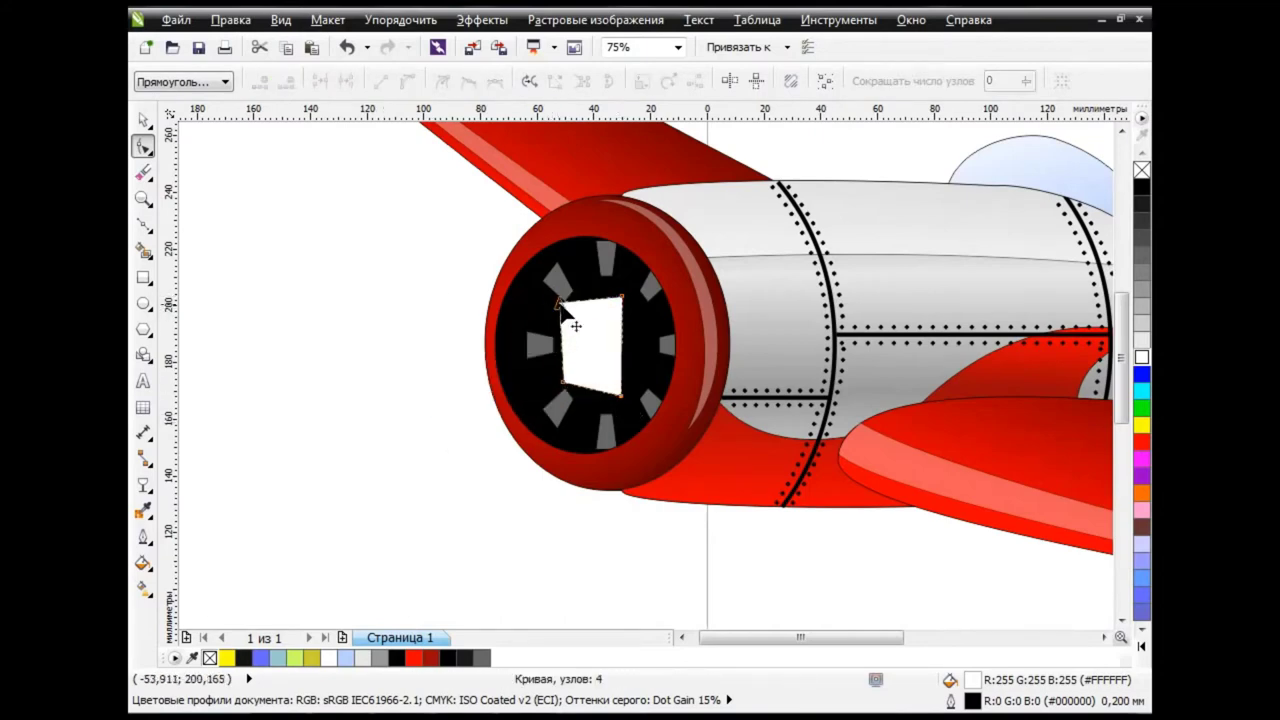
left_click_drag(563, 384, 563, 374)
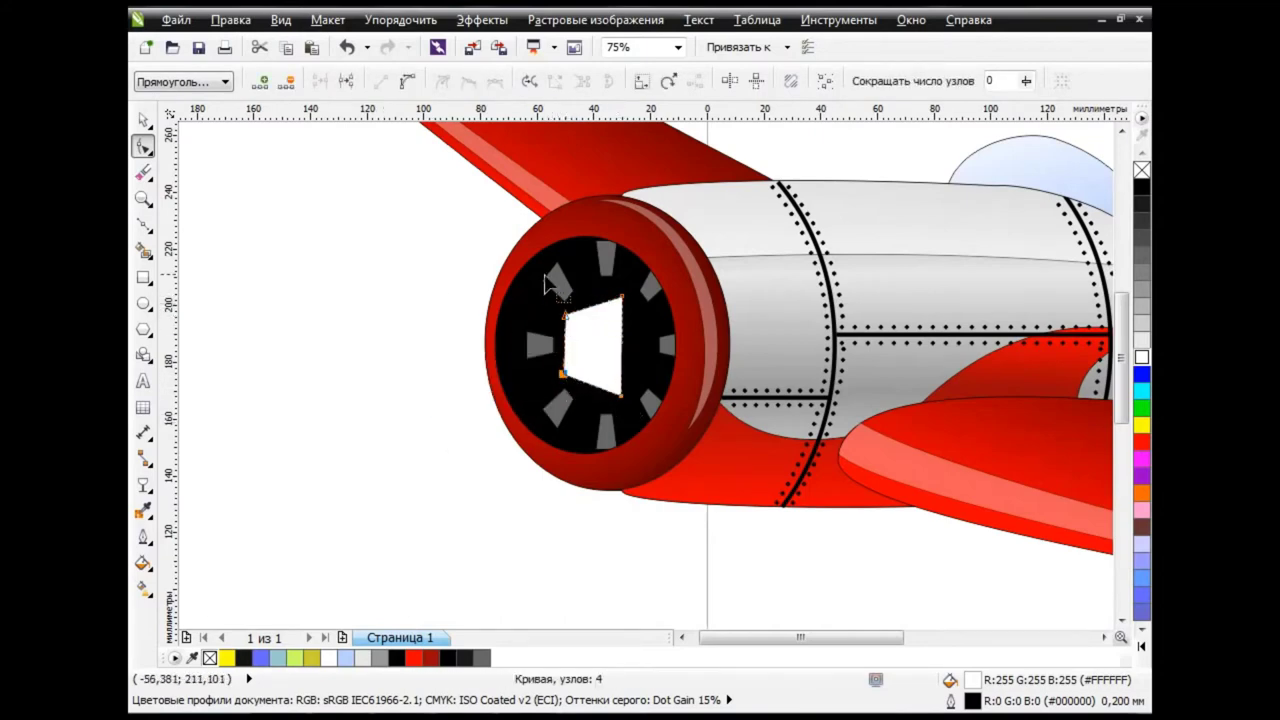
left_click(380, 300)
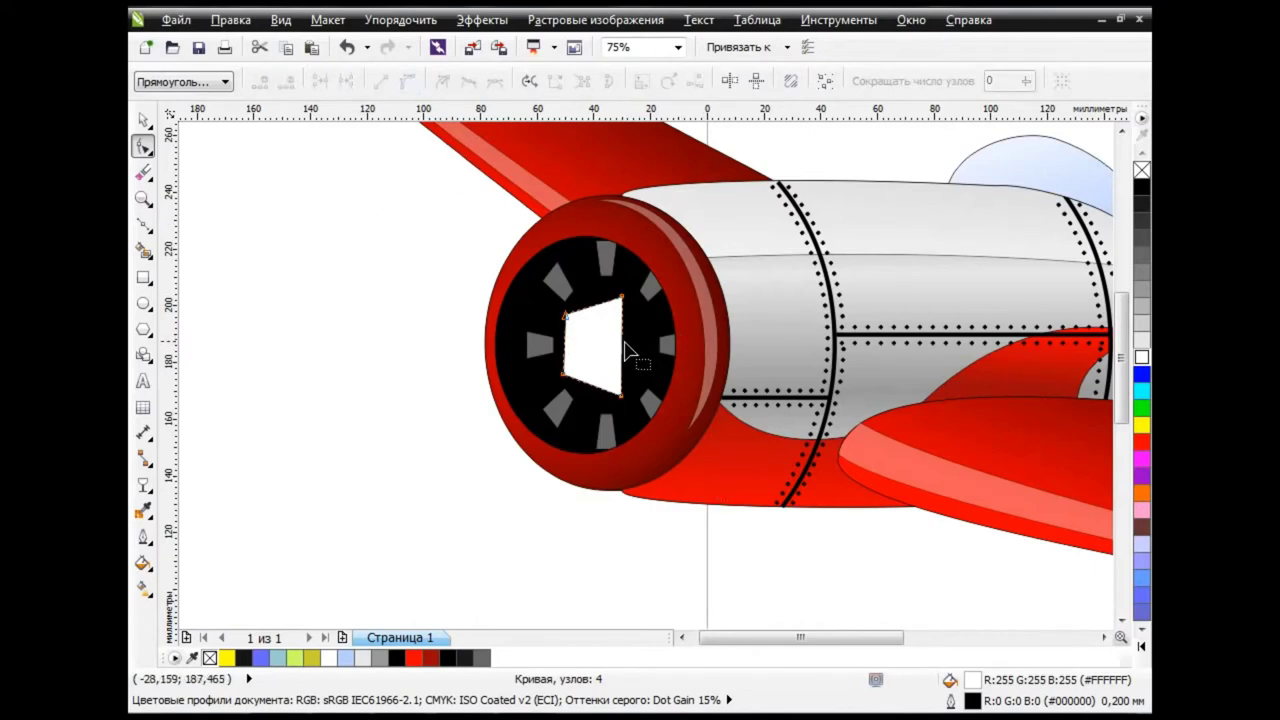
left_click_drag(625, 350, 652, 357)
left_click_drag(563, 345, 612, 339)
key("space")
Give the wedge a linear fountain fill with added light and dark grey stops
left_click(143, 560)
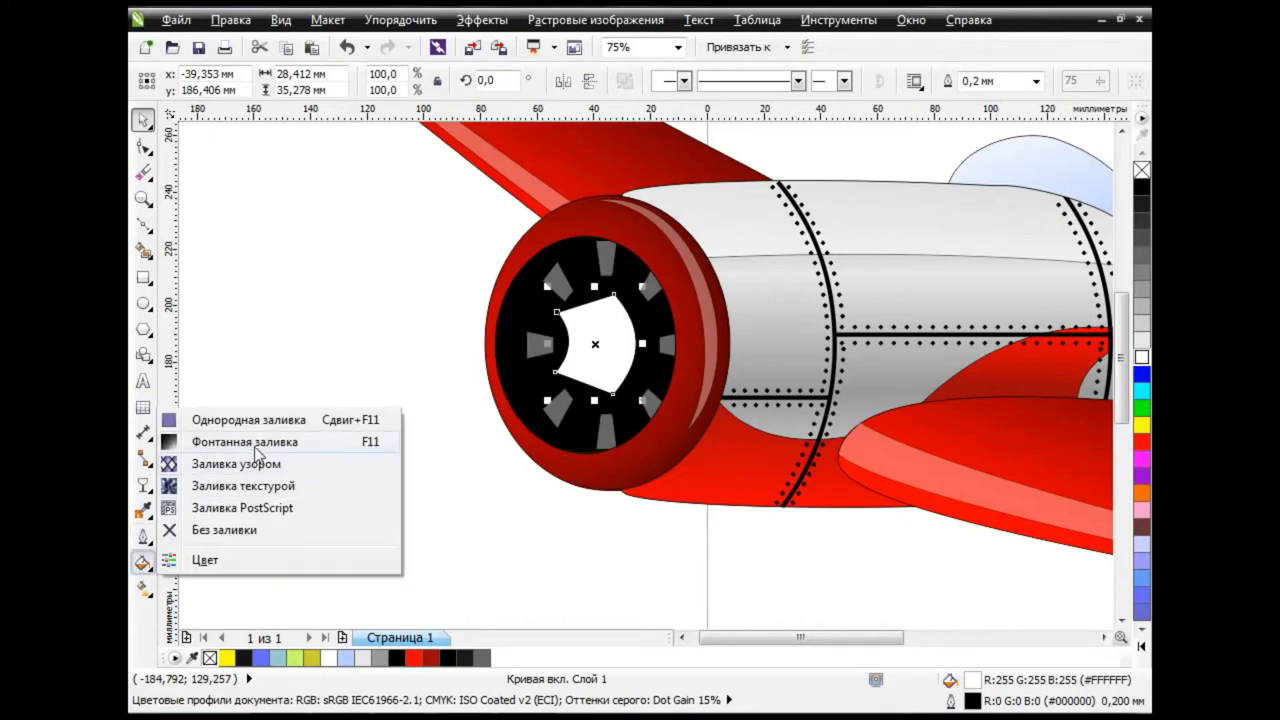
left_click(240, 440)
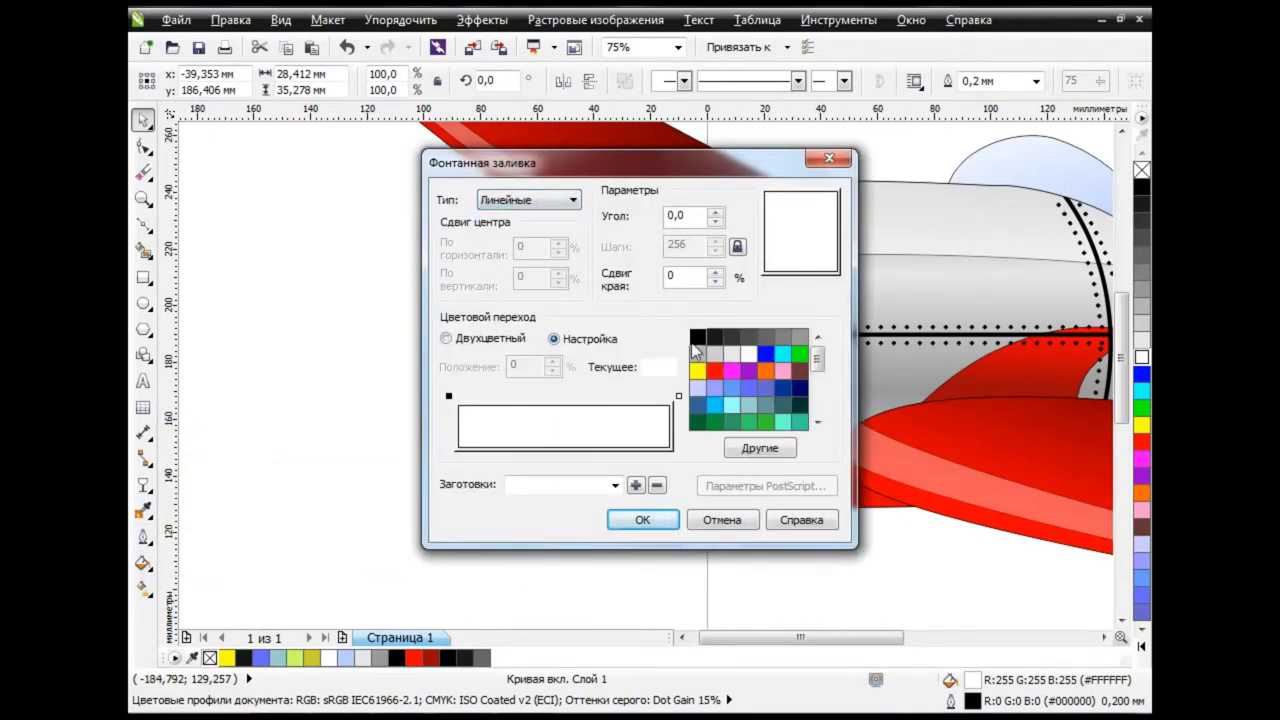
left_click(697, 337)
double_click(544, 396)
left_click(749, 353)
double_click(600, 396)
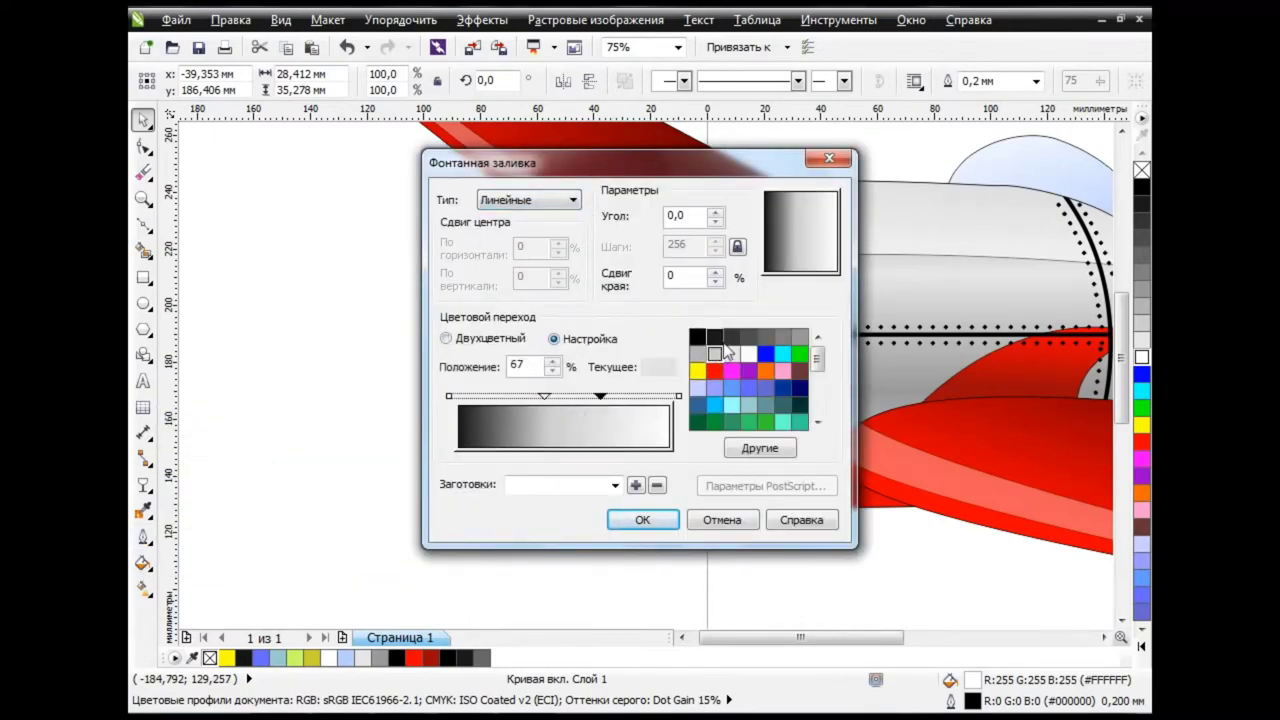
left_click(732, 337)
Darken the right end, remove the extra stop, brighten the middle, and apply
double_click(655, 396)
left_click(697, 353)
left_click(679, 396)
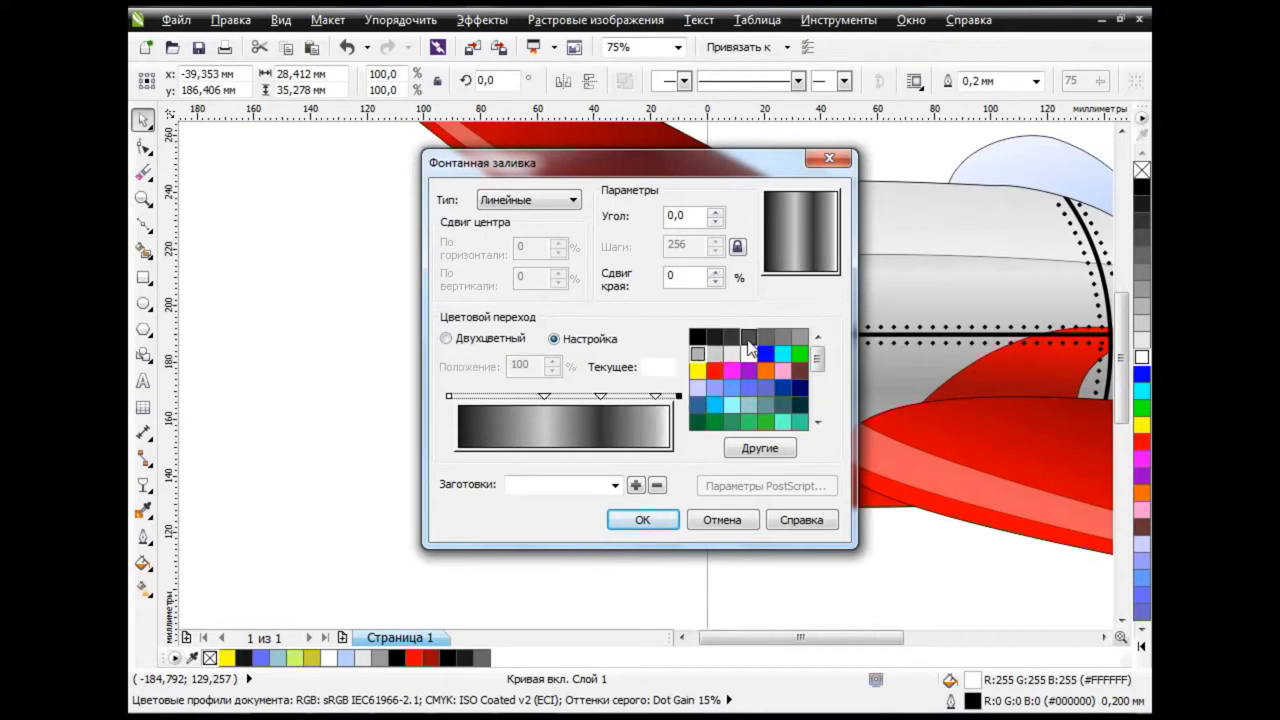
left_click(749, 337)
left_click(645, 397)
double_click(645, 397)
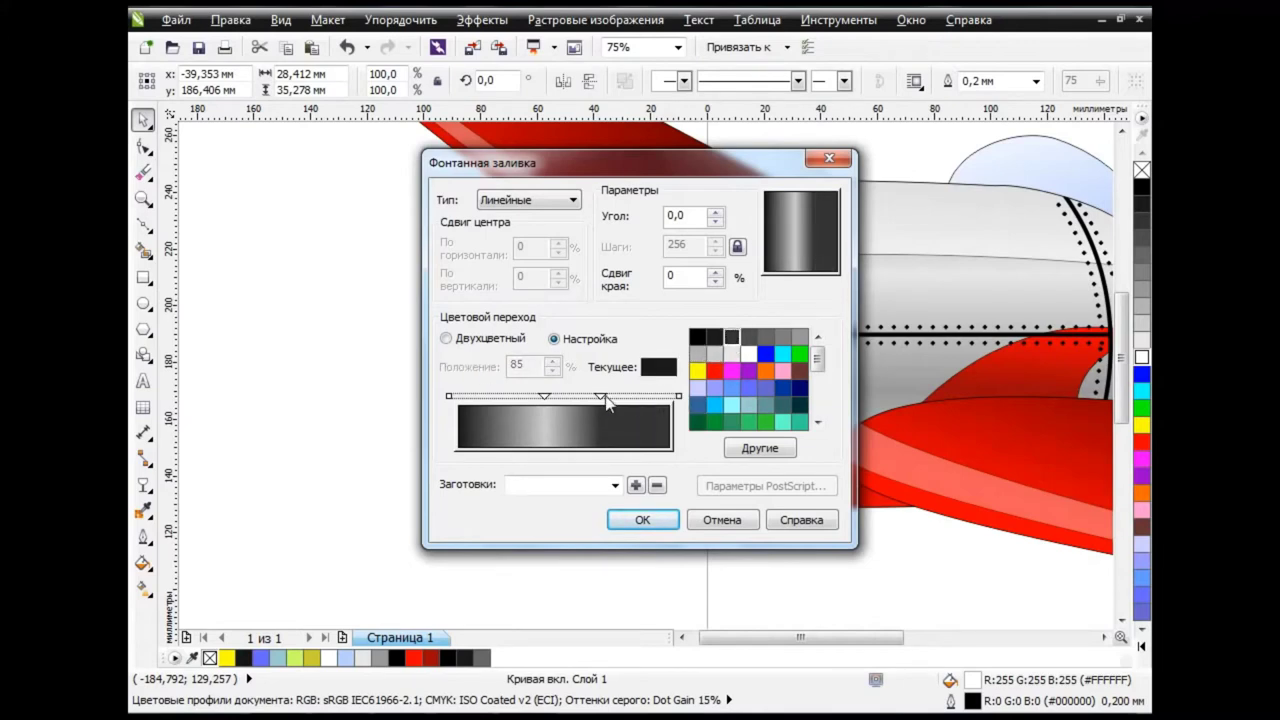
left_click_drag(605, 397, 550, 397)
left_click(643, 520)
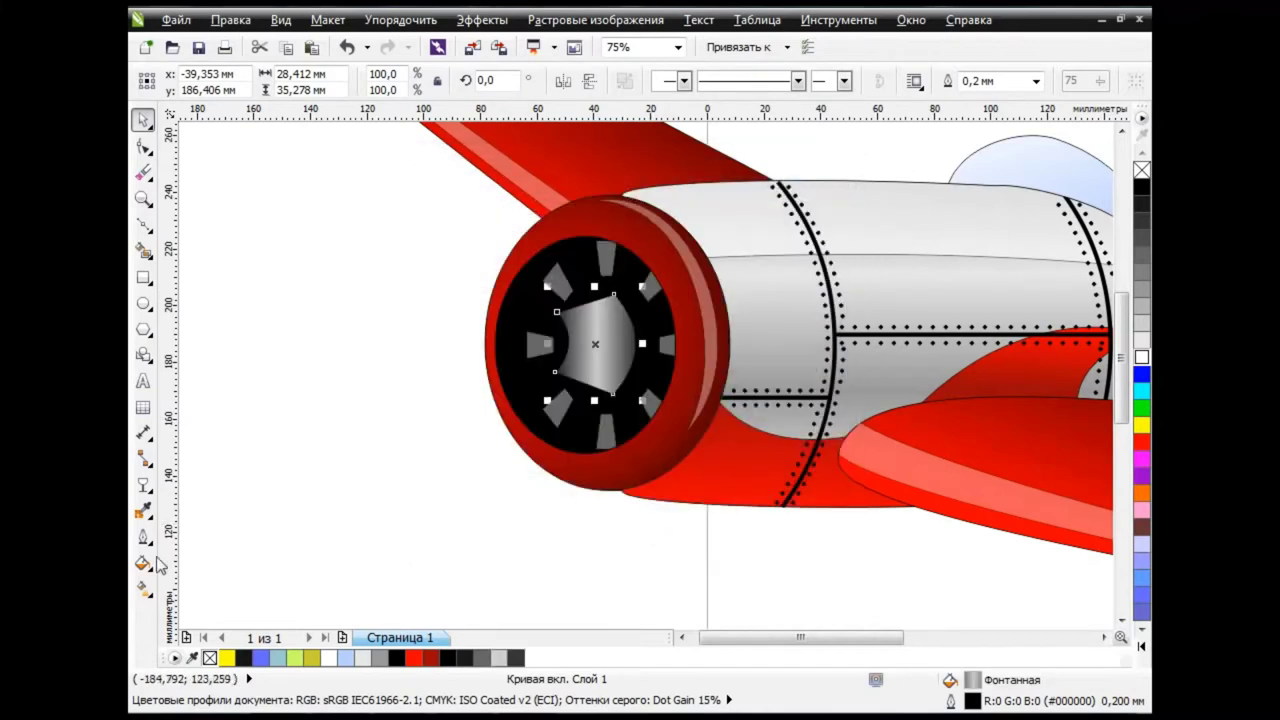
Angle the wedge's gradient to about 314° and deselect
left_click(143, 589)
left_click_drag(640, 343, 578, 400)
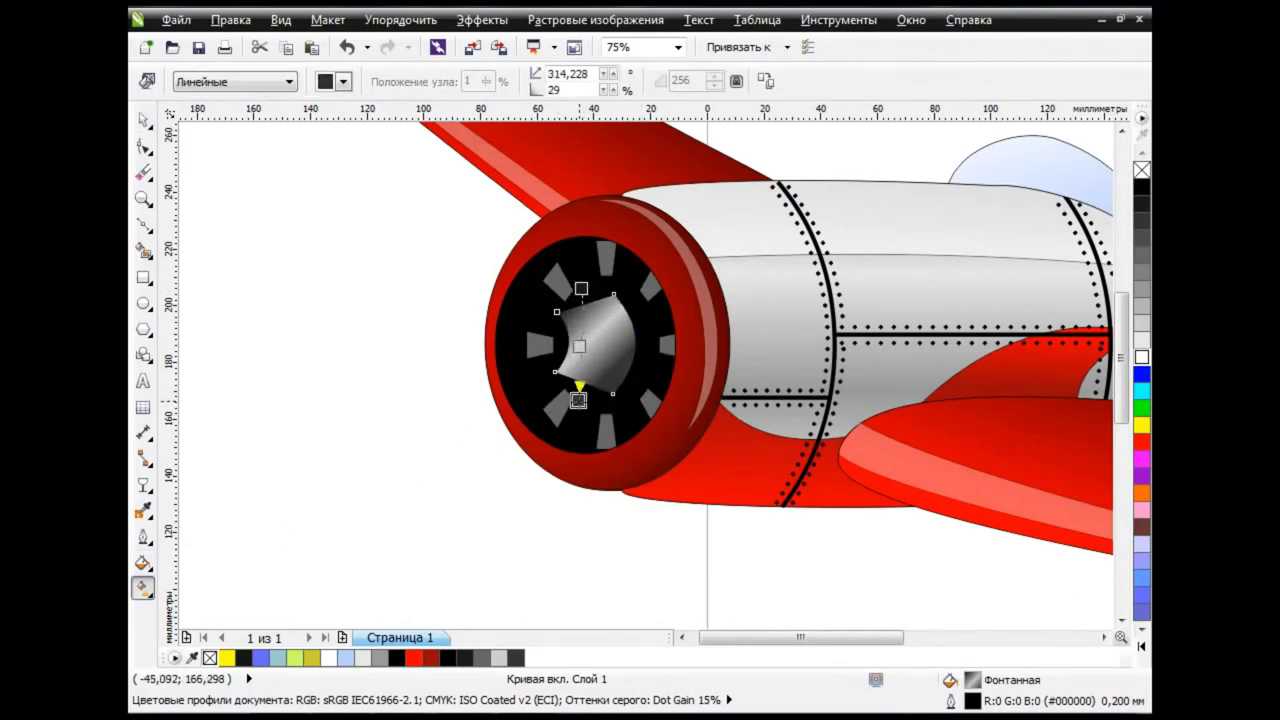
left_click(143, 119)
left_click(399, 443)
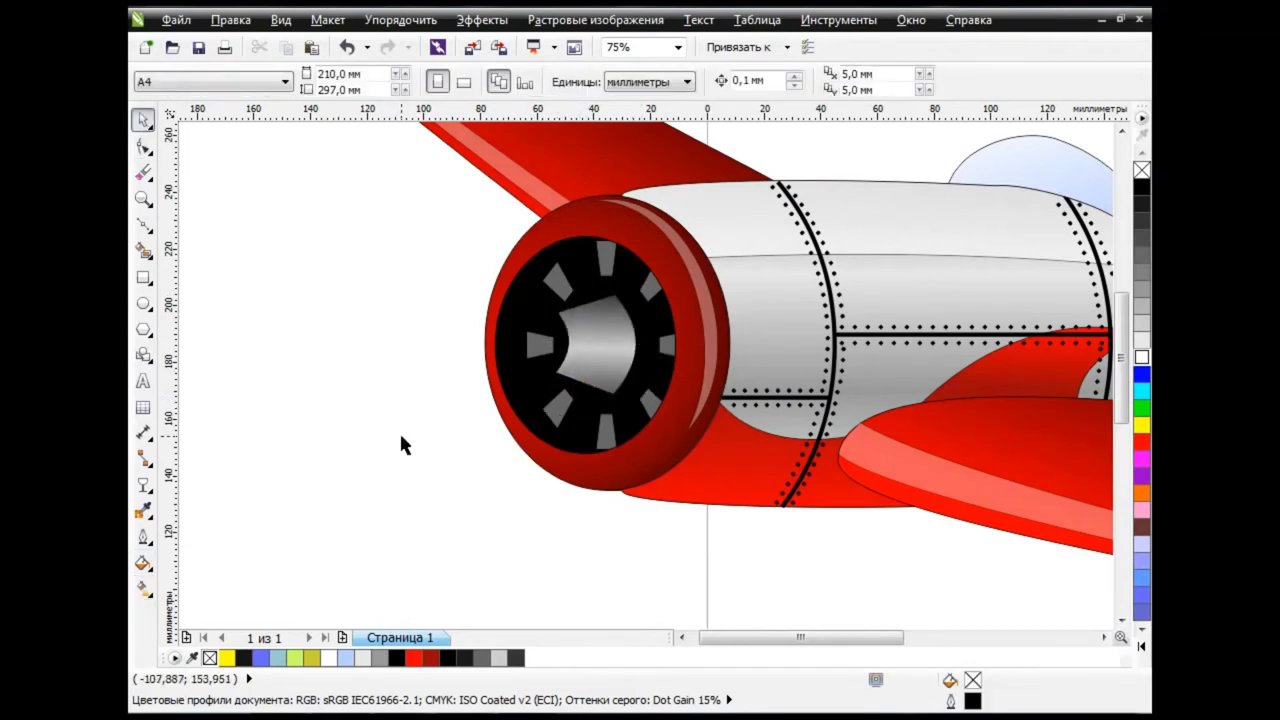
Draw a red rectangle over the engine's front edge and convert it to curves
left_click(143, 277)
left_click_drag(479, 304, 561, 368)
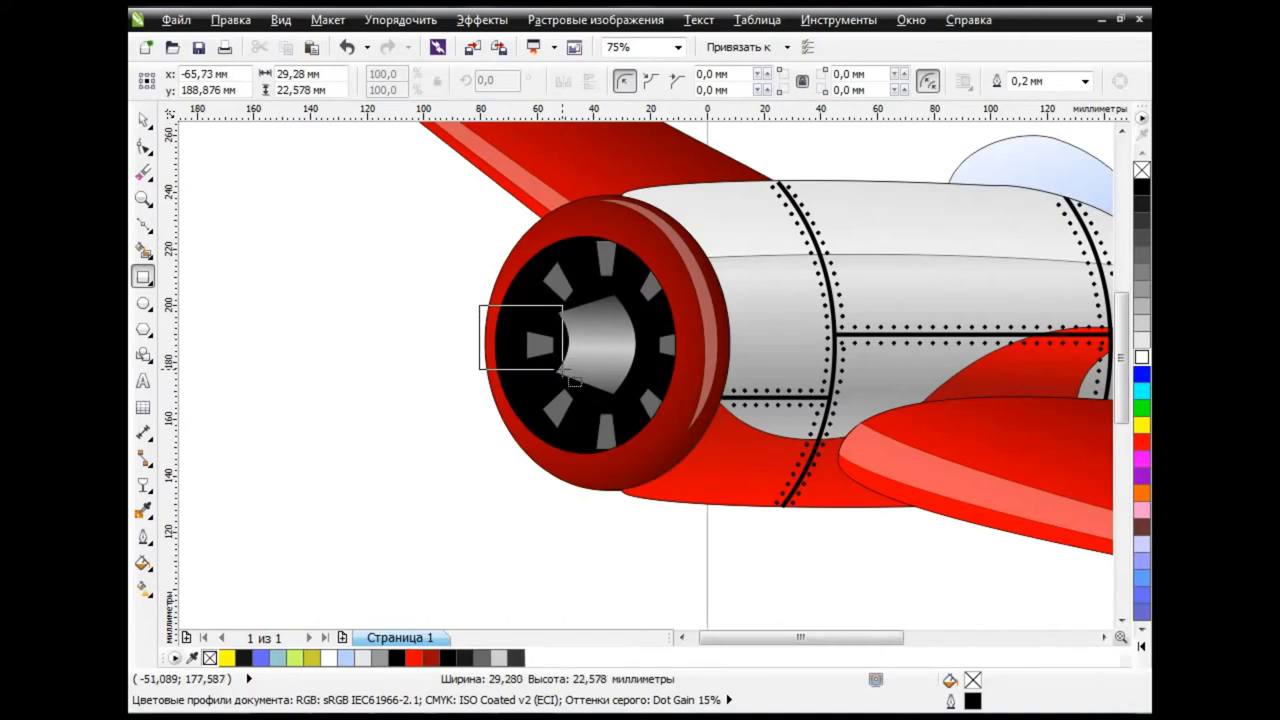
left_click_drag(521, 302, 521, 313)
left_click(1141, 441)
key("F10")
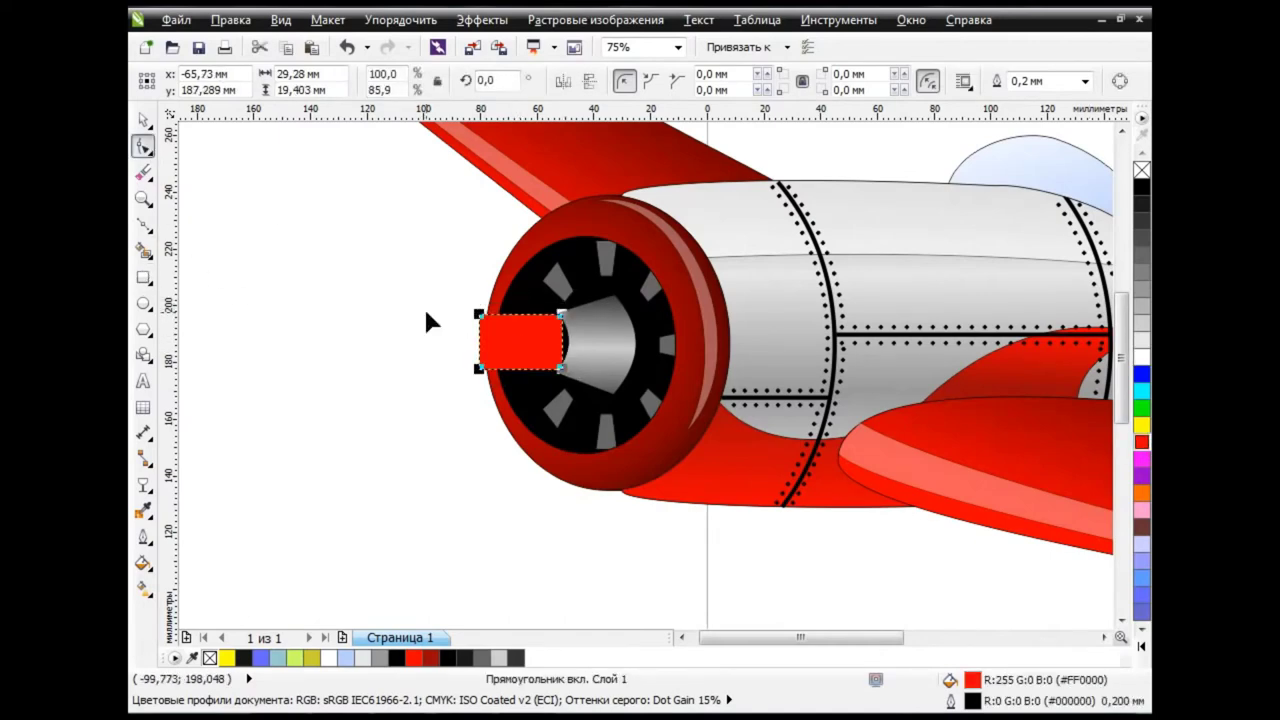
key("ctrl+q")
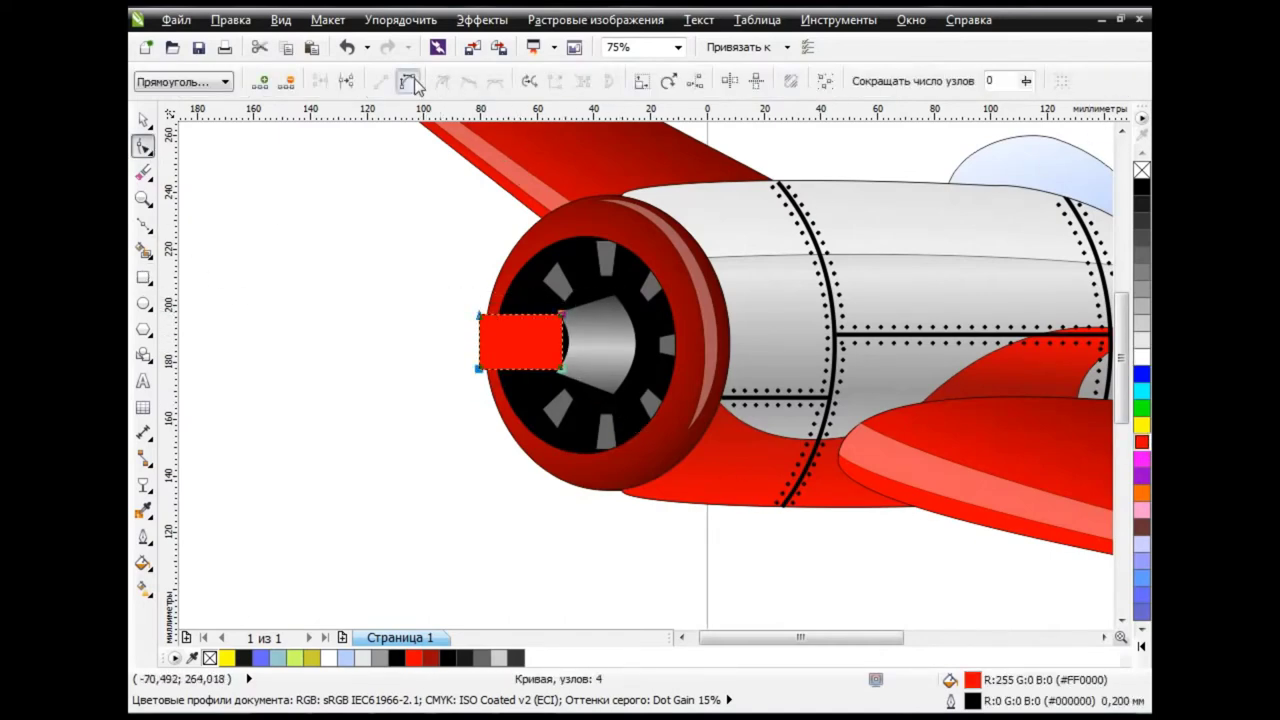
Turn the rectangle's sides into curves and change the left nodes' type with the Shape tool
left_click(409, 82)
left_click(467, 81)
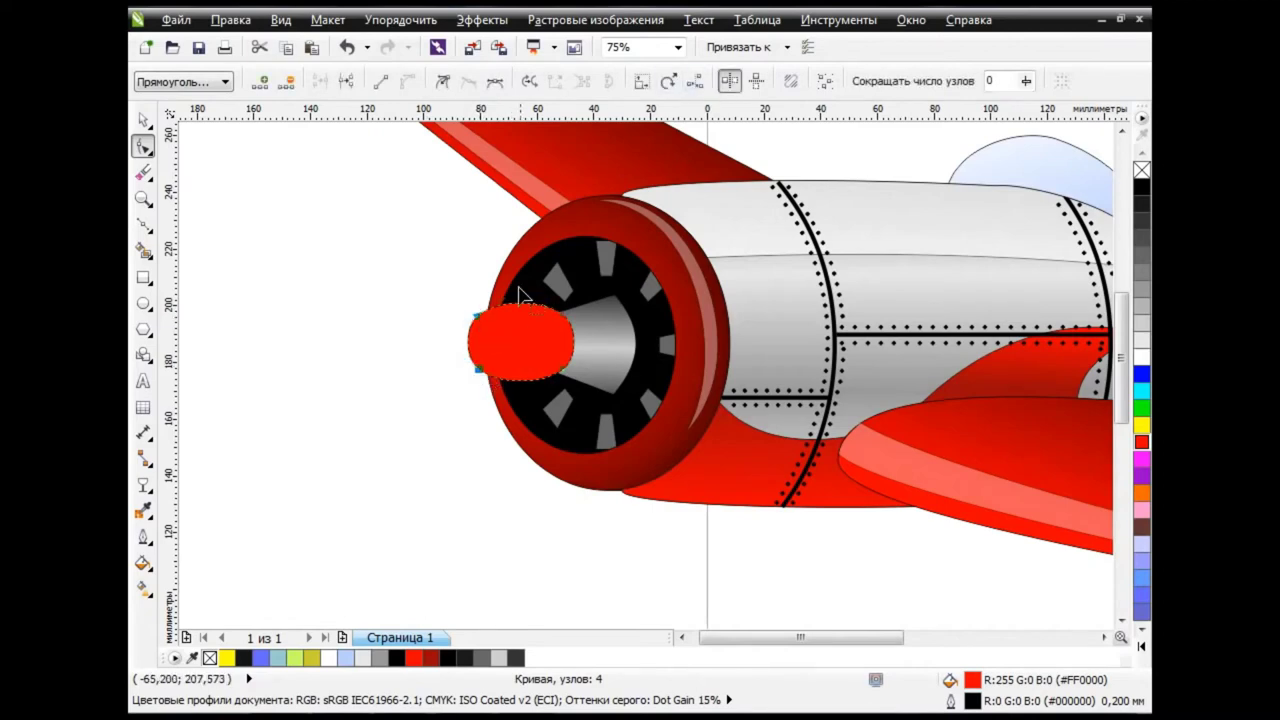
left_click_drag(480, 330, 480, 323)
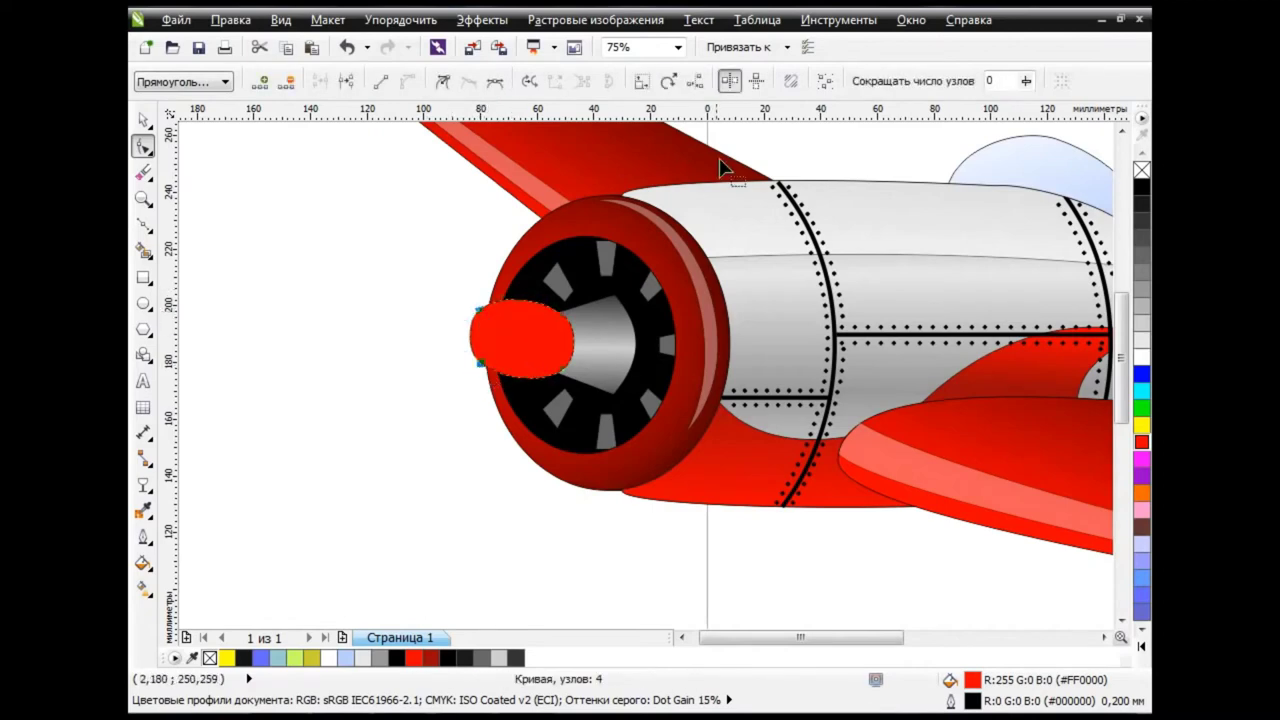
left_click(455, 291)
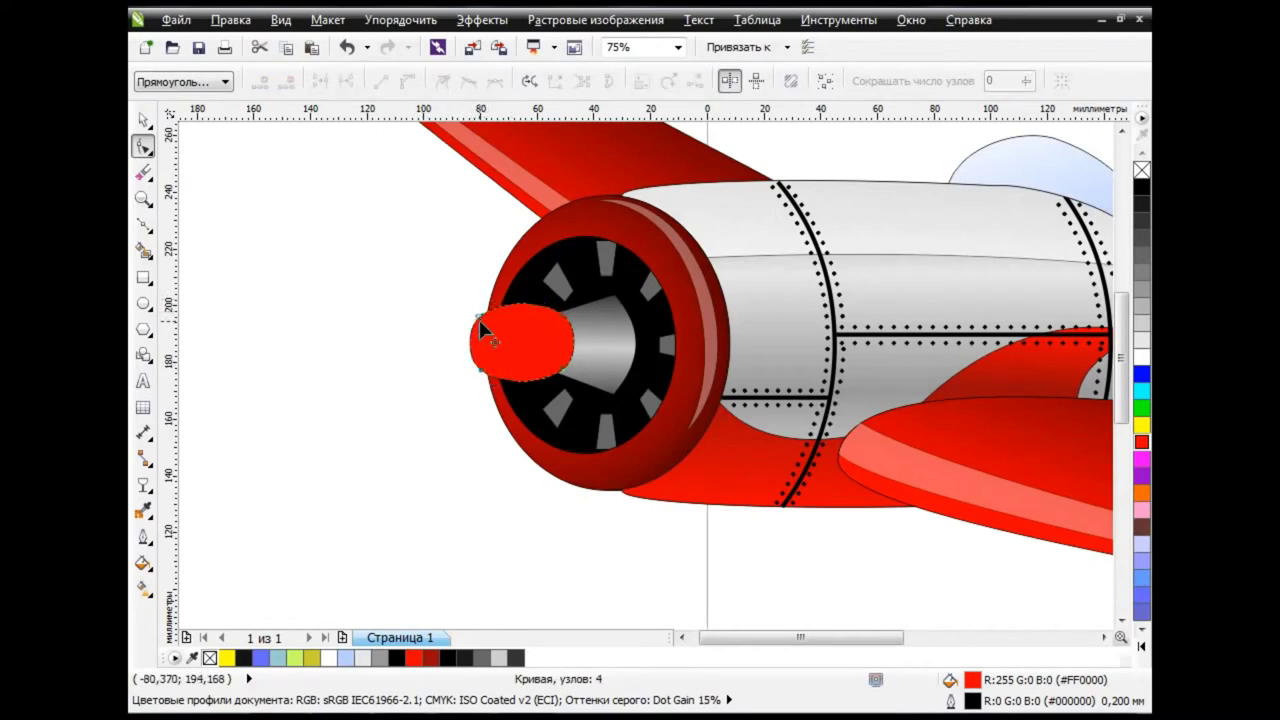
mouse_move(485, 349)
left_mouse_down()
mouse_move(451, 350)
mouse_move(487, 368)
left_mouse_up()
left_click(756, 81)
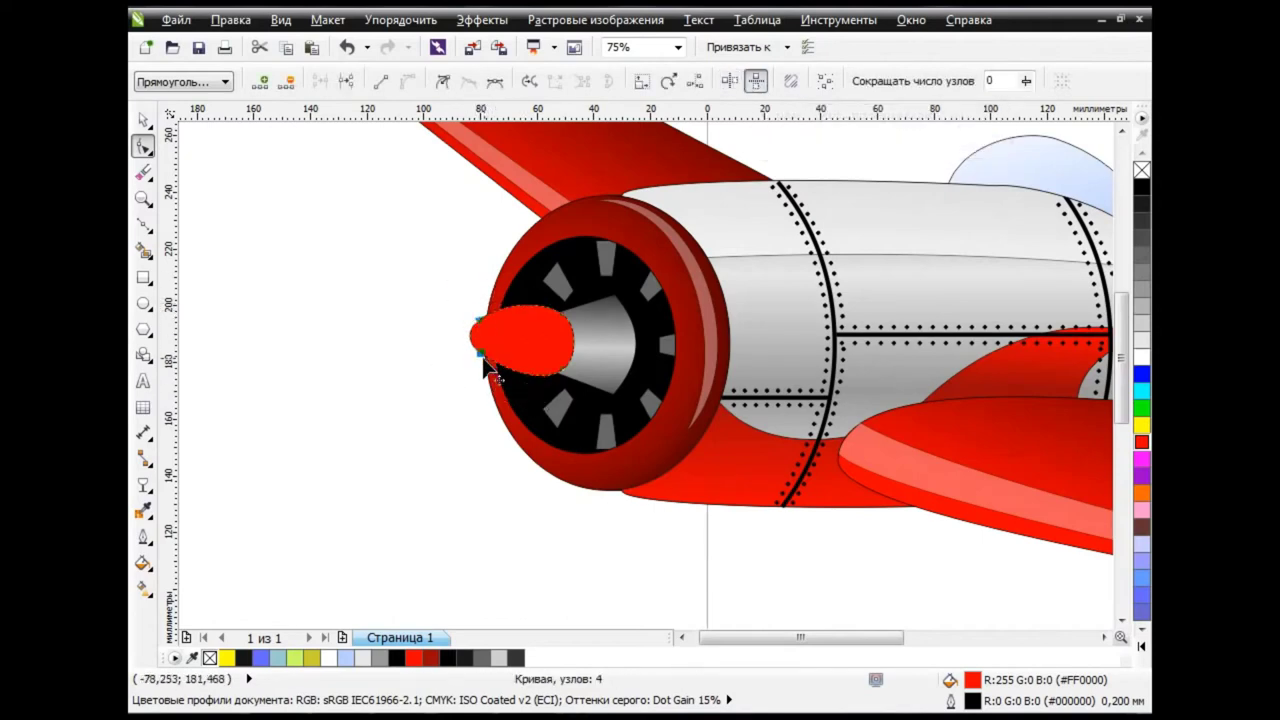
Reshape the red curve into a cone with a sharp left tip and bulging right side
mouse_move(429, 289)
left_mouse_down()
mouse_move(480, 360)
mouse_move(512, 378)
left_mouse_up()
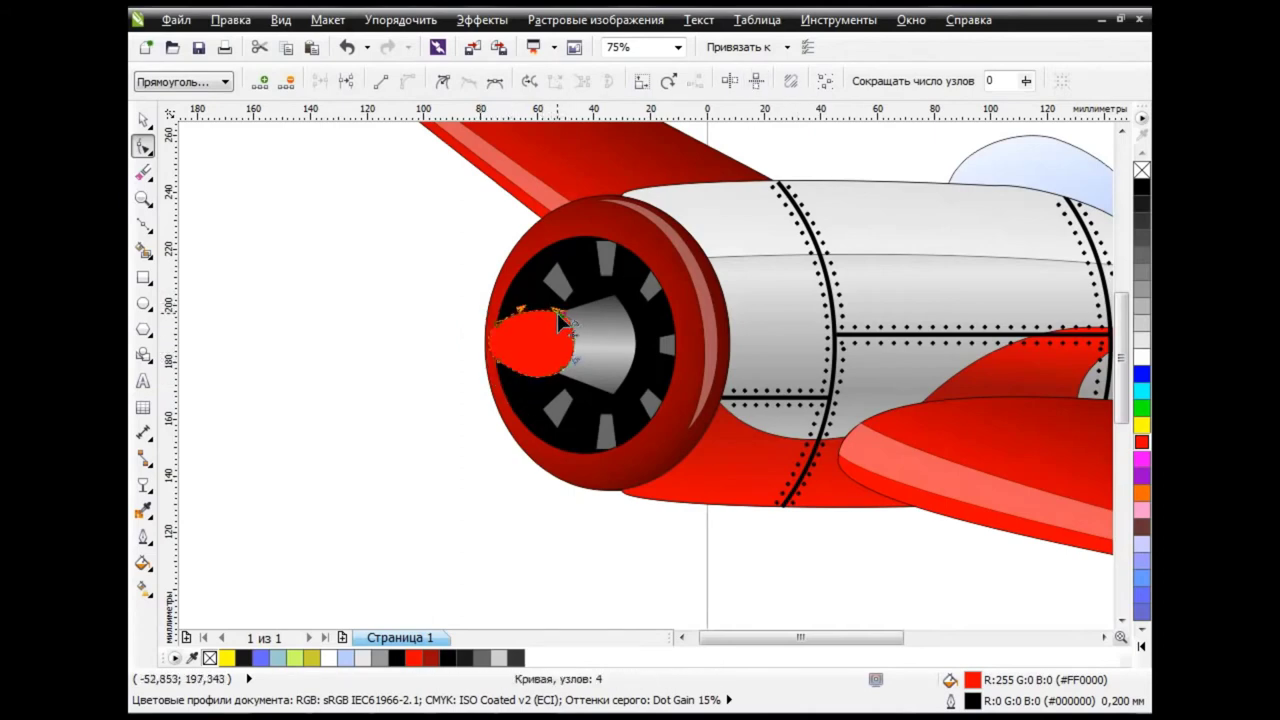
scroll(527, 347, "up", 2)
left_click_drag(598, 388, 580, 412)
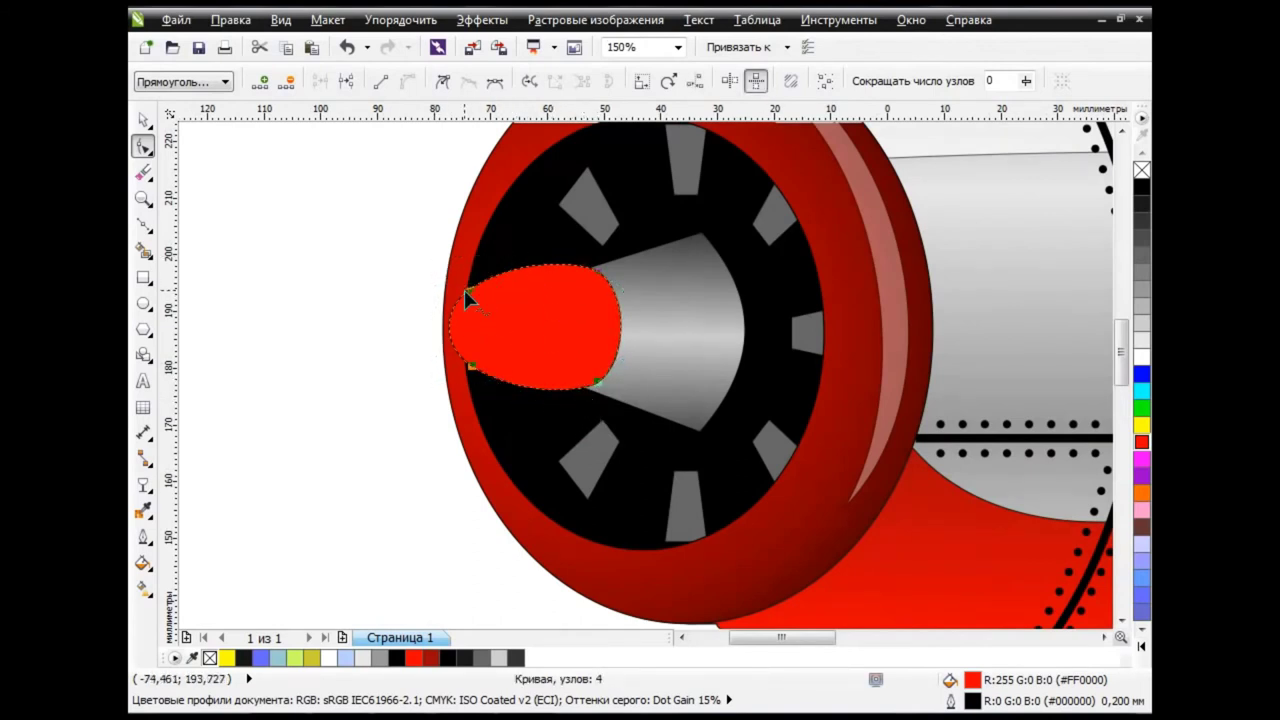
left_click_drag(465, 291, 506, 331)
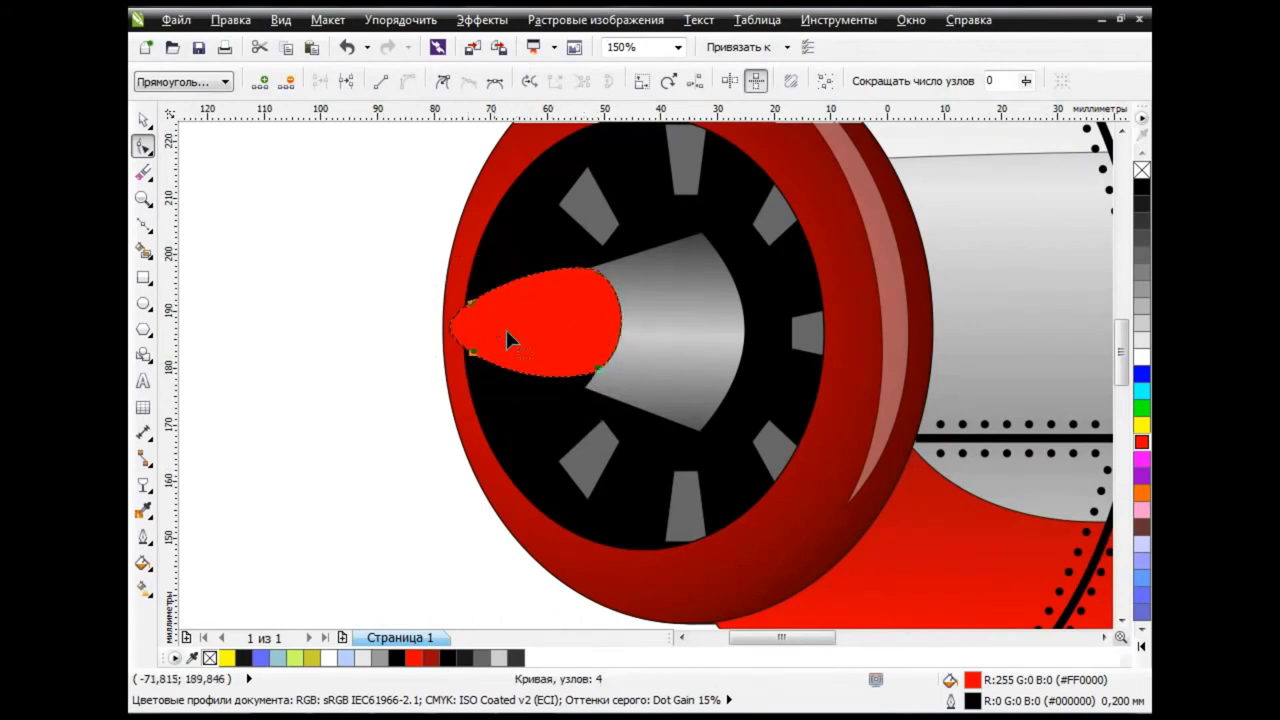
left_click_drag(609, 383, 612, 342)
key("space")
key("Escape")
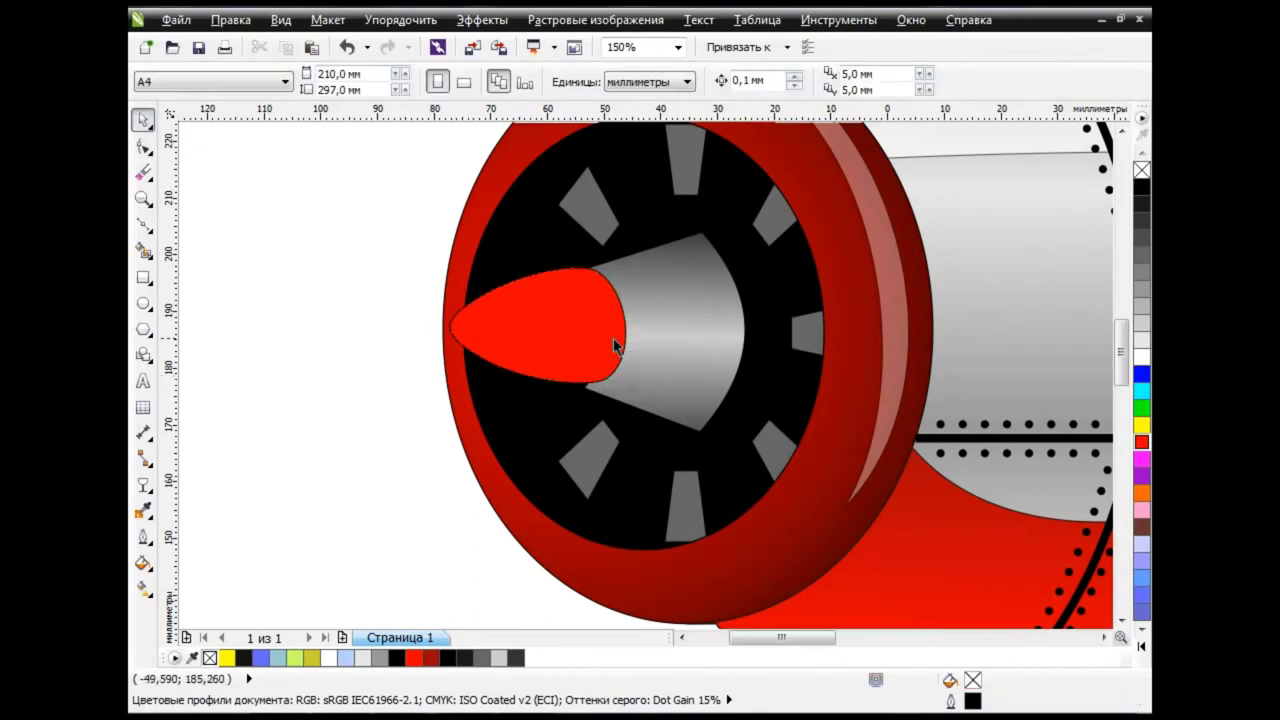
Refine the nose cone's bottom-right node and sharpen its left tip, then zoom back out
left_click(615, 345)
key("F10")
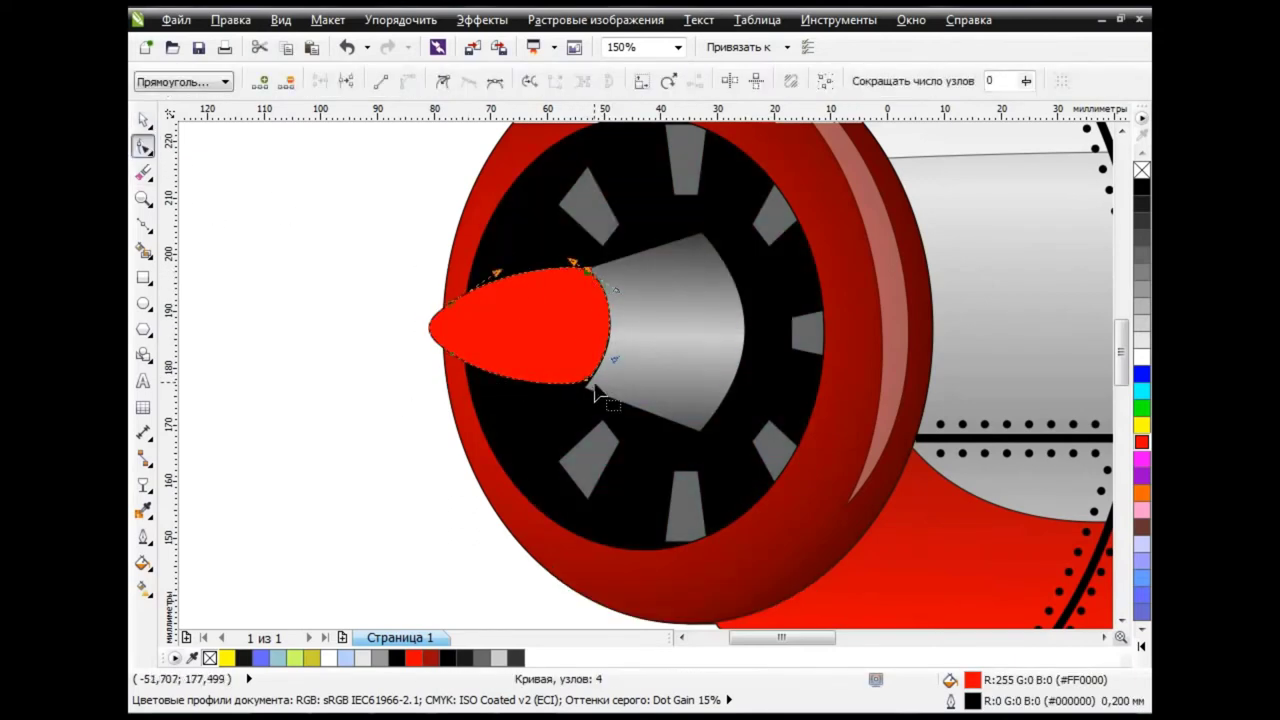
left_click_drag(593, 386, 588, 397)
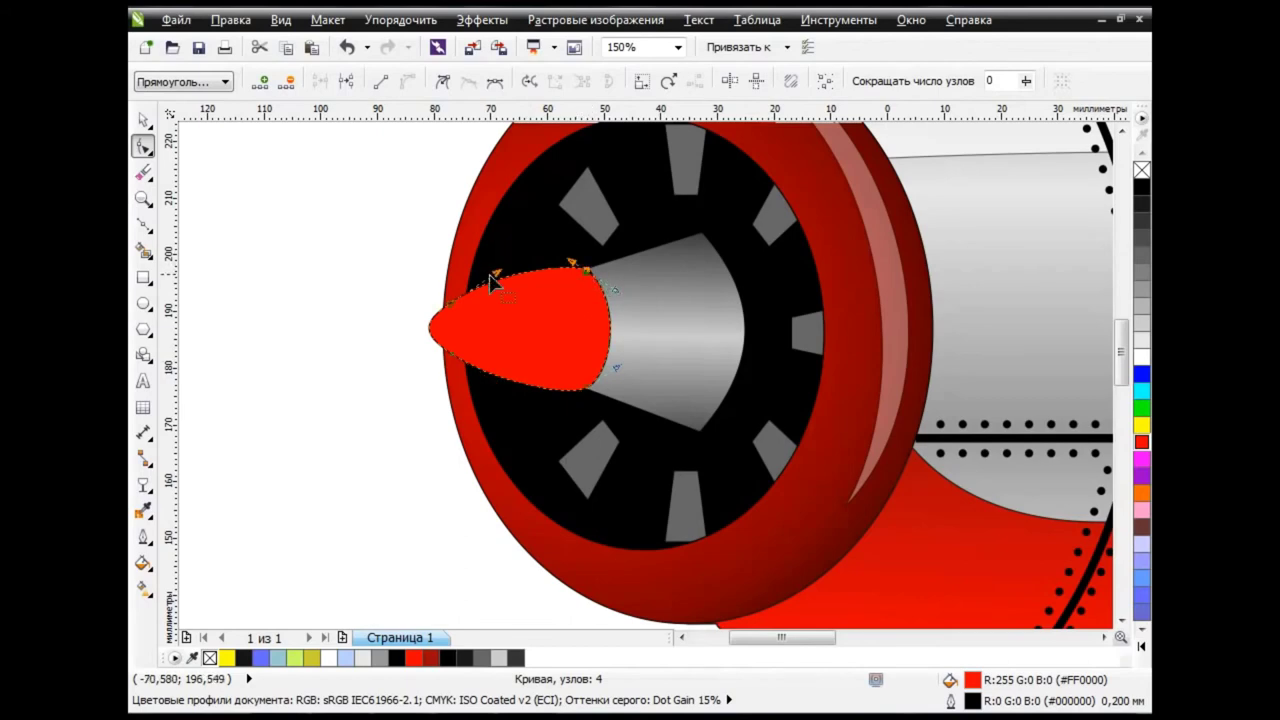
left_click_drag(491, 277, 494, 277)
left_click_drag(461, 368, 463, 368)
key("space")
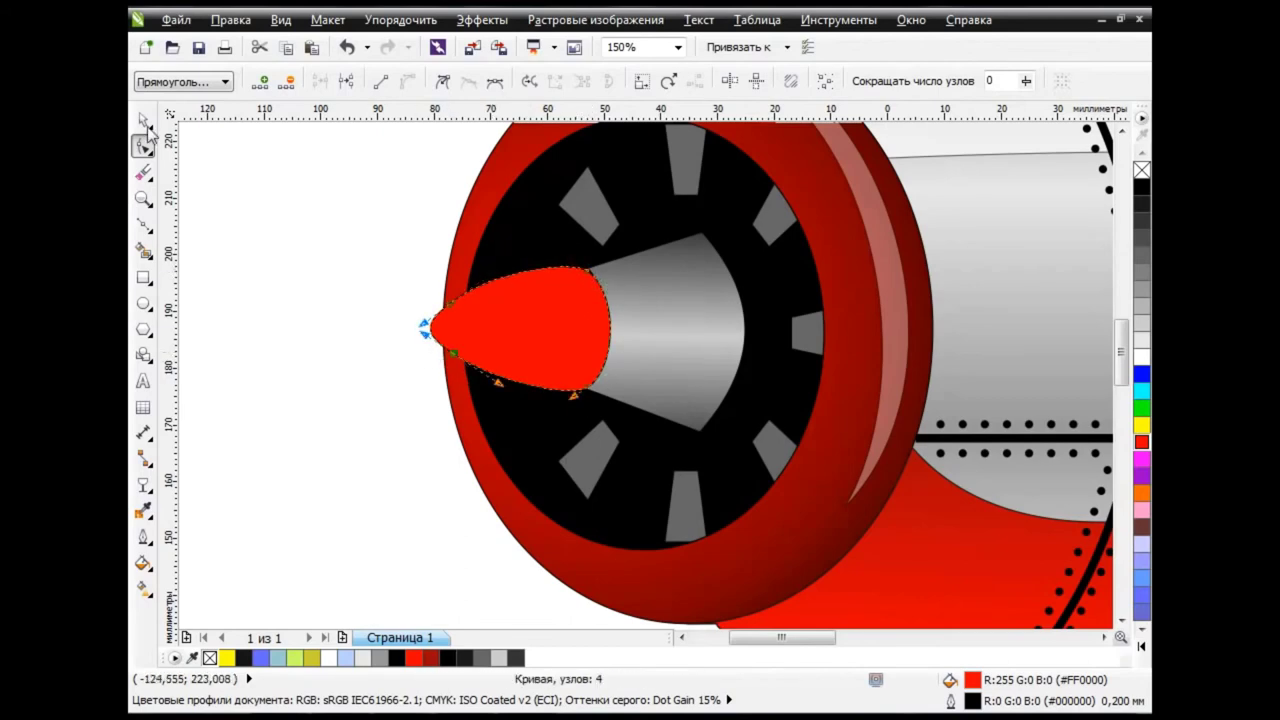
key("F3")
Fill the nose with a custom red-black-red fountain fill, black stop at 65%
left_click(145, 567)
left_click(257, 457)
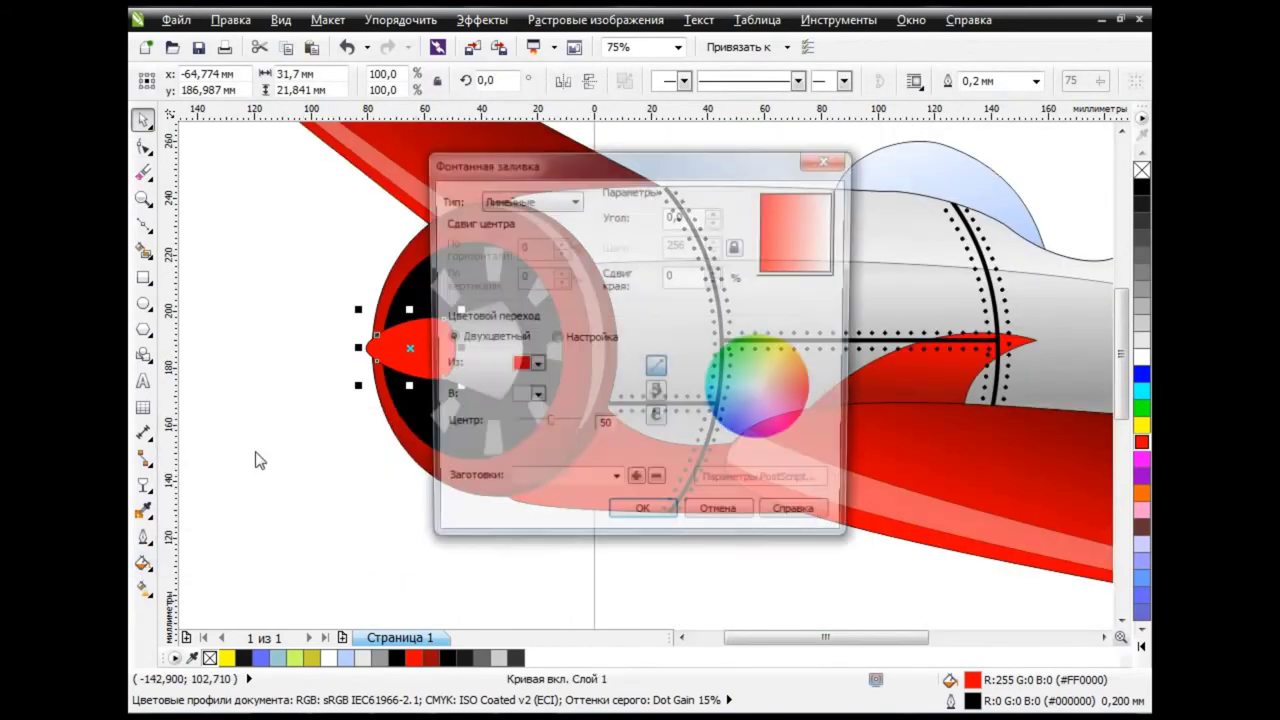
left_click(555, 339)
left_click(714, 370)
double_click(595, 397)
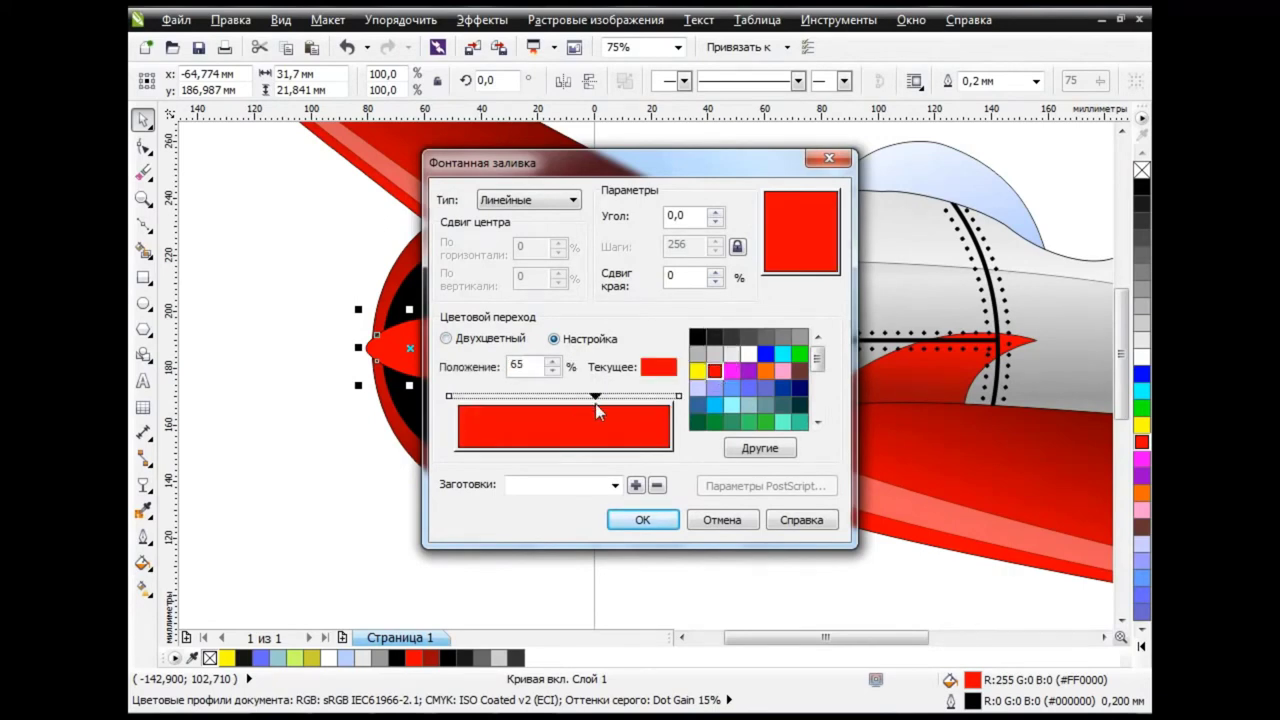
left_click(697, 337)
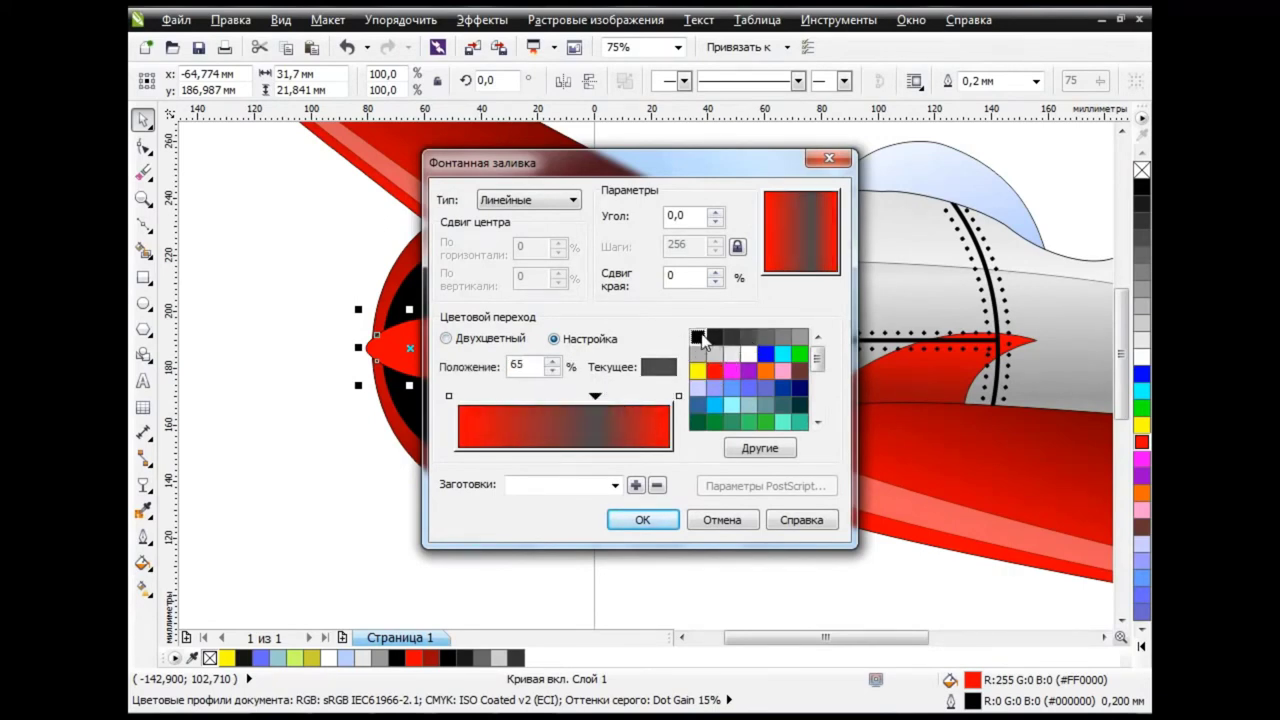
left_click(697, 336)
left_click(643, 520)
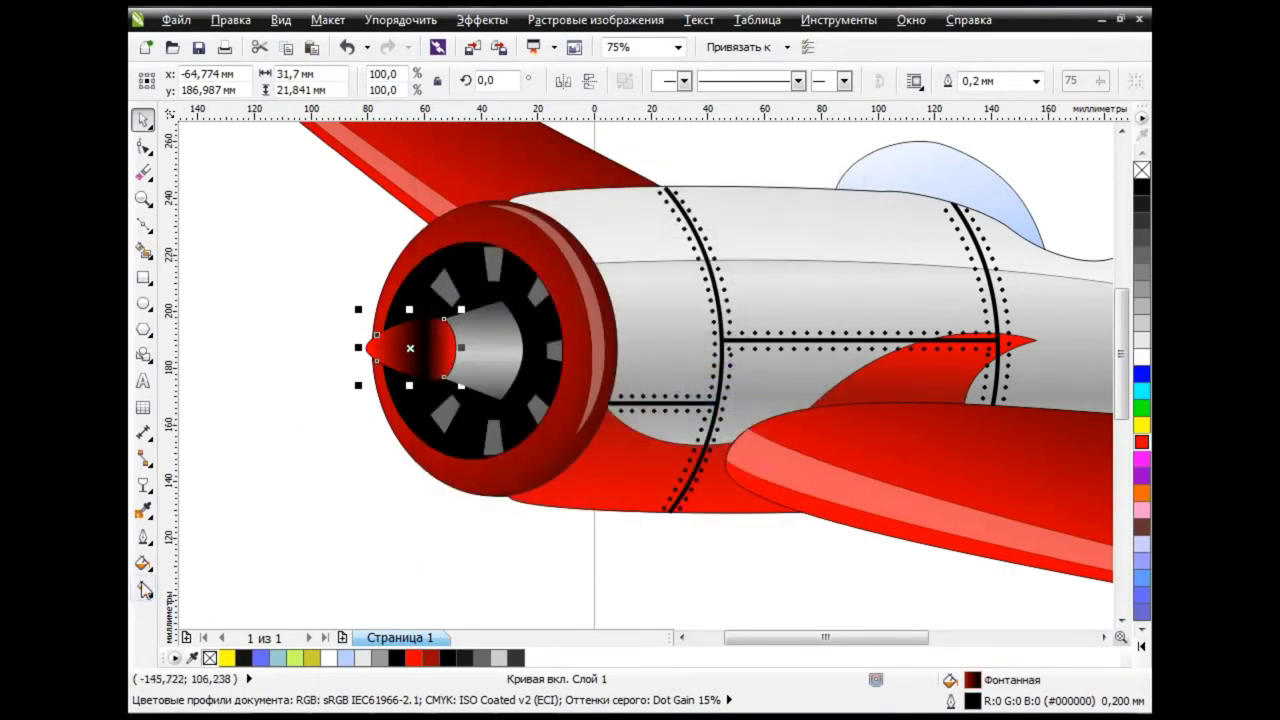
Make the nose gradient run vertically from the cone's top down past its bottom
key("g")
left_click_drag(457, 346, 425, 402)
left_click_drag(417, 307, 424, 321)
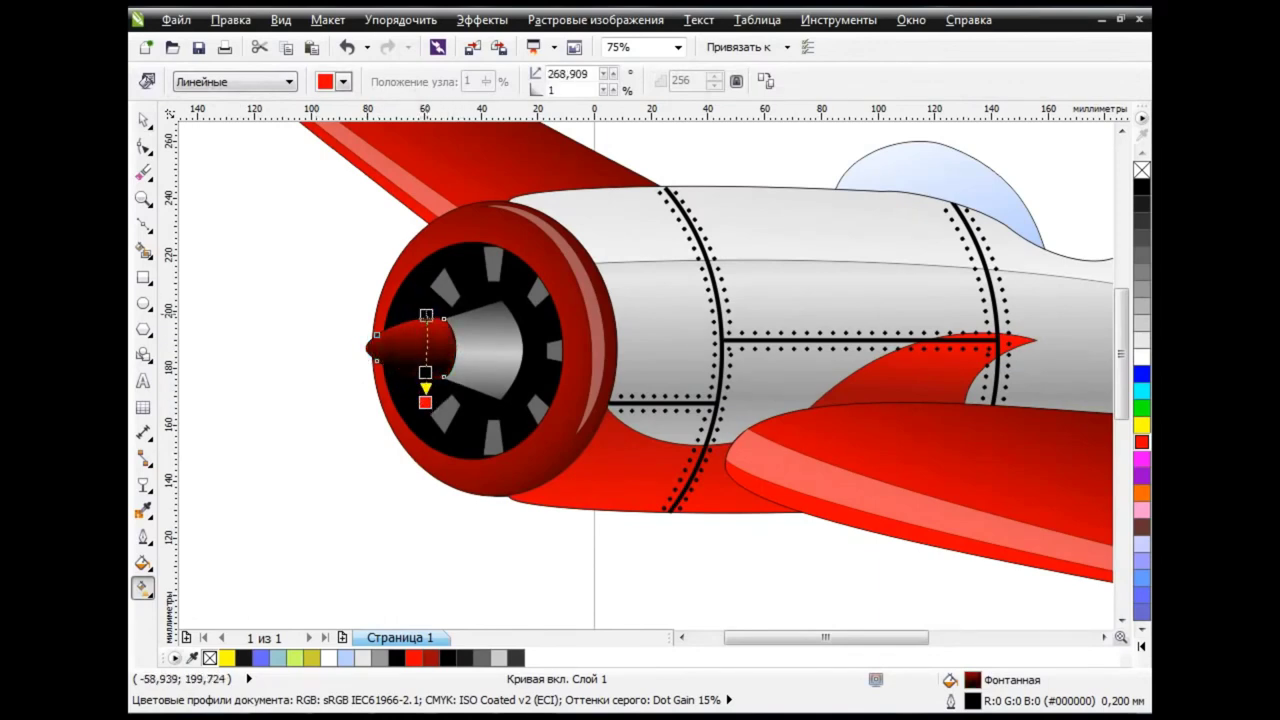
left_click_drag(425, 402, 428, 458)
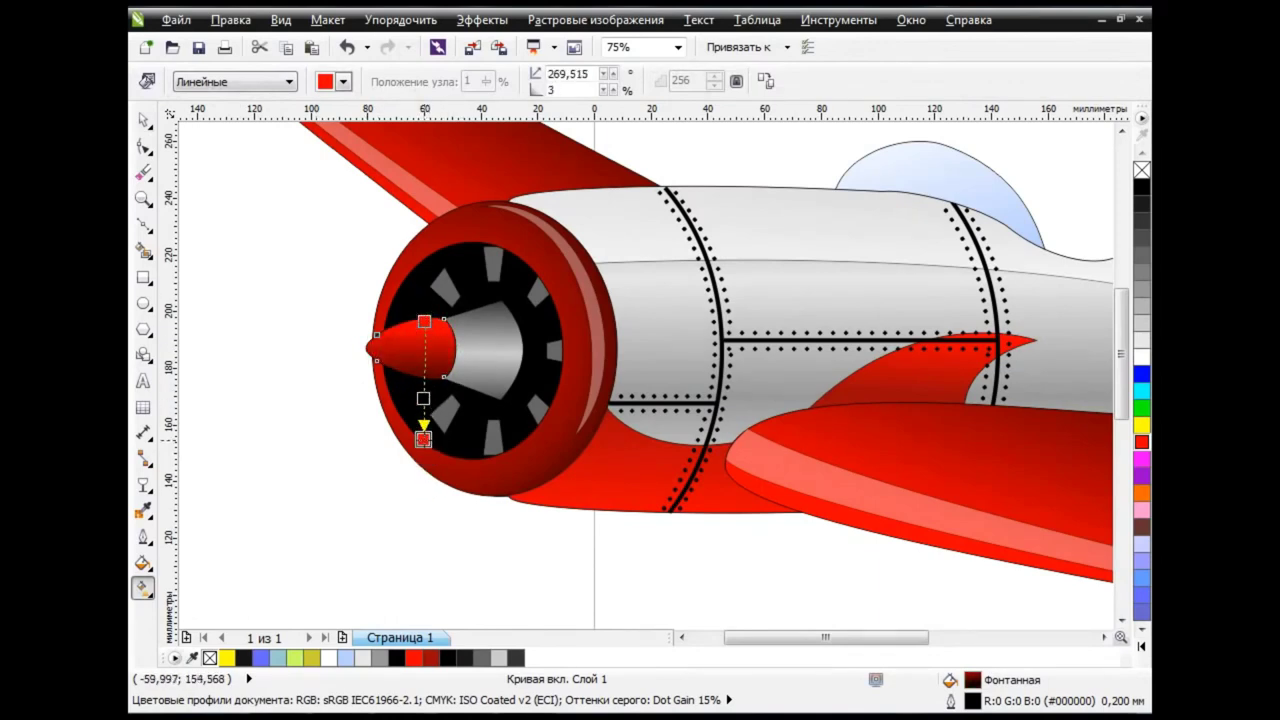
key("space")
key("Escape")
scroll(610, 557, "left", 3)
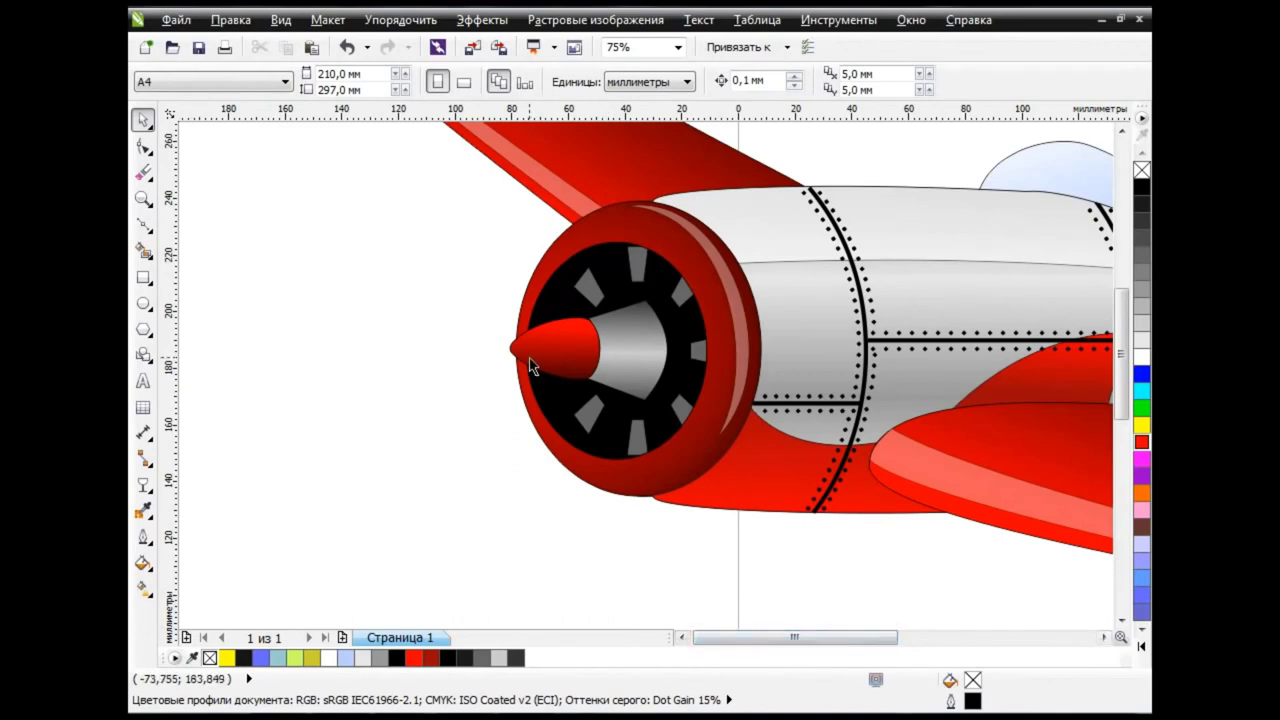
Draw a curved highlight along the nose cone's top edge and fill it white
left_click(143, 225)
left_click(510, 346)
left_click_drag(600, 345, 626, 358)
key("space")
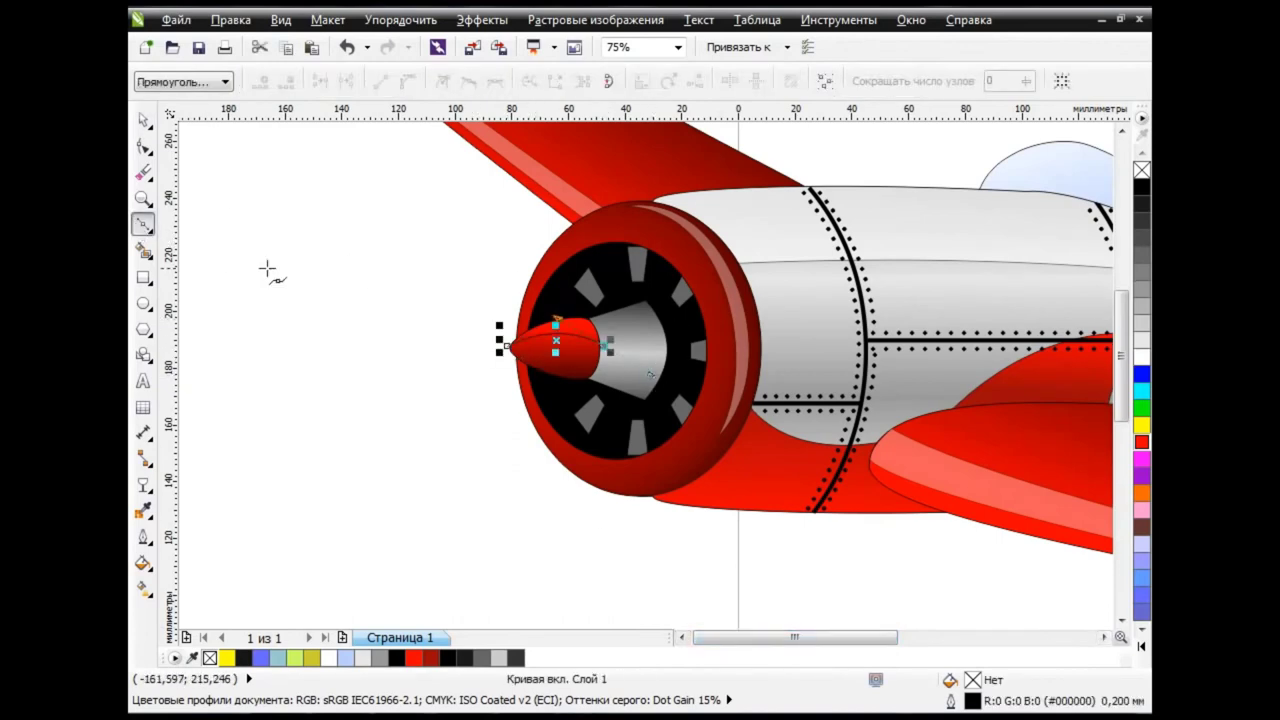
left_click(143, 250)
left_click(396, 81)
left_click(445, 121)
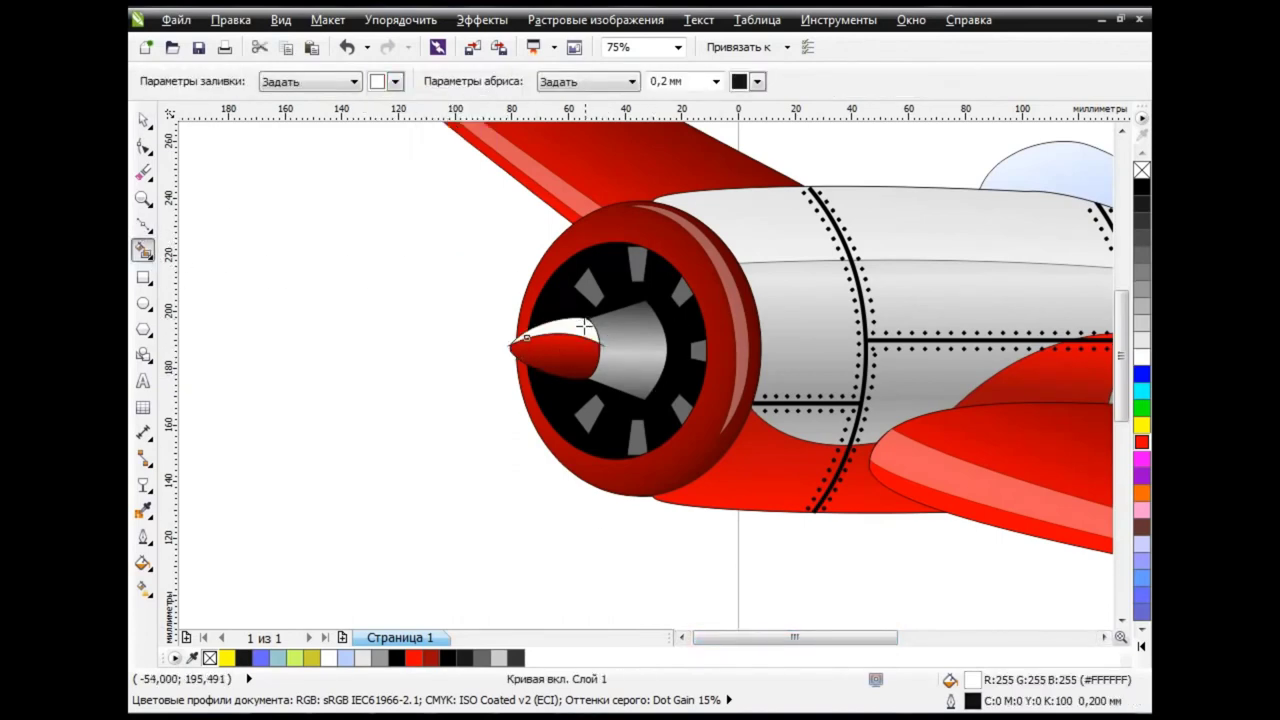
key("space")
Give the white highlight Uniform transparency so it appears semi-transparent
left_click(143, 484)
left_click(230, 615)
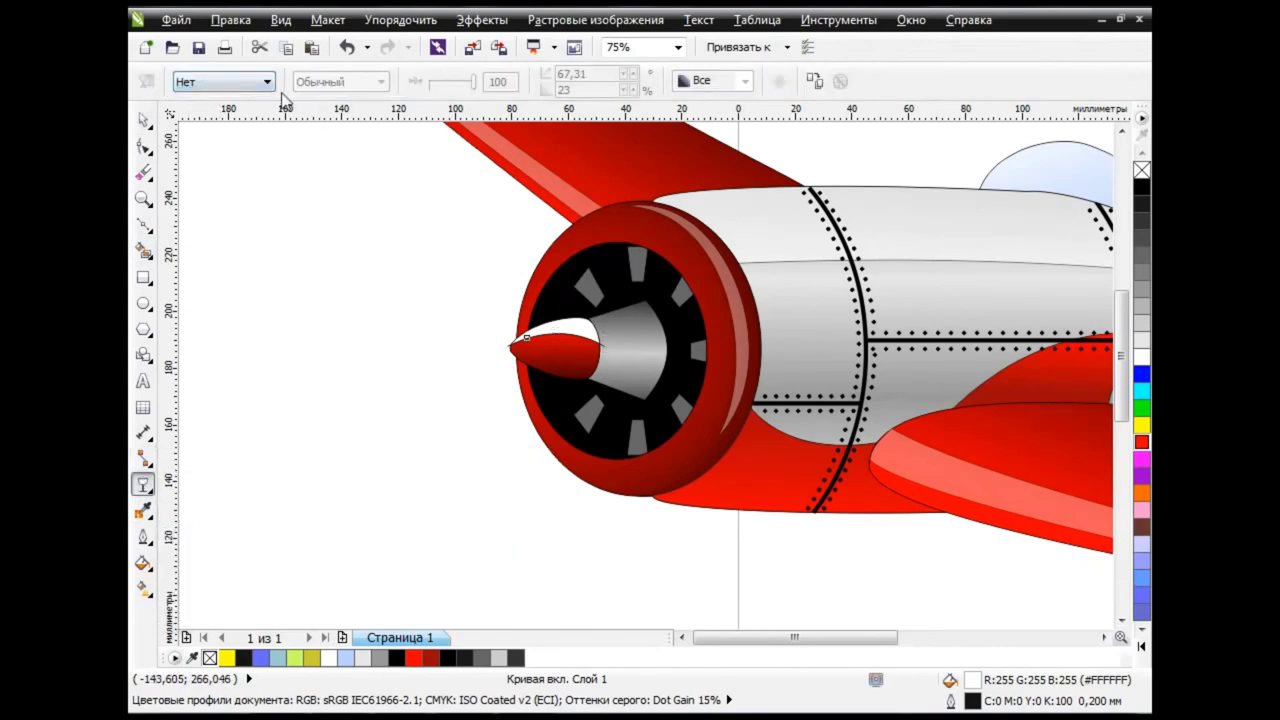
left_click(225, 81)
left_click(215, 110)
key("space")
key("Escape")
left_click(602, 355)
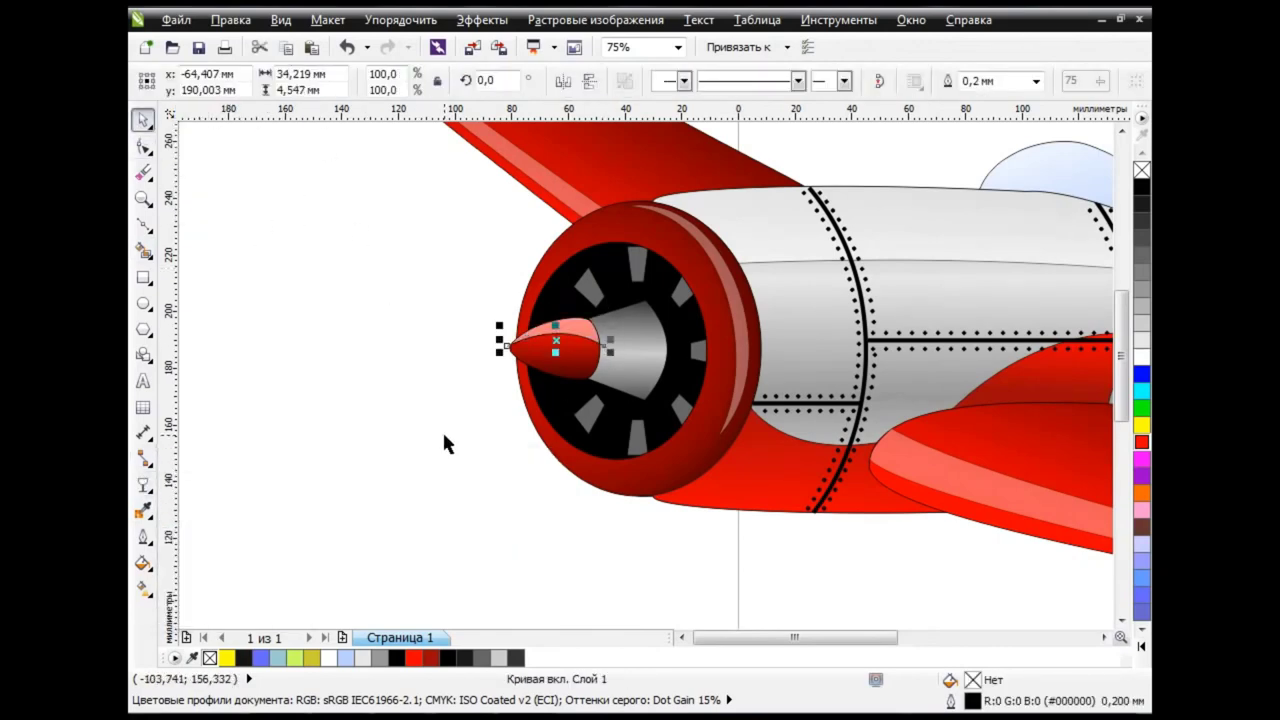
left_click(442, 430)
scroll(540, 425, "down", 2)
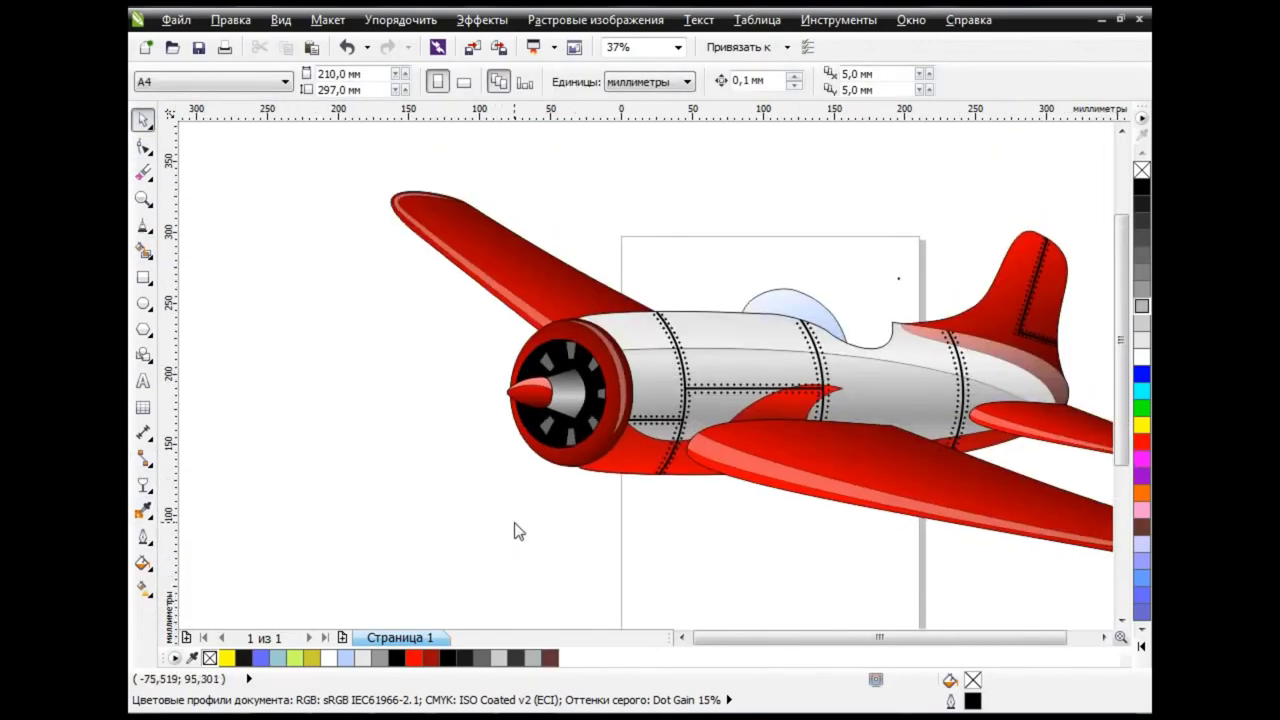
Draw a propeller-disc ellipse near the nose and make a slightly narrower copy
left_click(148, 304)
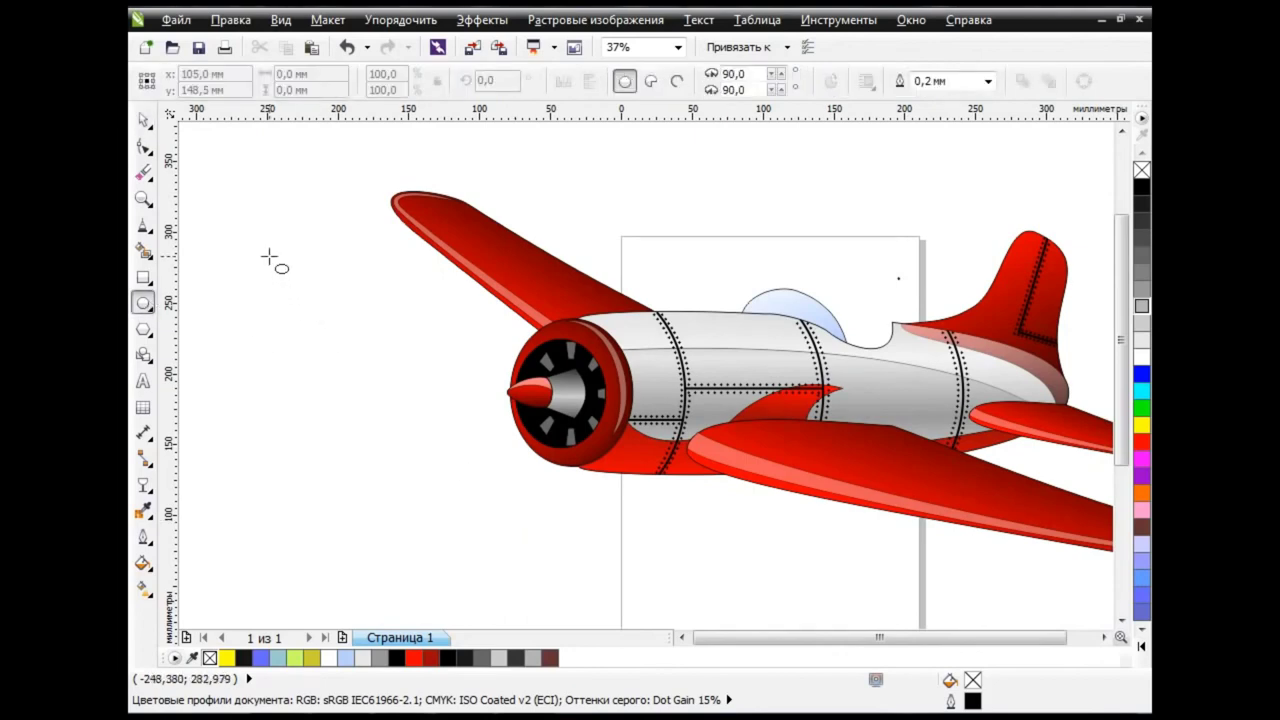
left_click_drag(268, 257, 531, 520)
mouse_move(400, 389)
left_mouse_down()
mouse_move(551, 391)
mouse_move(367, 391)
left_mouse_up()
left_click_drag(498, 391, 476, 391)
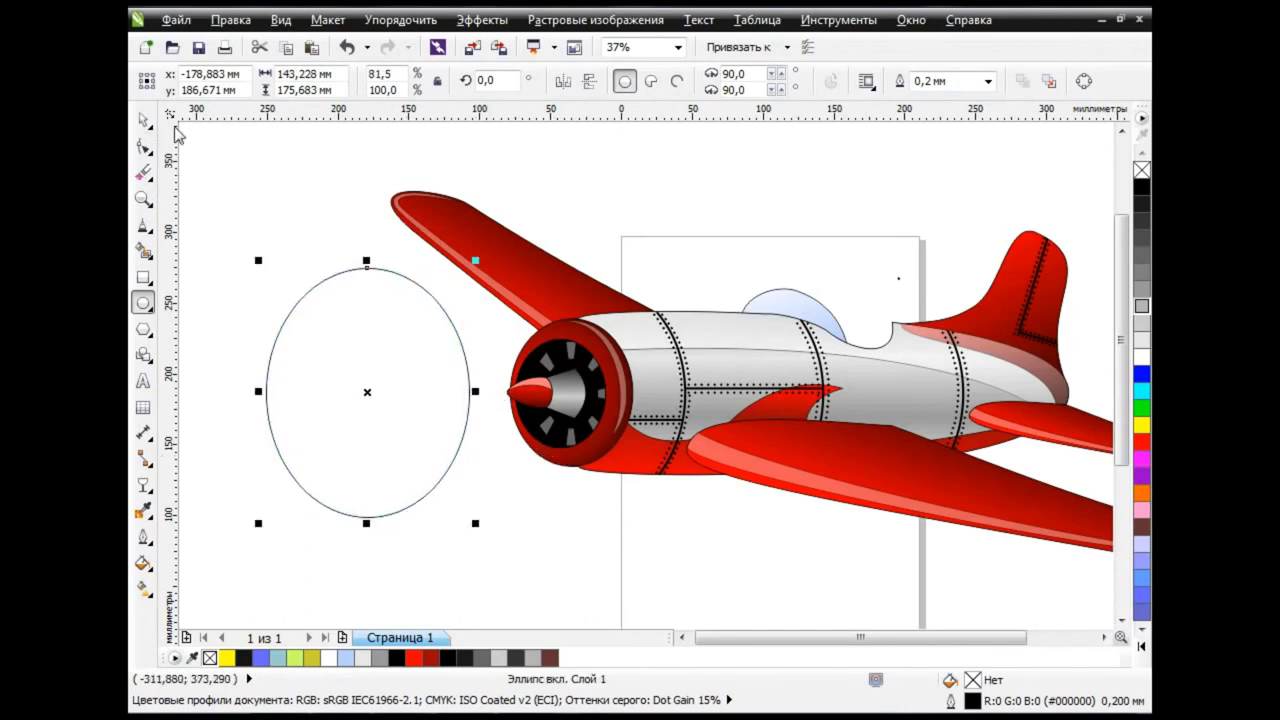
left_click(143, 119)
left_click_drag(475, 391, 469, 391)
Fill the left and right crescents between the two ellipses dark brown
key("g")
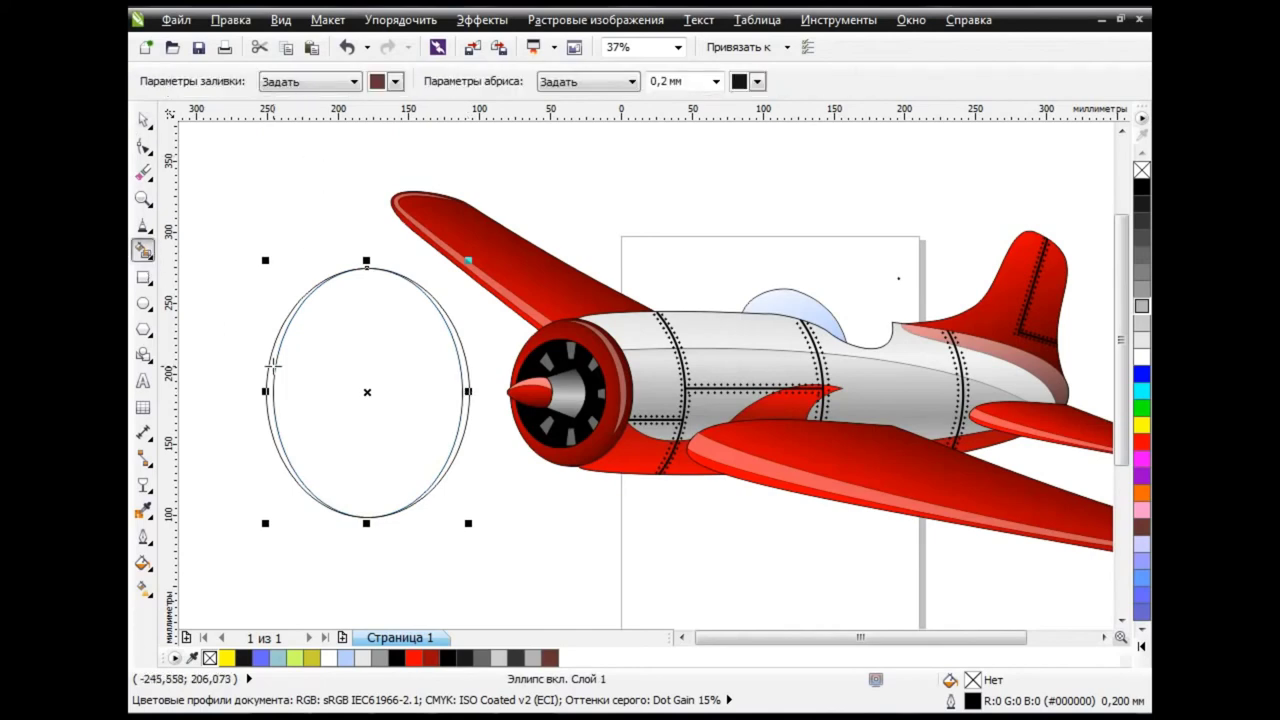
left_click(272, 367)
left_click(466, 385)
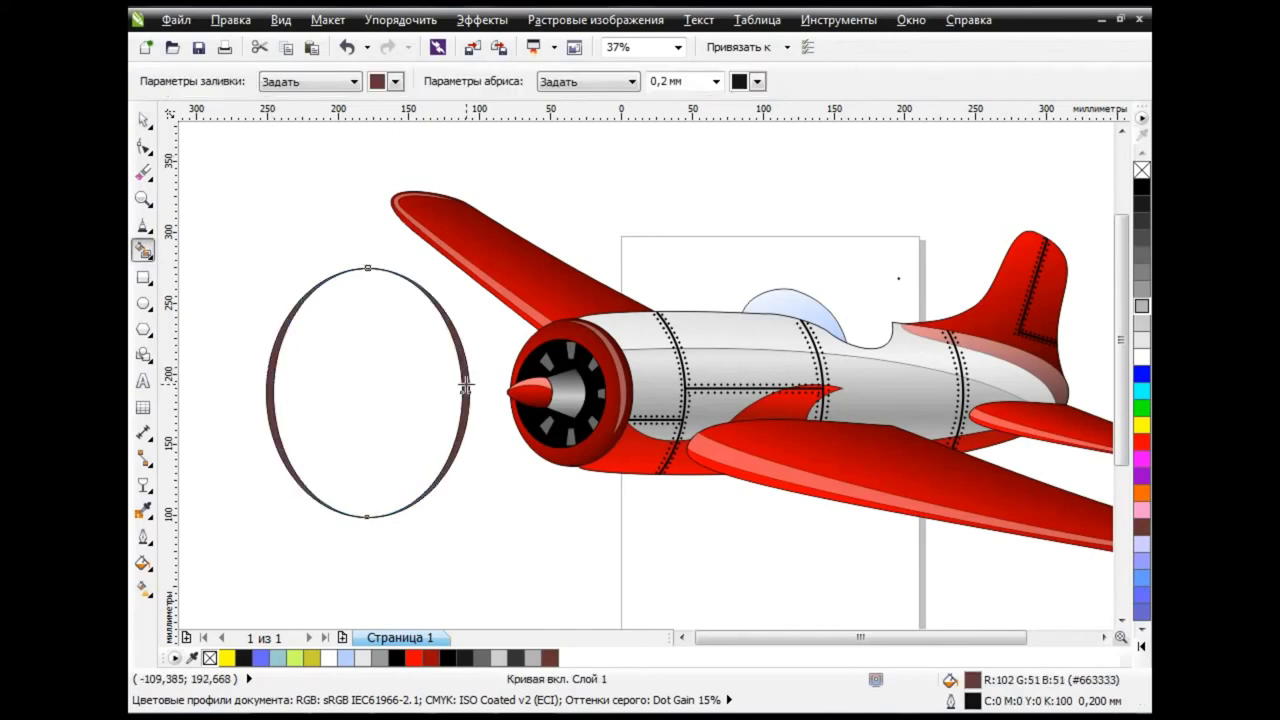
key("space")
Move both brown crescents aside as a ring and delete the leftover thin ellipse
left_click(398, 304)
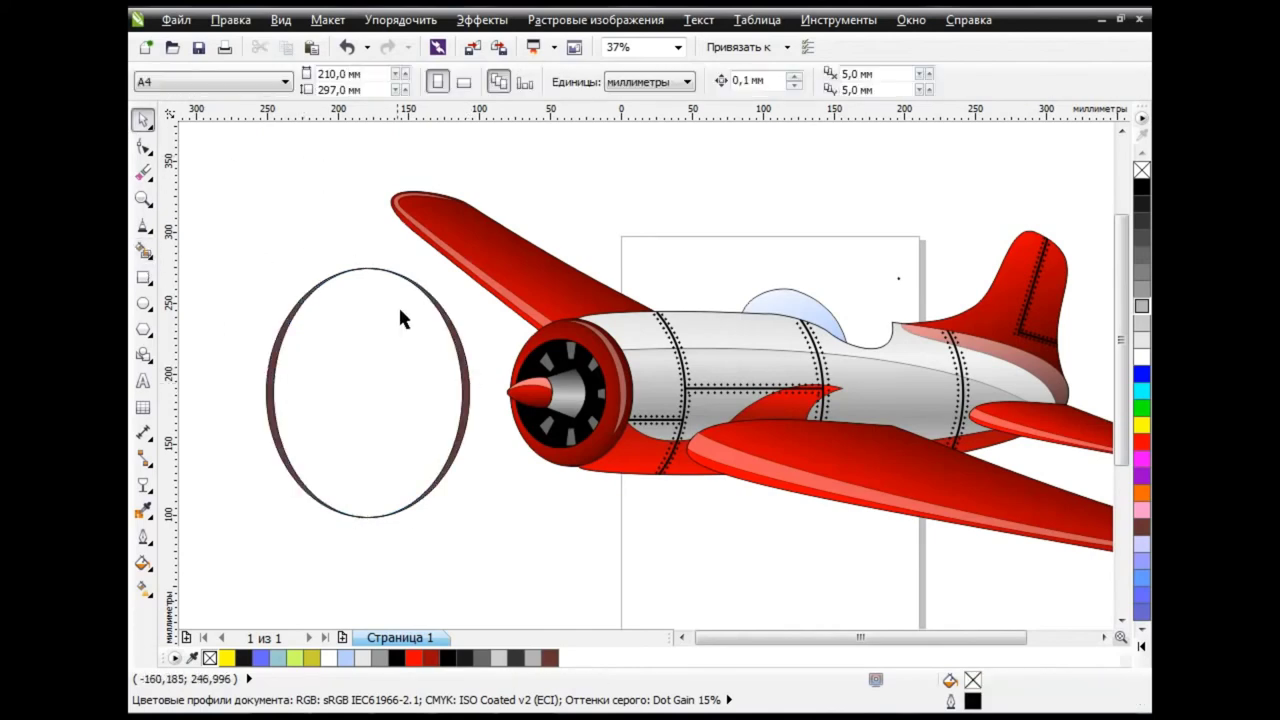
left_click(467, 392)
left_click(288, 347, "shift")
left_click_drag(366, 394, 339, 326)
left_click(428, 464)
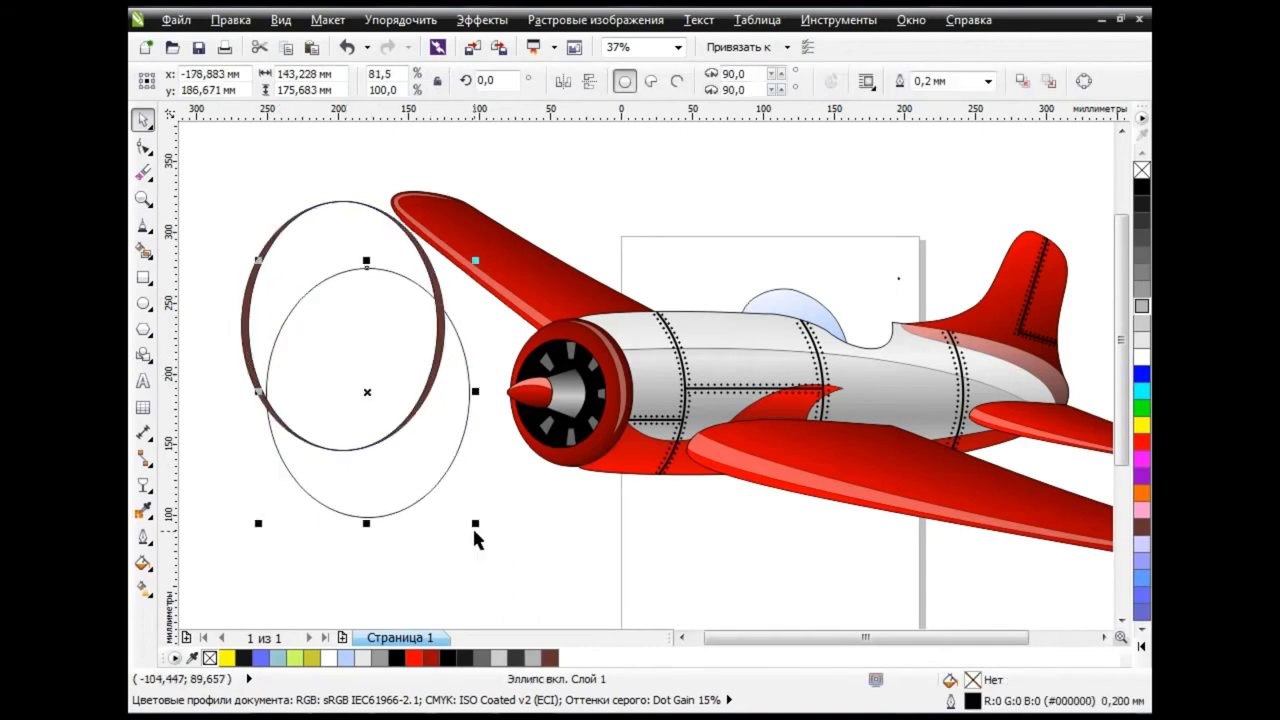
key("Delete")
left_click_drag(234, 218, 462, 520)
left_click(682, 637)
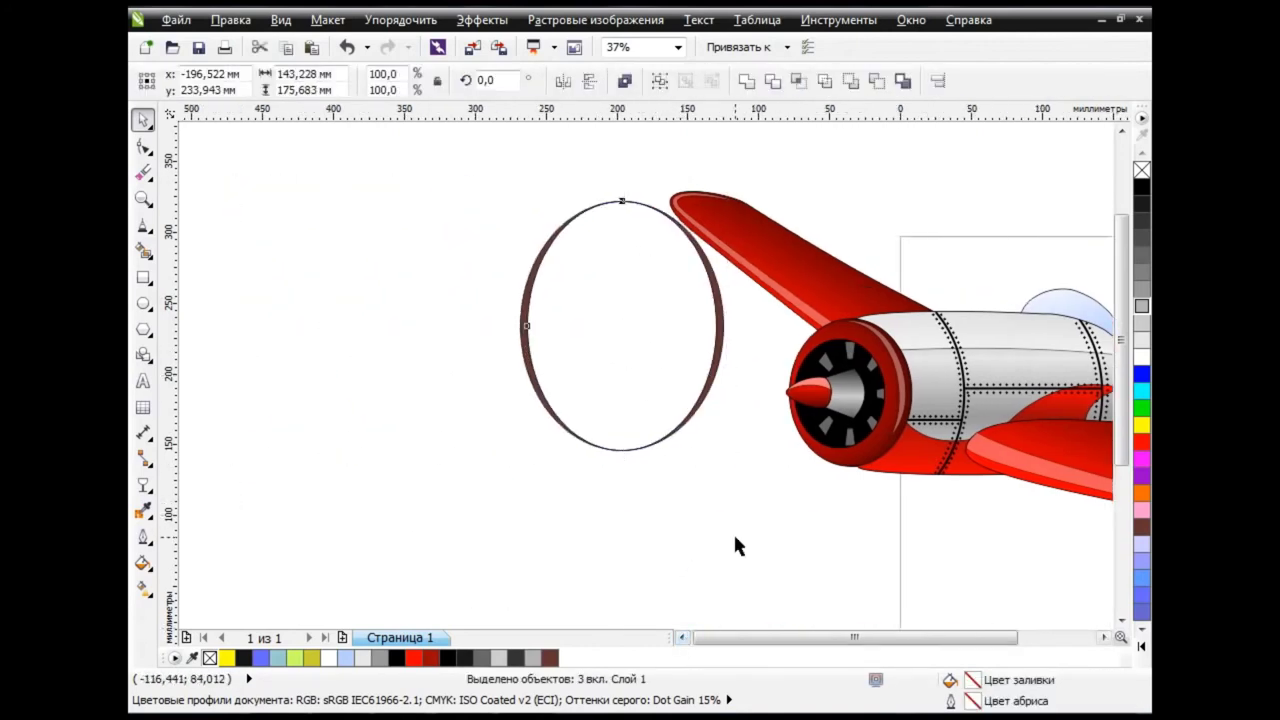
left_click(733, 540)
Draw a crossing bow-tie polyline across the elliptical ring for the blades
left_click(143, 225)
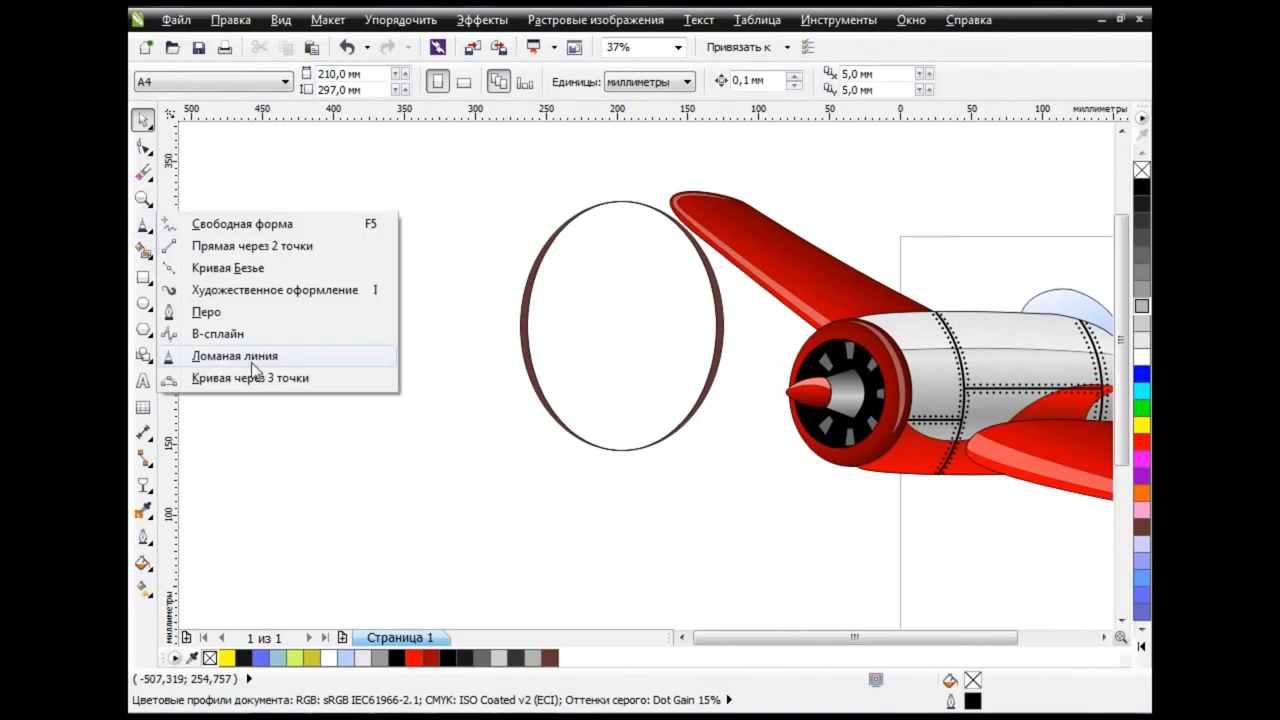
left_click(200, 370)
left_click(719, 328)
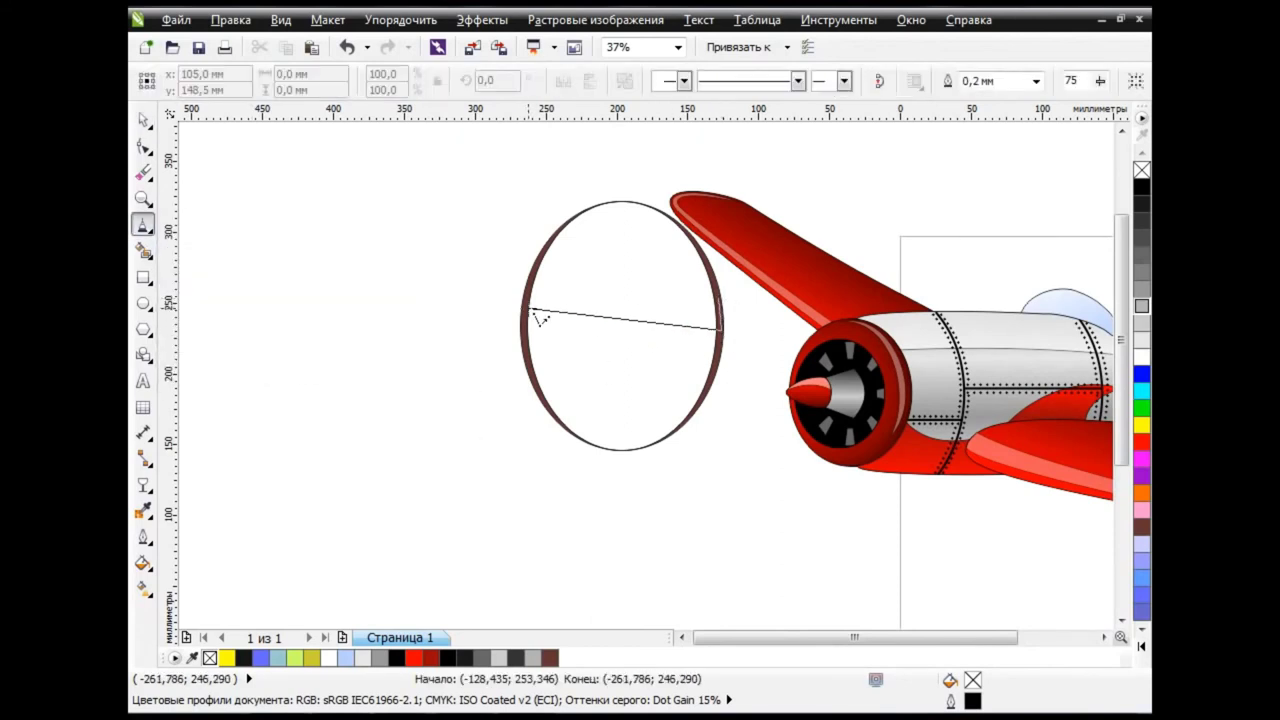
left_click(527, 311)
left_click(527, 348)
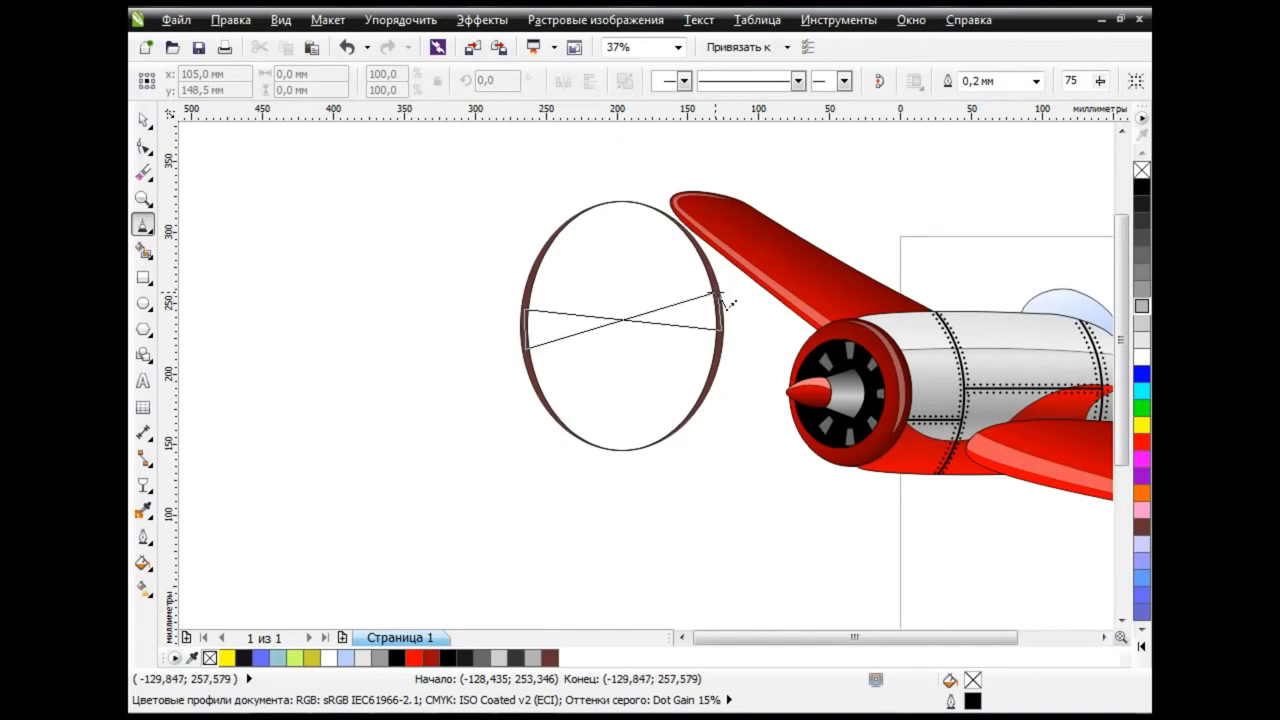
double_click(716, 296)
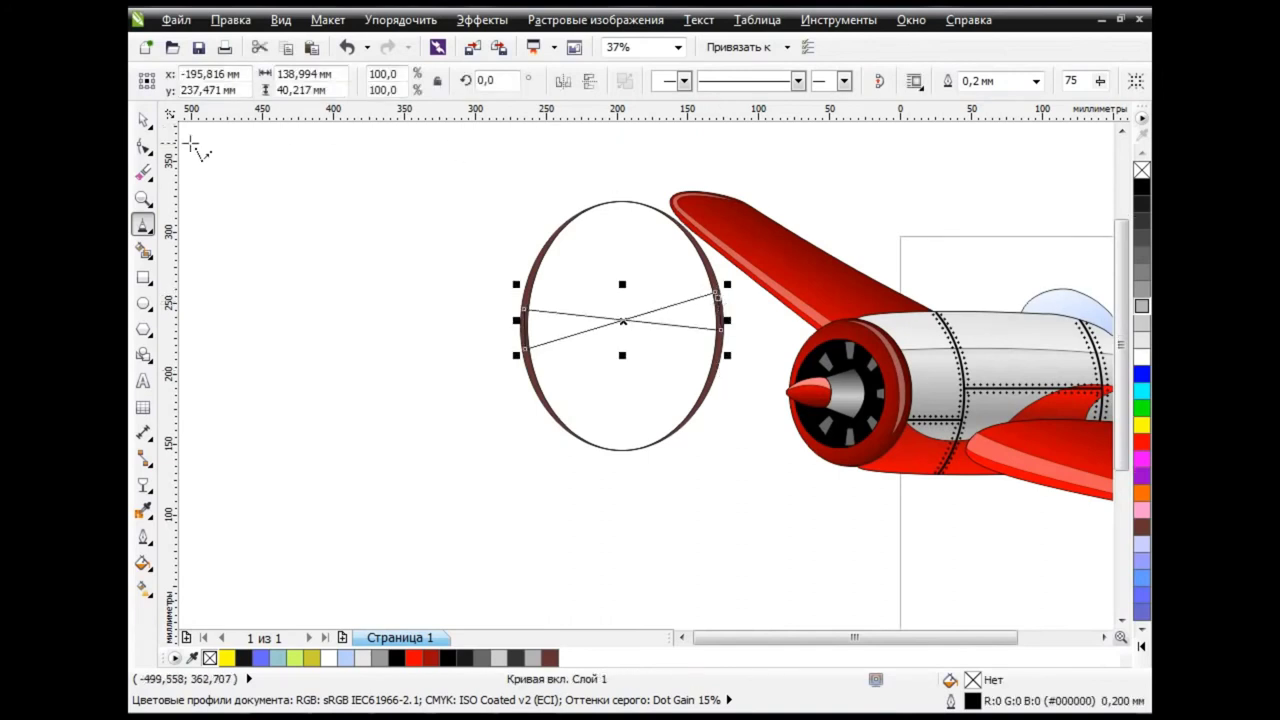
Fill the bow-tie blades light grey and select the ring and blades together
key("space")
left_click(712, 395, "shift")
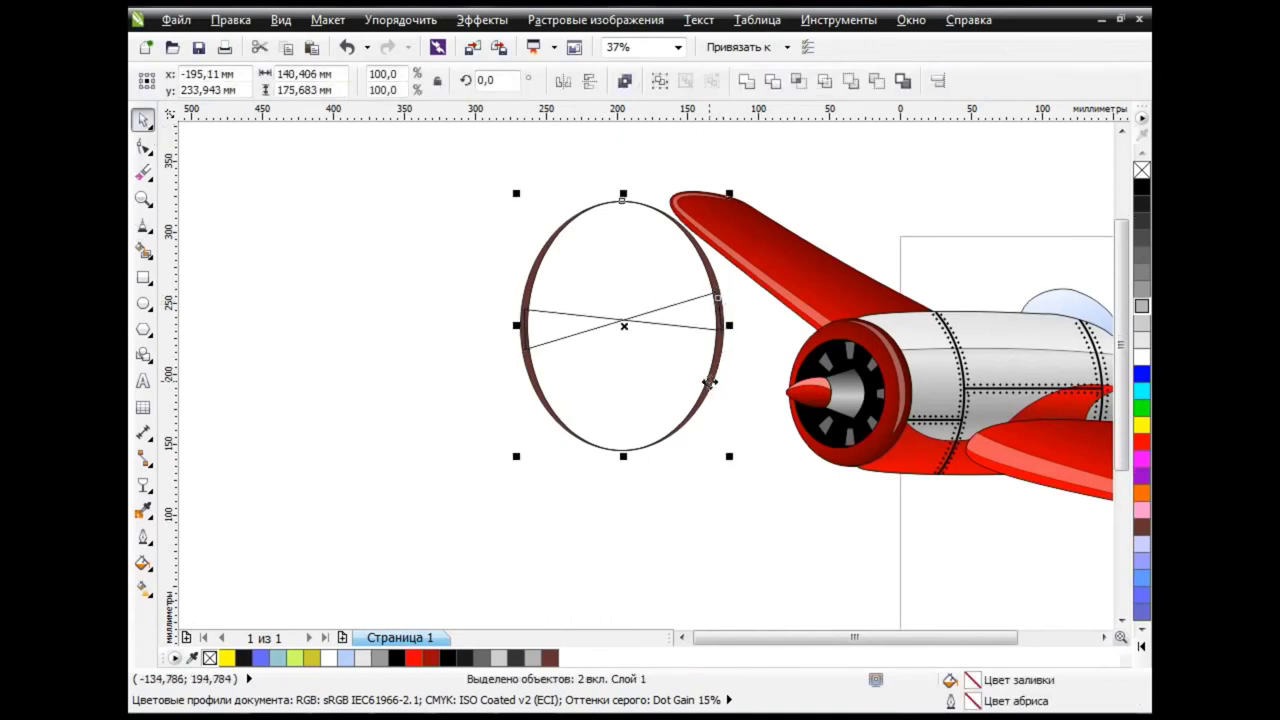
left_click(1142, 315)
left_click(716, 514)
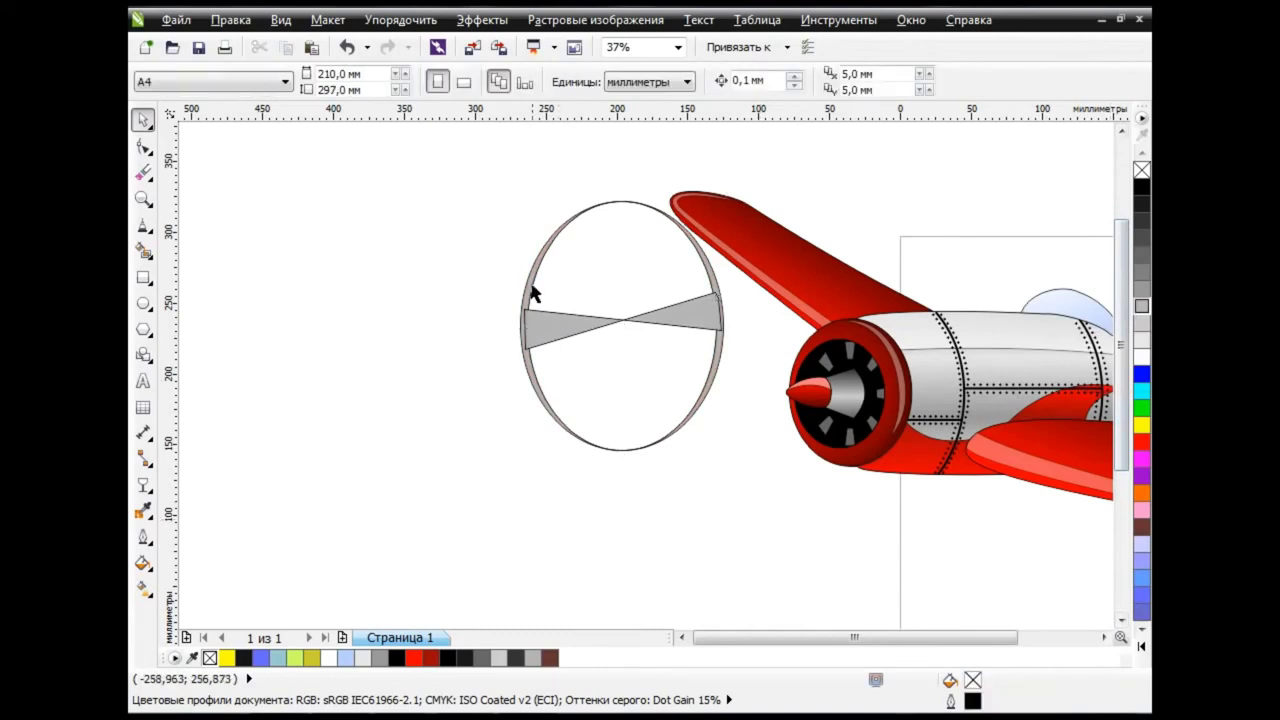
left_click(553, 326)
left_click(730, 484)
left_click(723, 329)
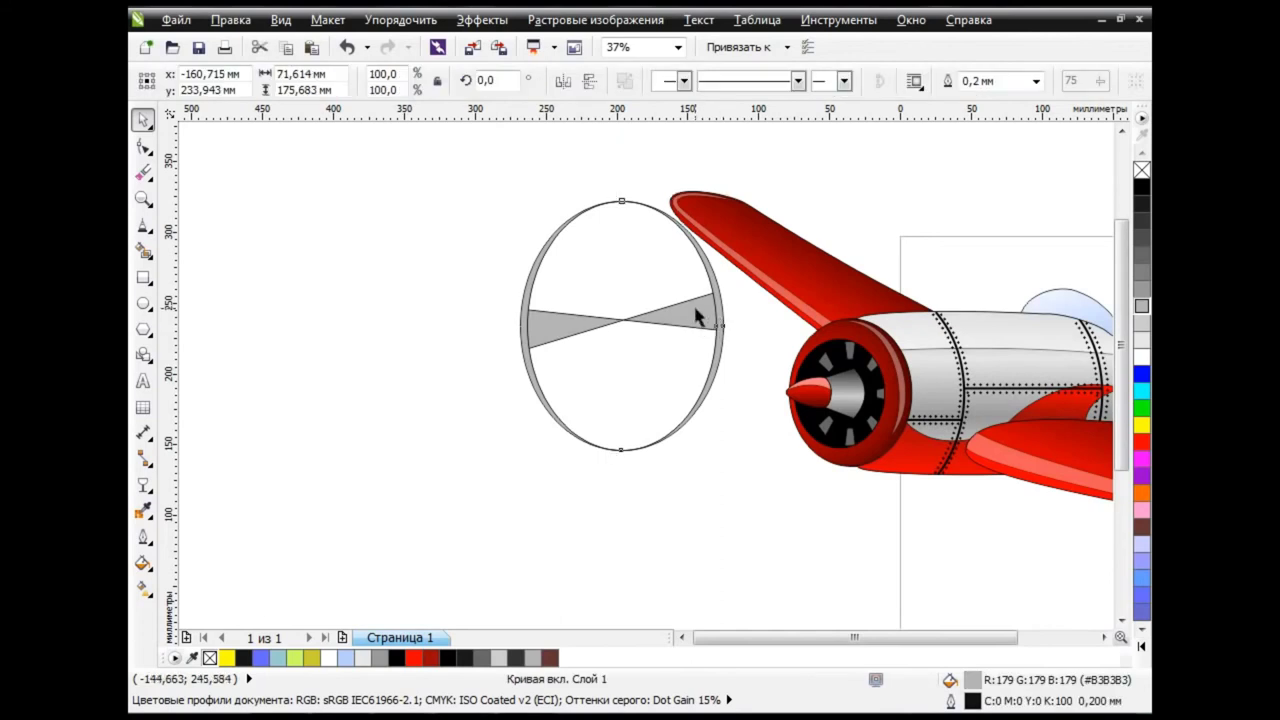
Apply Uniform transparency to the elliptical ring and to the bow-tie blades
left_click(143, 485)
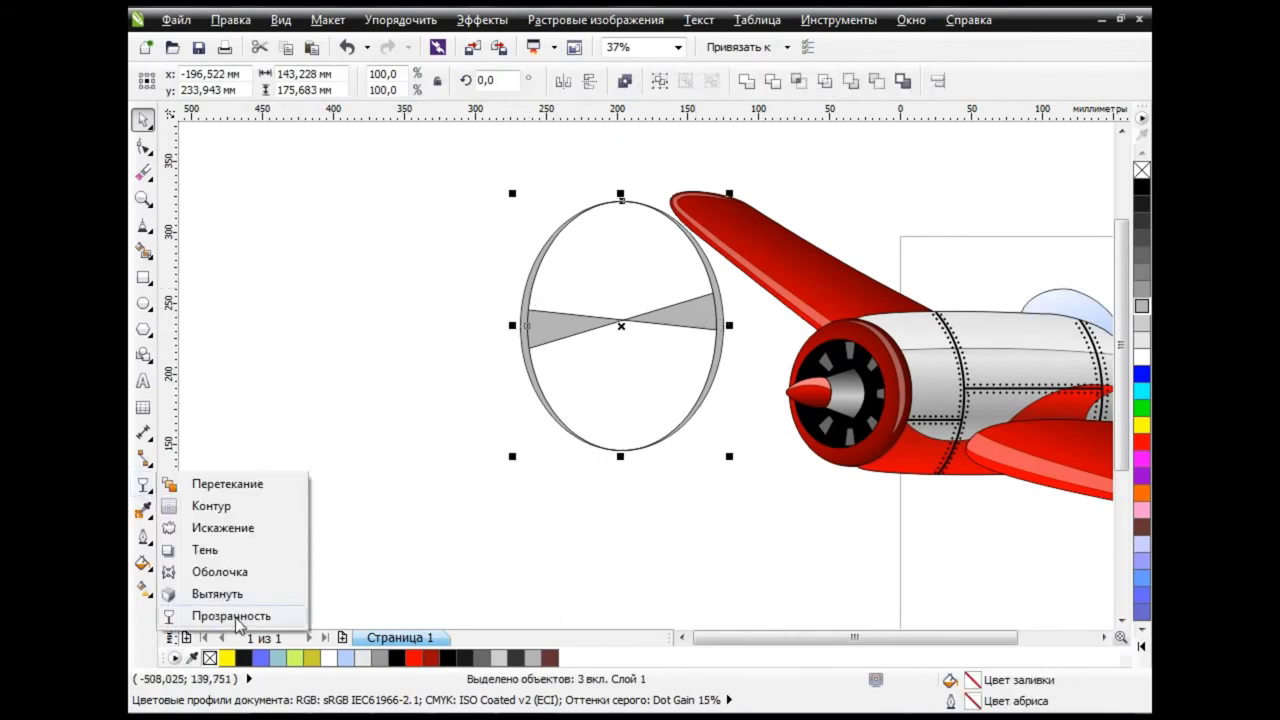
left_click(230, 614)
left_click(224, 81)
left_click(258, 120)
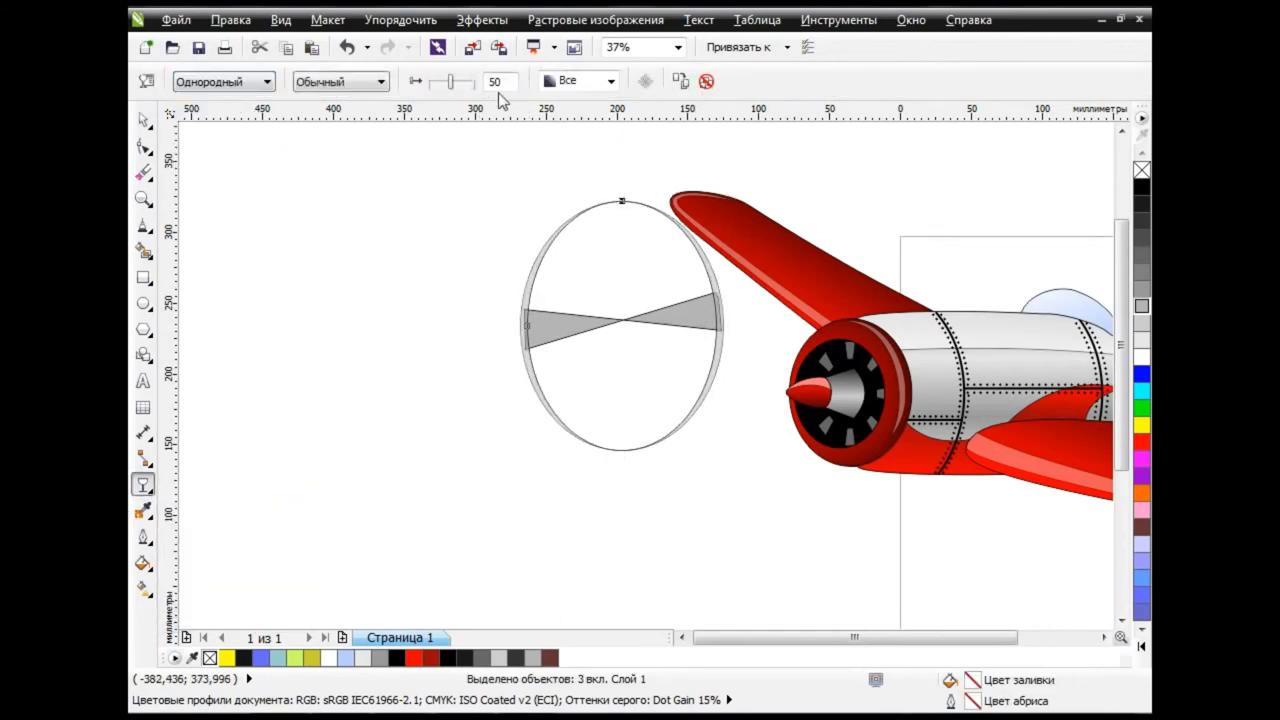
left_click(573, 334)
left_click(258, 82)
left_click(258, 120)
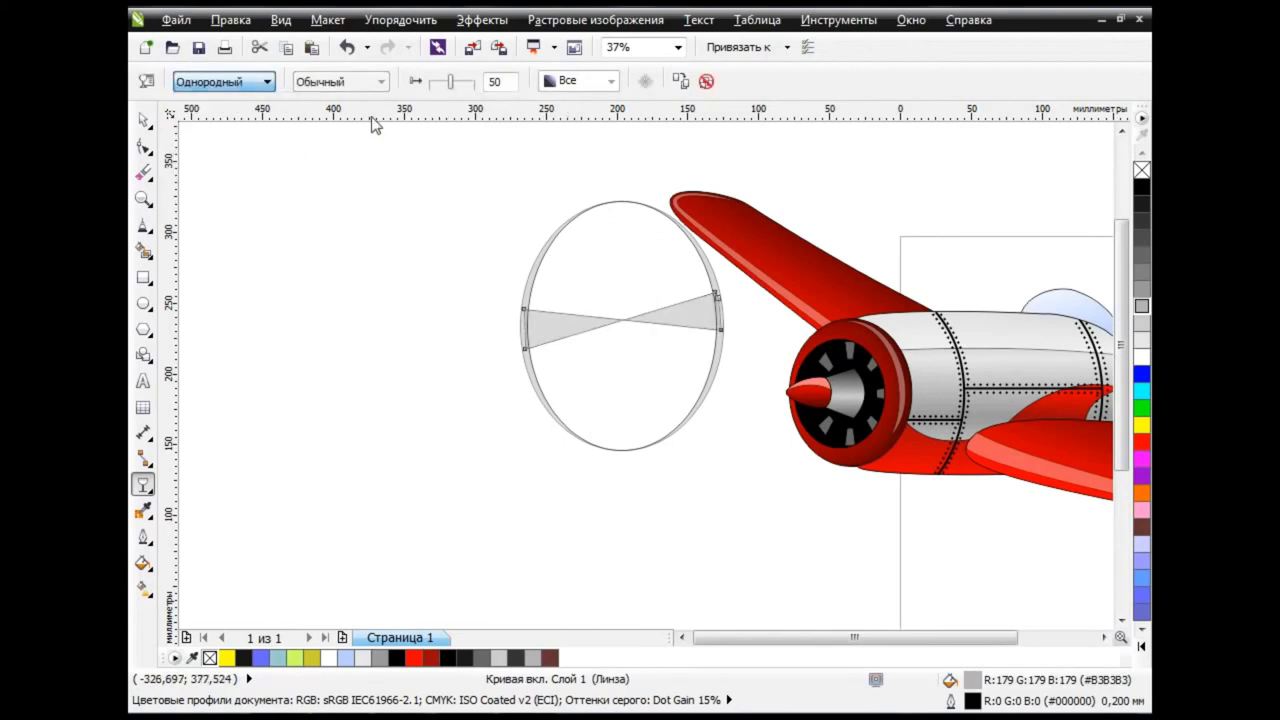
Group the ring and blades with Ctrl+G and move the propeller onto the nose
left_click(143, 120)
left_click_drag(471, 167, 719, 471)
key("ctrl+g")
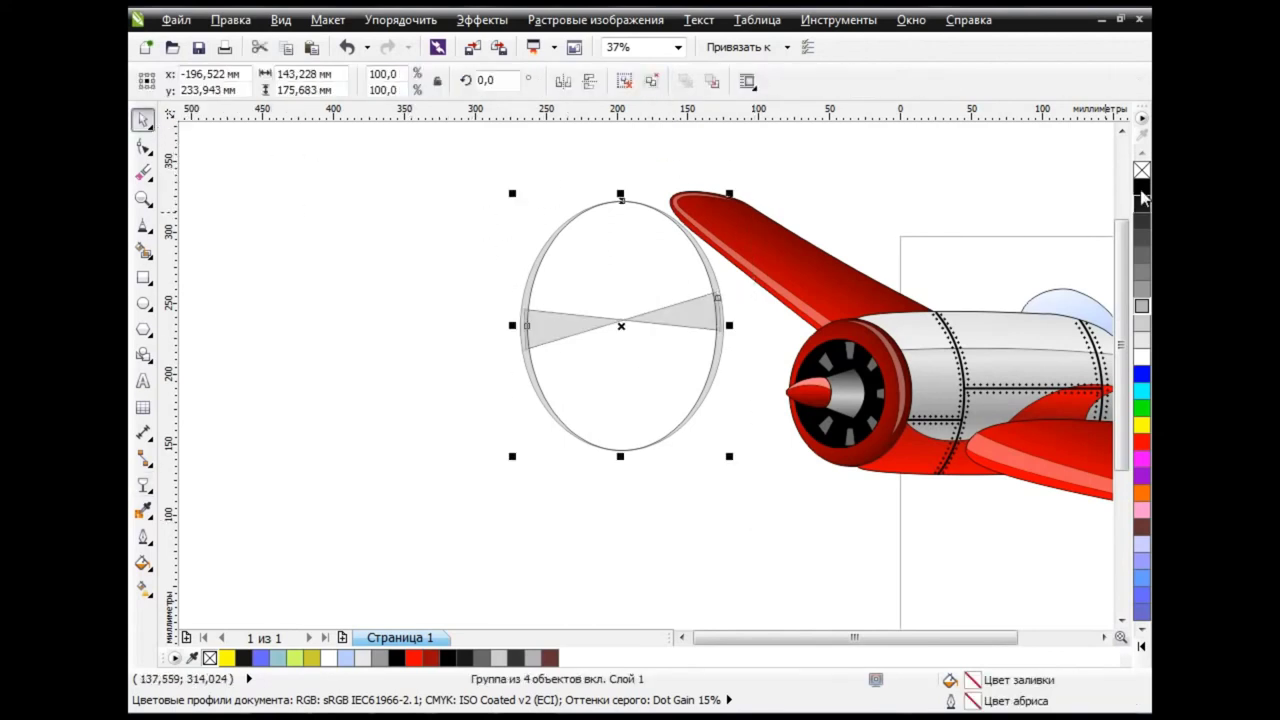
mouse_move(646, 414)
left_mouse_down()
mouse_move(857, 385)
mouse_move(615, 374)
left_mouse_up()
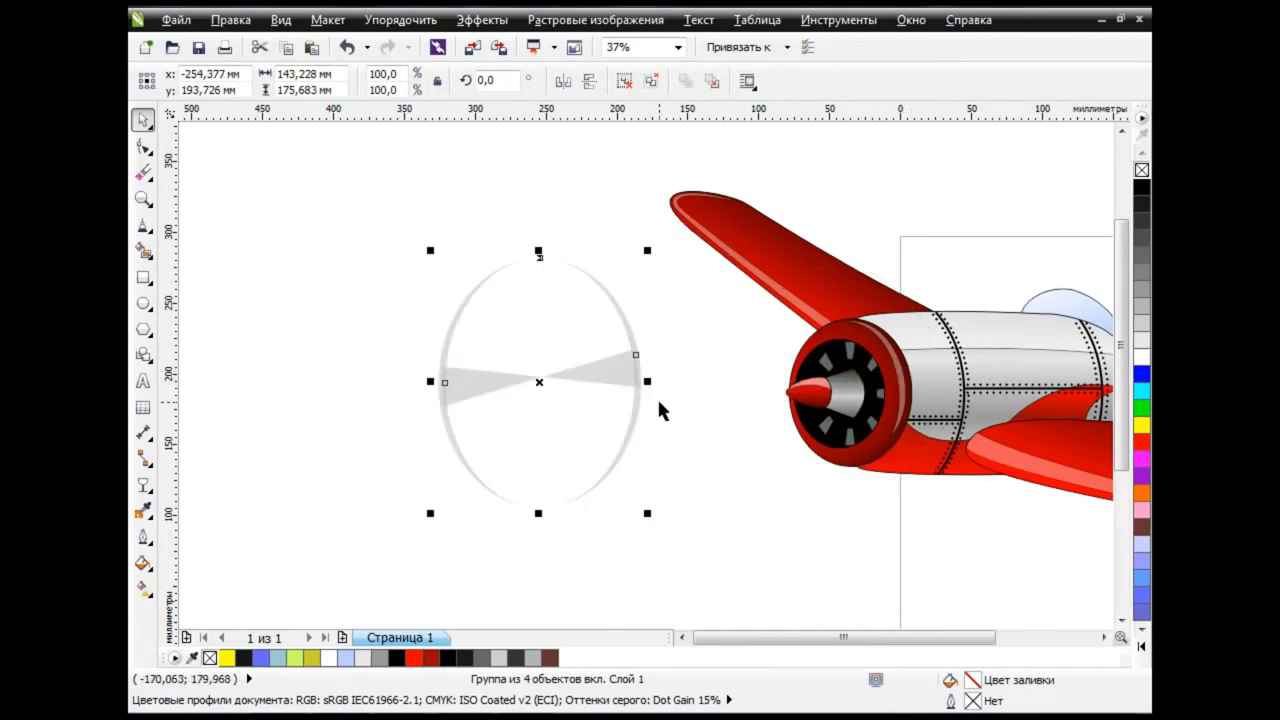
key("ctrl+z")
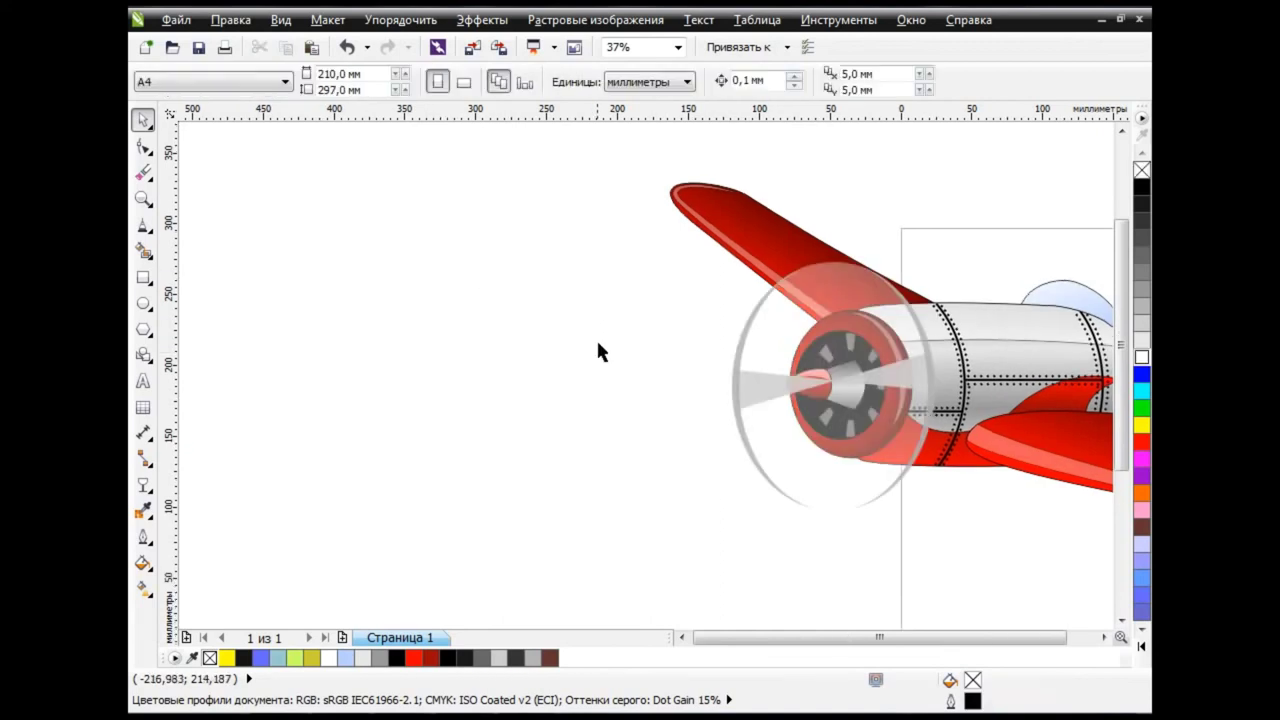
Send the propeller group behind the red nose cone with Ctrl+Page Down
scroll(510, 510, "right", 2)
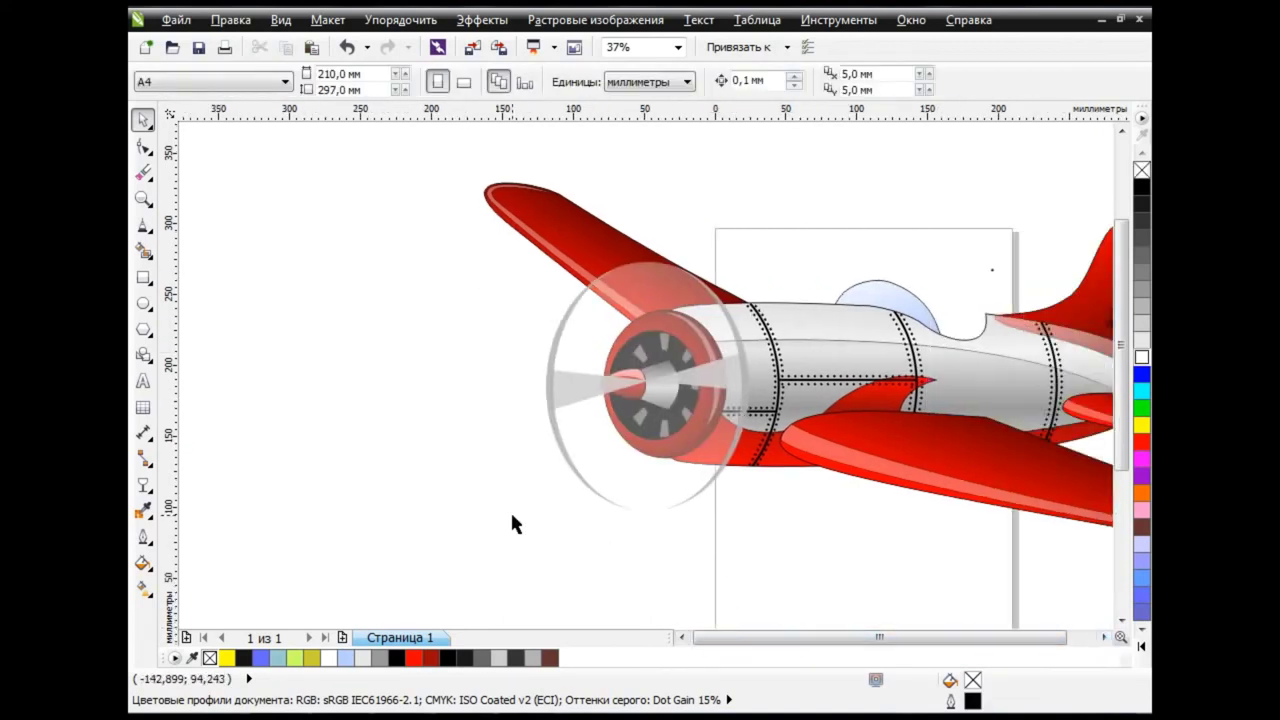
left_click(706, 393)
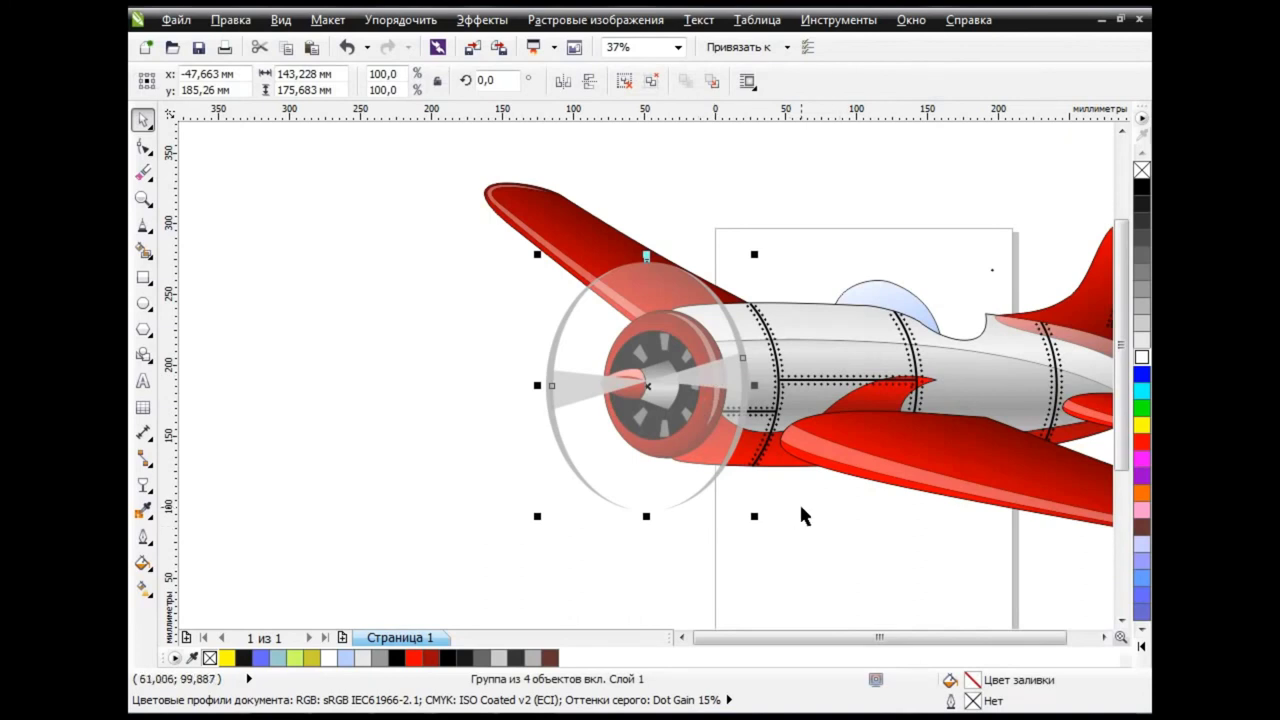
key("ctrl+Page_Down")
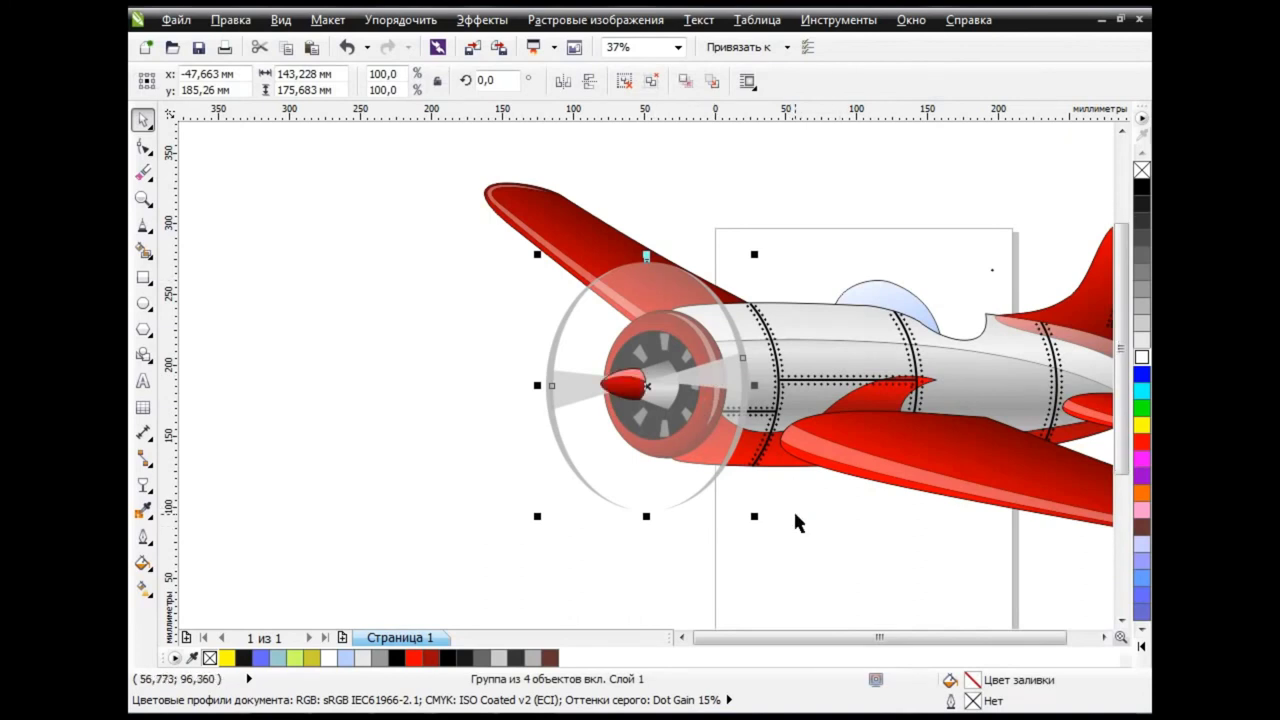
left_click(823, 518)
Marquee-select every part of the plane and group it with Ctrl+G
left_click_drag(815, 651, 827, 650)
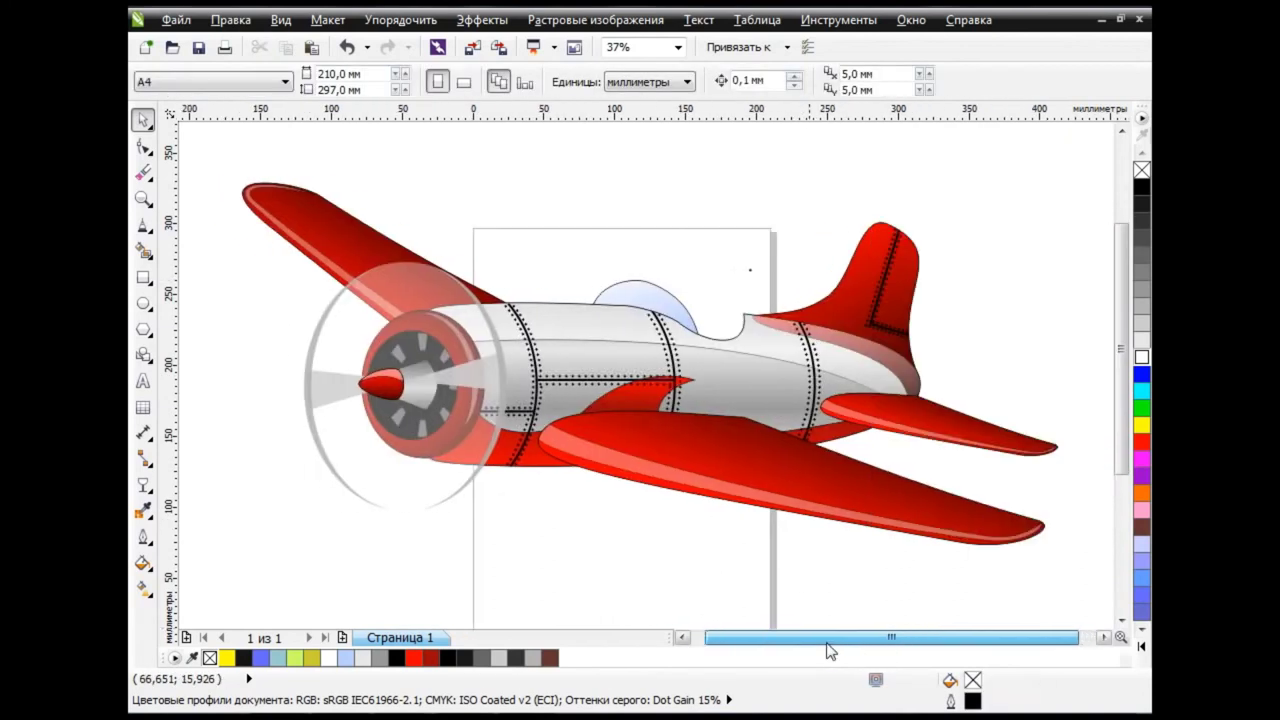
scroll(650, 340, "down", 2)
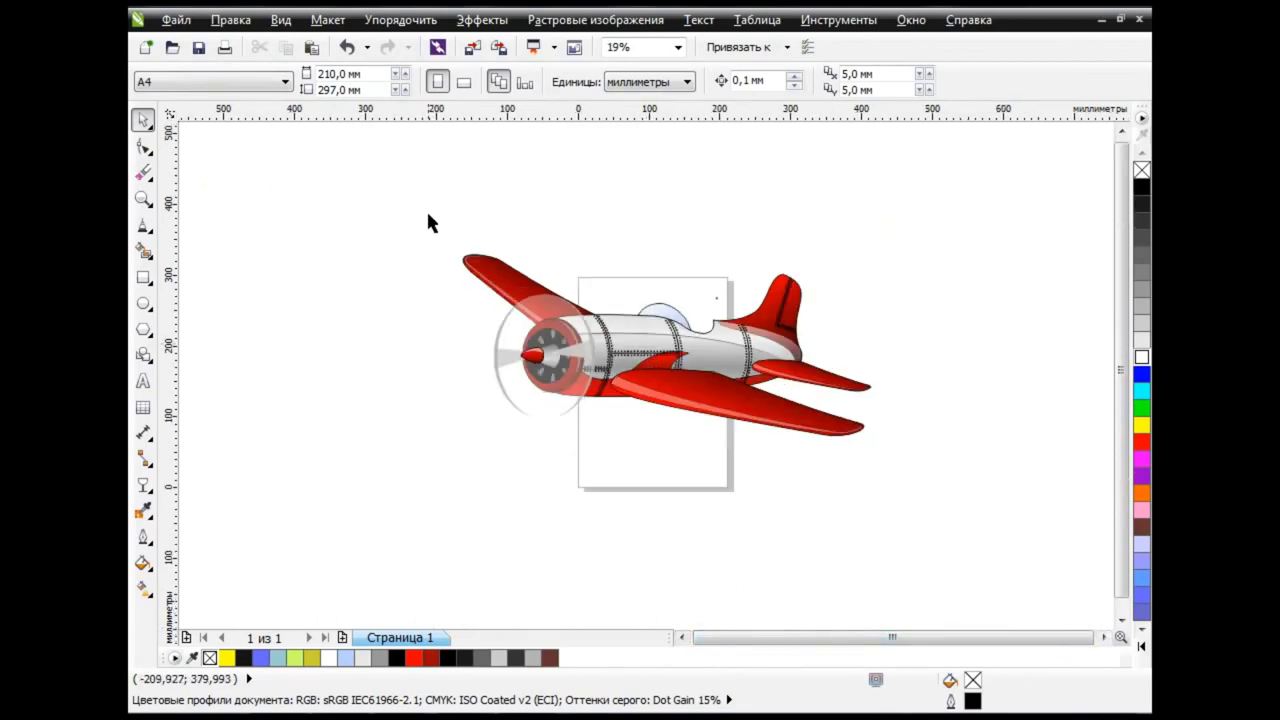
left_click_drag(428, 222, 945, 510)
key("ctrl+g")
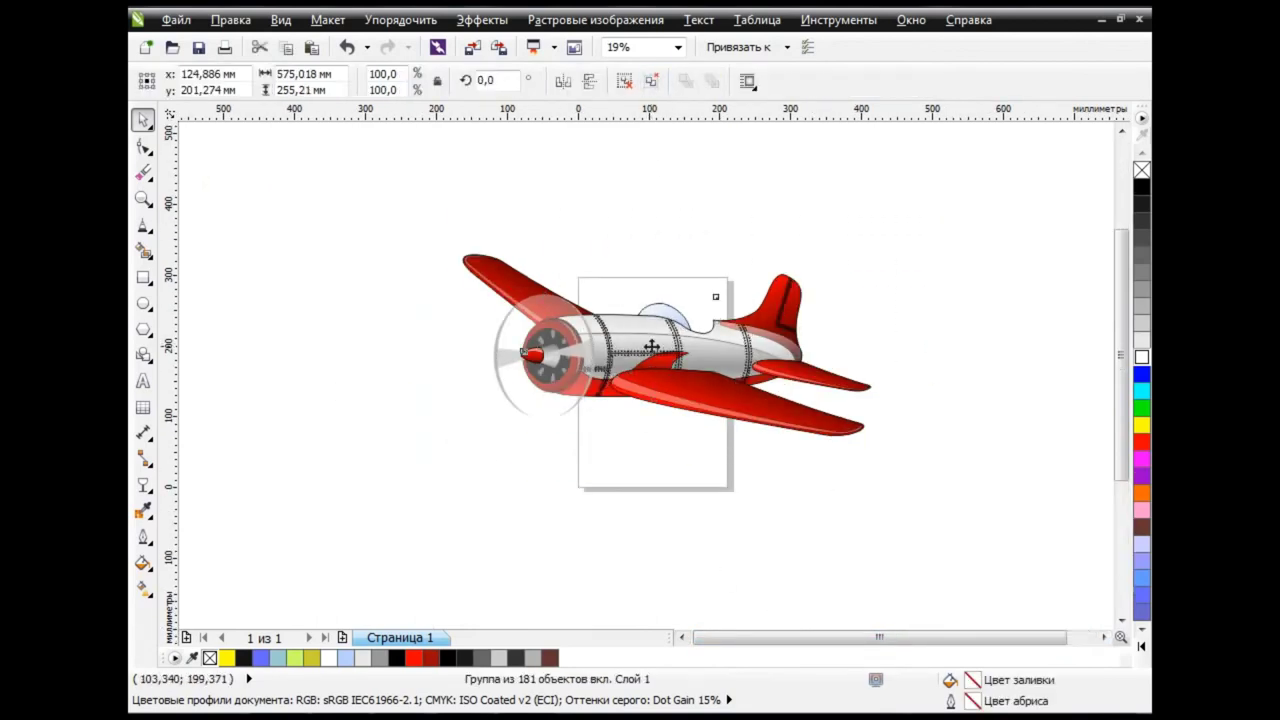
Try moving the grouped plane lower, undo it, and review it over the radial background
scroll(651, 346, "up", 2)
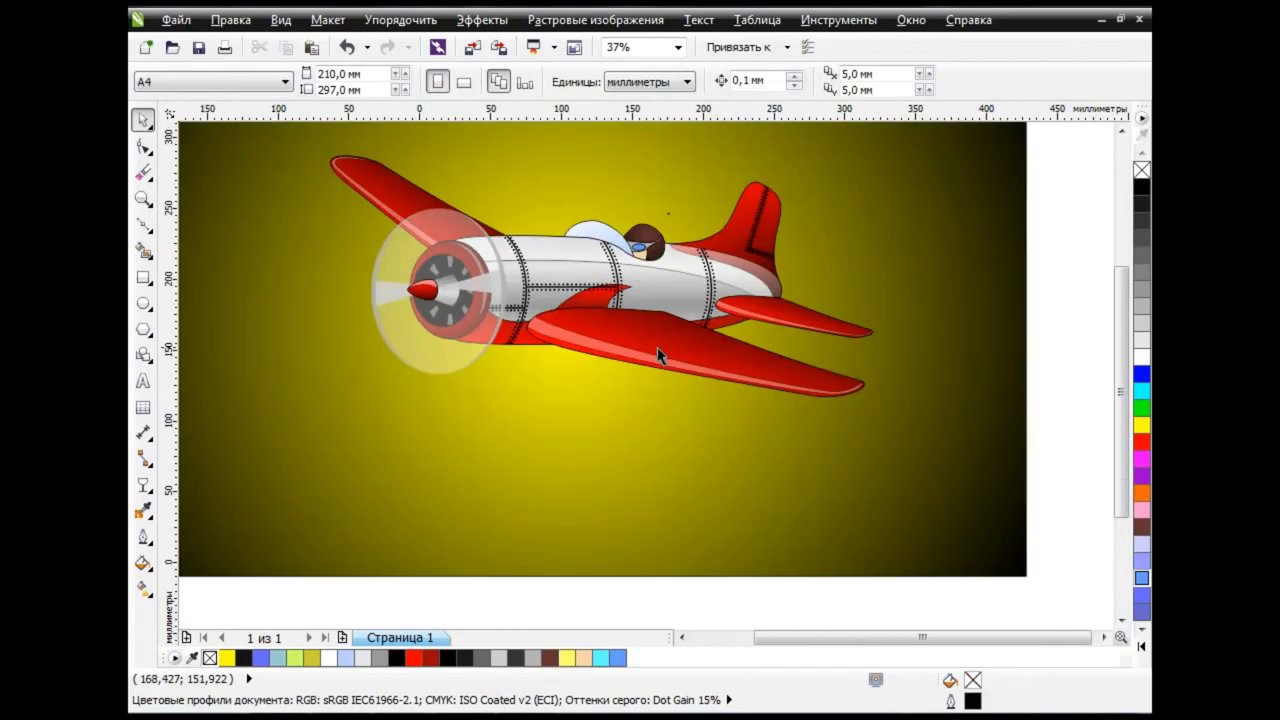
scroll(610, 238, "up", 2)
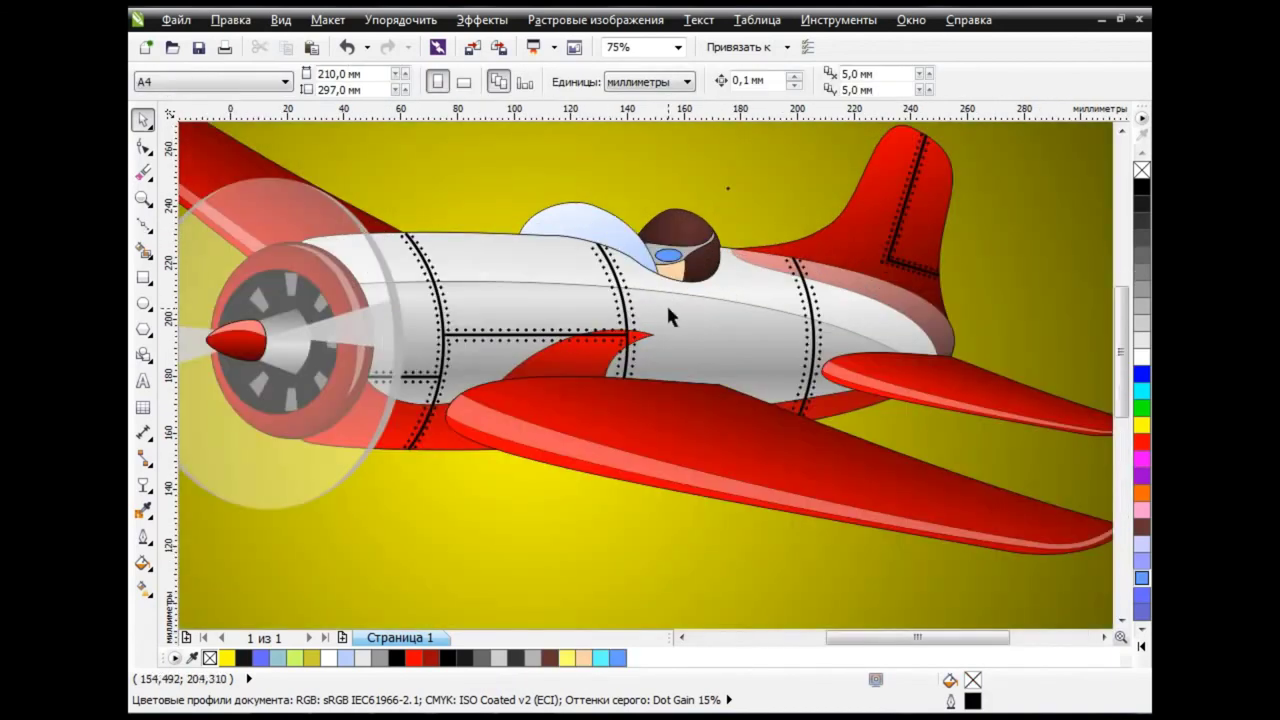
left_click_drag(668, 315, 657, 430)
left_click(346, 47)
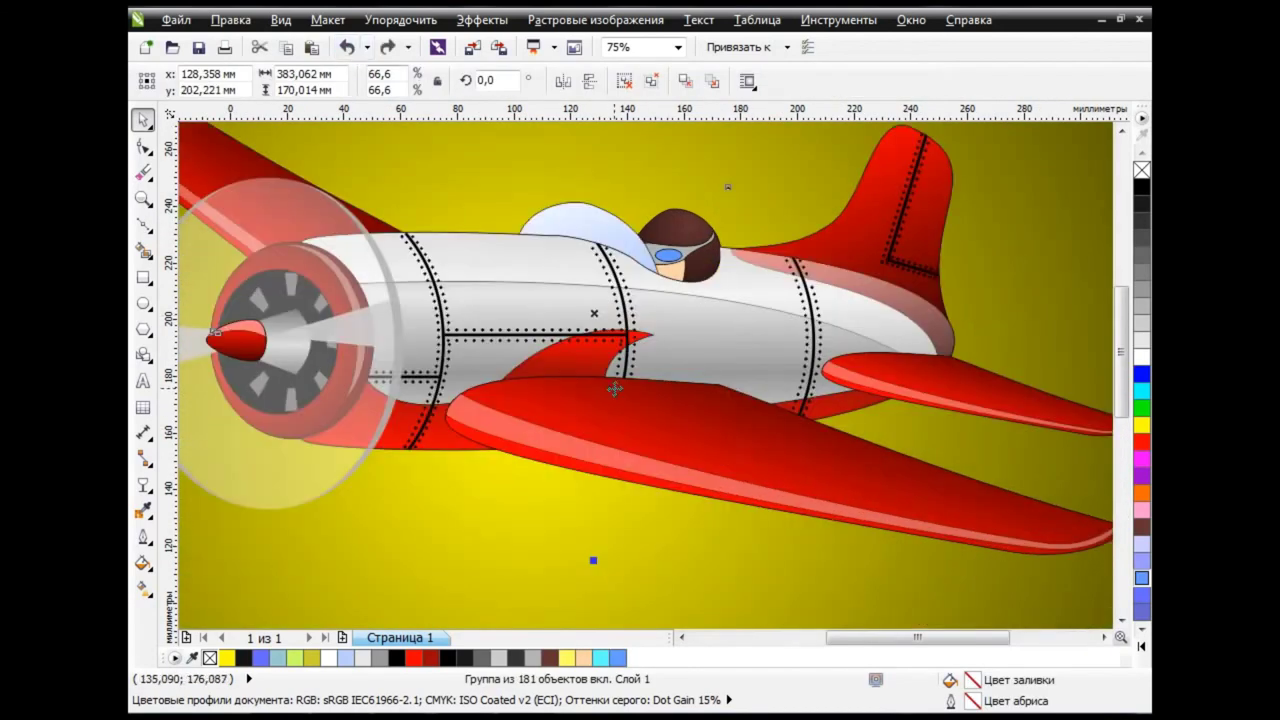
scroll(757, 418, "down", 2)
left_click(1060, 405)
left_click_drag(912, 637, 884, 637)
left_click_drag(1124, 440, 1124, 466)
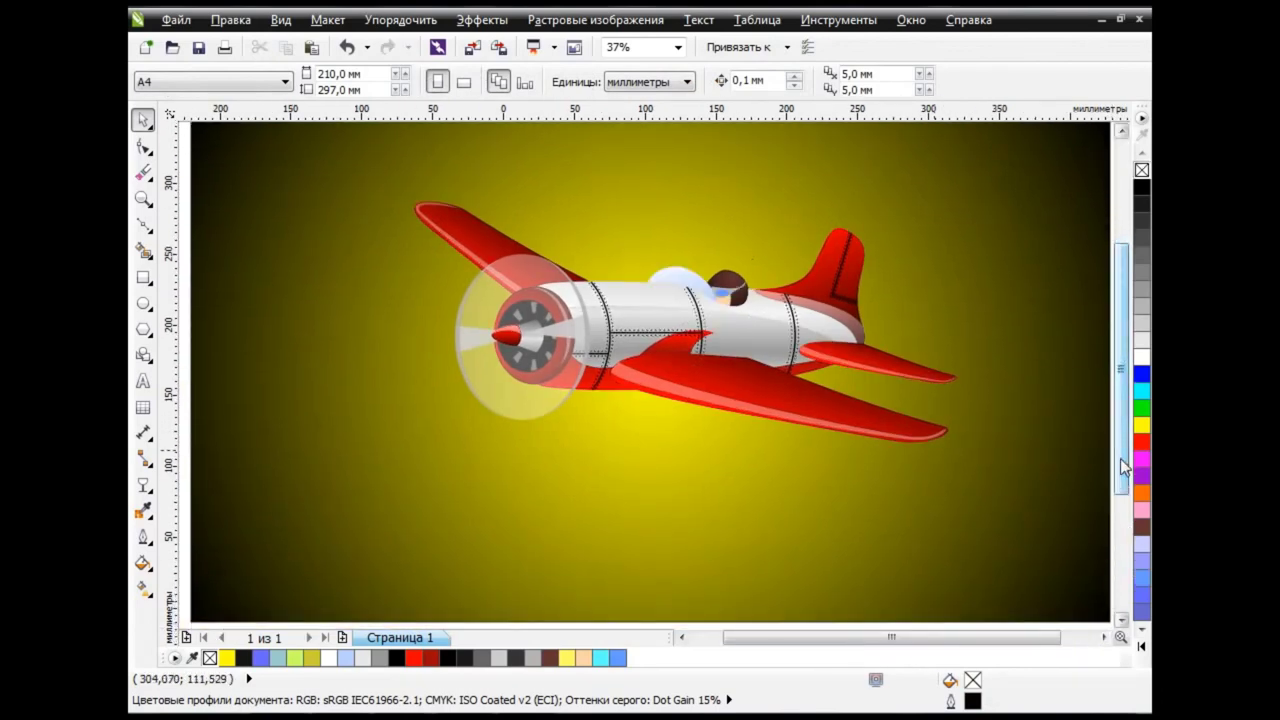